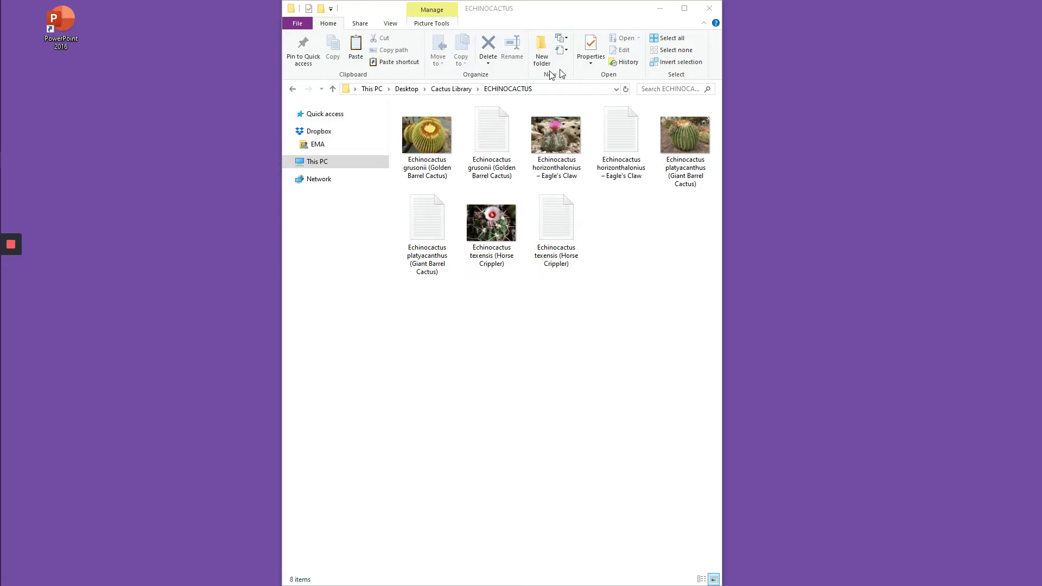
Step: Create a blank presentation, close the extra Presentation2 copy and maximize Presentation1
left_click_drag(744, 95, 505, 63)
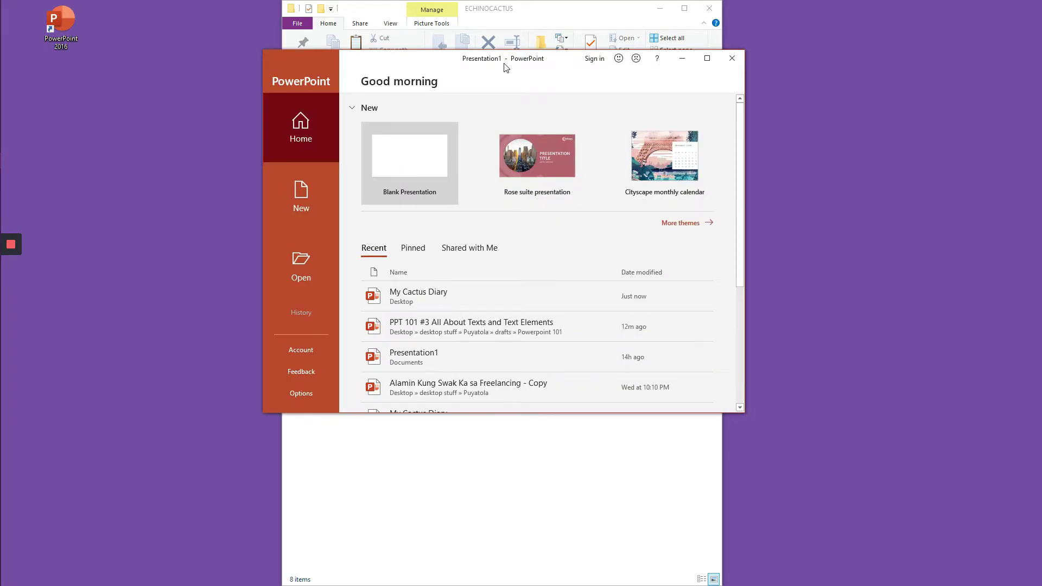
left_click(414, 169)
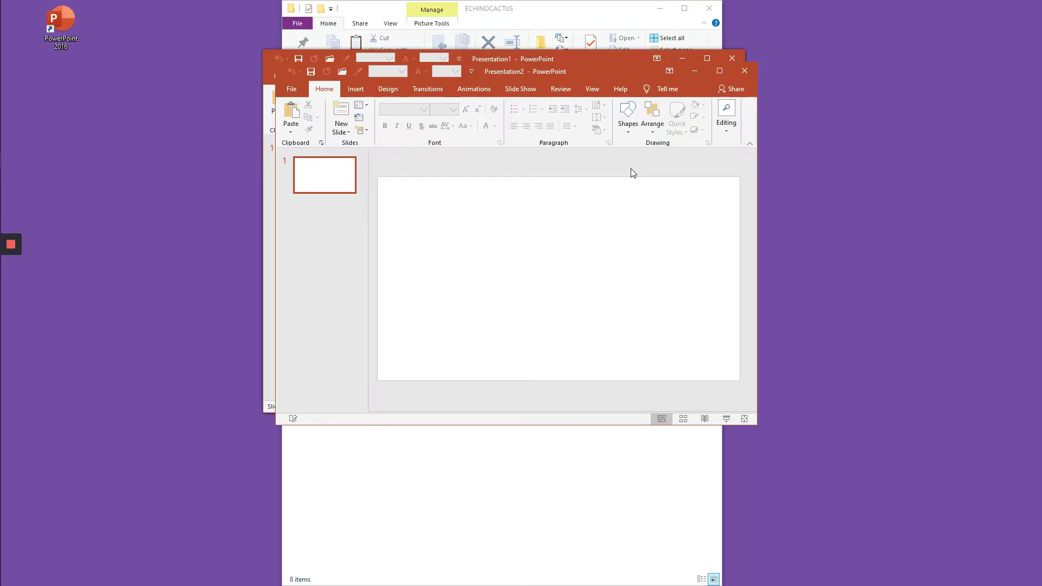
left_click(744, 73)
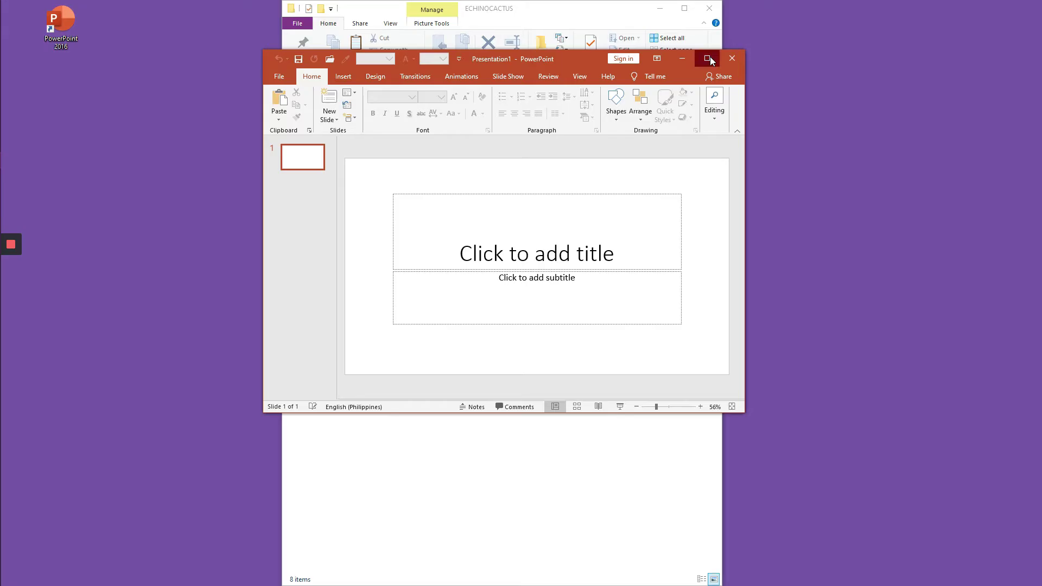
left_click(710, 58)
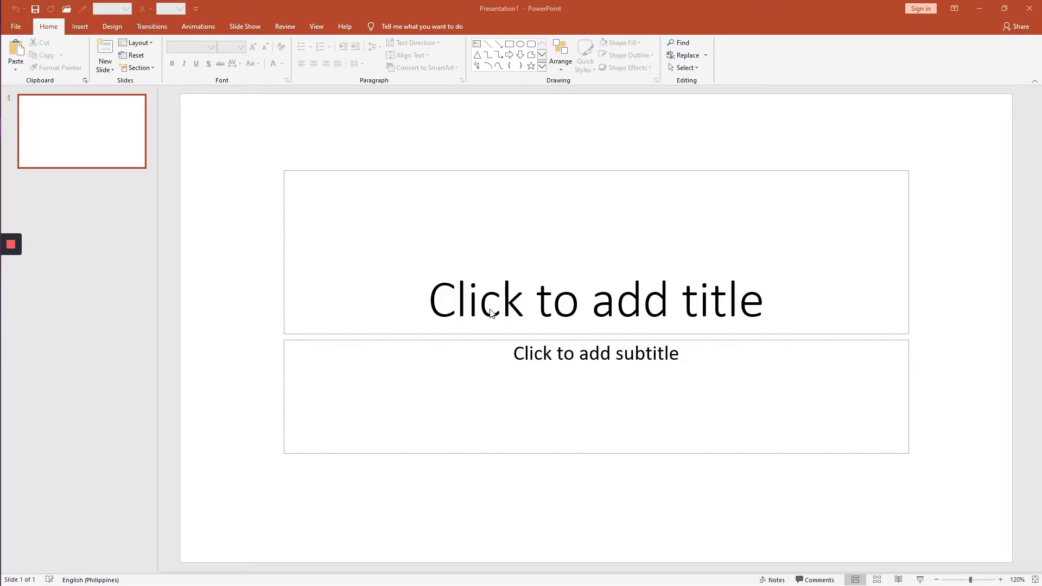
Step: Type 'My Cactus Library' into the title placeholder of the first slide
left_click(456, 309)
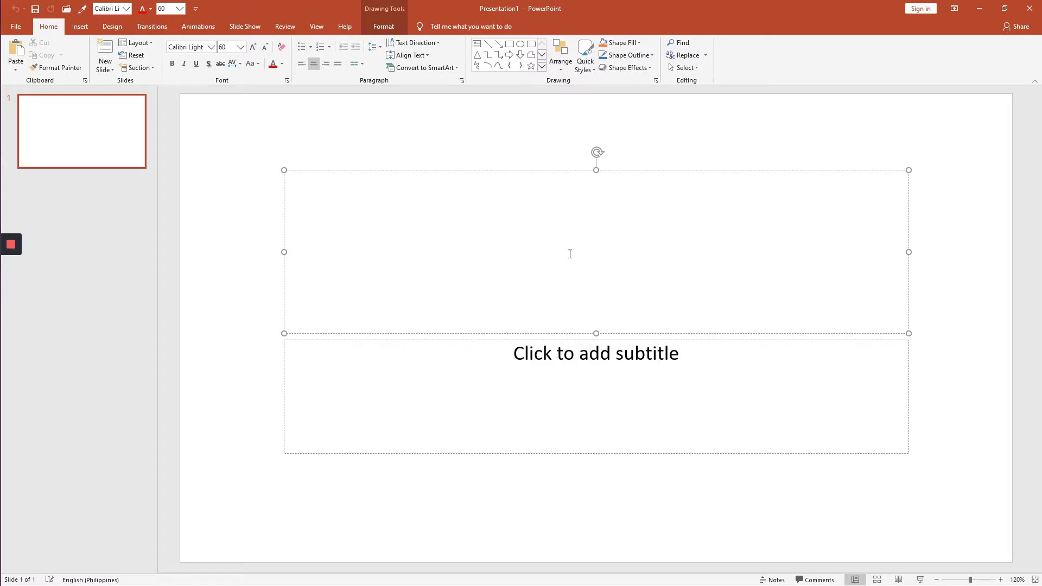
left_click(613, 275)
type("My ")
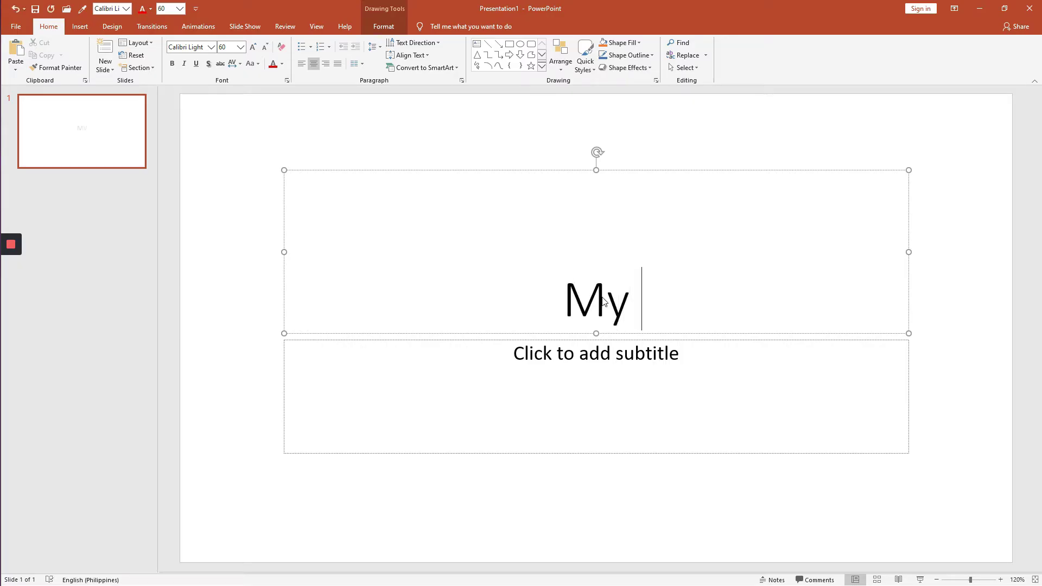
type("Cactus Li")
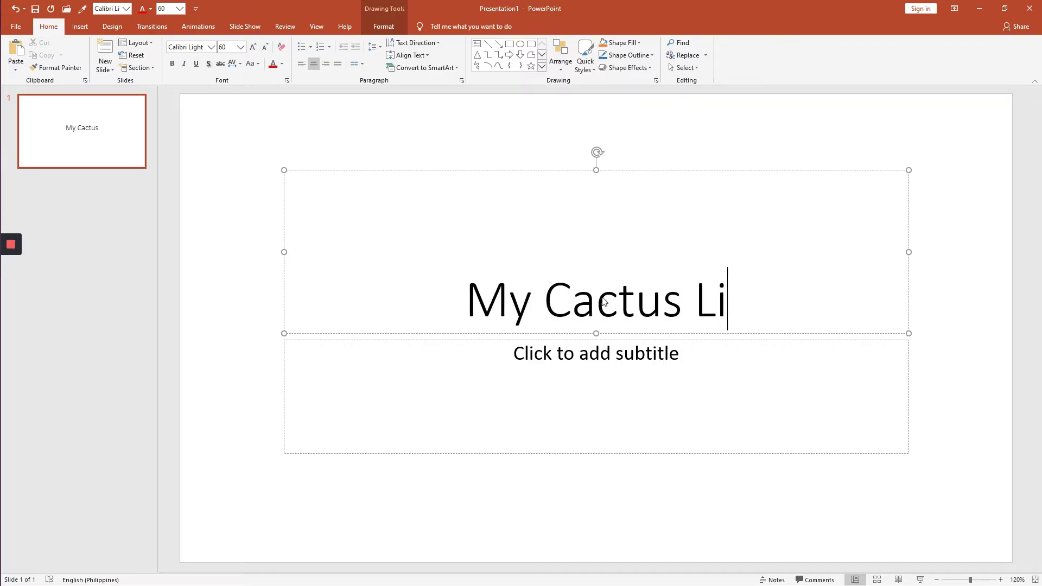
type("brary")
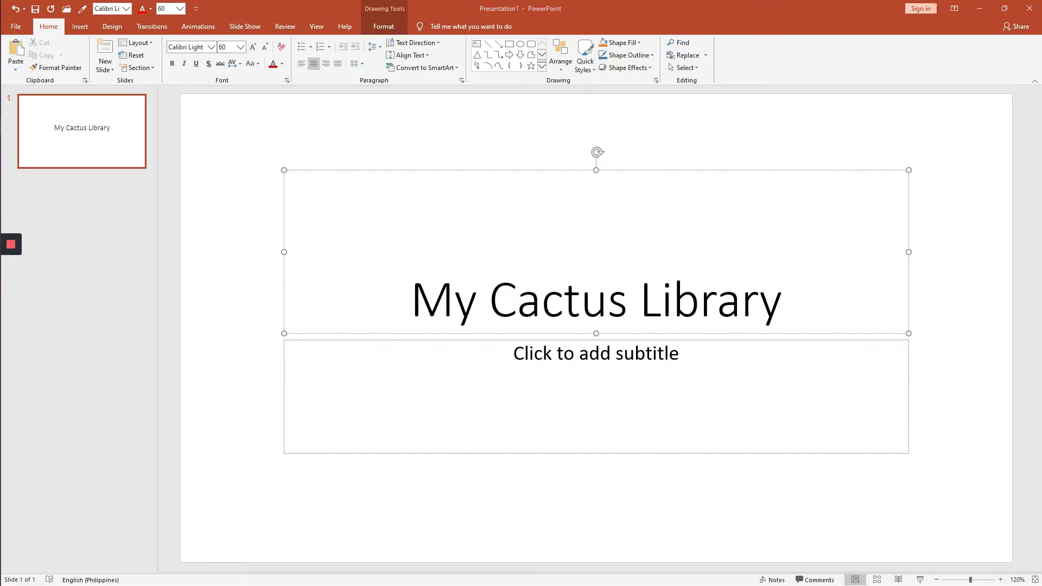
left_click(584, 366)
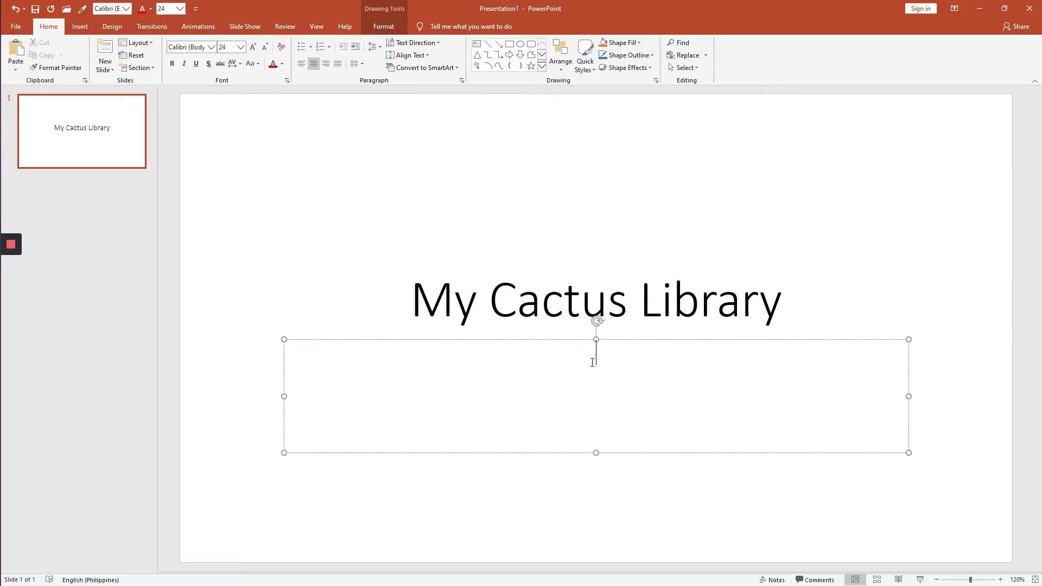
Step: Enter the subtitle 'A Daily Dose Of Oxygen', changing 'daily' to 'Daily'
type("A daily Dose Of ")
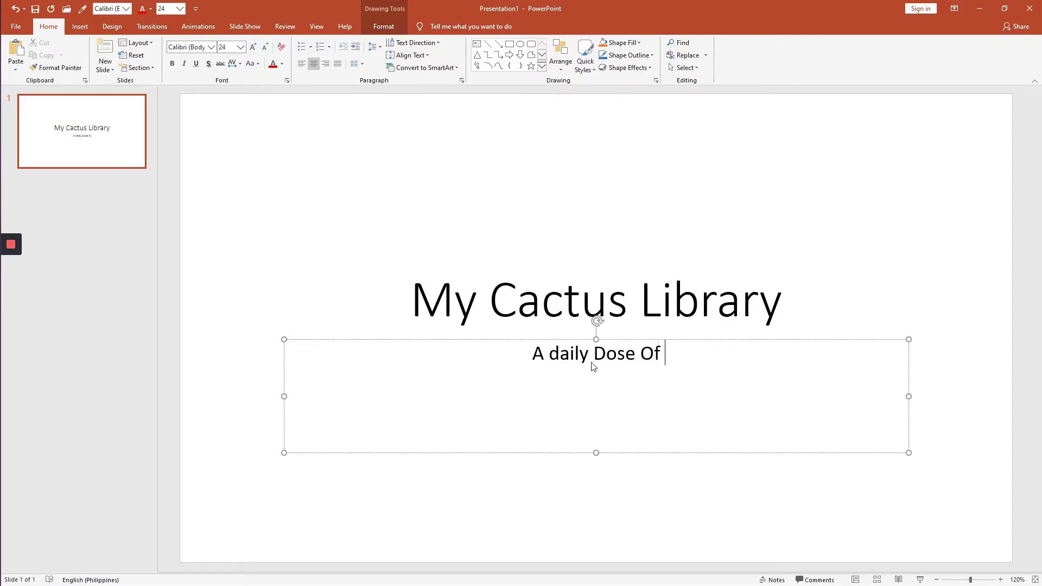
type("Oxygen")
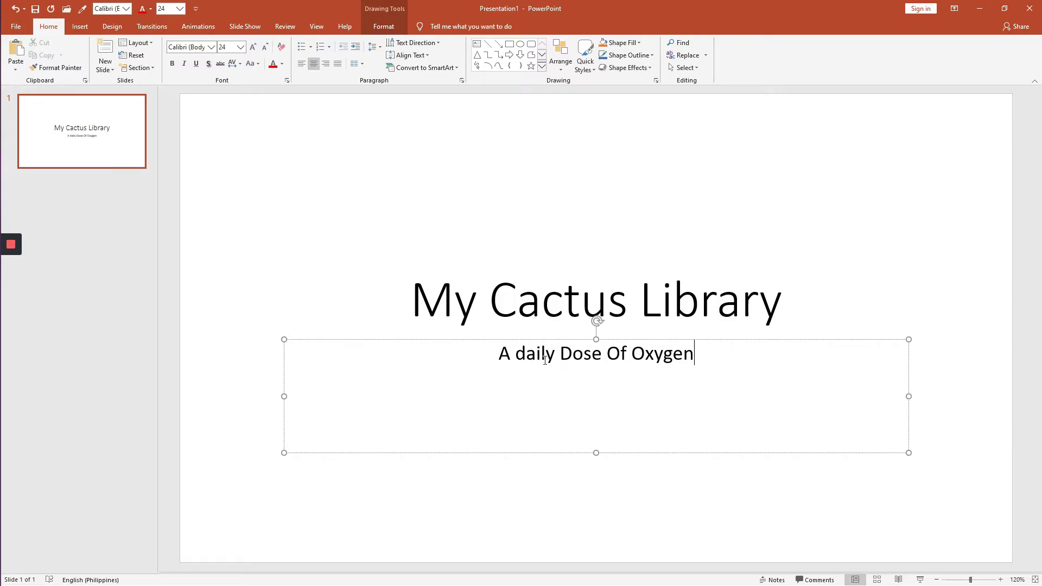
left_click(527, 355)
key("BackSpace")
type("D")
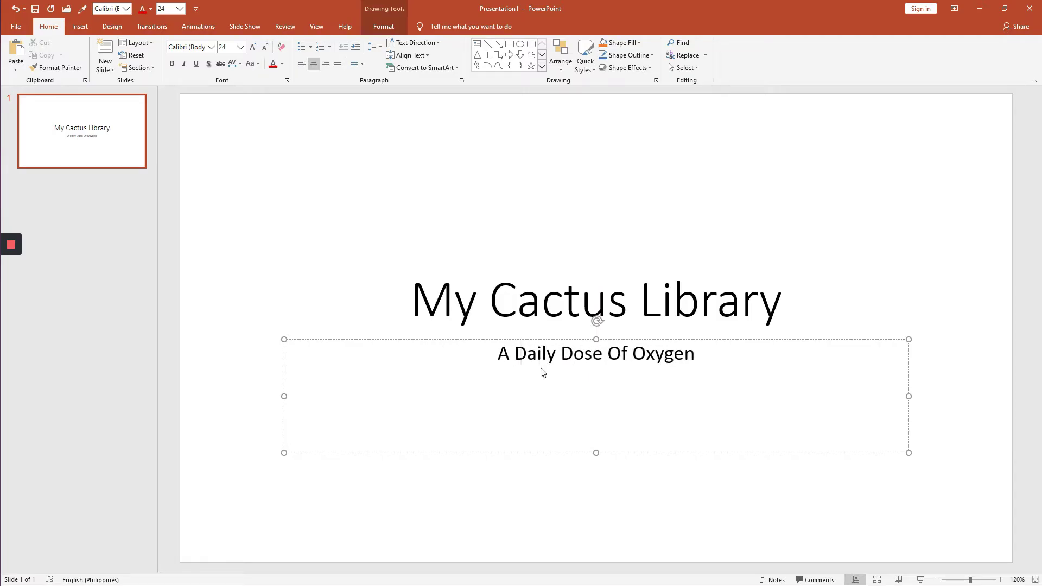
Step: Check the title and subtitle text by moving the insertion point through both
left_click(526, 180)
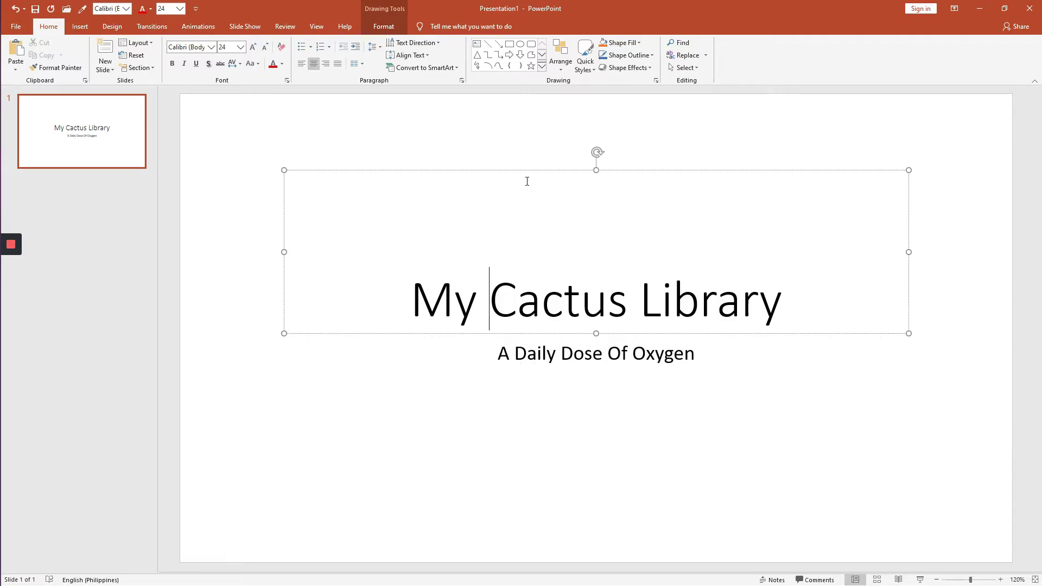
left_click(546, 397)
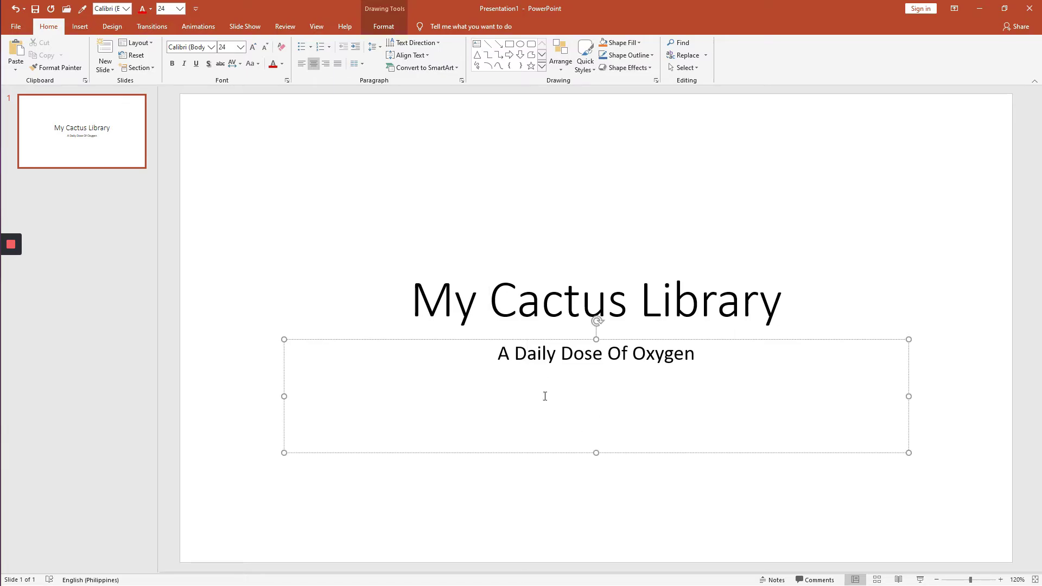
left_click(523, 353)
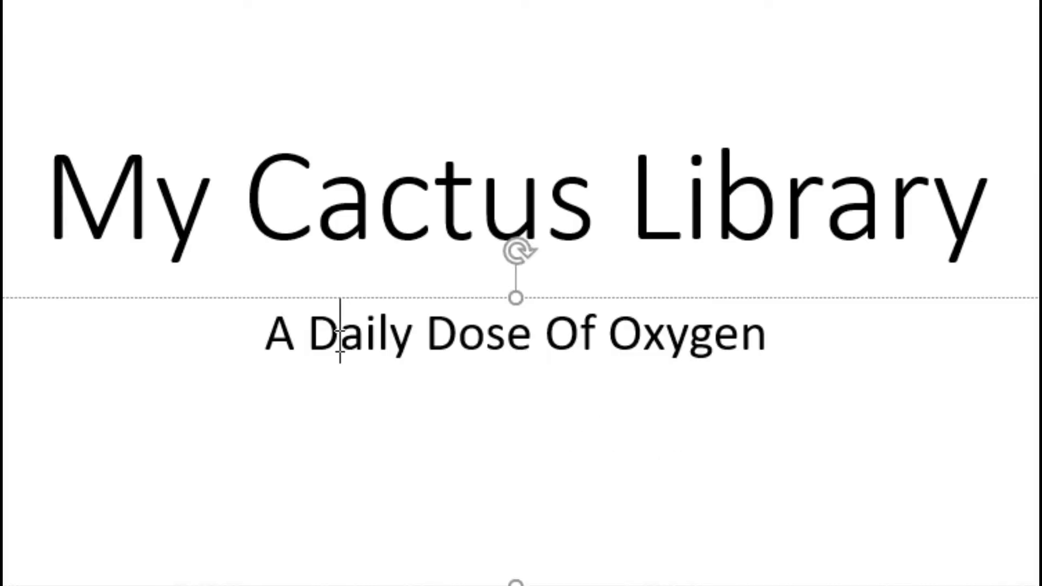
left_click_drag(340, 332, 322, 338)
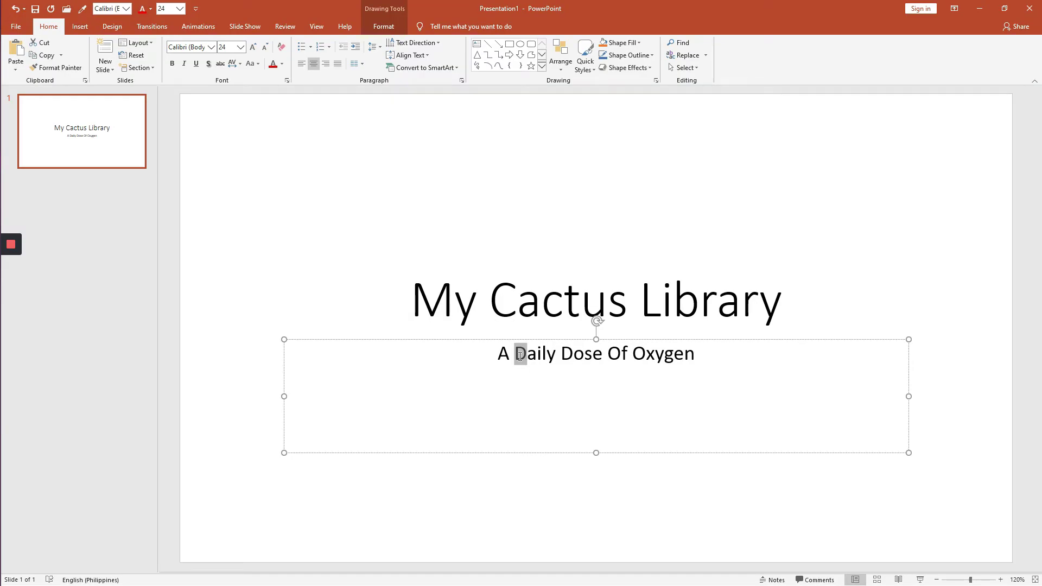
left_click(521, 391)
left_click(517, 306)
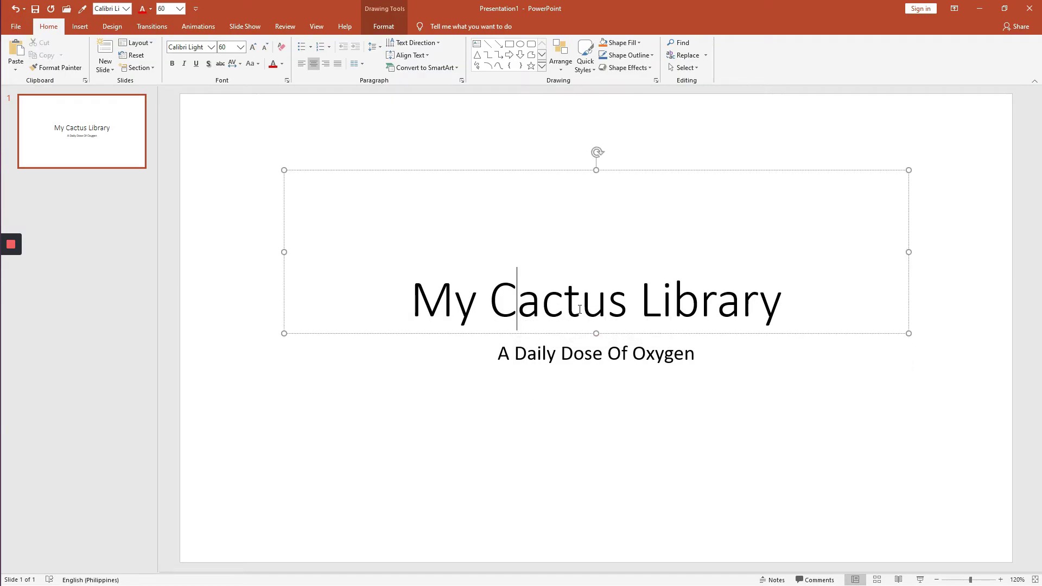
left_click(580, 305)
left_click(661, 303)
left_click(716, 301)
left_click(755, 297)
left_click(492, 301)
left_click(426, 299)
left_click(455, 301)
left_click(541, 303)
left_click(673, 301)
left_click(524, 400)
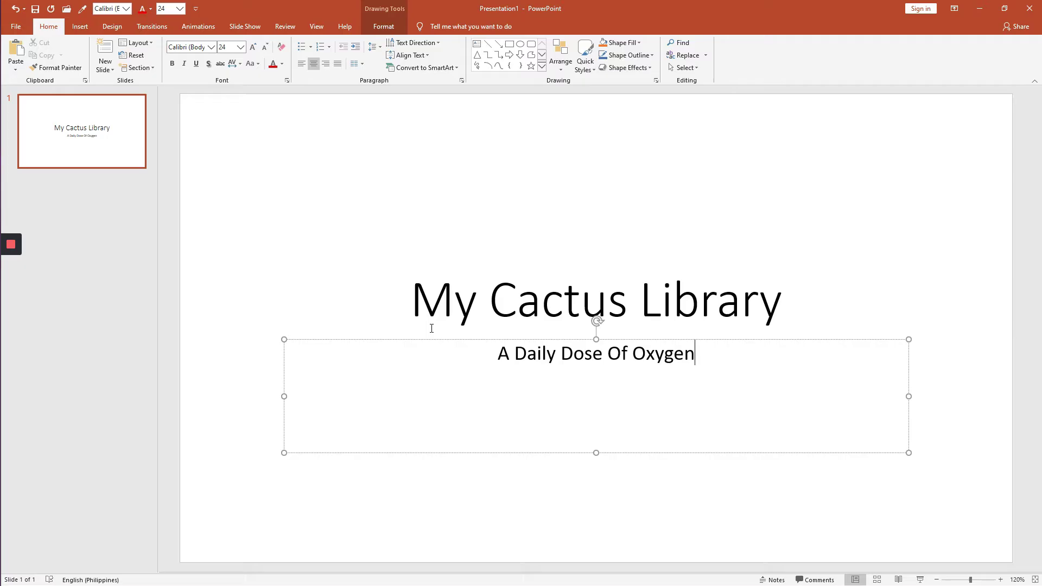
left_click(380, 264)
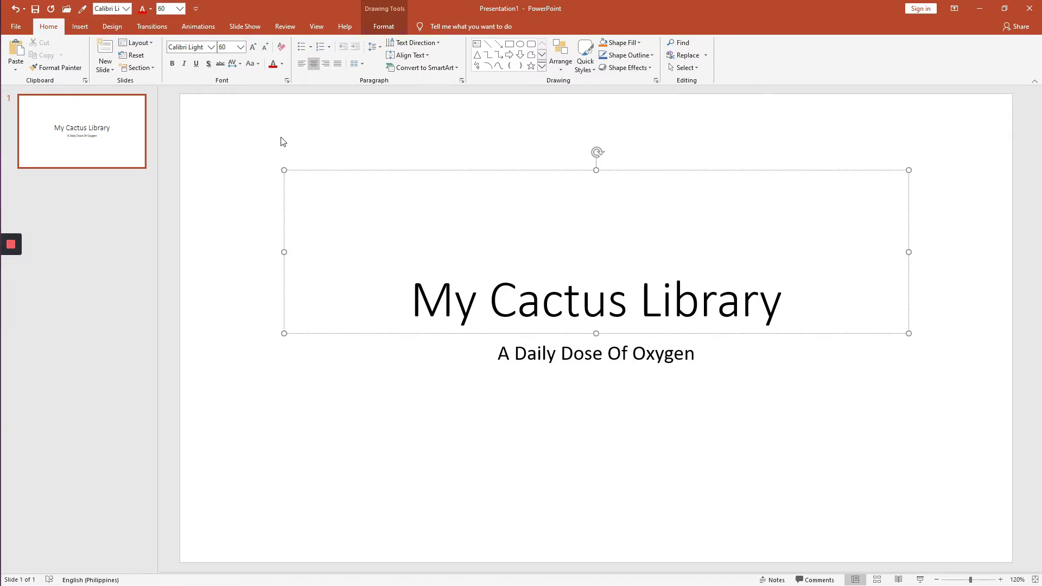
left_click(315, 25)
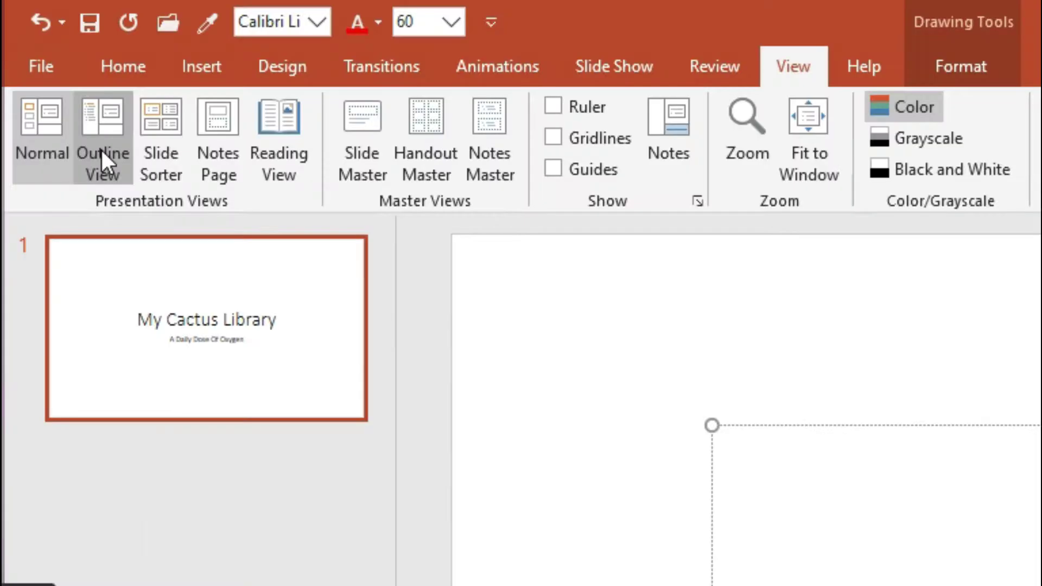
left_click(40, 60)
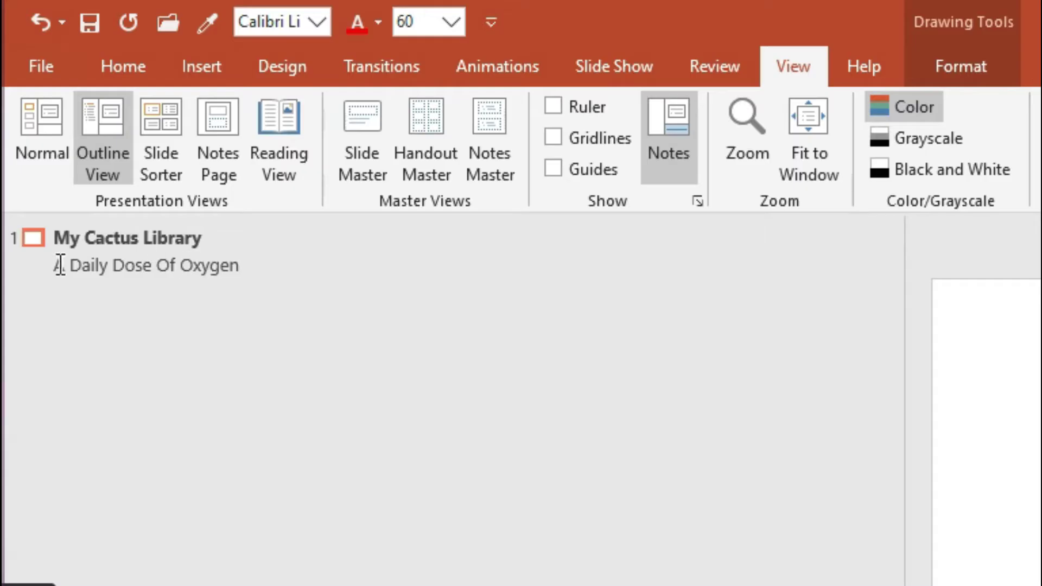
left_click(135, 265)
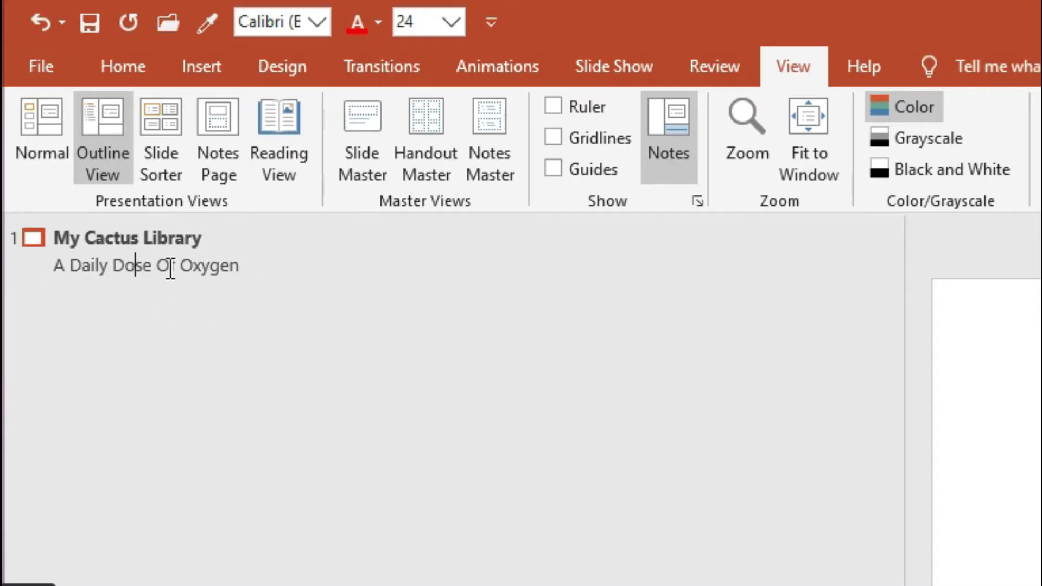
left_click(267, 266)
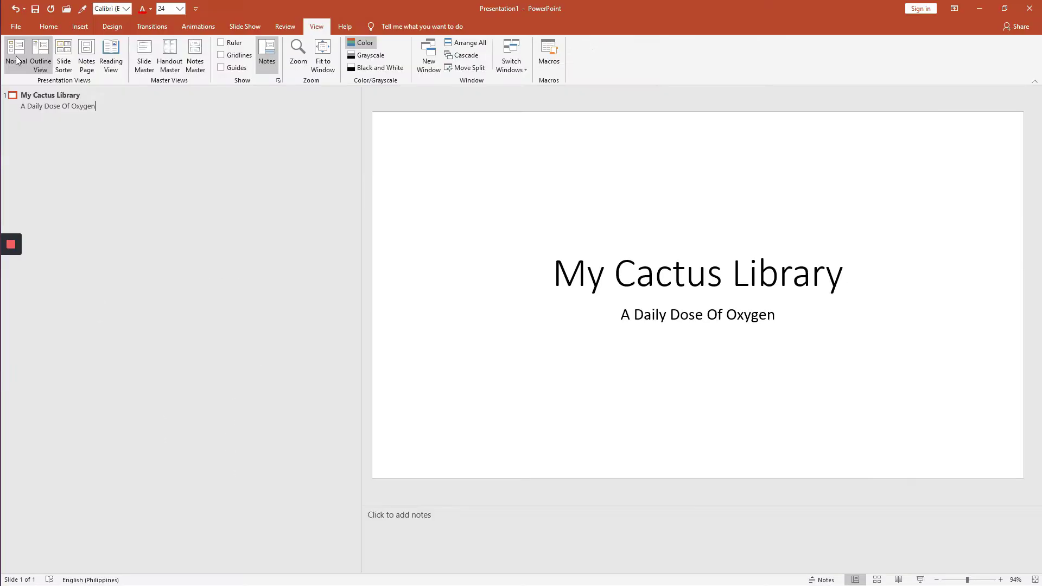
left_click(18, 57)
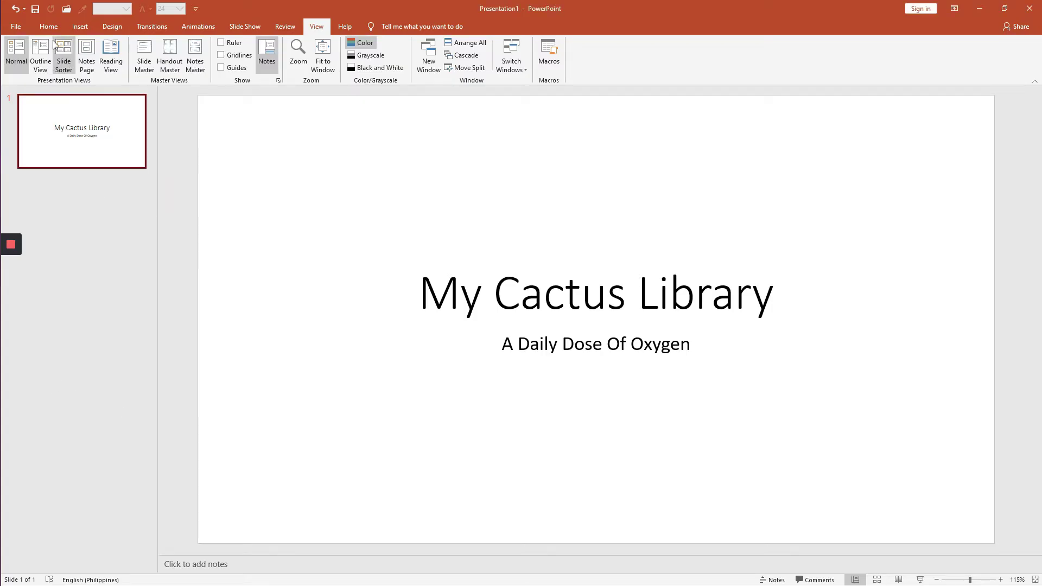
left_click(79, 28)
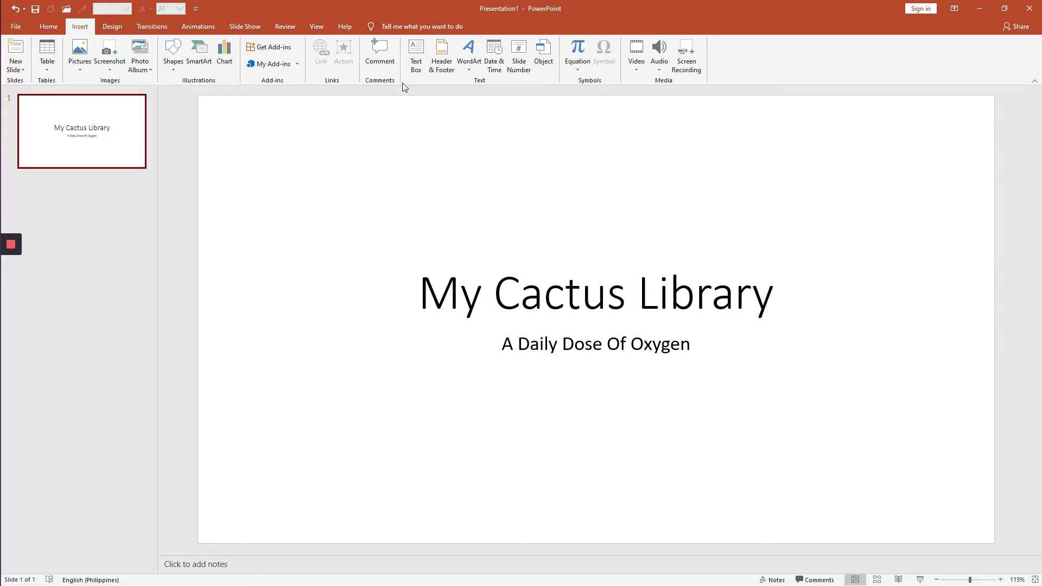
left_click(99, 191)
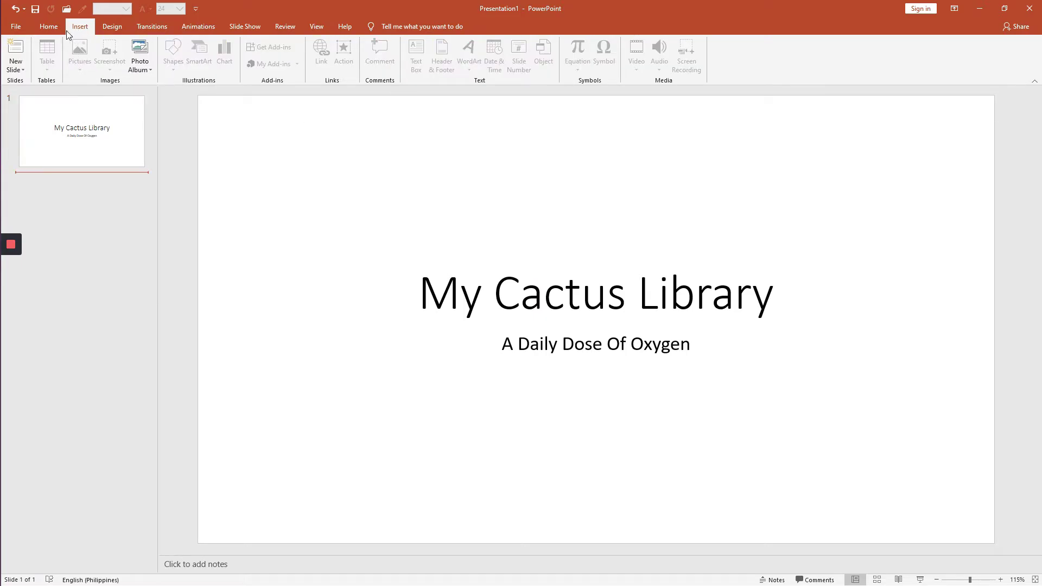
left_click(24, 67)
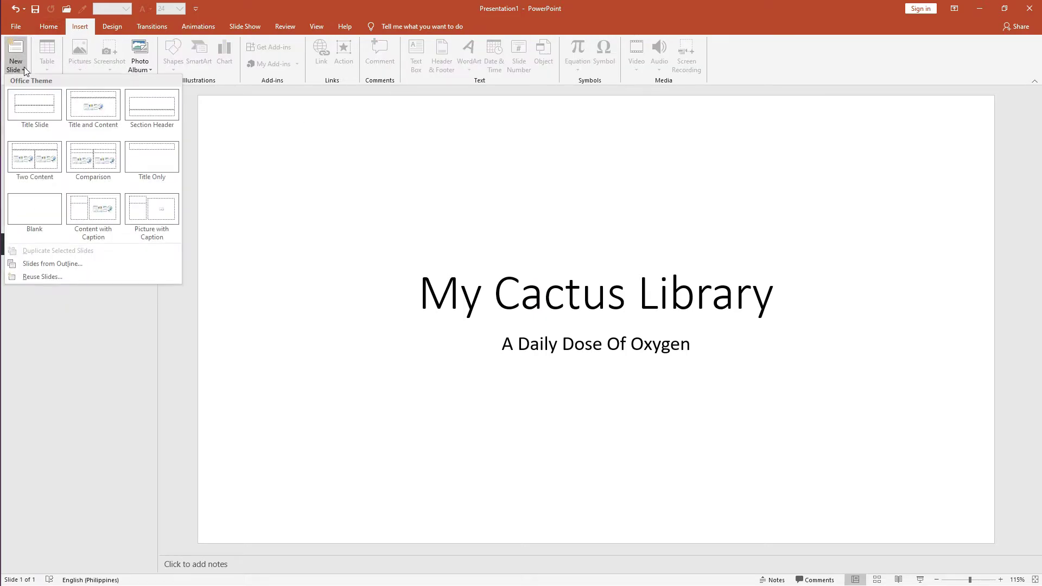
left_click(31, 220)
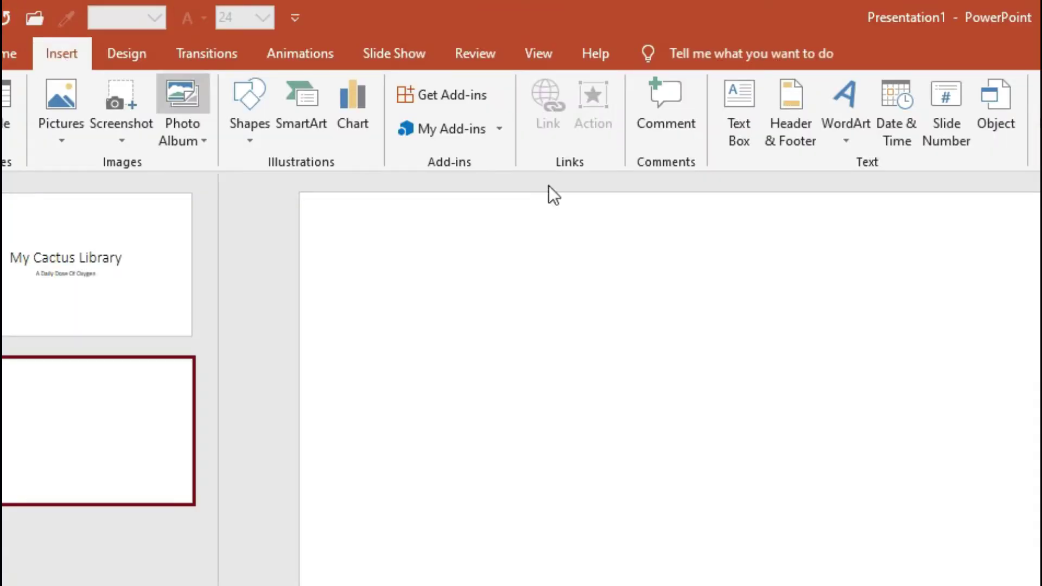
left_click(738, 117)
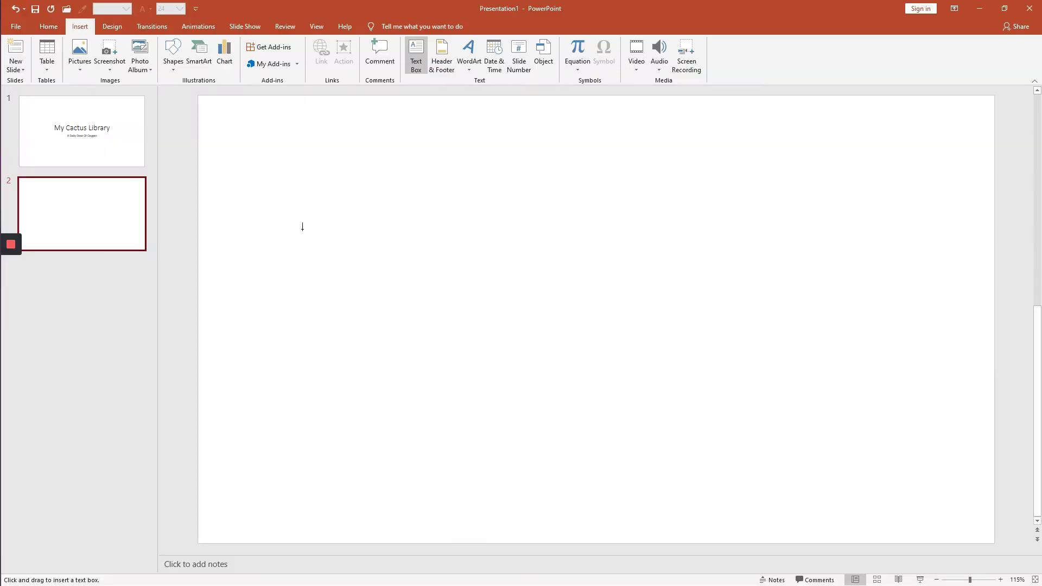
key("Escape")
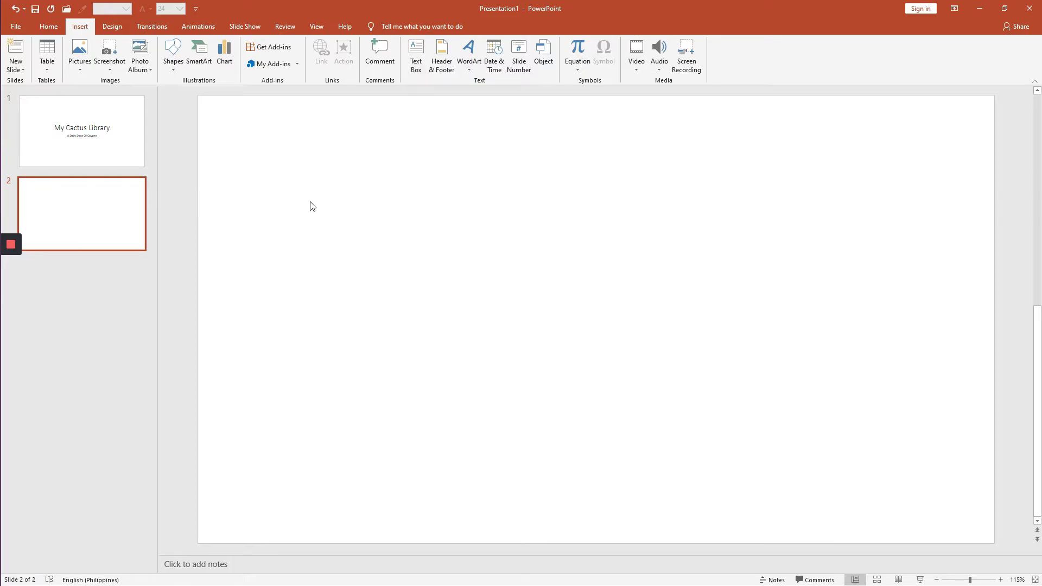
left_click(312, 206)
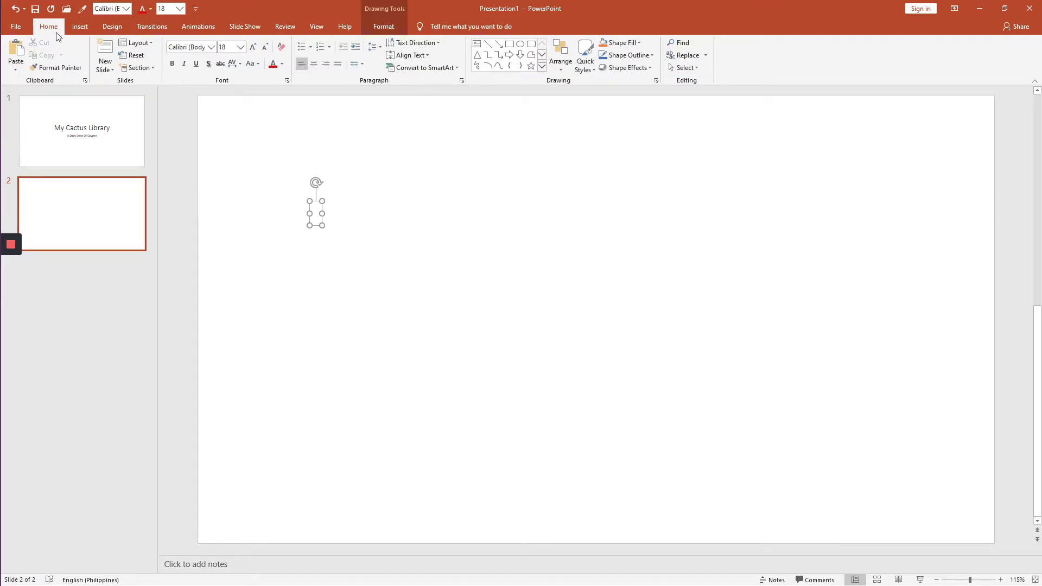
left_click(80, 26)
left_click(426, 65)
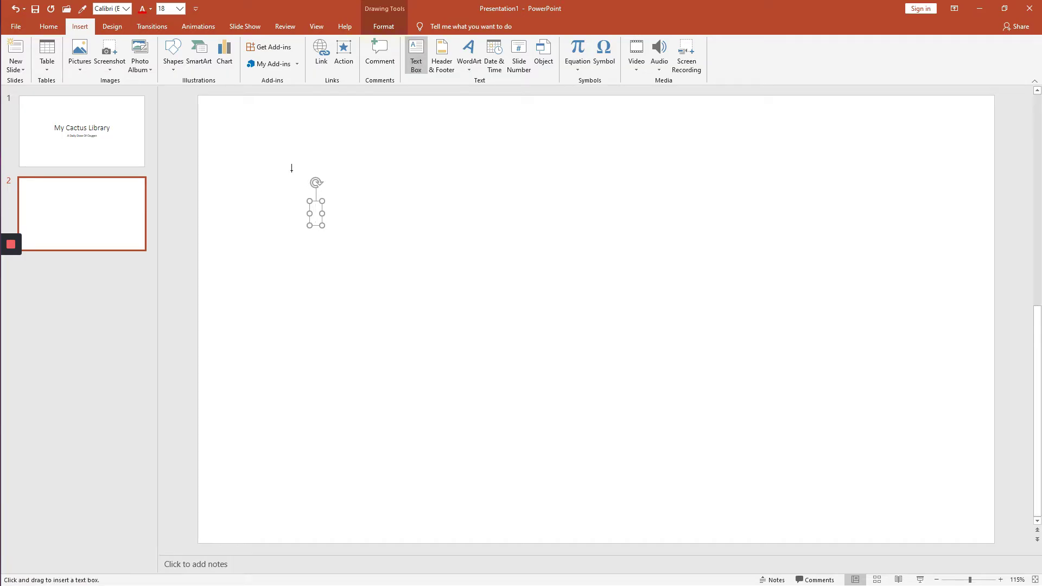
left_click_drag(291, 168, 695, 285)
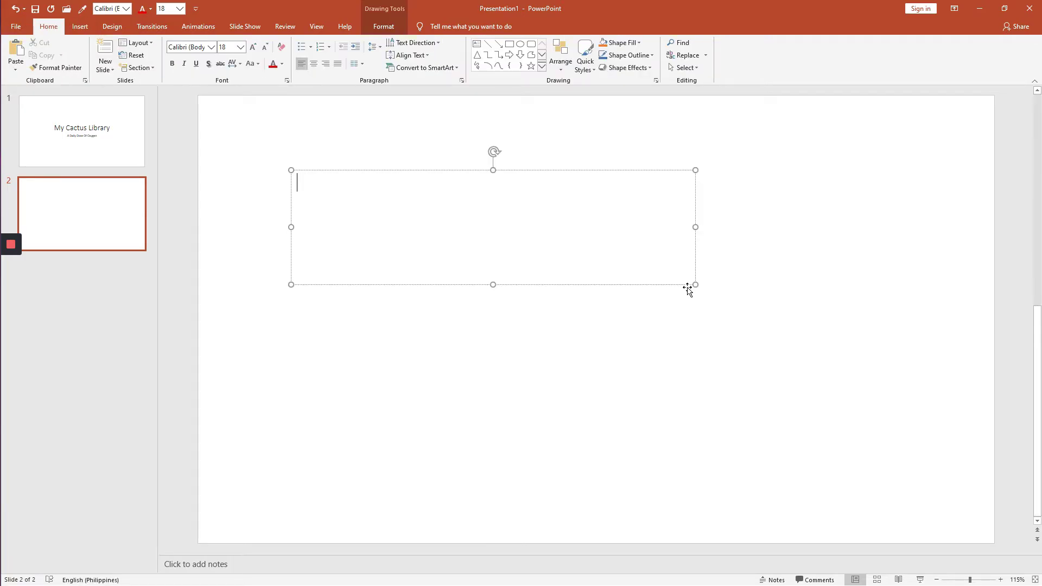
left_click(560, 288)
left_click(547, 307)
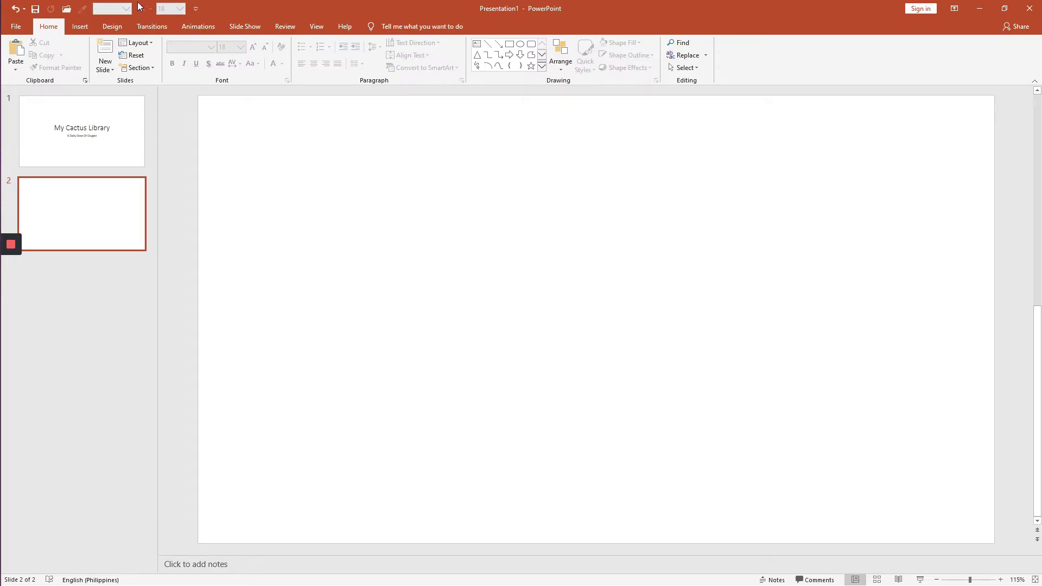
left_click(74, 27)
left_click(415, 55)
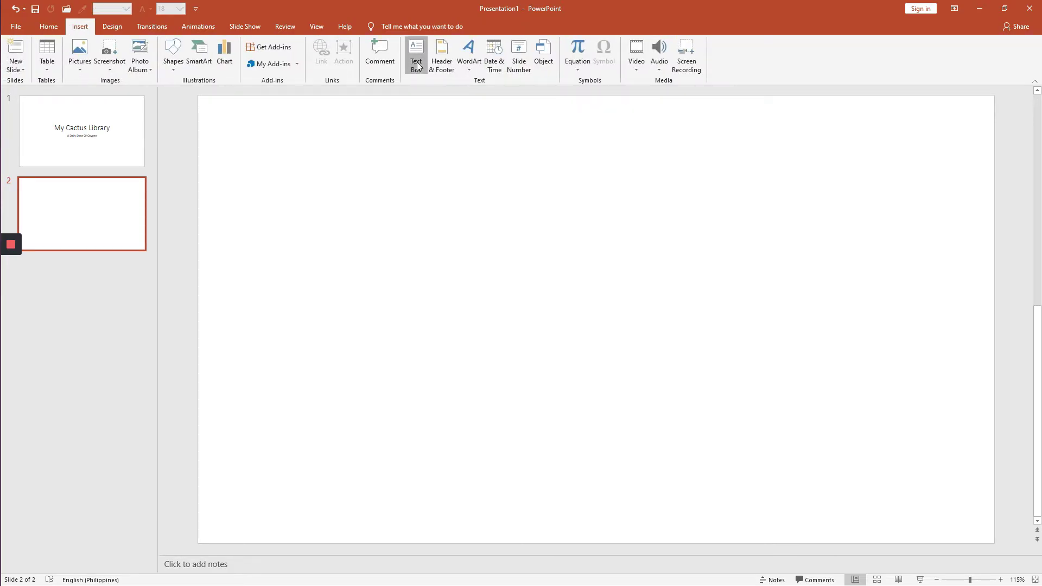
key("Escape")
left_click(287, 195)
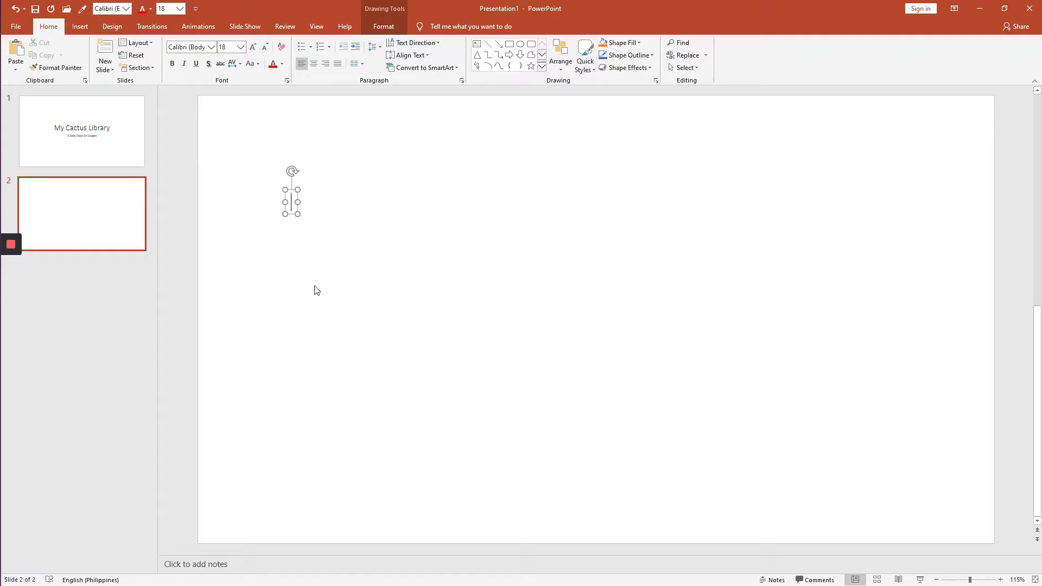
left_click(564, 298)
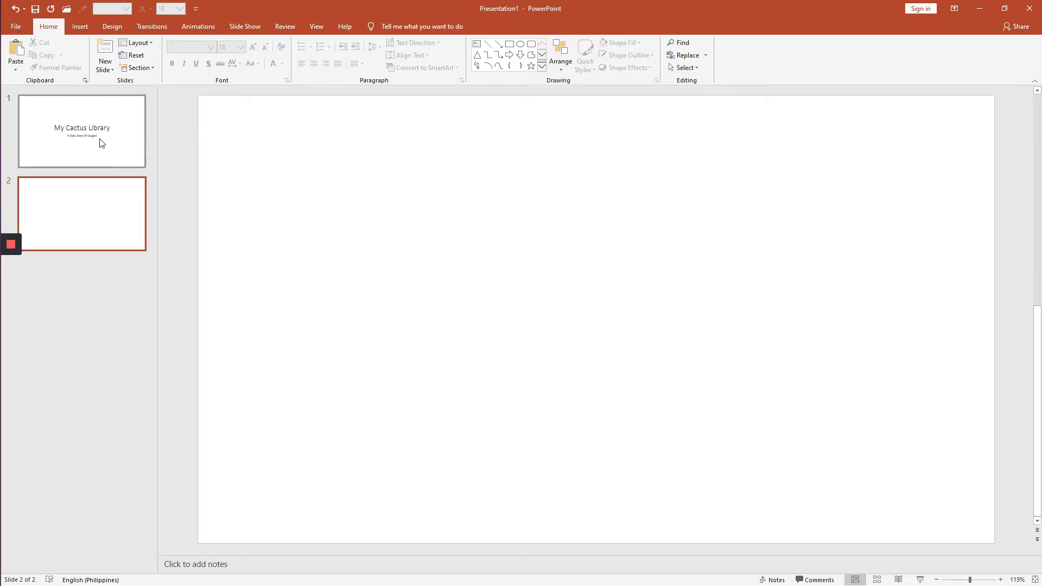
left_click(80, 26)
Step: Add a 32 pt 'AGAVE' text box to slide 2 and move it up and right
left_click(415, 57)
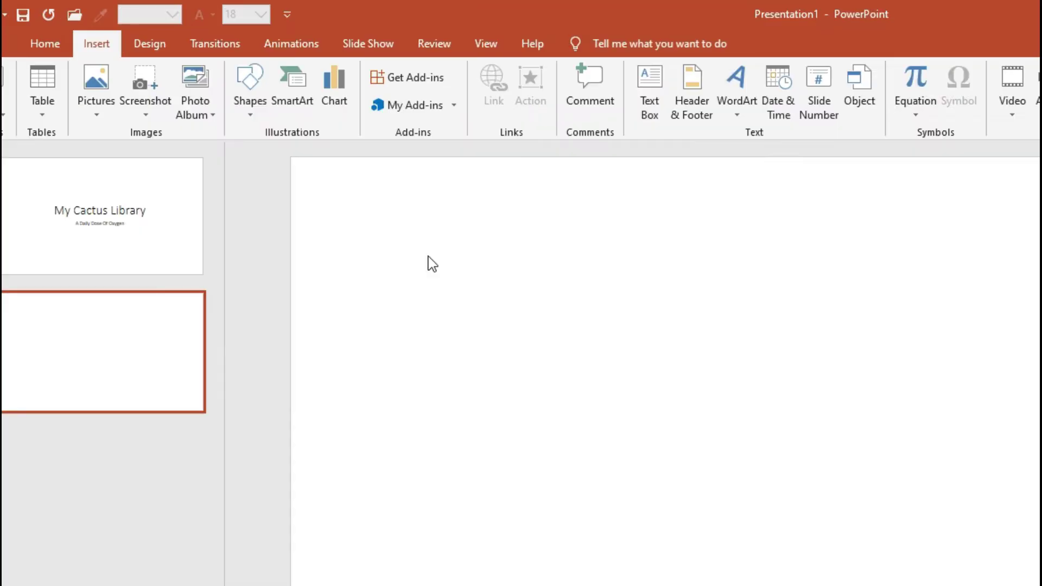
left_click(280, 155)
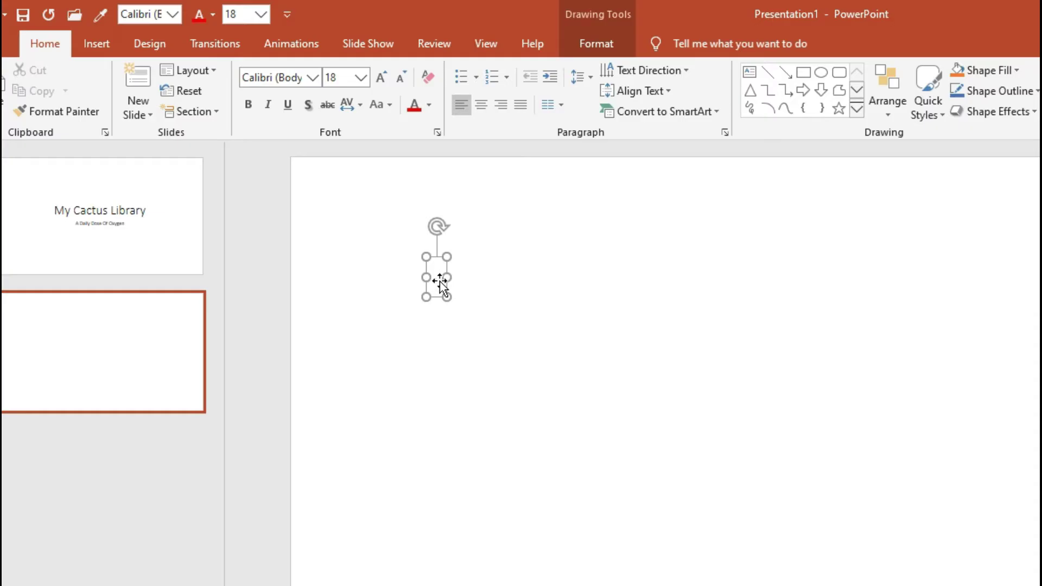
type("AGAVE")
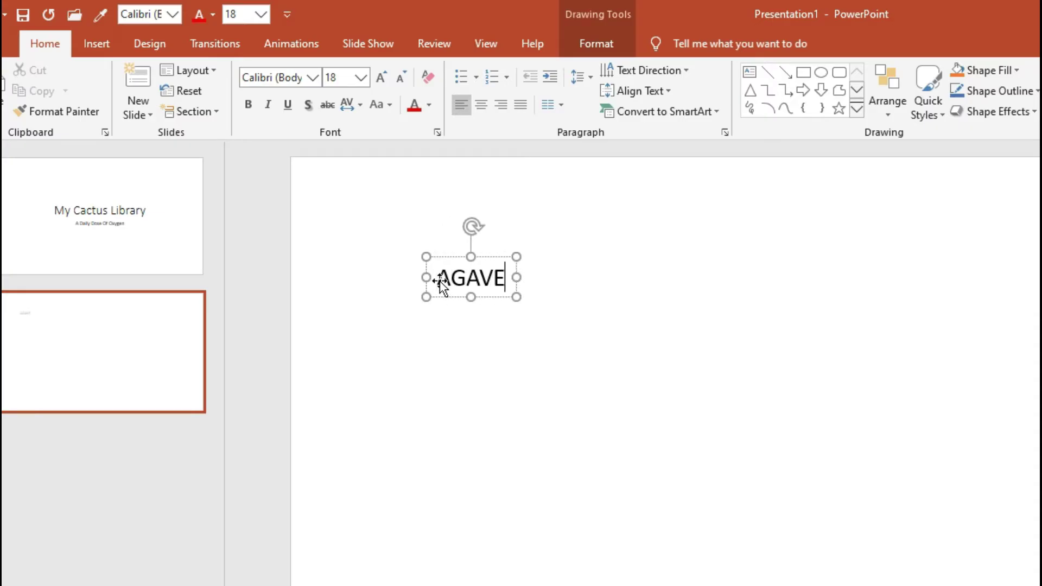
left_click(502, 296)
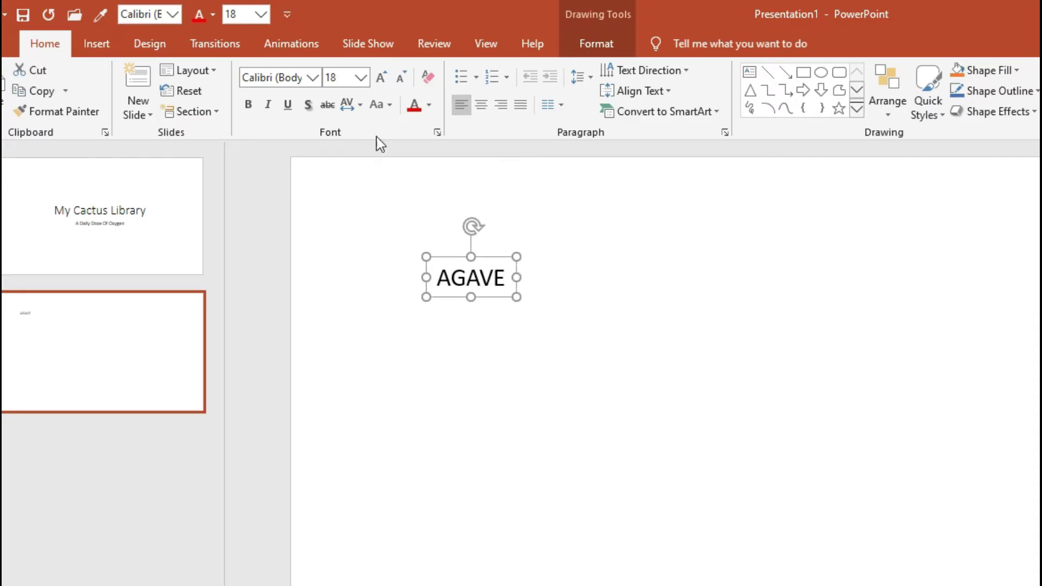
left_click(360, 77)
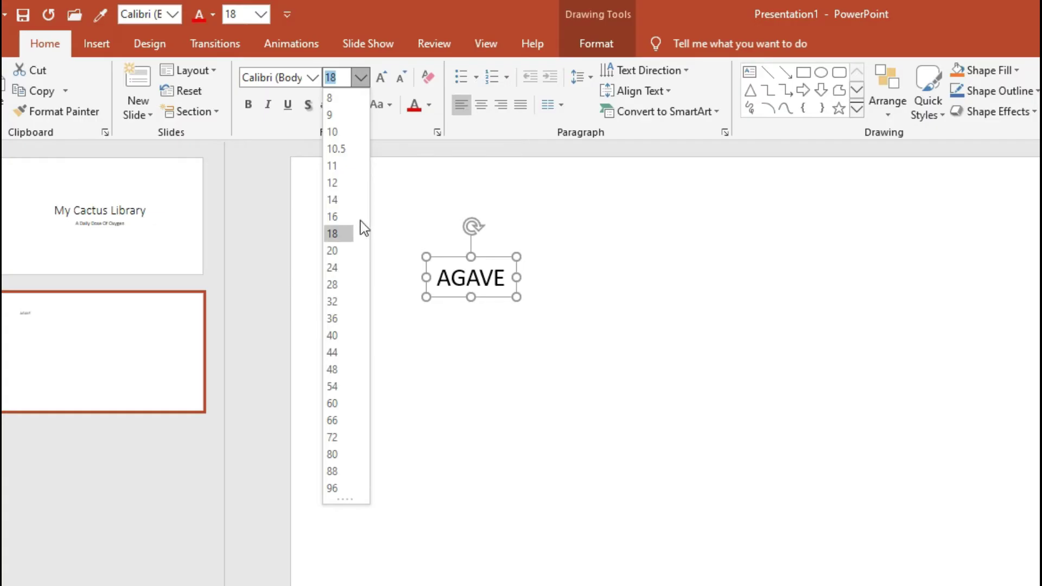
left_click(339, 301)
left_click_drag(510, 321, 555, 297)
Step: Paste the copied Agave species list into a new text box below AGAVE
left_click(337, 250)
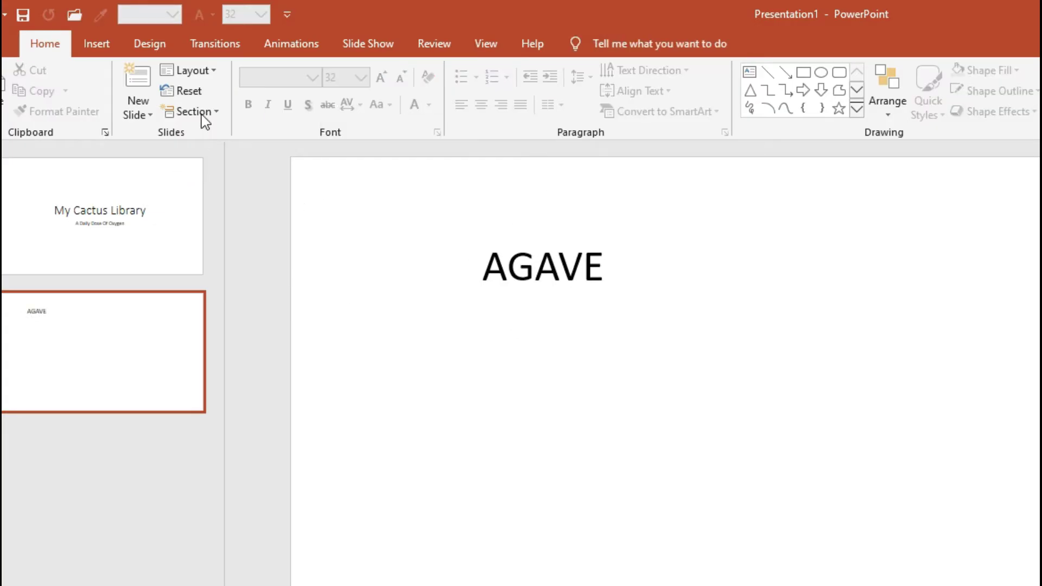
left_click(94, 43)
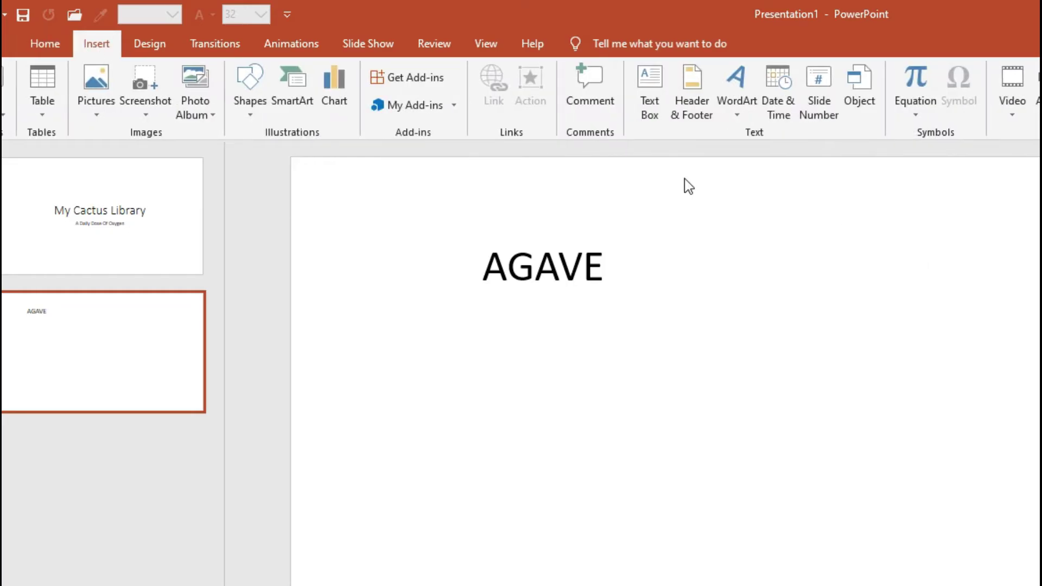
left_click(648, 111)
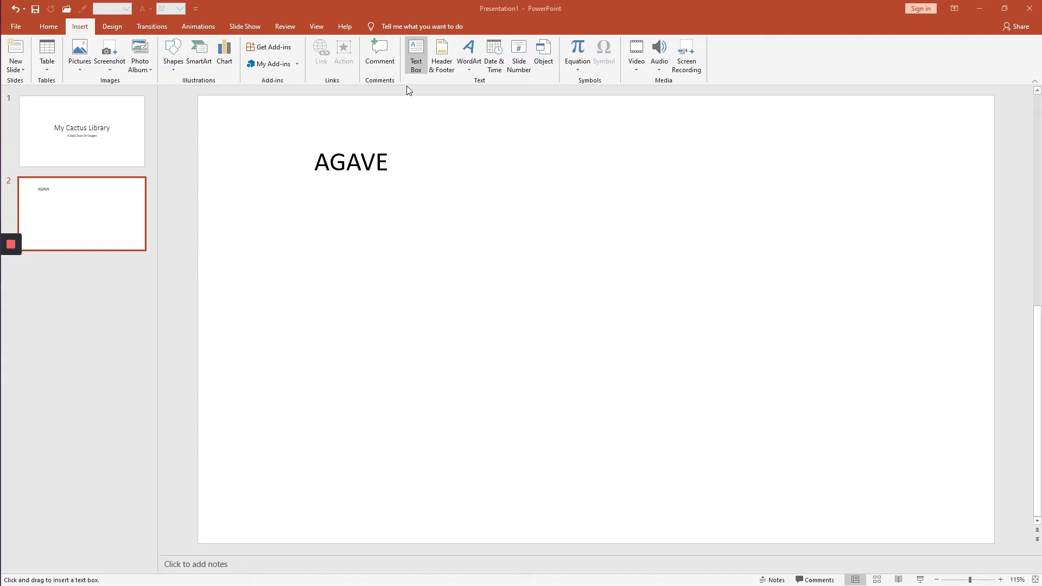
left_click(319, 215)
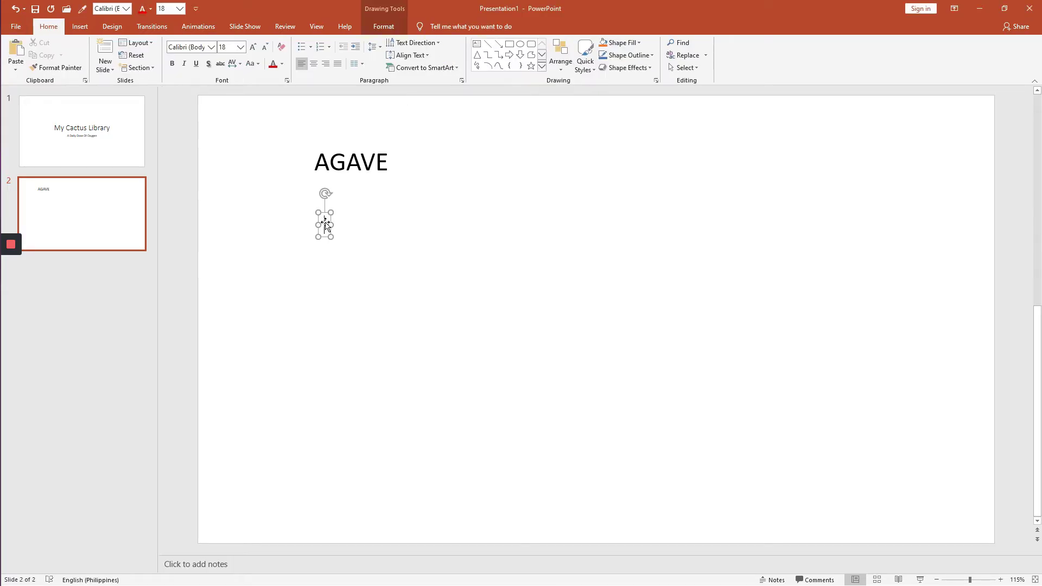
right_click(324, 222)
left_click(324, 223)
type("Agave albopilosa (White Hair Agave) Agave americana (Century Plant) Agave americana 'Marginata' (Variegated Century Plant) Agave americana 'Mediopicta' (Yellow-striped Century Plant) Agave angustifolia (Caribbean Agave) Agave asperrima (Rough Agave)")
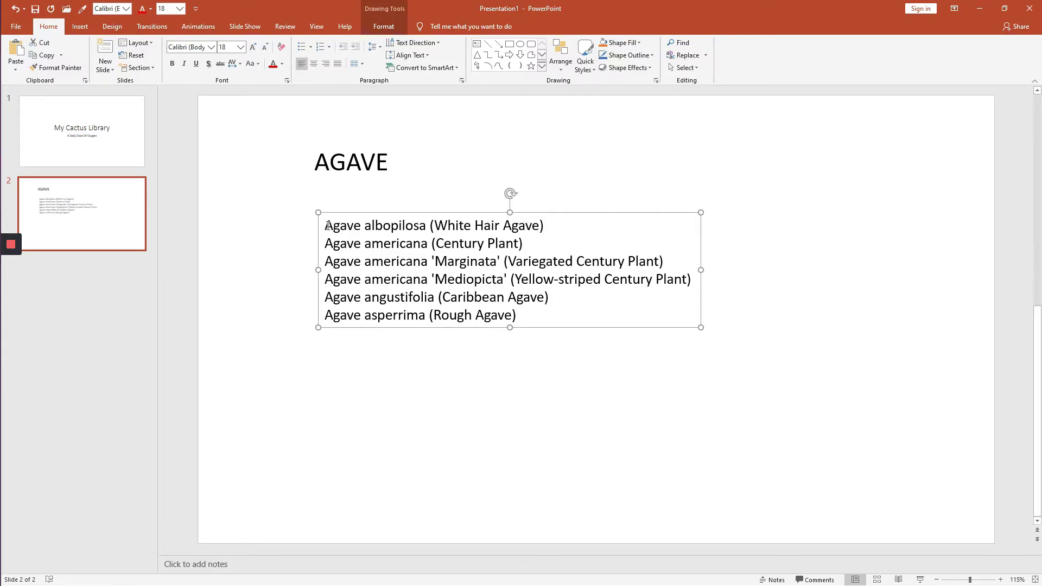
Step: Set the species list to 14 pt and shift it slightly left under AGAVE
left_click(240, 48)
left_click(237, 121)
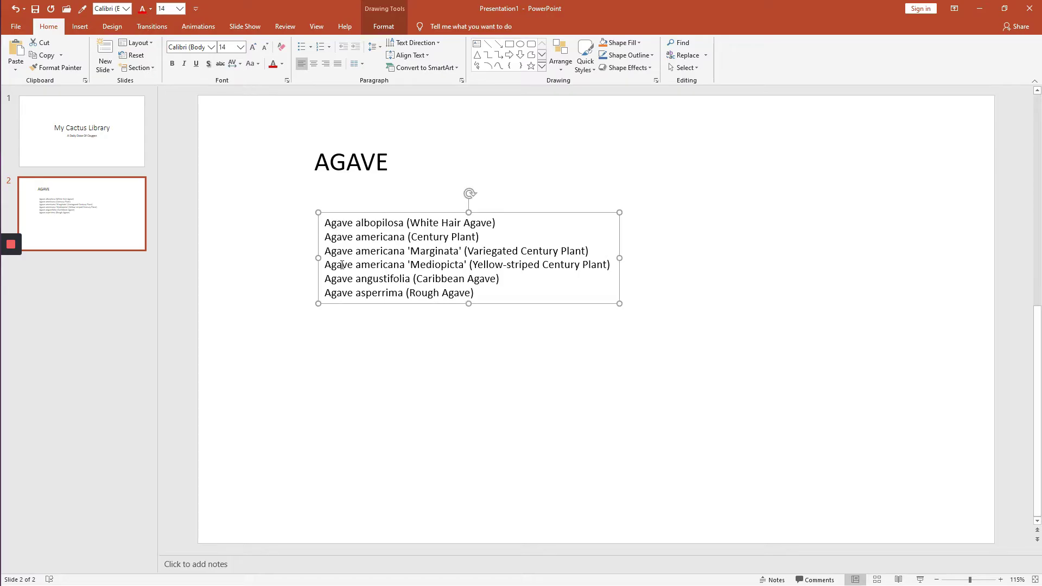
left_click(361, 279)
left_click_drag(351, 211, 328, 205)
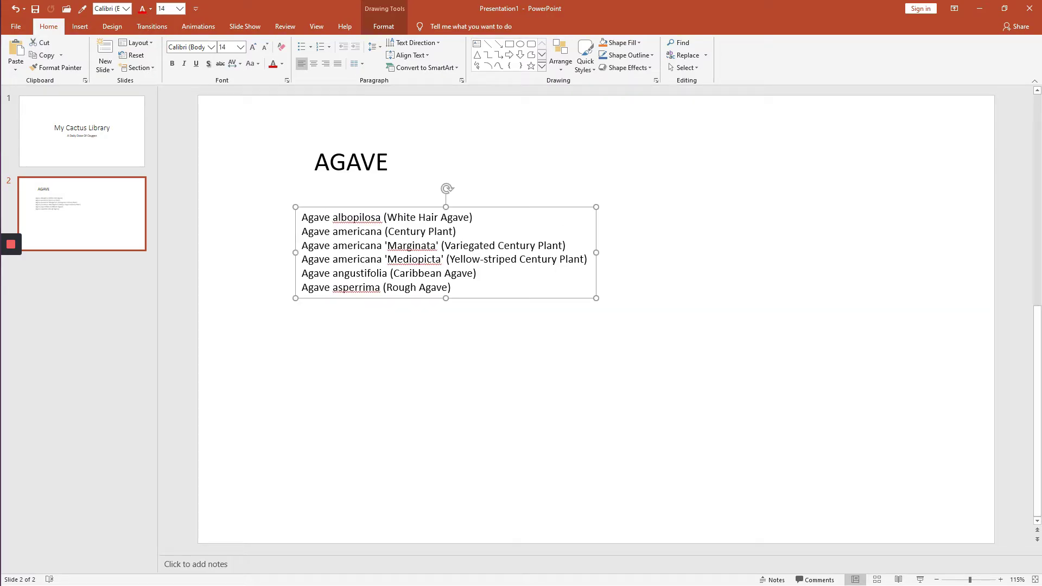
left_click(352, 459)
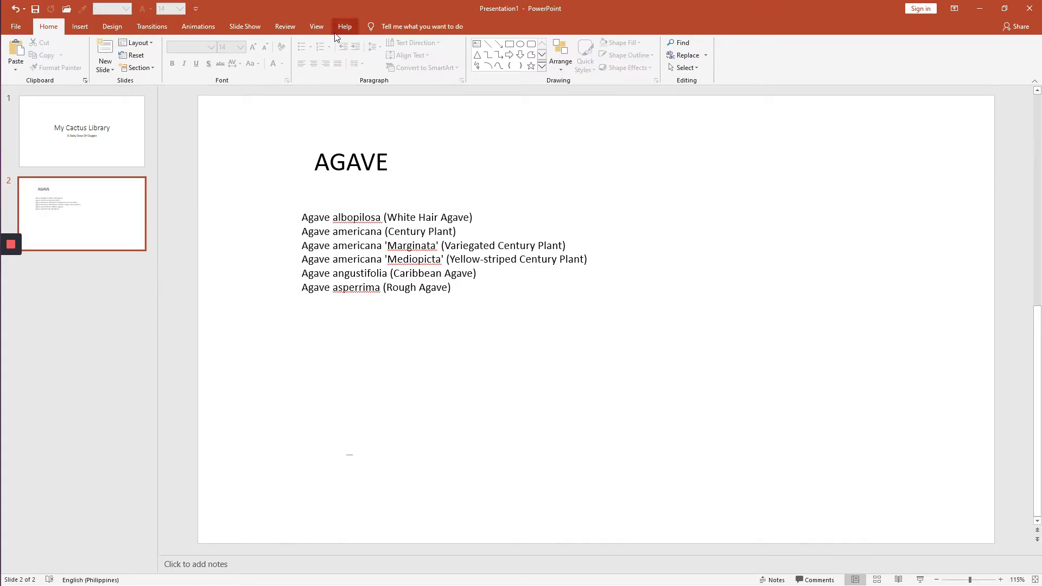
left_click(316, 26)
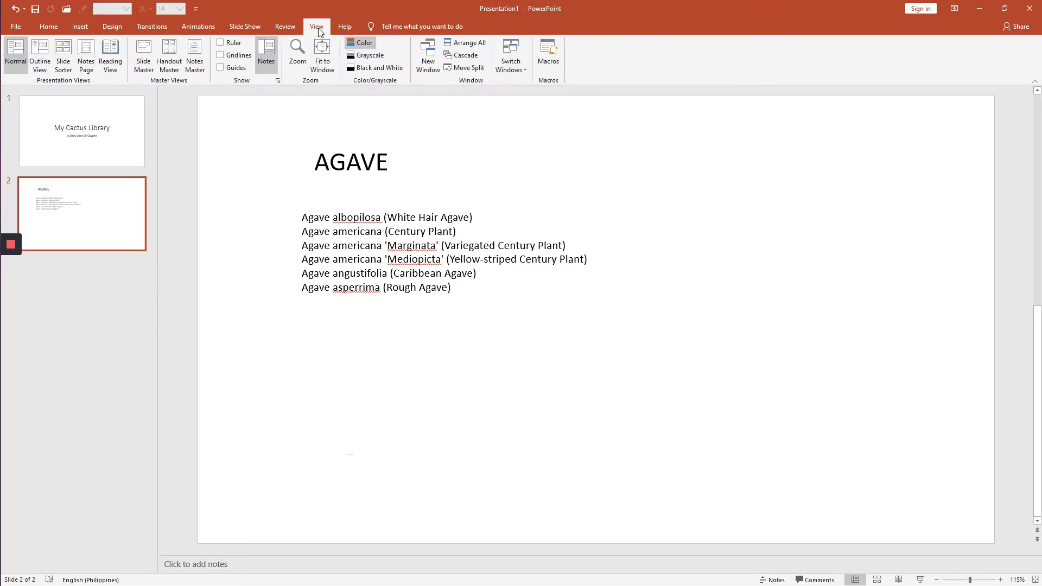
left_click(42, 67)
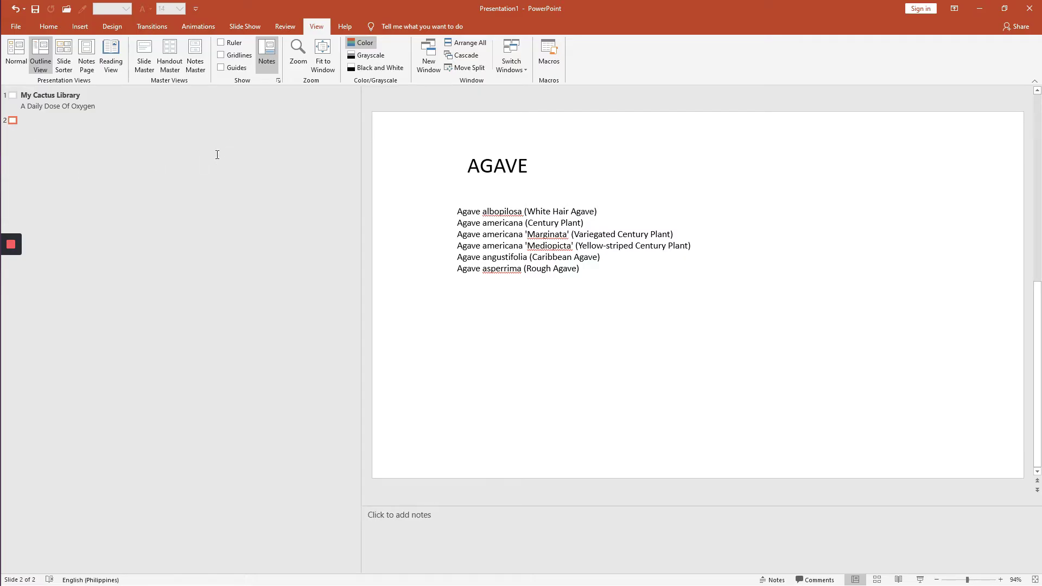
left_click(18, 62)
left_click(86, 258)
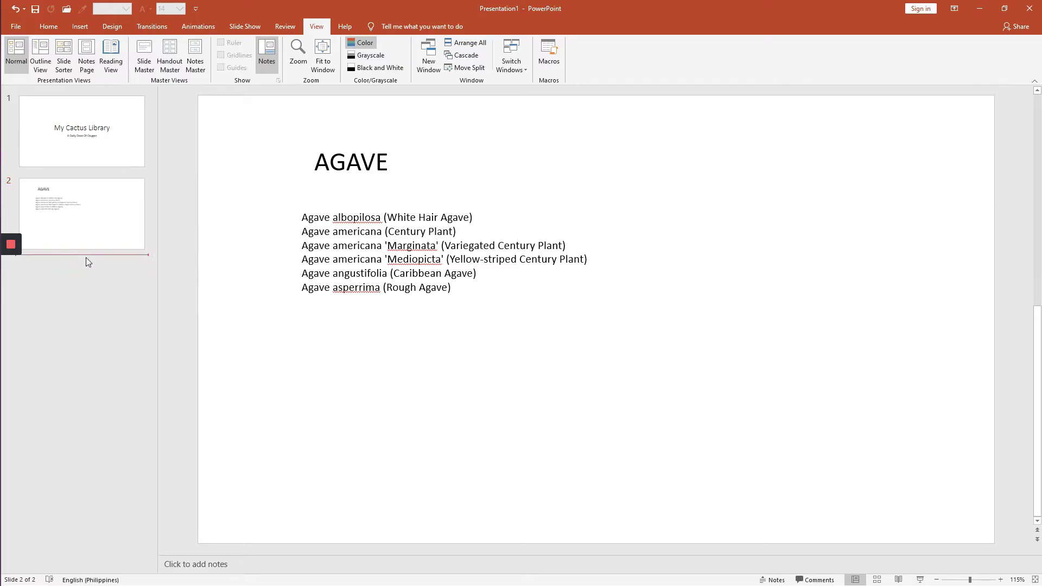
Step: Add a new blank slide 3
left_click(86, 30)
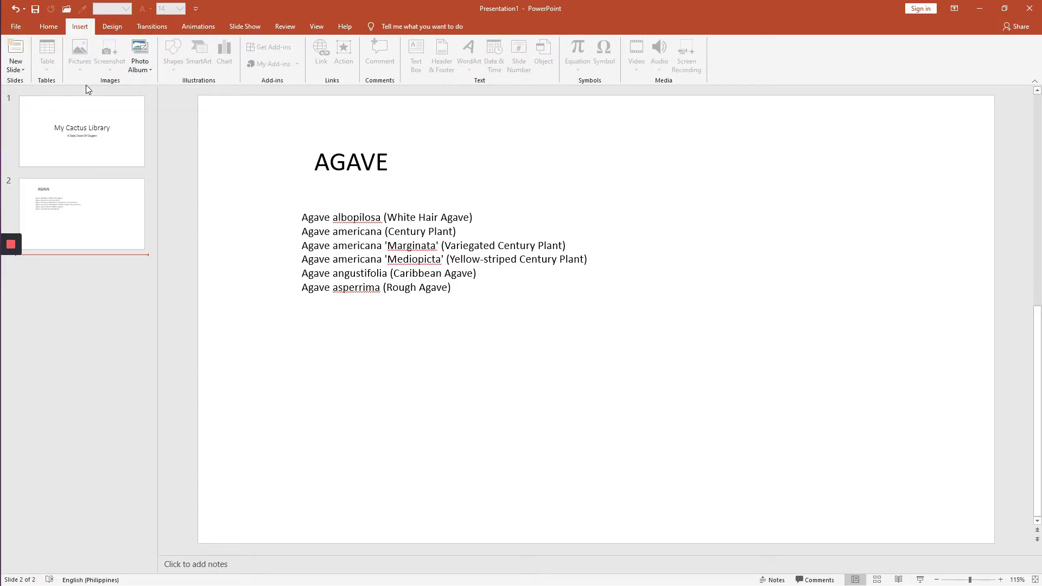
left_click(24, 70)
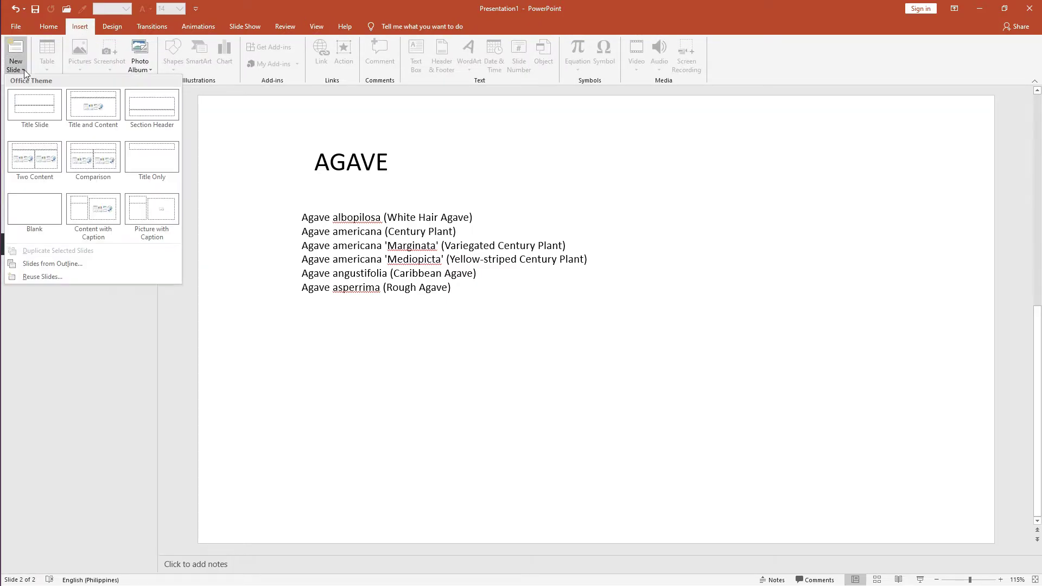
left_click(39, 216)
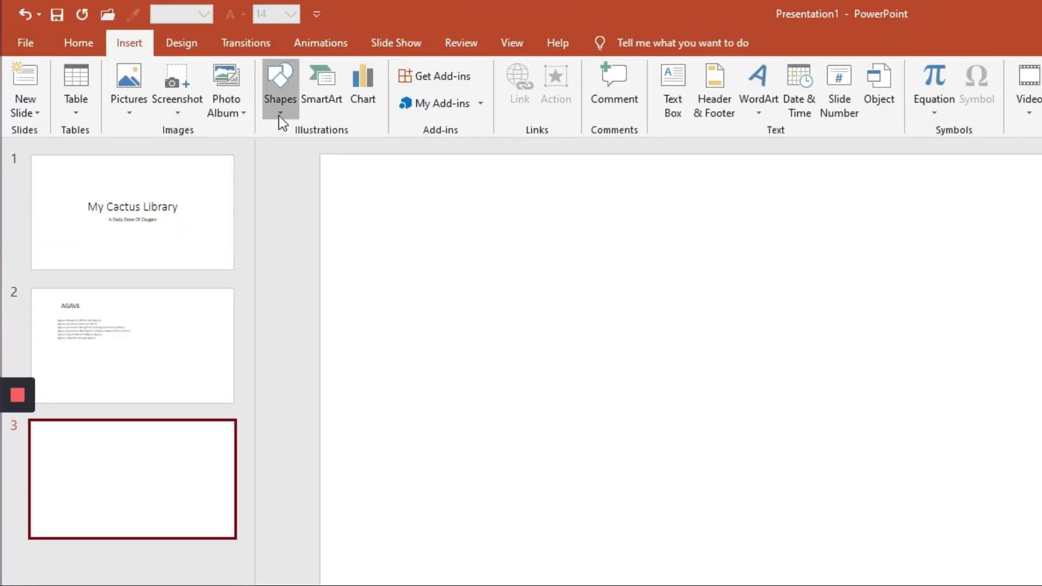
Step: Draw a rounded rectangle near the top of slide 3 labelled 'FAVORITES'
left_click(280, 115)
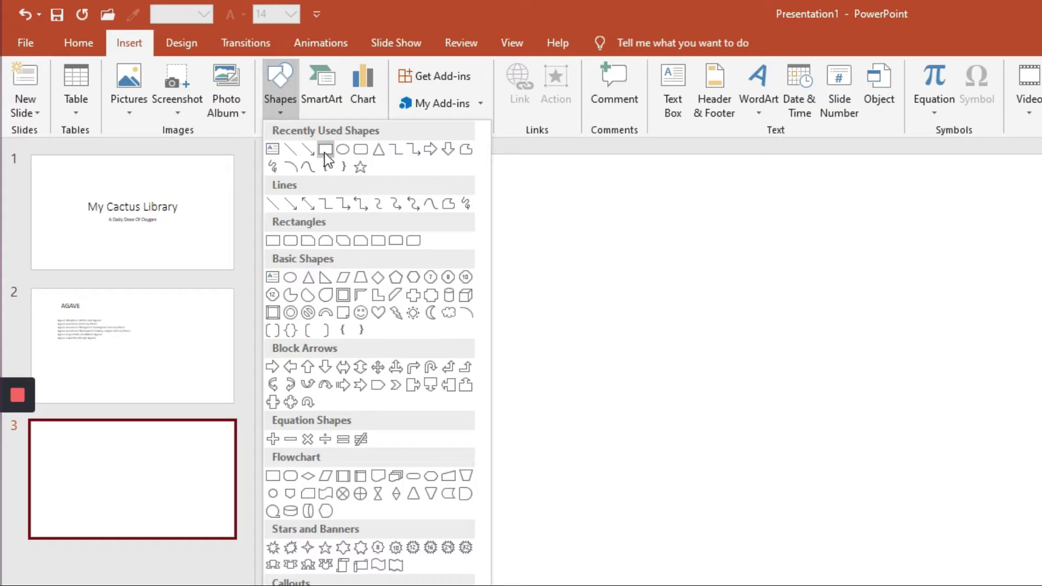
left_click(356, 148)
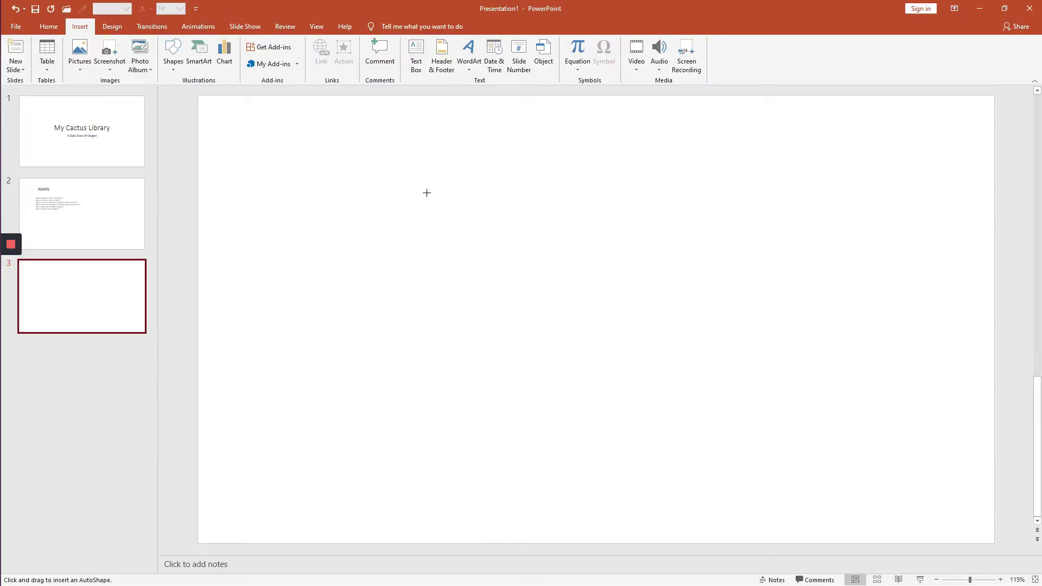
left_click_drag(463, 138, 706, 196)
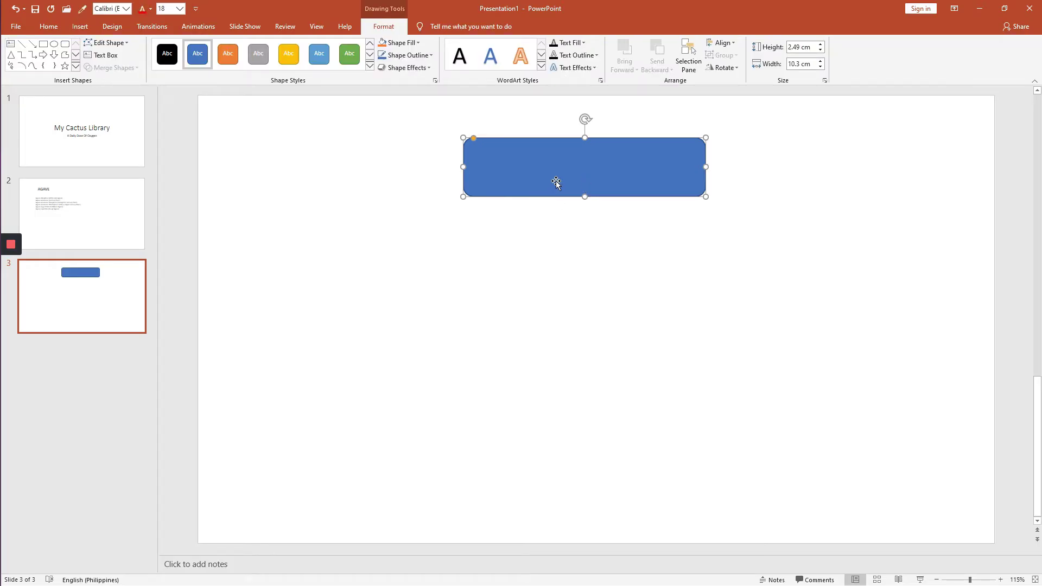
type("FAVORITES")
left_click(532, 254)
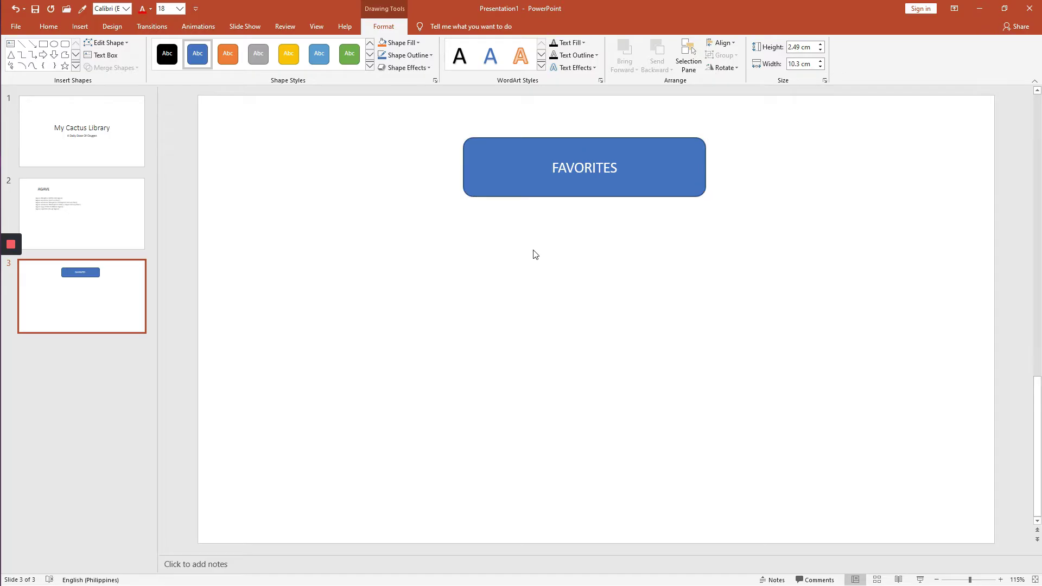
left_click(79, 26)
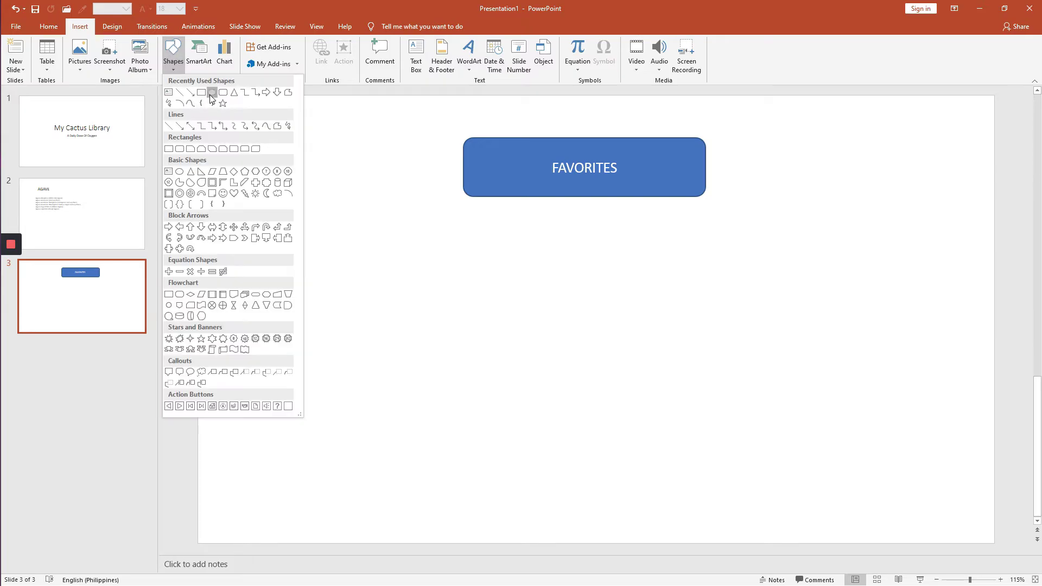
Step: Draw an oval labelled 'ECHINOCEREUS' on the left of slide 3 and copy it just below
left_click(211, 94)
left_click_drag(303, 270, 459, 328)
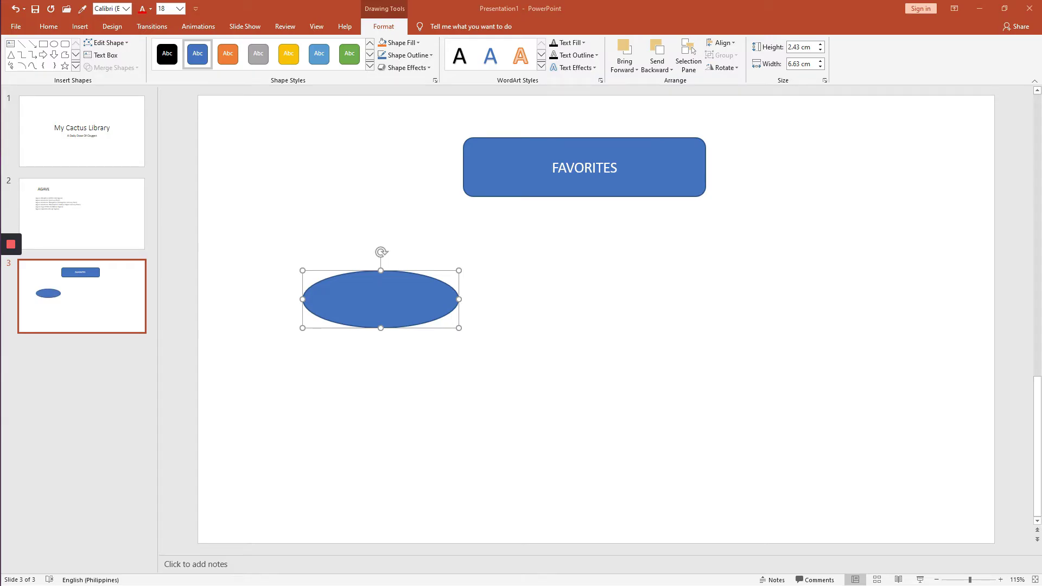
type("ECHINOCEREUS")
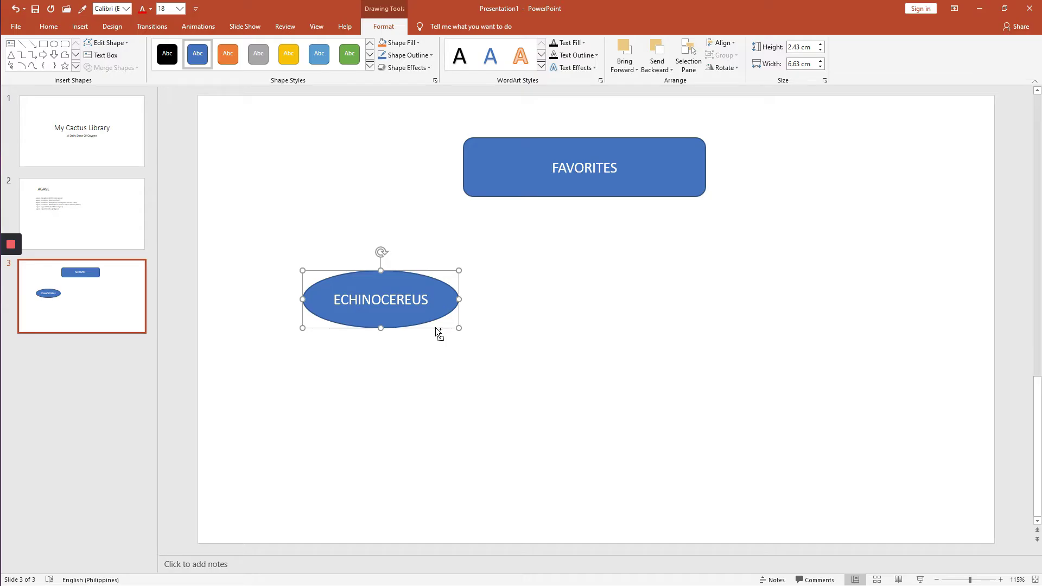
left_click_drag(435, 327, 448, 400)
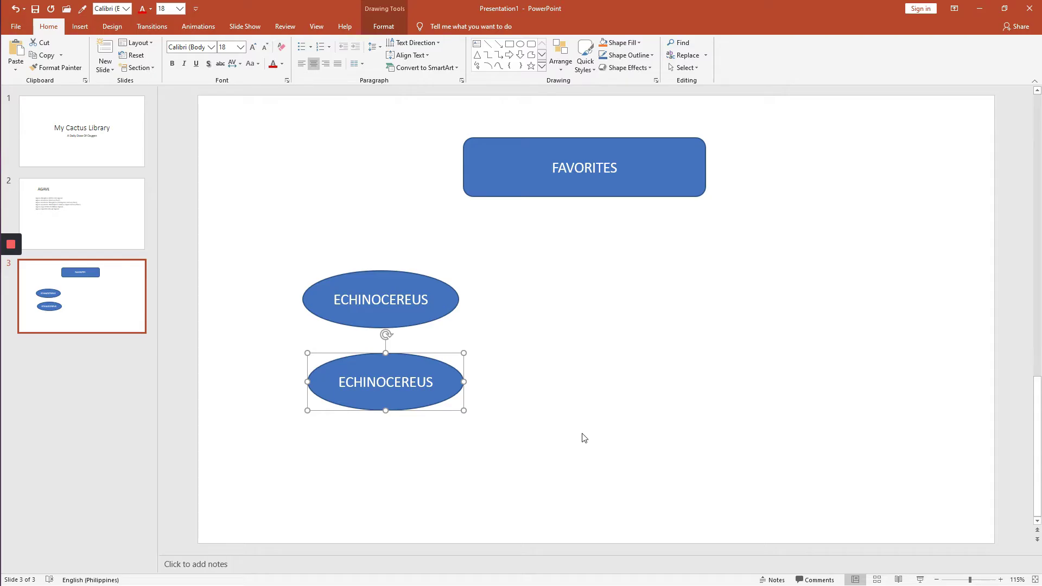
Step: Relabel the lower oval 'Echinopsis' by pasting over ECHINOCEREUS
double_click(378, 382)
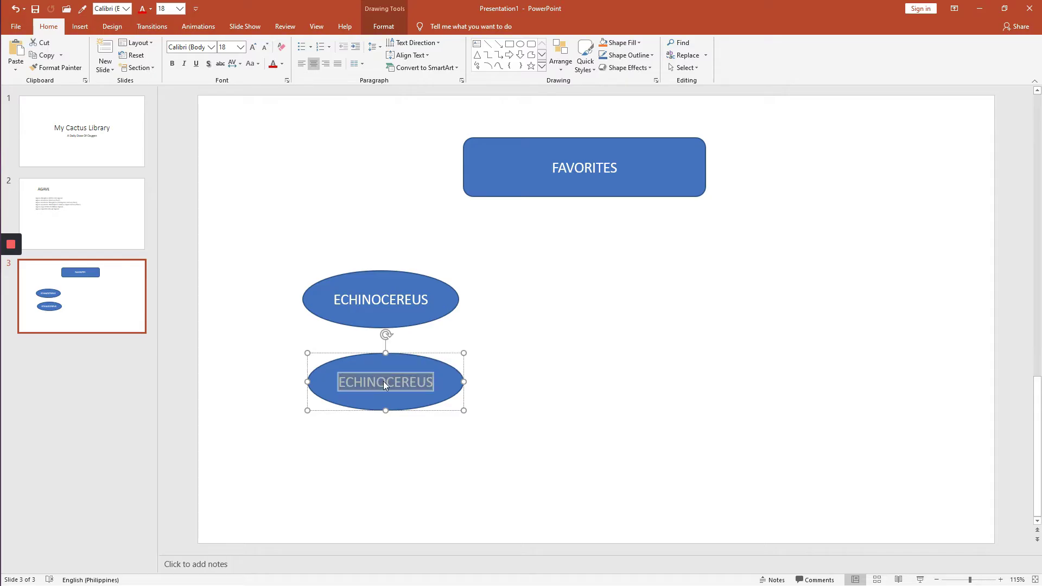
type("Echinopsis")
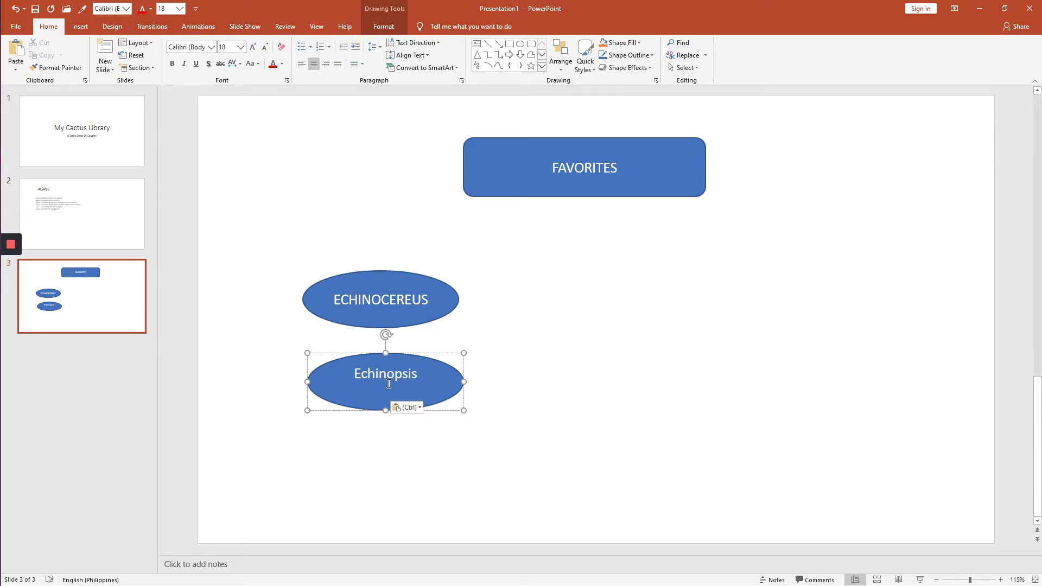
key("BackSpace")
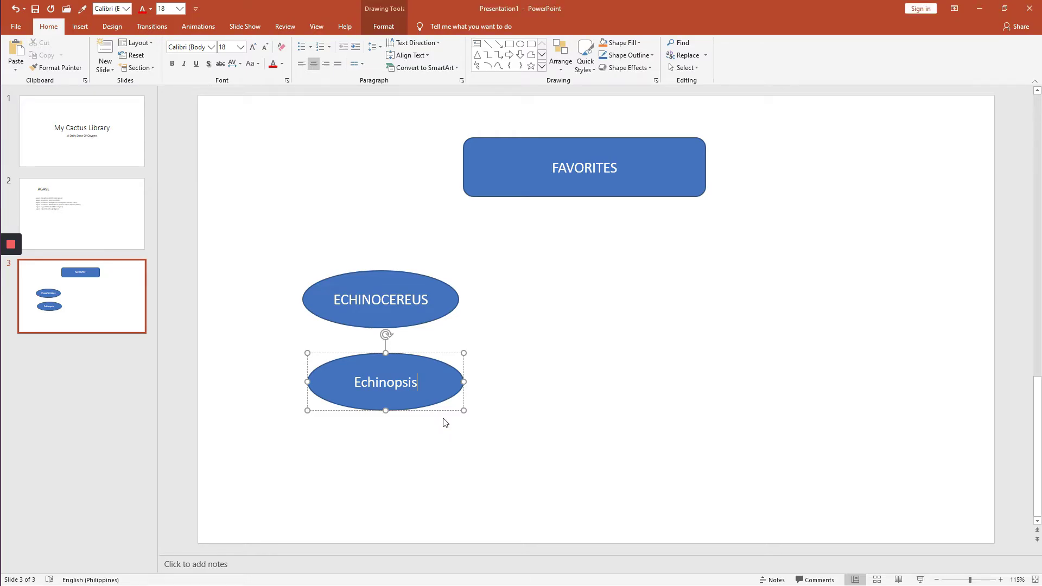
Step: Copy the Echinopsis oval below it and relabel the copy 'ECHINOCACTUS'
left_click_drag(441, 409, 441, 486)
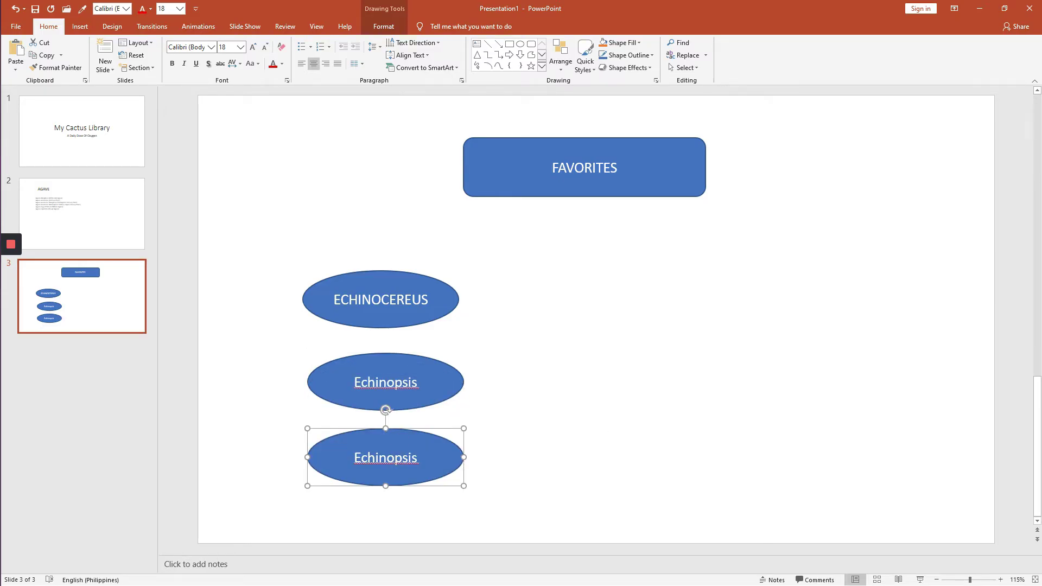
double_click(383, 457)
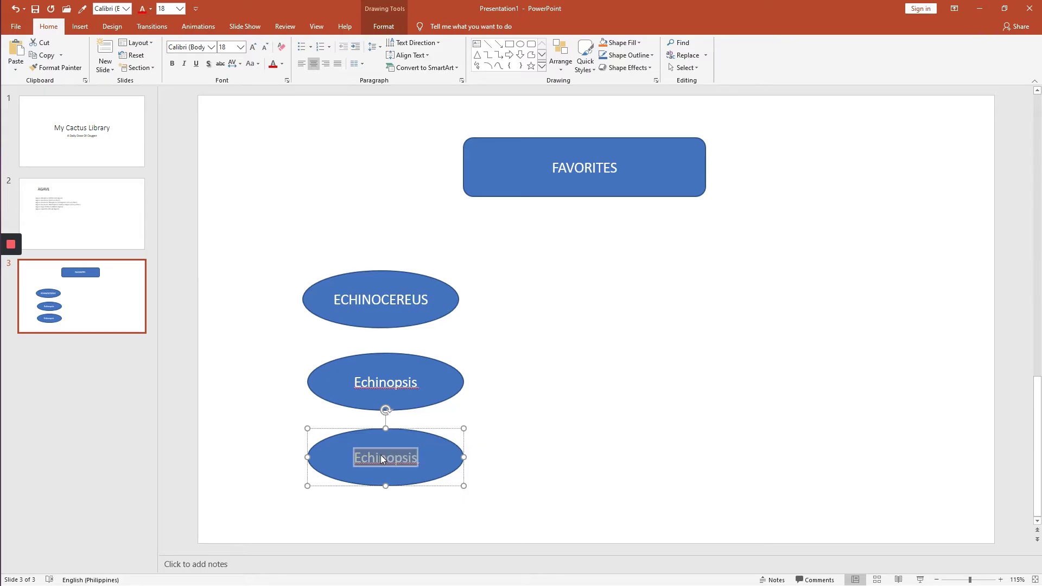
type("ECHINOCACTUS")
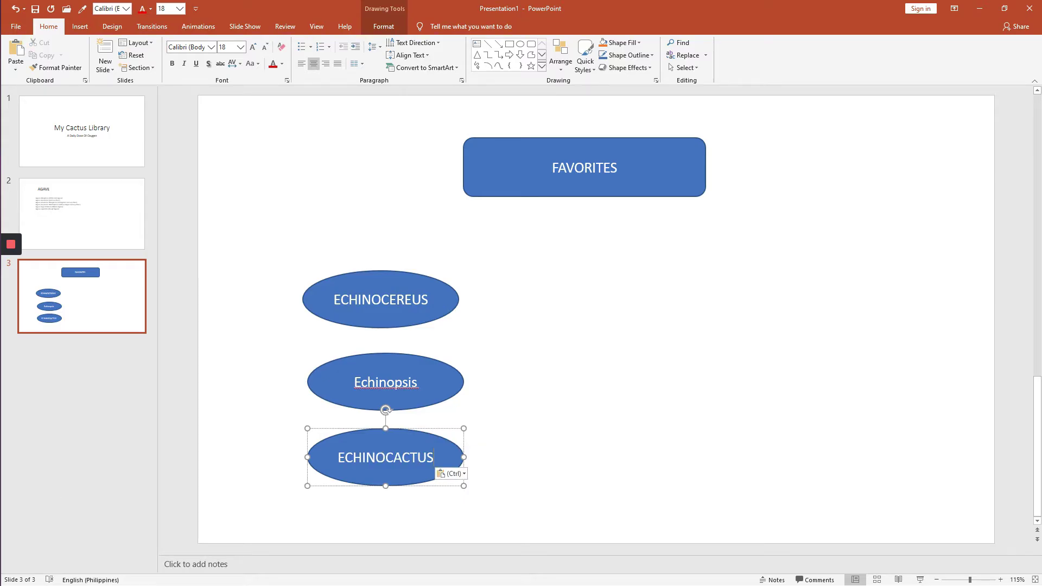
left_click(835, 324)
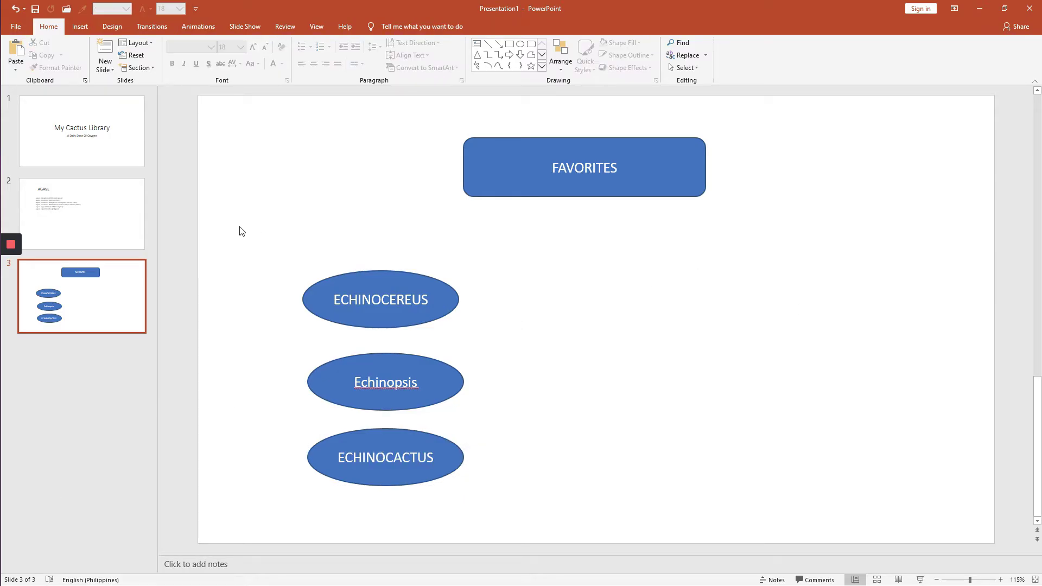
left_click_drag(237, 227, 621, 546)
Step: Duplicate the three ovals into a column to their right, then move all six rightward
left_click(259, 226)
mouse_move(253, 216)
left_mouse_down()
mouse_move(328, 342)
mouse_move(444, 481)
mouse_move(550, 526)
left_mouse_up()
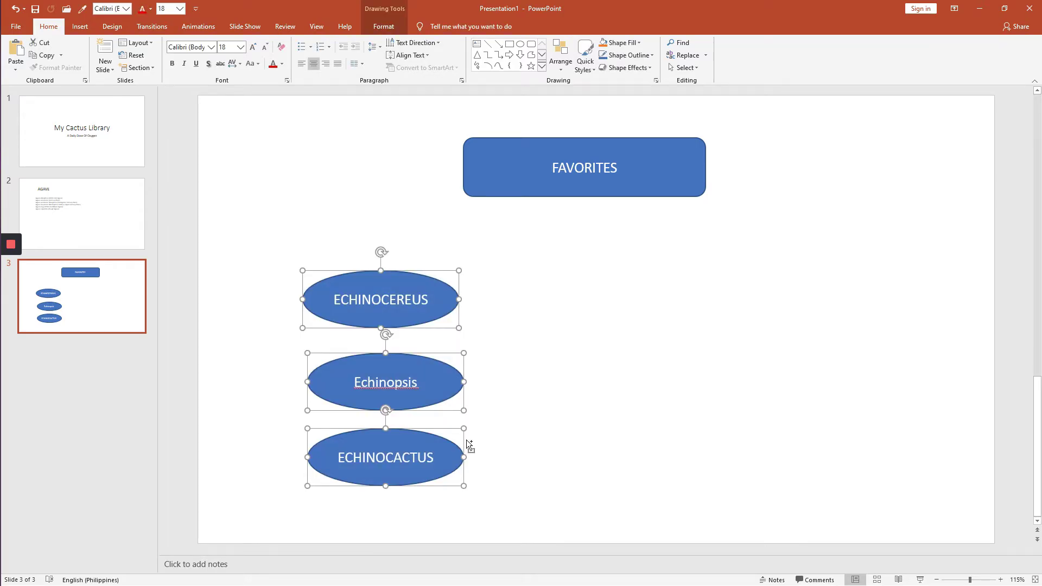
left_click_drag(468, 448, 656, 444)
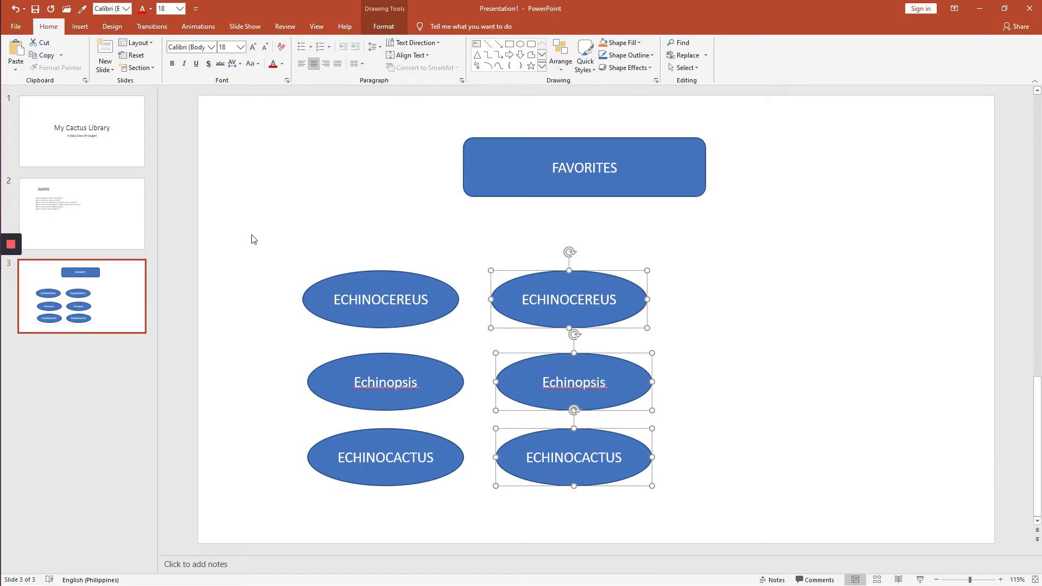
left_click(239, 223)
left_click_drag(237, 223, 816, 495)
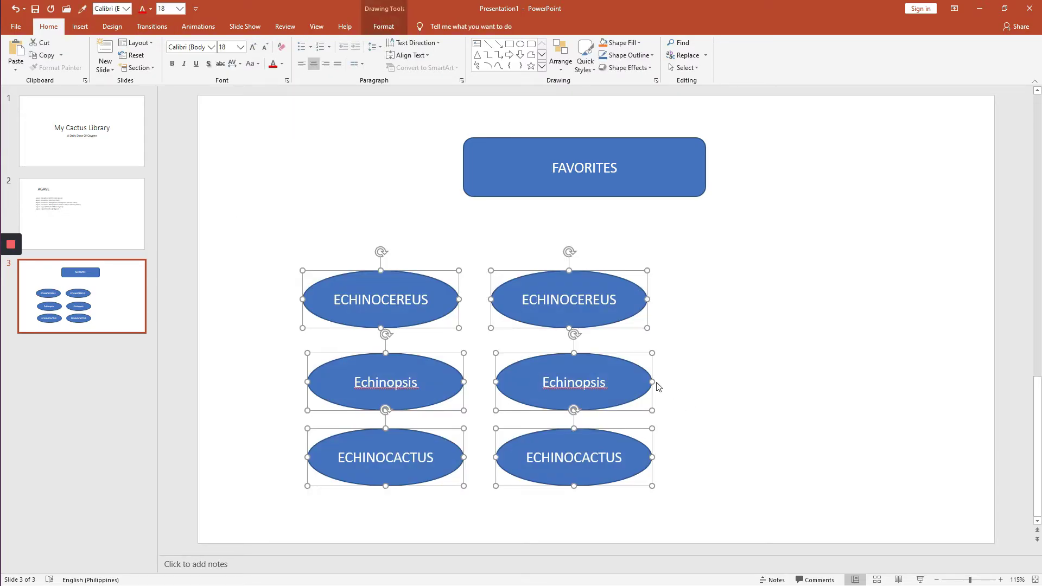
mouse_move(652, 371)
left_mouse_down()
mouse_move(763, 372)
mouse_move(769, 361)
left_mouse_up()
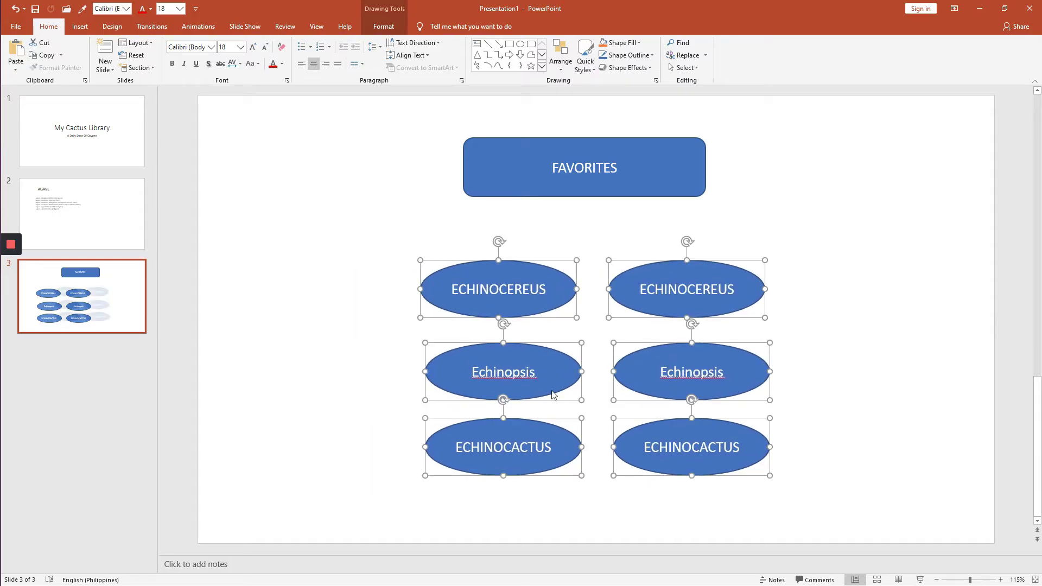
left_click(337, 360)
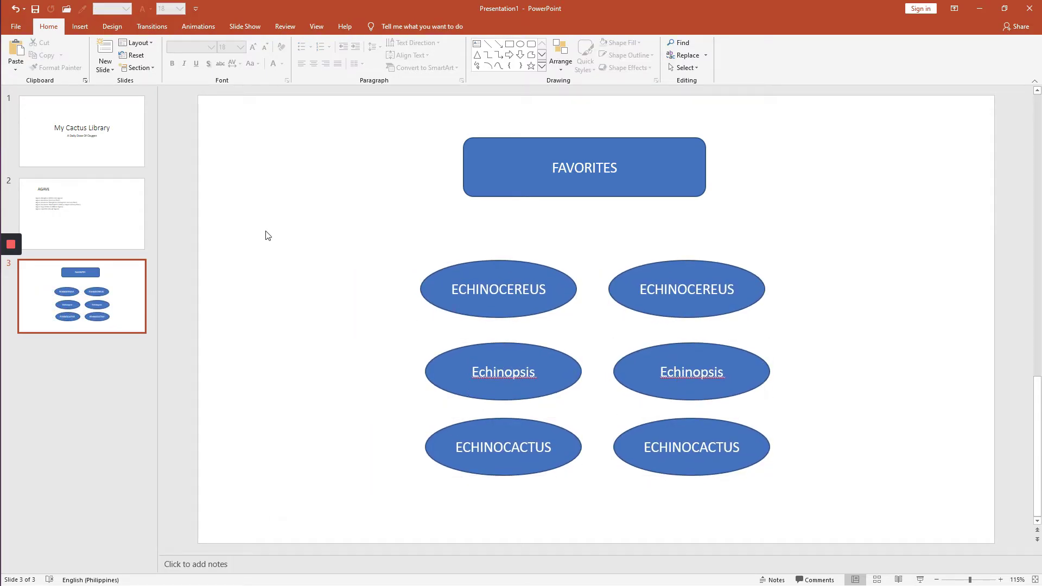
left_click_drag(266, 235, 996, 529)
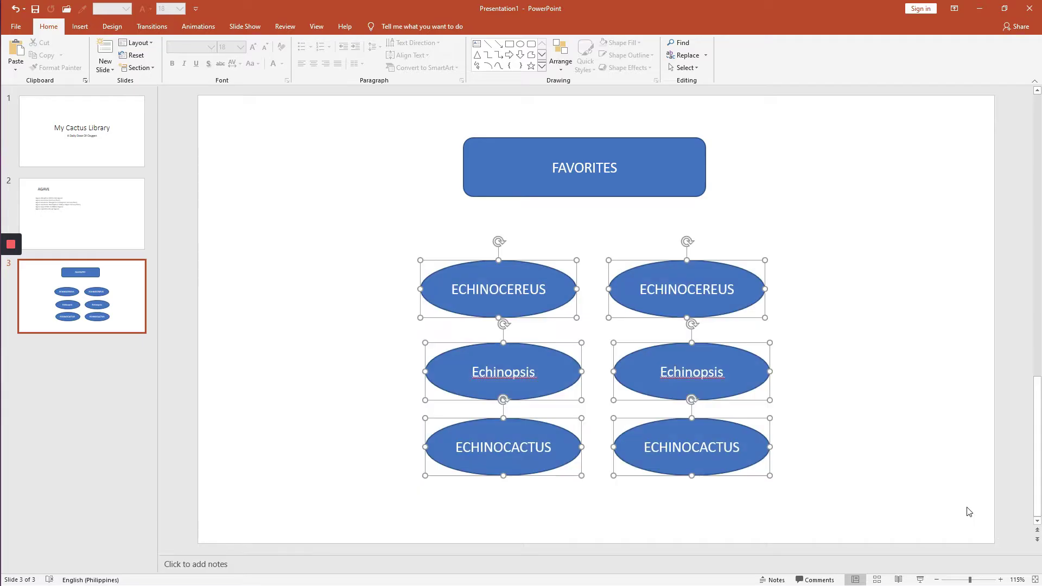
left_click(929, 389)
left_click(562, 275)
left_click(562, 373, "shift")
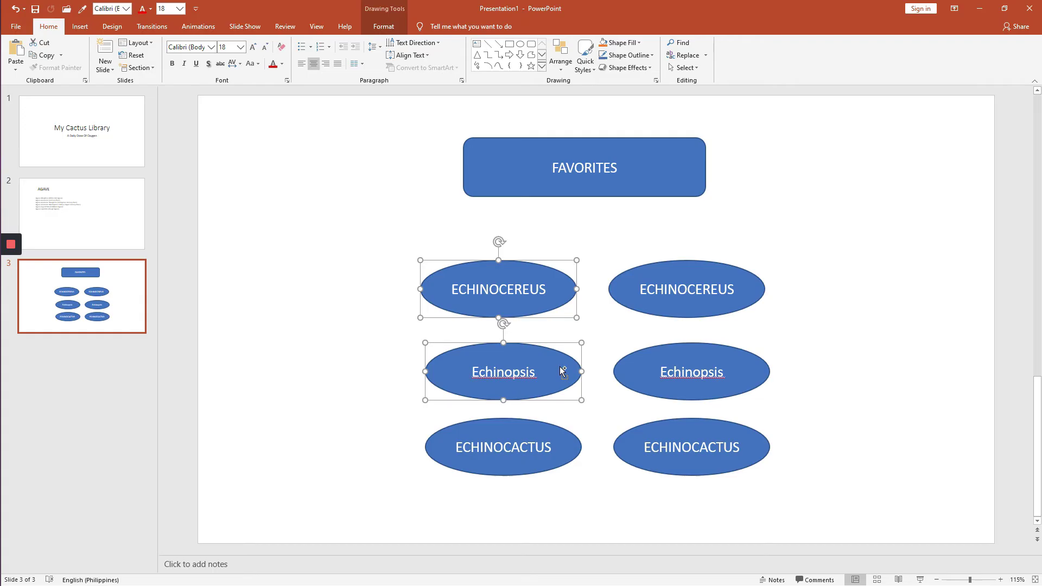
left_click(573, 449, "shift")
left_click(746, 296, "shift")
left_click(757, 373, "shift")
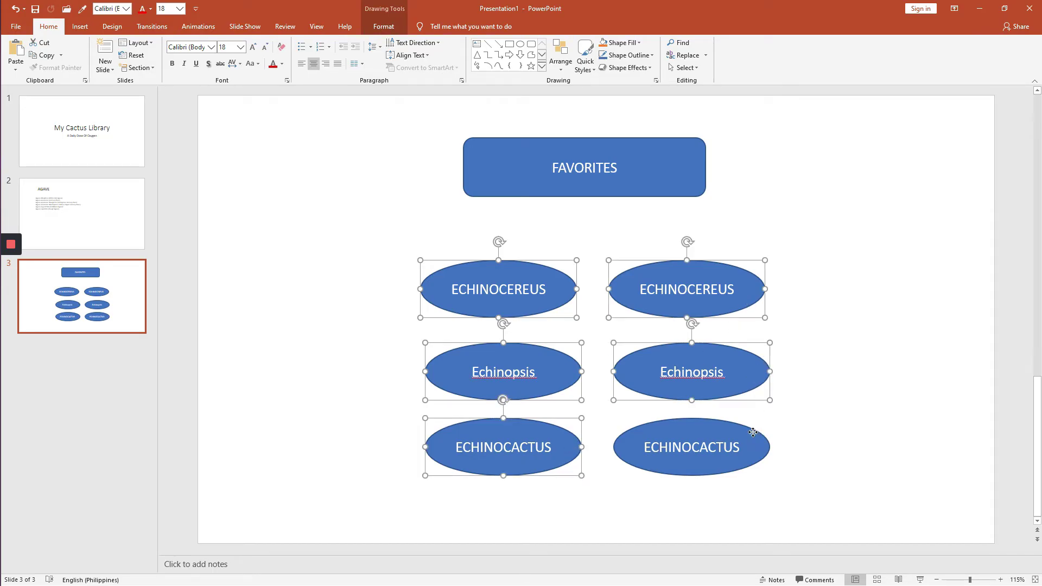
left_click(752, 432, "shift")
left_click(938, 392)
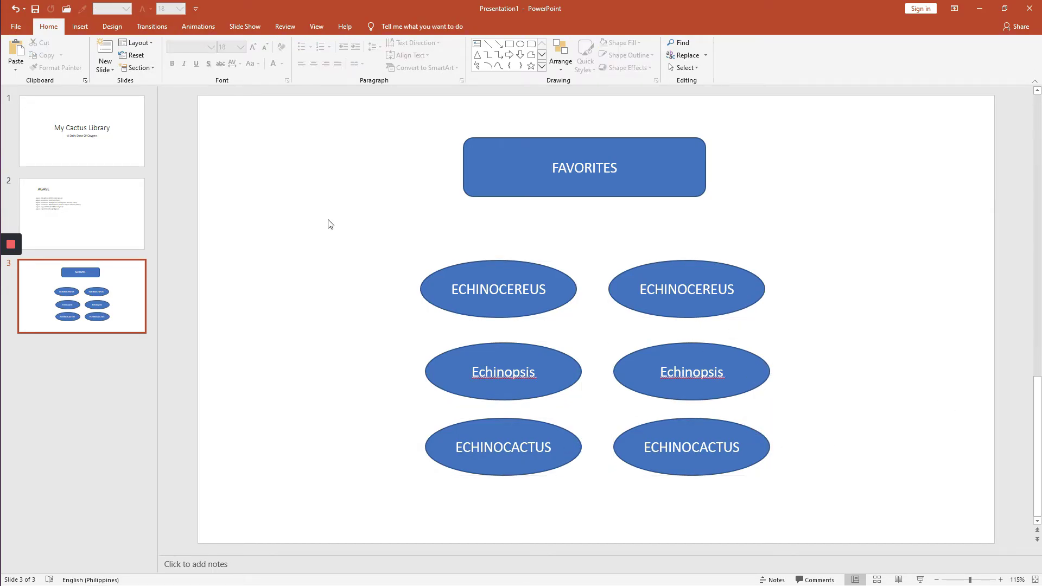
left_click_drag(327, 224, 1020, 498)
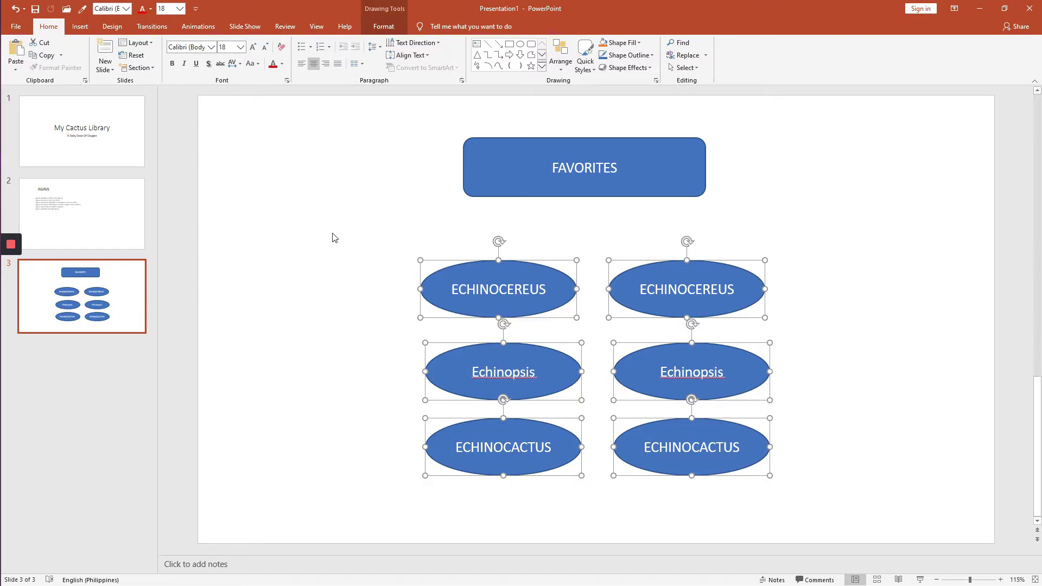
left_click(328, 218)
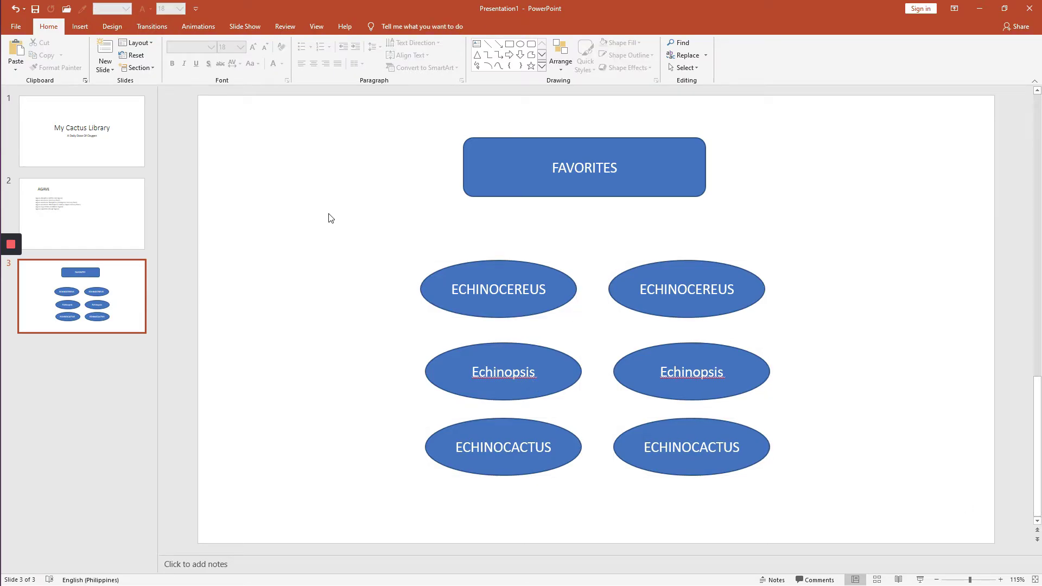
mouse_move(328, 215)
left_mouse_down()
mouse_move(389, 276)
mouse_move(460, 319)
mouse_move(962, 541)
left_mouse_up()
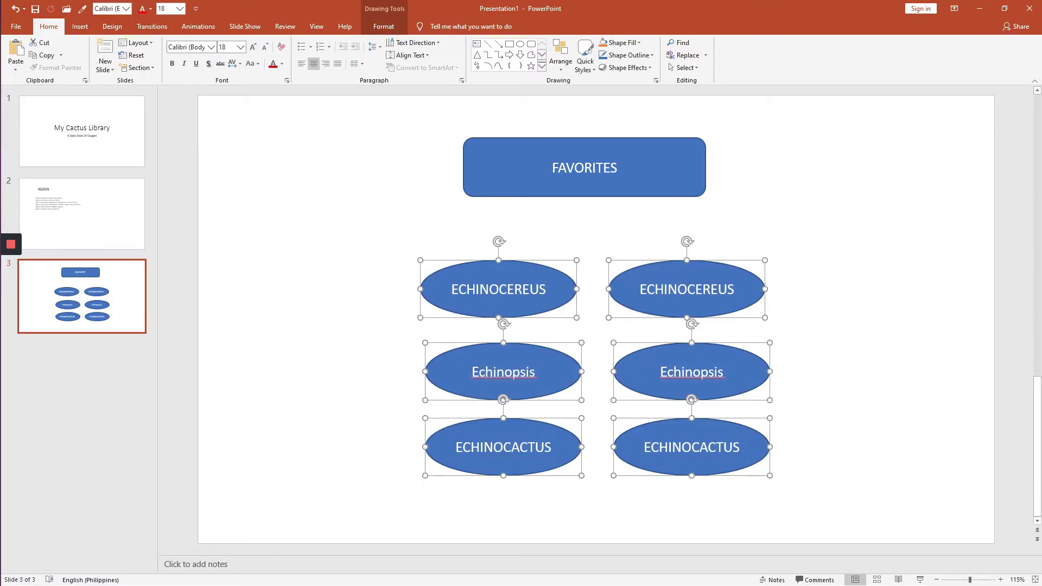
Step: Paste Echeveria, Euphorbia and EBRACTeOLA over the three right-column oval labels
double_click(674, 290)
type("Echeveria")
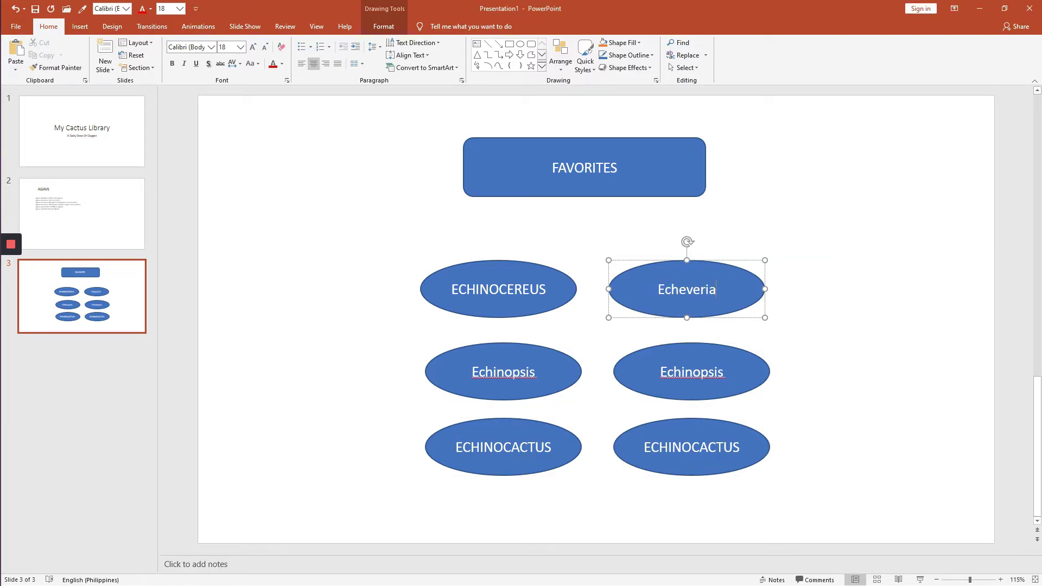
double_click(695, 376)
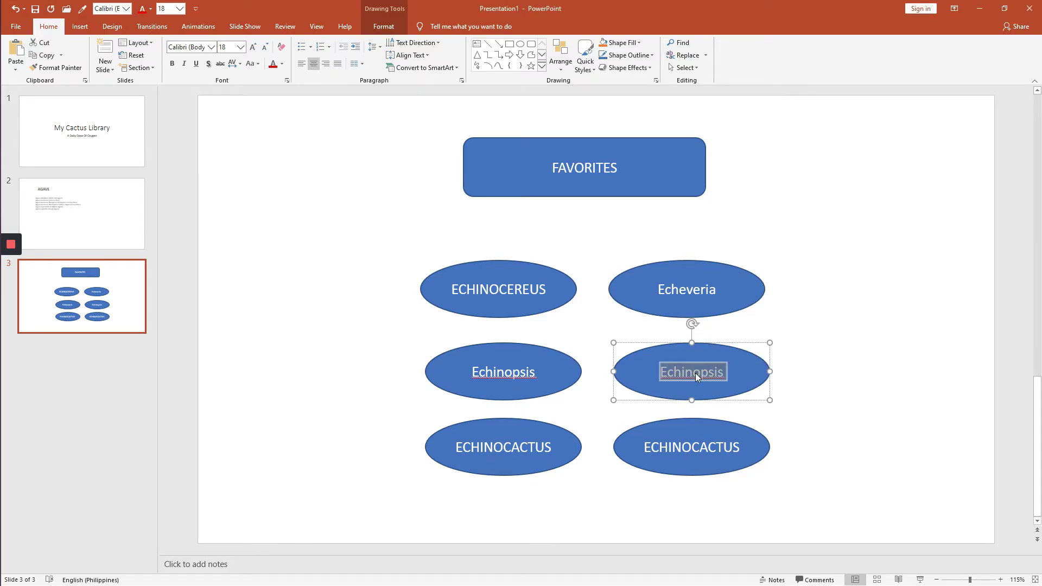
type("Euphorbia")
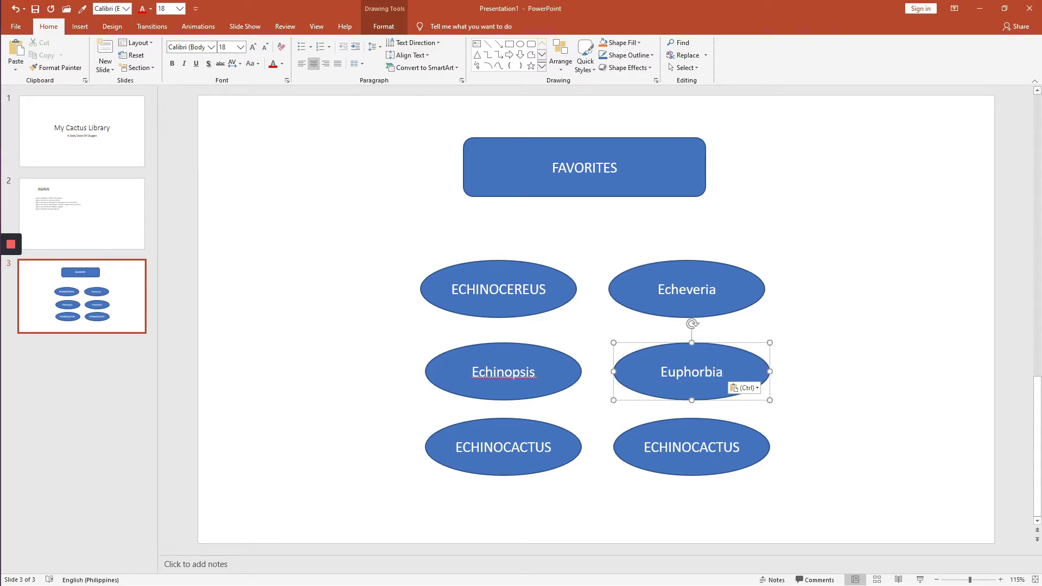
key("Escape")
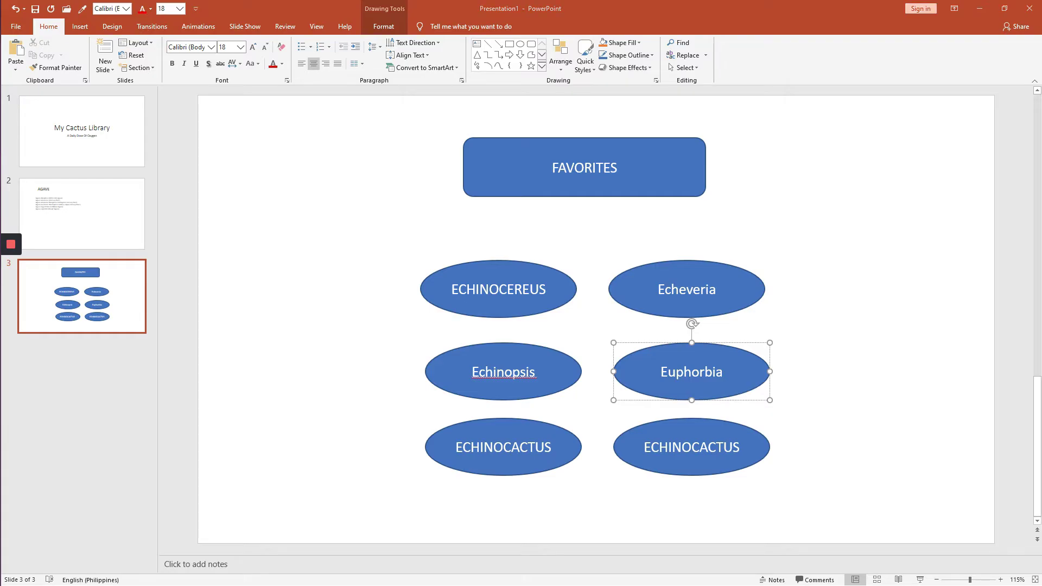
double_click(684, 448)
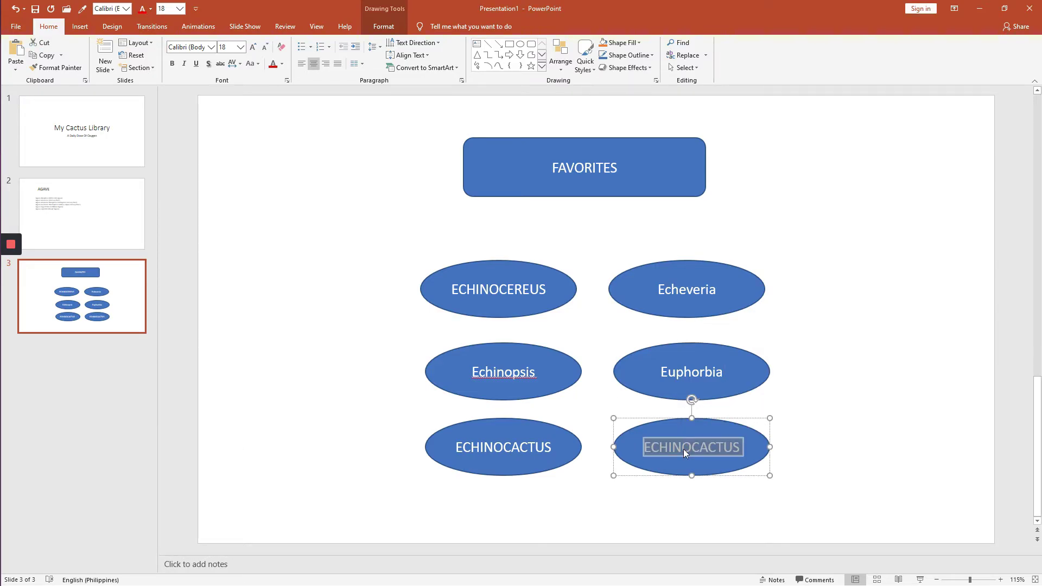
type("EBRACTeOLA")
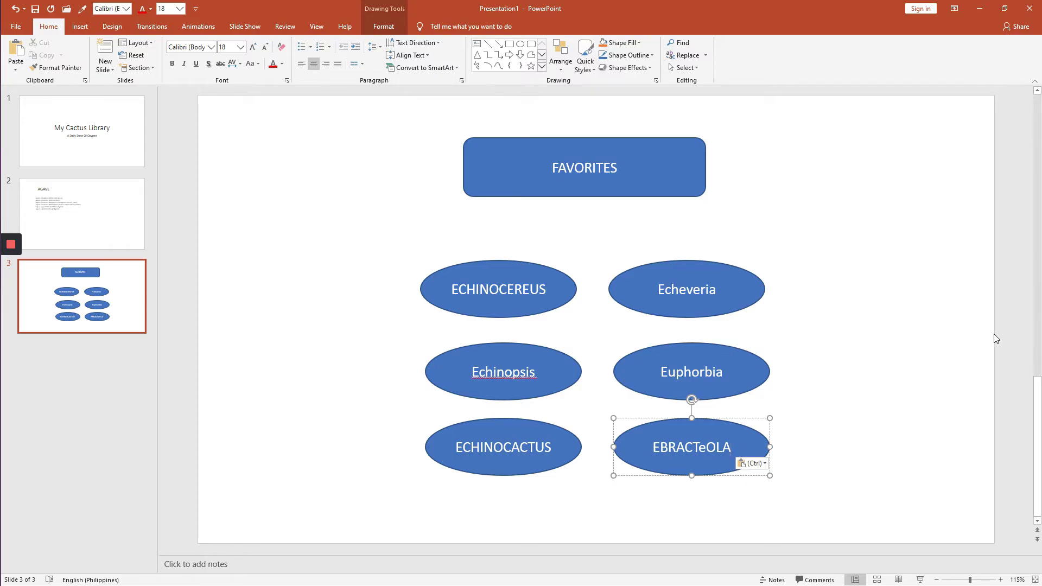
left_click(908, 363)
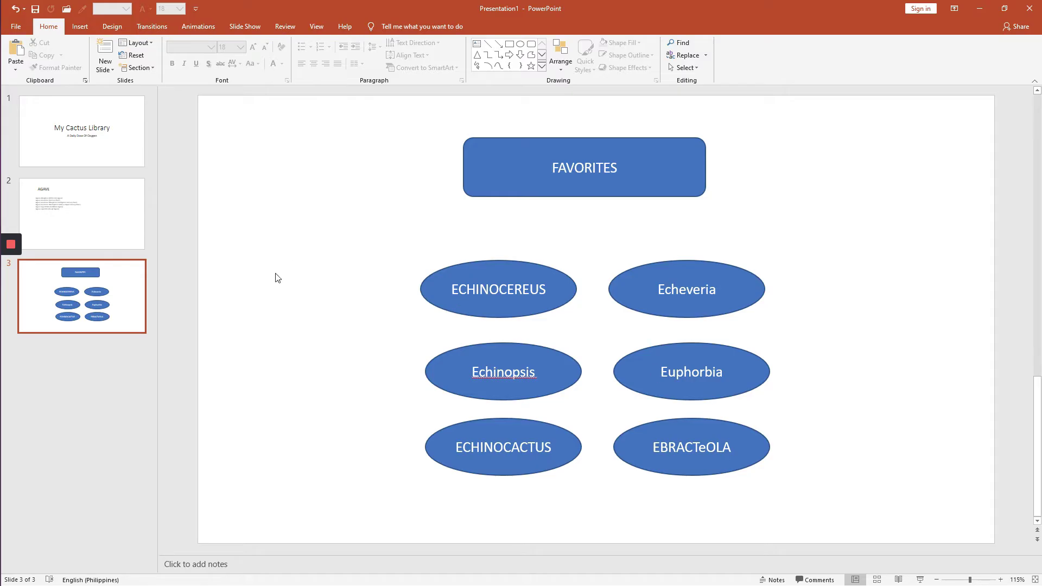
Step: Turn on the centre guides and centre the FAVORITES box on the vertical guide
left_click(483, 177)
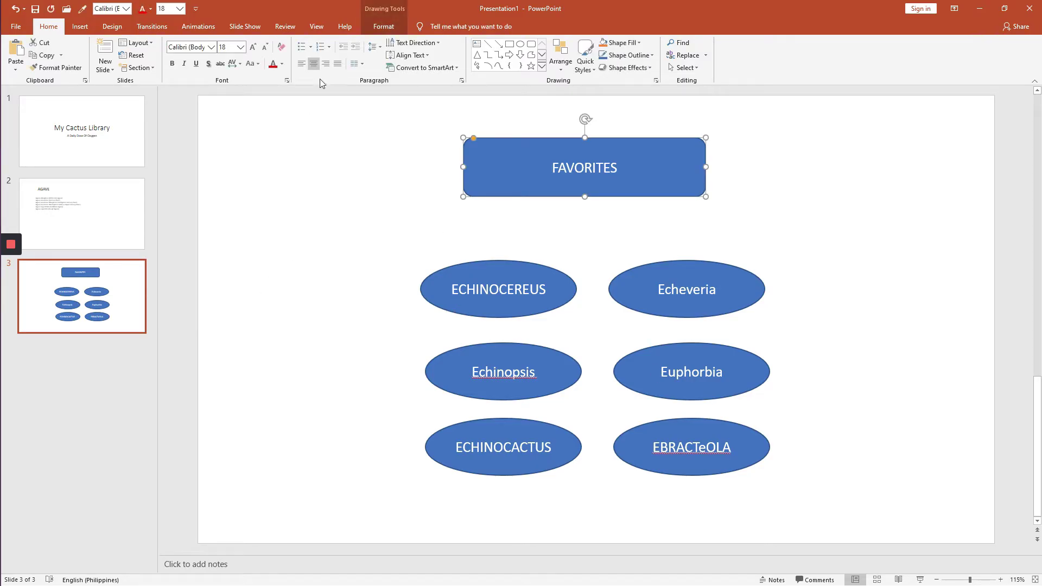
left_click(316, 26)
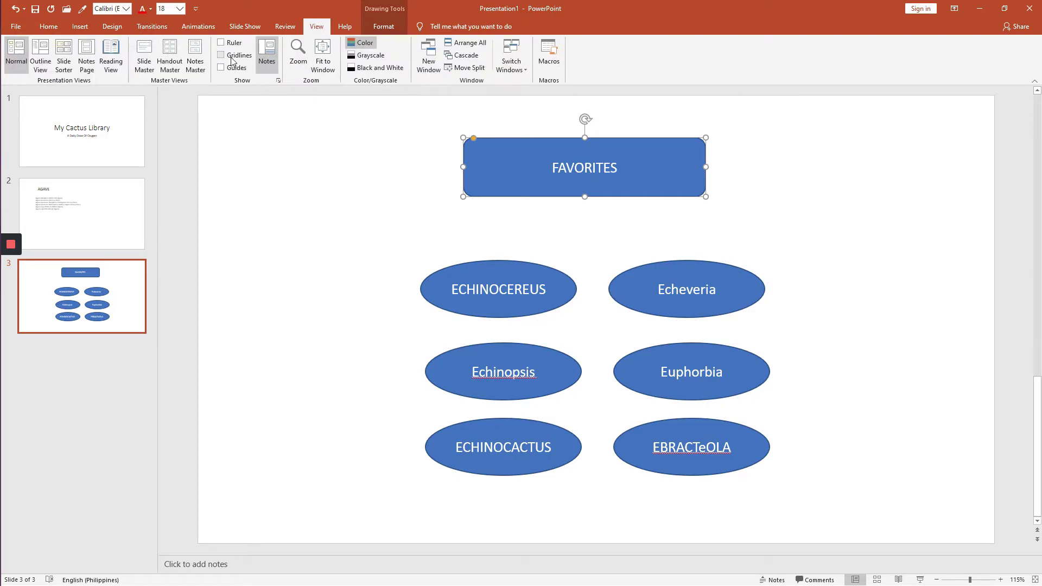
left_click(221, 68)
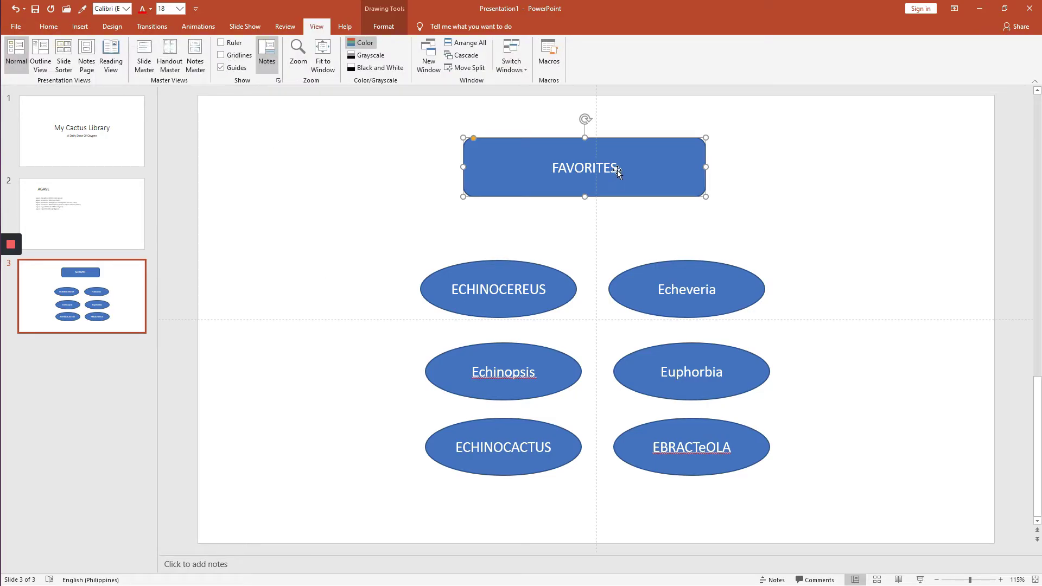
left_click_drag(630, 180, 642, 180)
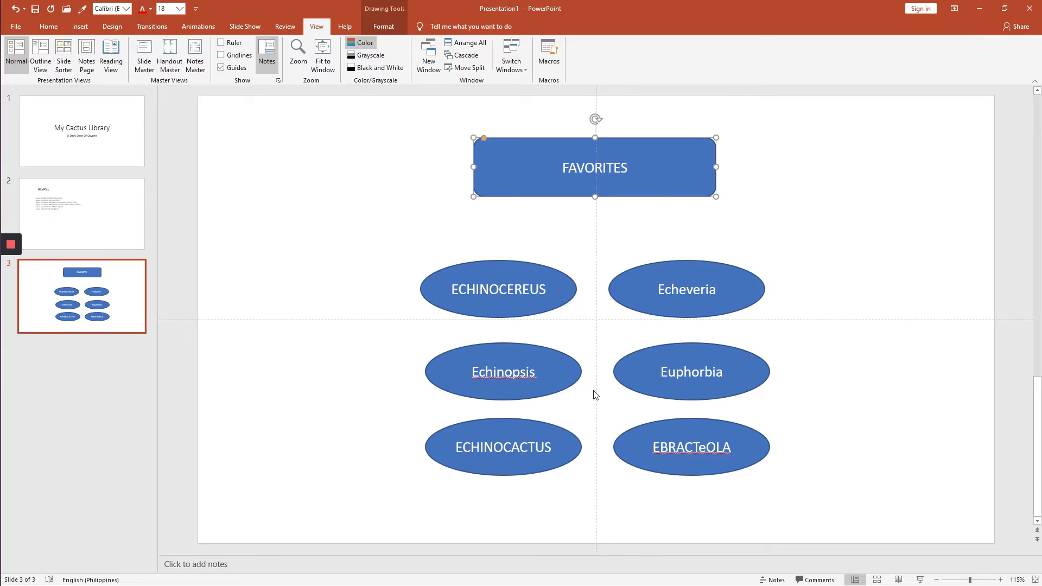
Step: Set the new-slide insertion point just after slide 3 in the thumbnail pane
left_click(491, 285)
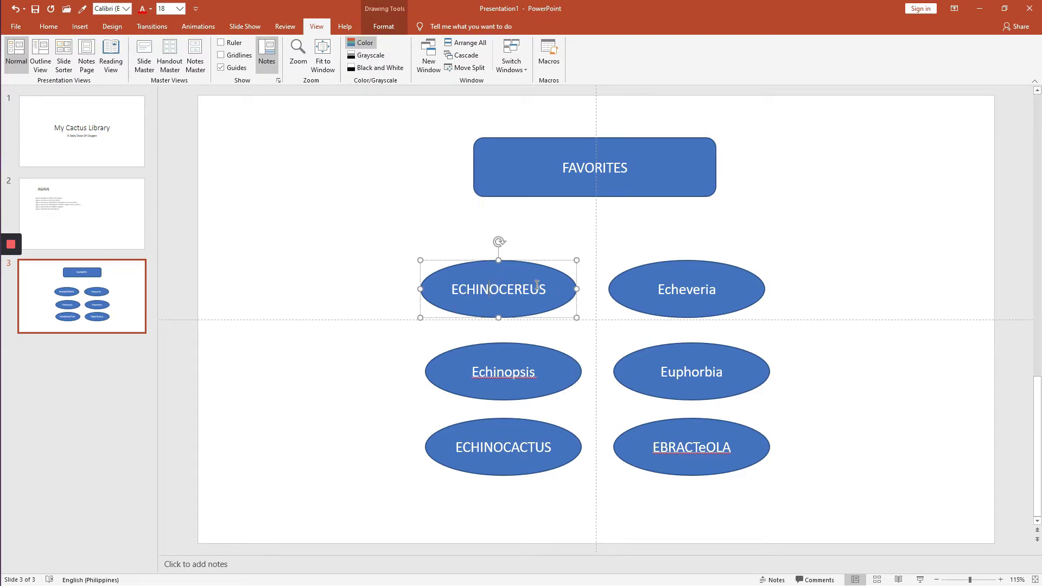
left_click(333, 232)
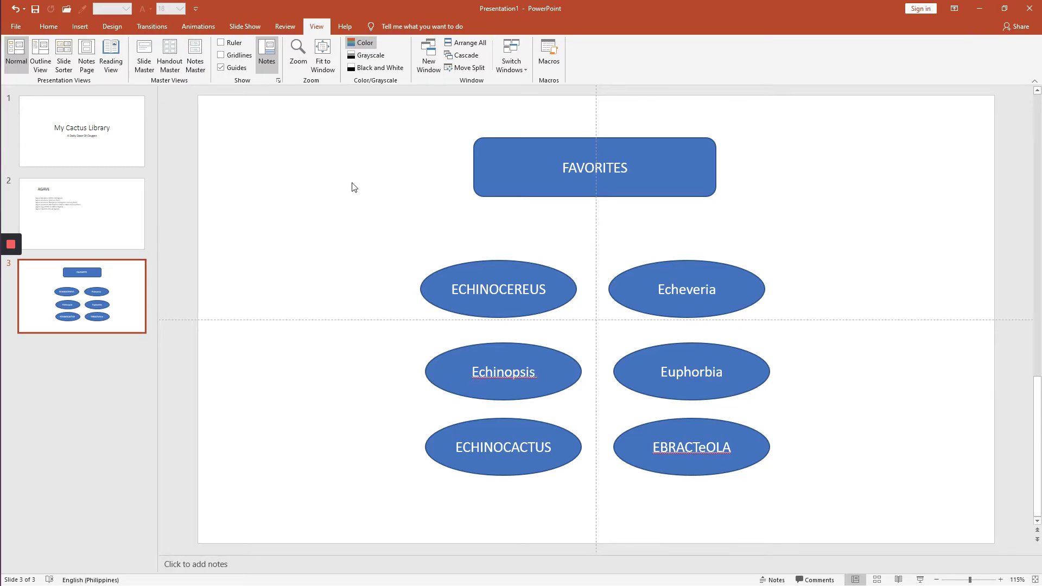
left_click(93, 363)
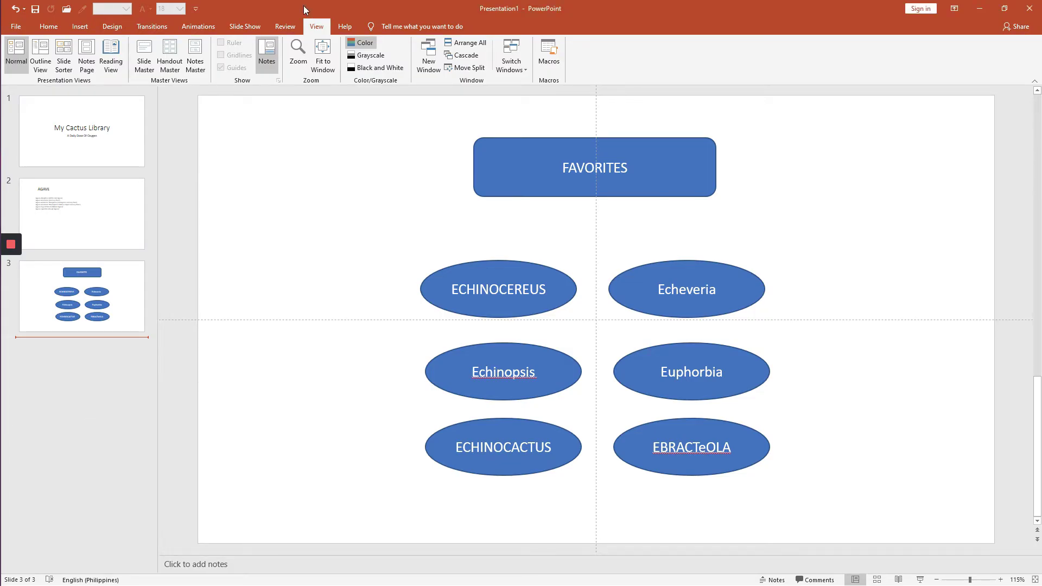
left_click(80, 27)
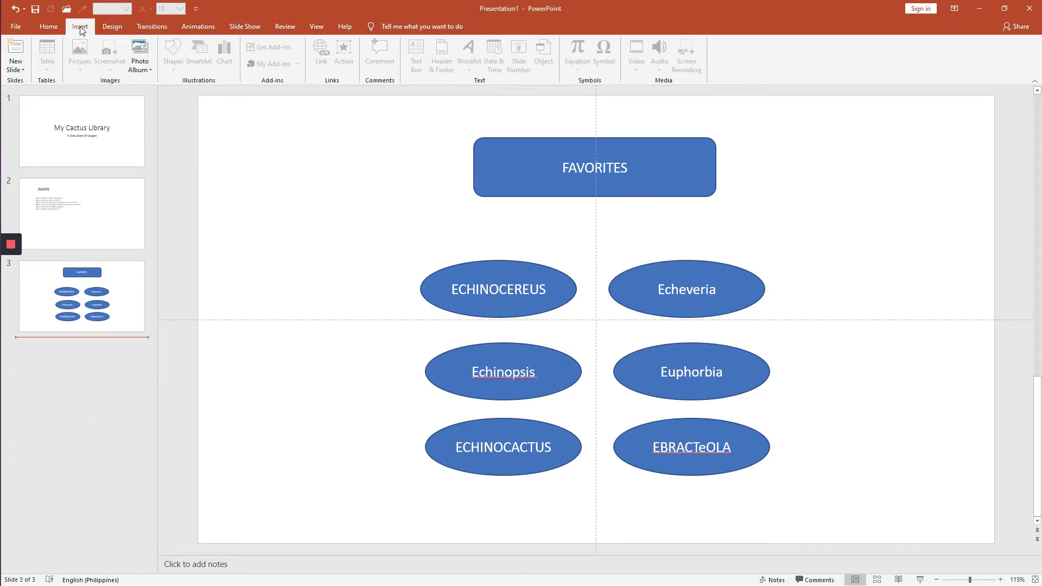
Step: Add a blank slide after slide 3 and insert orange outlined WordArt on it
left_click(20, 68)
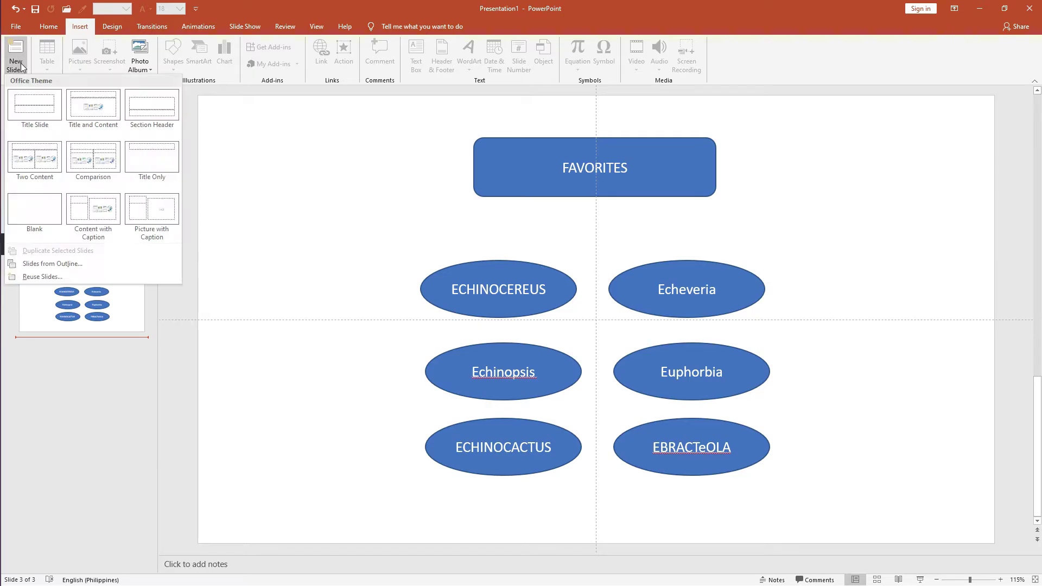
left_click(40, 216)
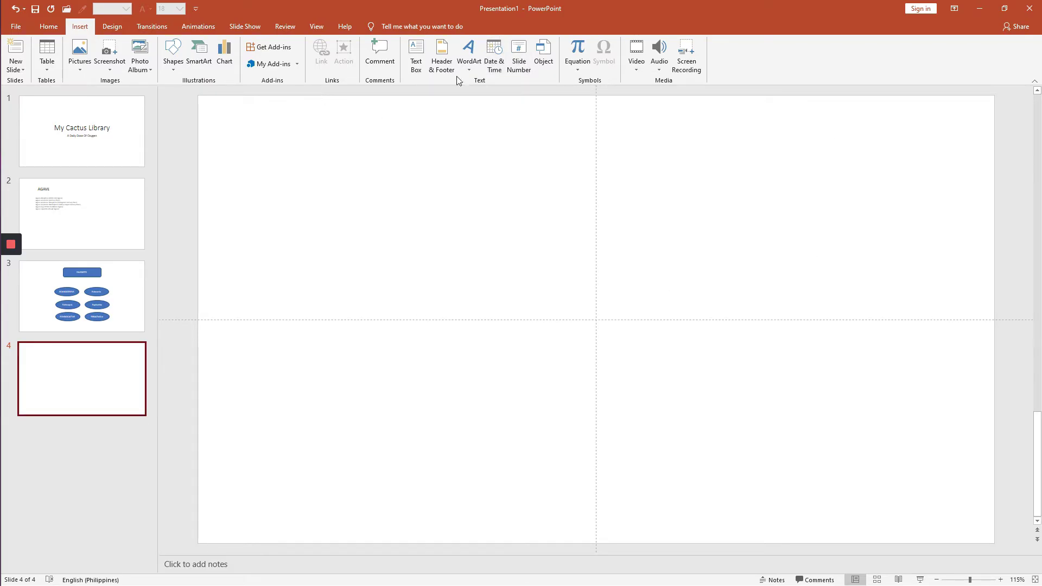
left_click(470, 68)
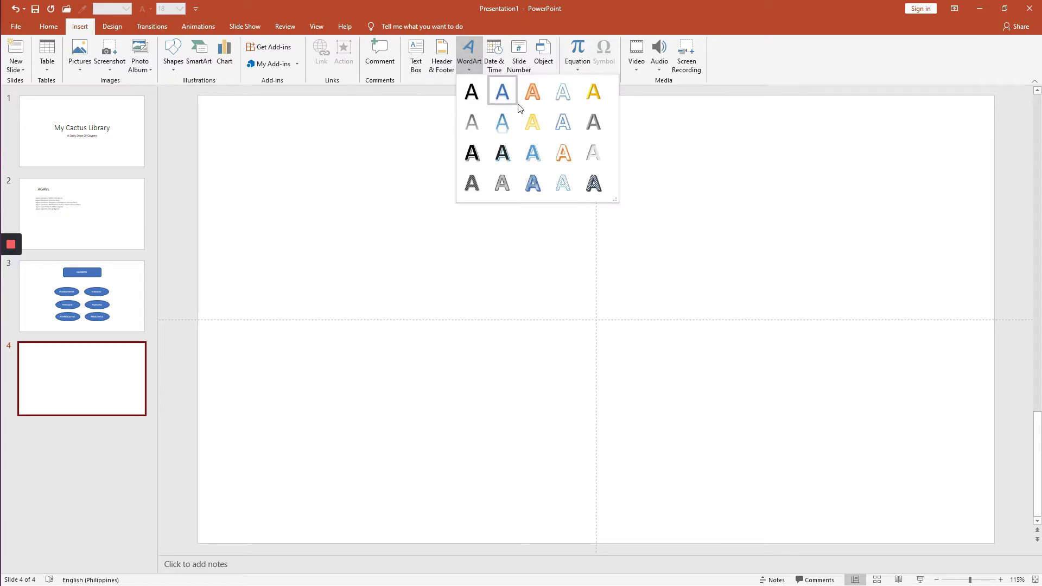
left_click(534, 106)
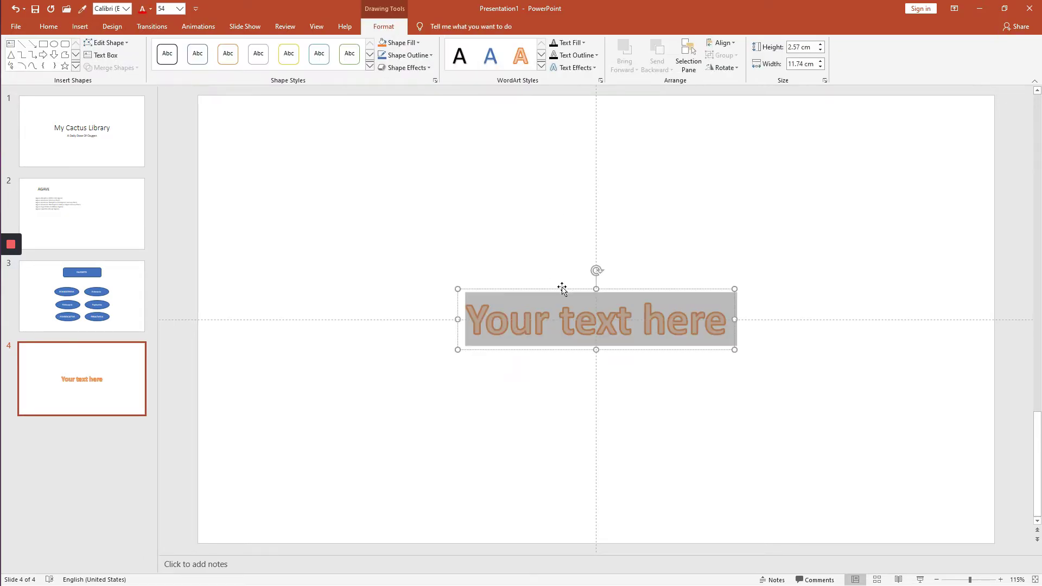
Step: Move the WordArt near the top and change its text to 'Other Favorites'
left_click(561, 289)
left_click_drag(562, 289, 564, 170)
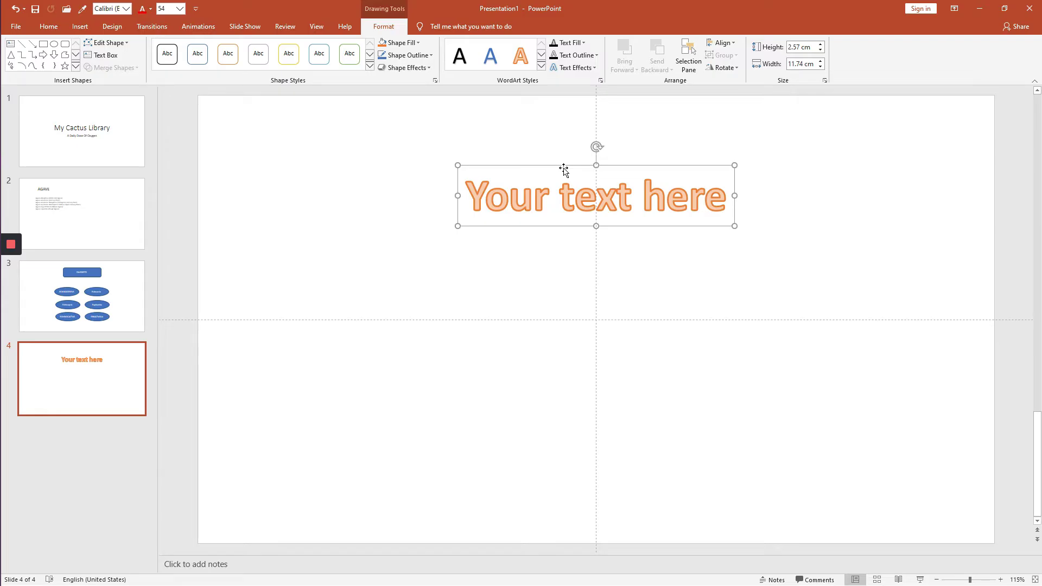
triple_click(525, 196)
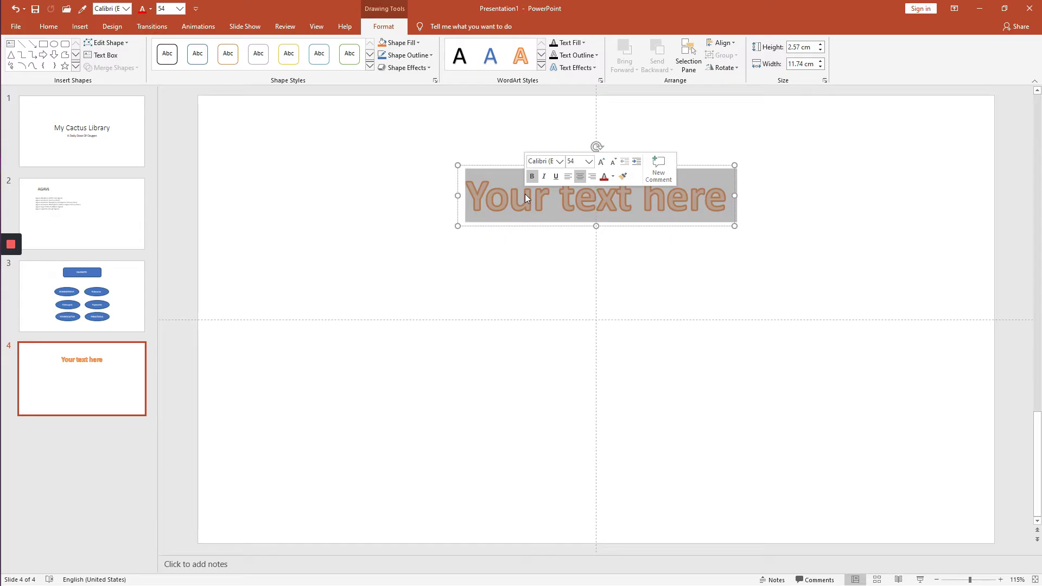
type("Other Fa")
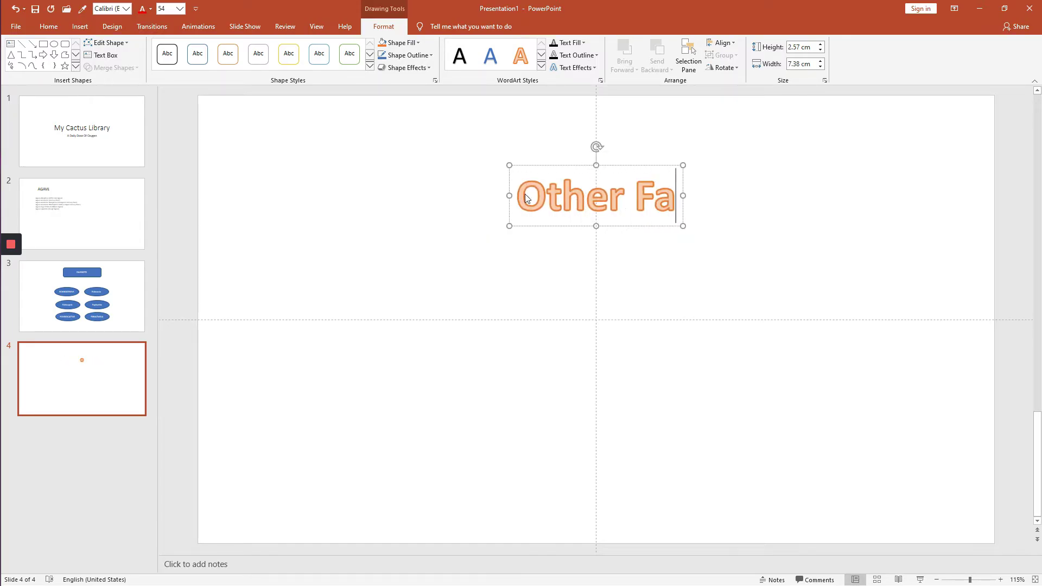
type("vorites")
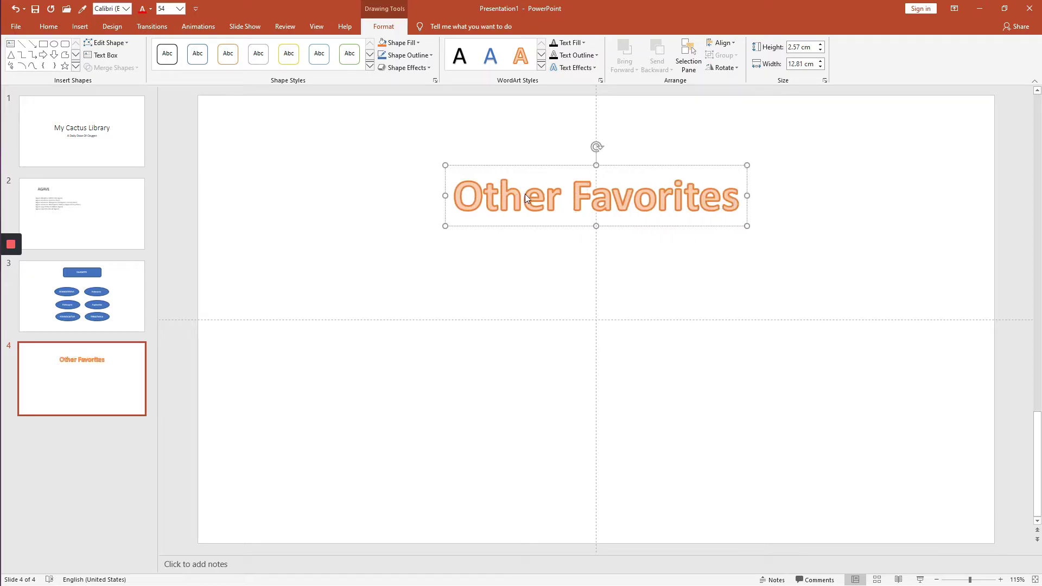
left_click(286, 324)
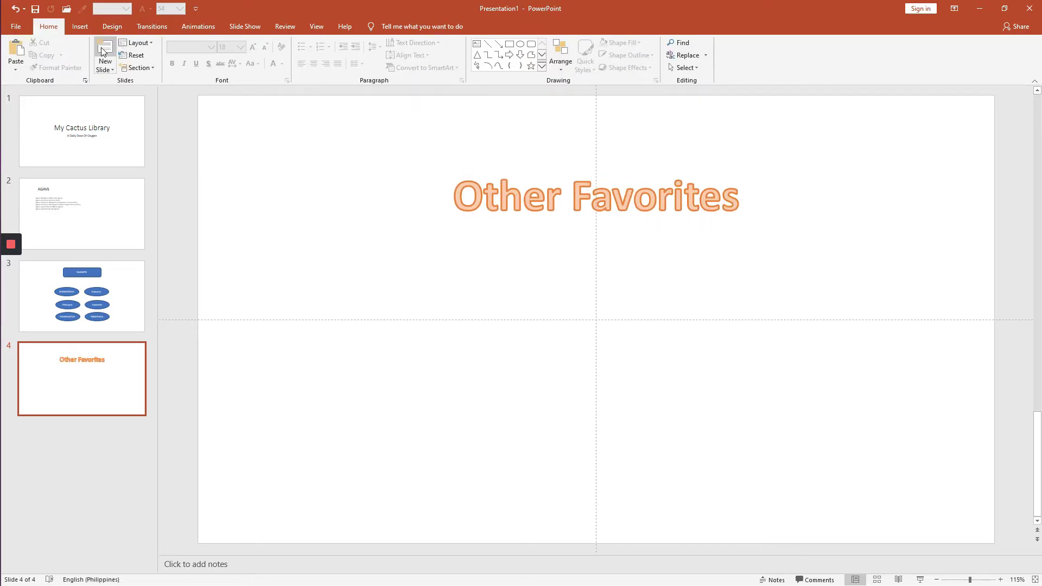
Step: Add yellow WordArt 'Aloe' on the left side of slide 4
left_click(79, 27)
left_click(469, 54)
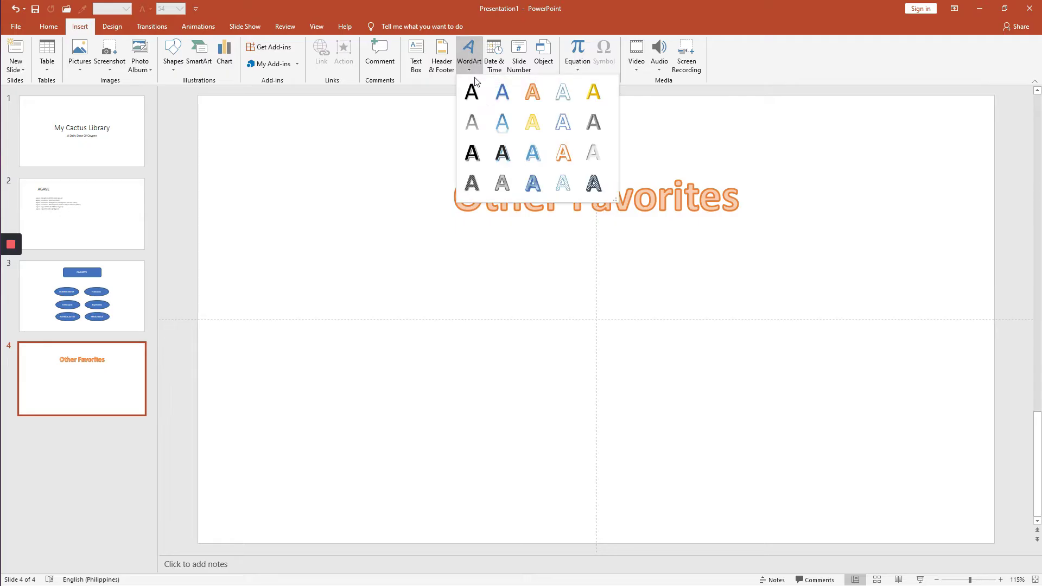
left_click(588, 95)
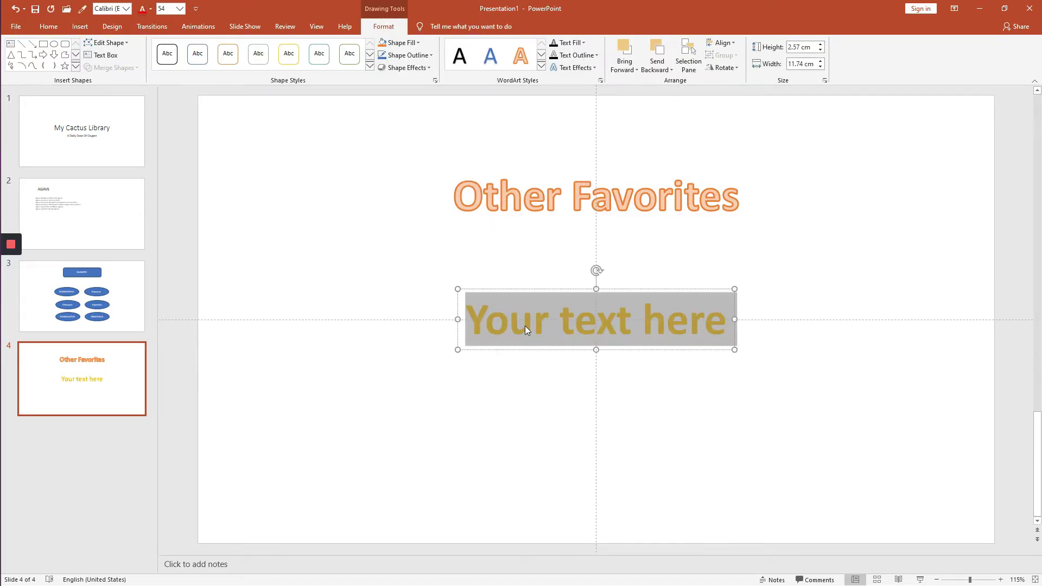
type("Aloe")
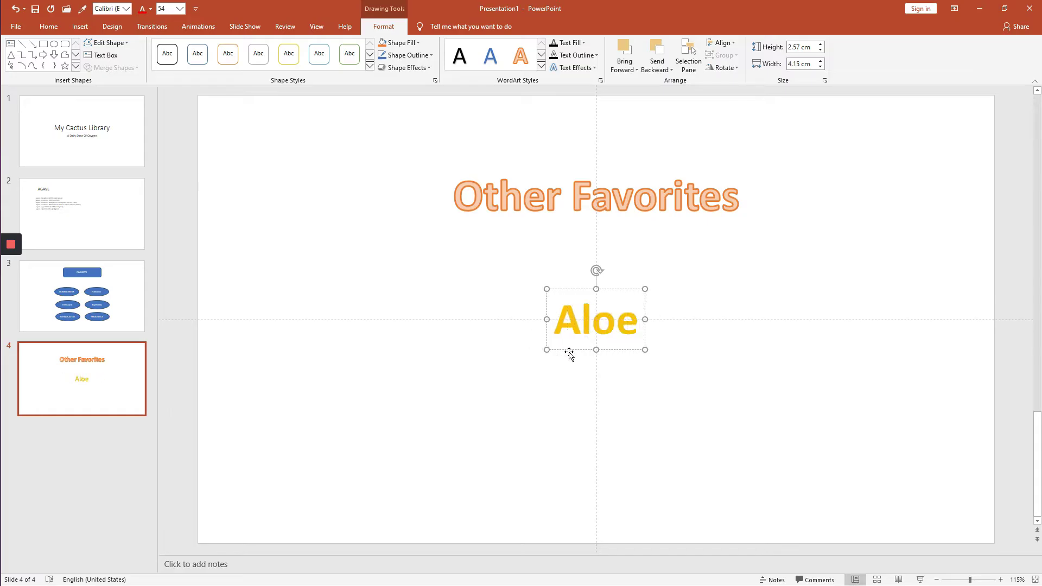
left_click_drag(568, 349, 304, 353)
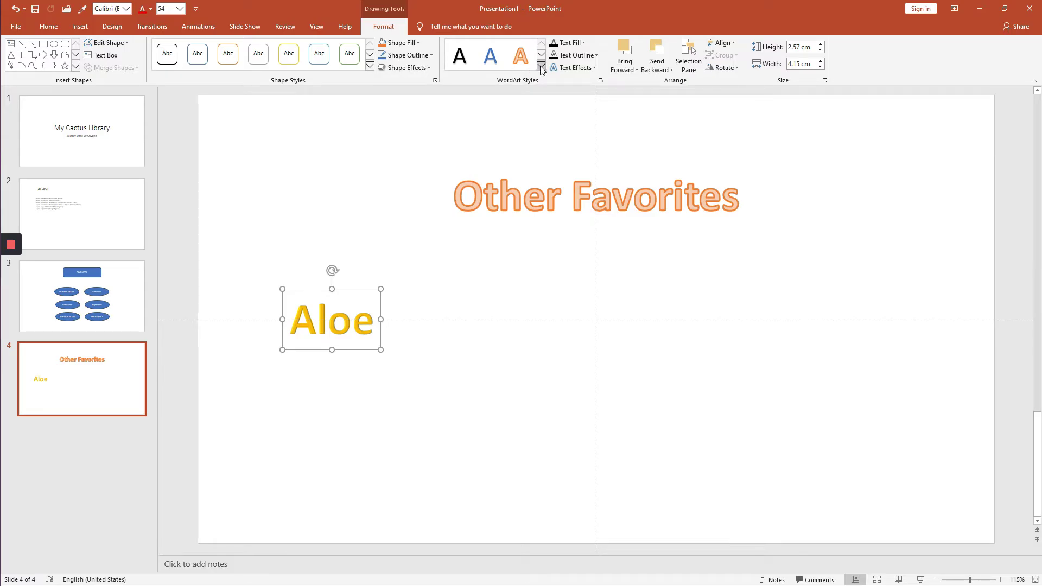
Step: Add blue WordArt 'Agave' directly below Aloe with left edges aligned
left_click(81, 27)
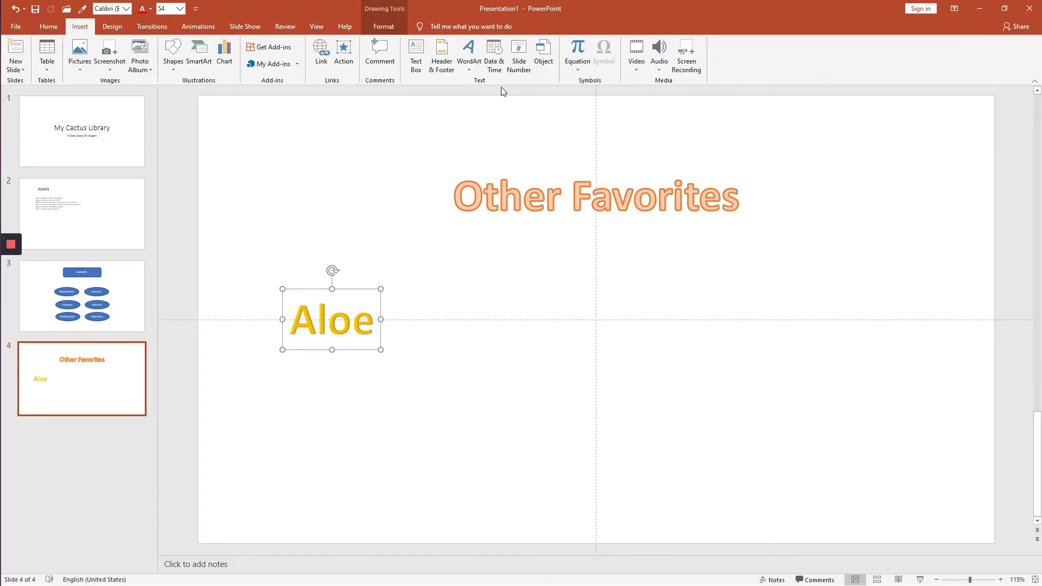
left_click(469, 55)
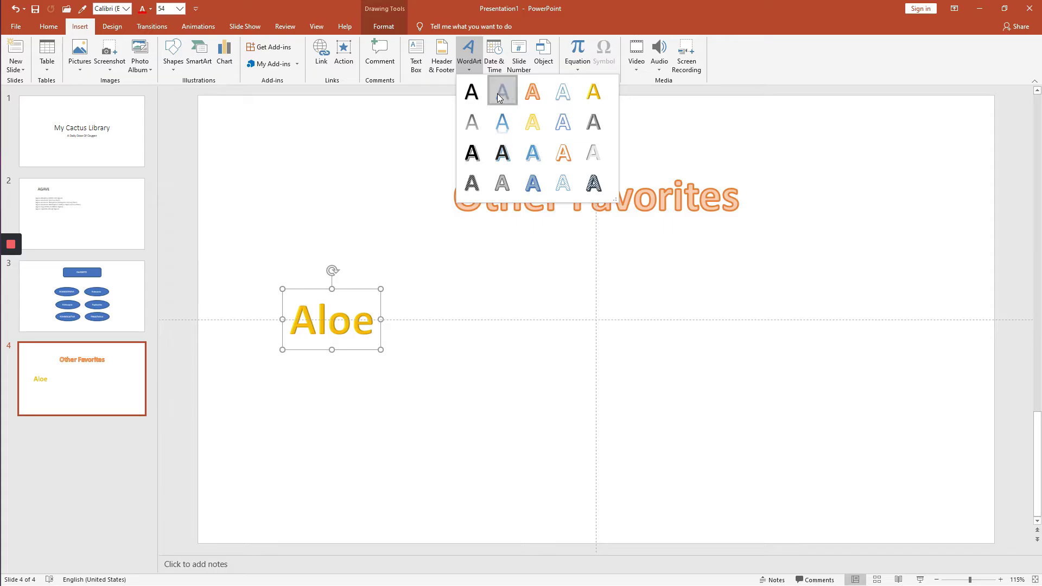
left_click(503, 156)
type("Agave")
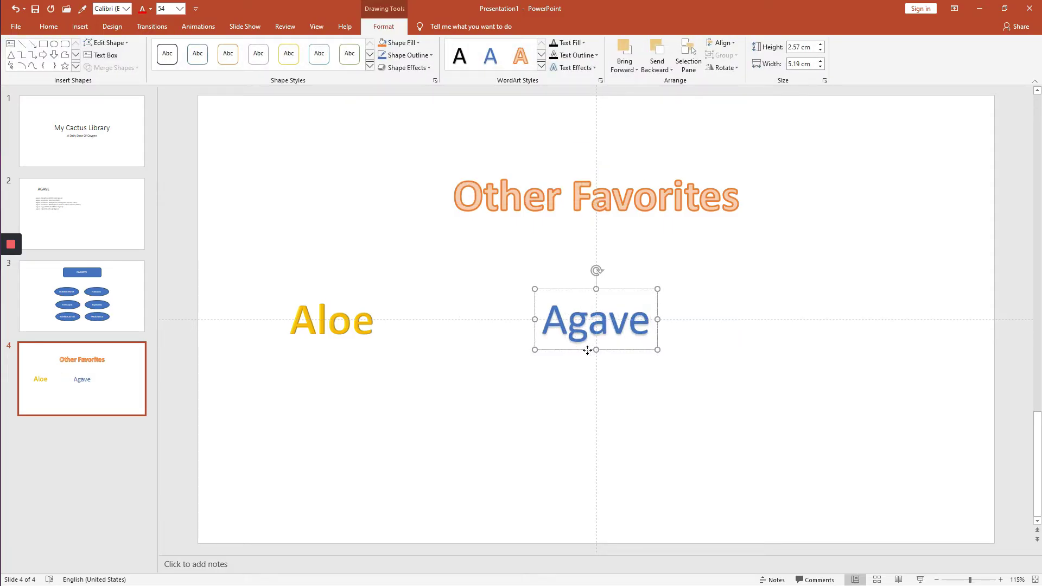
left_click_drag(587, 351, 332, 426)
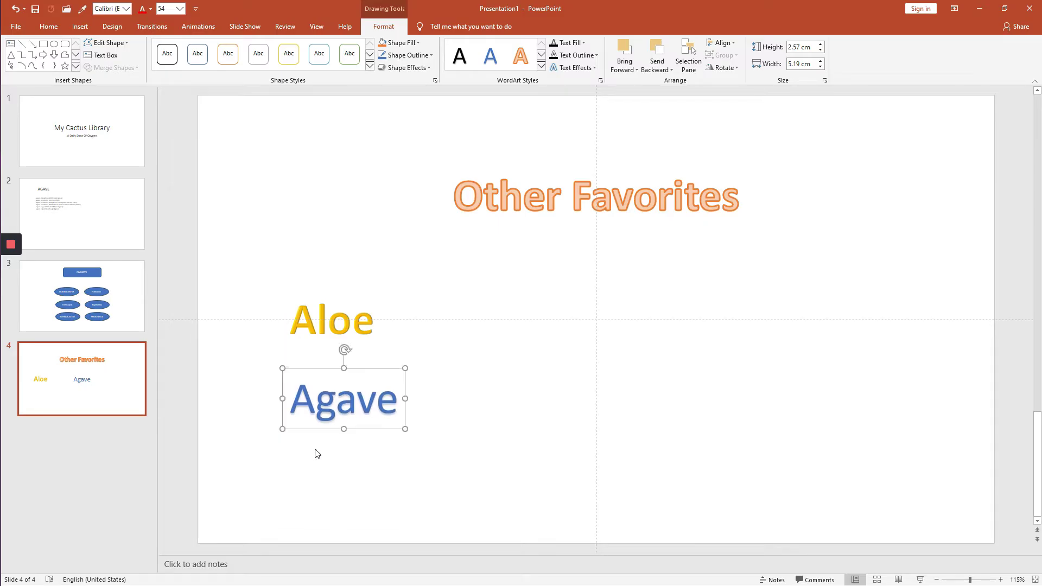
left_click(79, 26)
left_click(469, 74)
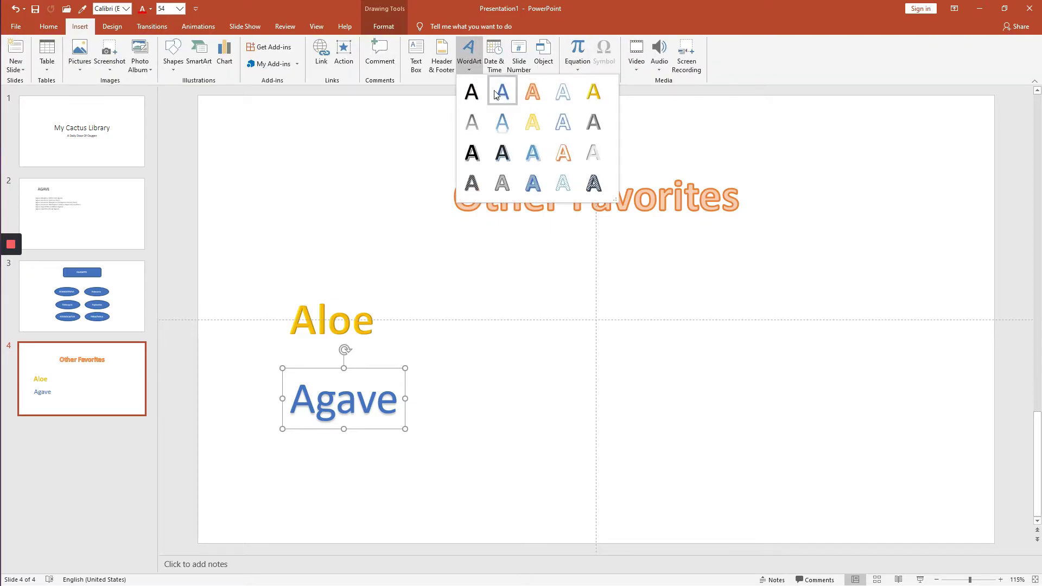
Step: Finish the LITHOPS WordArt and add patterned dark WordArt 'Dorstenia' below it
key("Escape")
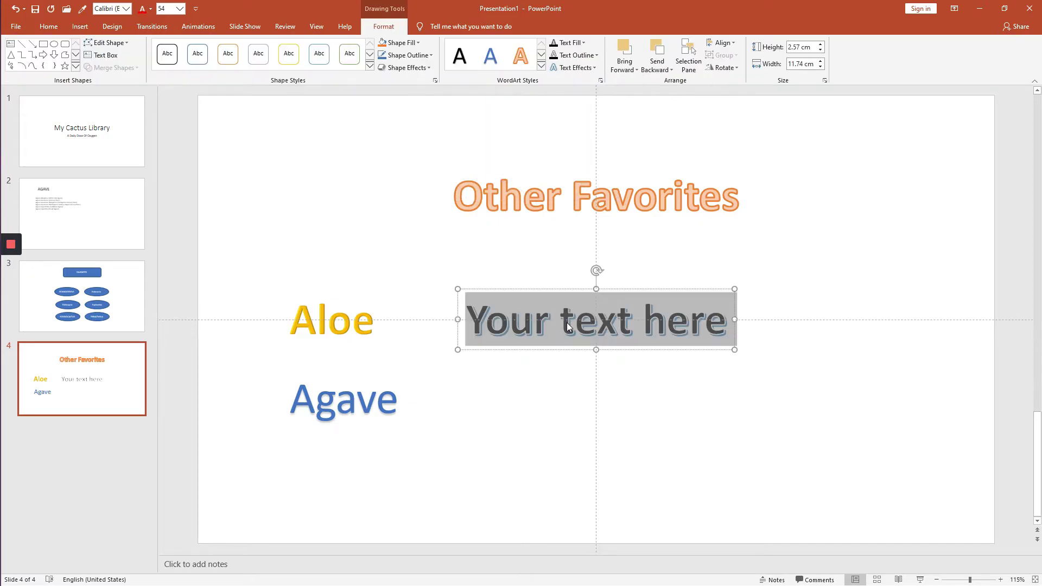
type("THOPS")
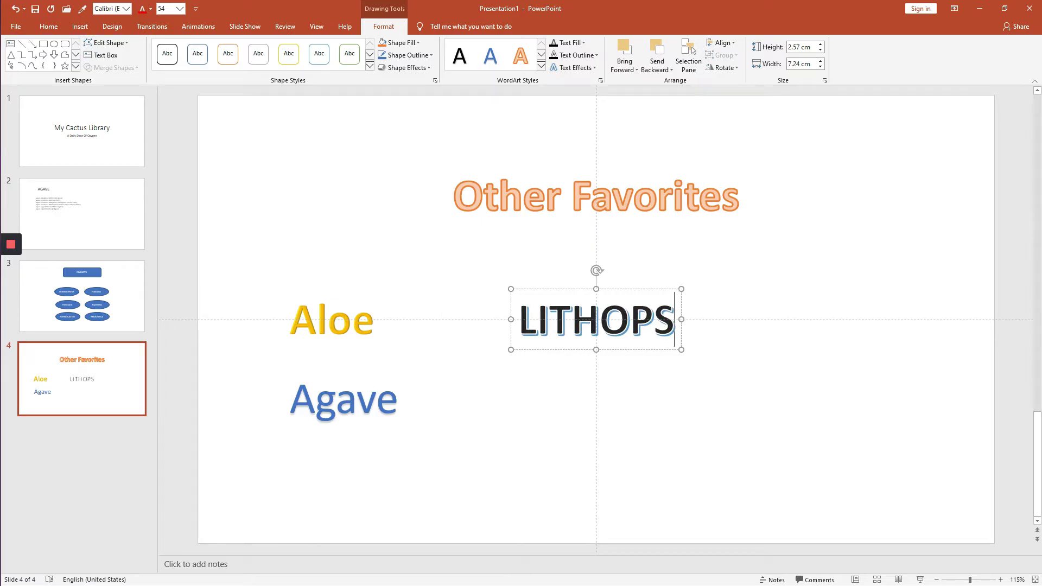
left_click(80, 26)
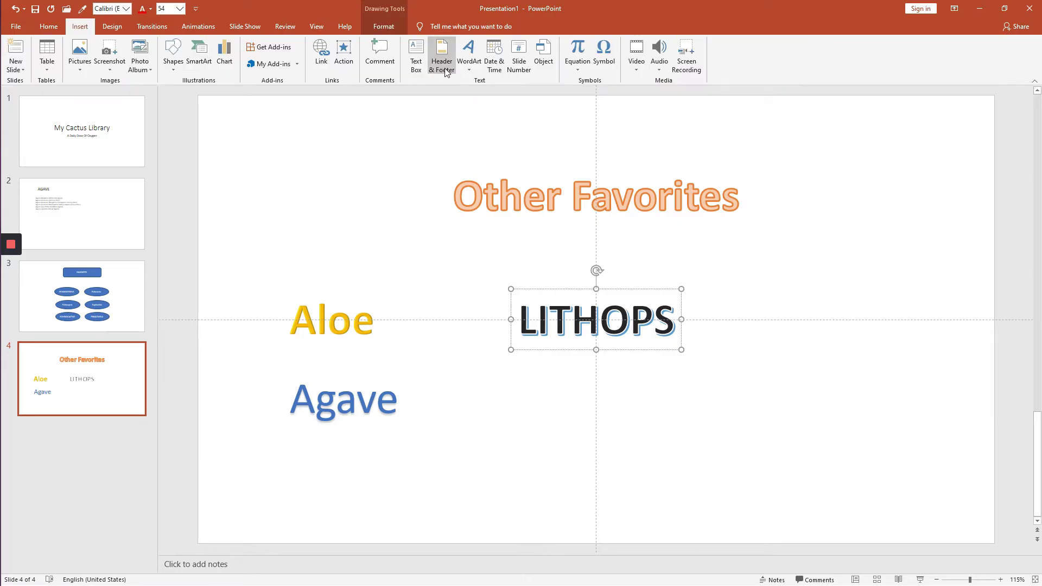
left_click(465, 70)
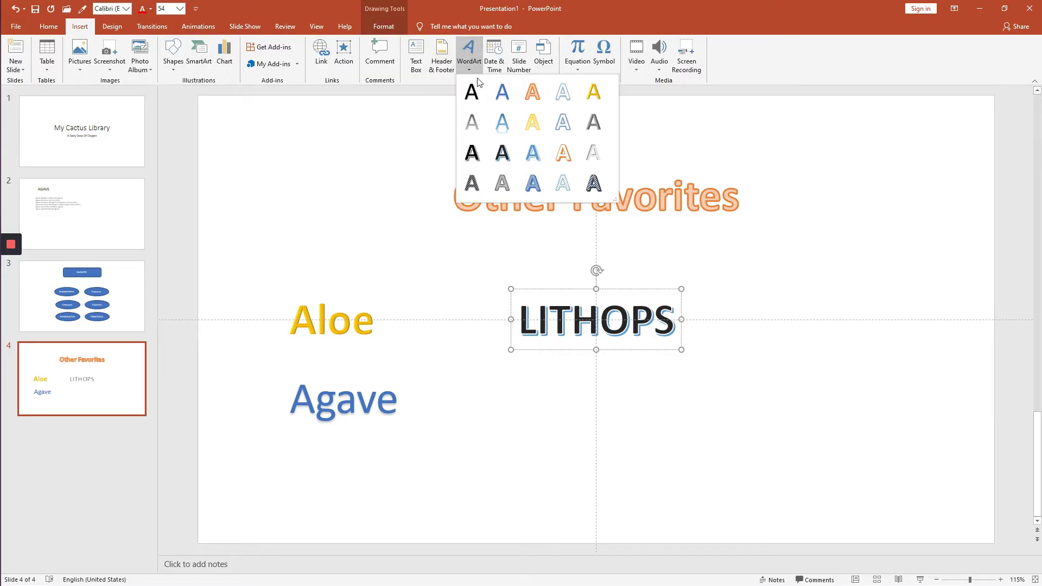
left_click(592, 187)
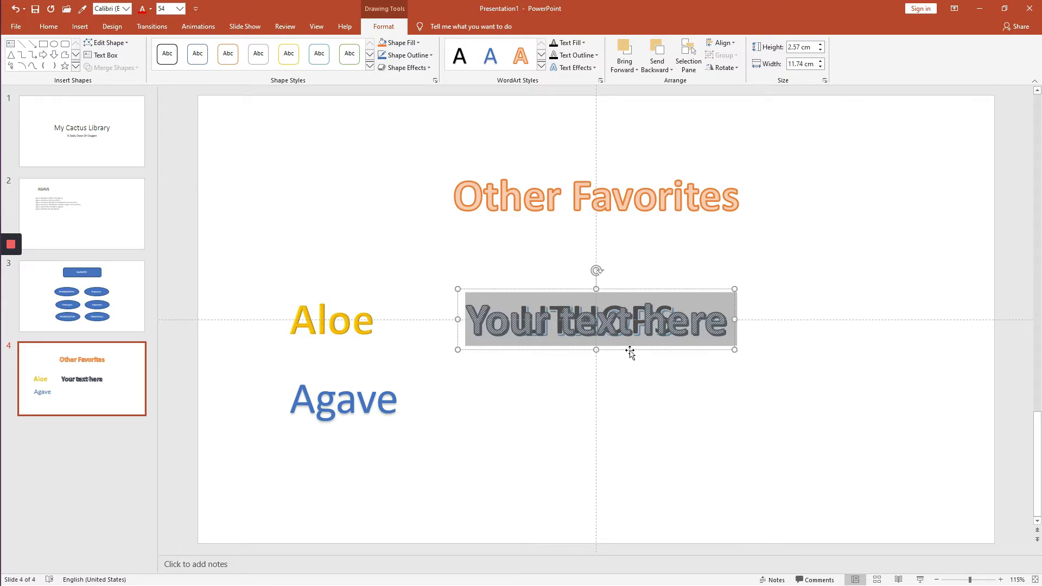
type("Dorstenia")
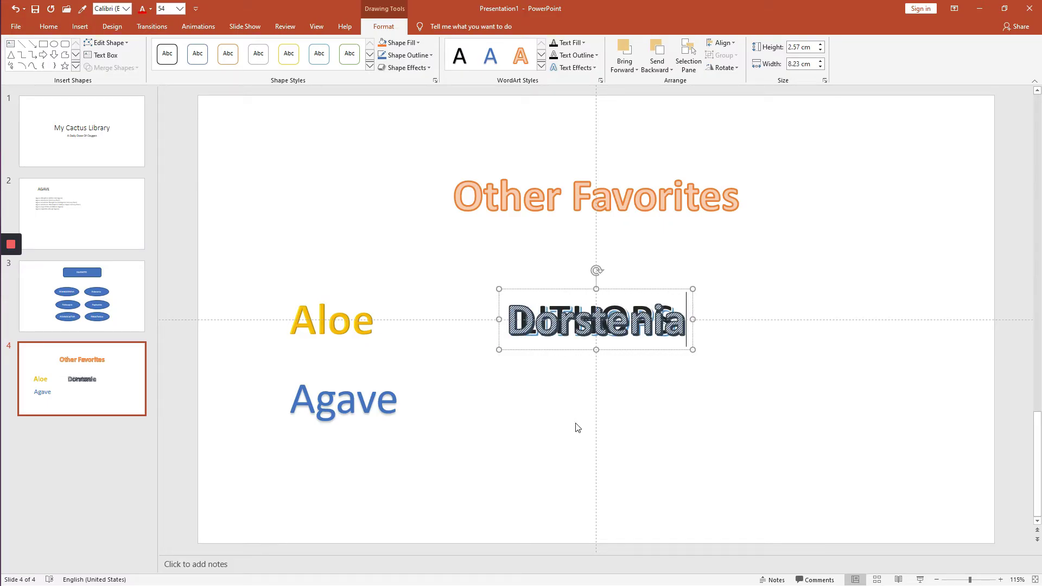
left_click(608, 349)
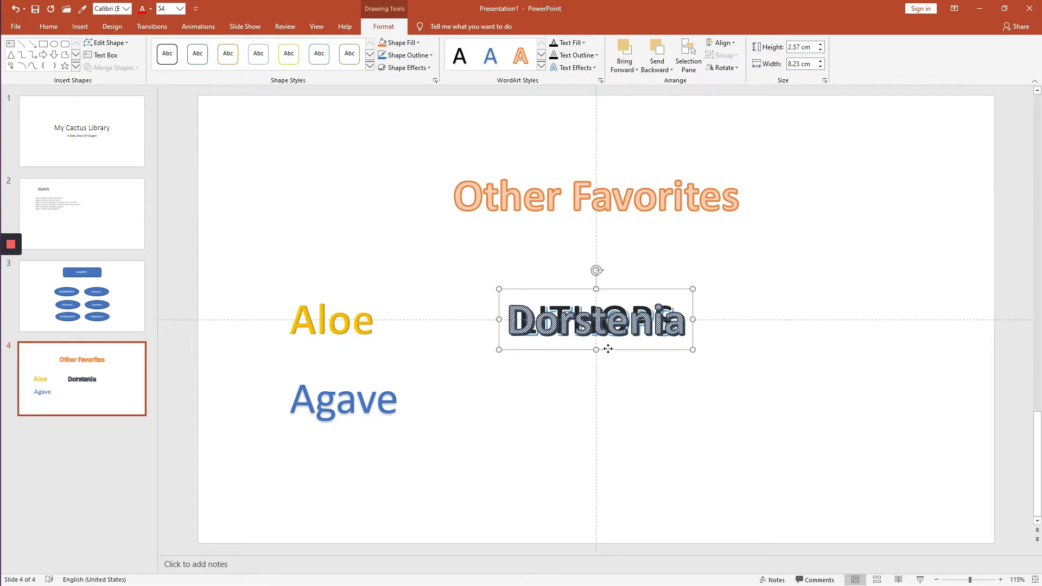
left_click_drag(608, 349, 606, 428)
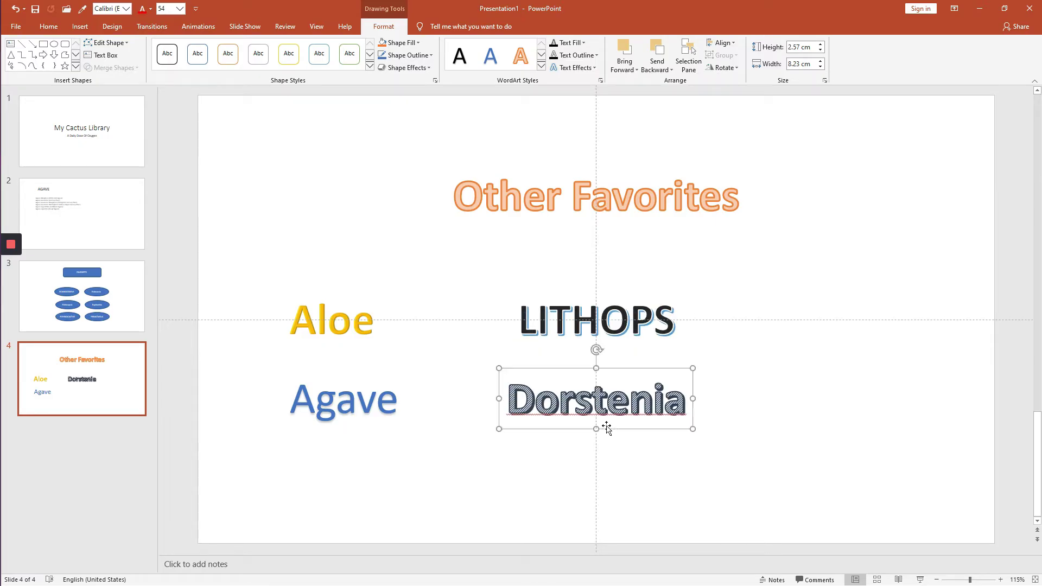
left_click(283, 170)
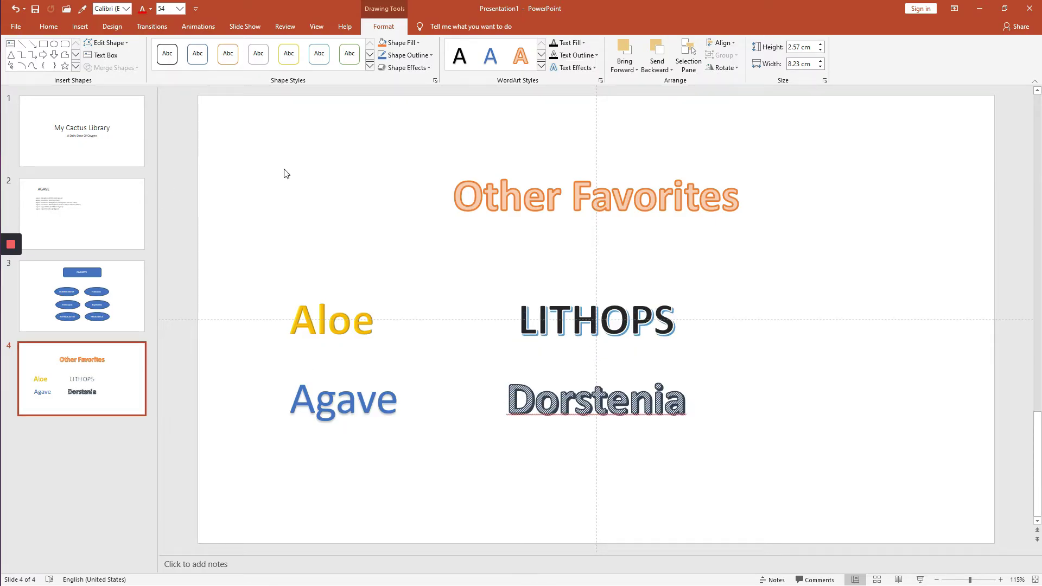
Step: Add blue WordArt 'GASTERIA' to the right of LITHOPS
left_click(80, 26)
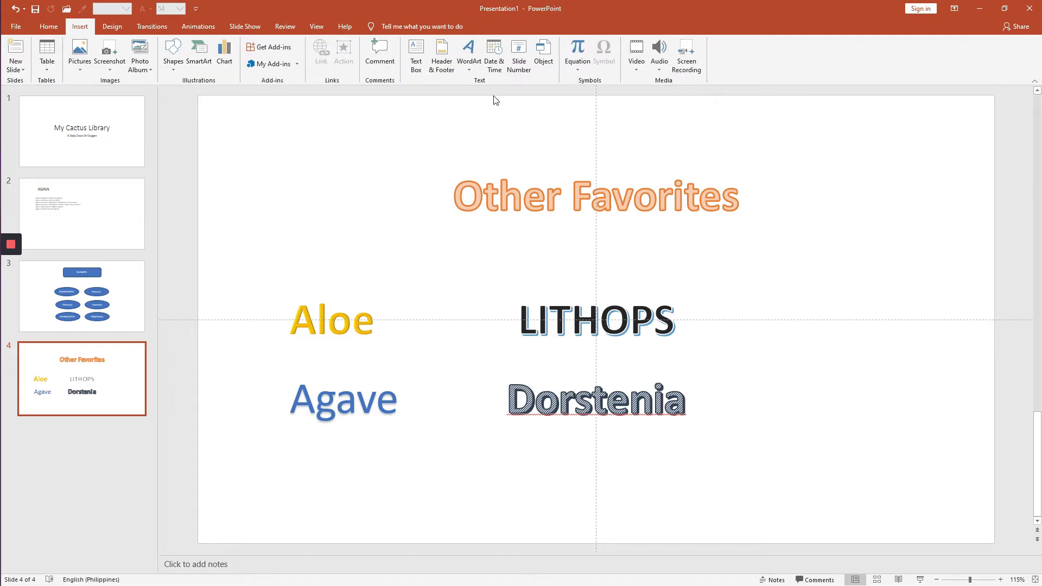
left_click(467, 70)
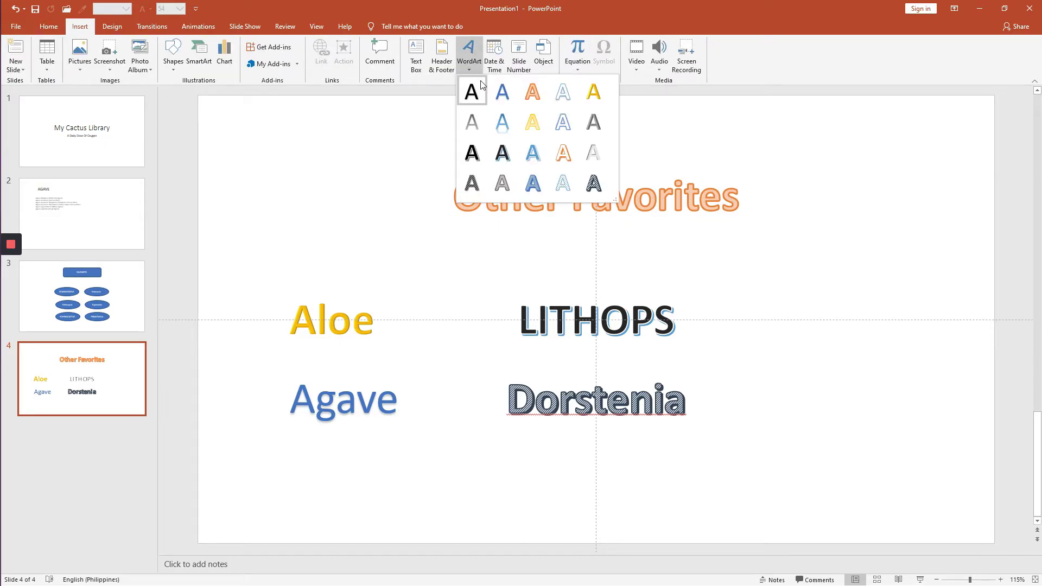
left_click(544, 187)
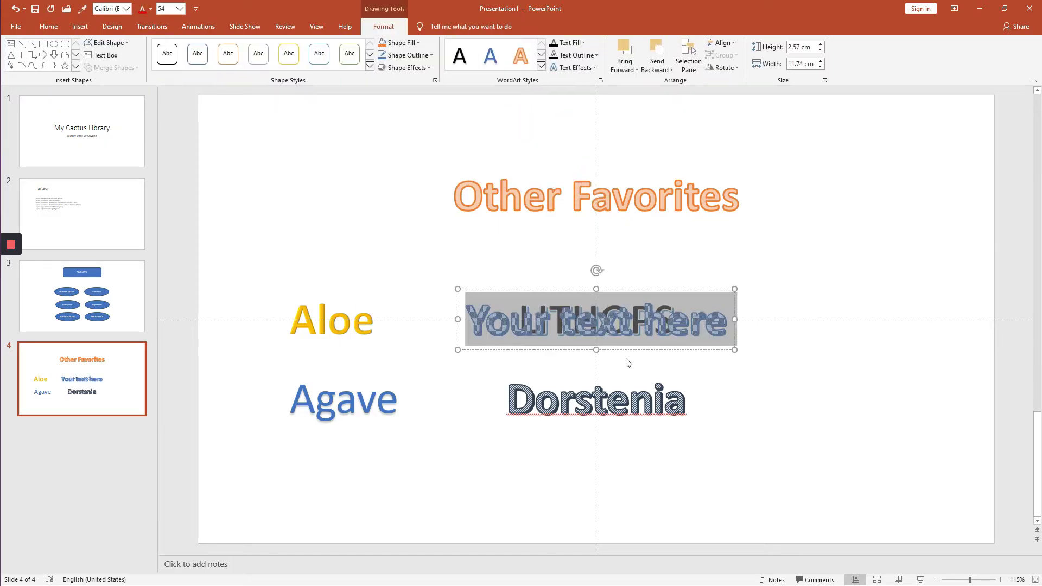
type("GASTERIA")
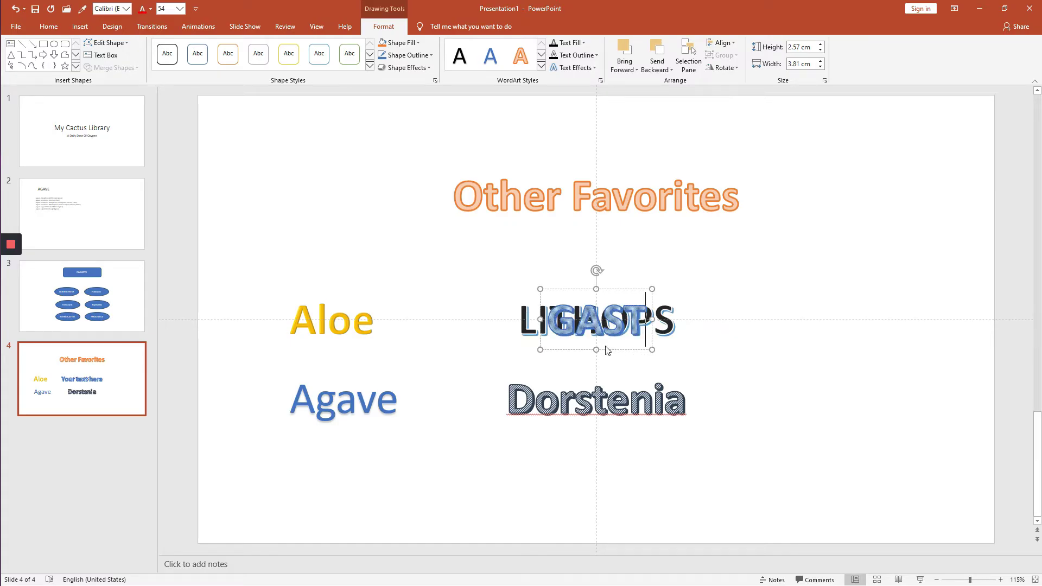
left_click(637, 349)
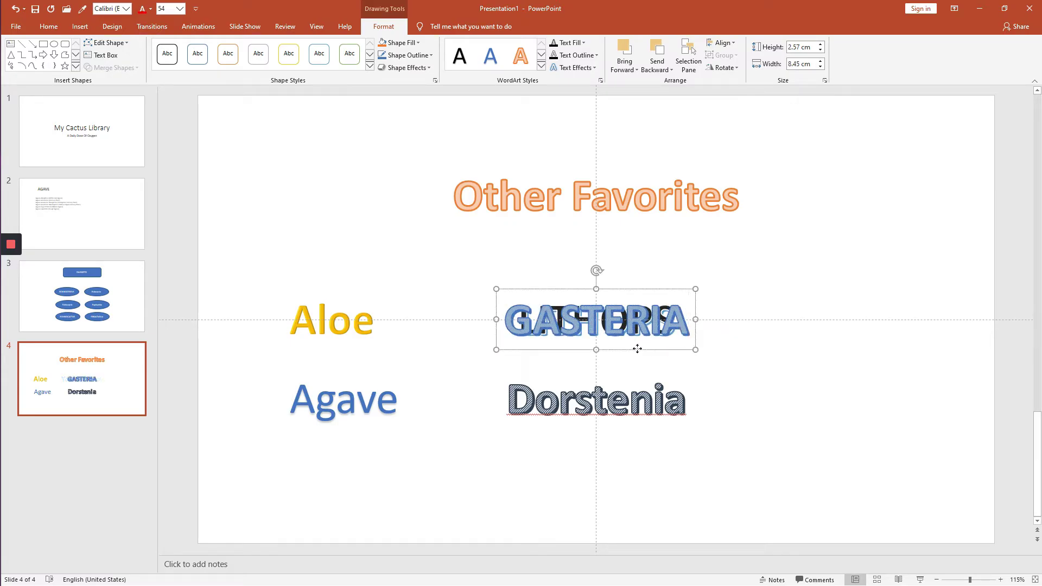
left_click_drag(637, 349, 879, 345)
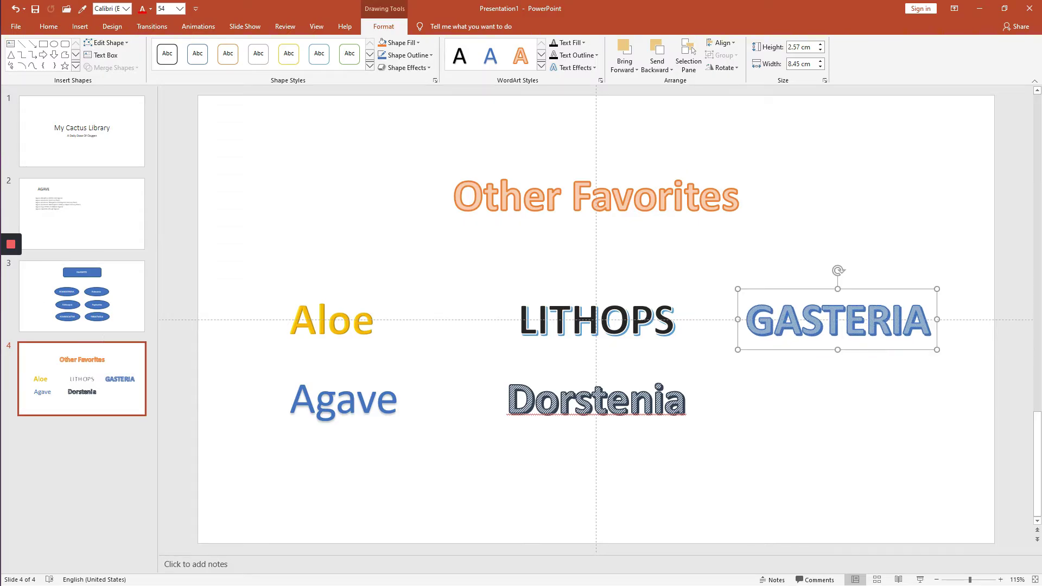
Step: Add WordArt 'hAWORTHIA' to the right of Dorstenia
left_click(78, 26)
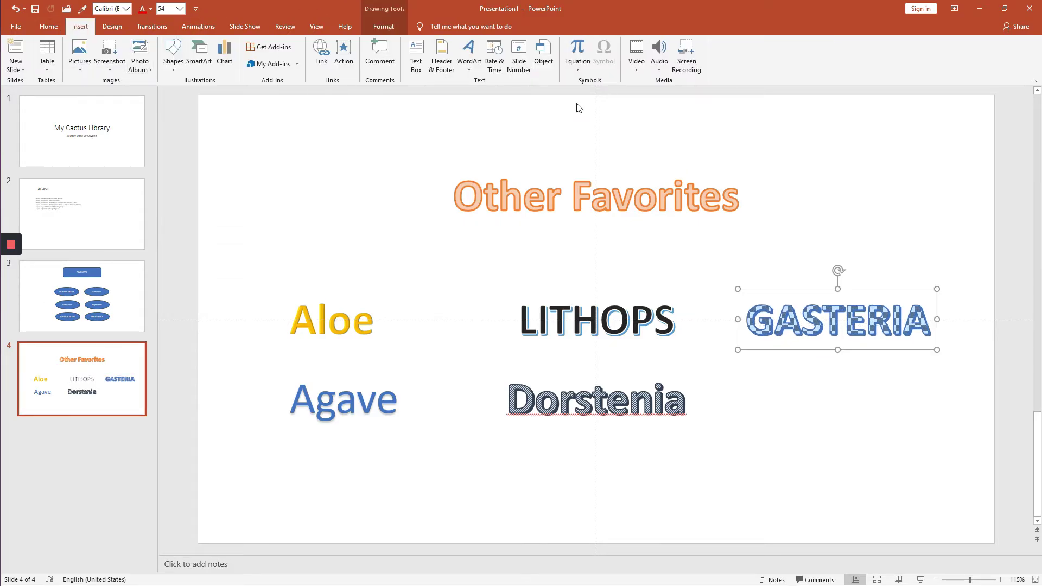
left_click(470, 70)
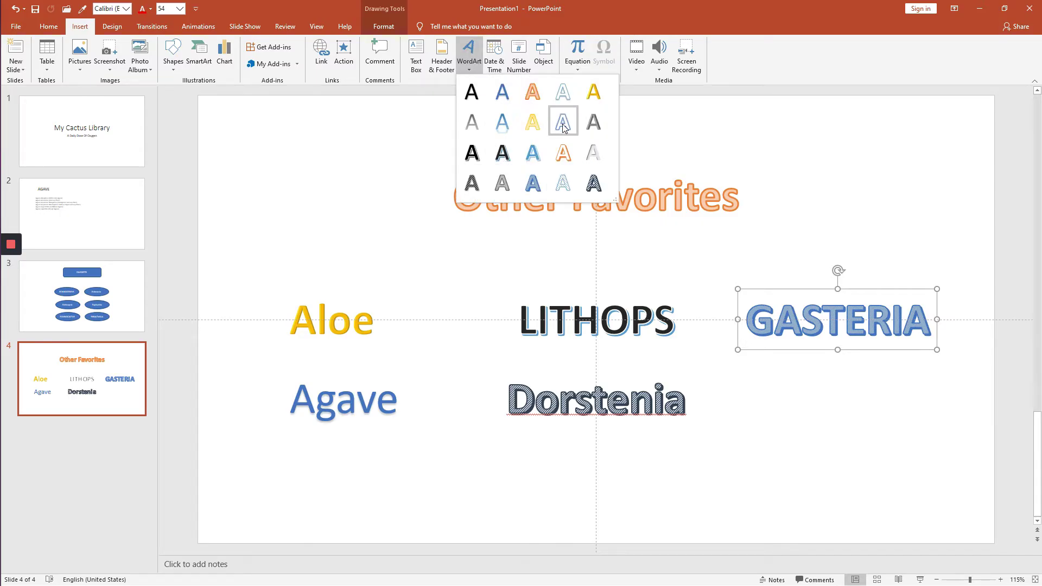
key("Escape")
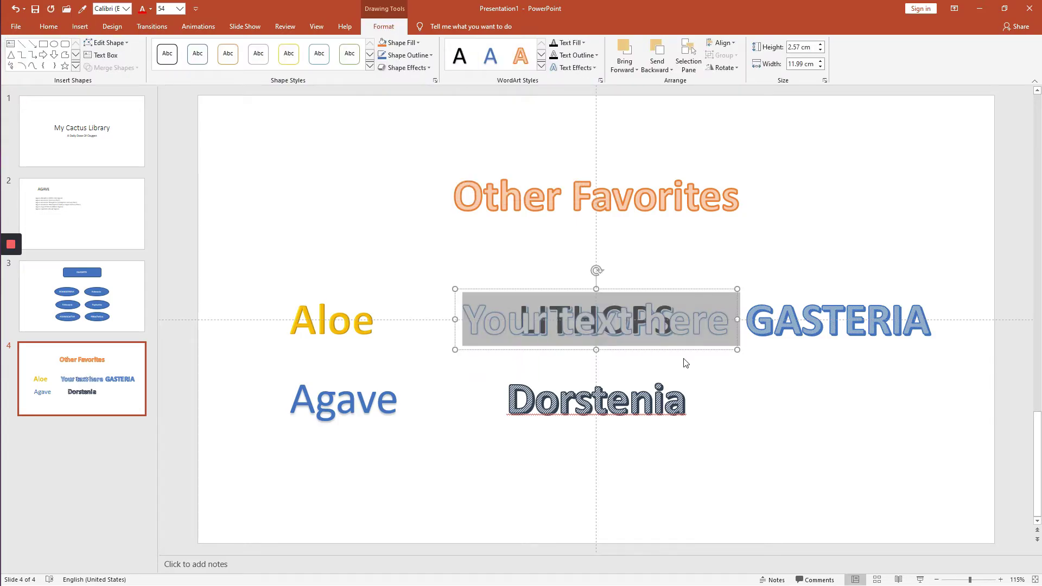
key("BackSpace")
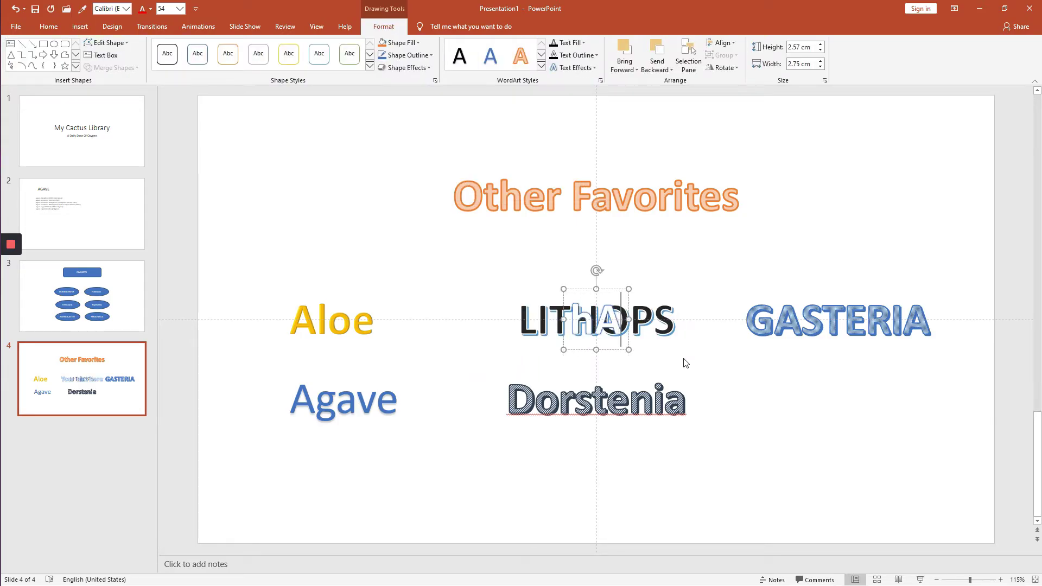
type("hAWORTHIA")
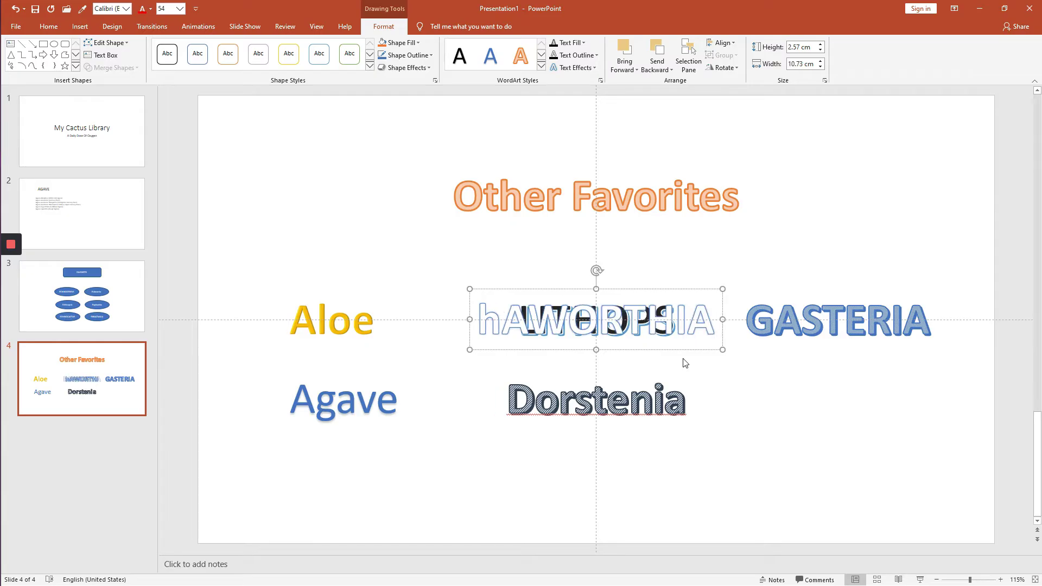
left_click_drag(658, 350, 903, 429)
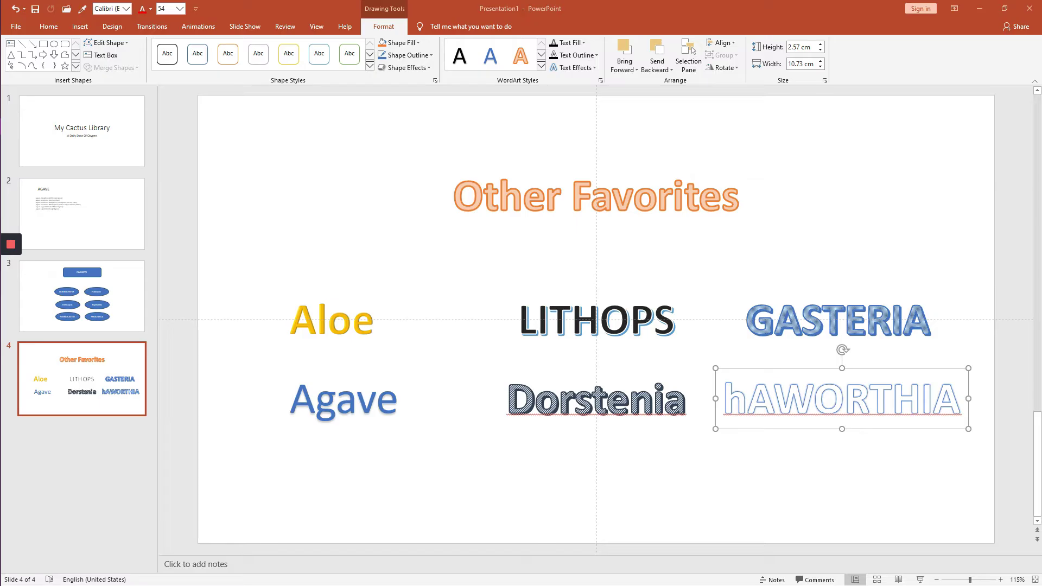
Step: Go to the title slide and switch to Outline view, jumping to slide 4
left_click(111, 301)
left_click(97, 157)
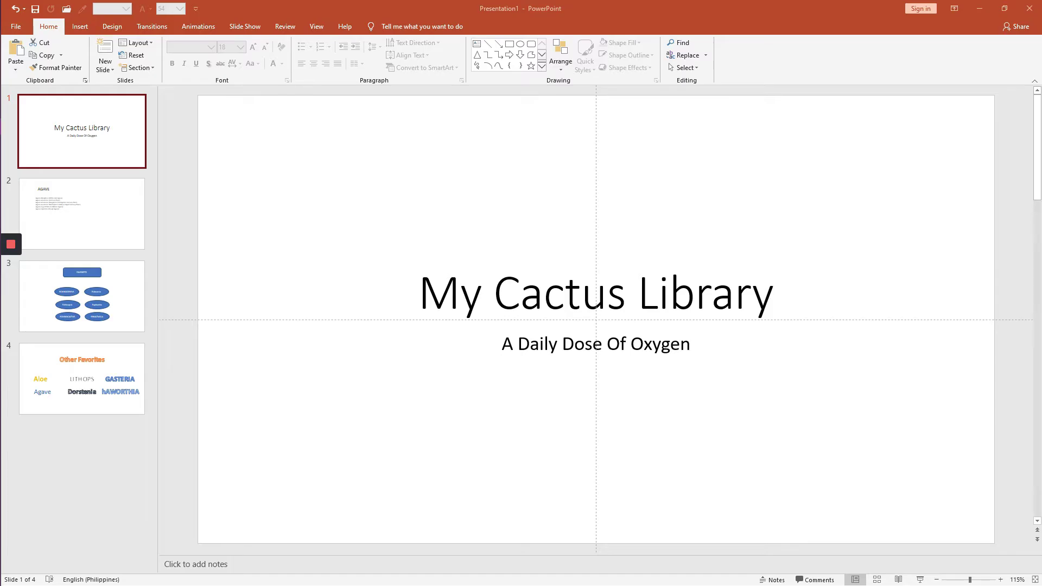
left_click(320, 28)
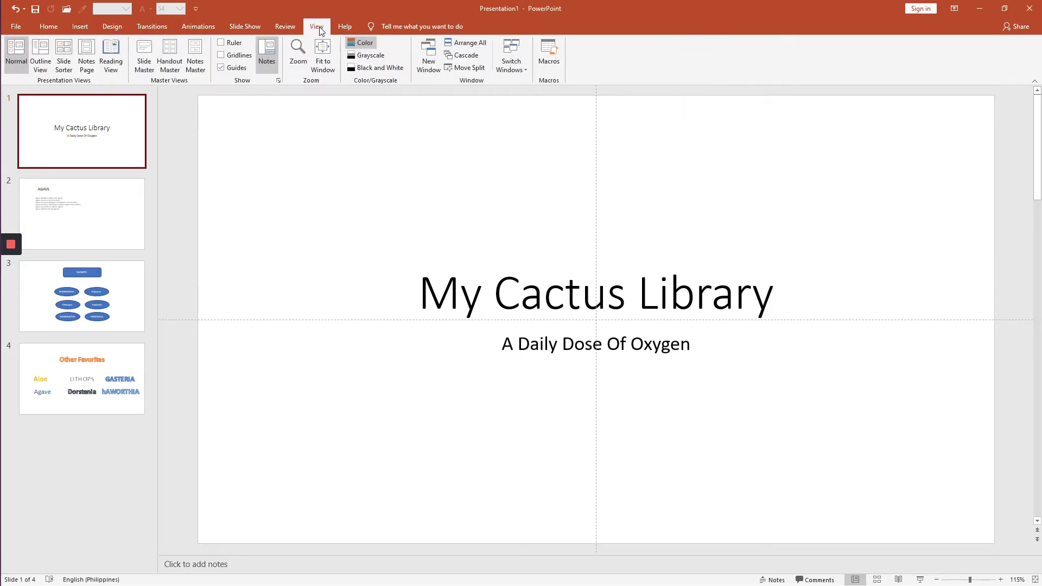
left_click(40, 58)
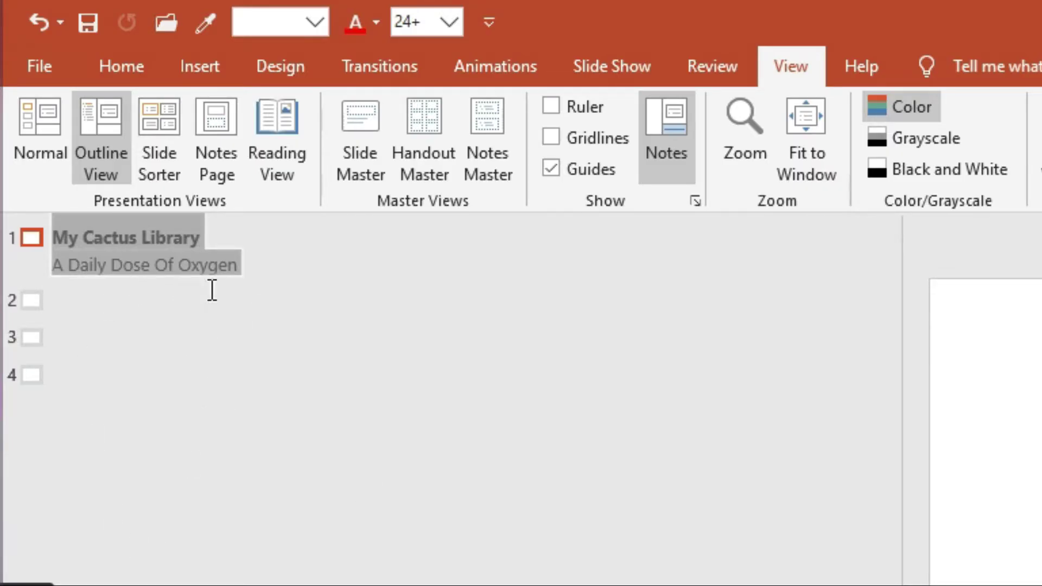
key("ctrl+End")
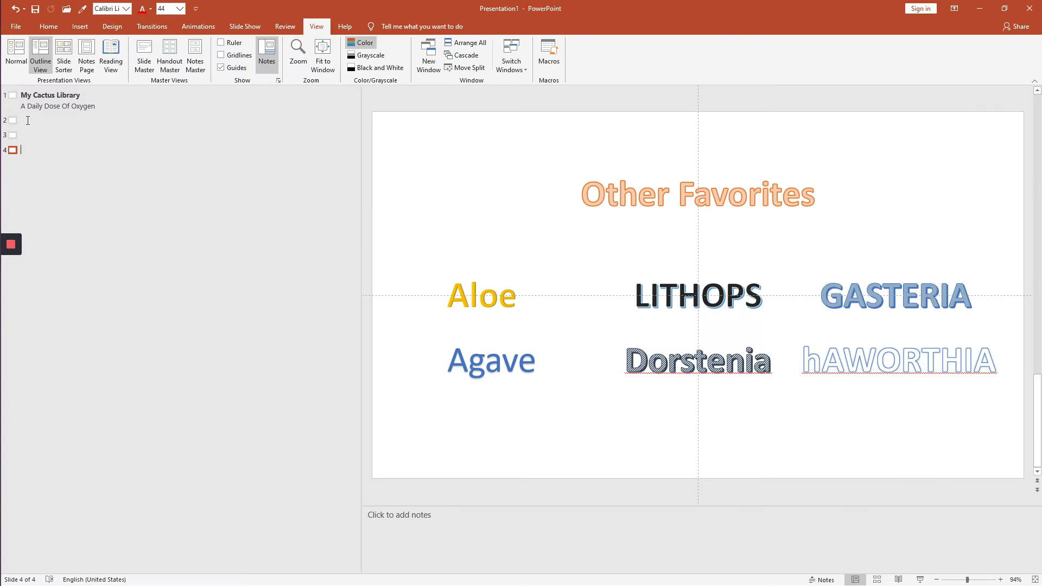
Step: Review slides 2, 3 and 4 in the outline, then return to Normal view
left_click(28, 120)
left_click(29, 135)
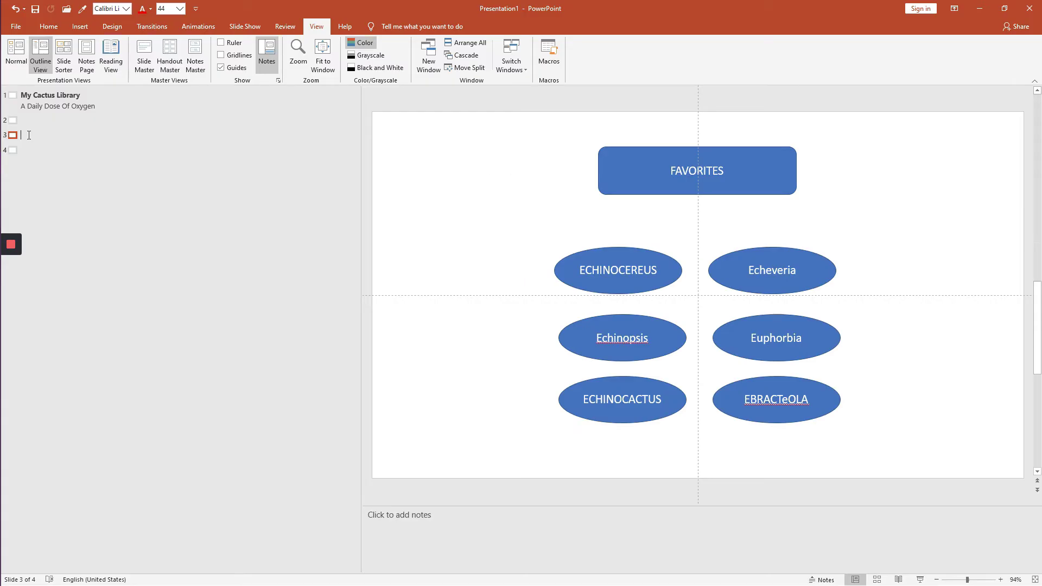
left_click(29, 150)
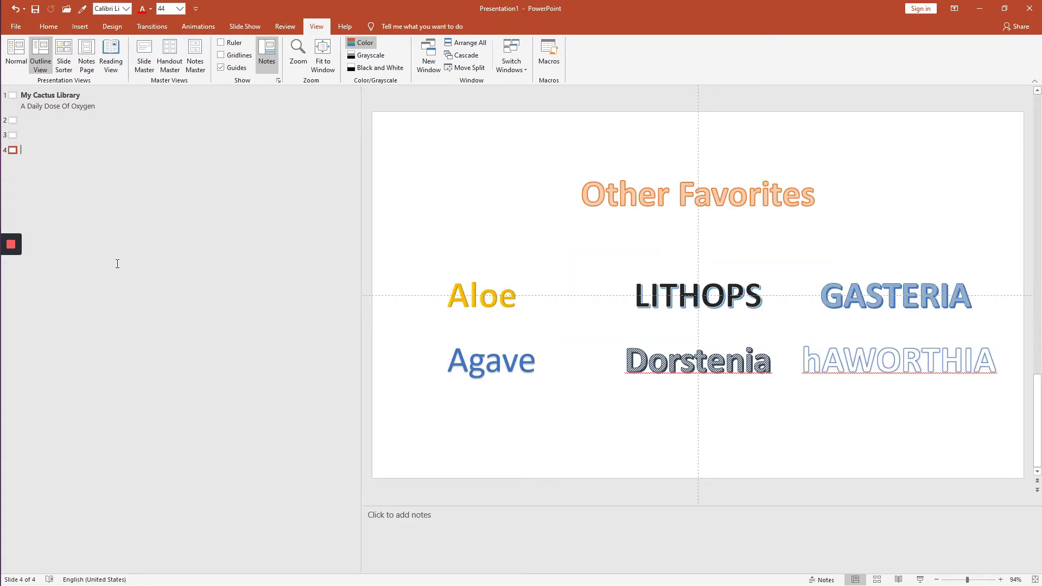
left_click(73, 106)
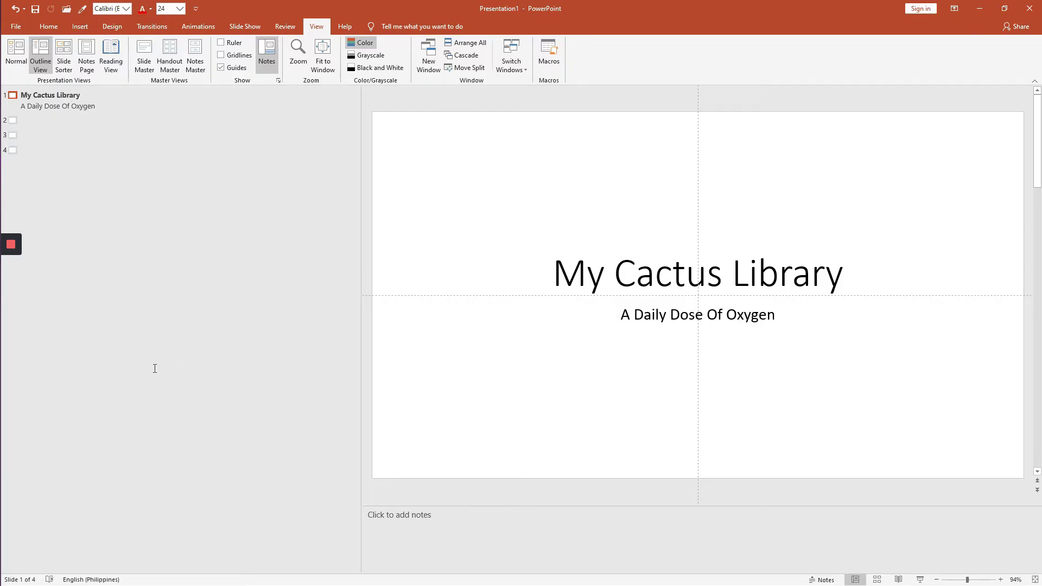
left_click(22, 58)
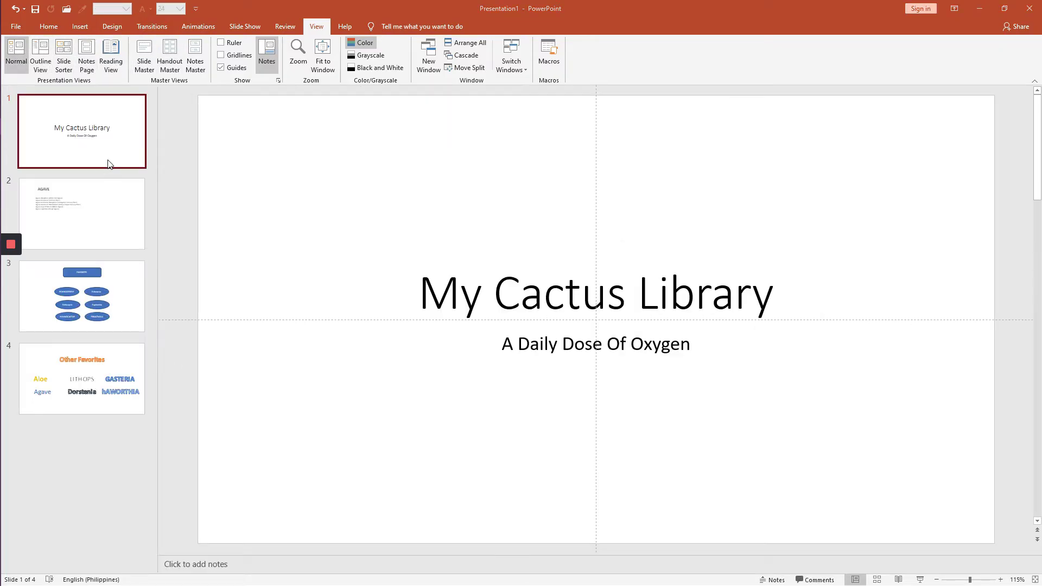
left_click(50, 27)
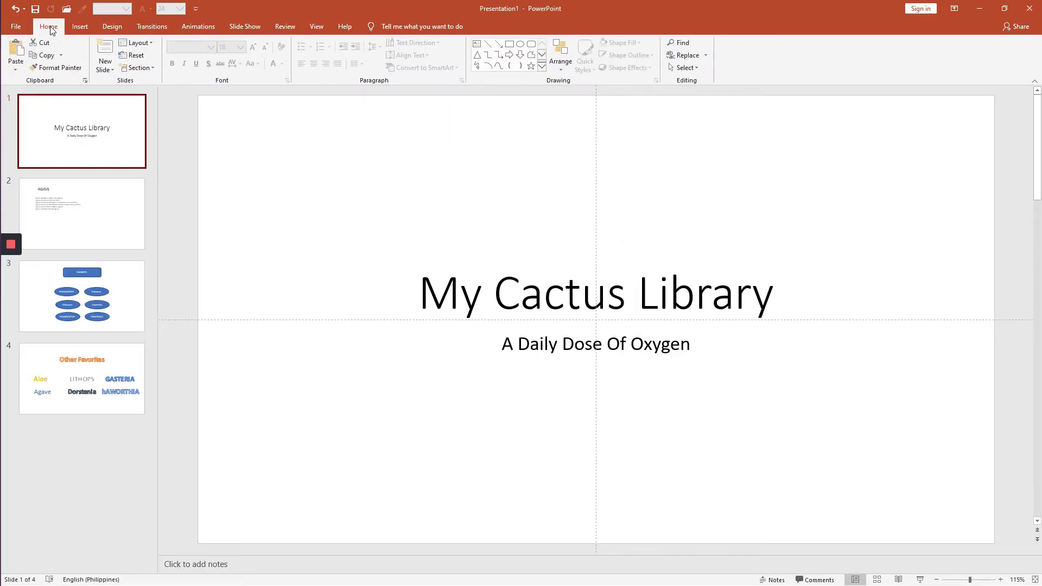
Step: Select the 'My Cactus Library' title on slide 1 and open the font list
left_click(78, 128)
key("F6")
key("Tab")
key("Escape")
left_click(587, 307)
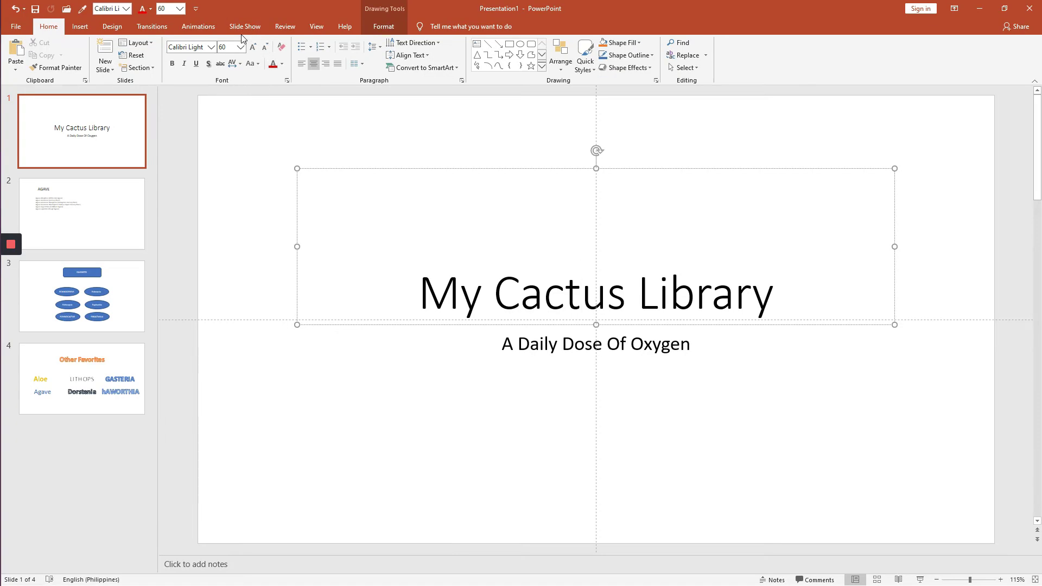
left_click(213, 47)
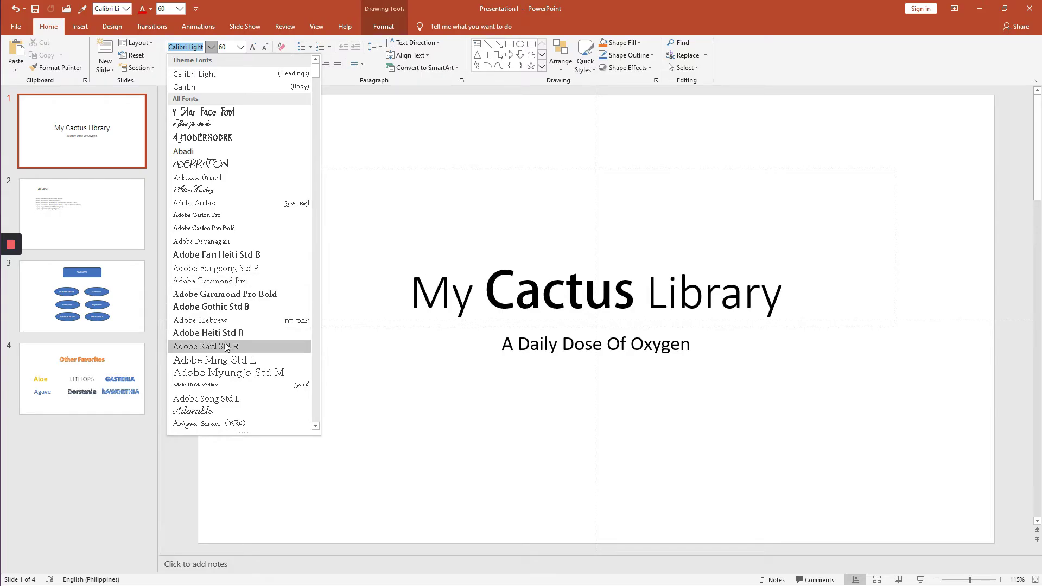
left_click(582, 256)
left_click(546, 302)
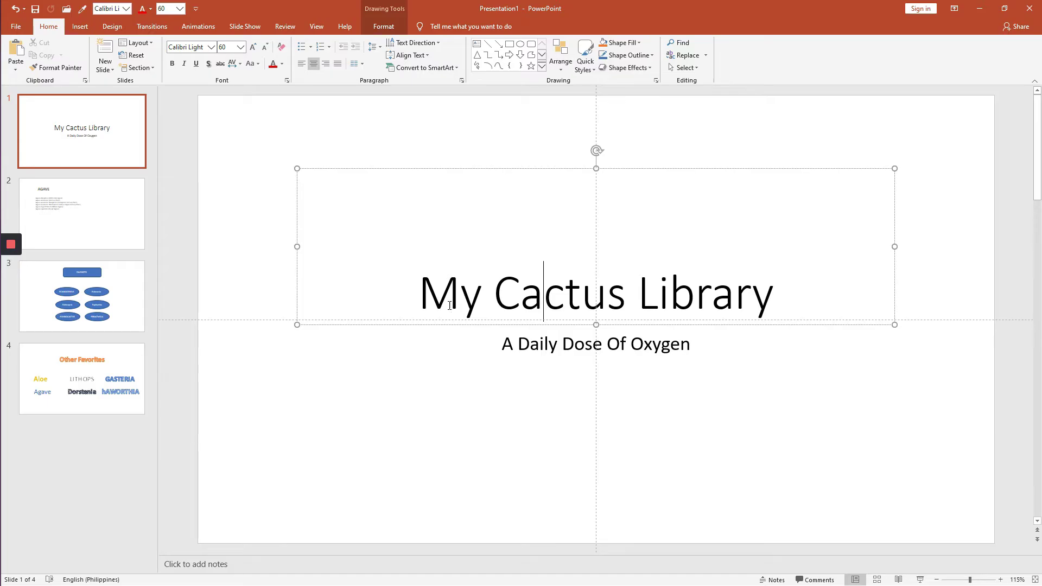
left_click(398, 169)
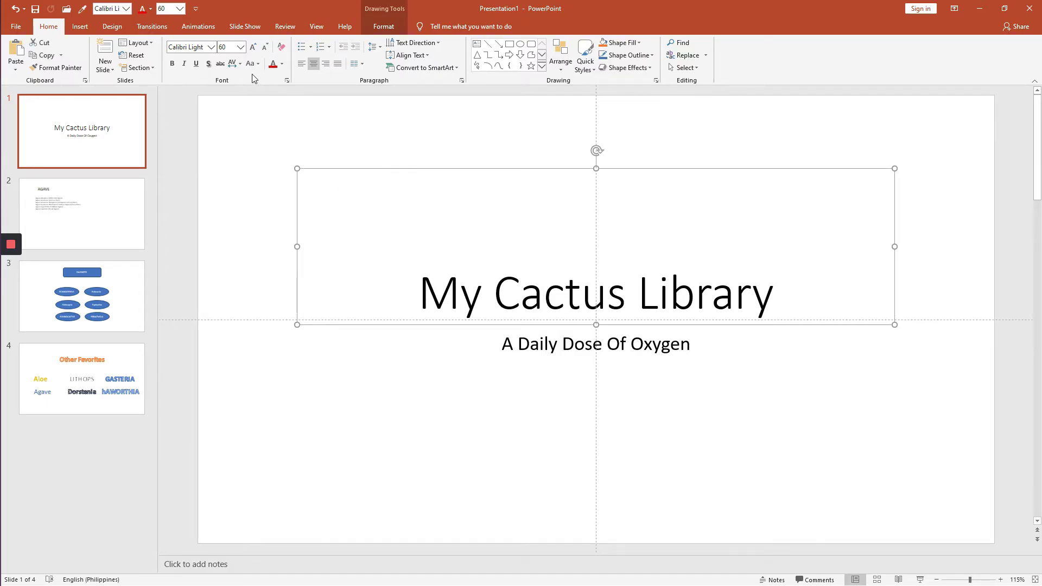
left_click(211, 48)
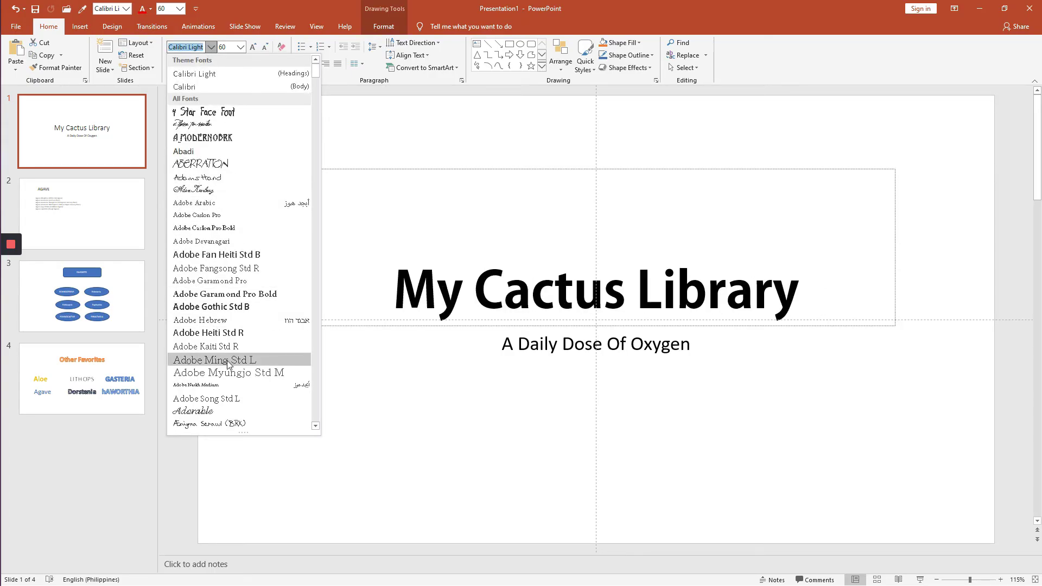
scroll(206, 366, "down", 2)
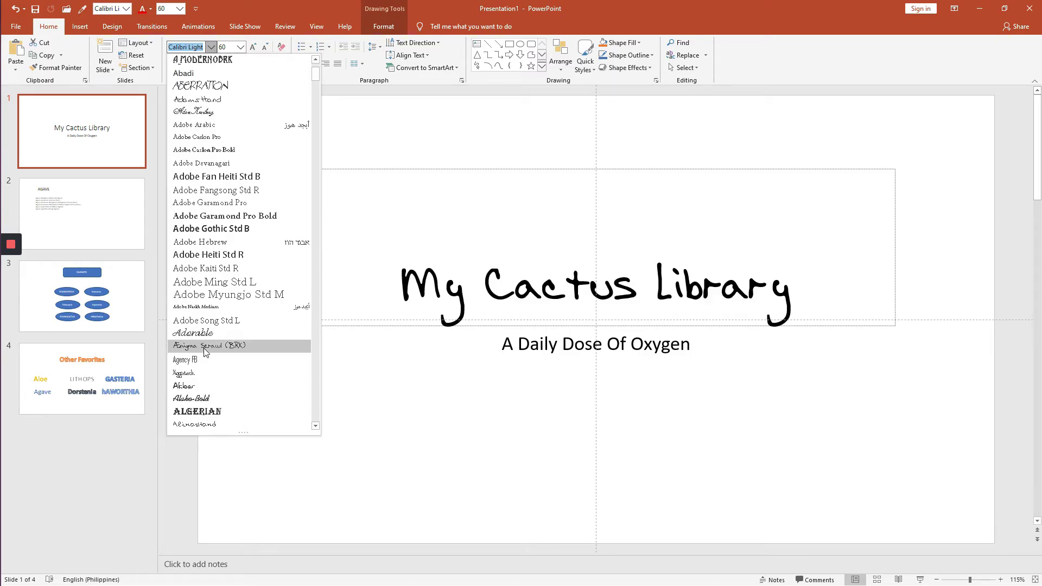
scroll(207, 355, "down", 2)
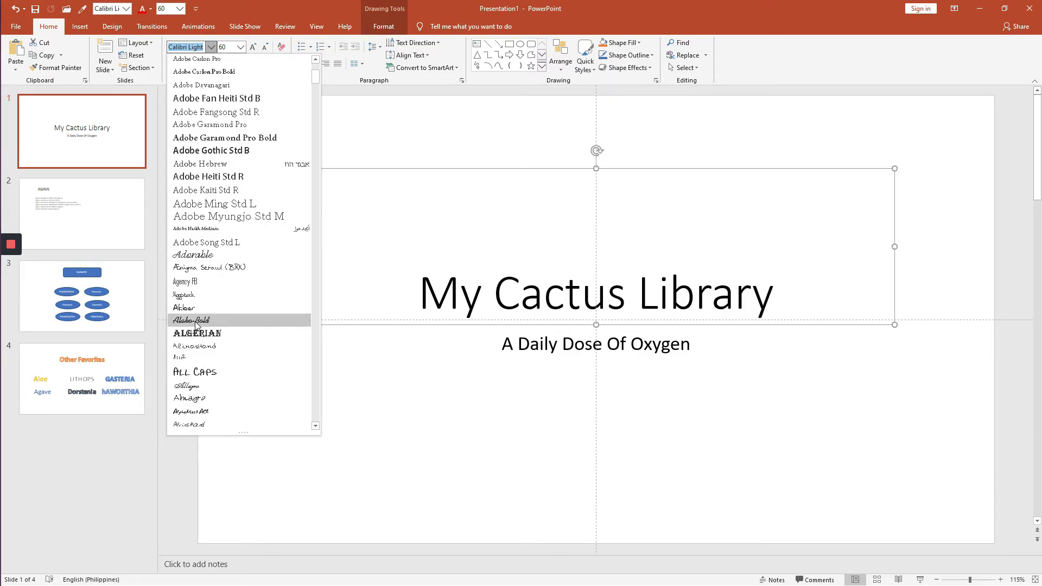
scroll(196, 323, "down", 15)
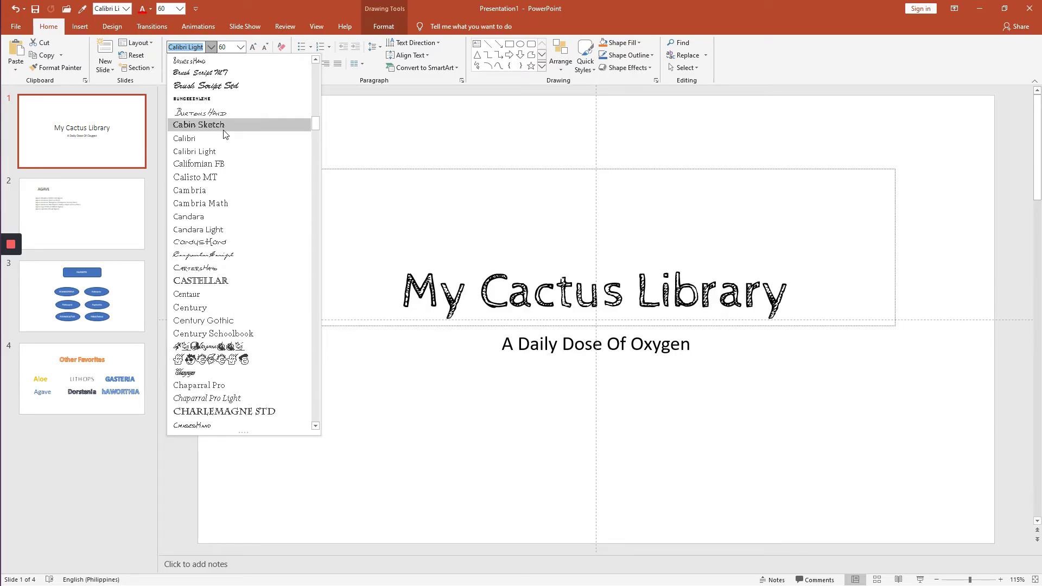
scroll(211, 196, "down", 3)
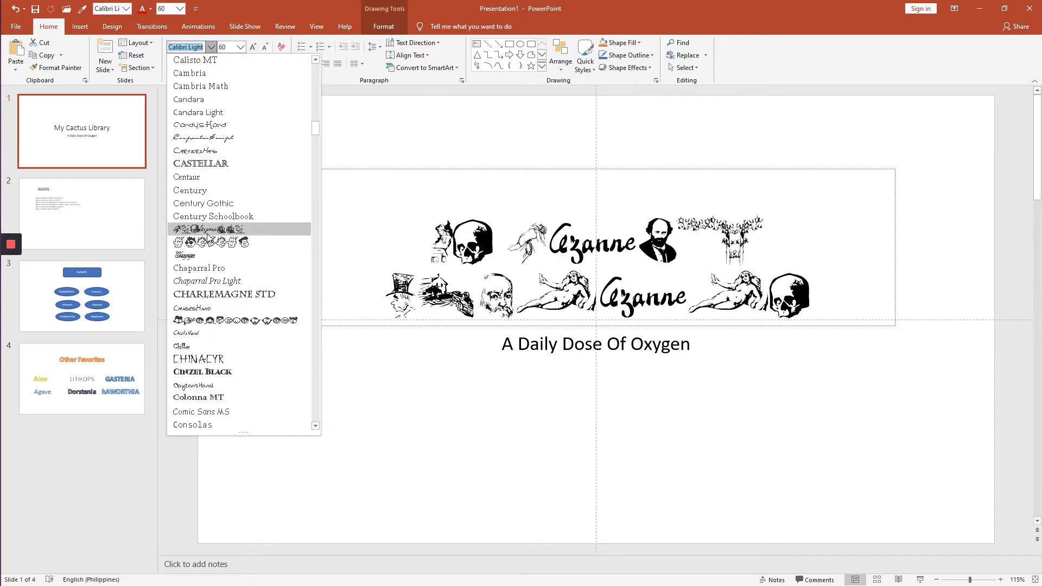
scroll(211, 245, "down", 1)
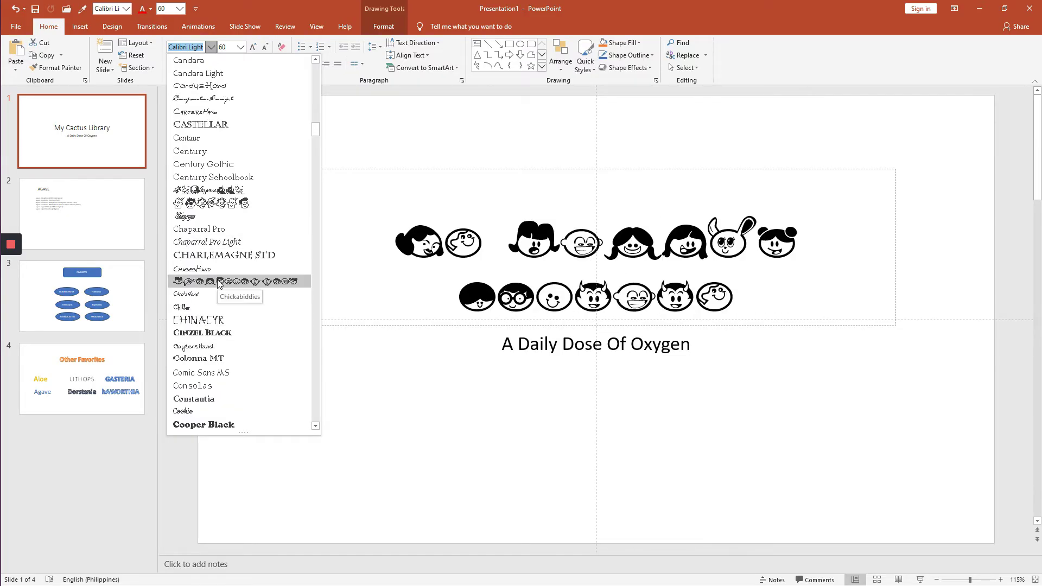
scroll(219, 286, "down", 5)
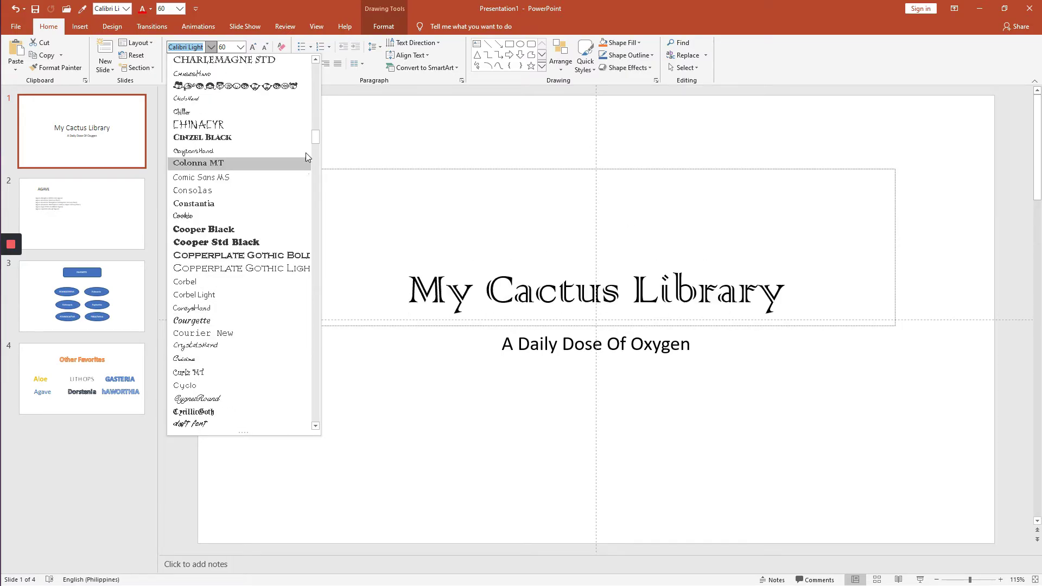
scroll(317, 219, "down", 1)
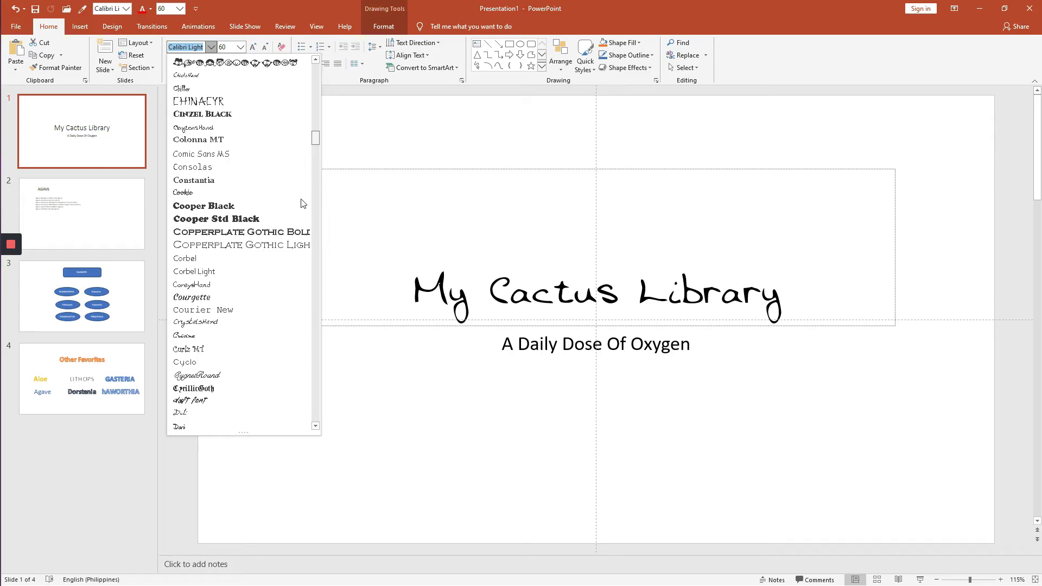
scroll(214, 369, "down", 20)
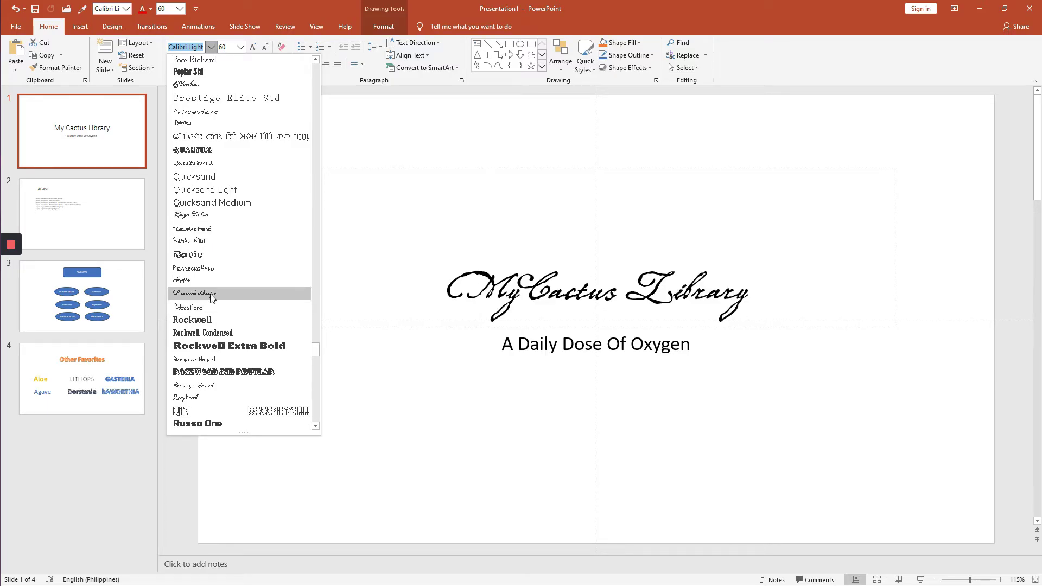
Step: Browse the font list and apply CygnetRound to the 'My Cactus Library' title
scroll(207, 348, "down", 5)
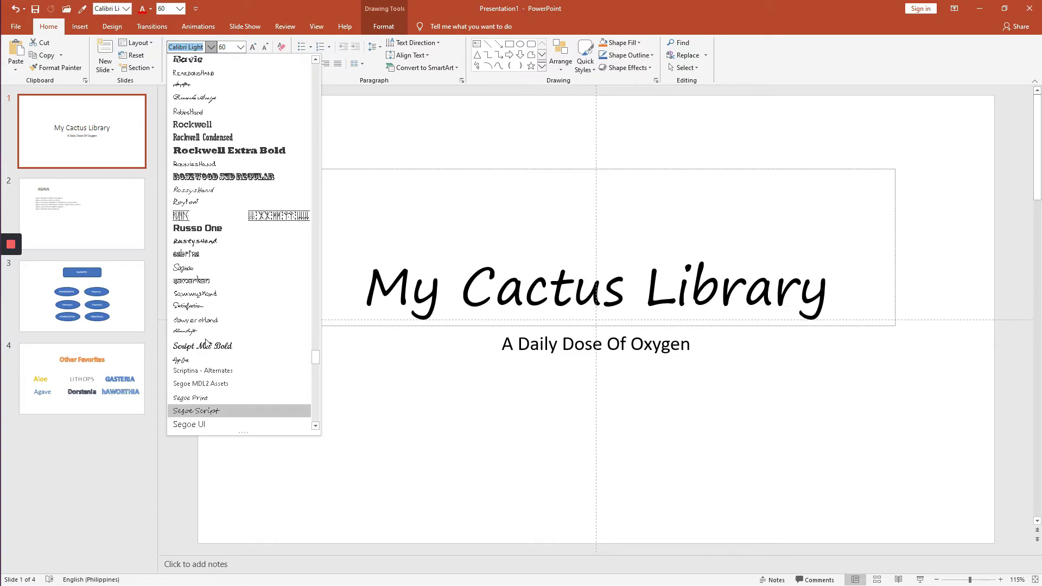
scroll(211, 385, "down", 5)
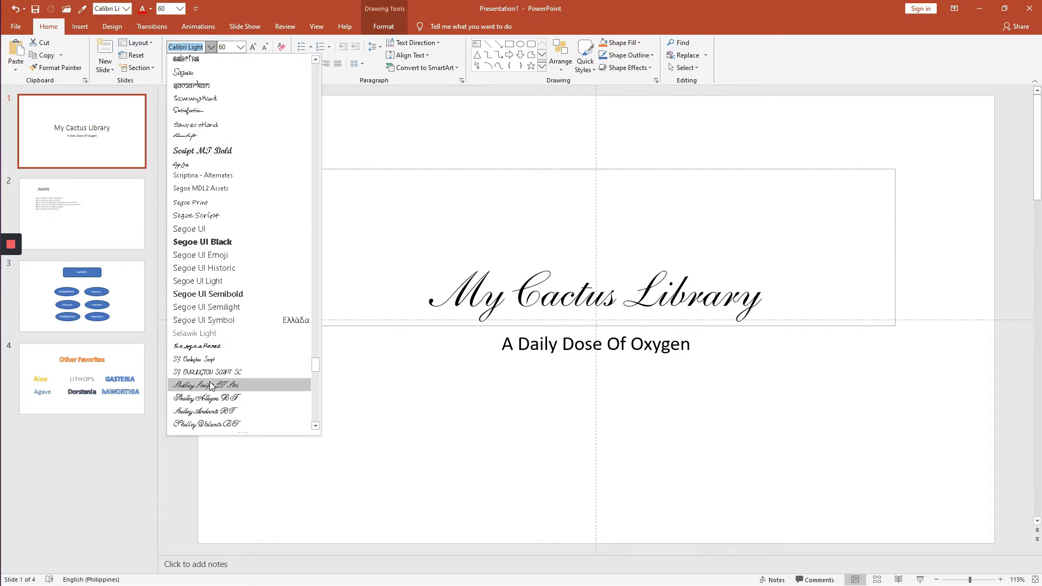
scroll(211, 385, "down", 5)
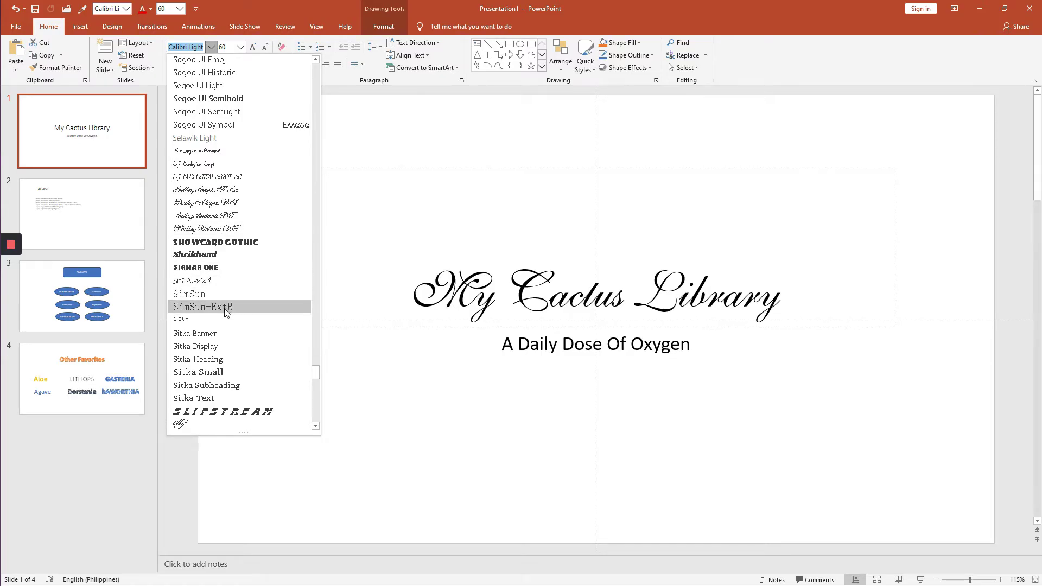
scroll(234, 358, "down", 7)
scroll(234, 373, "down", 4)
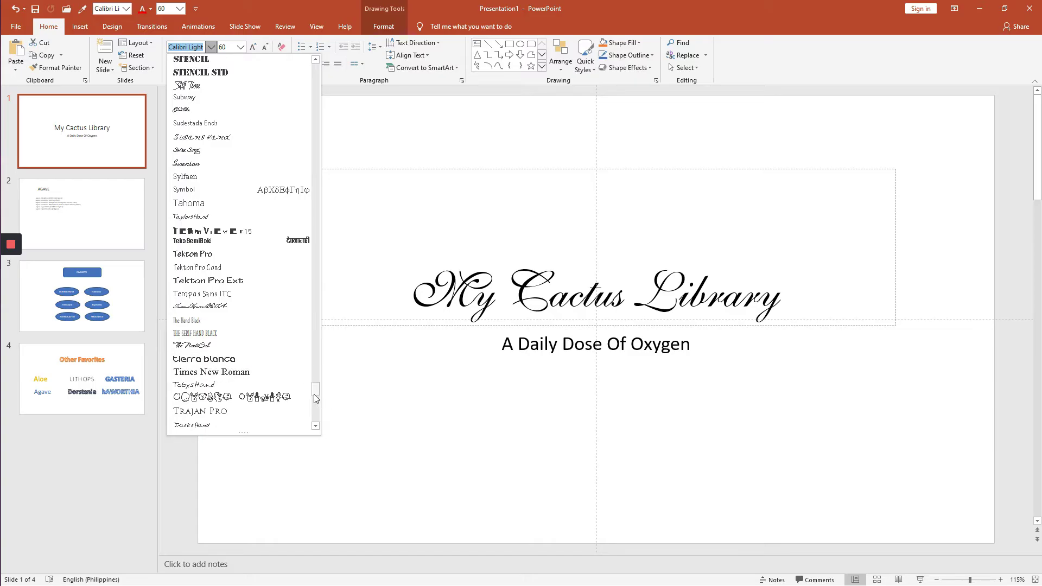
left_click(316, 426)
scroll(315, 412, "down", 15)
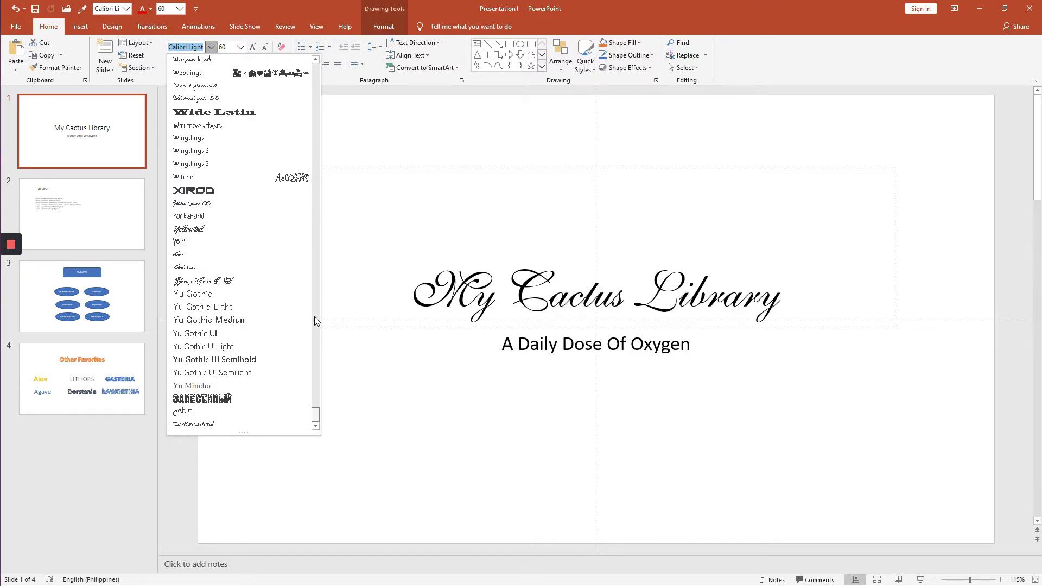
left_click(314, 98)
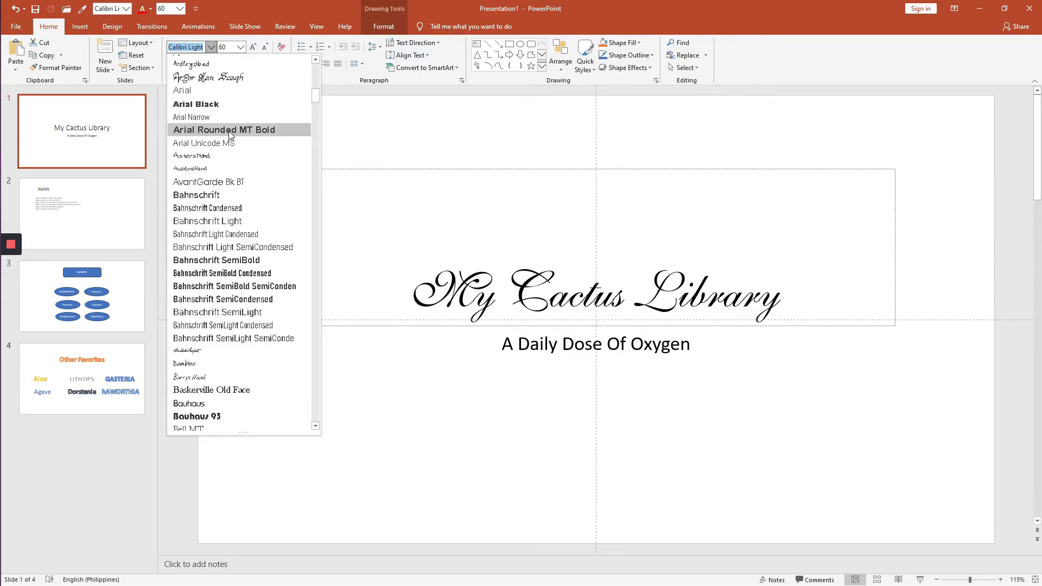
scroll(279, 314, "up", 6)
scroll(280, 306, "up", 7)
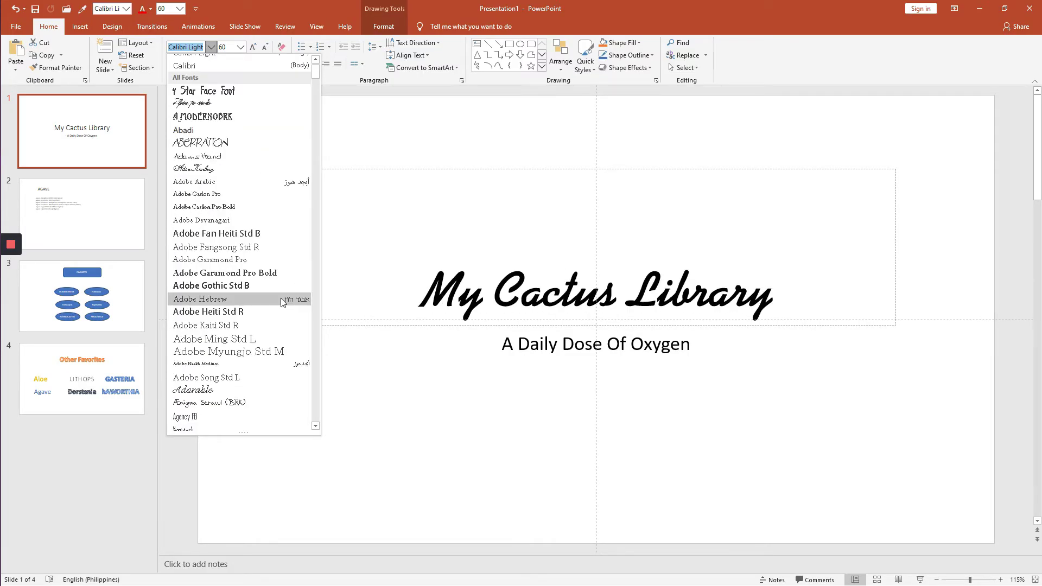
scroll(258, 370, "down", 6)
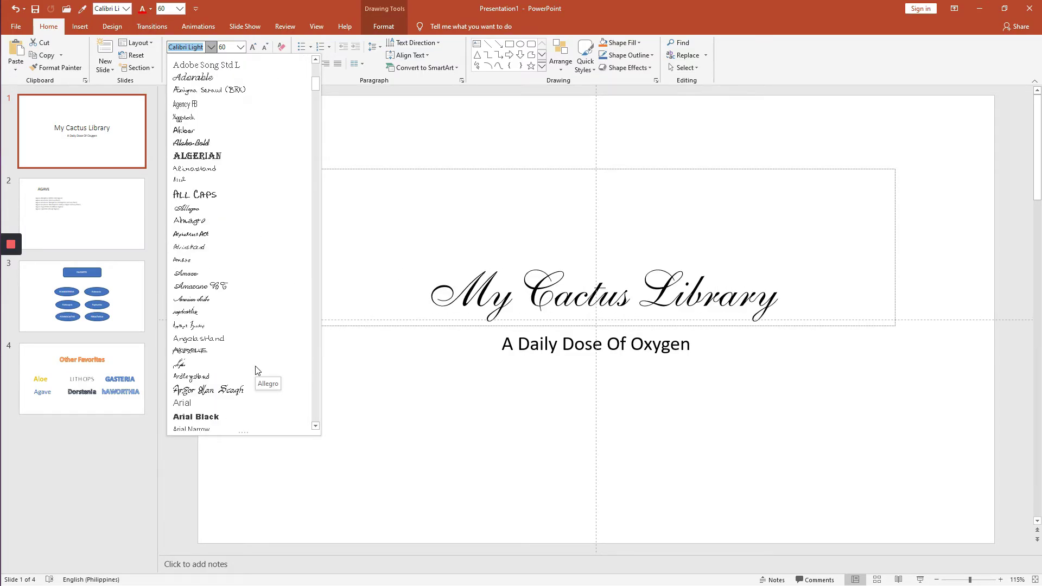
scroll(258, 371, "down", 20)
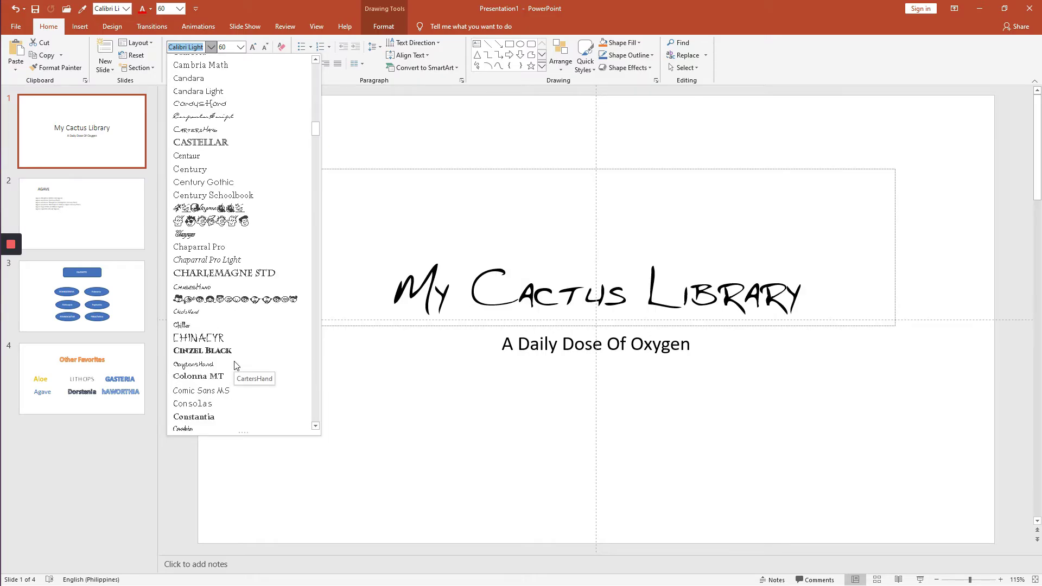
scroll(236, 365, "down", 4)
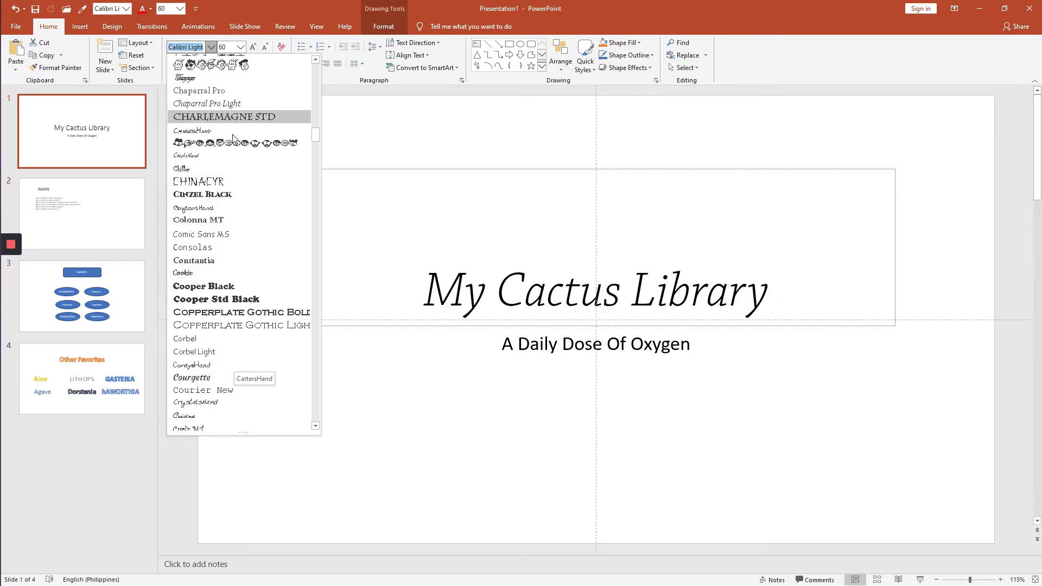
scroll(203, 382, "down", 6)
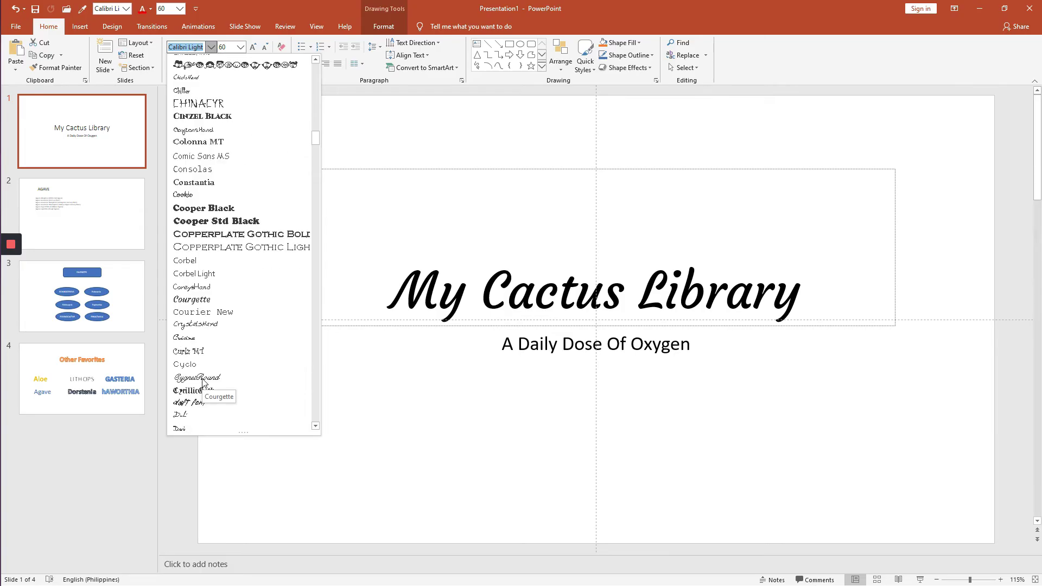
left_click(228, 222)
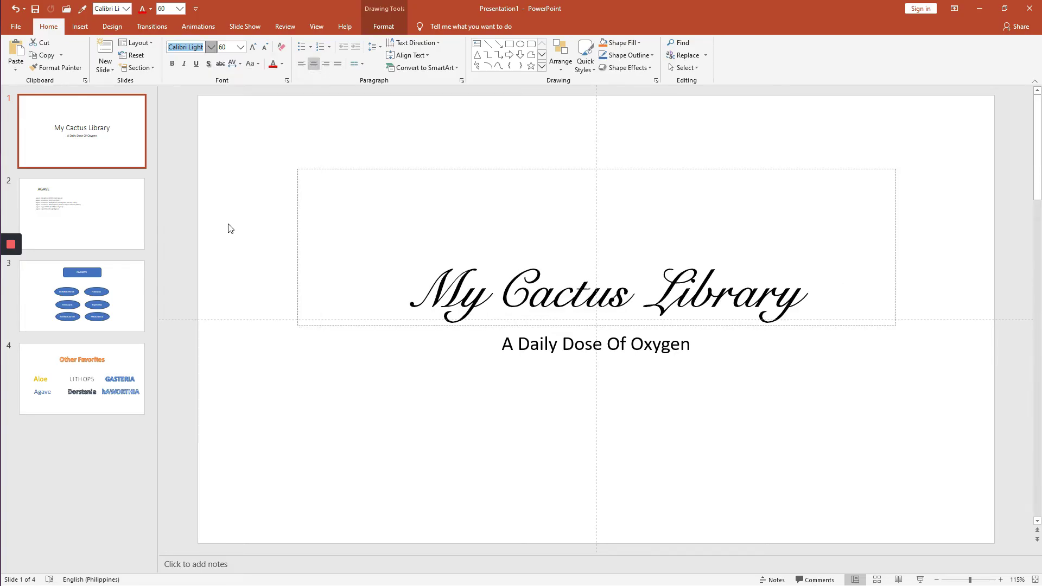
Step: Select the whole title box and set its font size to 80
left_click(367, 441)
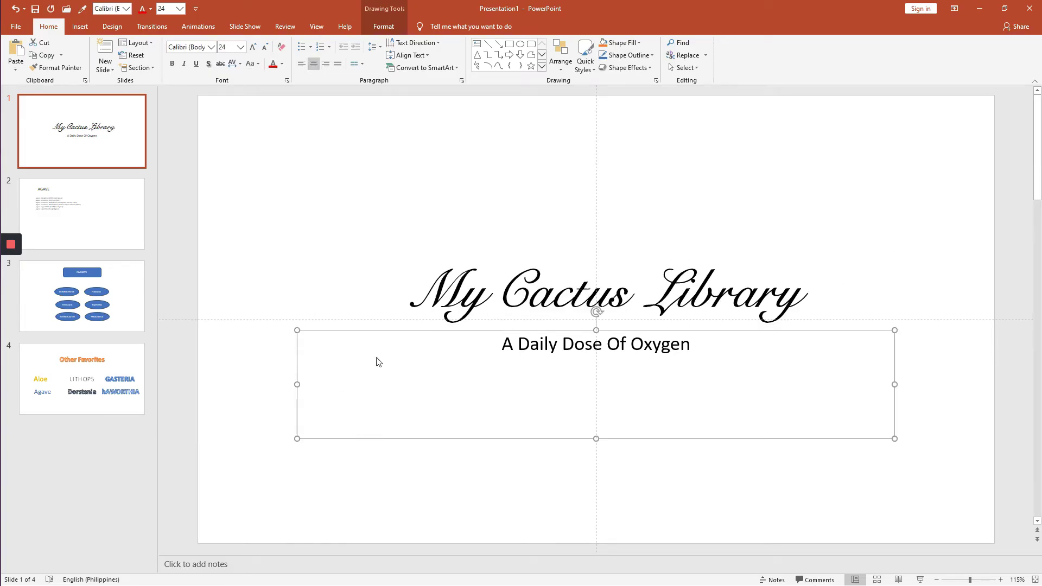
left_click(544, 282)
left_click(440, 191)
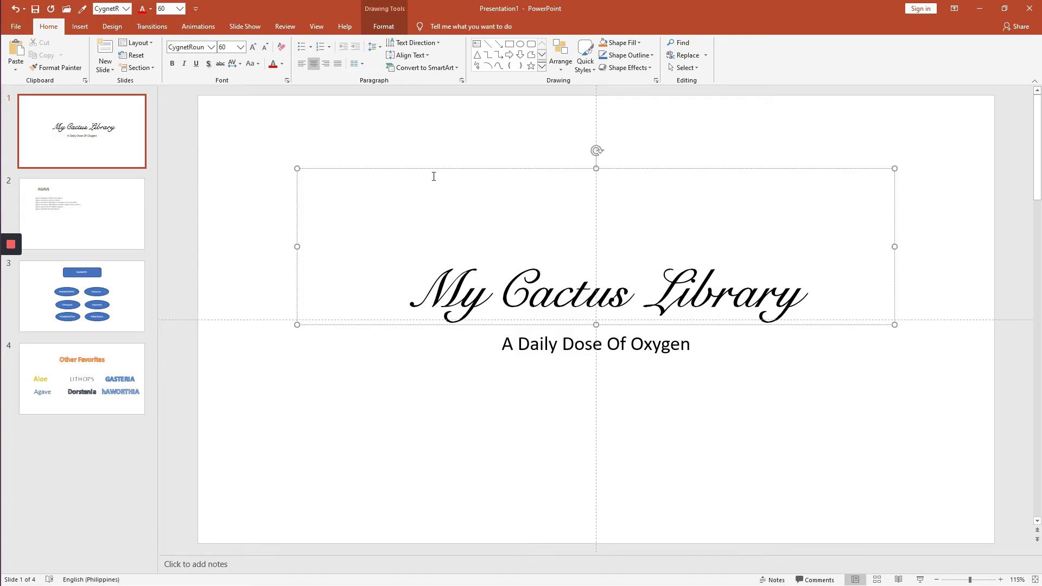
left_click(434, 168)
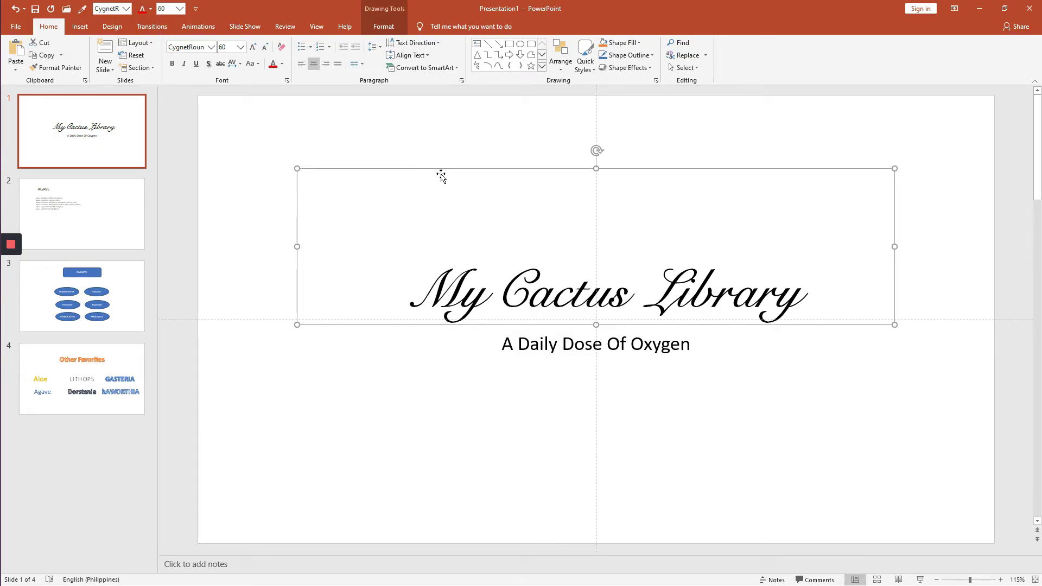
left_click(240, 47)
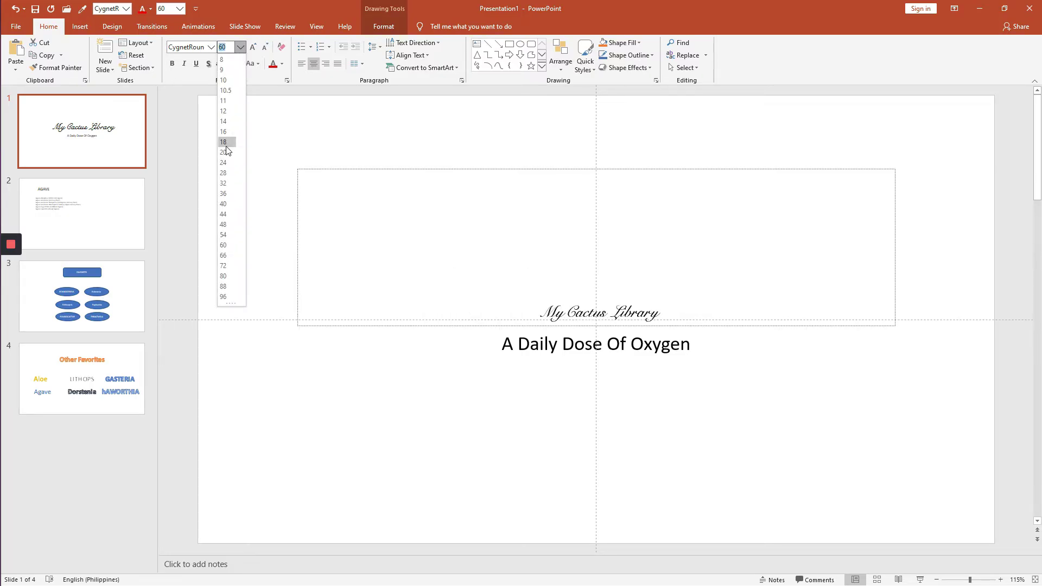
left_click(225, 276)
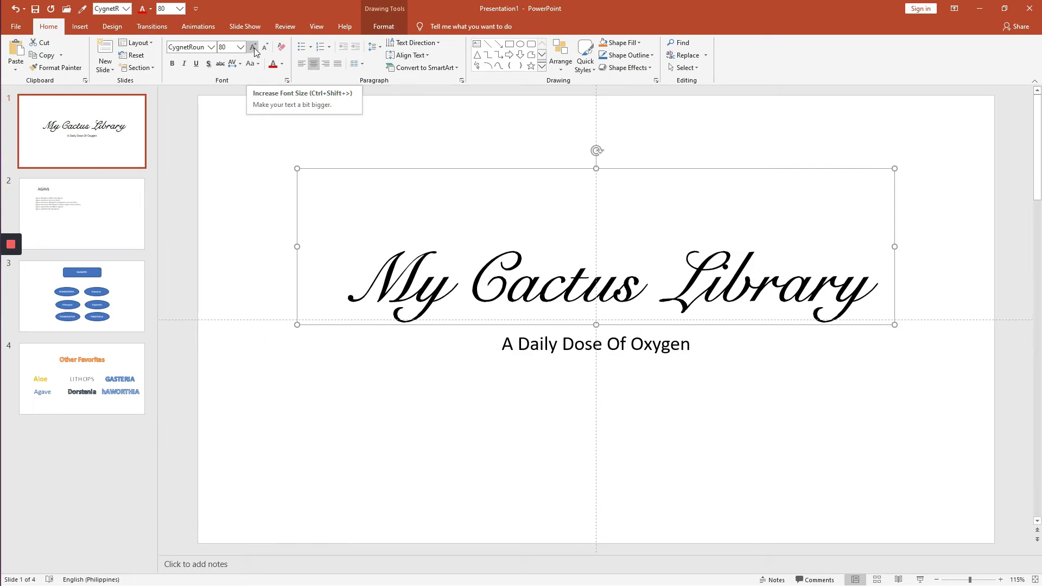
Step: Adjust the title size up to 86, then down through 80 and 72 to 66
left_click(253, 48)
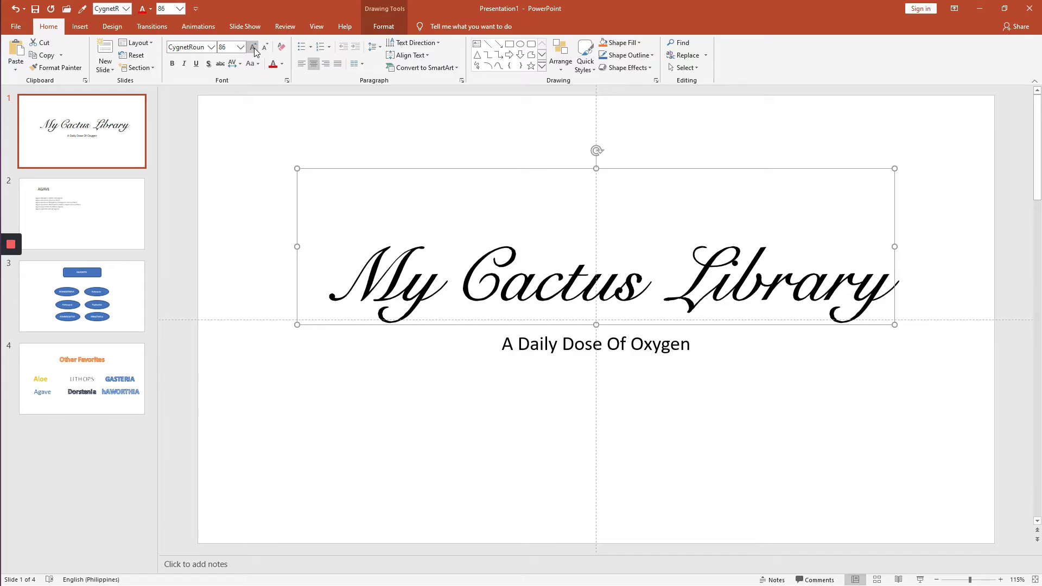
left_click(265, 48)
left_click(265, 49)
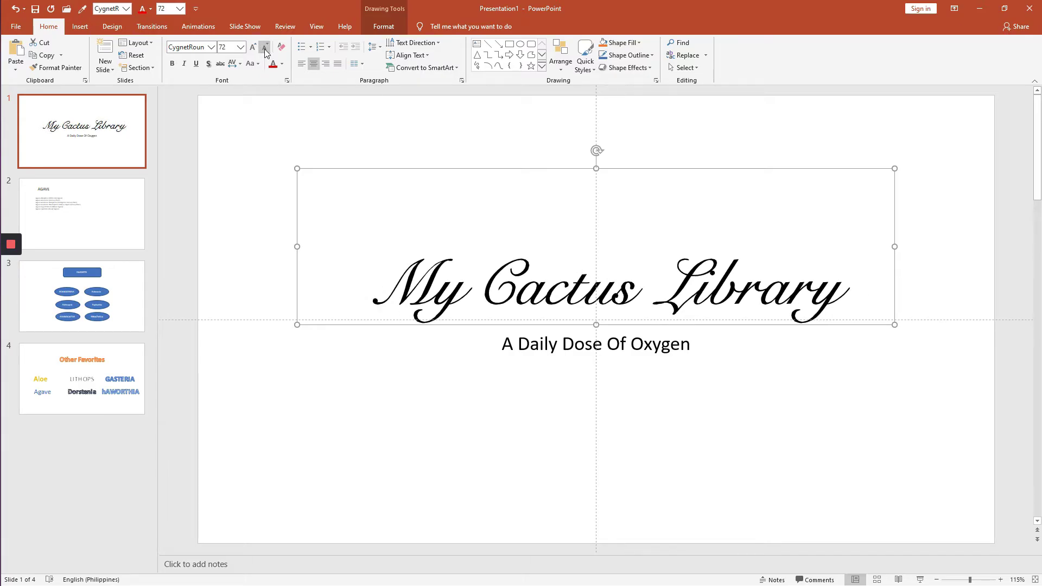
left_click(265, 49)
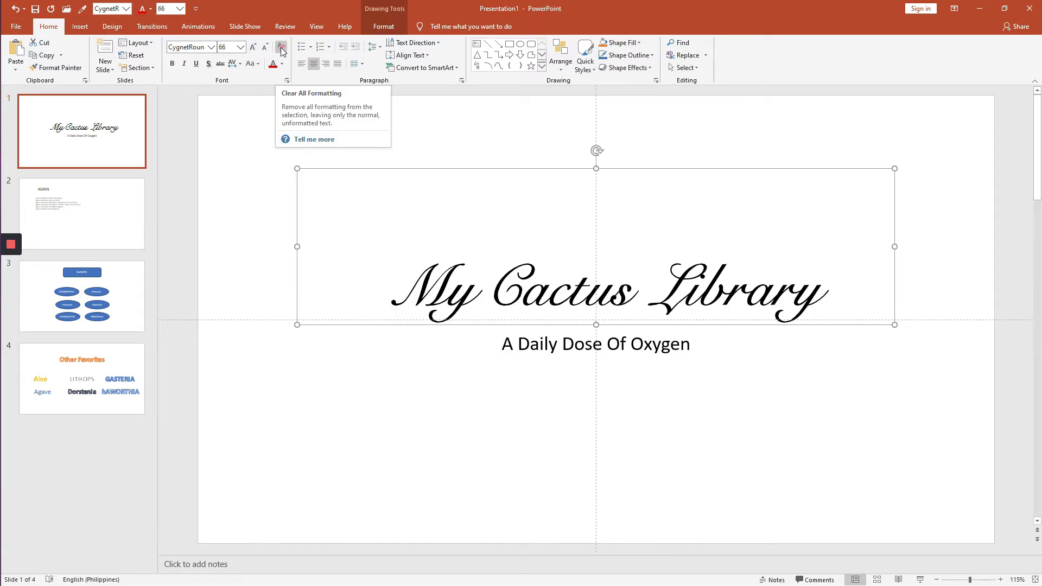
Step: Clear the title's formatting, then apply bold, italic, underline, shadow and strikethrough
left_click(281, 48)
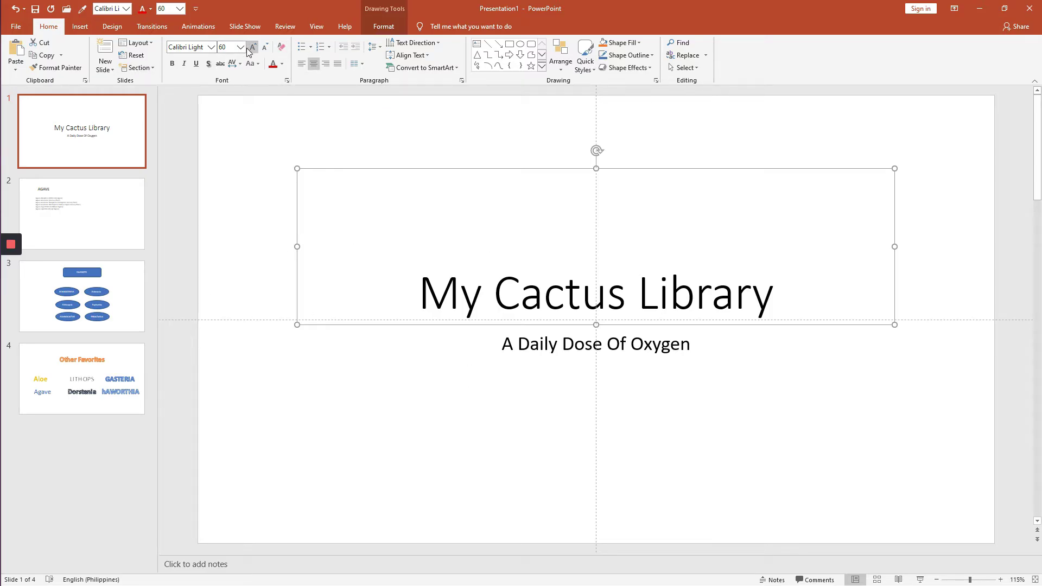
left_click(172, 67)
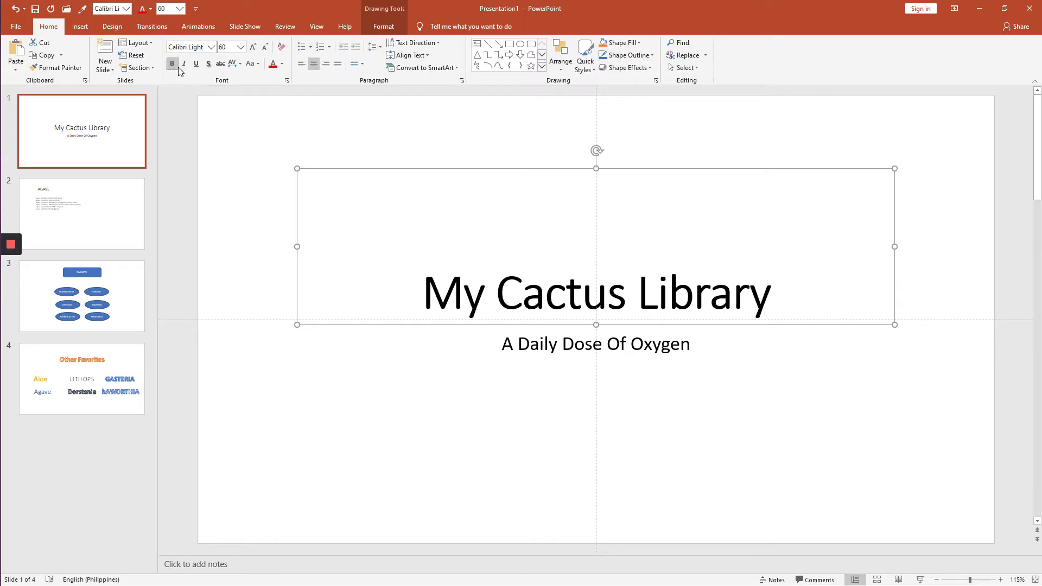
left_click(184, 66)
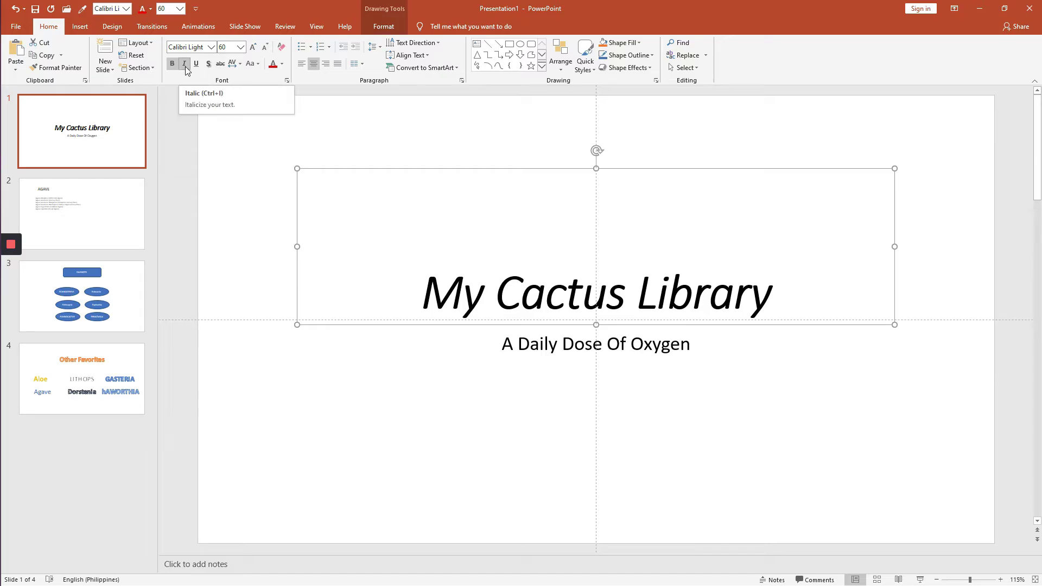
left_click(196, 64)
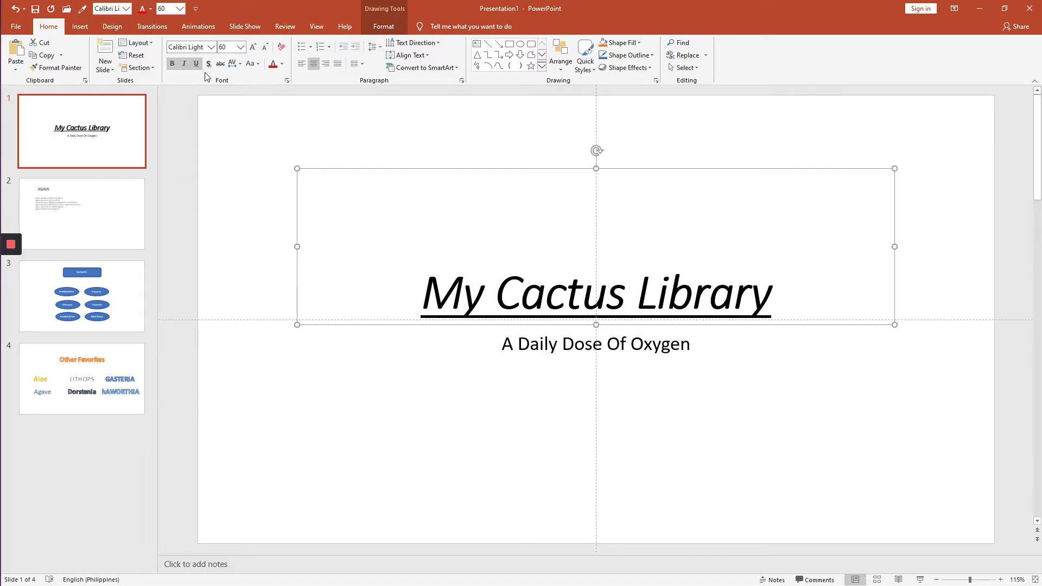
left_click(208, 64)
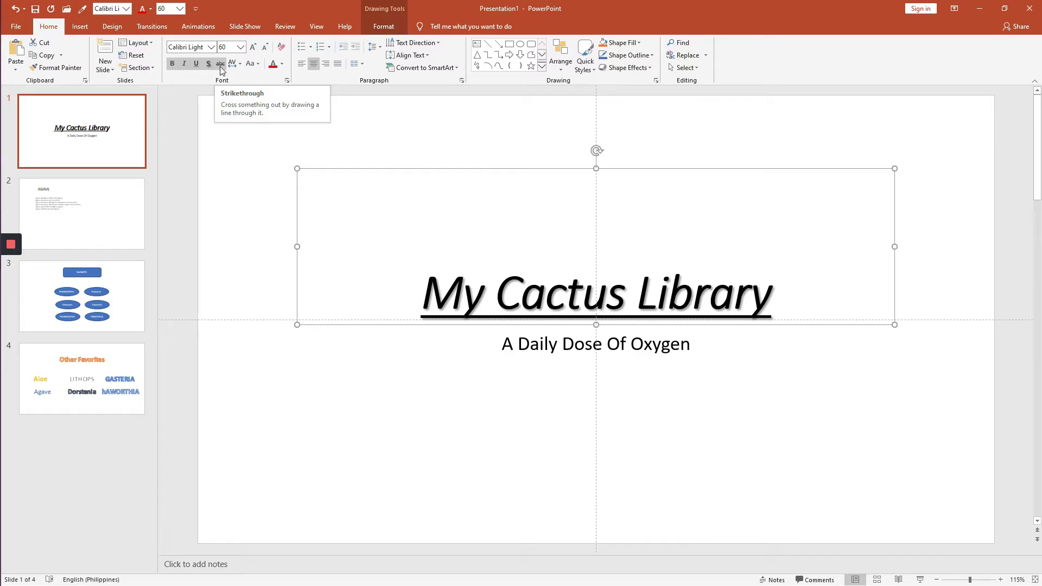
left_click(220, 64)
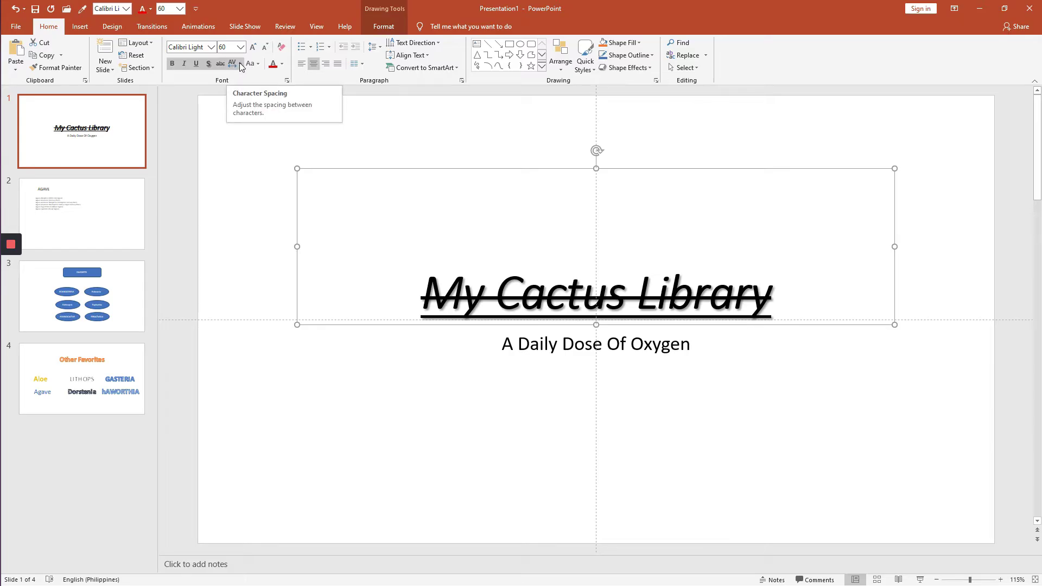
Step: Remove the strikethrough, shadow, underline and italic from the title again
left_click(219, 64)
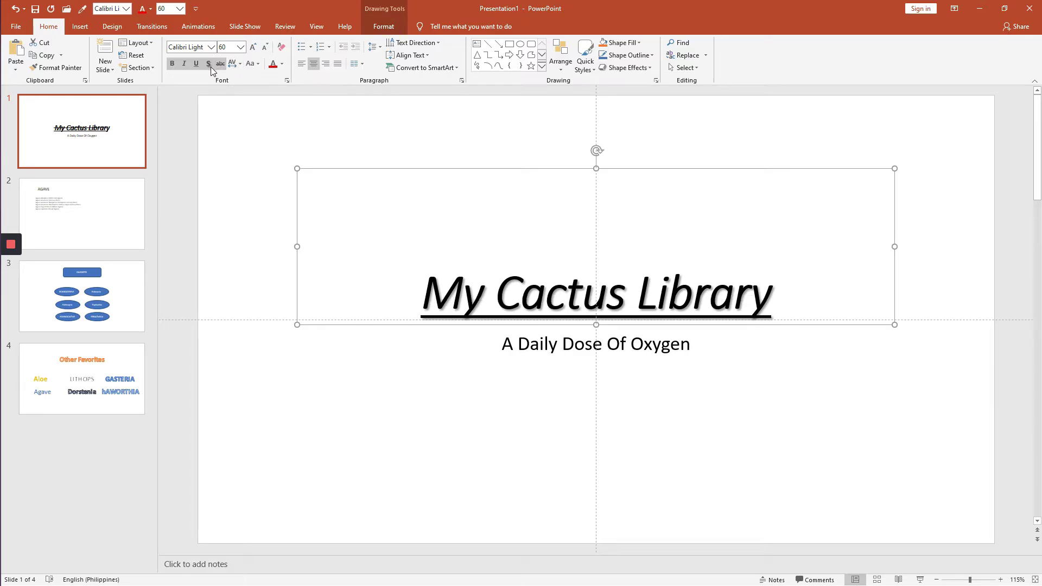
left_click(208, 64)
left_click(196, 64)
left_click(185, 66)
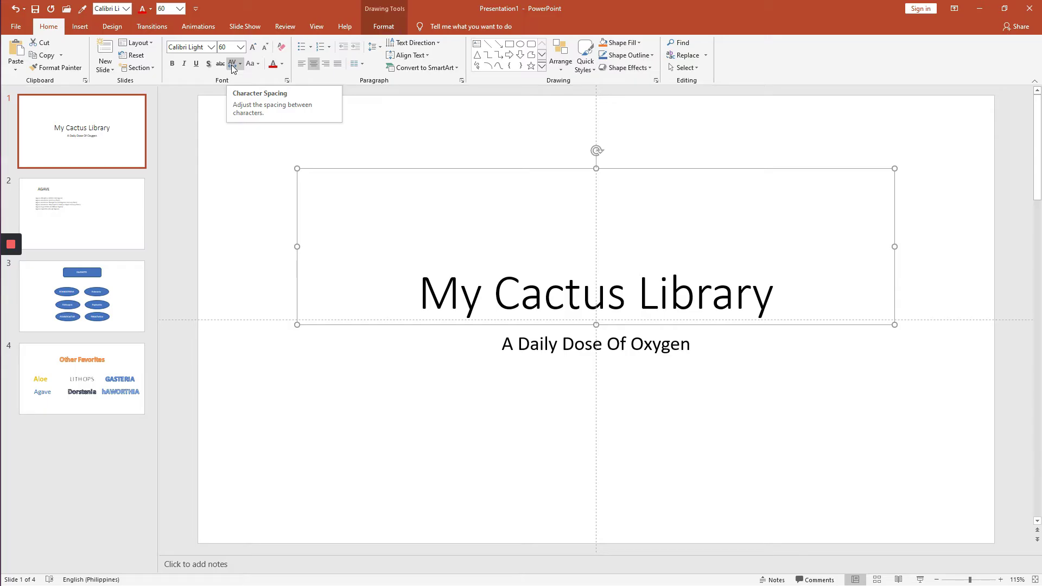
Step: Select the whole title box and change its font to Bernard MT Condensed
left_click(465, 302)
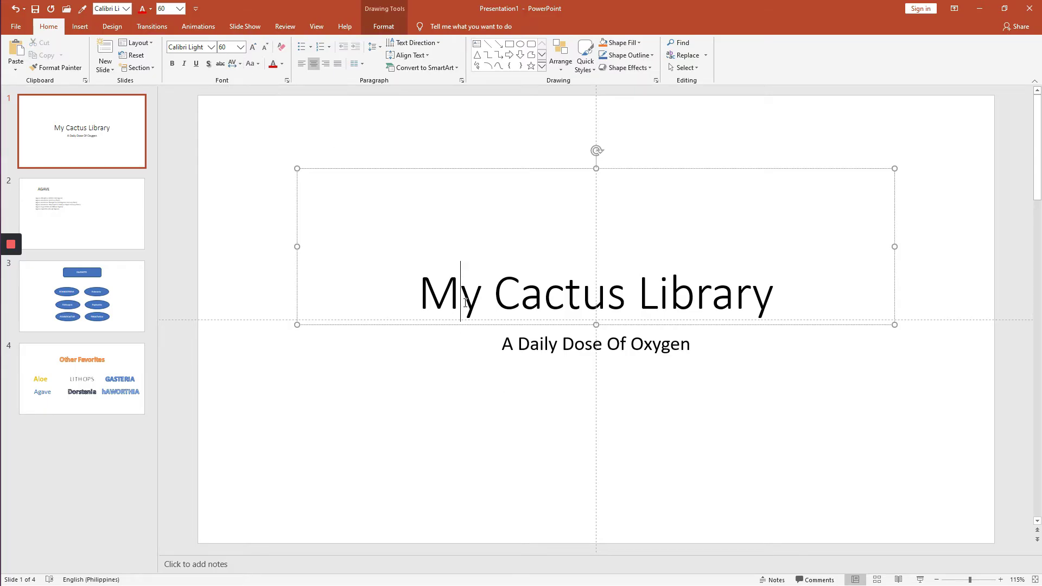
left_click(544, 300)
left_click(626, 299)
left_click(669, 299)
left_click(711, 298)
left_click(429, 296)
left_click(449, 168)
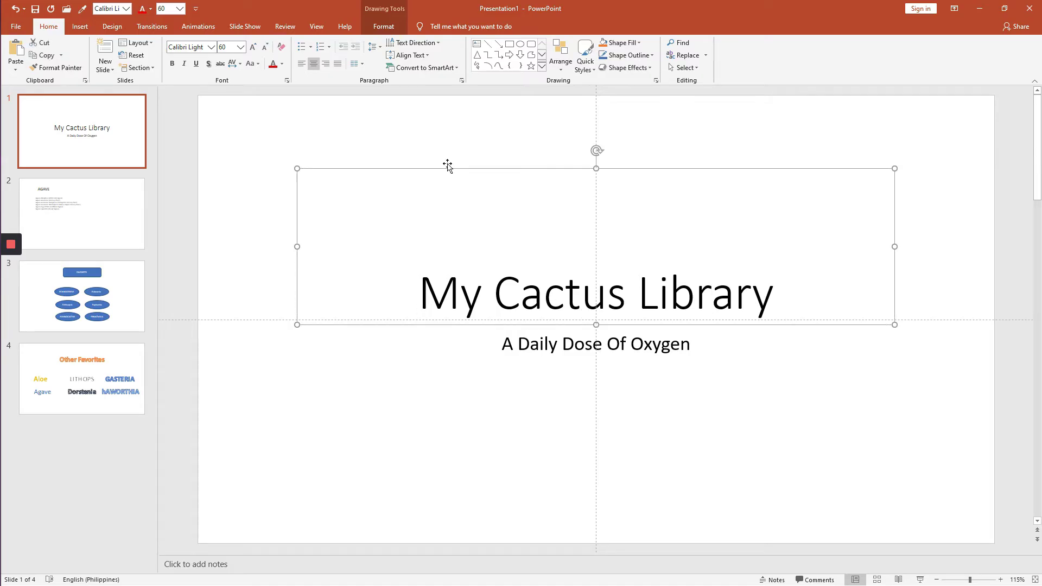
left_click(213, 52)
scroll(285, 328, "down", 15)
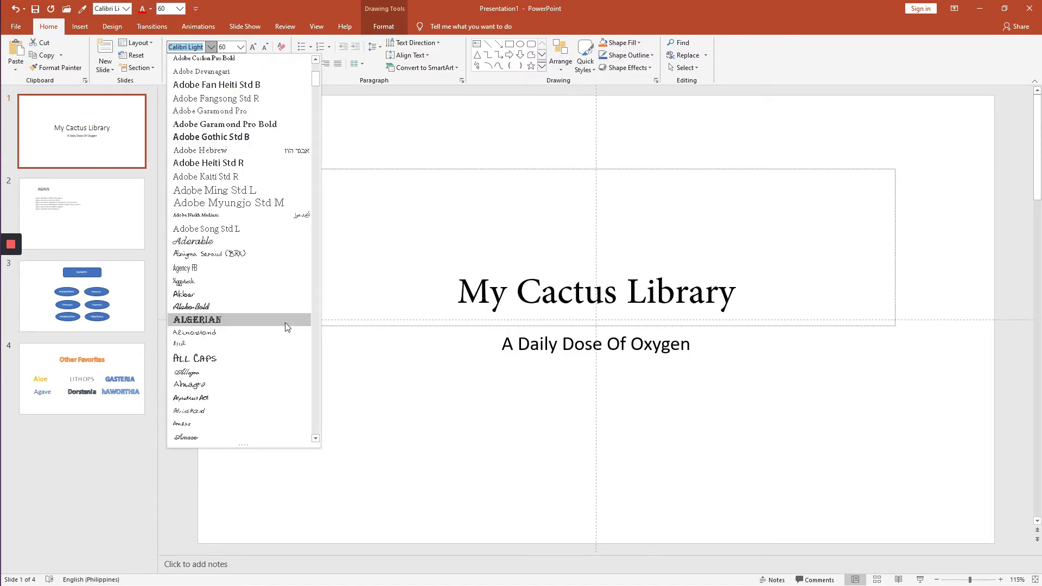
scroll(285, 329, "down", 6)
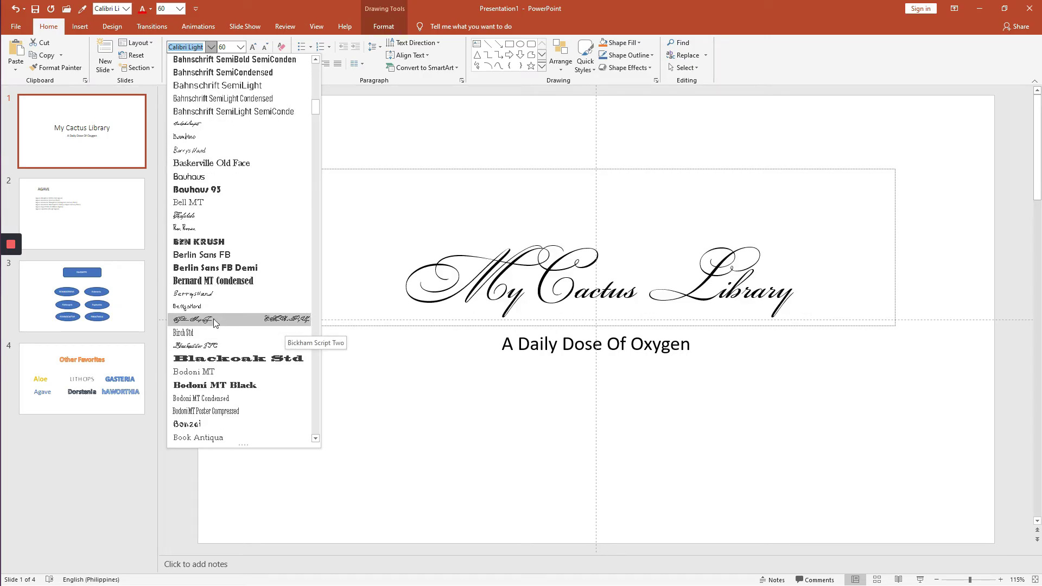
left_click(215, 283)
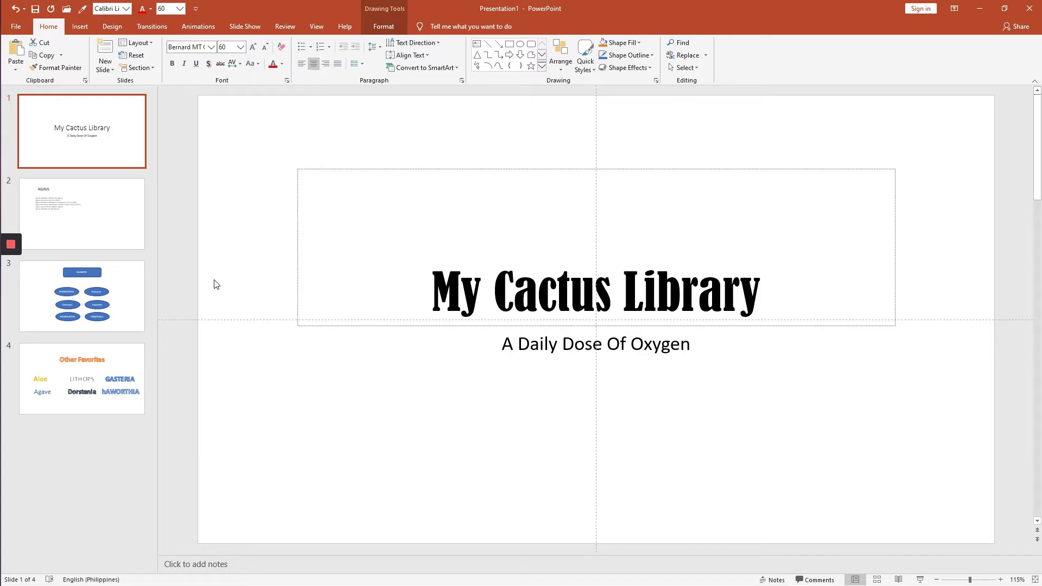
Step: Reselect the title box and bring up the Character Spacing choices
left_click(466, 302)
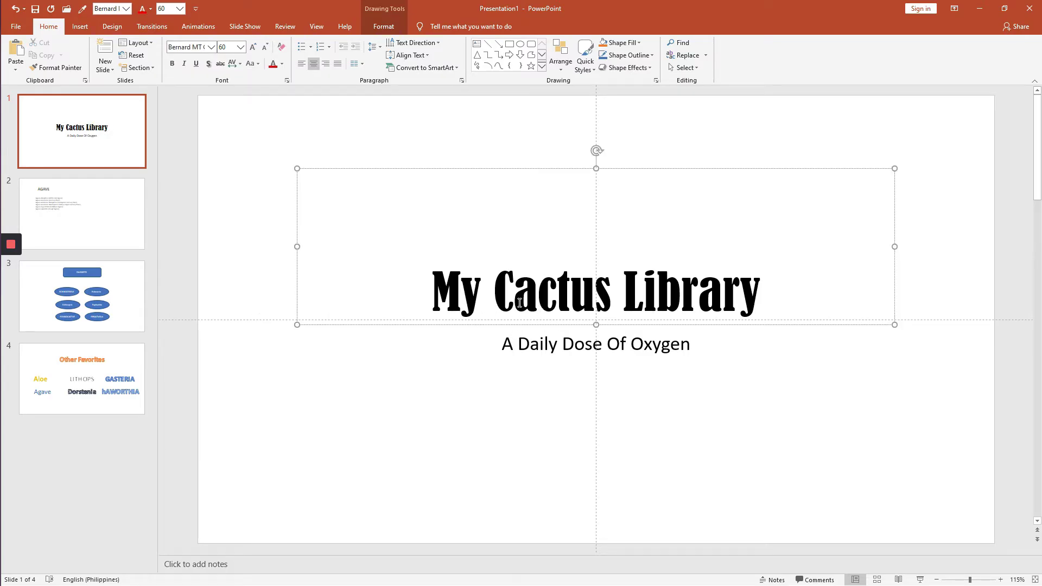
left_click(390, 168)
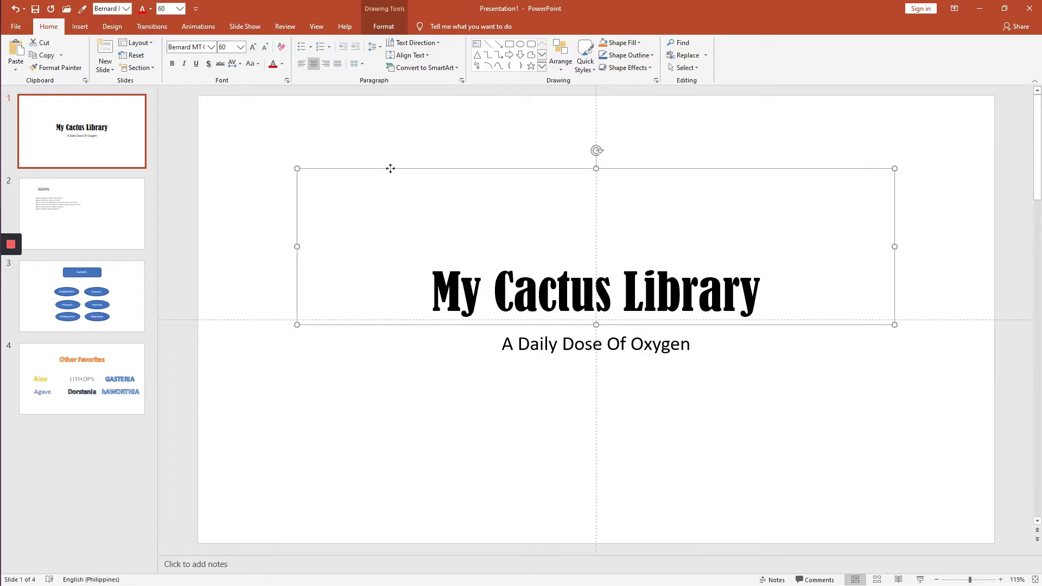
left_click(240, 64)
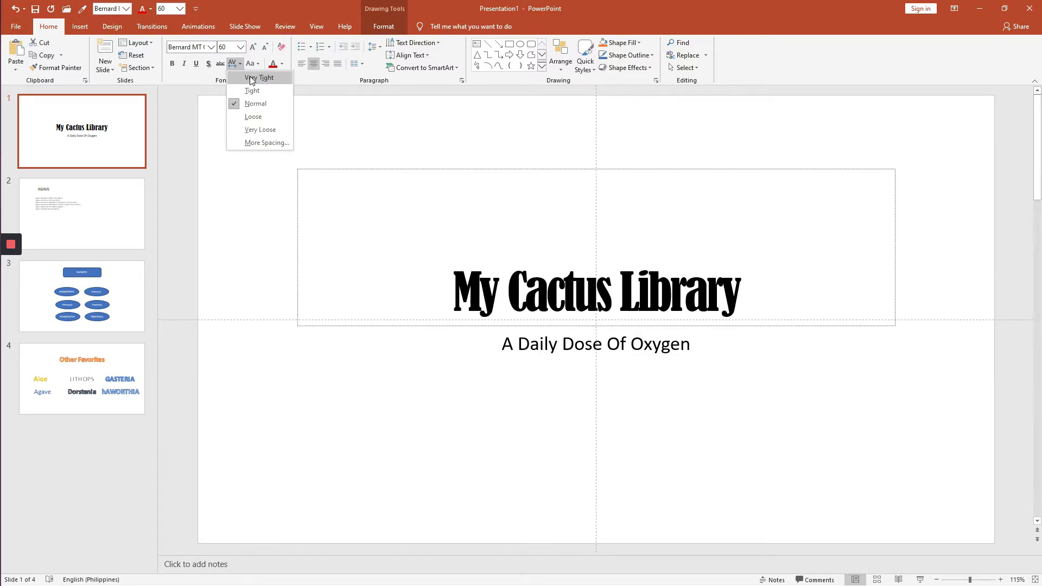
Step: Expand the title's character spacing by 5 pt with kerning at 15 pt, then clear all its formatting
left_click(258, 136)
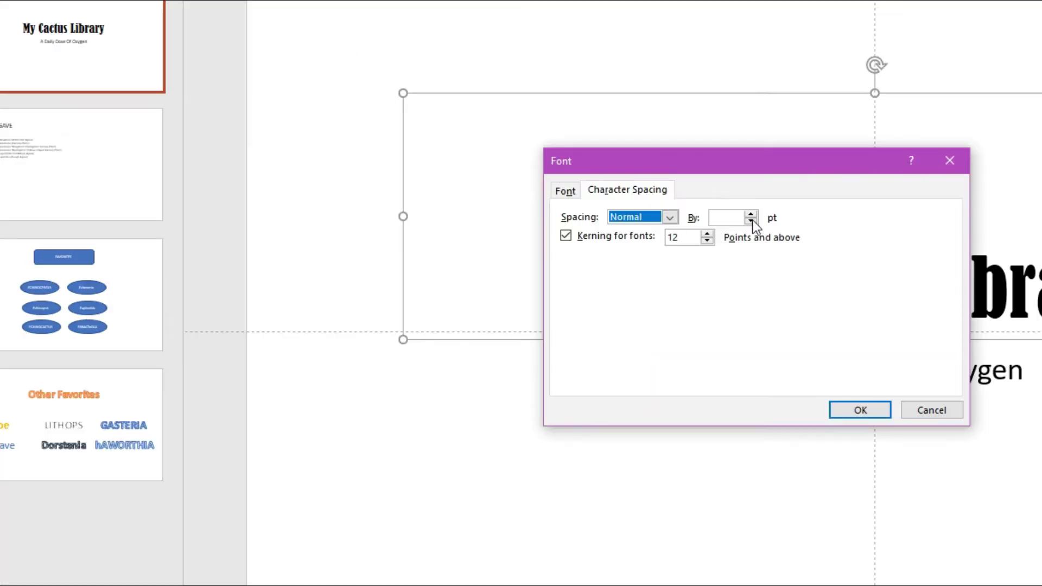
left_click_drag(705, 163, 389, 132)
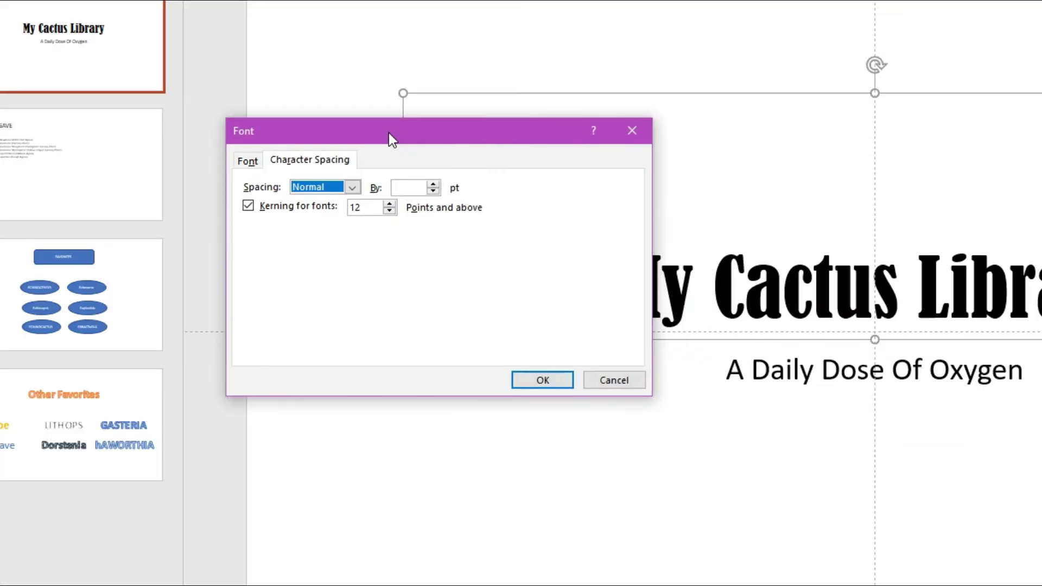
left_click(389, 205)
left_click(389, 205)
left_click(389, 205)
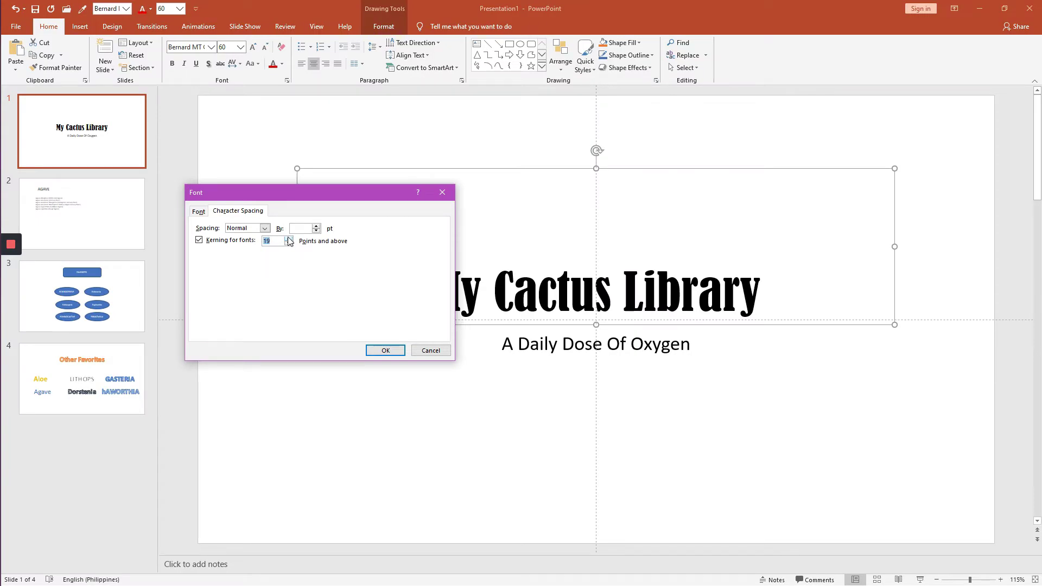
left_click(316, 226)
type("5")
left_click(383, 352)
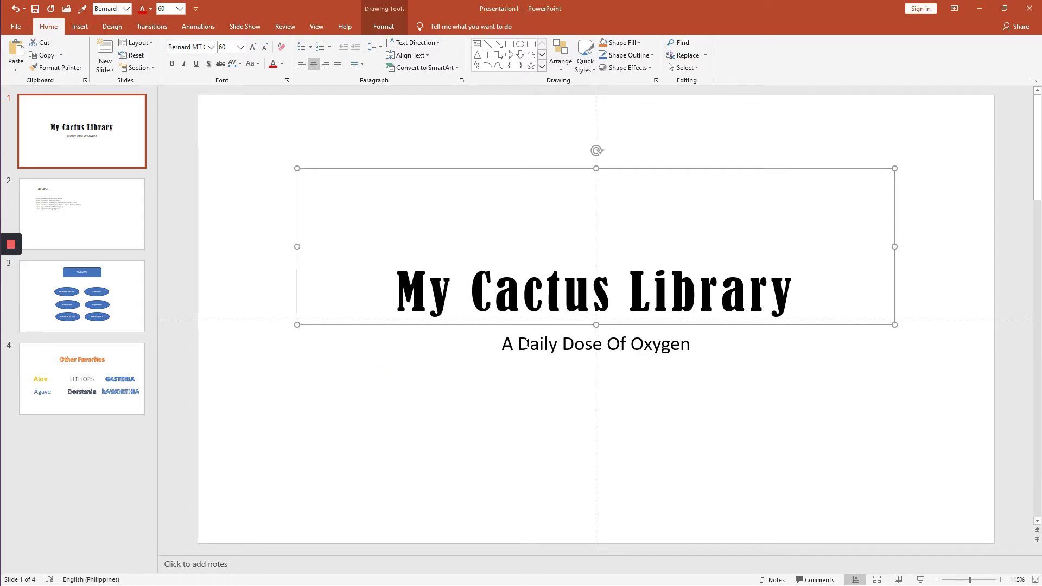
left_click(281, 48)
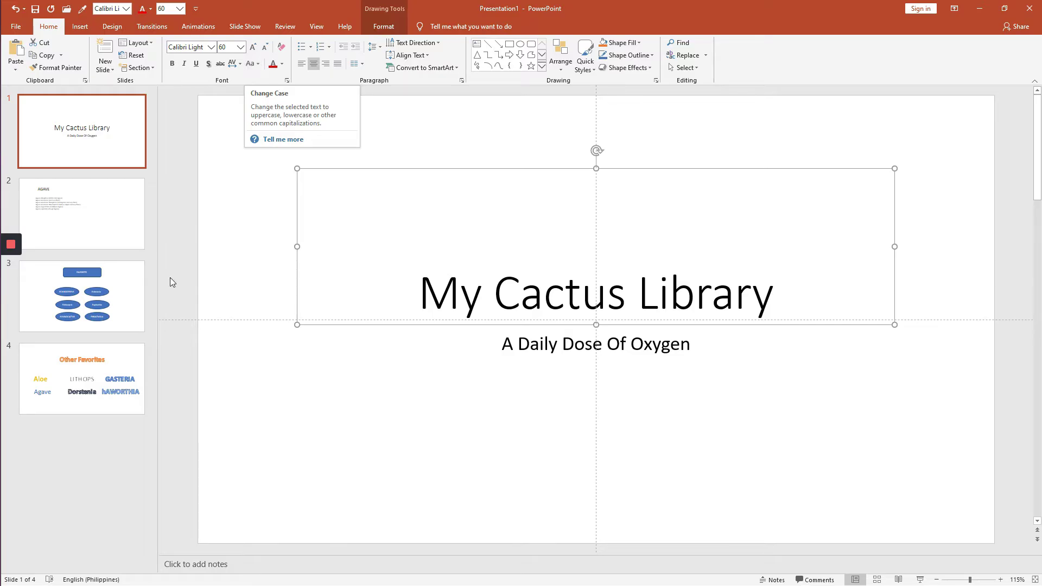
left_click(118, 310)
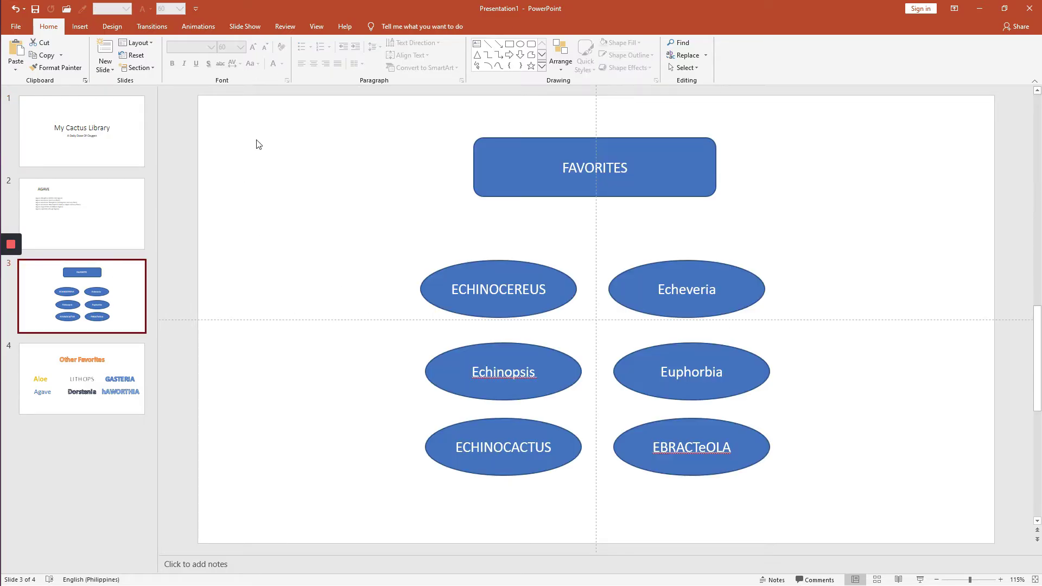
Step: Change the ECHINOCEREUS ellipse text to Echinocereus with Capitalize Each Word
left_click(553, 170)
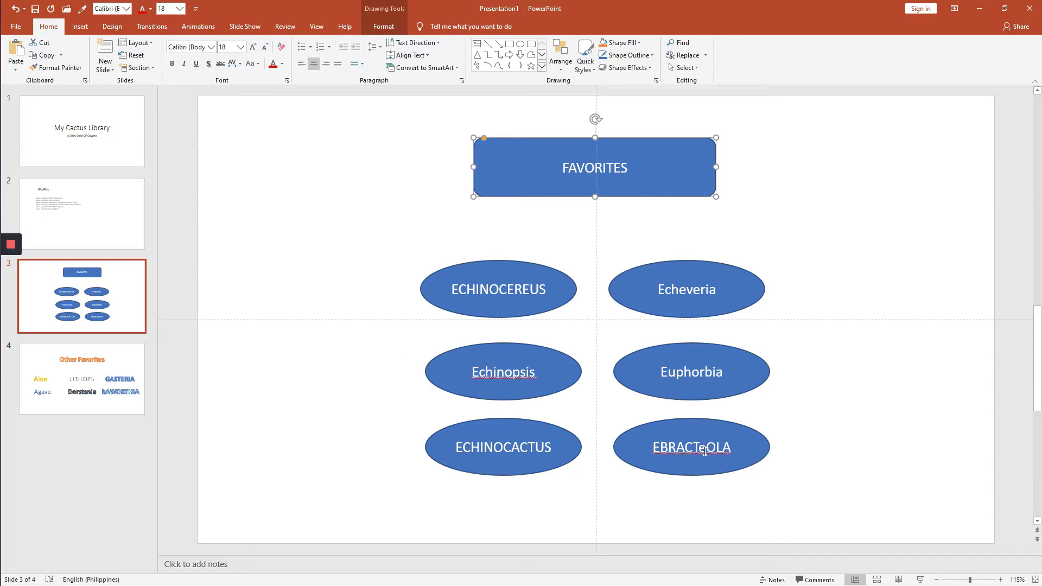
left_click(482, 291)
double_click(482, 292)
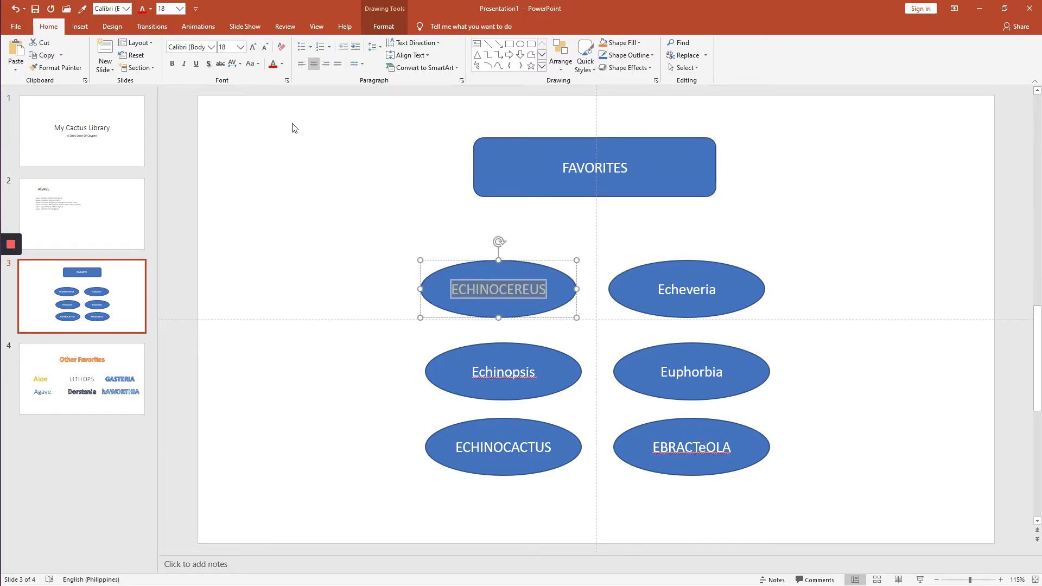
left_click(251, 65)
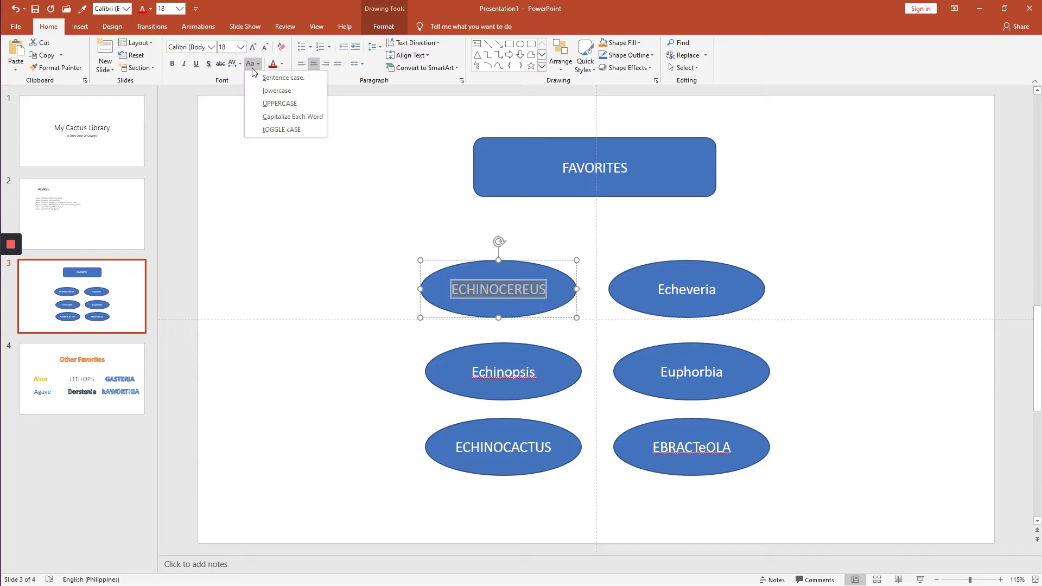
left_click(265, 79)
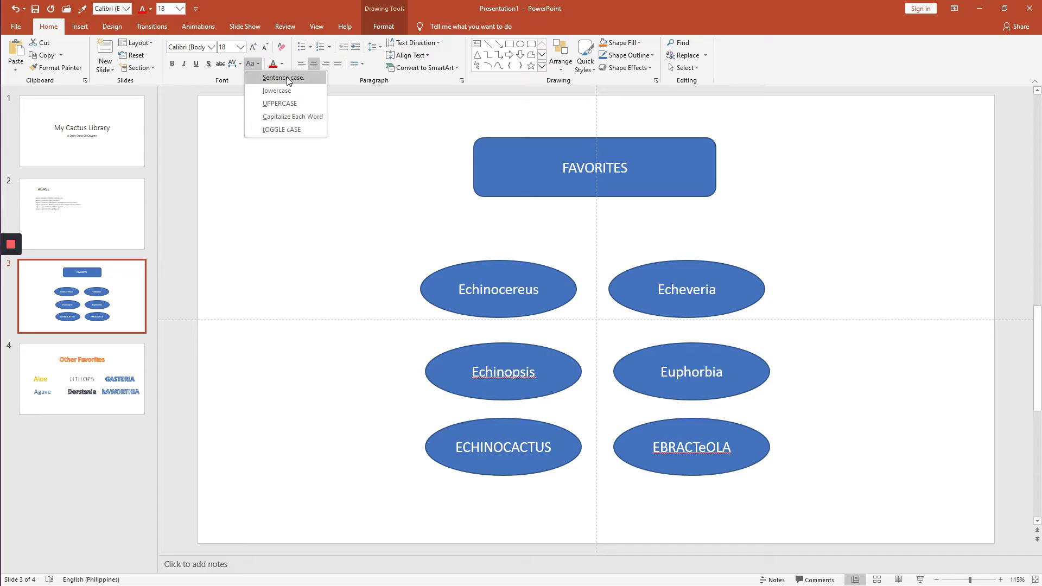
left_click(288, 117)
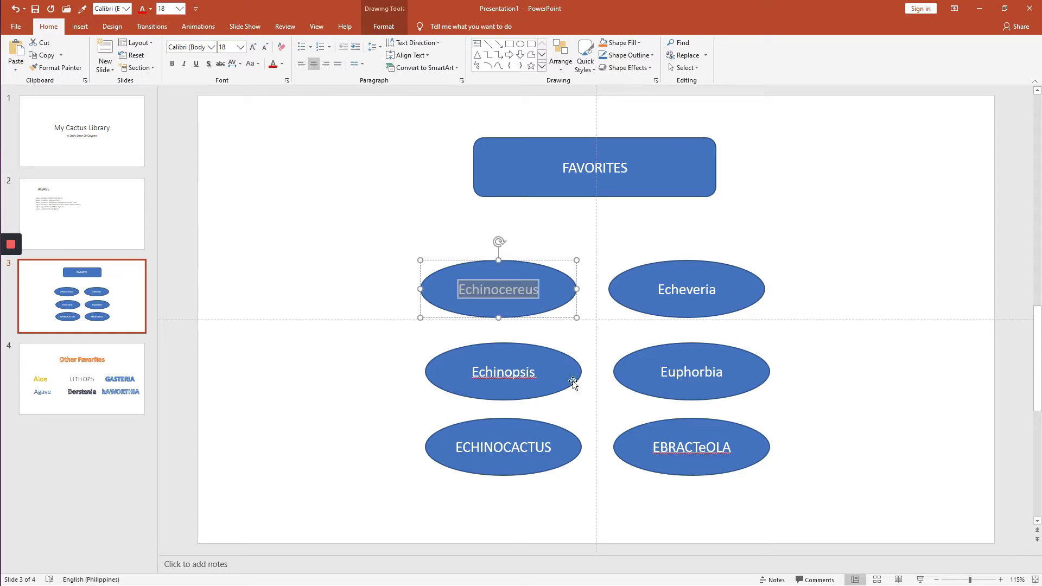
Step: Convert ECHINOCACTUS and EBRACTeOLA to Echinocactus and Ebracteola
left_click(538, 446)
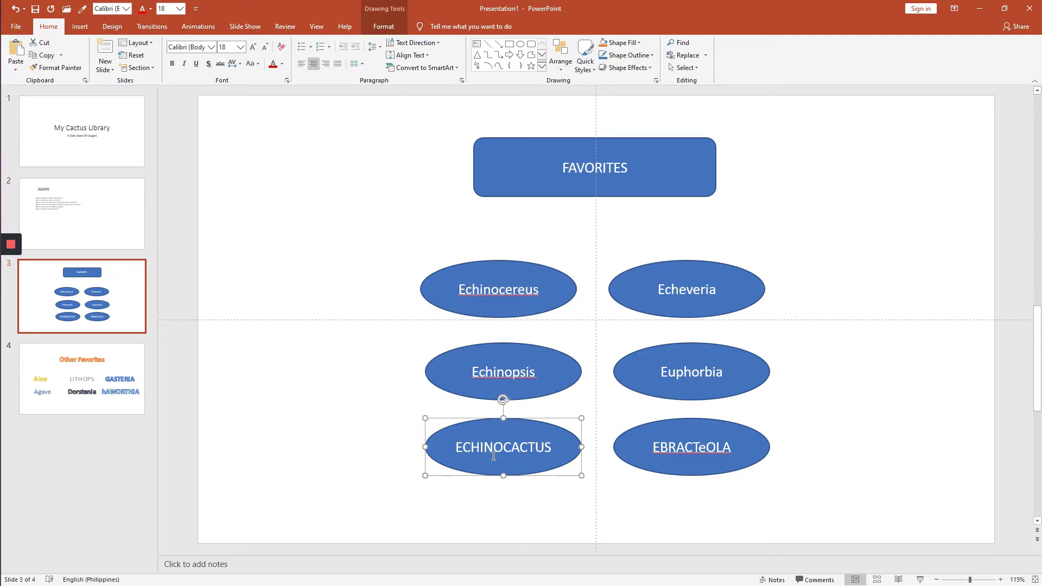
left_click_drag(549, 448, 457, 410)
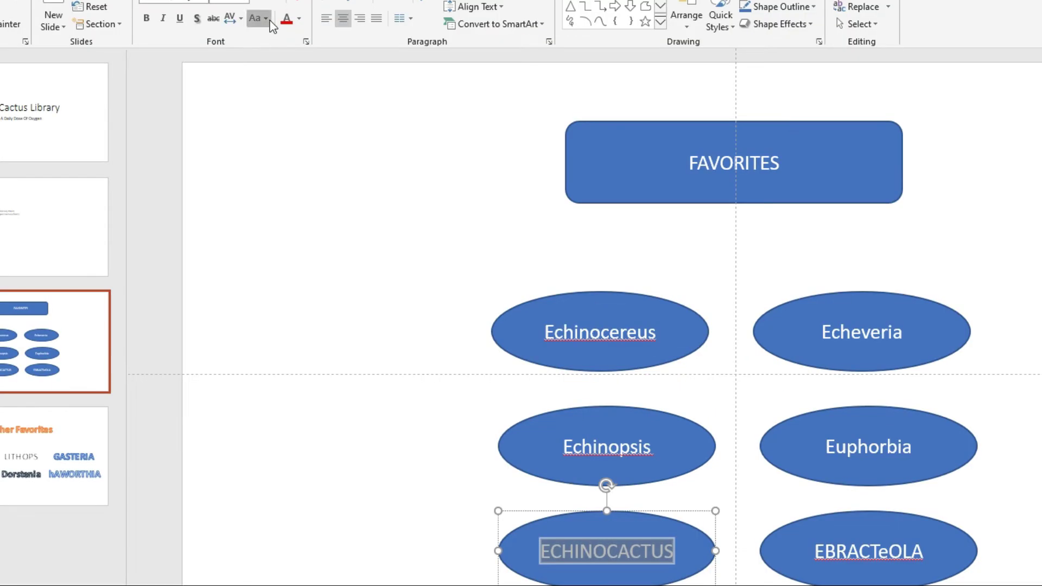
left_click(253, 63)
left_click(282, 91)
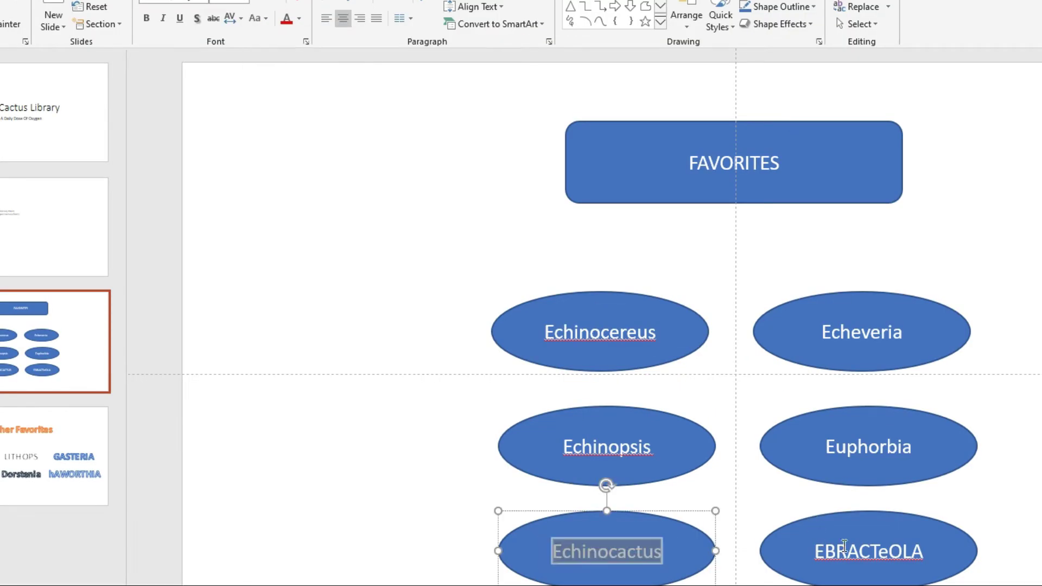
double_click(868, 554)
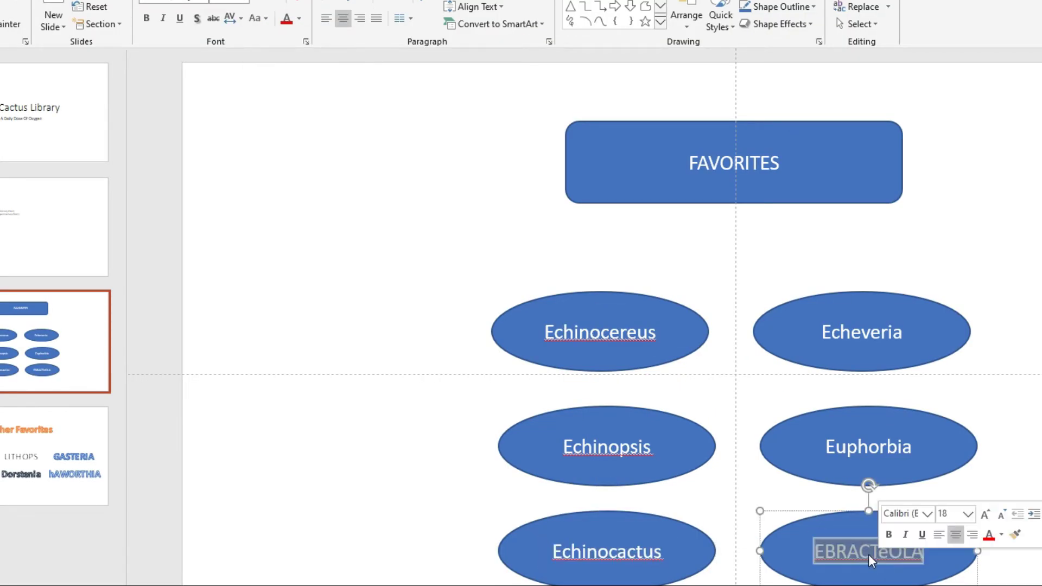
left_click(265, 21)
left_click(288, 56)
left_click(279, 97)
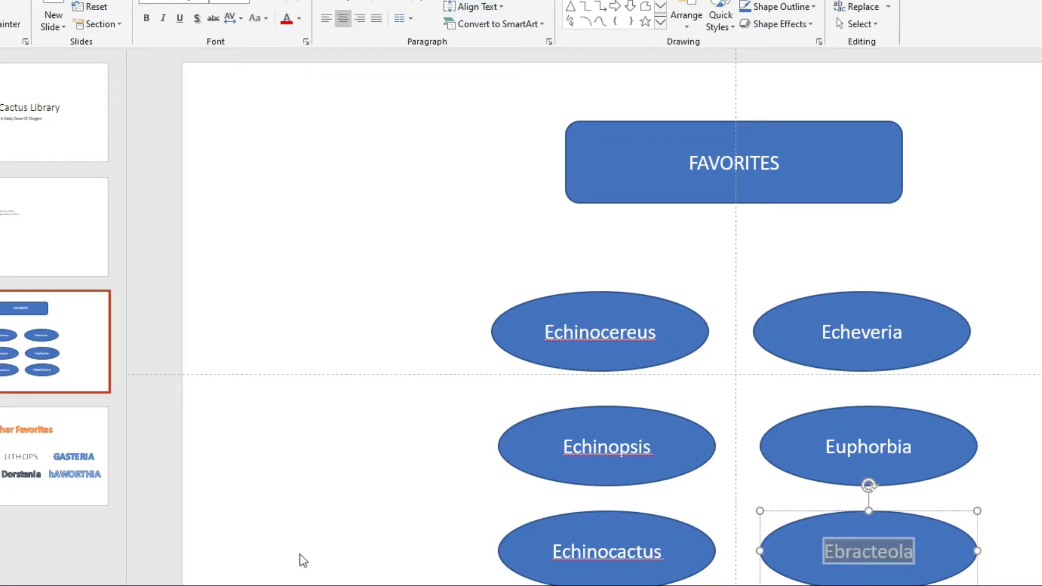
left_click(747, 293)
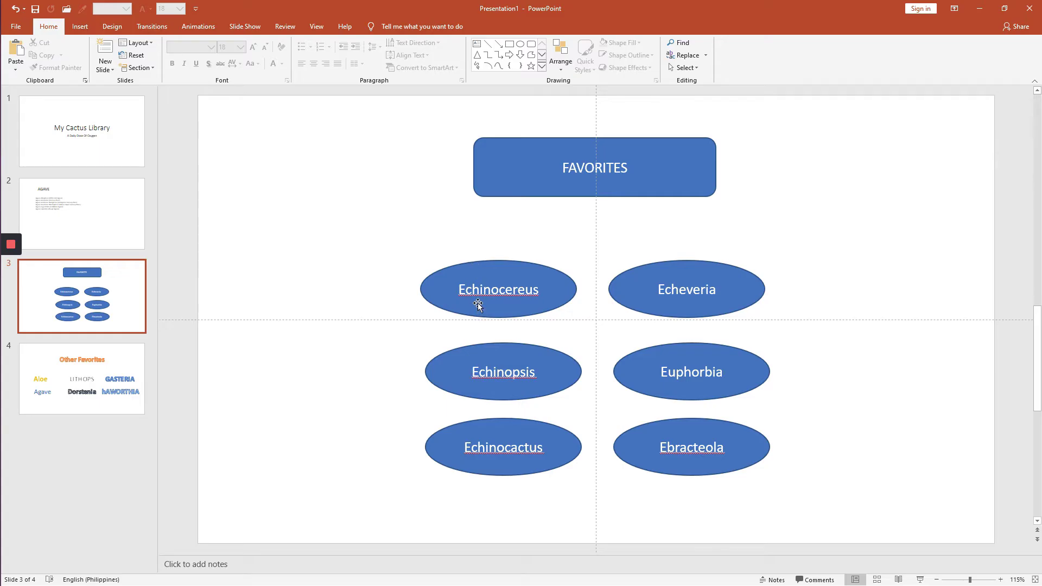
left_click(69, 382)
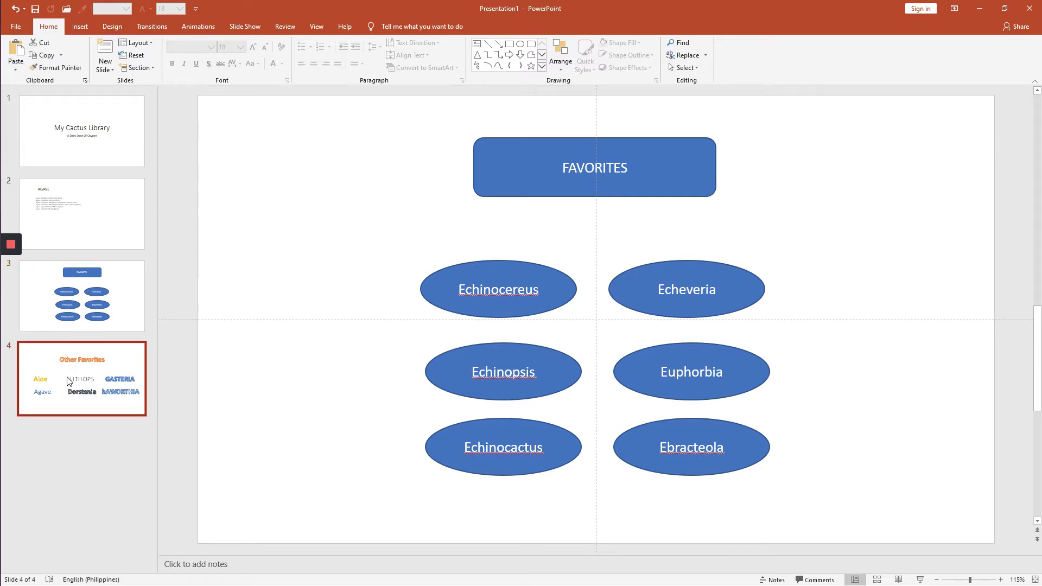
Step: Apply Capitalize Each Word to the three WordArt names, giving Lithops, Gasteria and Haworthia
left_click(568, 320)
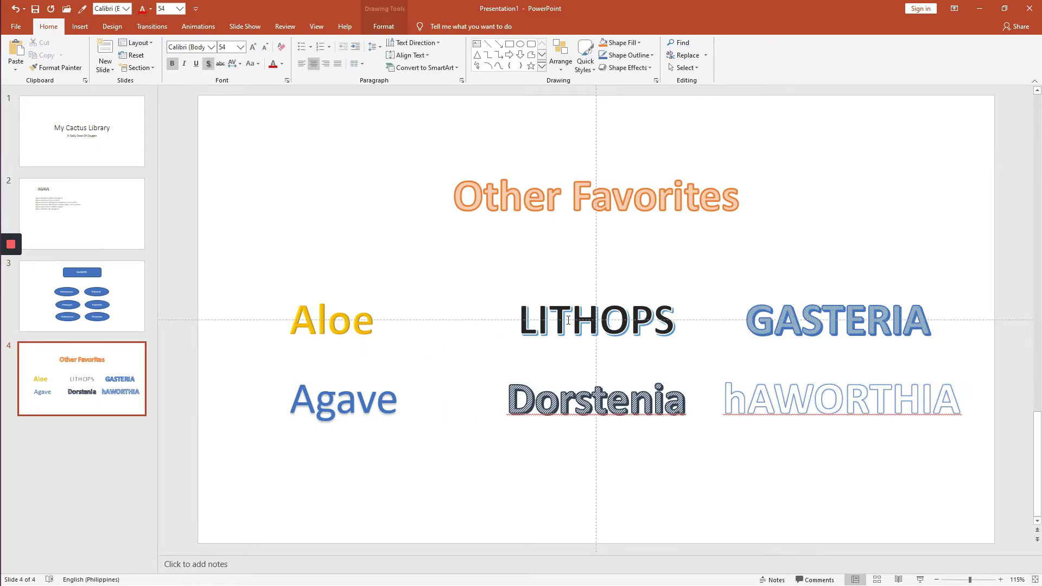
double_click(568, 320)
left_click(251, 63)
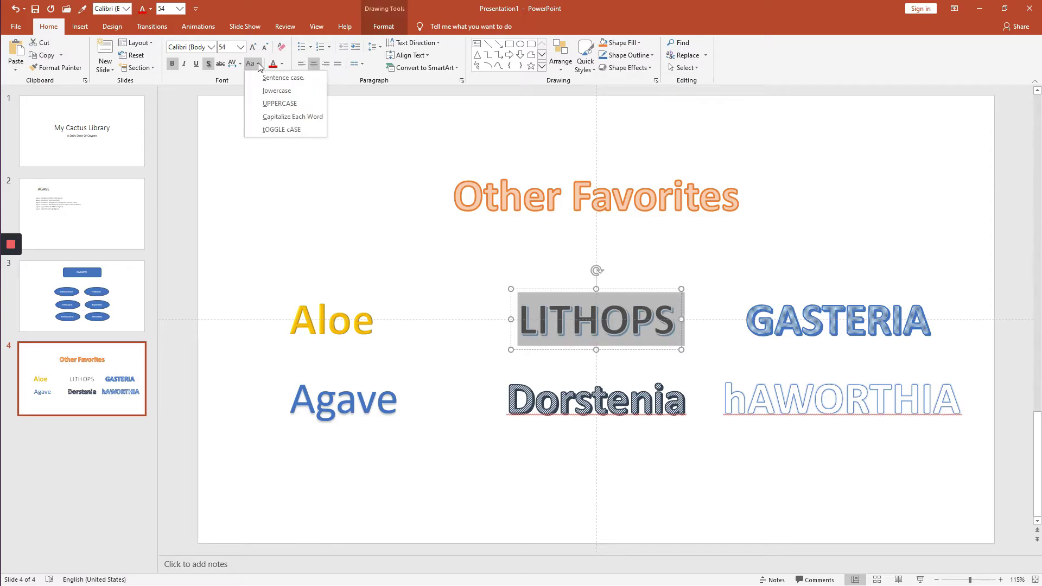
left_click(290, 116)
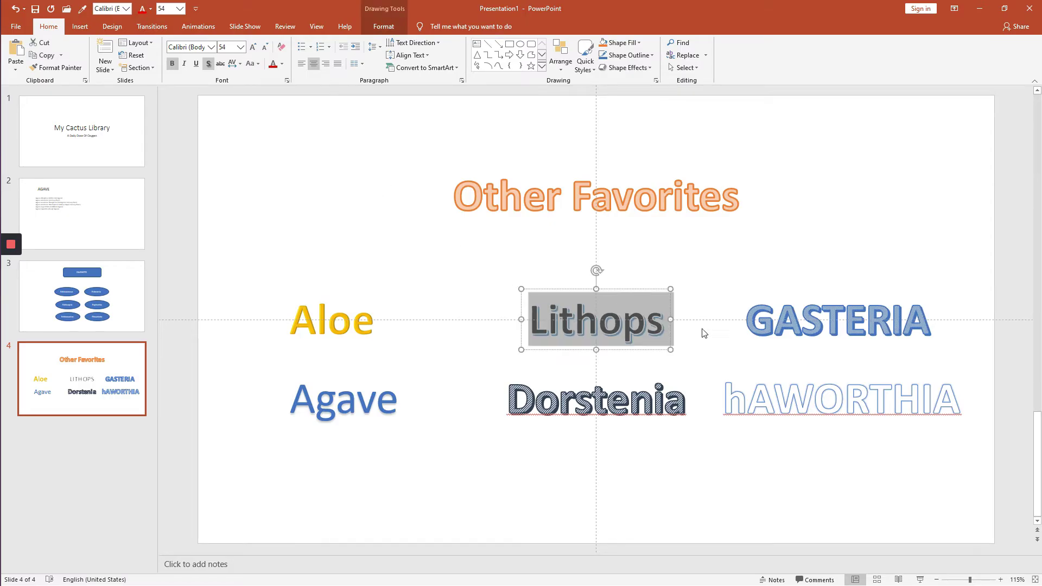
double_click(820, 324)
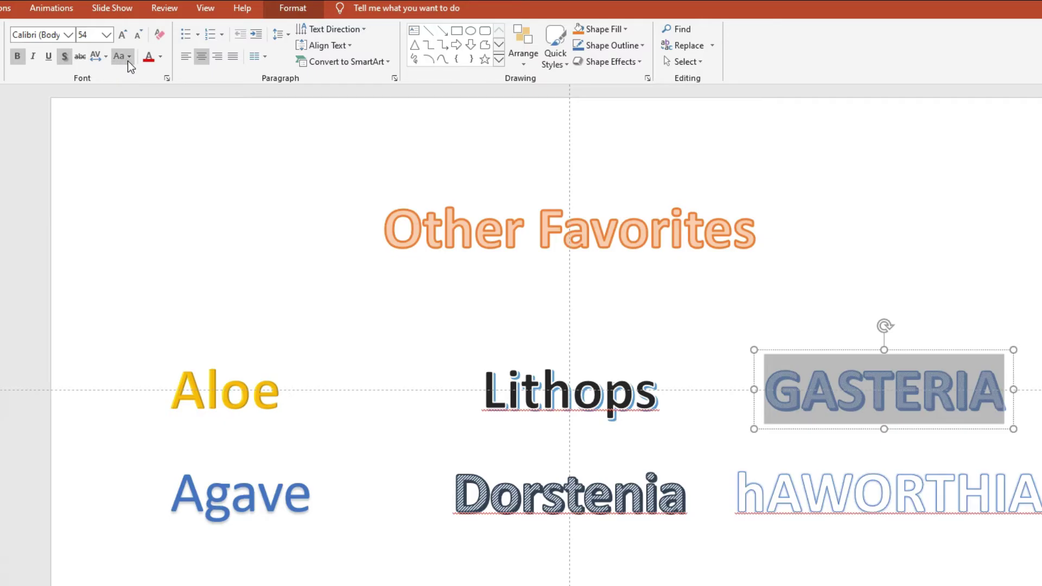
left_click(129, 60)
left_click(158, 122)
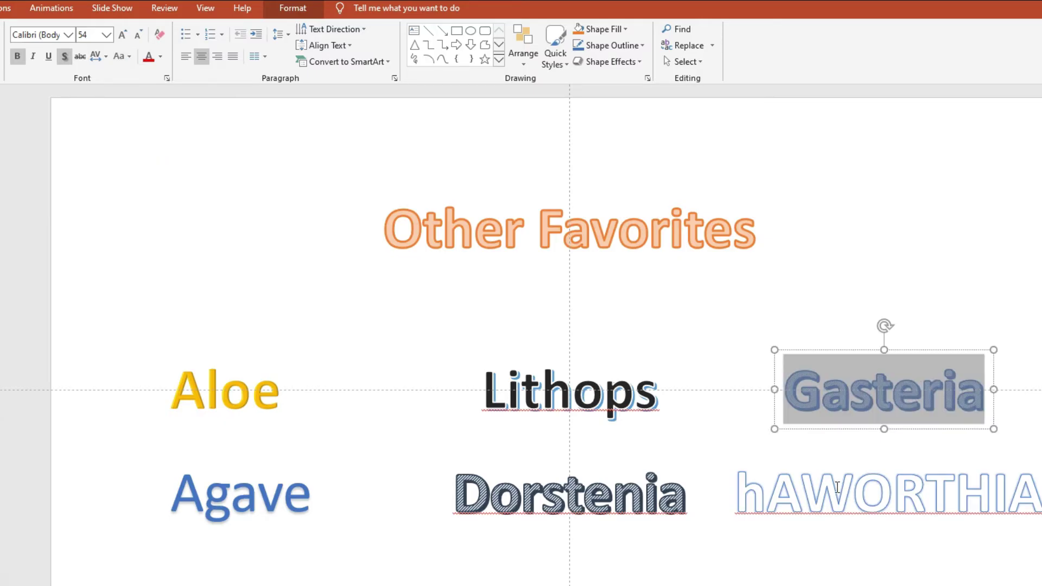
double_click(837, 486)
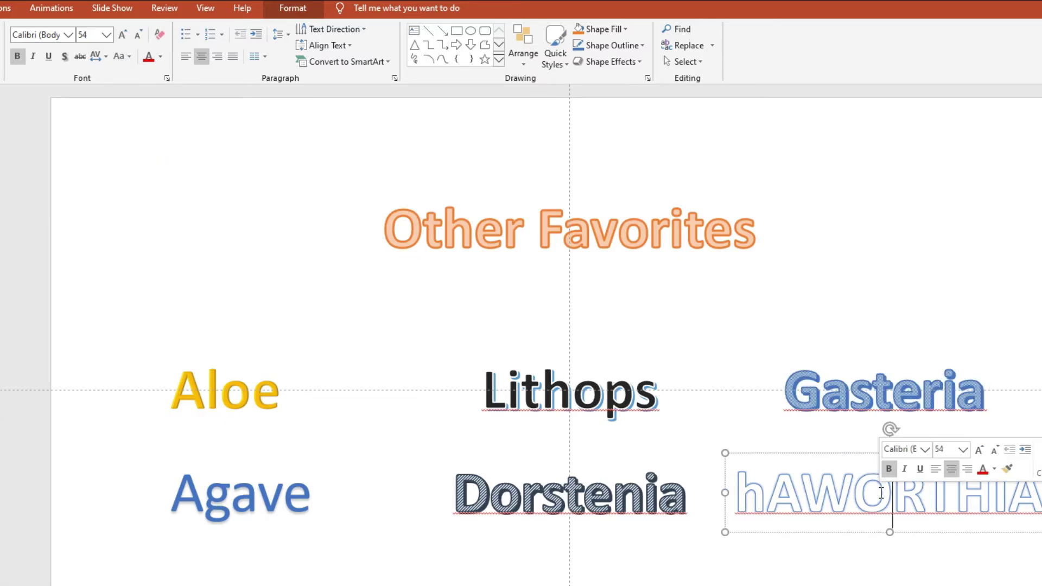
left_click(131, 57)
left_click(157, 125)
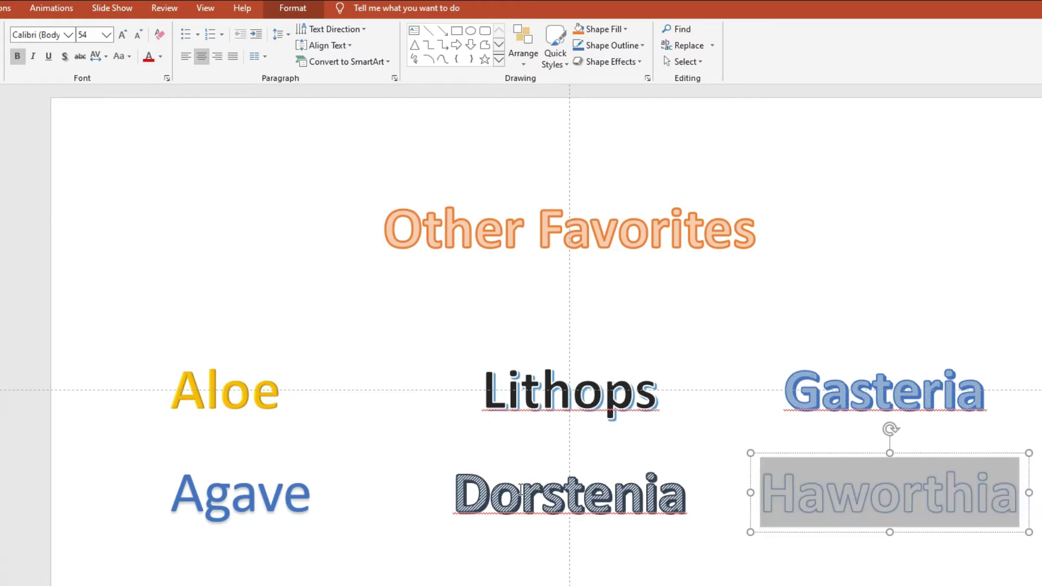
left_click(528, 504)
left_click(806, 168)
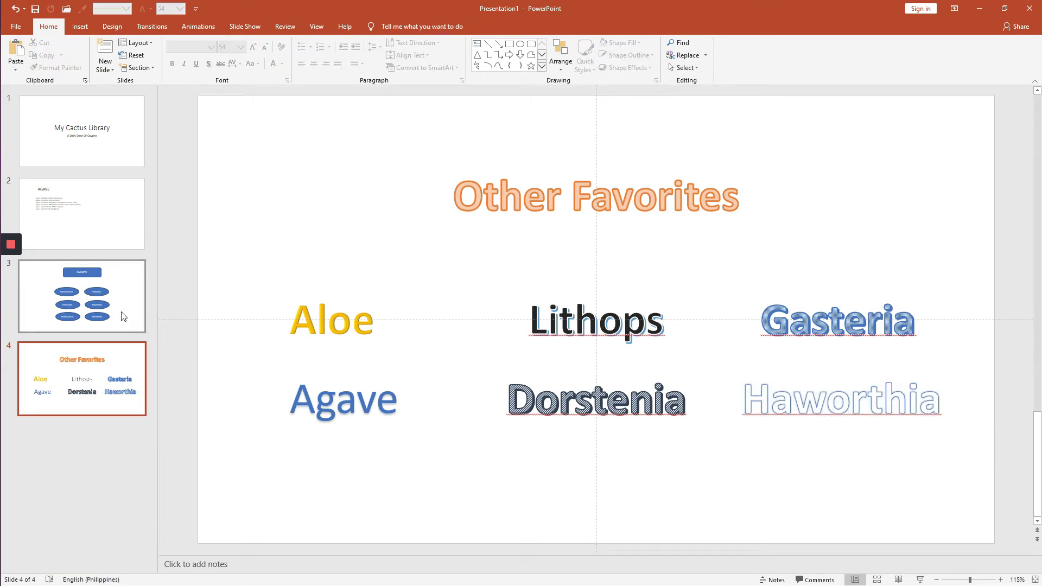
left_click(119, 202)
Step: Check the title slide heading's font colour, then place the insertion point after slide 4
key("Up")
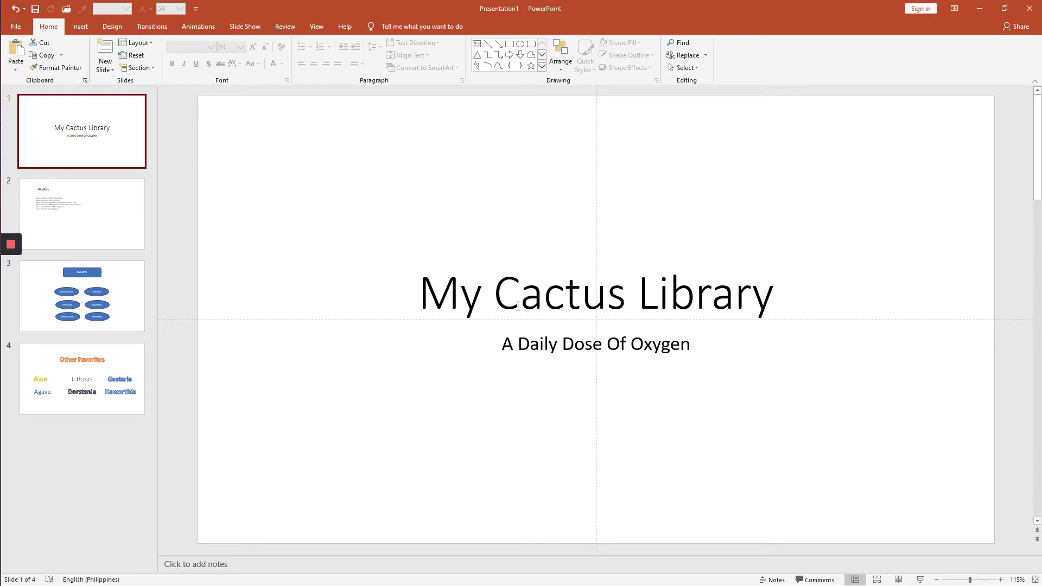
left_click(519, 266)
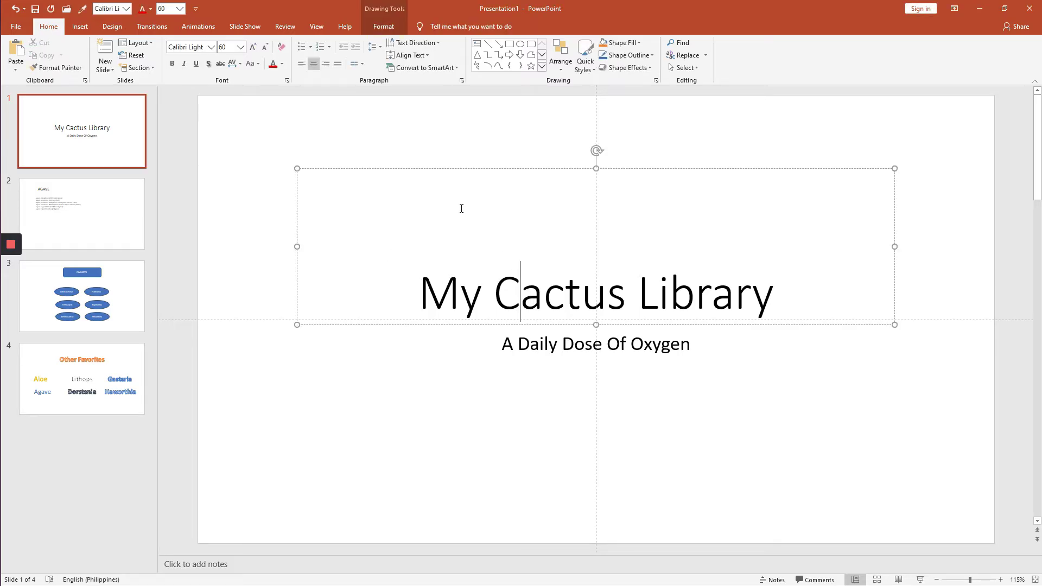
left_click(282, 64)
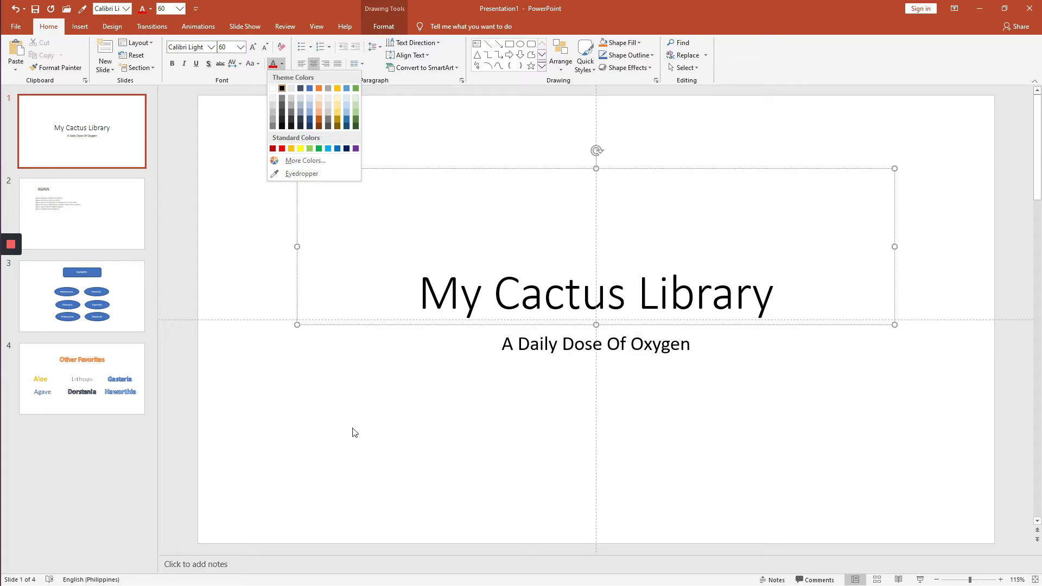
left_click(369, 431)
left_click(510, 455)
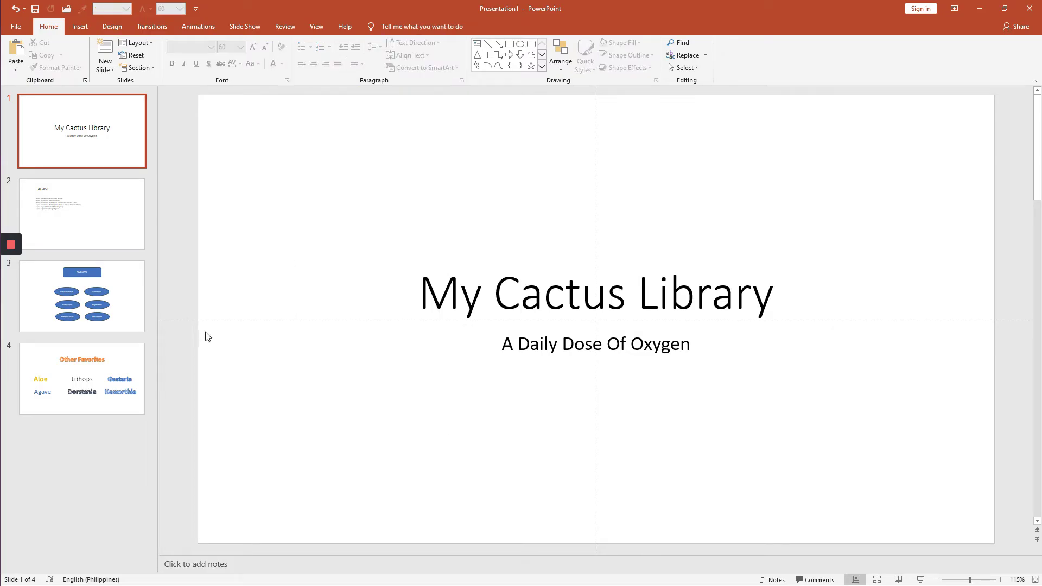
left_click(84, 428)
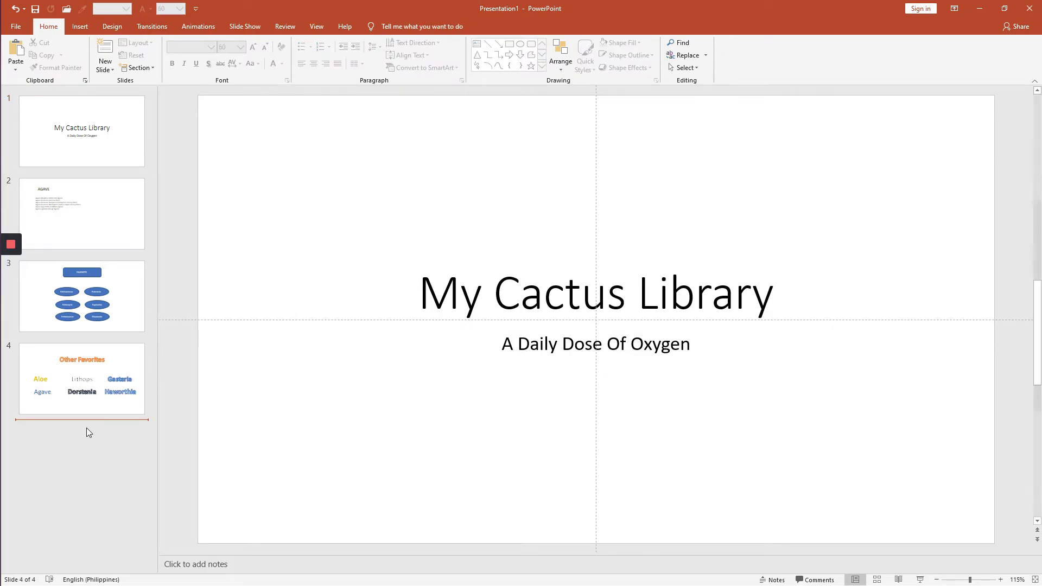
Step: Insert a Title and Content slide 5 and place the Golden Barrel Cactus photo in its placeholder
left_click(84, 33)
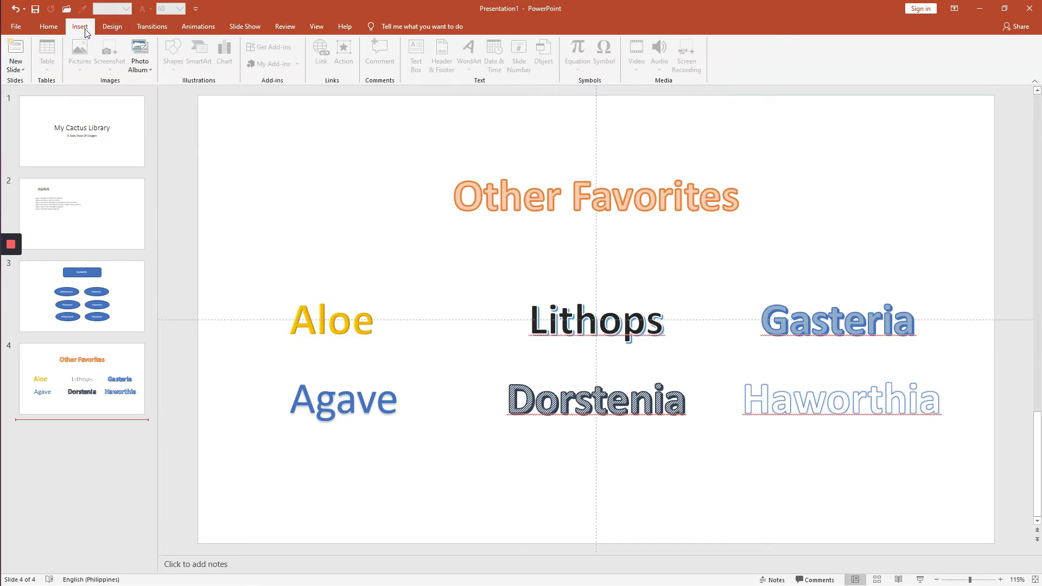
left_click(20, 71)
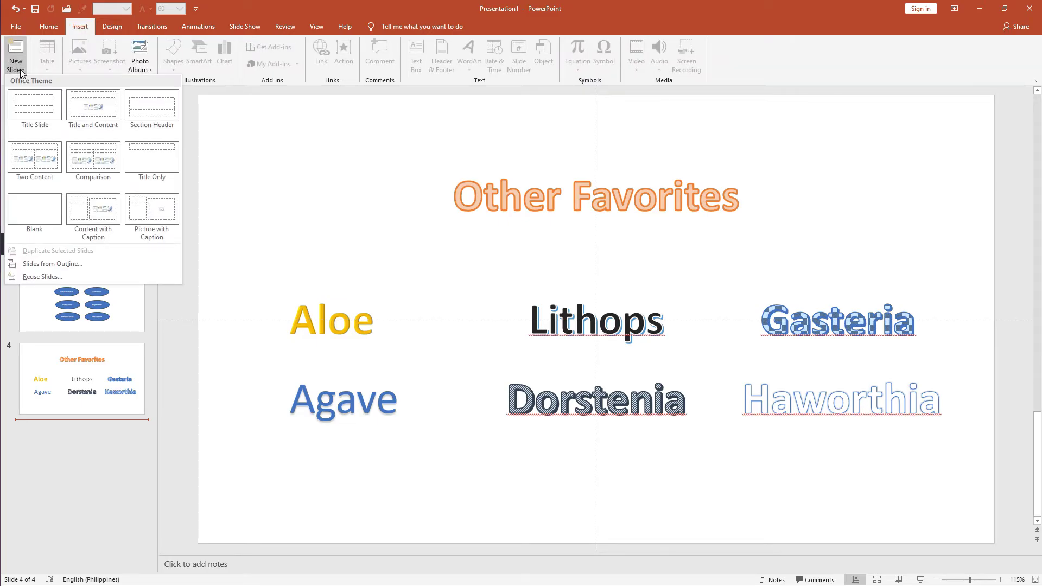
left_click(94, 110)
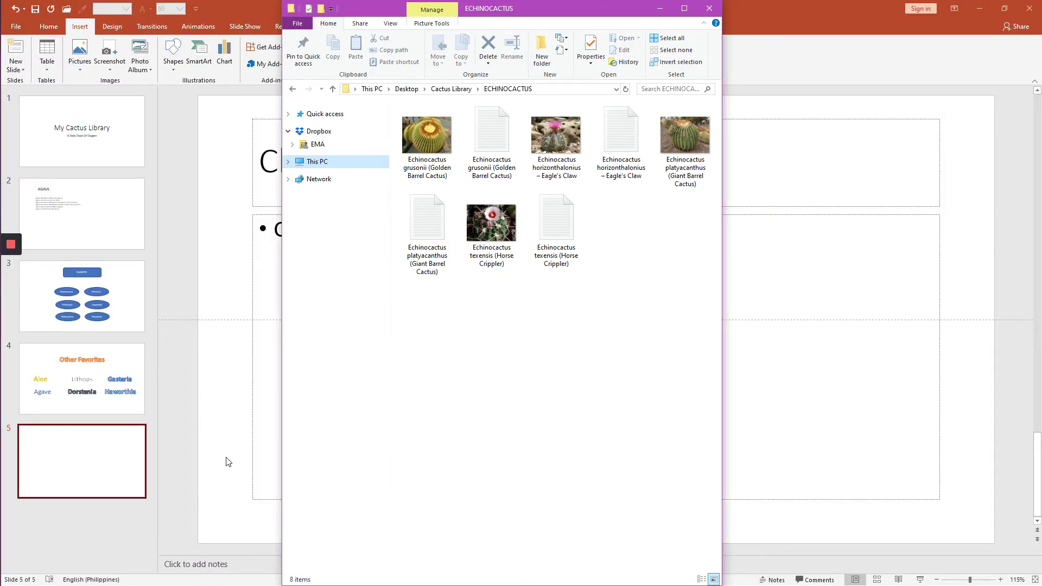
left_click(228, 461)
left_click(567, 368)
left_click(123, 96)
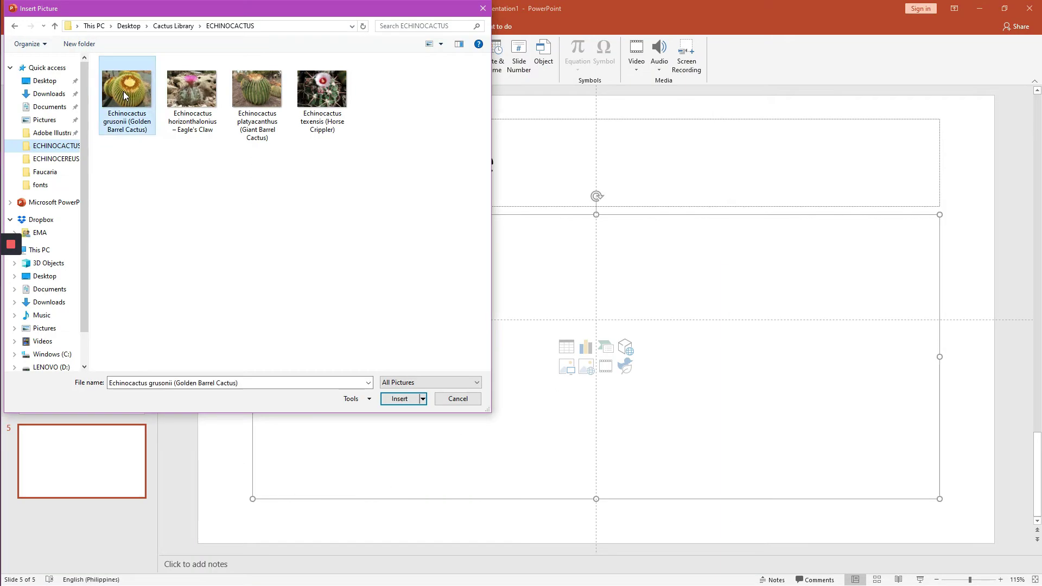
left_click(397, 401)
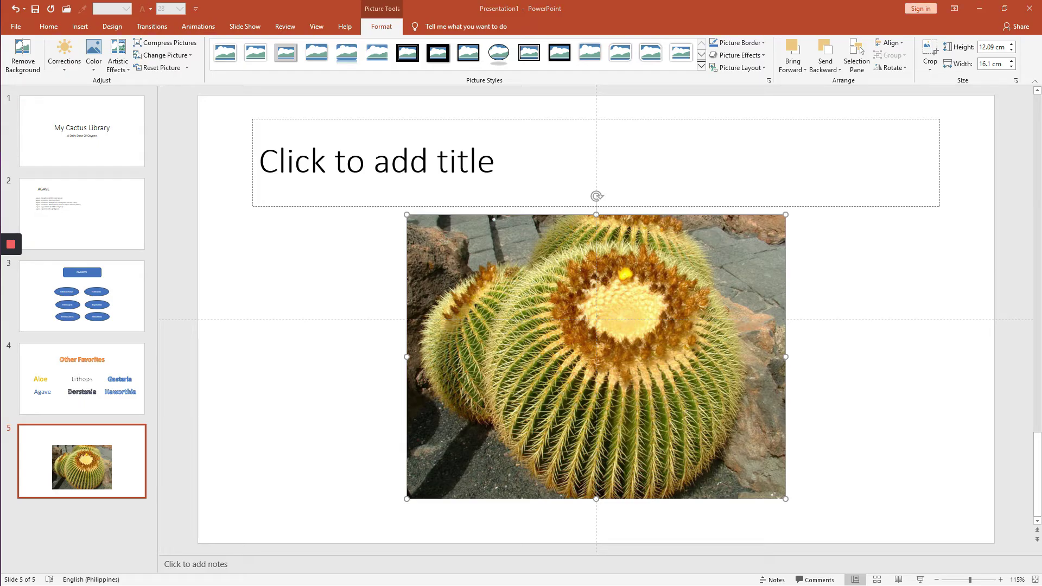
Step: Switch to the ECHINOCACTUS folder window and select the Echinocactus grusonii text file
key("alt+Tab")
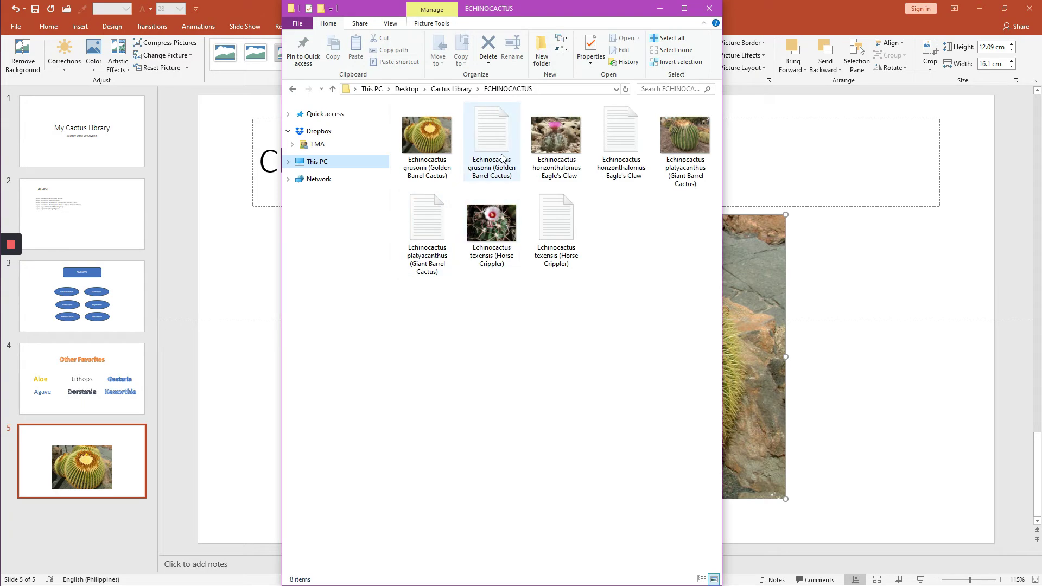
left_click(499, 158)
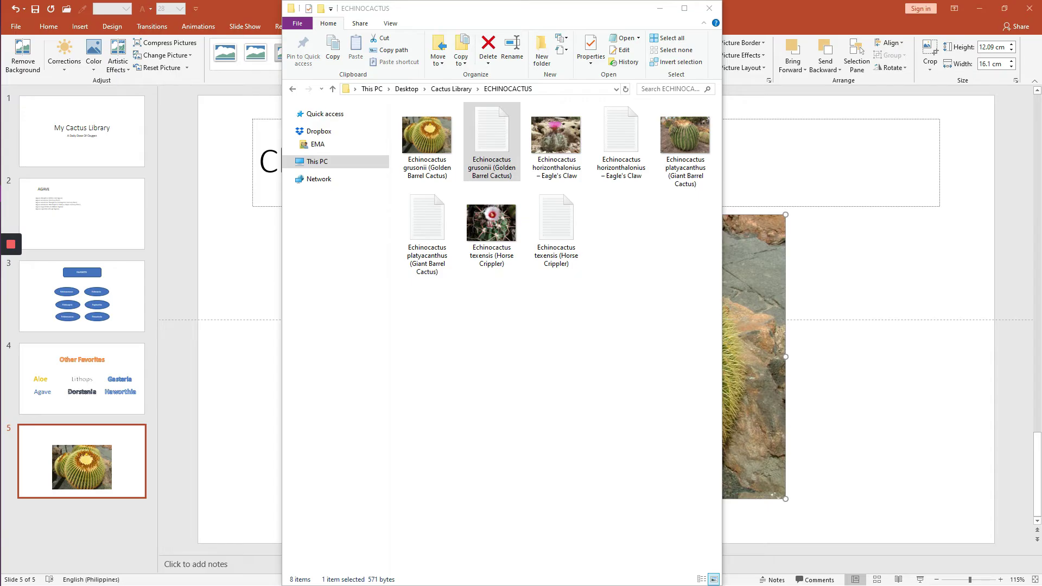
Step: Paste the Common Names heading and the golden barrel's common names into slide 5's title
left_click(268, 169)
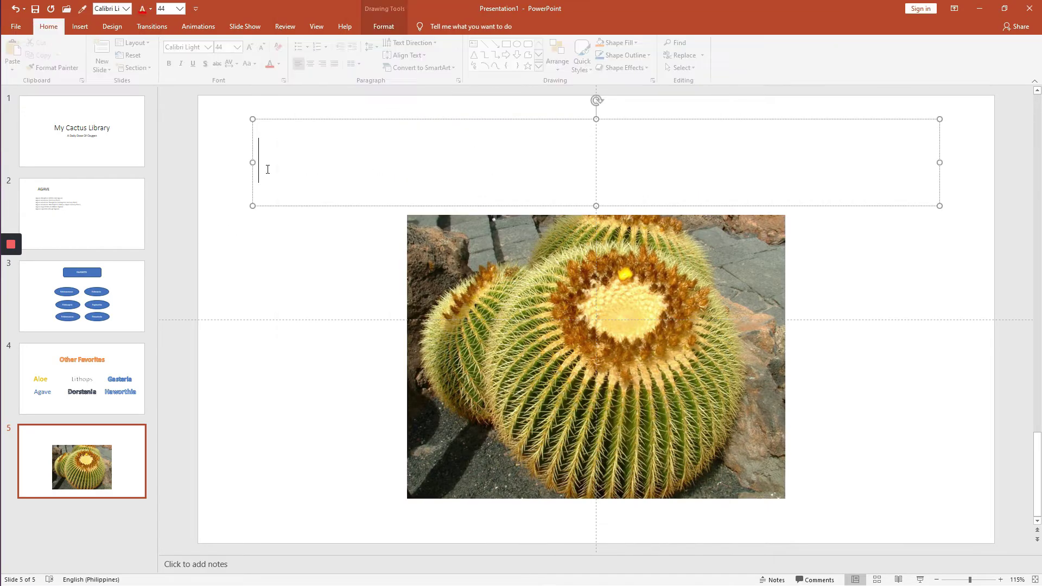
type("Common Names Golden Barrel Cactus, Golden Barrel, Golden Ball Cactus, Golden Ball, Mother-in-Law's Cushion, Mother-in-Law's Seat")
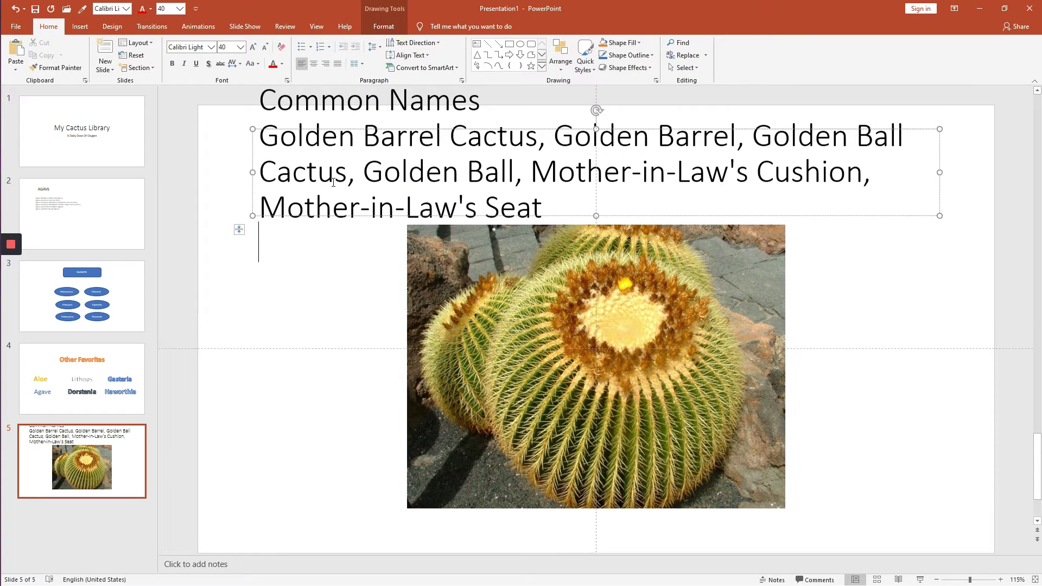
scroll(217, 247, "up", 5)
left_click(71, 454)
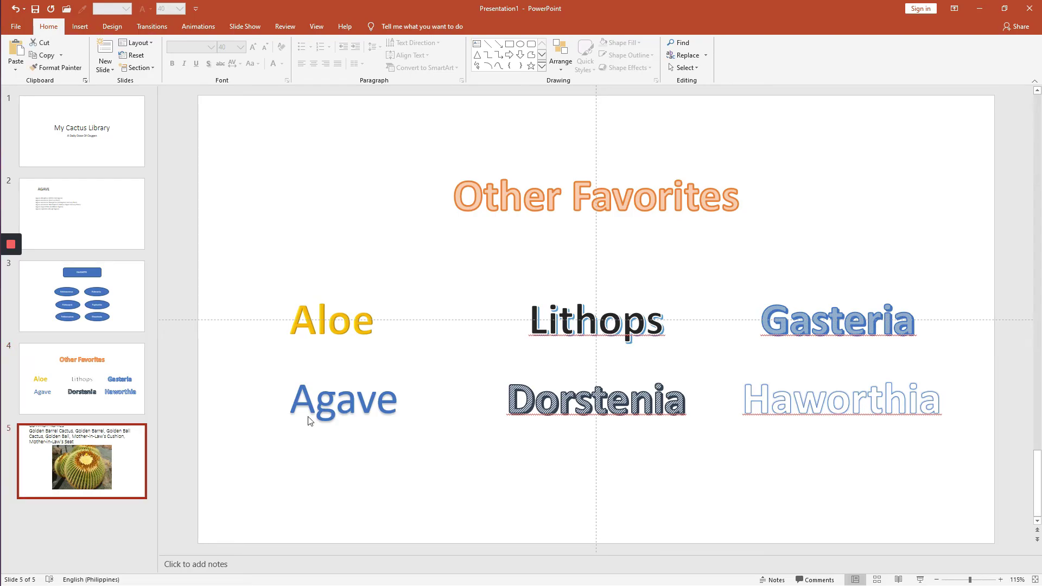
left_click(435, 133)
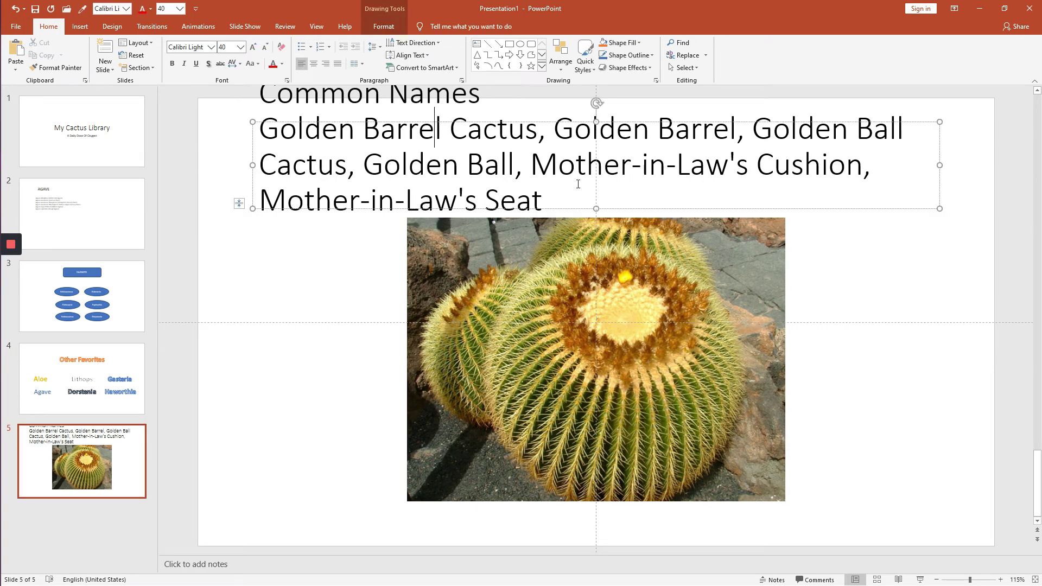
left_click_drag(274, 199, 542, 200)
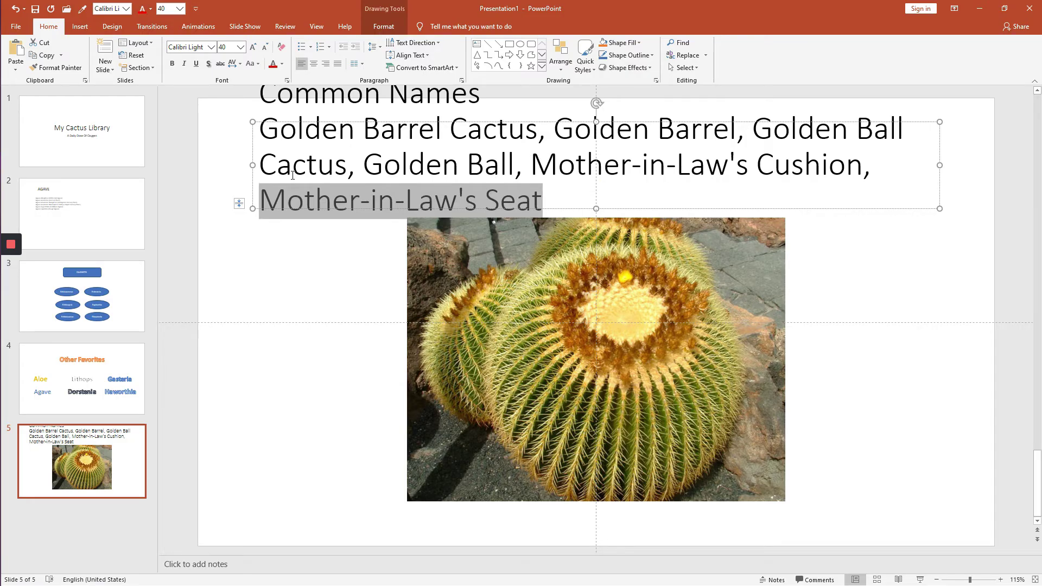
left_click(287, 214)
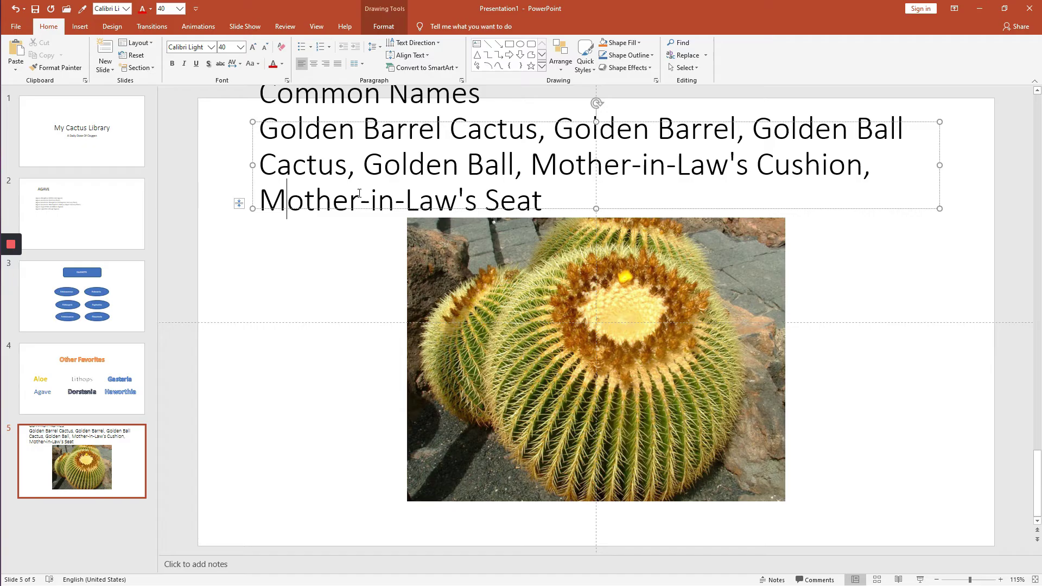
Step: Set the common names list to 24 pt and delete the empty last line
left_click(267, 125)
left_click_drag(267, 126, 621, 309)
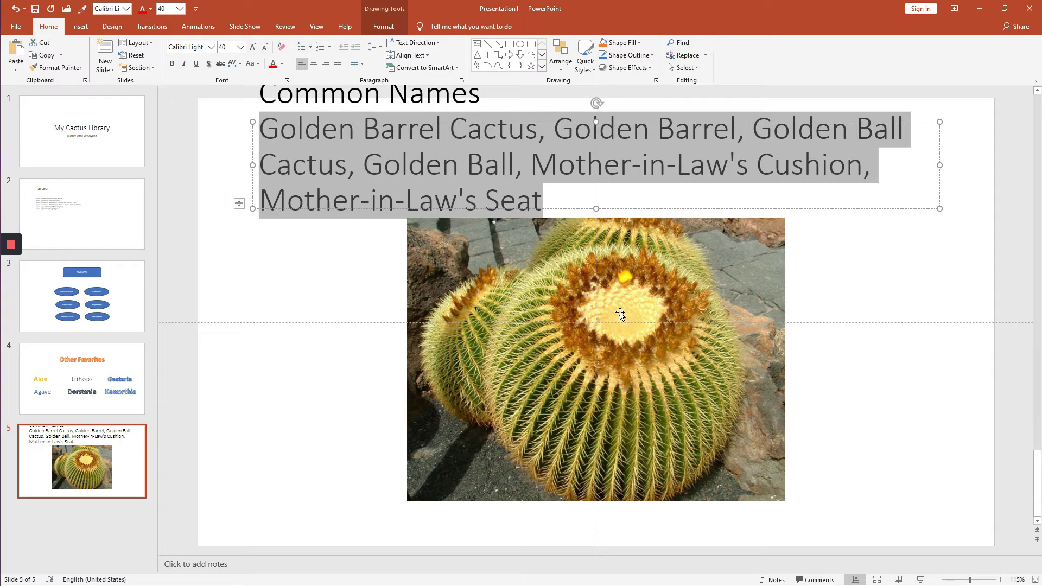
left_click(240, 47)
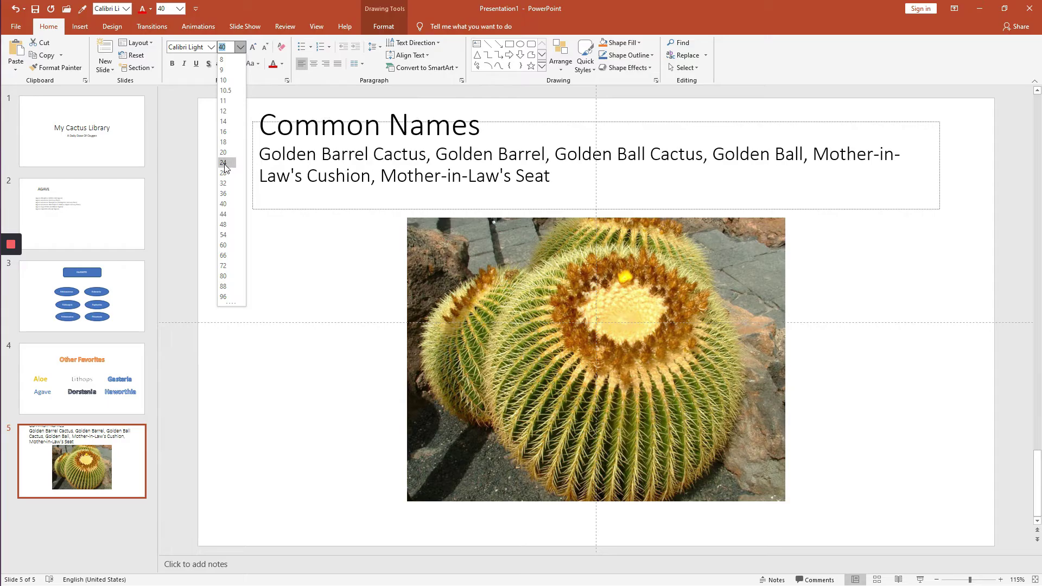
left_click(224, 163)
left_click(379, 198)
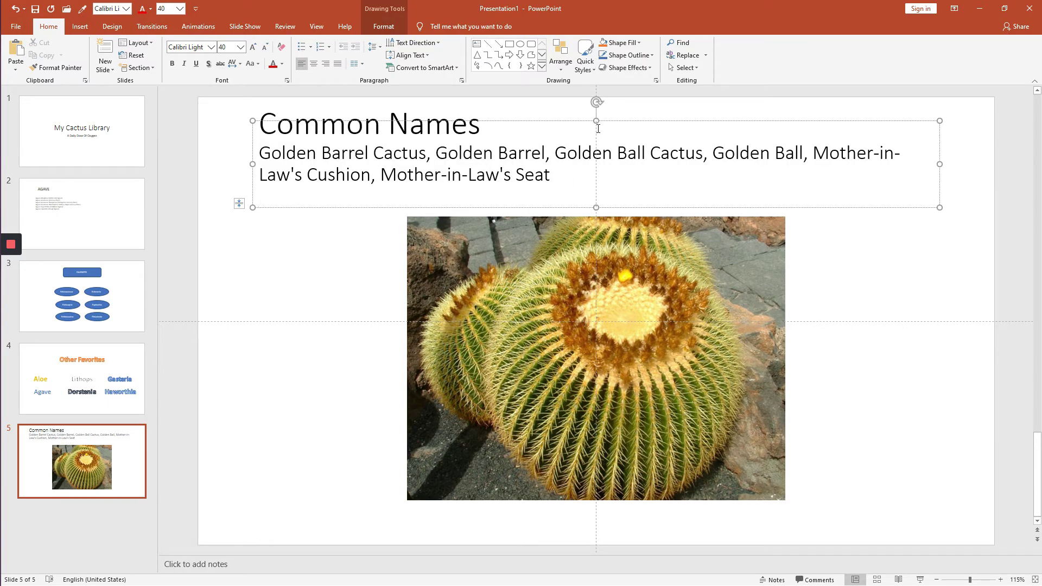
key("BackSpace")
key("Escape")
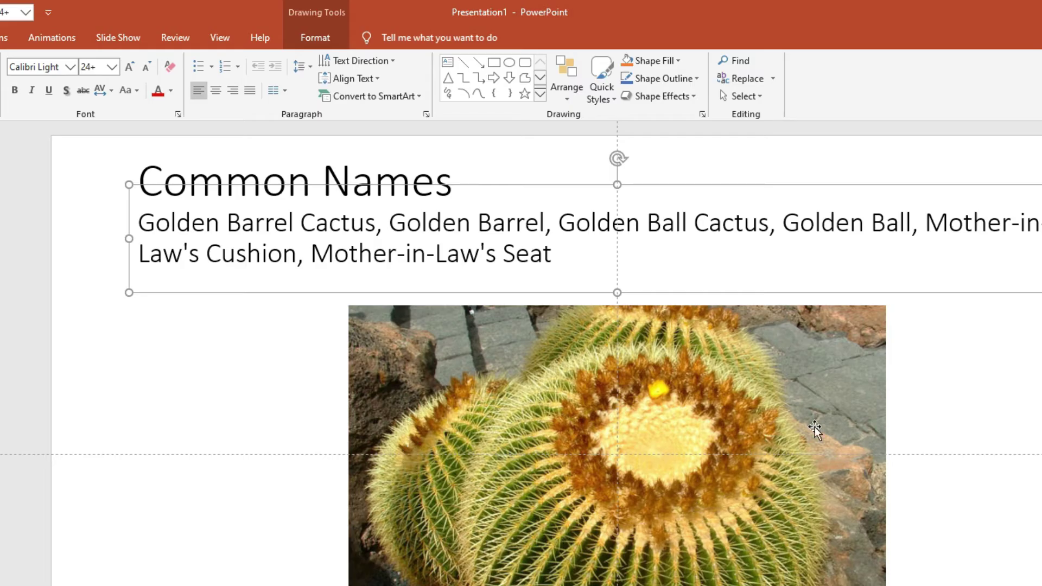
Step: Colour slide 5's title text with brown sampled by eyedropper from the cactus centre
left_click(172, 93)
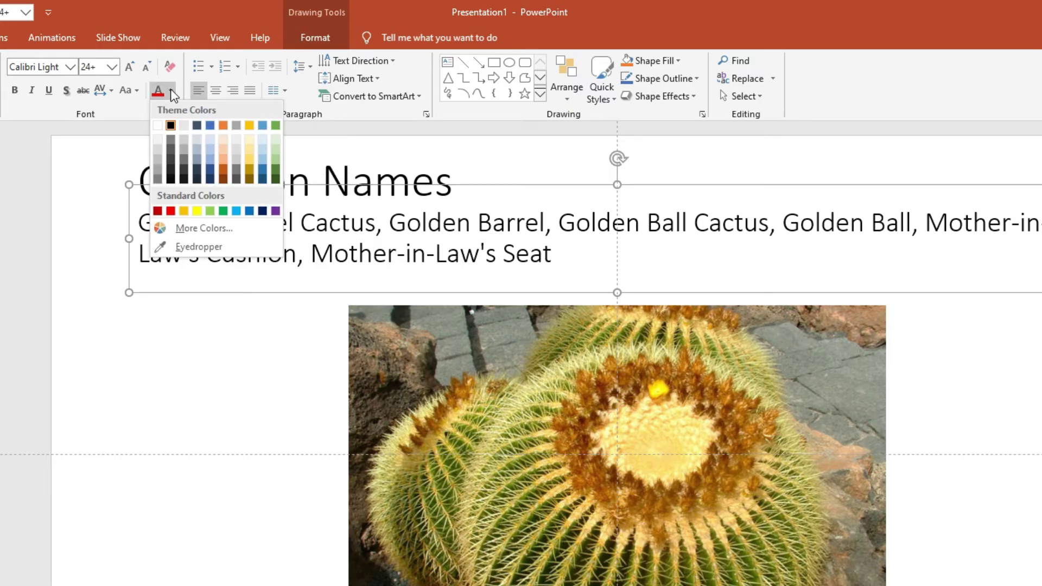
left_click(179, 248)
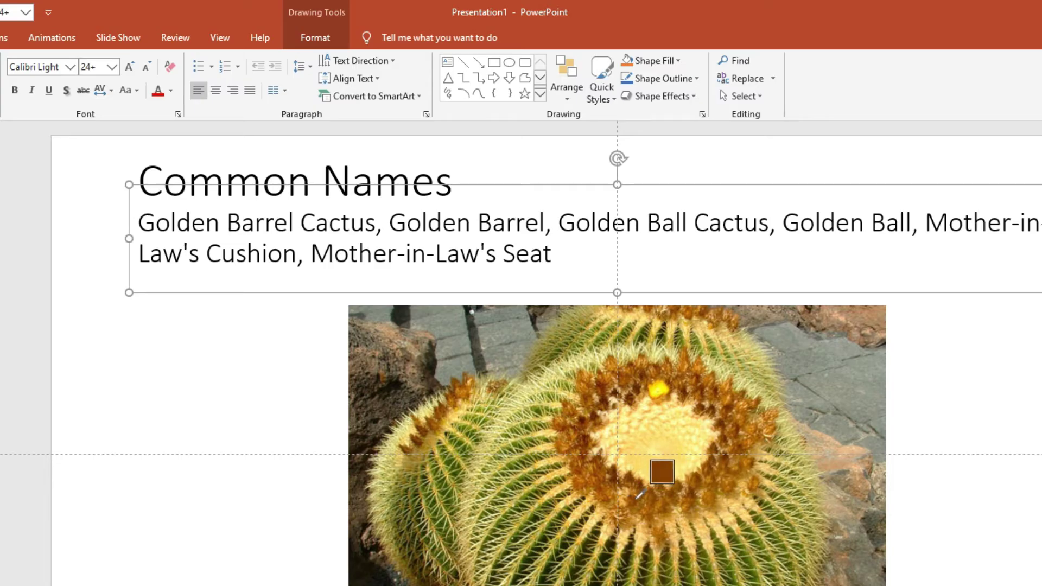
left_click(639, 494)
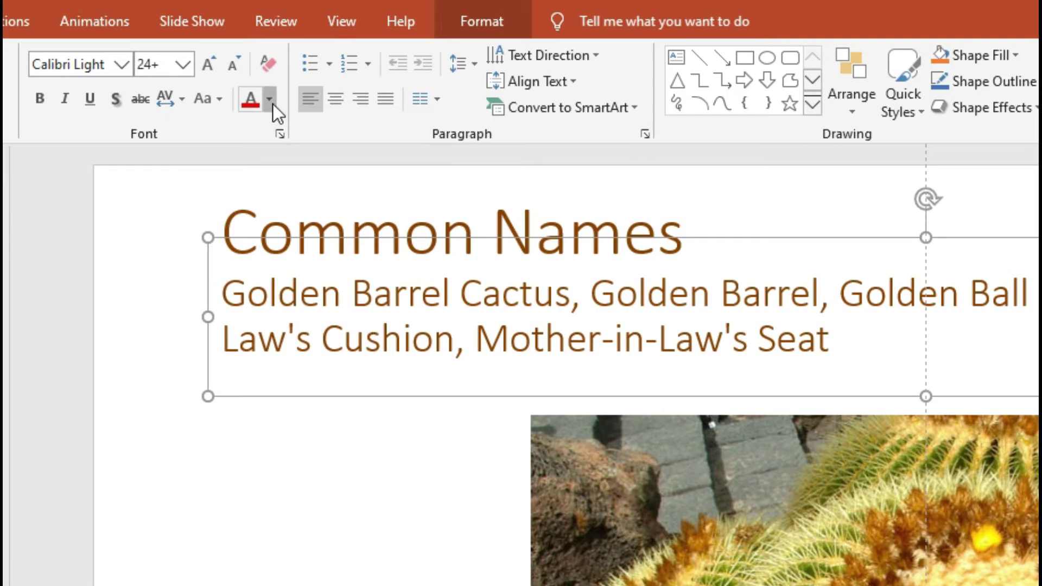
left_click(282, 65)
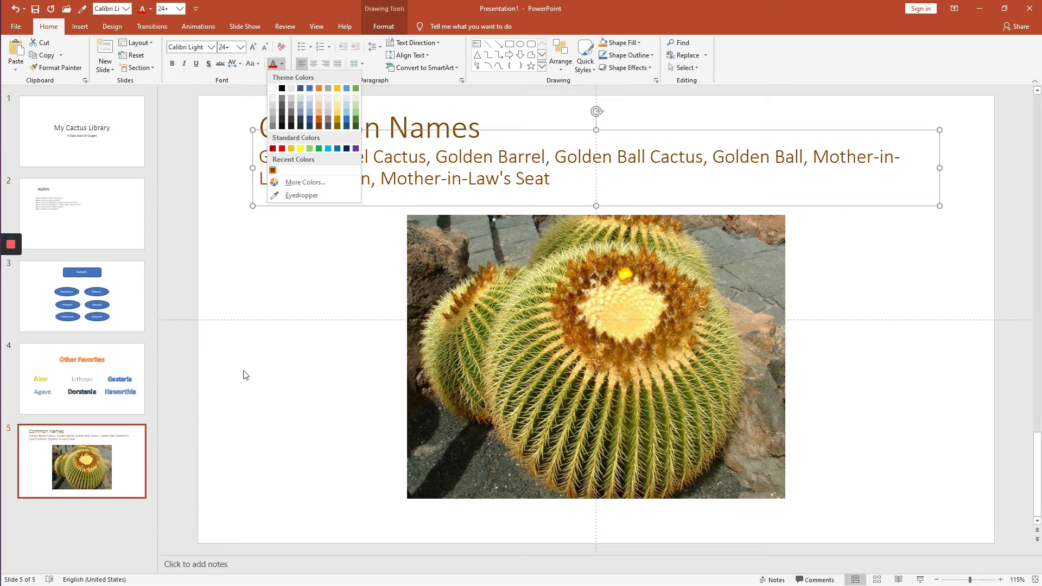
left_click(181, 427)
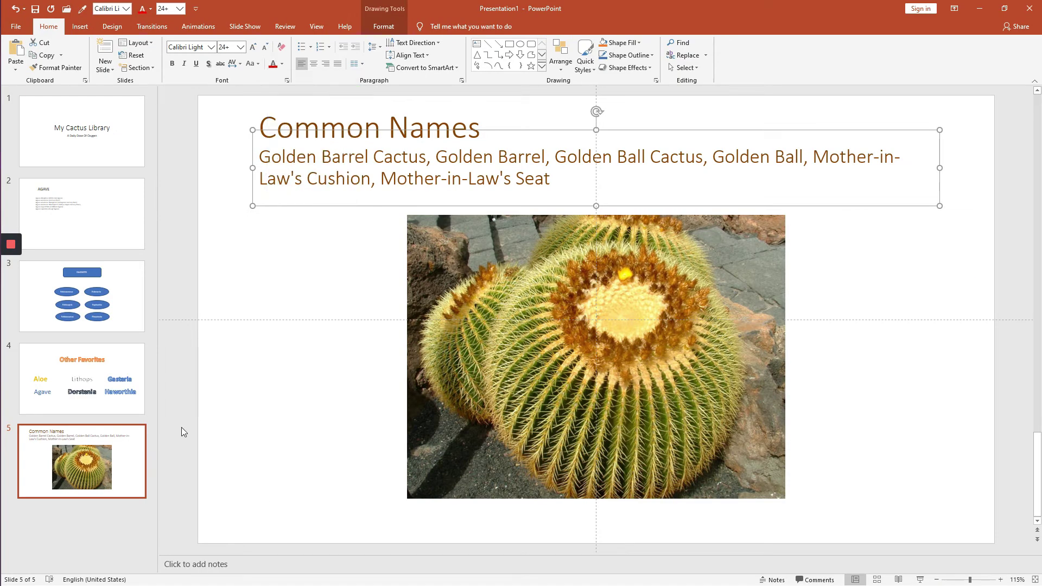
left_click(75, 149)
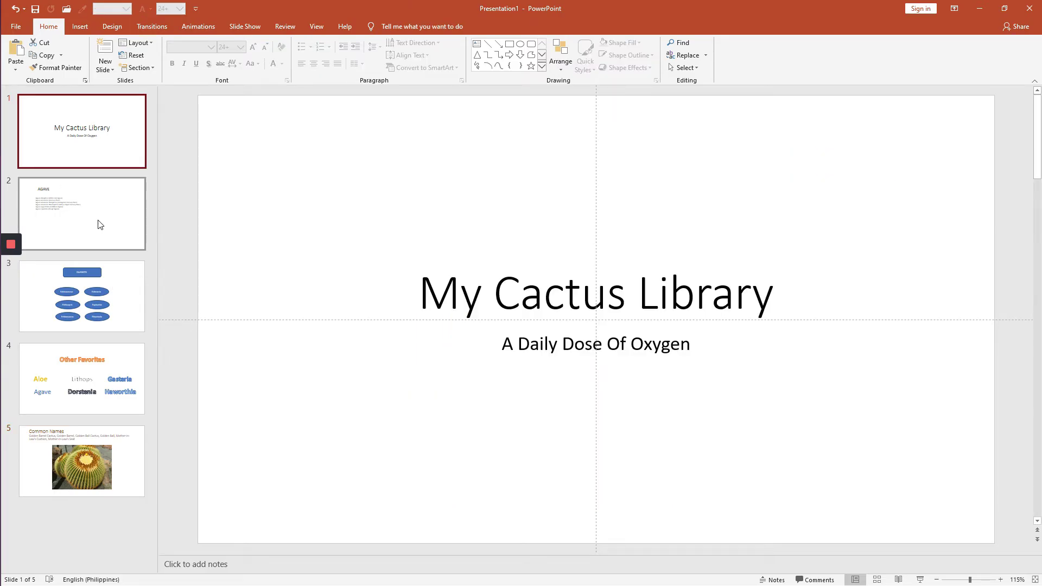
Step: Center-align the My Cactus Library title on slide 1
left_click(481, 290)
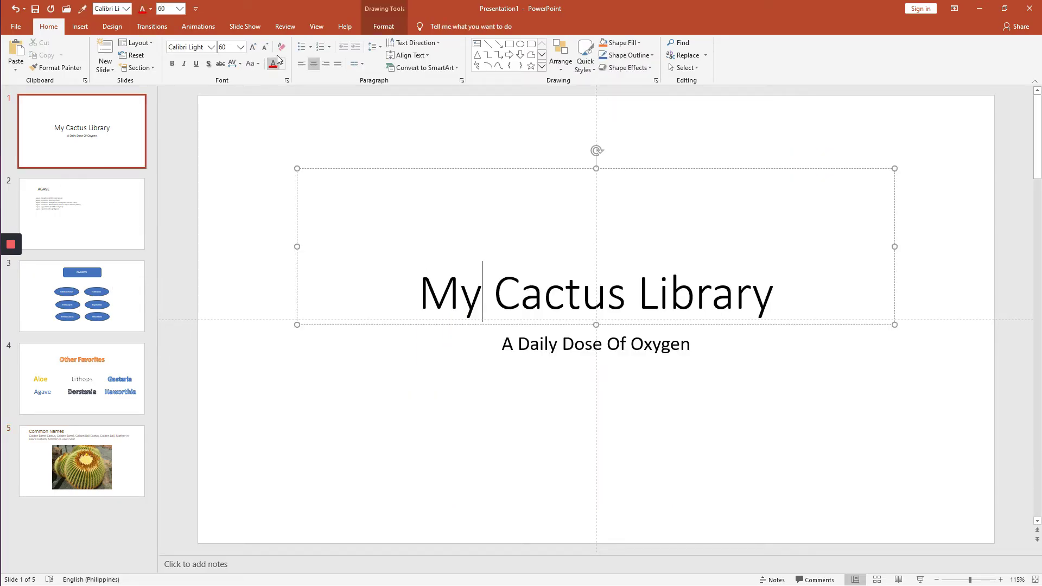
left_click(313, 64)
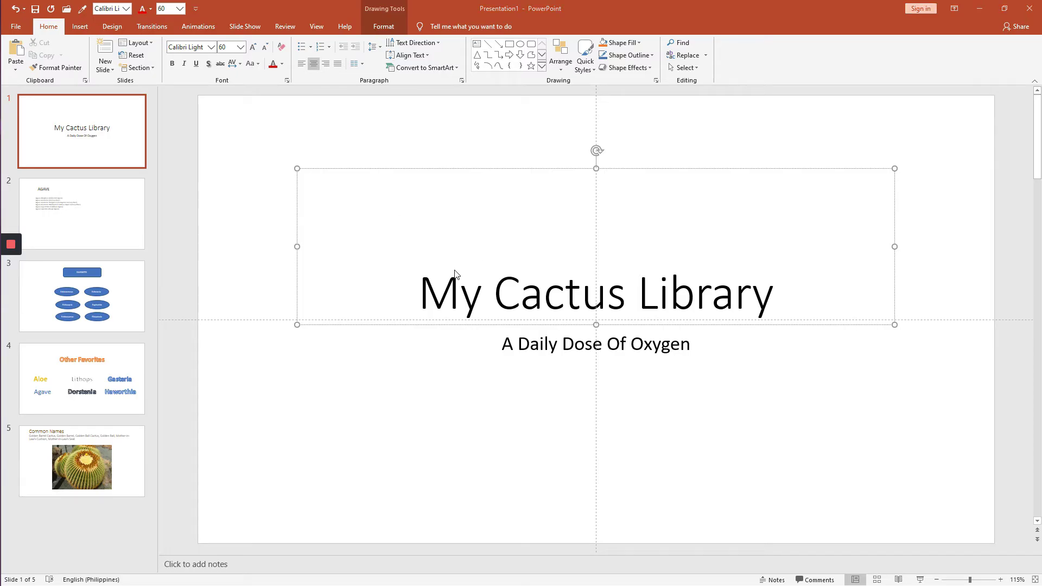
double_click(426, 296)
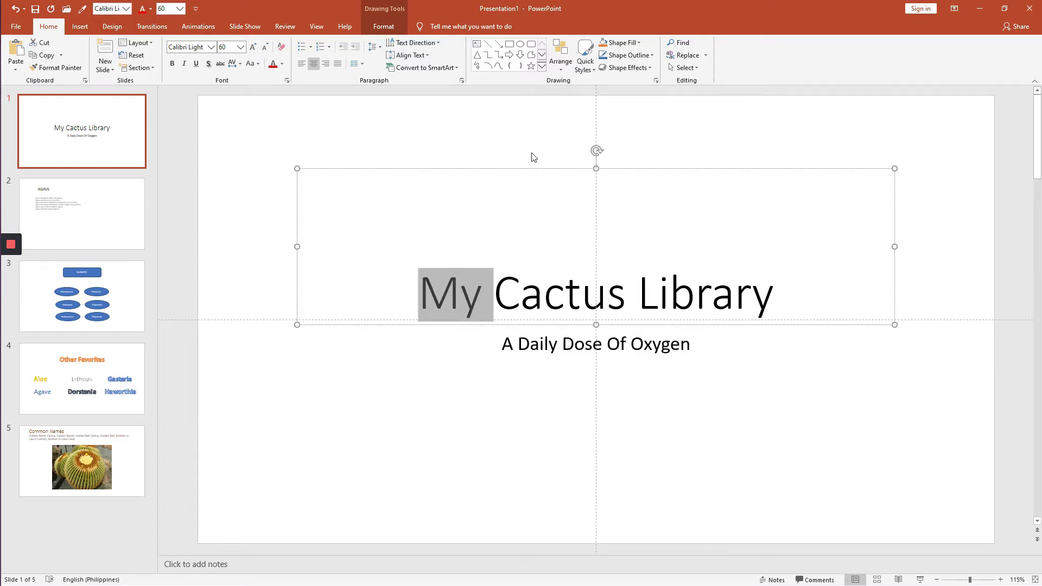
left_click(497, 140)
left_click(482, 298)
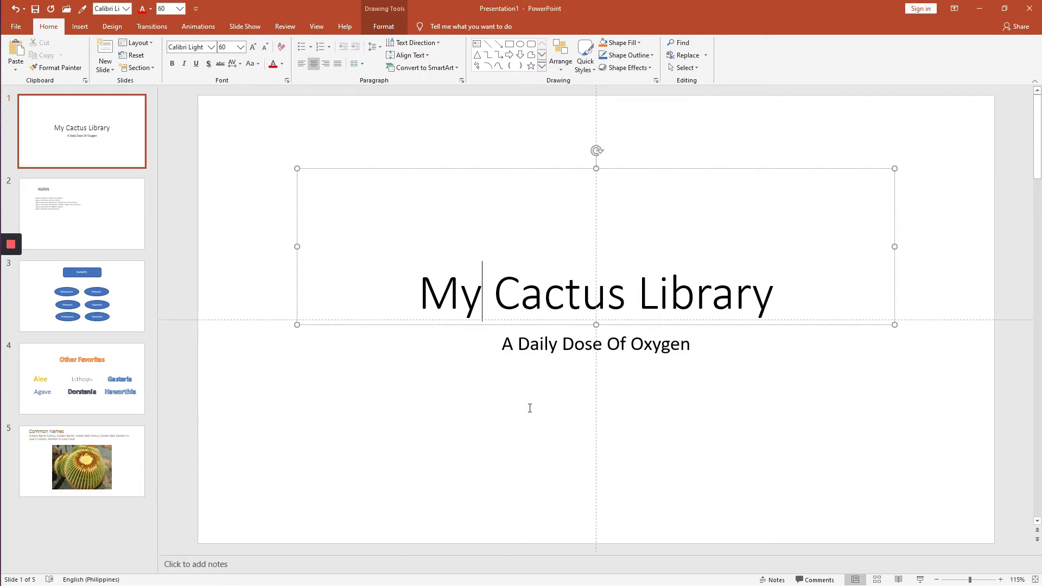
Step: Highlight just the word 'My' at the start of the 'My Cactus Library' title
left_click_drag(419, 295, 478, 296)
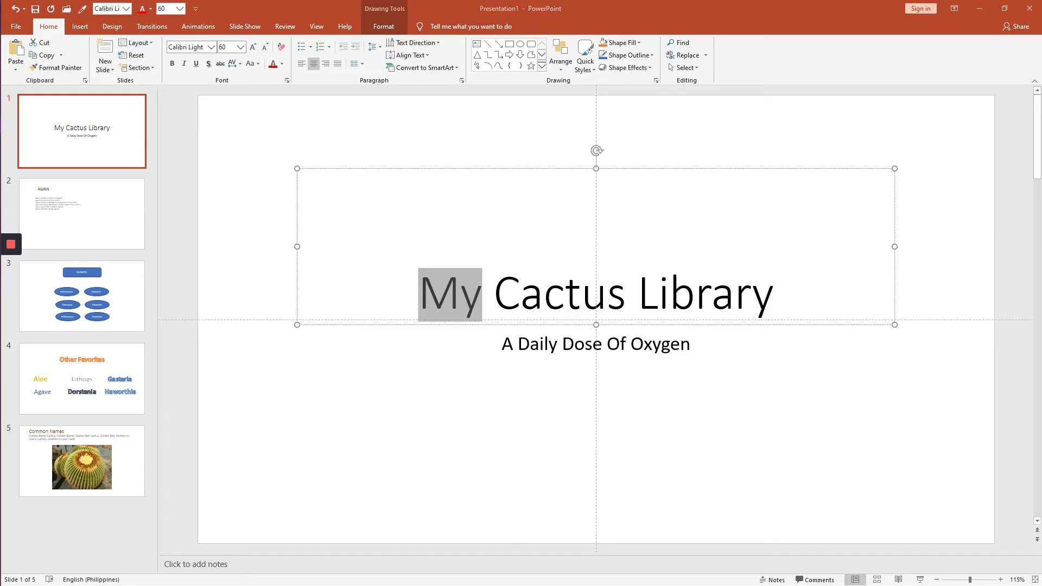
left_click(421, 303)
left_click_drag(422, 304, 476, 304)
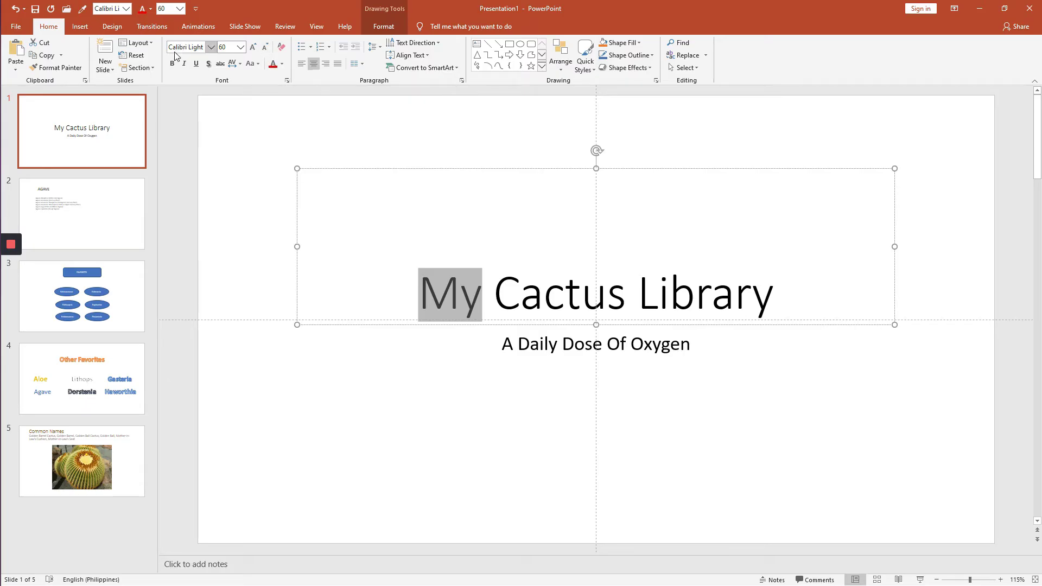
Step: Try Superscript, then Subscript, on 'My' in the Font dialog, cancel both, and go to slide 5
left_click(287, 82)
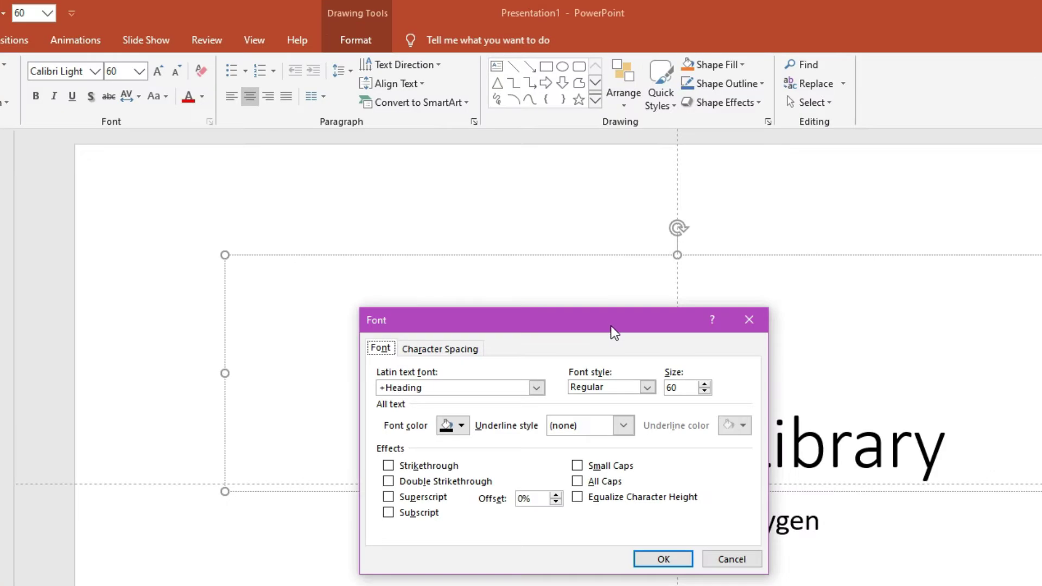
left_click_drag(613, 332, 421, 33)
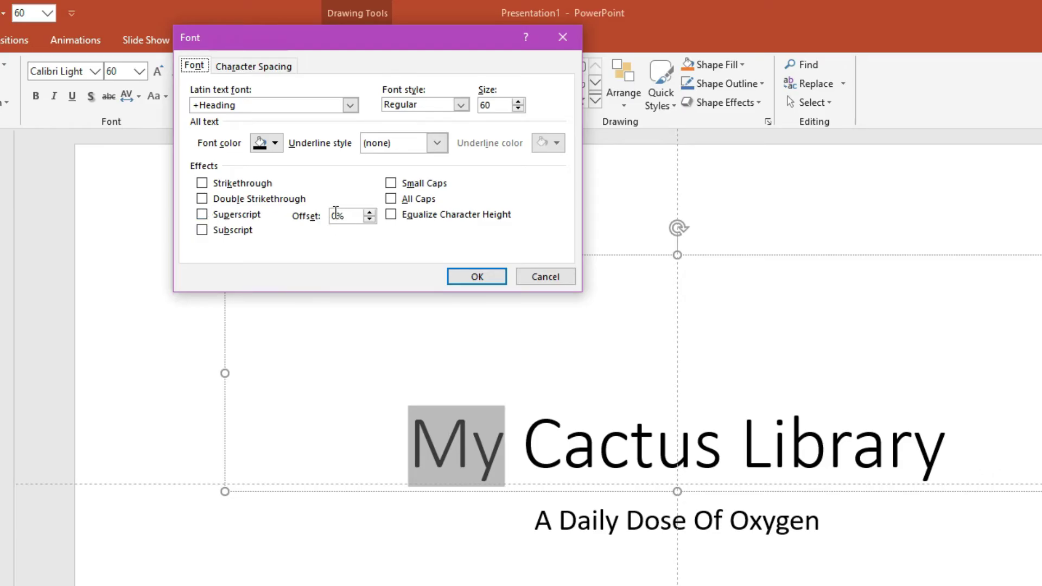
left_click(200, 217)
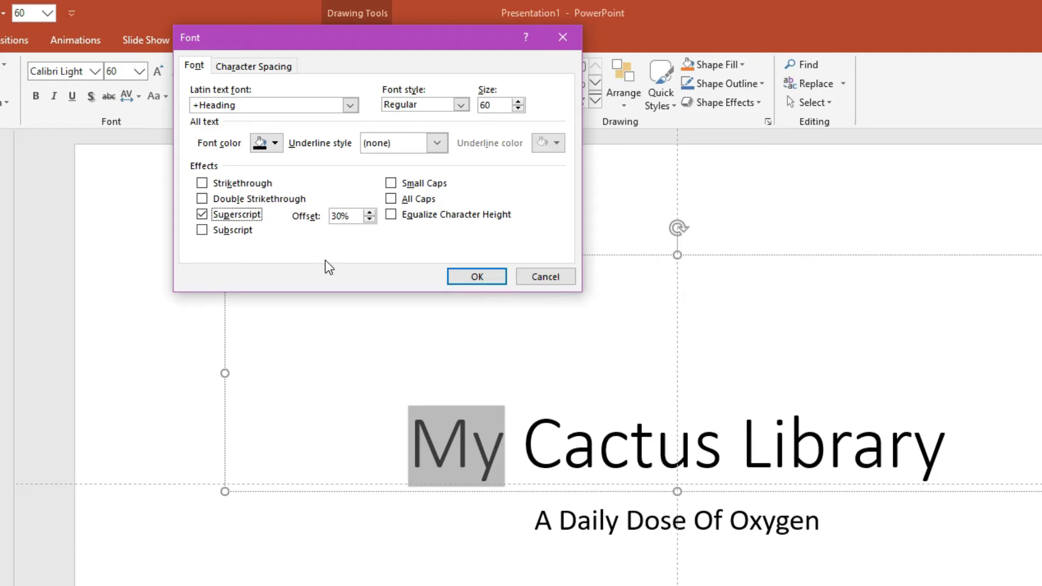
left_click(202, 232)
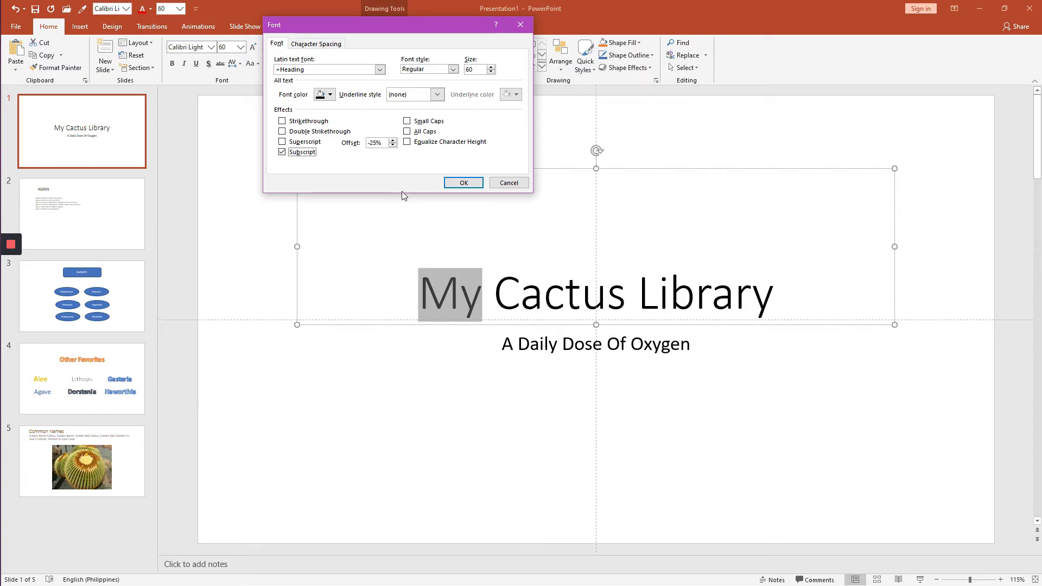
left_click(505, 184)
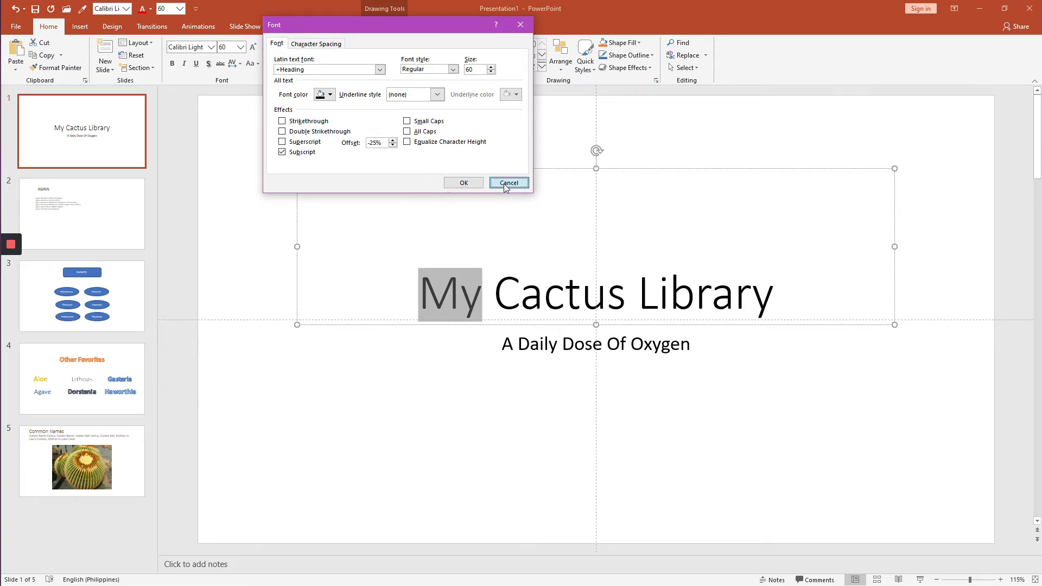
left_click(92, 502)
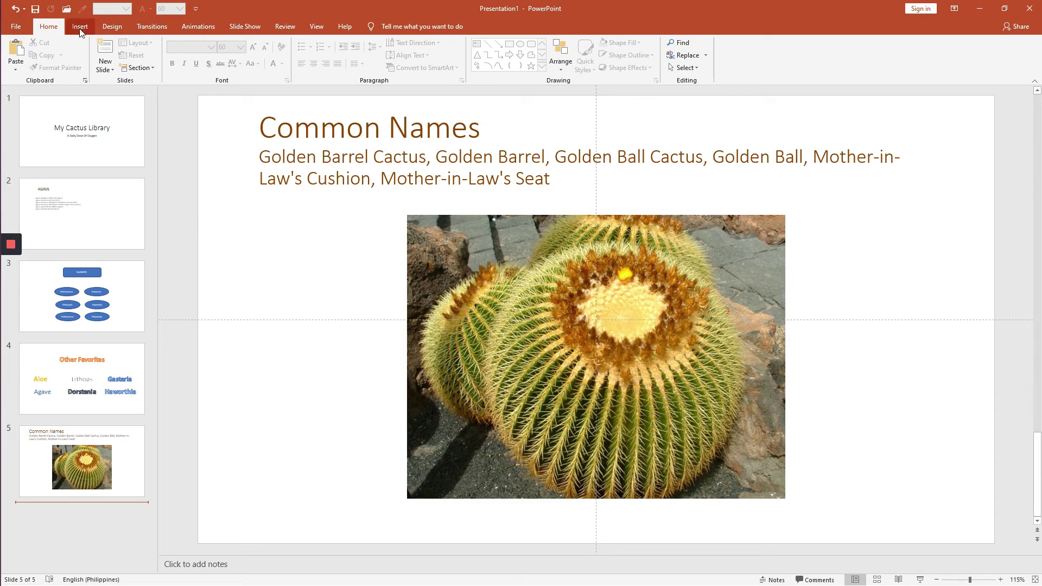
Step: Add a new Blank layout slide after slide 5
left_click(81, 28)
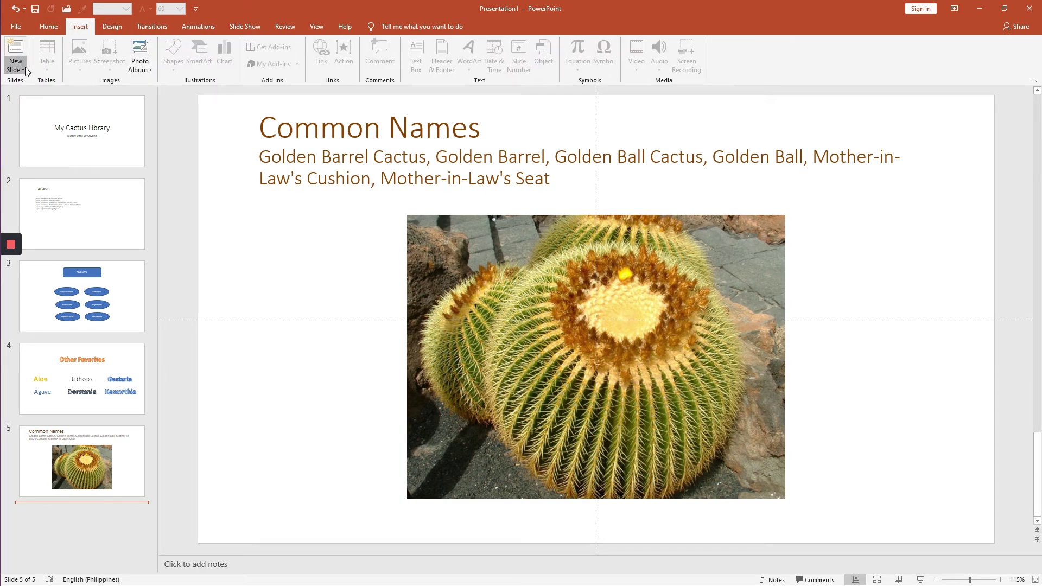
left_click(25, 67)
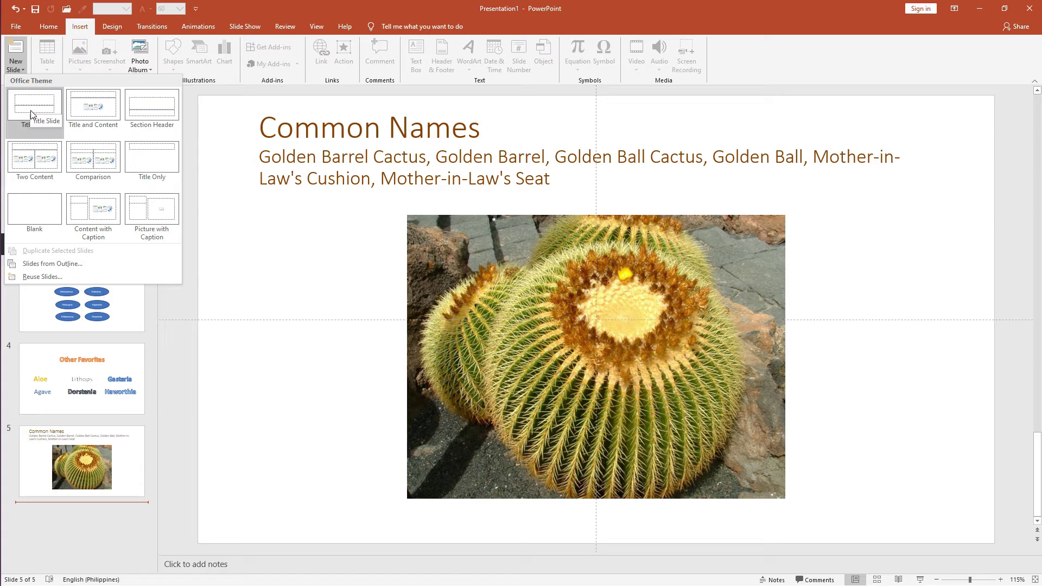
left_click(35, 212)
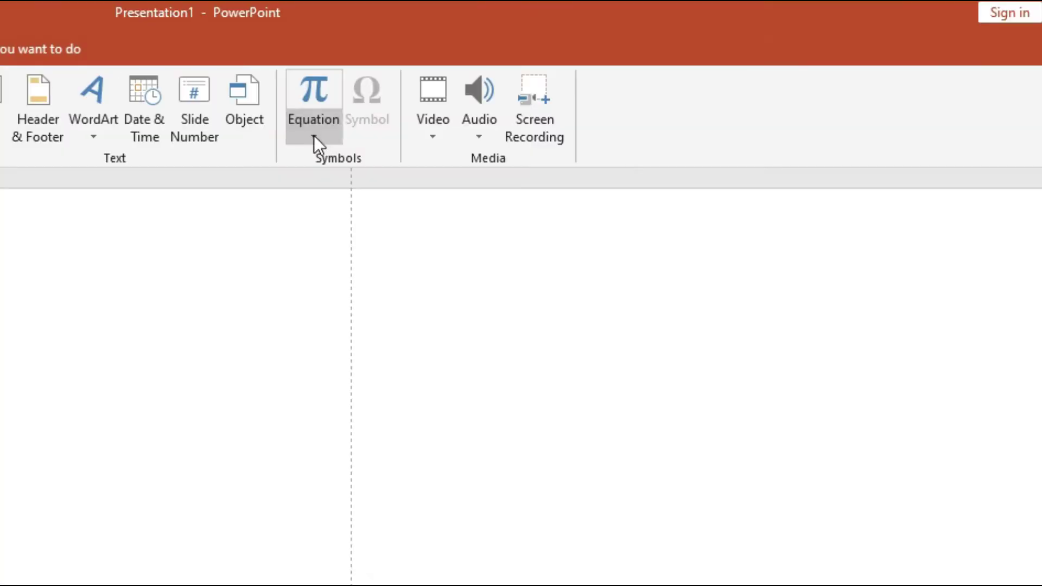
Step: Insert the Area of Circle equation A = πr² and move it to the slide's upper left
left_click(314, 135)
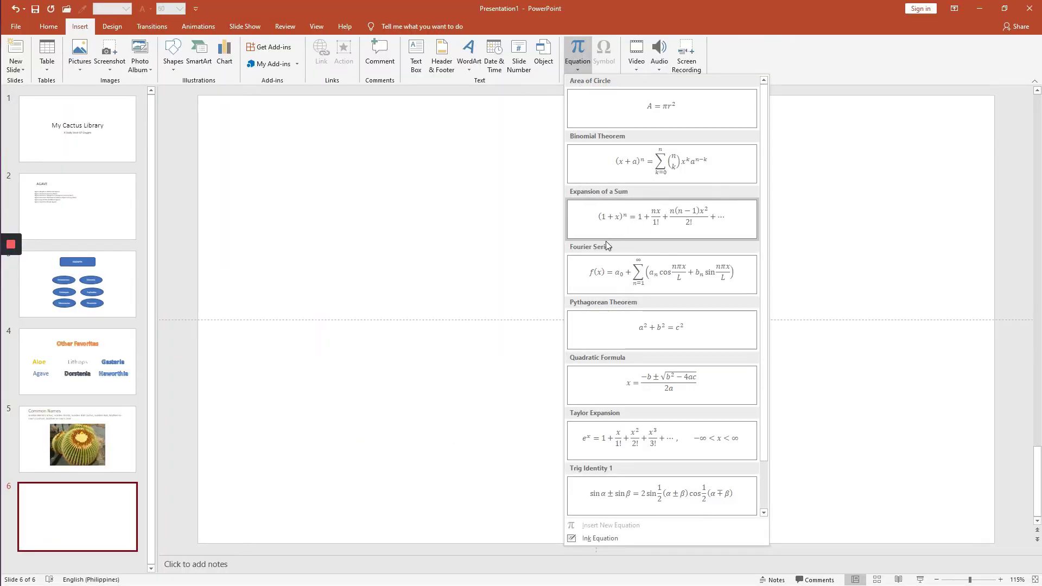
left_click(662, 119)
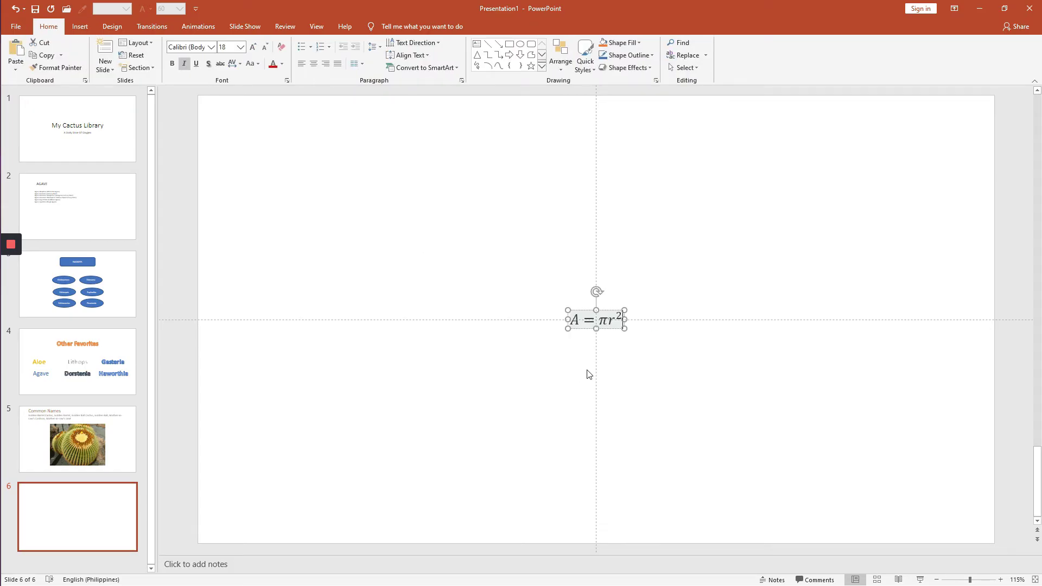
left_click_drag(591, 328, 375, 189)
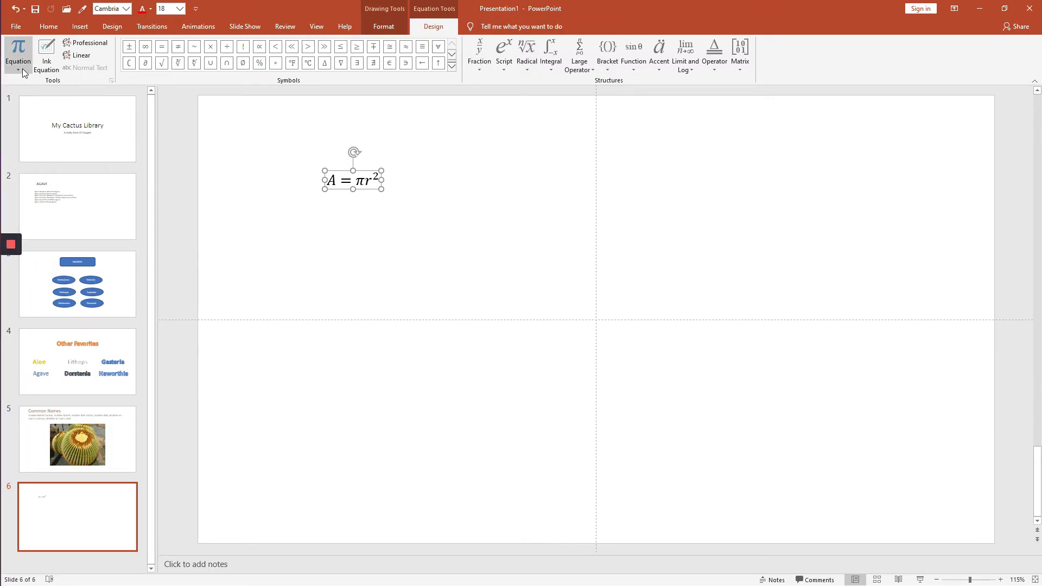
Step: Reopen the Insert tab's Equation dropdown and start an Ink Equation for handwriting
left_click(22, 69)
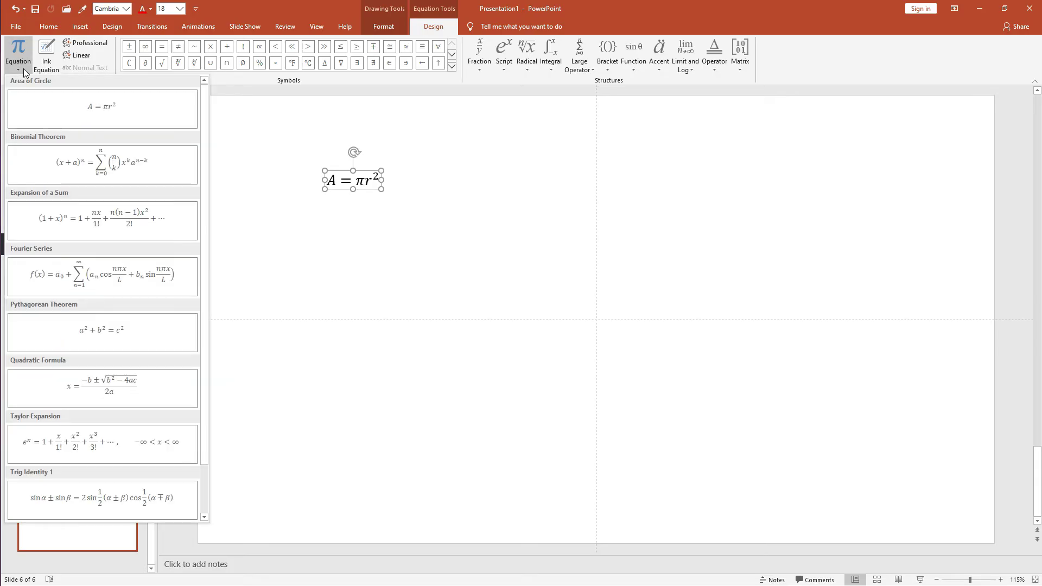
left_click(81, 28)
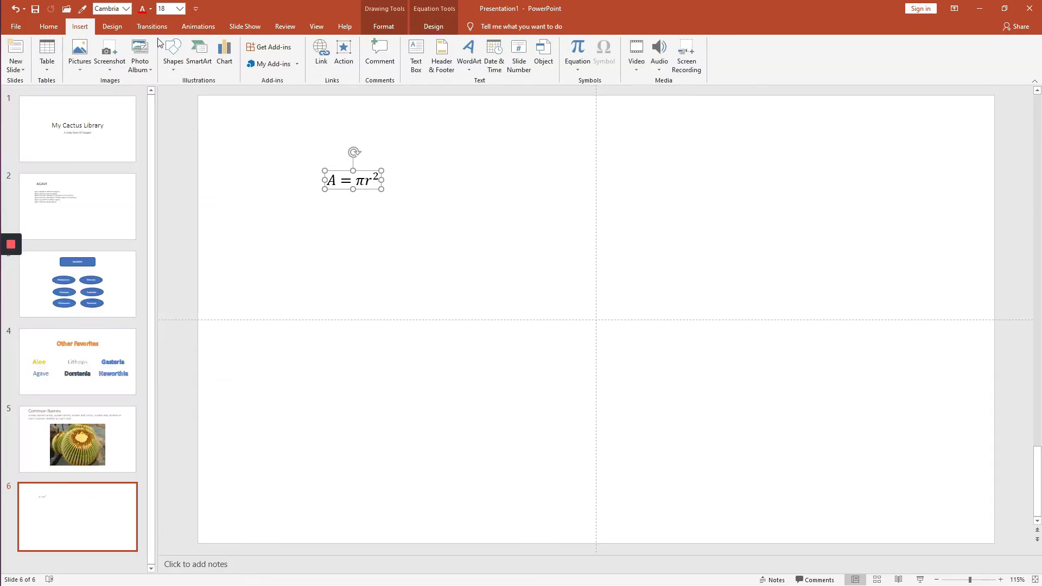
left_click(580, 70)
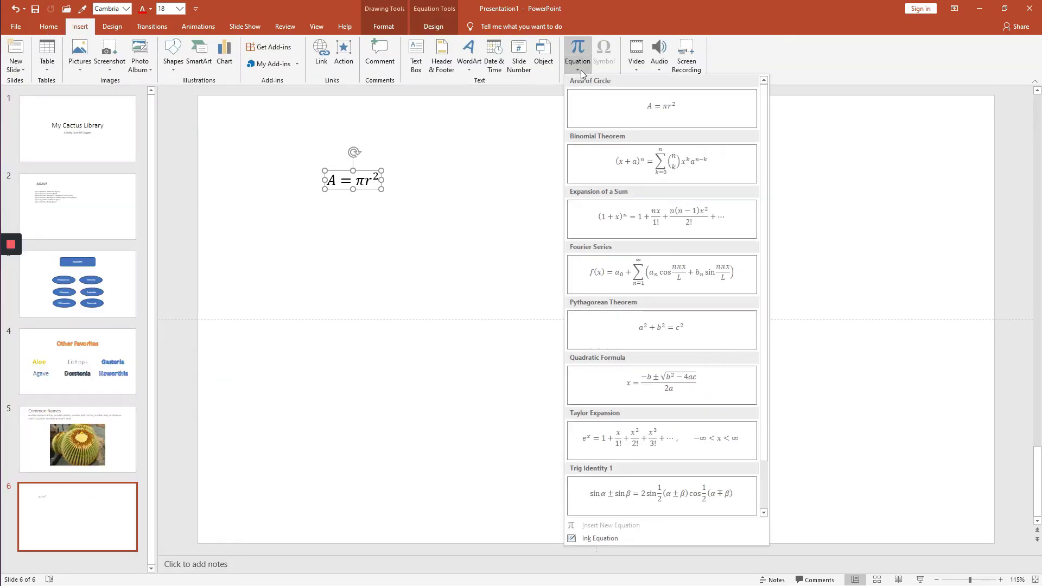
left_click(601, 539)
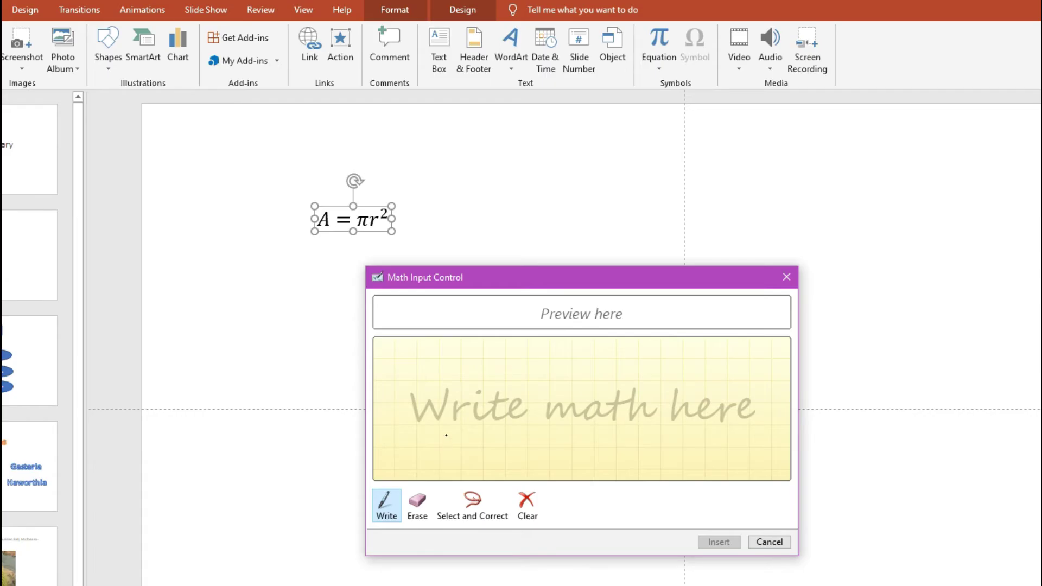
Step: Handwrite e = mc², correct the misread exponent from 1 to 2, and insert it
mouse_move(409, 401)
left_mouse_down()
mouse_move(434, 396)
mouse_move(412, 399)
mouse_move(440, 421)
mouse_move(467, 404)
mouse_move(477, 424)
mouse_move(496, 425)
mouse_move(501, 402)
mouse_move(510, 427)
mouse_move(530, 428)
left_mouse_up()
mouse_move(530, 388)
left_mouse_down()
mouse_move(538, 380)
mouse_move(540, 408)
left_mouse_up()
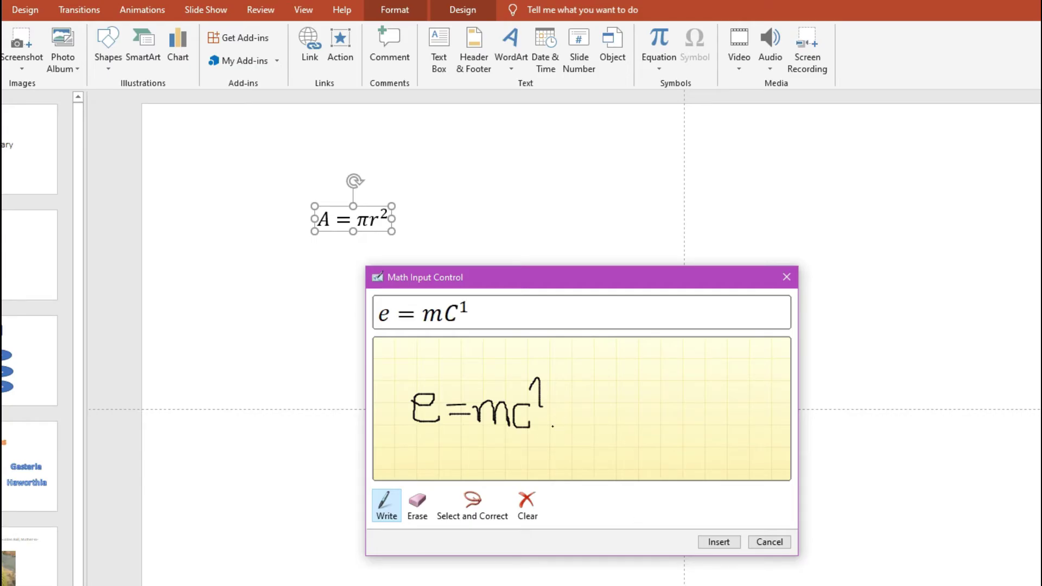
left_click(499, 509)
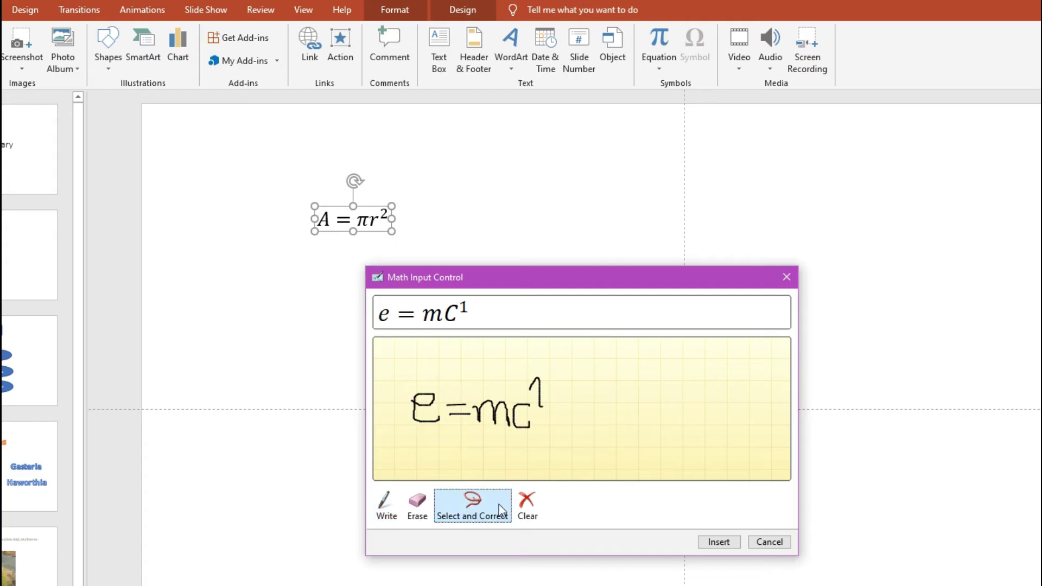
left_click(540, 391)
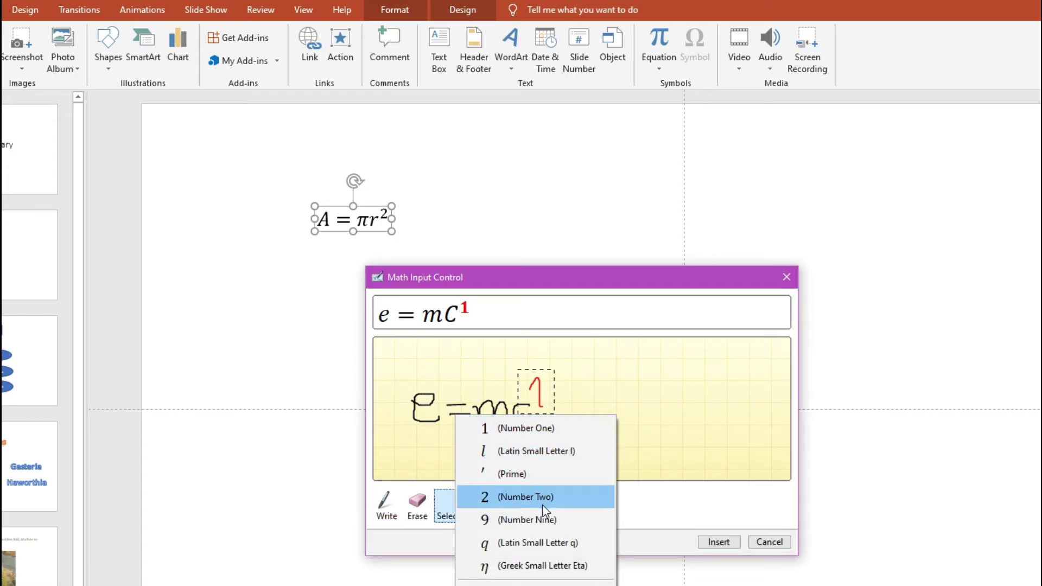
left_click(512, 498)
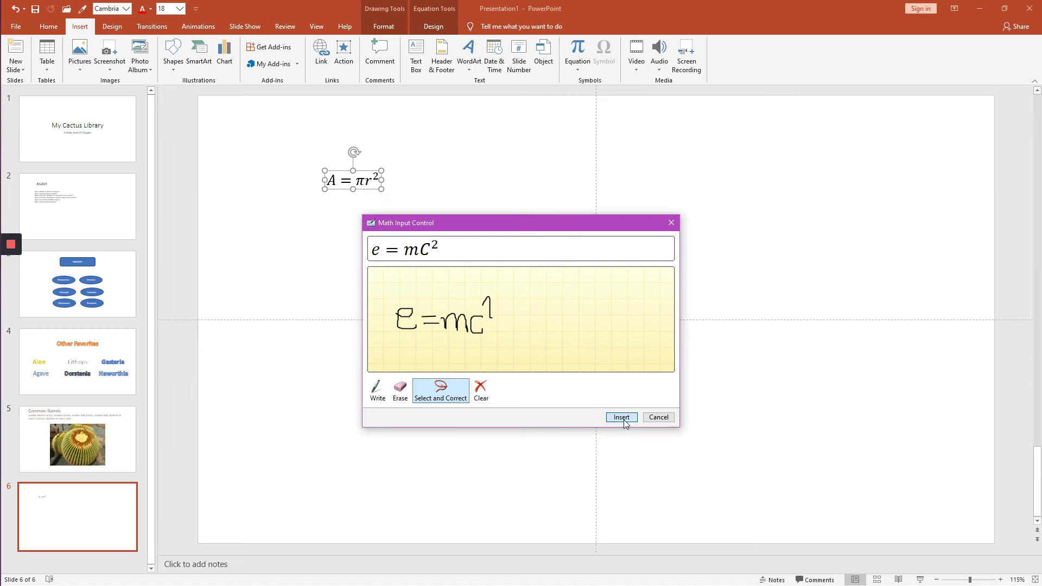
left_click(718, 541)
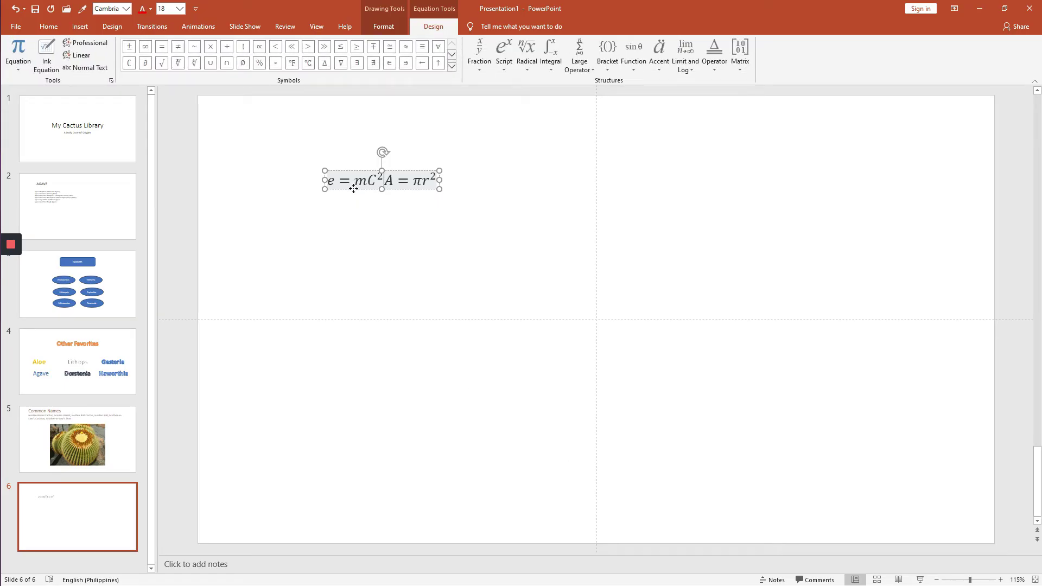
Step: Lower the equation slightly and break it so e = mC² sits above A = πr²
left_click_drag(353, 188, 331, 224)
left_click(367, 219)
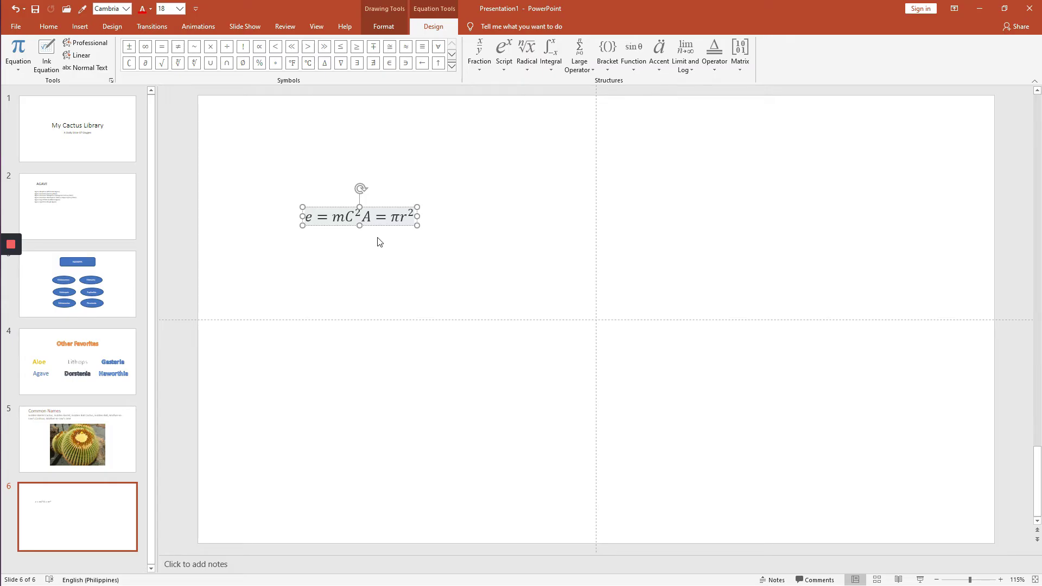
key("Return")
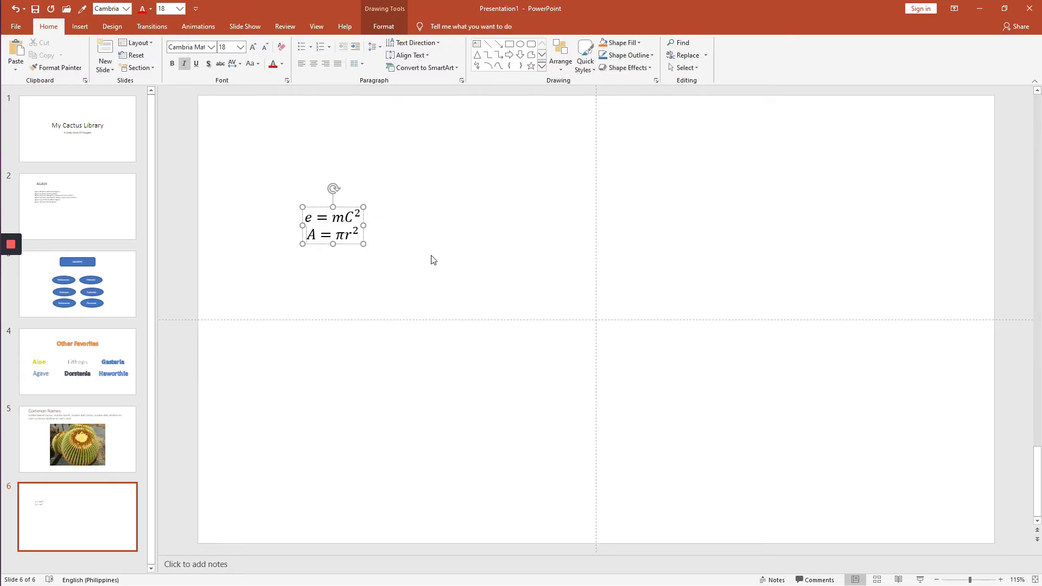
left_click(414, 223)
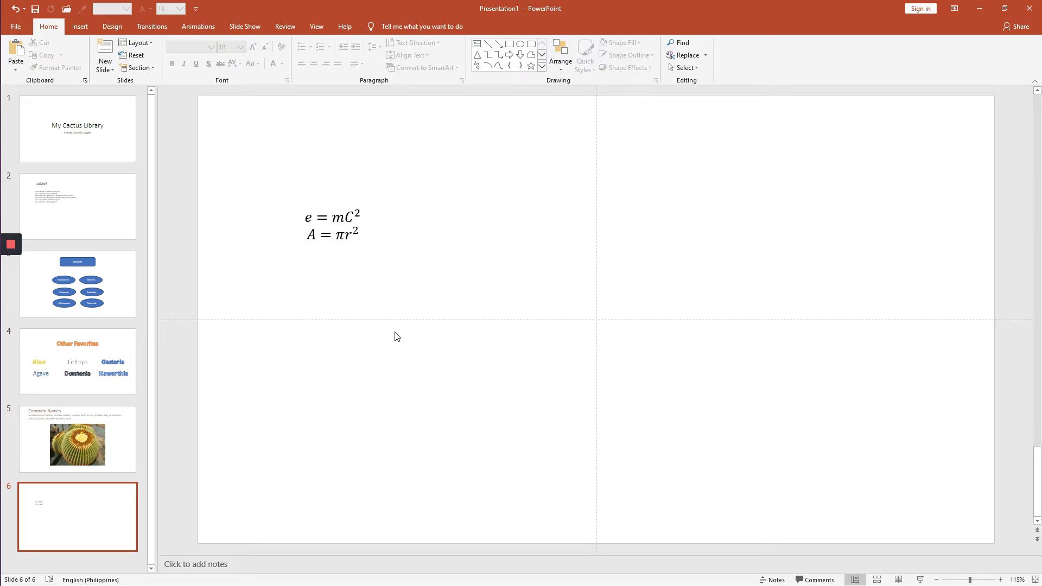
left_click(106, 508)
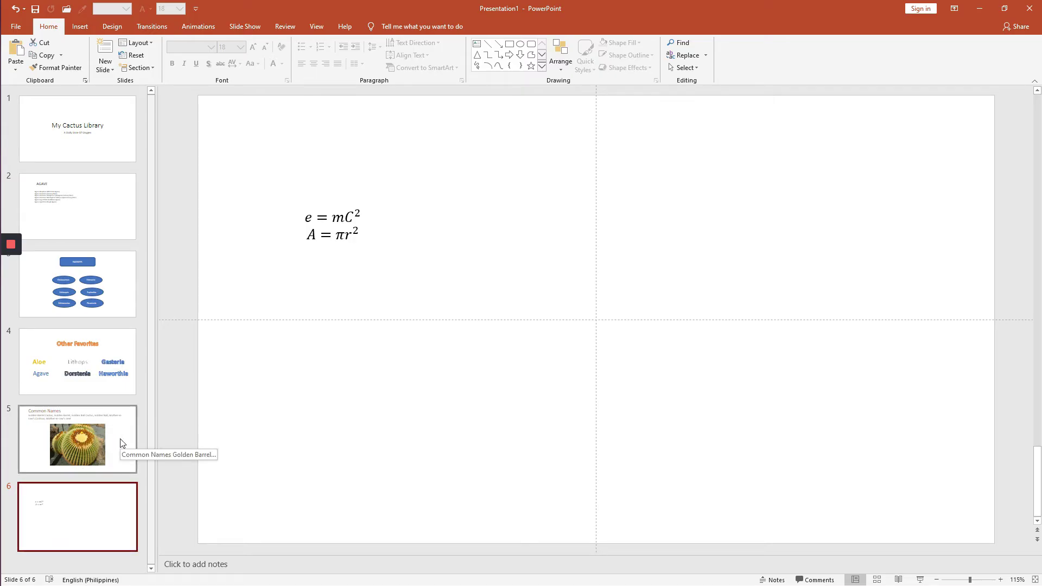
Step: On the AGAVE slide, position the duplicate species list below the original, nudged slightly right
left_click(102, 216)
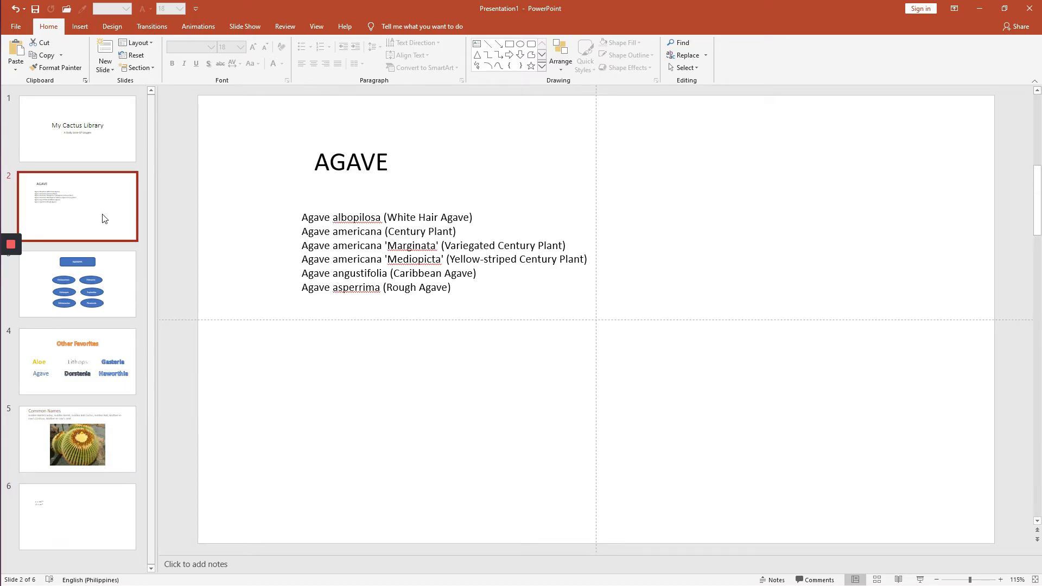
left_click(340, 245)
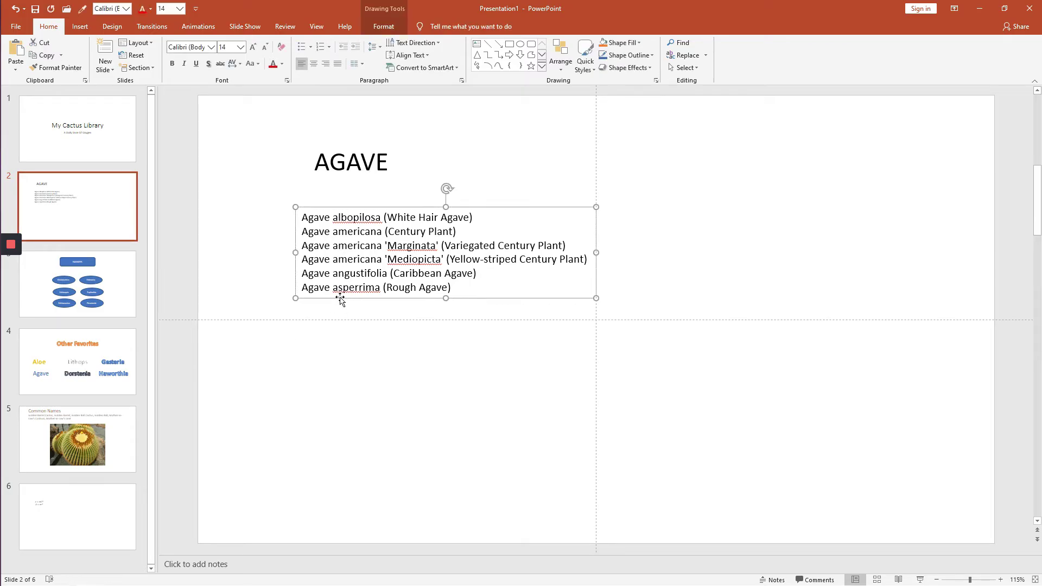
left_click_drag(341, 298, 362, 309)
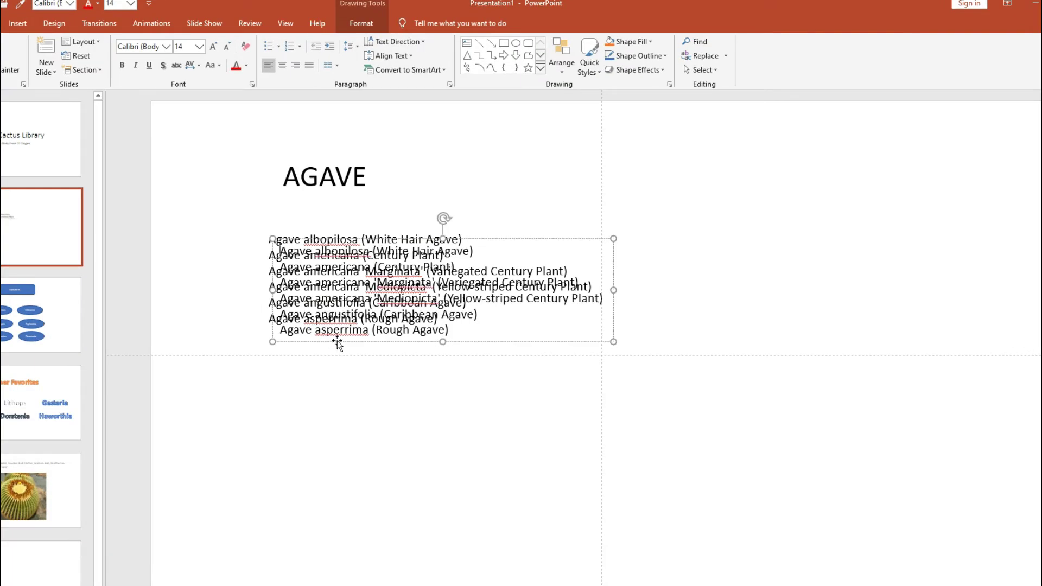
left_click_drag(337, 342, 363, 495)
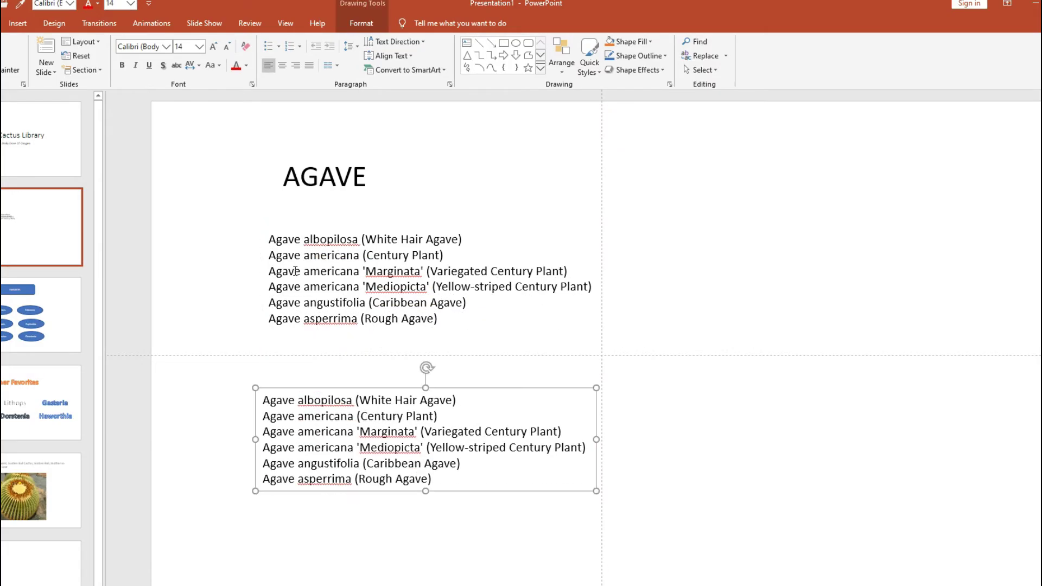
left_click_drag(319, 387, 330, 388)
Step: Select all six lines of the upper Agave list for bullet formatting
left_click(270, 228)
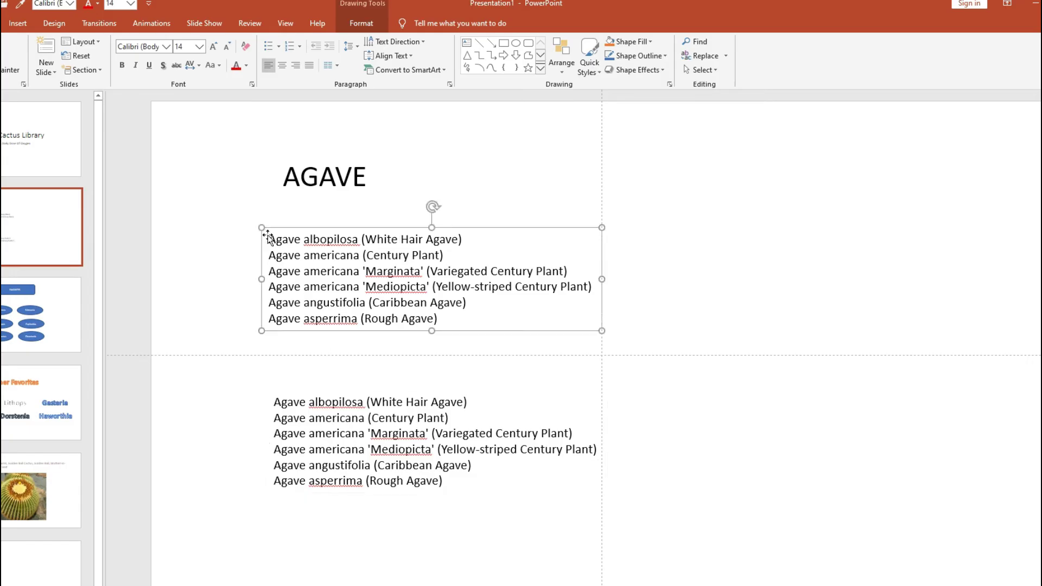
left_click_drag(271, 238, 449, 316)
left_click(280, 46)
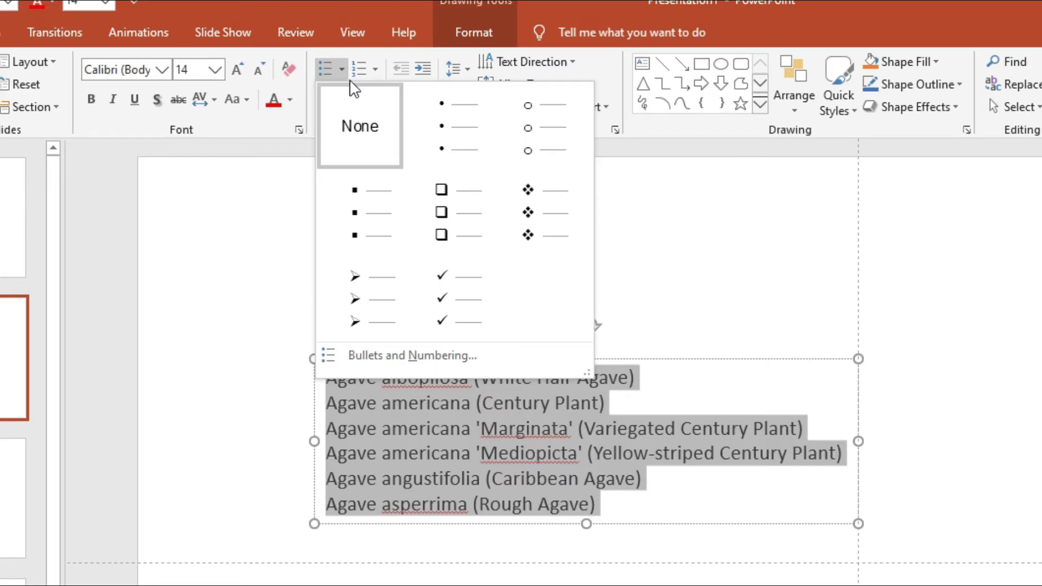
Step: Give the upper Agave list Star Bullets and number the lower list 1. 2. 3
left_click(530, 220)
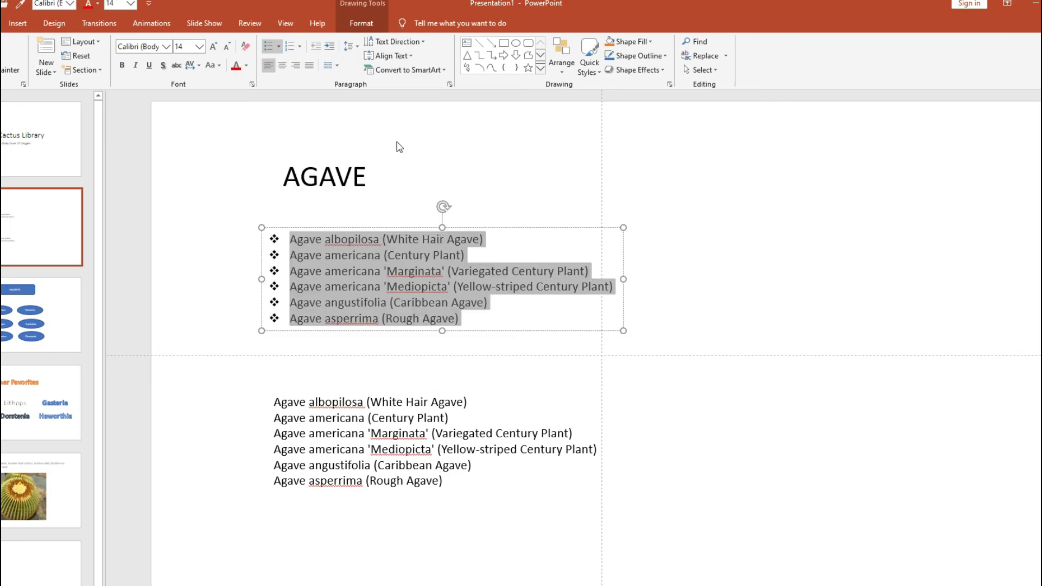
left_click(314, 433)
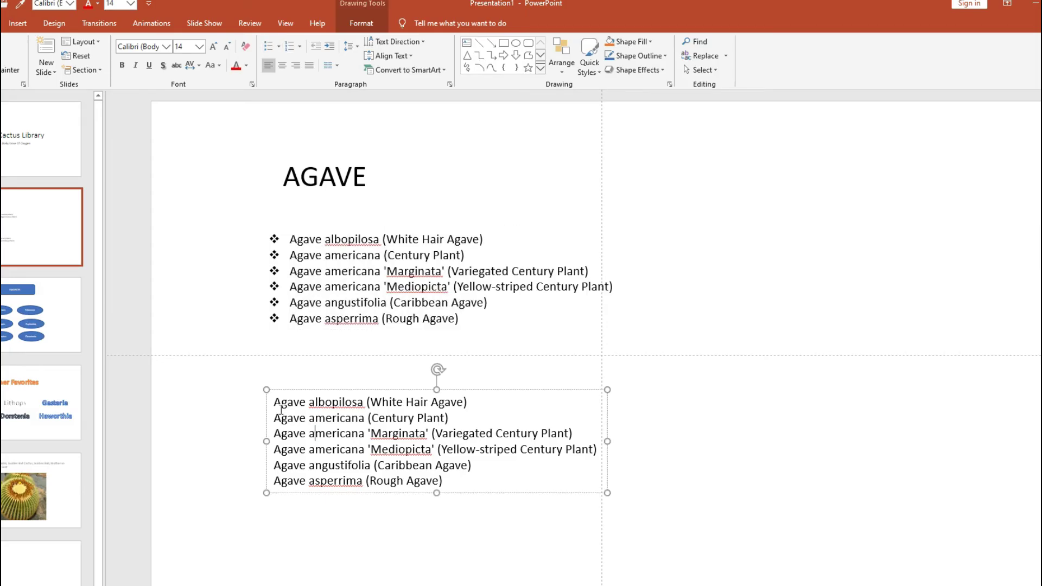
left_click_drag(277, 402, 458, 488)
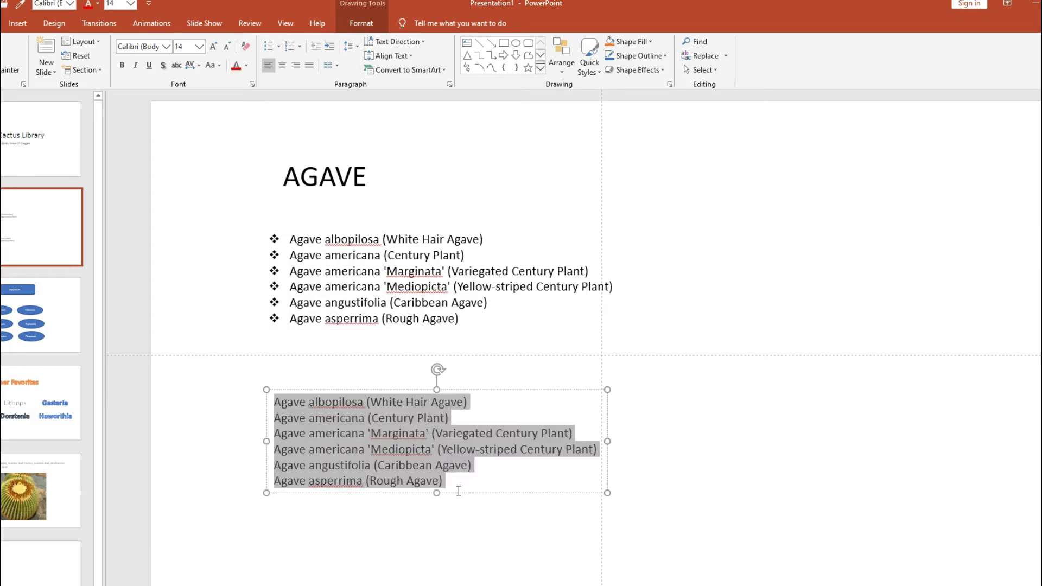
left_click(300, 46)
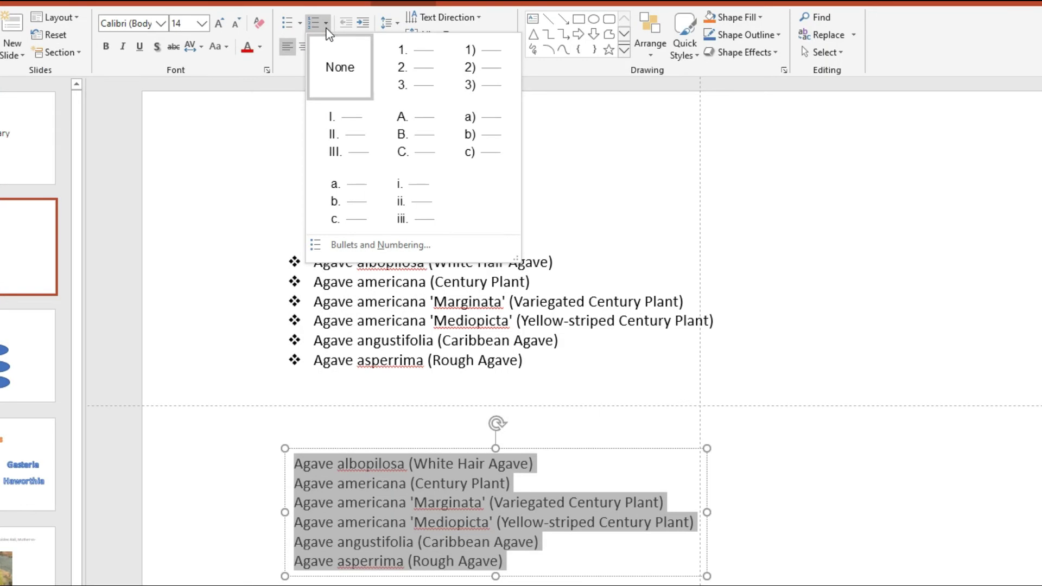
left_click(418, 84)
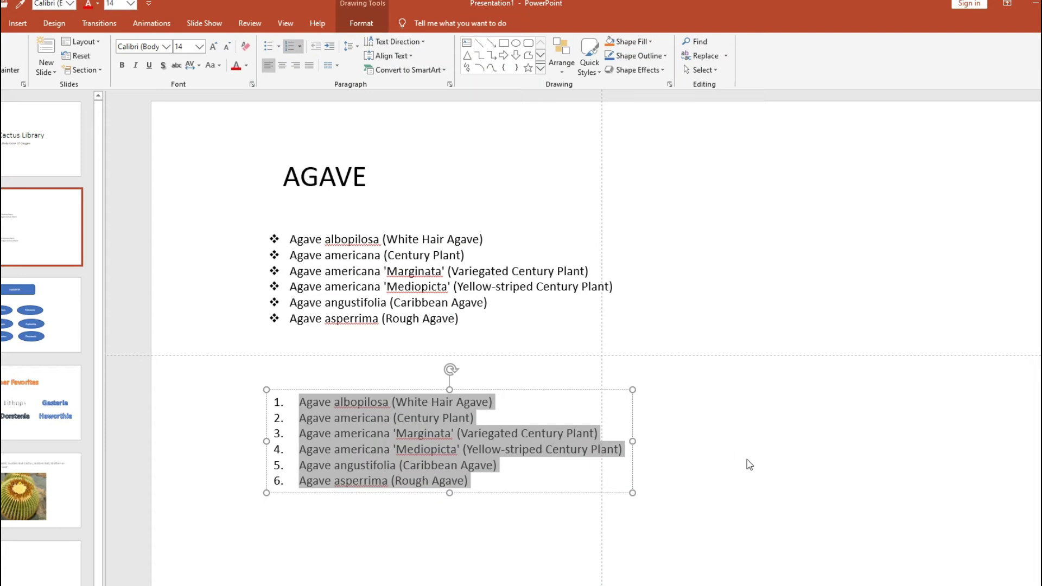
left_click(747, 467)
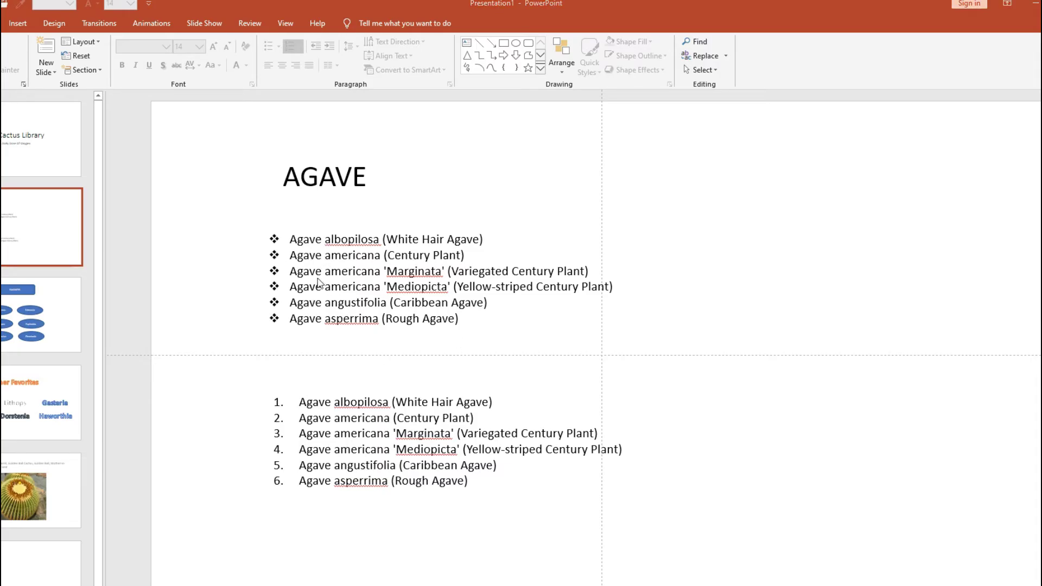
Step: Indent the Marginata and Mediopicta lines as sub-bullets under Agave americana (Century Plant)
left_click(290, 271)
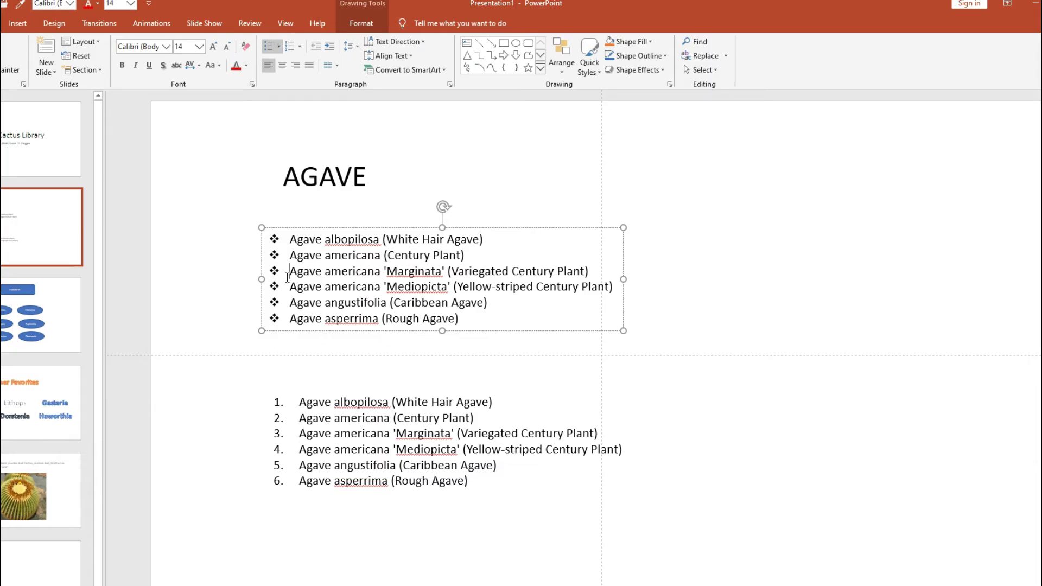
key("Tab")
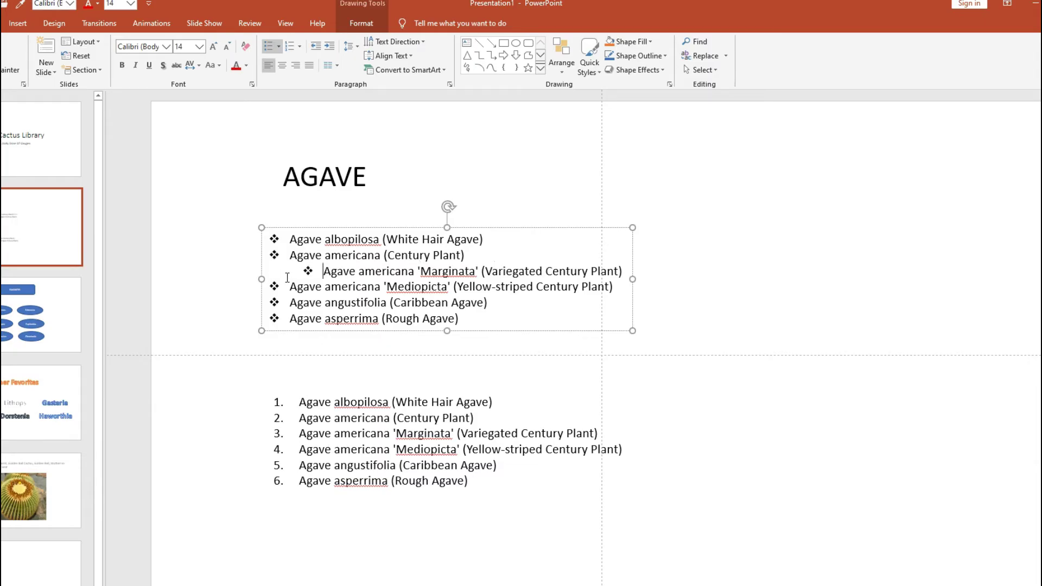
left_click(288, 282)
key("Tab")
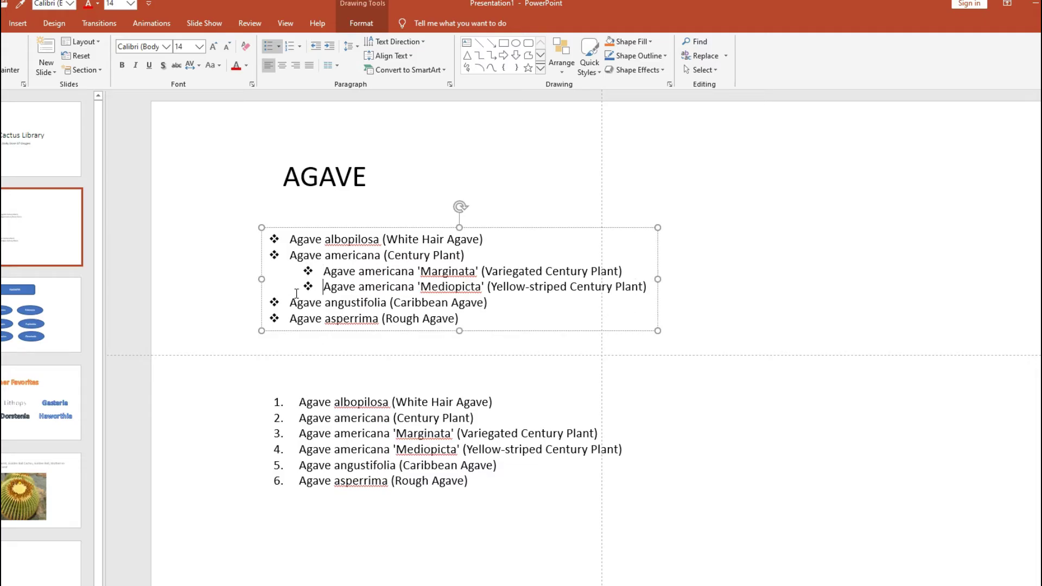
Step: Keep the Caribbean Agave line at top level after trying it as a sub-bullet
left_click(289, 302)
key("Tab")
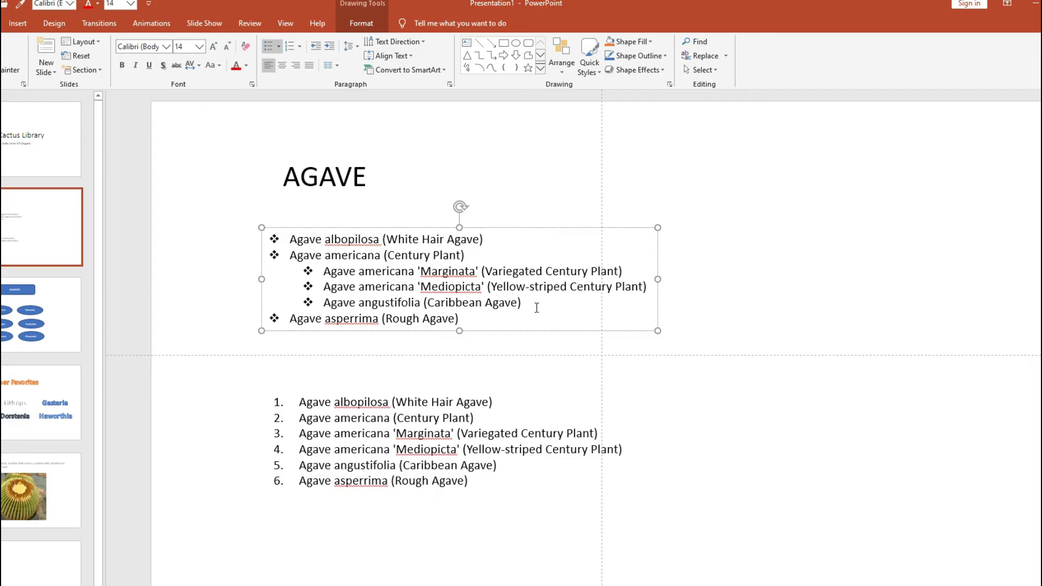
left_click(536, 307)
key("Return")
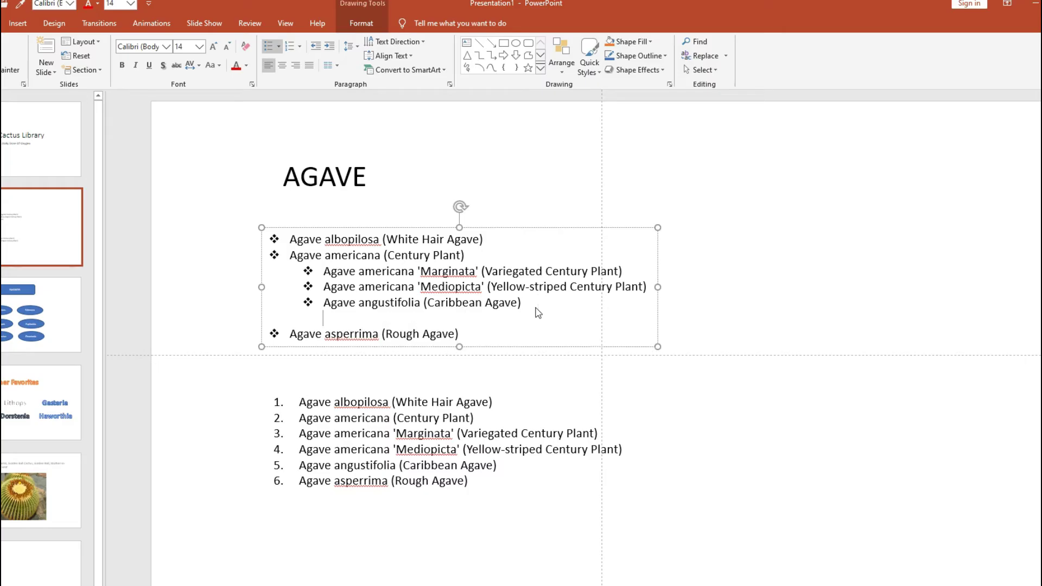
key("BackSpace")
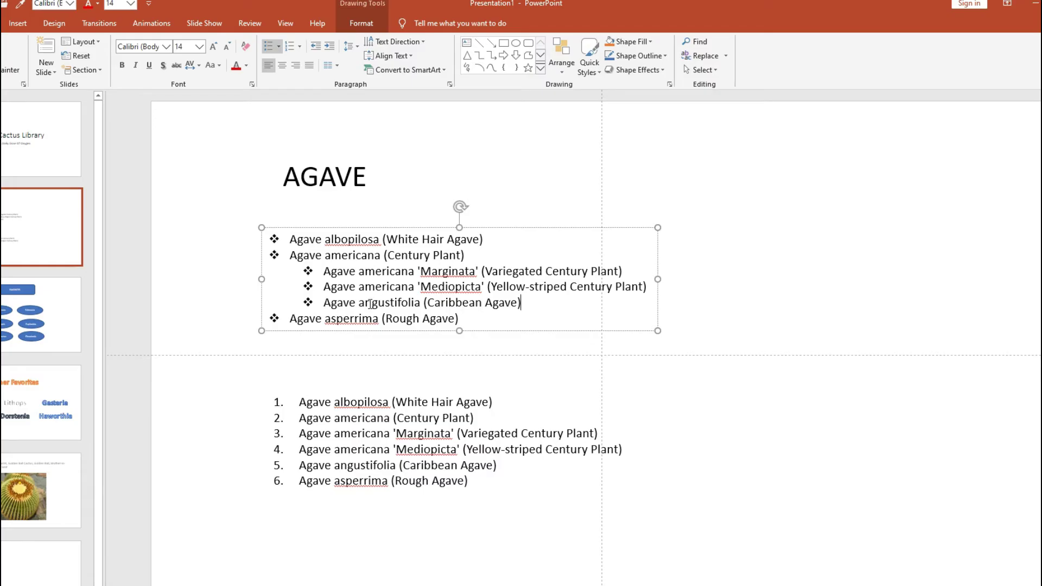
left_click(325, 303)
key("shift+Tab")
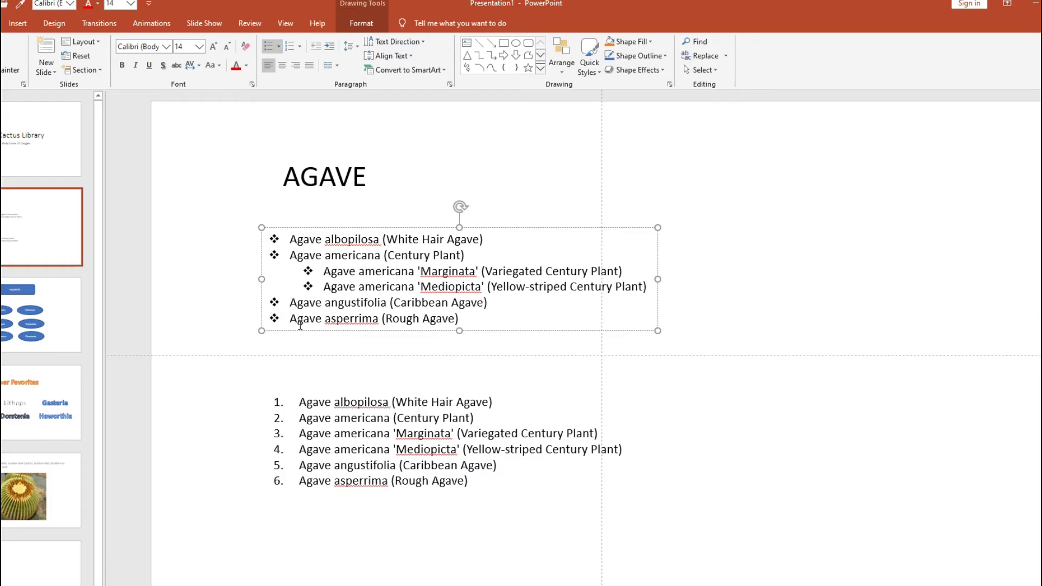
key("Tab")
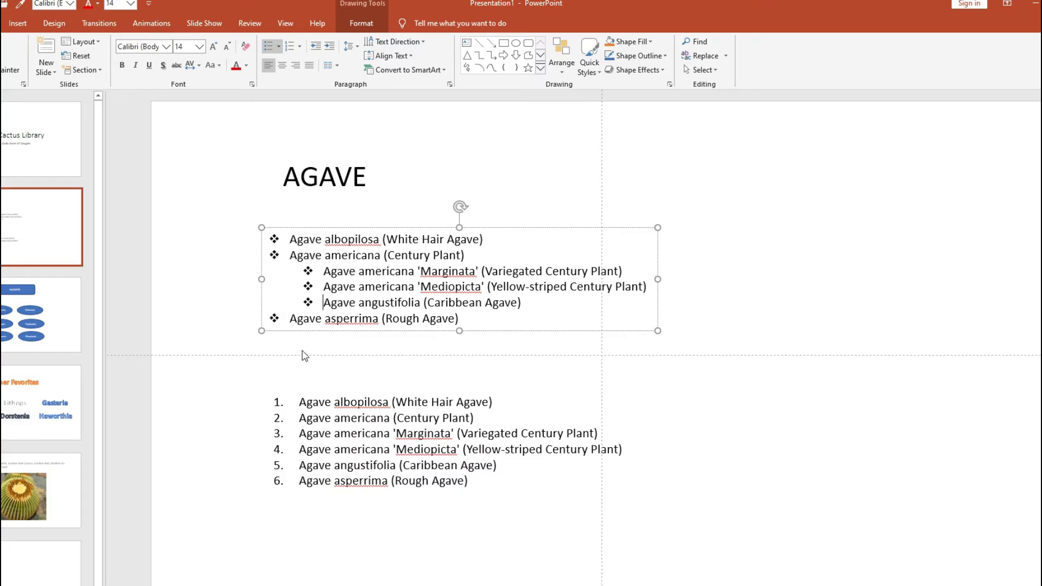
key("shift+Tab")
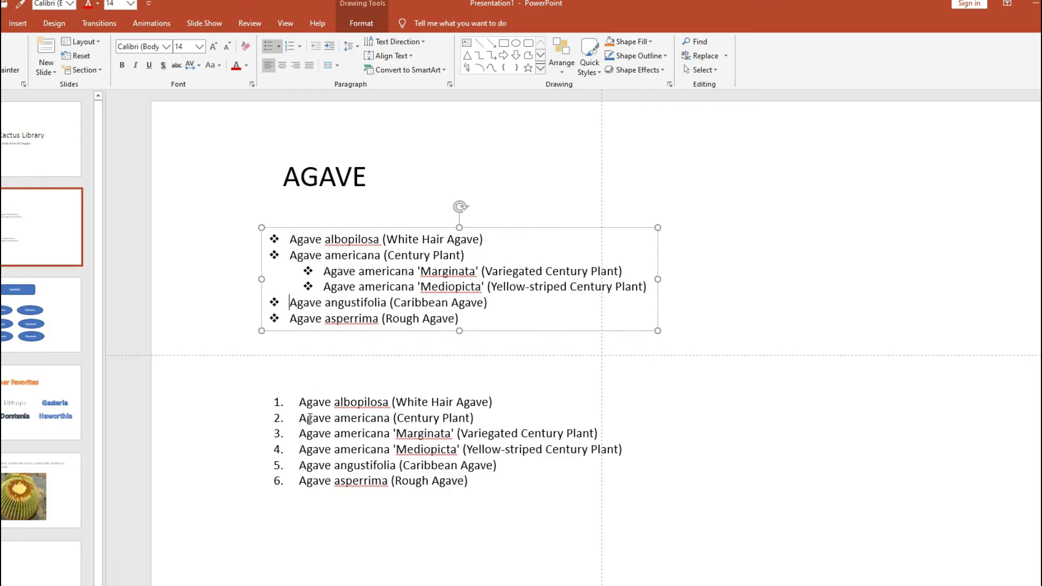
left_click(300, 433)
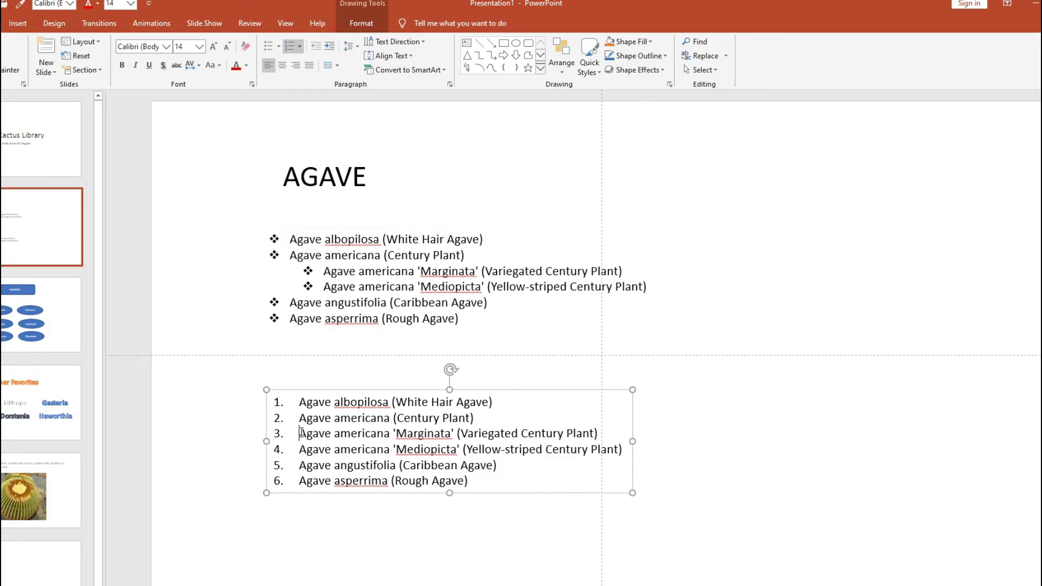
Step: Indent numbered items Marginata and Mediopicta under item 2 and letter them a. and b
key("Tab")
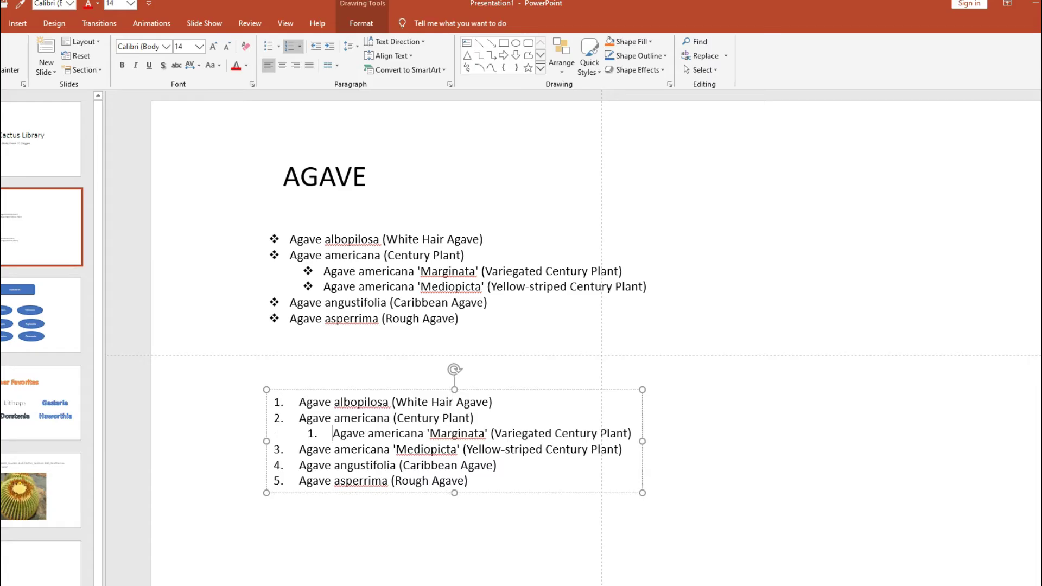
left_click(297, 449)
key("Tab")
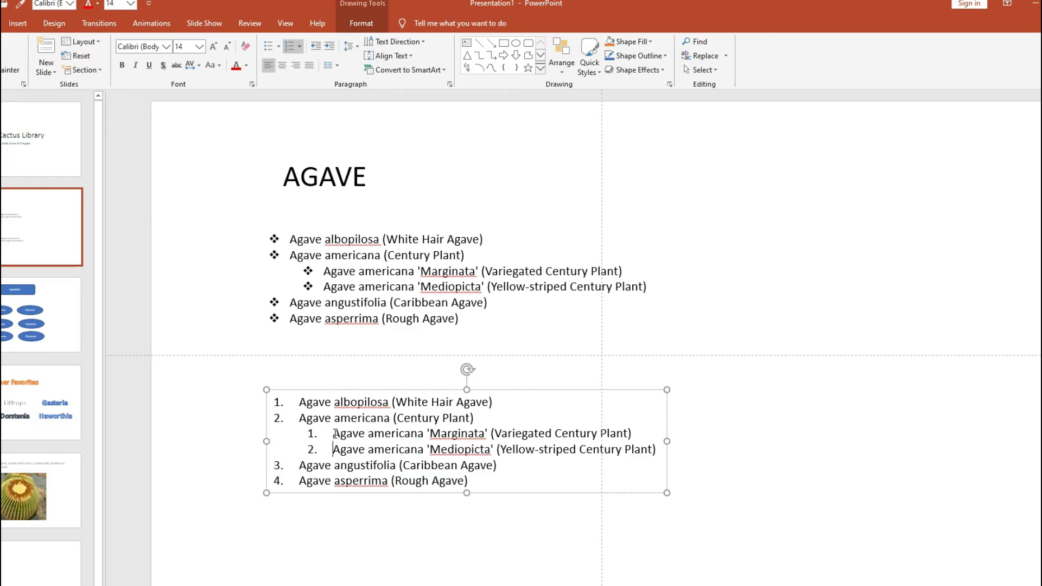
left_click_drag(333, 436, 660, 448)
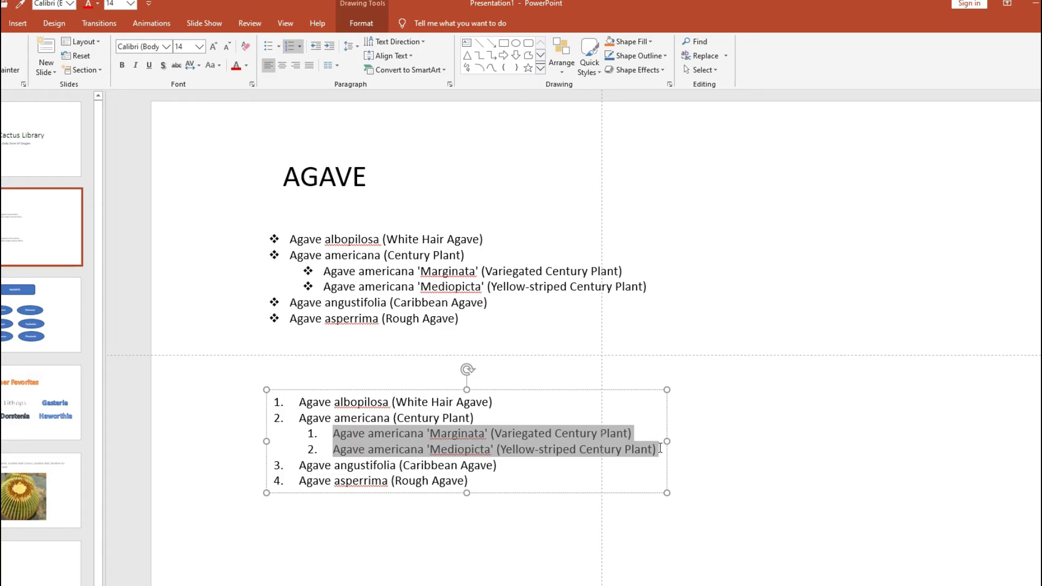
left_click(300, 47)
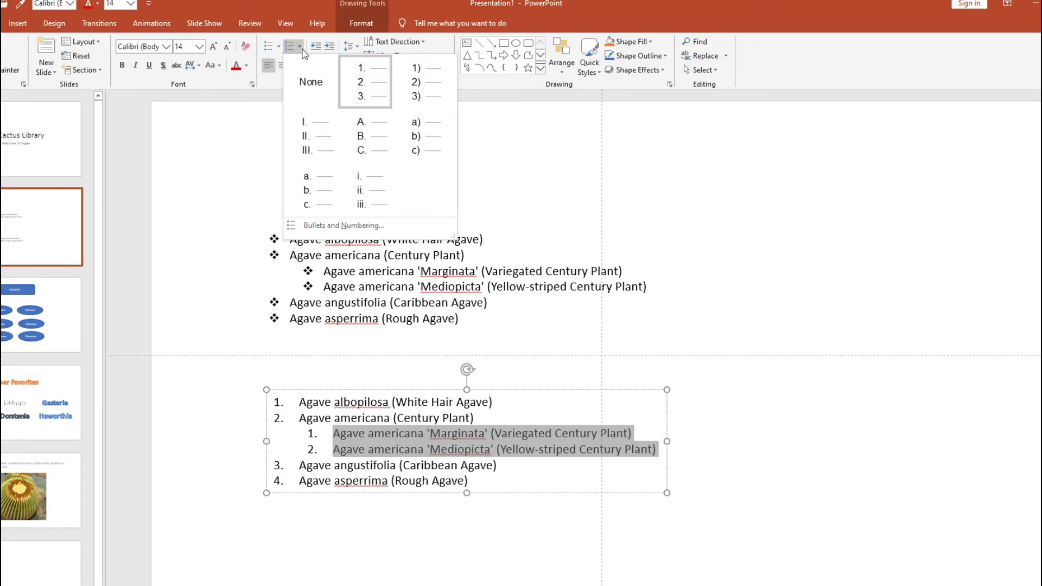
left_click(310, 194)
left_click(697, 329)
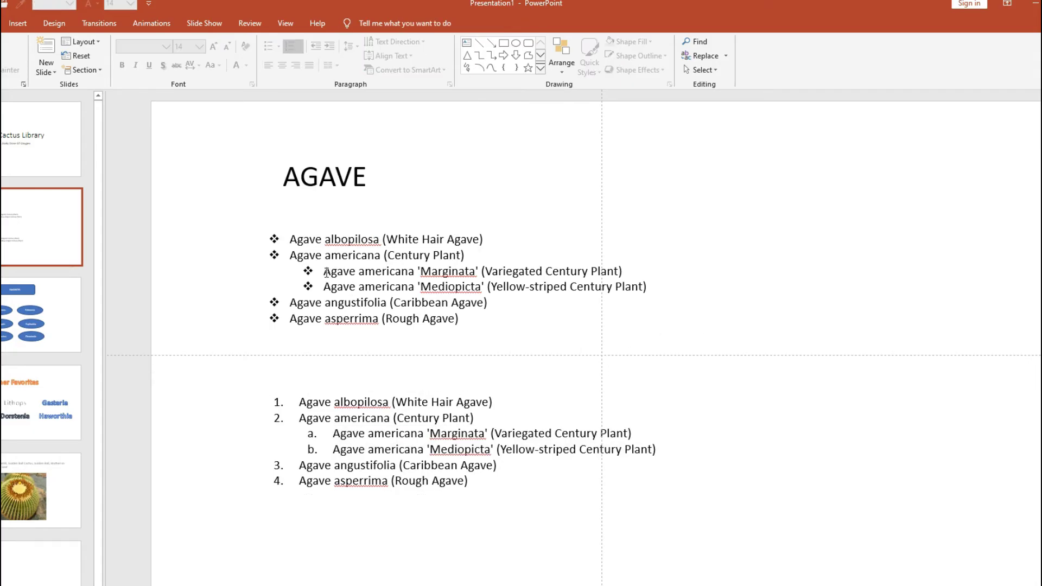
Step: Change the star bullets on the two indented Agave americana lines to Arrow Bullets
left_click_drag(324, 271, 648, 287)
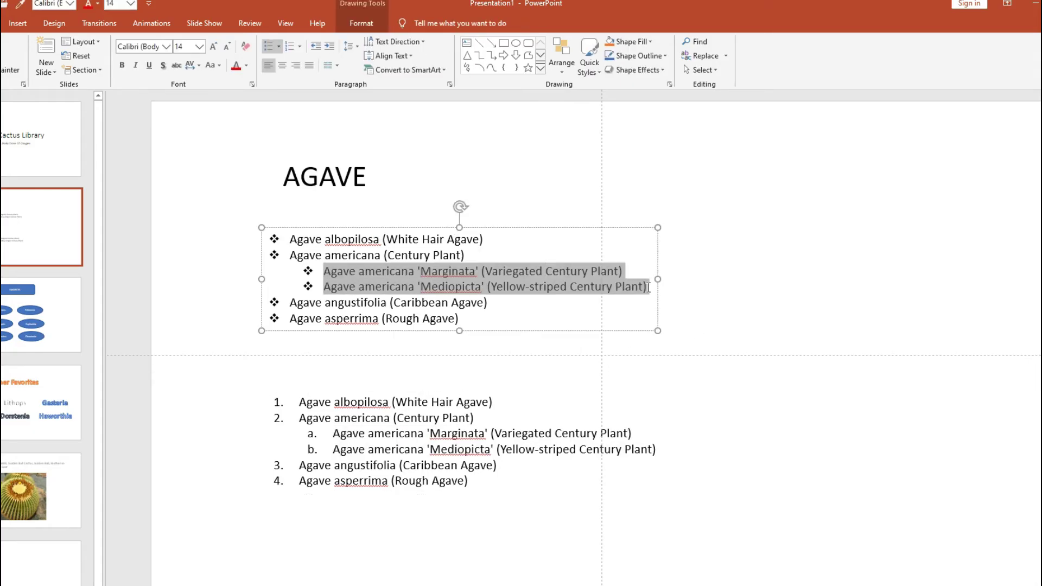
left_click(279, 47)
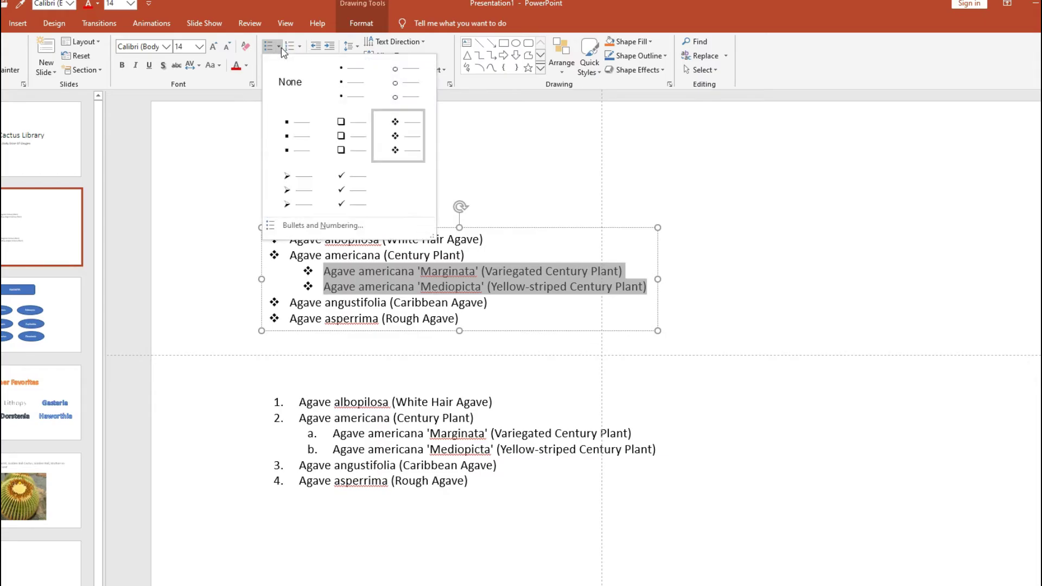
left_click(291, 191)
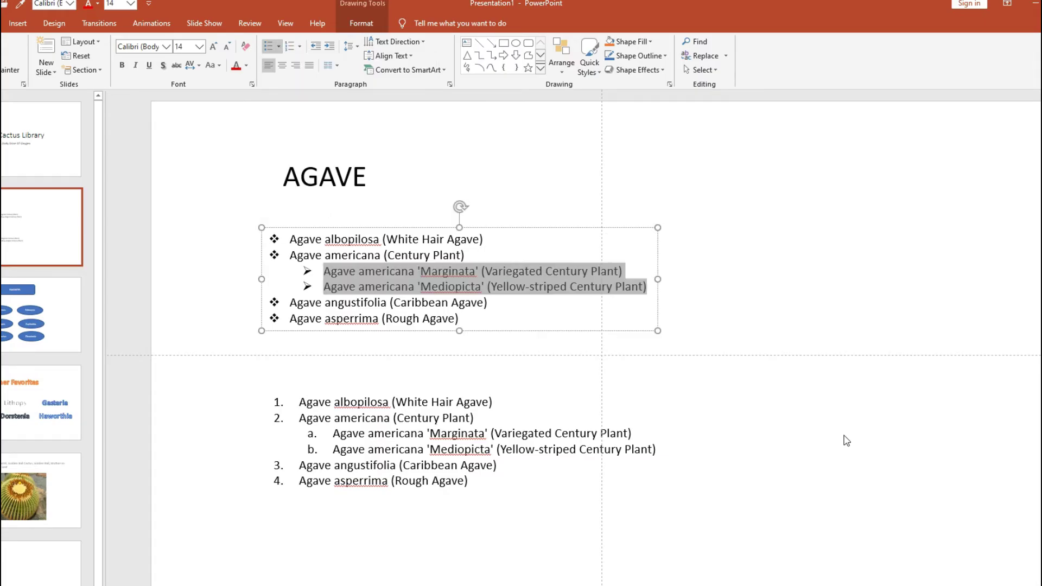
left_click(834, 452)
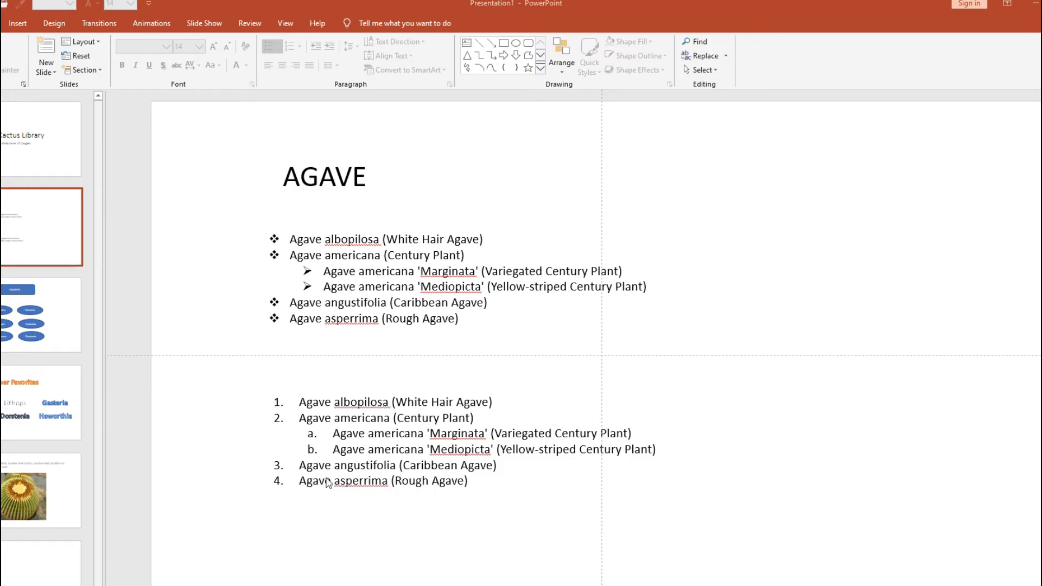
left_click(298, 480)
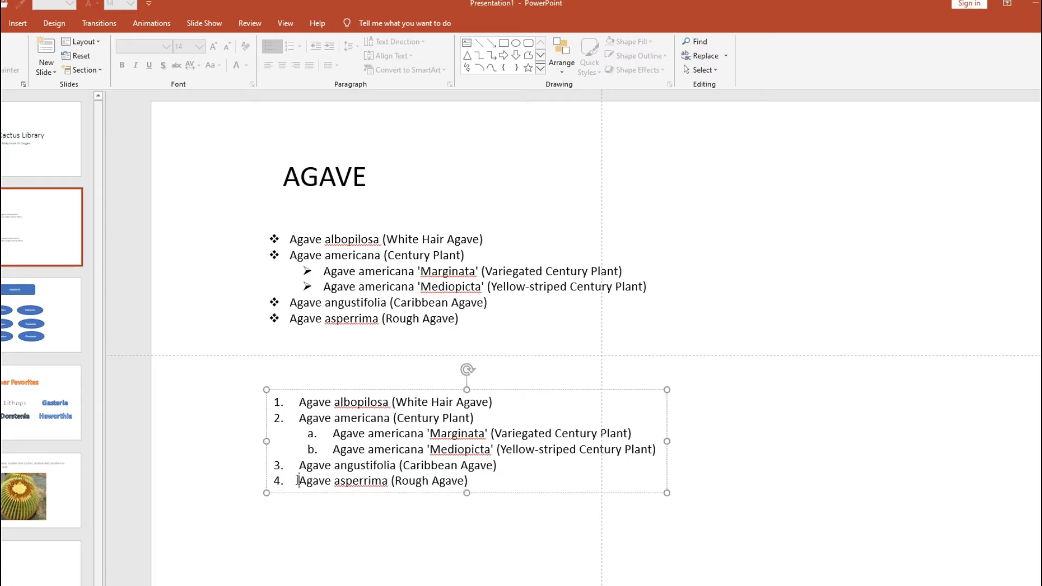
Step: Move the Agave asperrima (Rough Agave) item to third place in the numbered list
left_click_drag(298, 481, 470, 482)
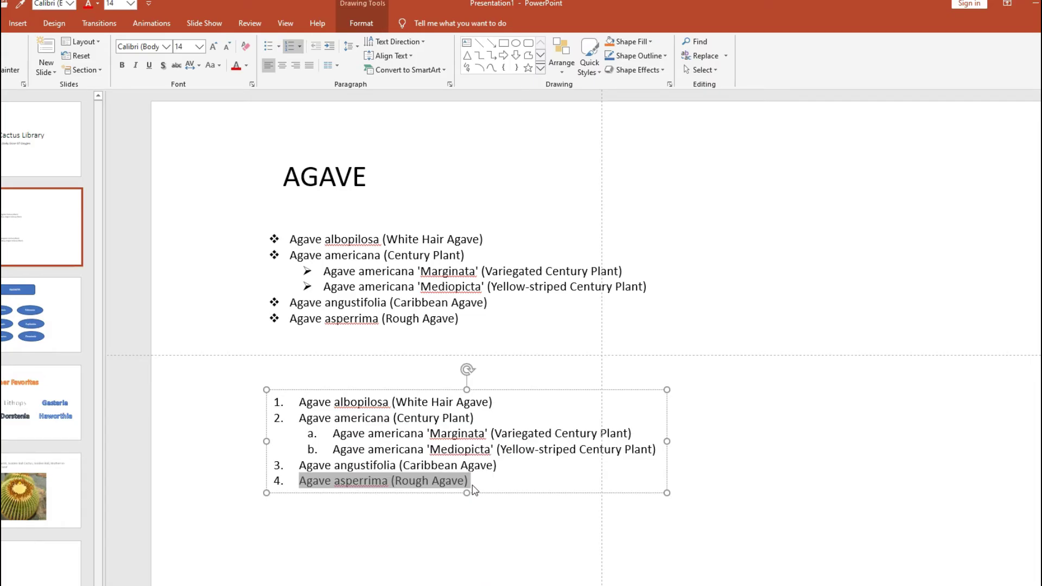
key("alt+shift+Up")
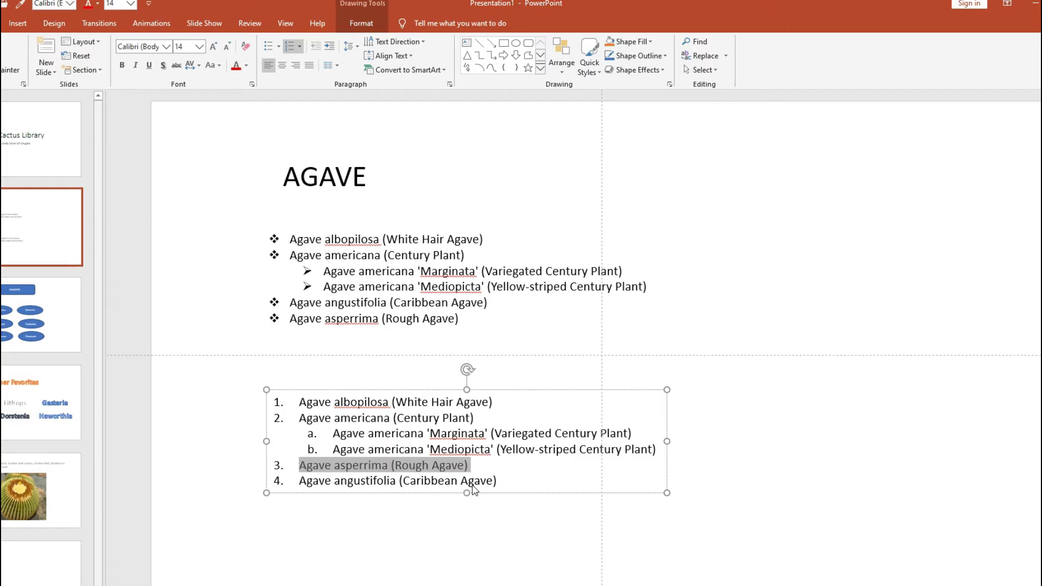
key("alt+shift+Down")
key("alt+shift+Up")
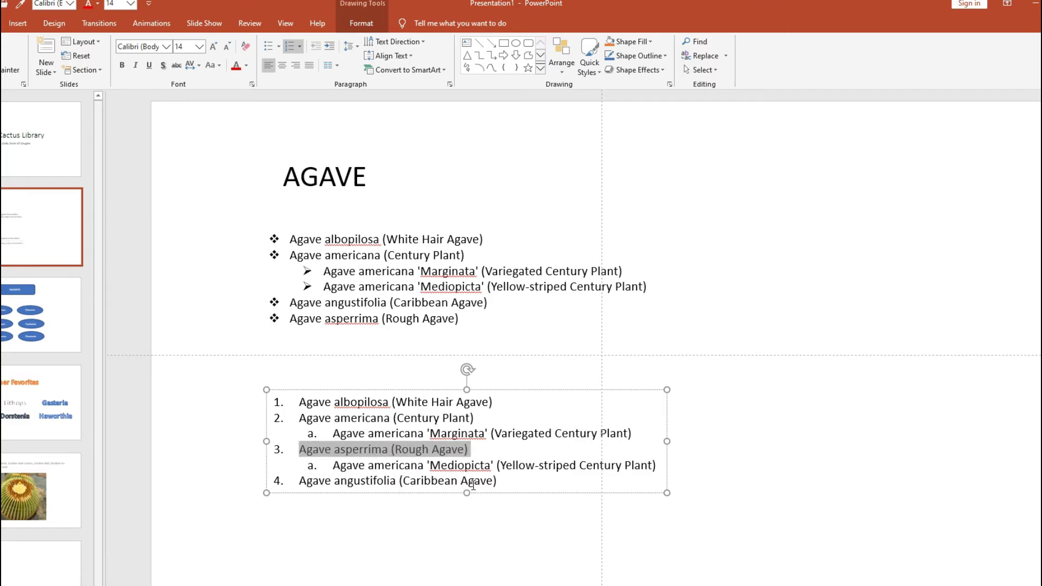
key("alt+shift+Up")
key("alt+shift+Up")
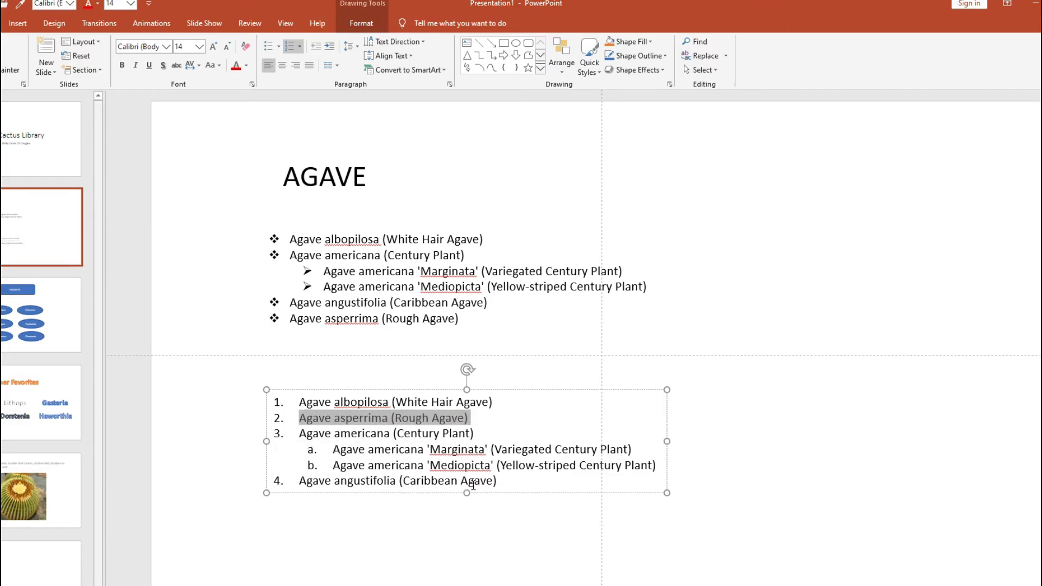
key("alt+shift+Up")
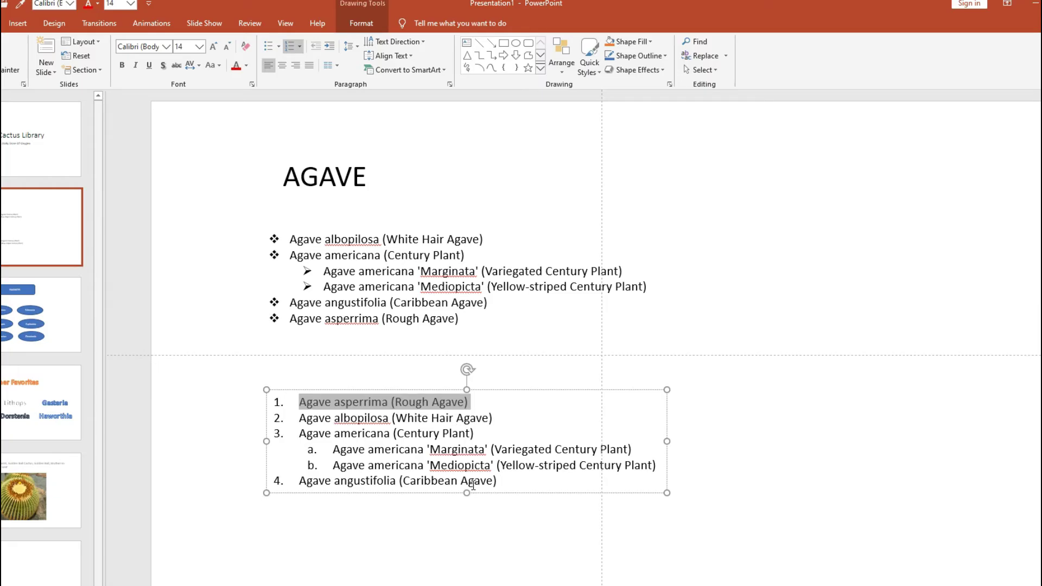
key("alt+shift+Down")
key("alt+shift+Down")
key("alt+shift+Down")
key("alt+shift+Down")
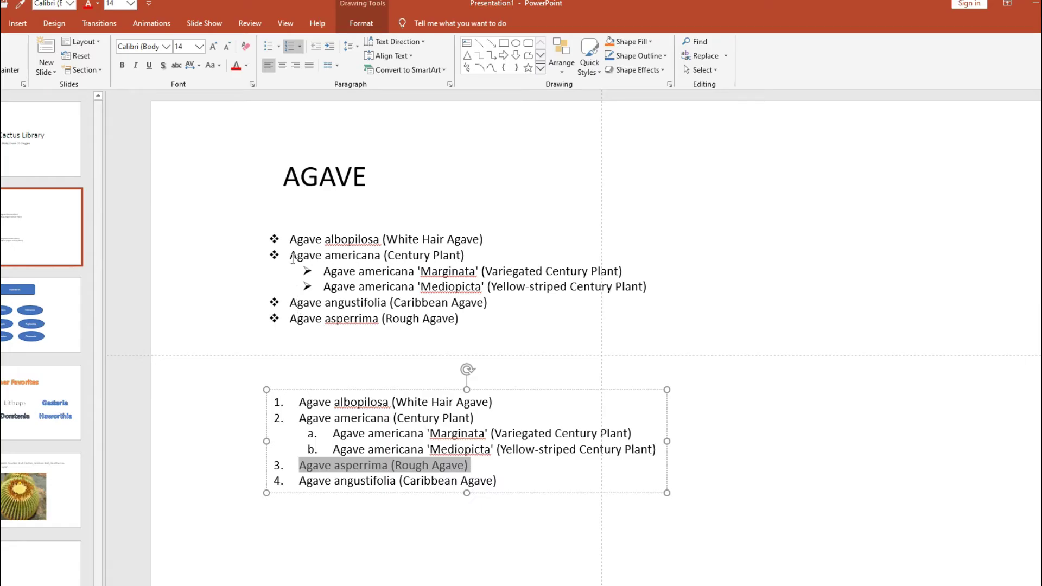
left_click_drag(293, 241, 489, 241)
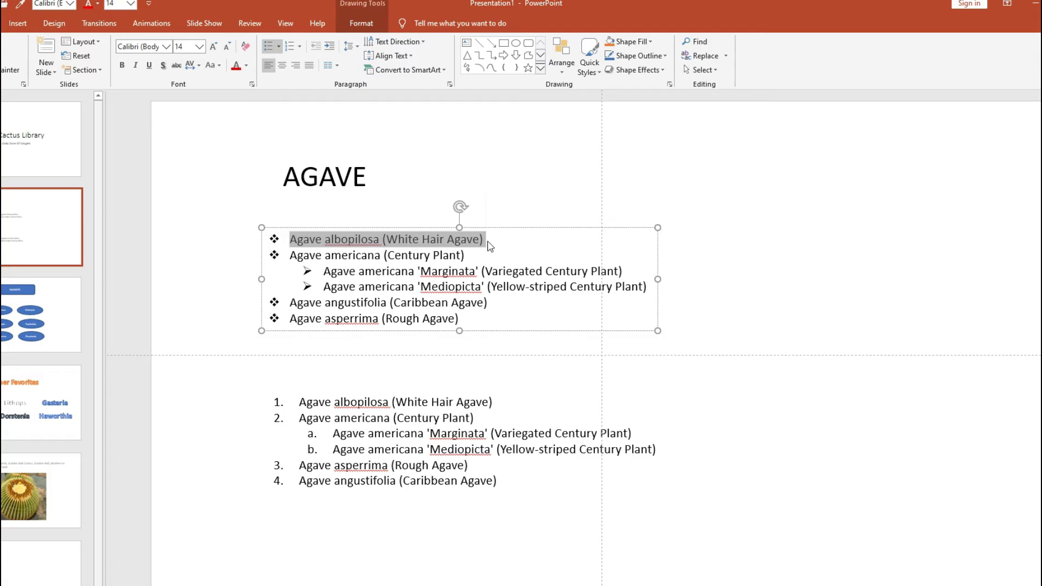
key("alt")
key("alt")
key("alt+shift+Down")
key("alt+shift+Up")
key("alt+shift+Down")
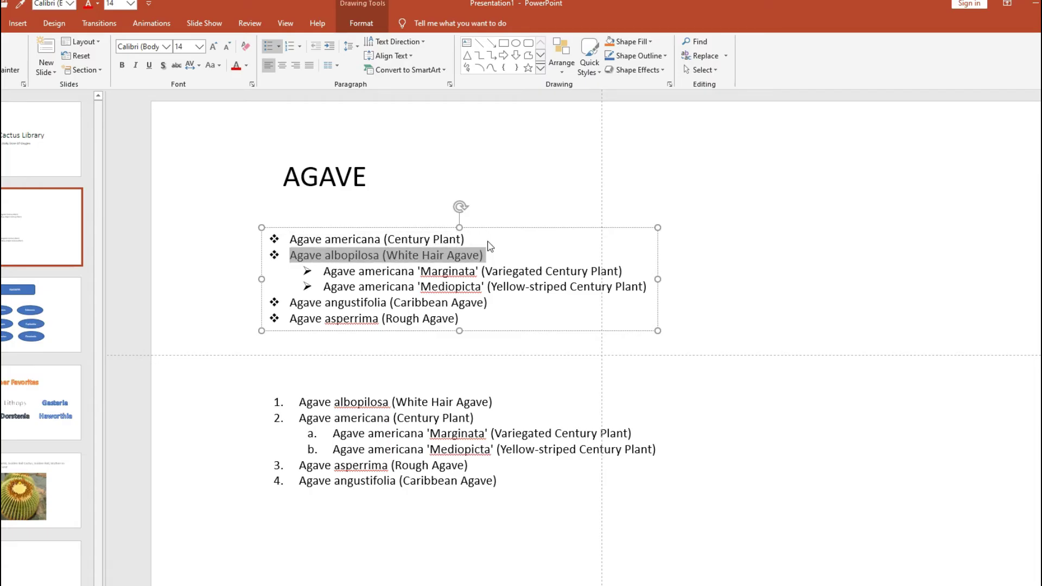
key("alt+shift+Down")
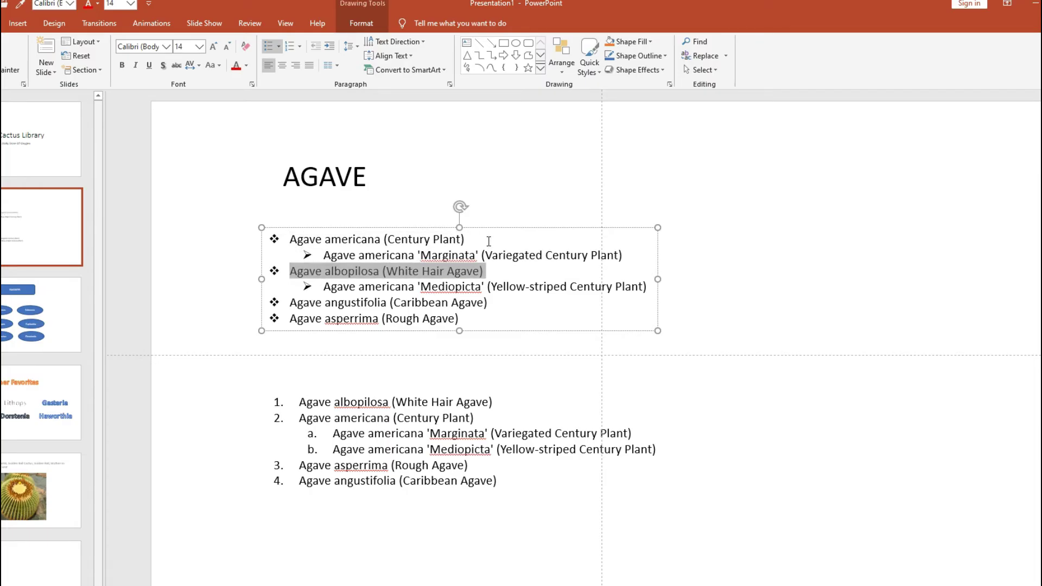
key("alt+shift+Down")
key("alt+shift+Down")
key("alt+shift+Up")
key("alt+shift+Up")
key("alt+shift+Up")
key("alt+shift+Up")
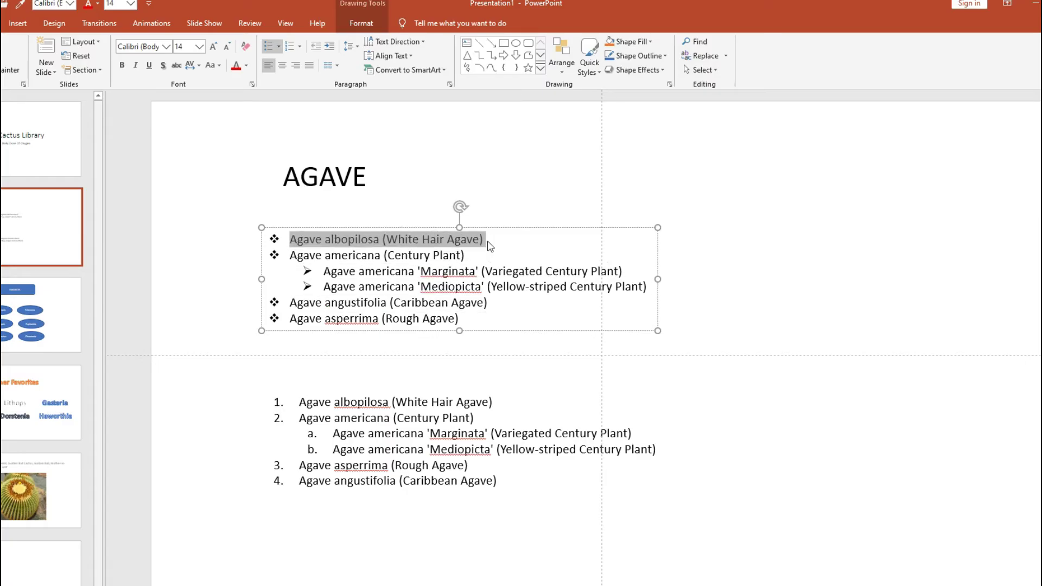
left_click(798, 334)
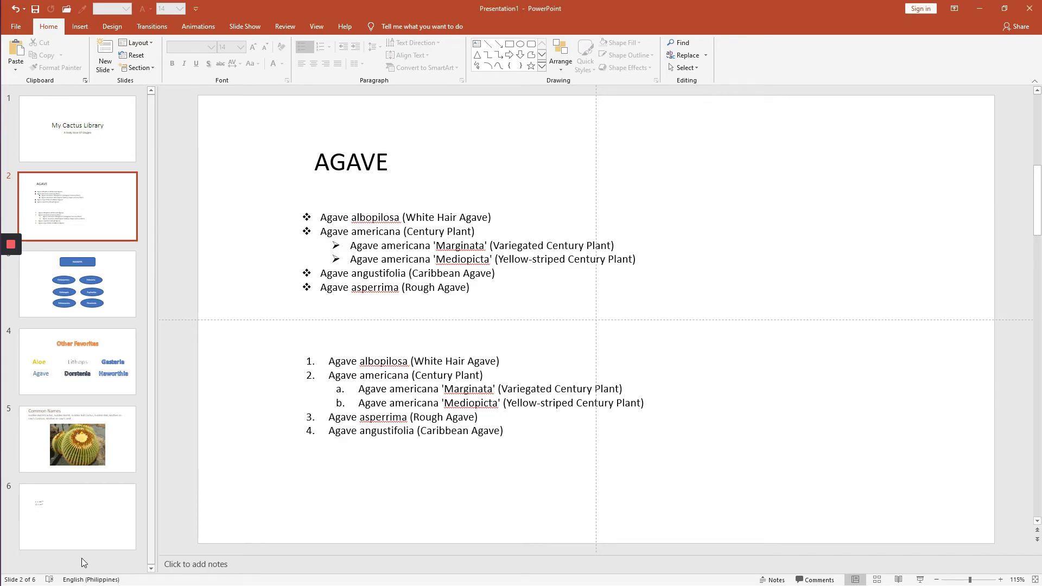
Step: On the Common Names slide, view the cactus names' font colour choices without changing anything
left_click(115, 461)
left_click(330, 160)
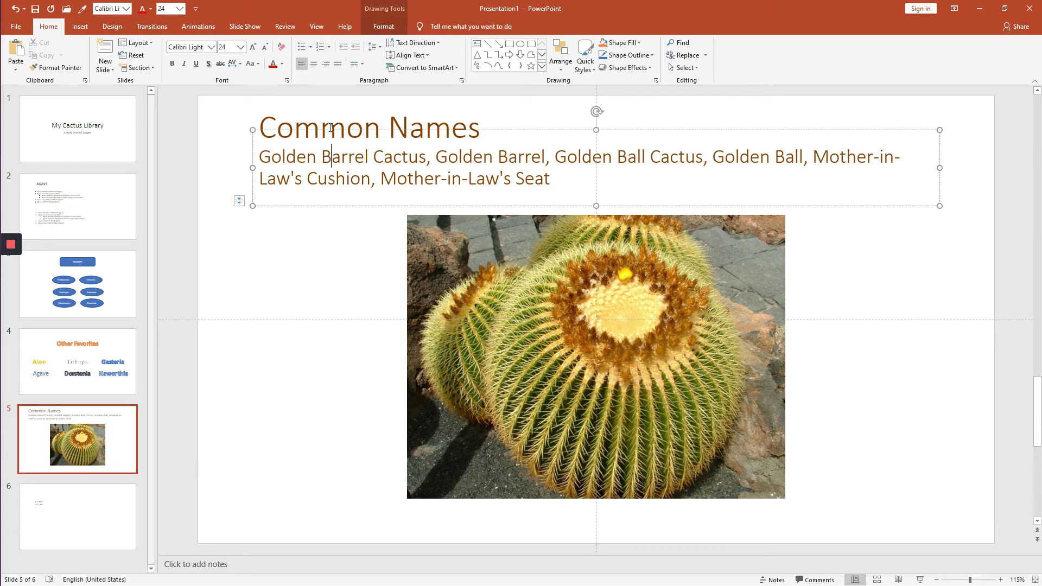
left_click(281, 64)
left_click(120, 449)
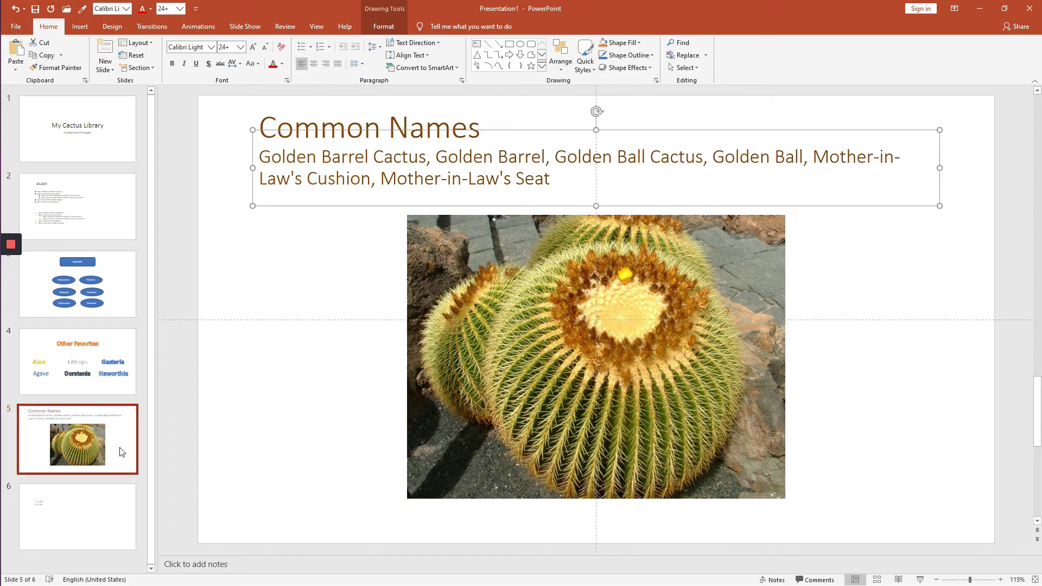
Step: Duplicate the Common Names slide and apply the Content with Caption layout to the copy
right_click(122, 448)
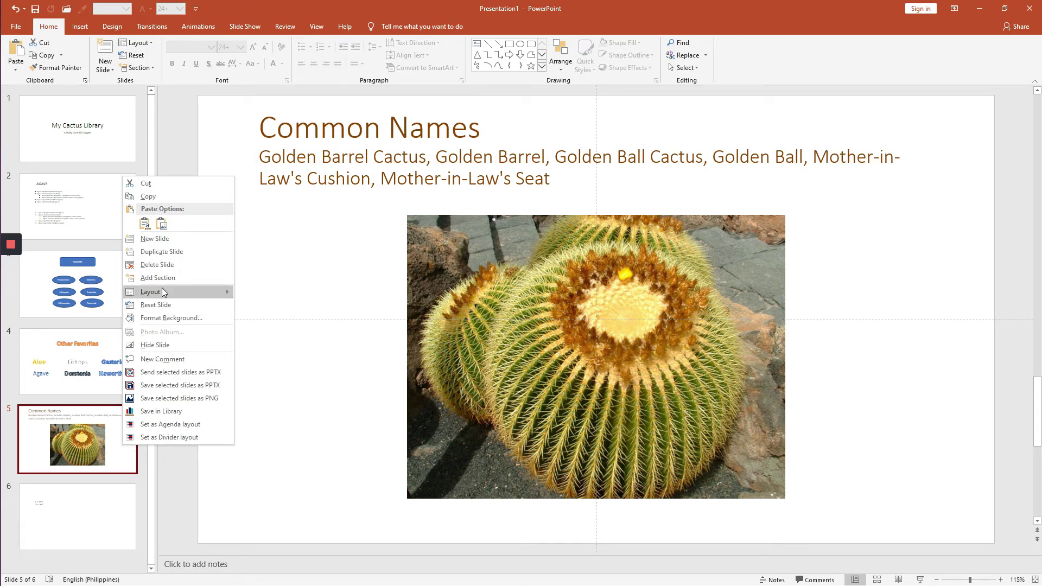
left_click(161, 252)
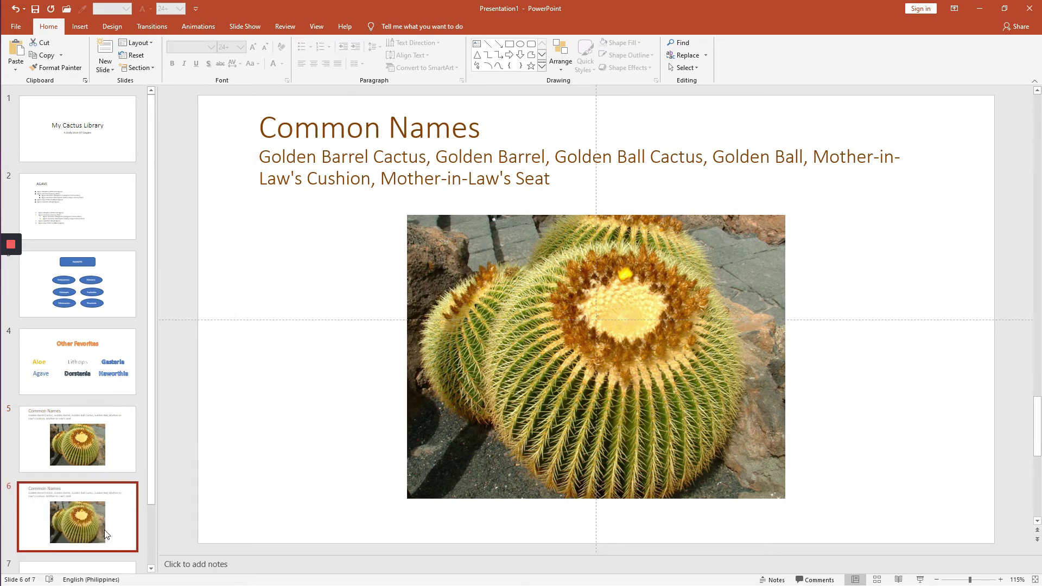
right_click(121, 506)
mouse_move(184, 350)
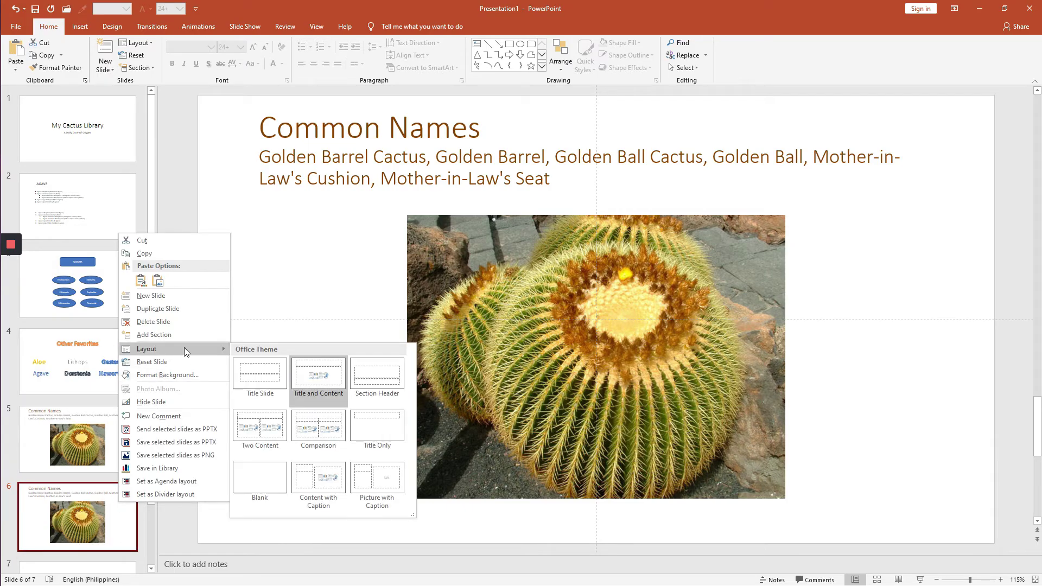
left_click(318, 482)
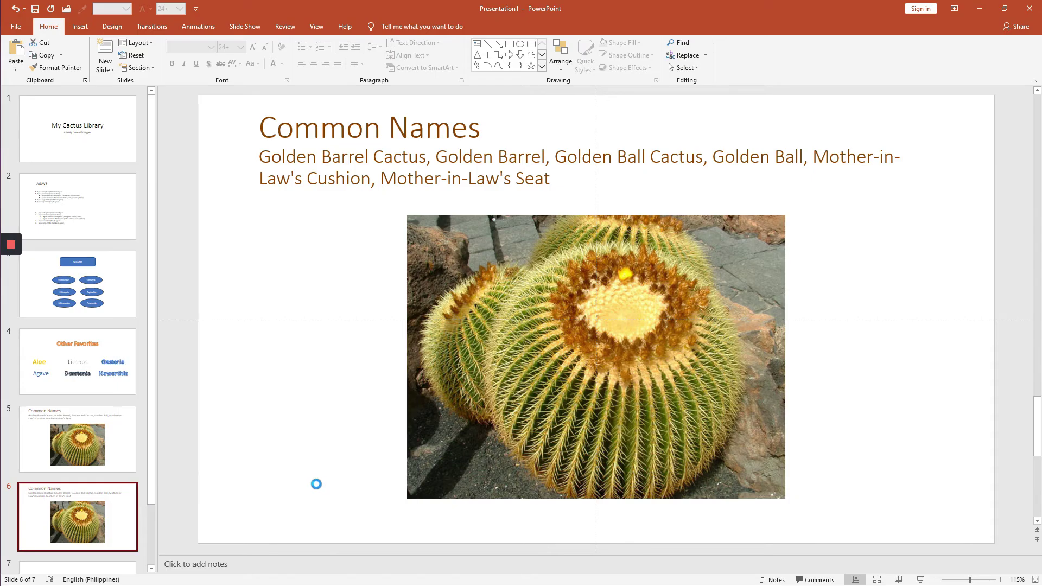
Step: Move the 'Common Names' title text into the lower text box
left_click(335, 113)
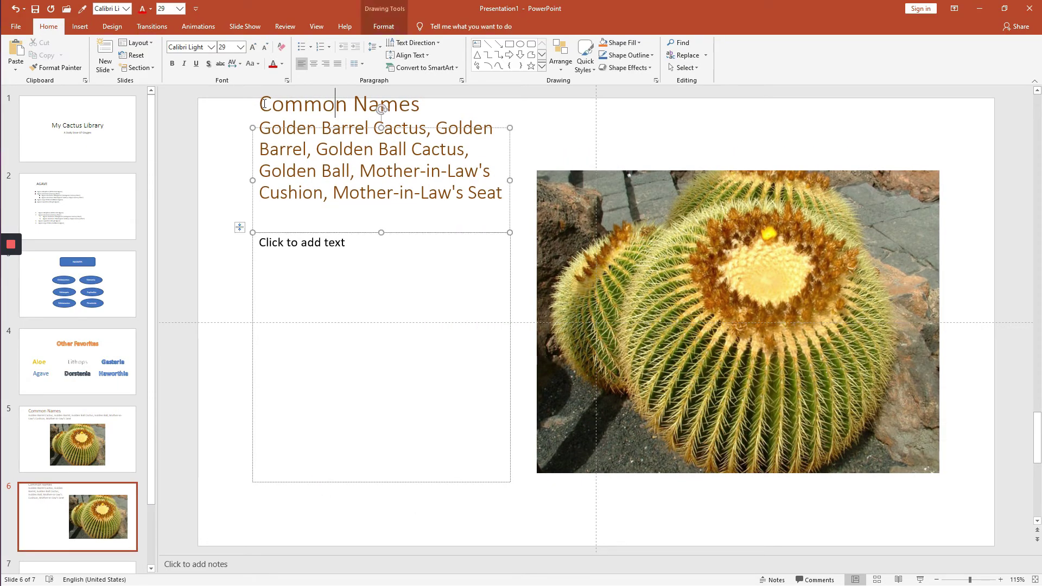
left_click_drag(260, 104, 482, 105)
key("ctrl+c")
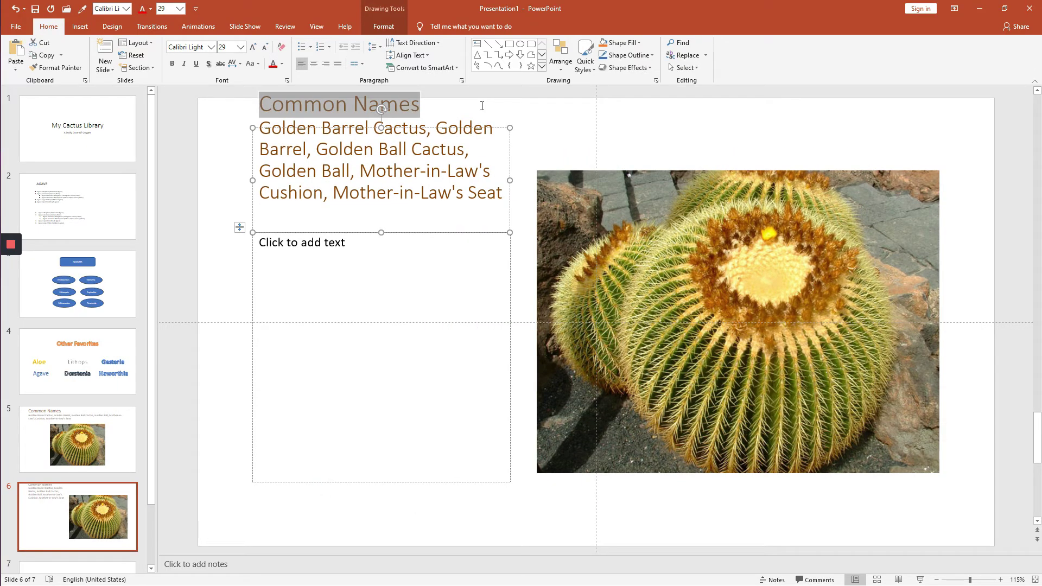
key("Delete")
left_click(278, 247)
key("ctrl+v")
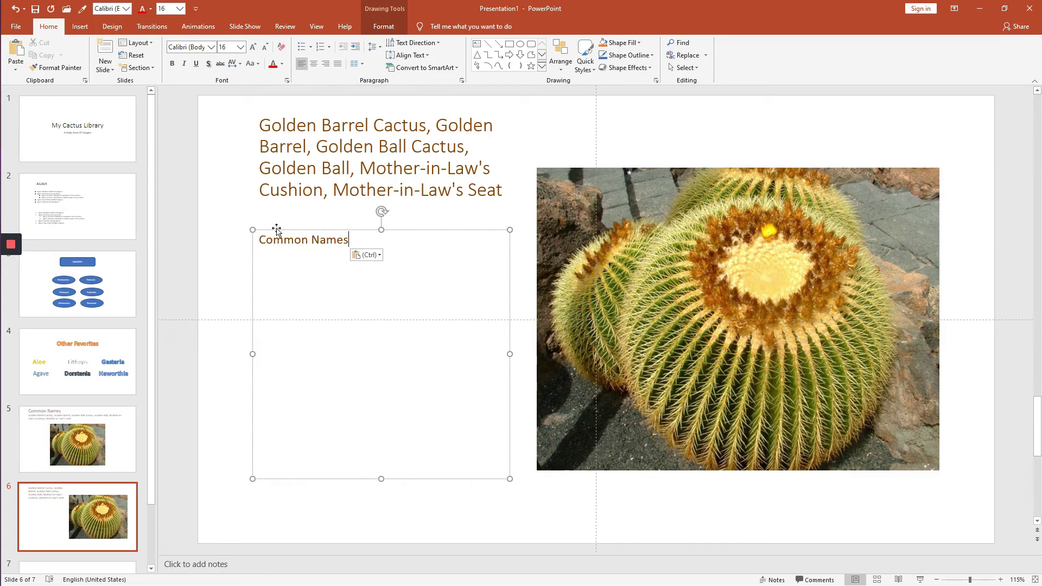
Step: Move the cactus names paragraph into the empty title box
left_click_drag(264, 125, 494, 197)
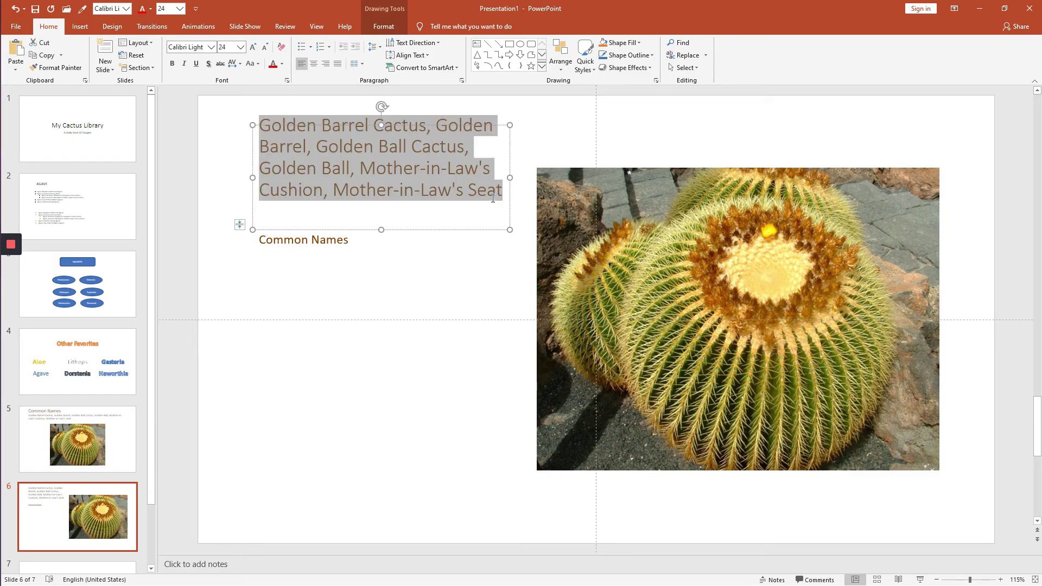
key("ctrl+x")
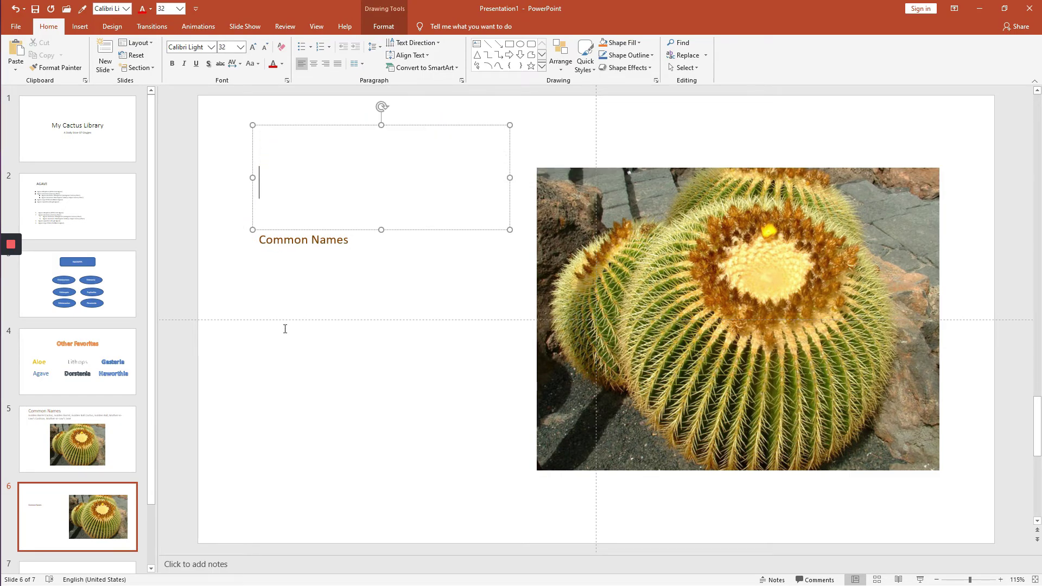
left_click(306, 271)
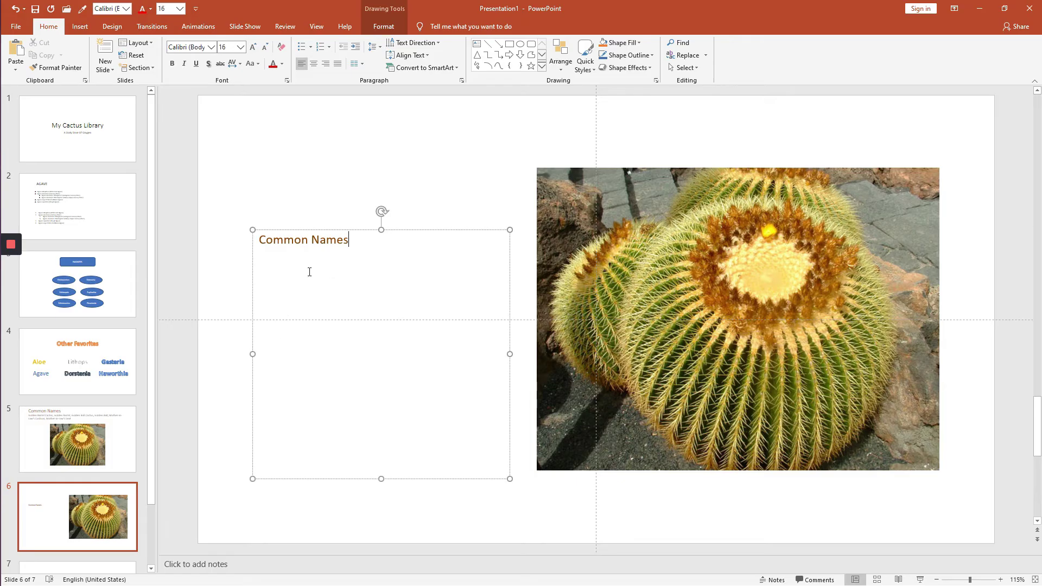
left_click(294, 218)
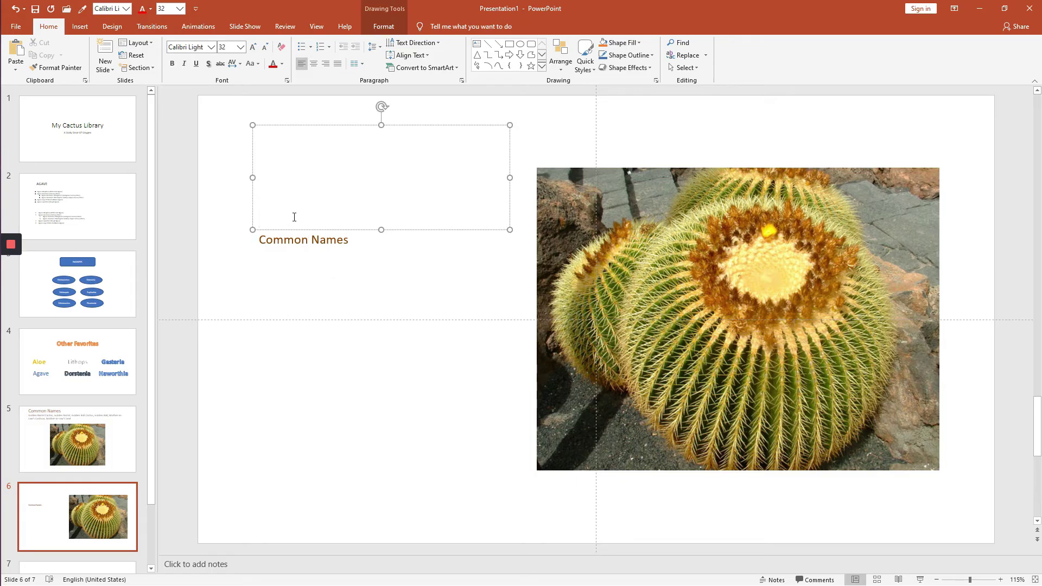
key("ctrl+v")
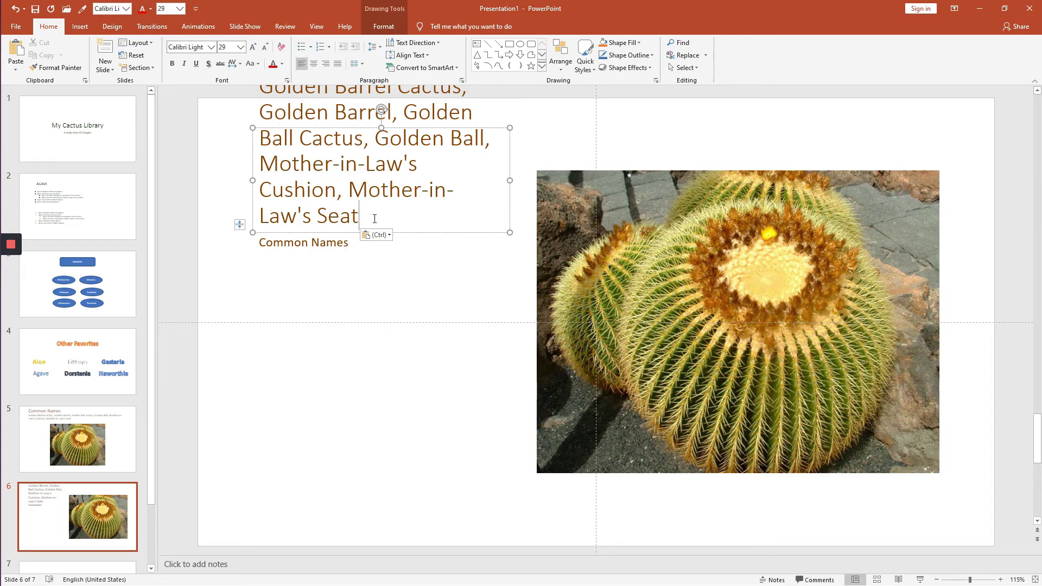
Step: Set the cactus names title text to 20 pt
key("shift+Left")
key("ctrl+a")
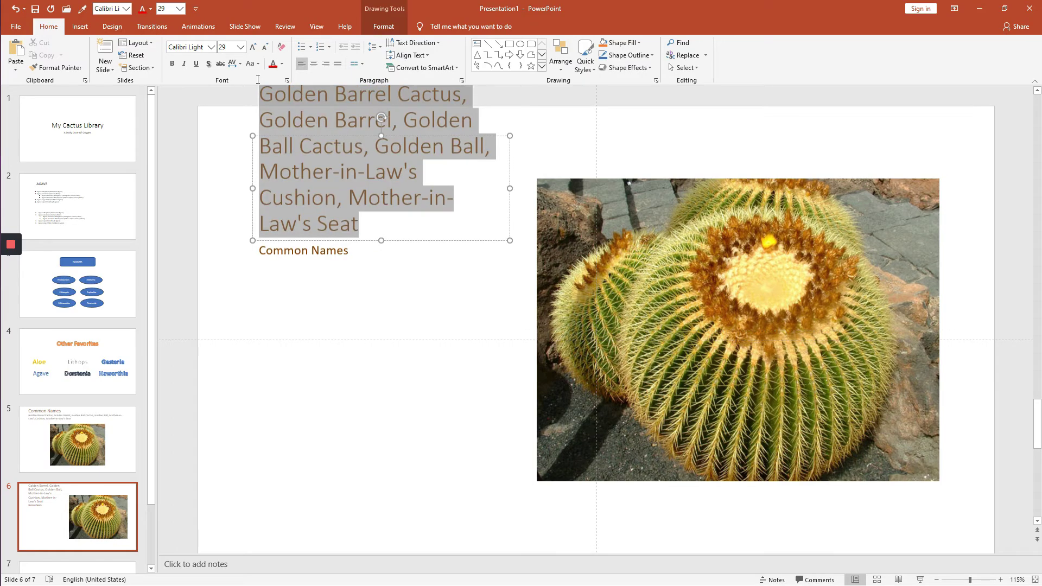
left_click(240, 47)
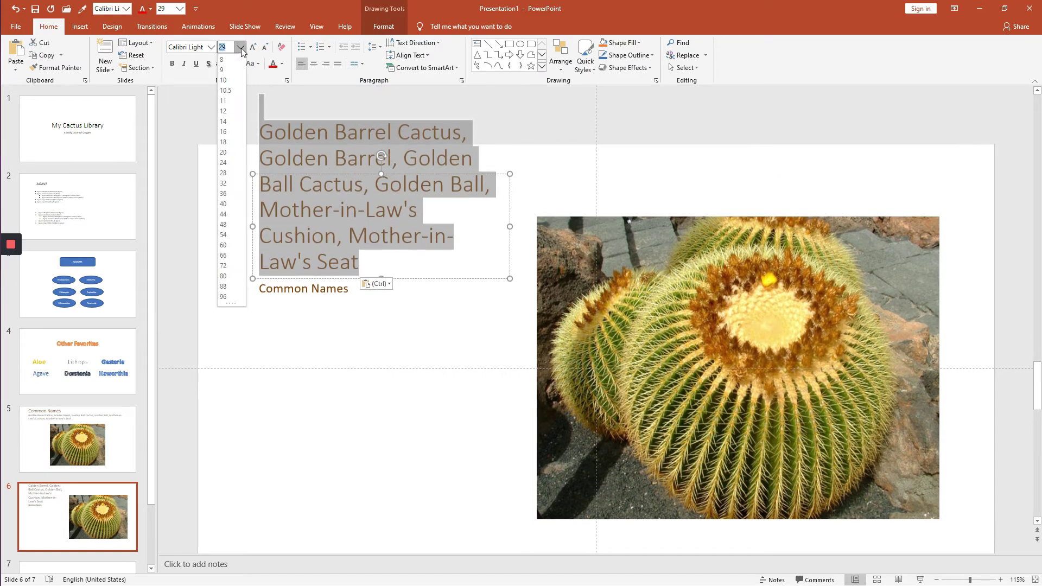
left_click(223, 152)
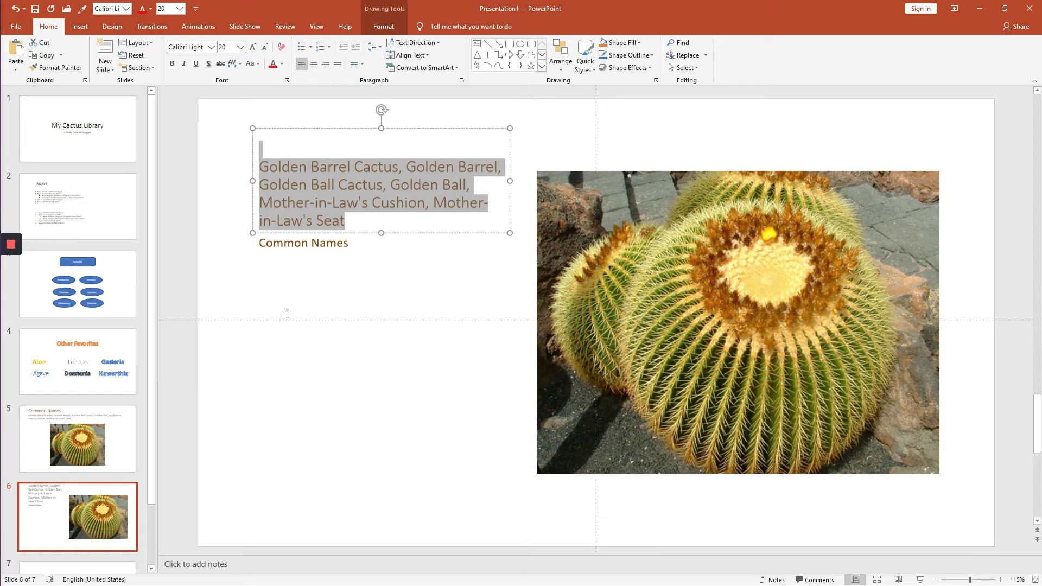
triple_click(279, 246)
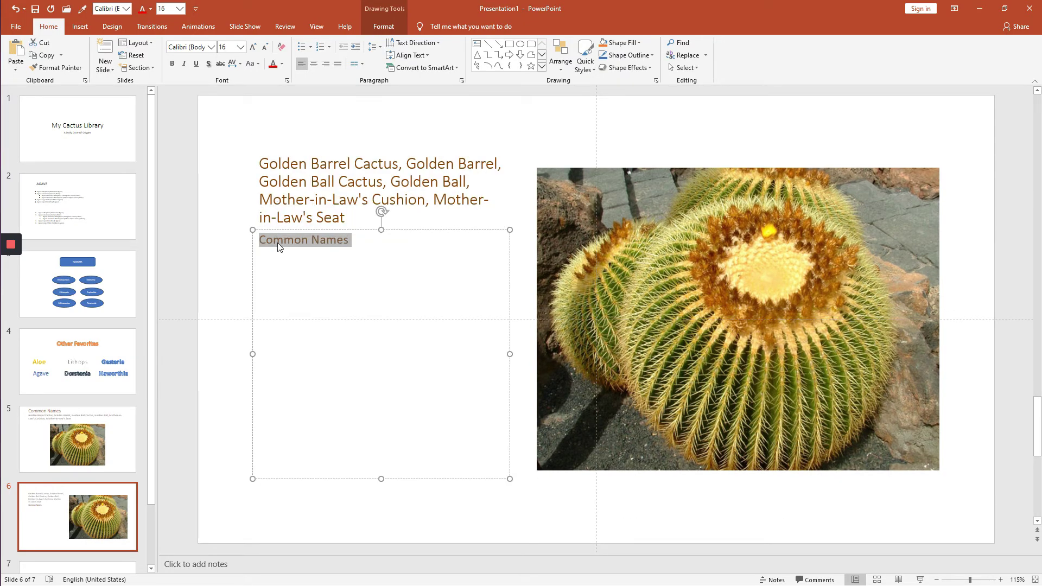
Step: Add a 28 pt 'Common Names' line above the cactus names and remove the blank line
left_click(272, 150)
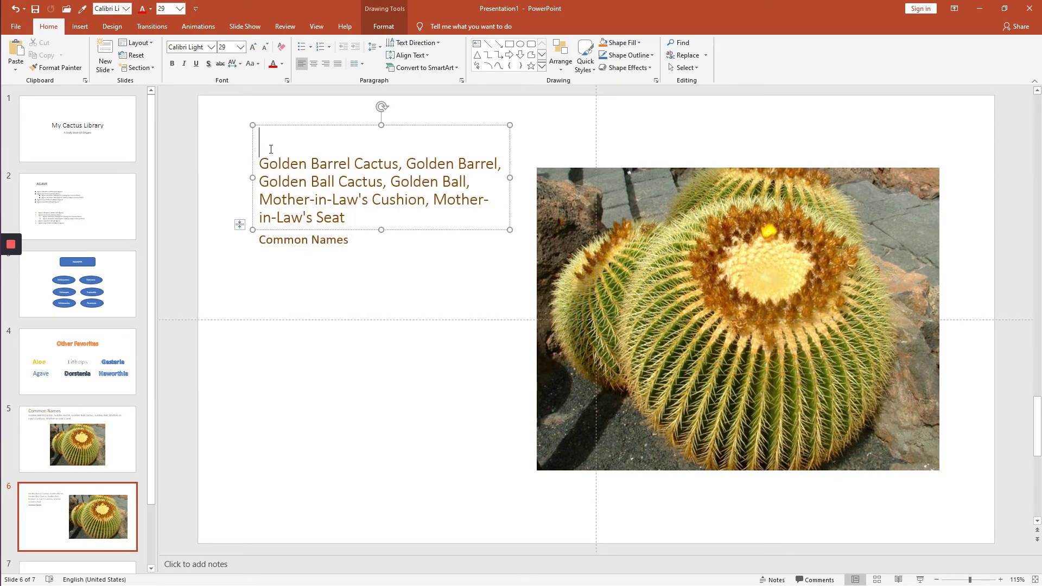
key("ctrl+v")
triple_click(263, 134)
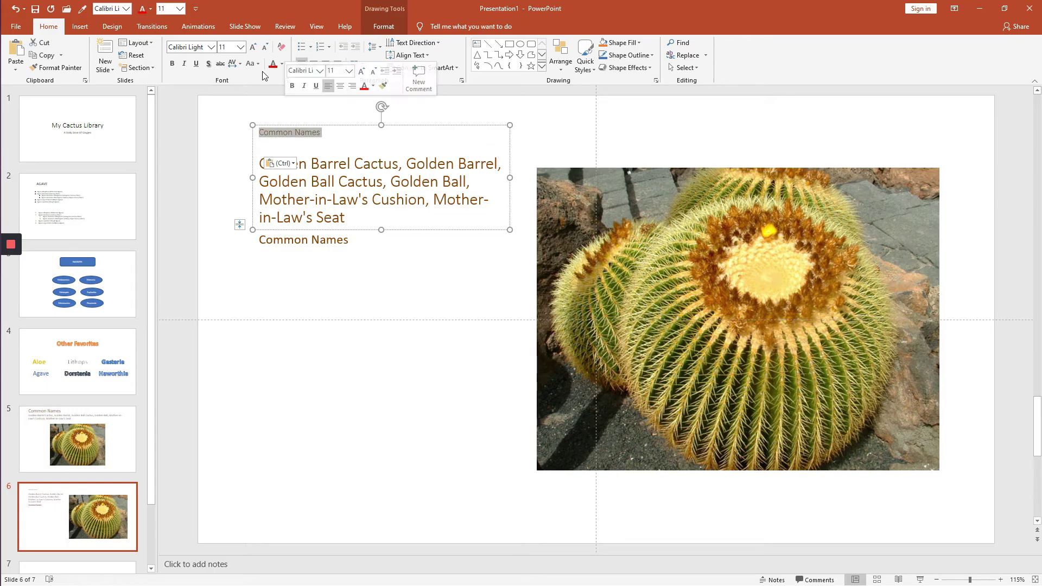
left_click(241, 47)
left_click(227, 171)
left_click(272, 146)
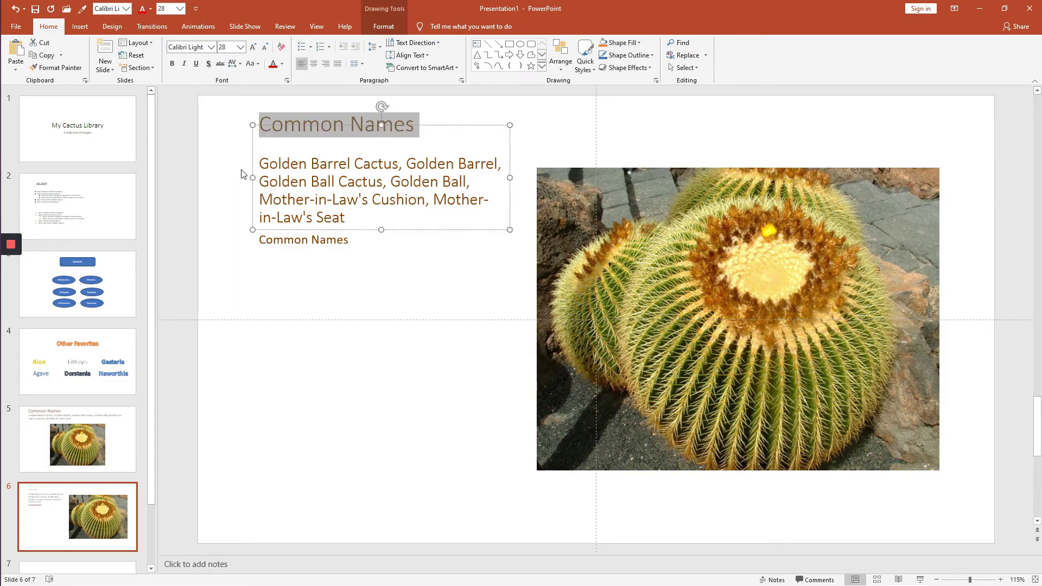
key("Delete")
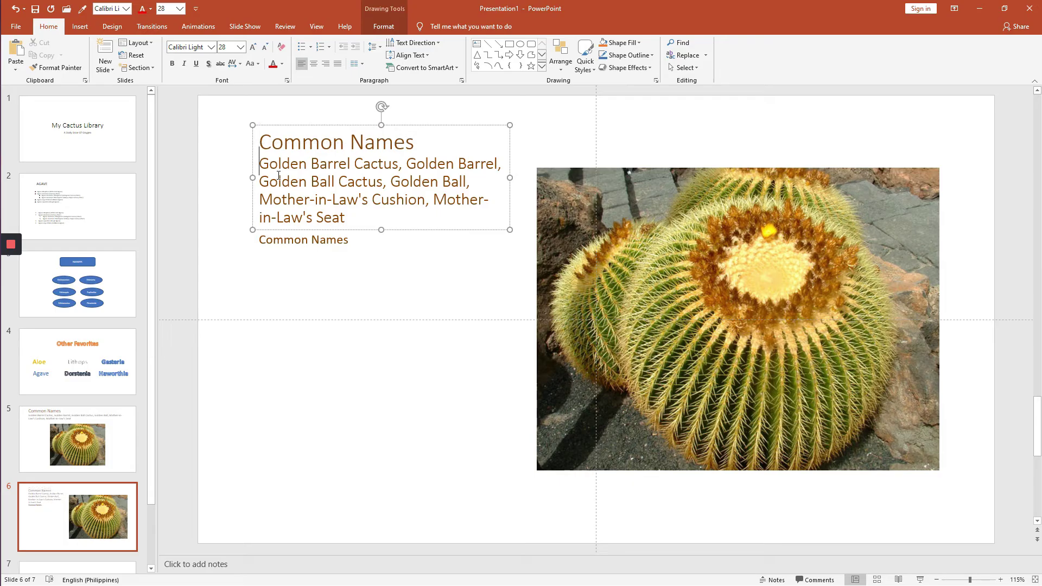
Step: Replace the lower box's Common Names text with the entry =RAND()
left_click(338, 353)
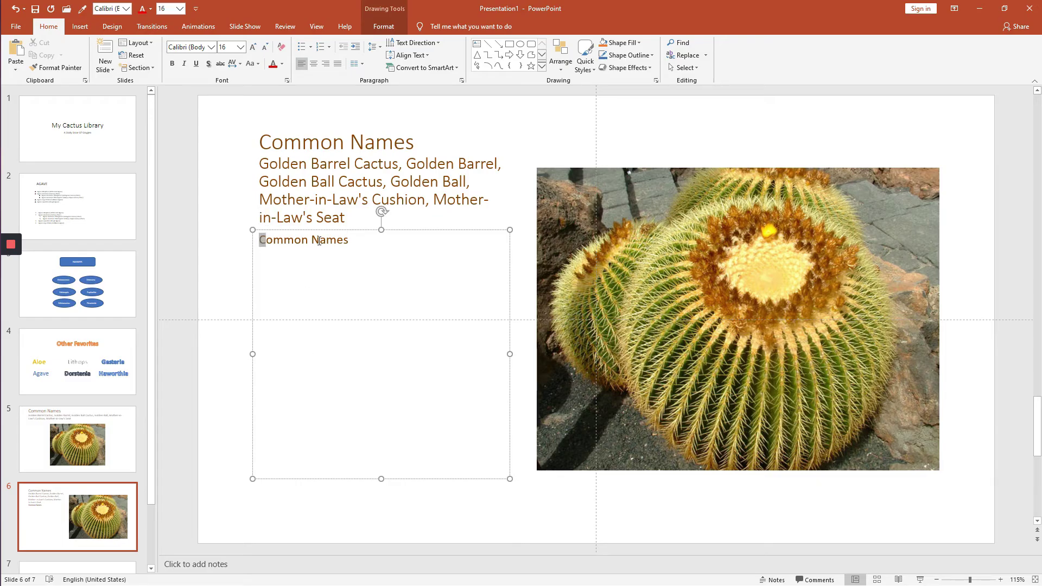
left_click_drag(261, 239, 344, 242)
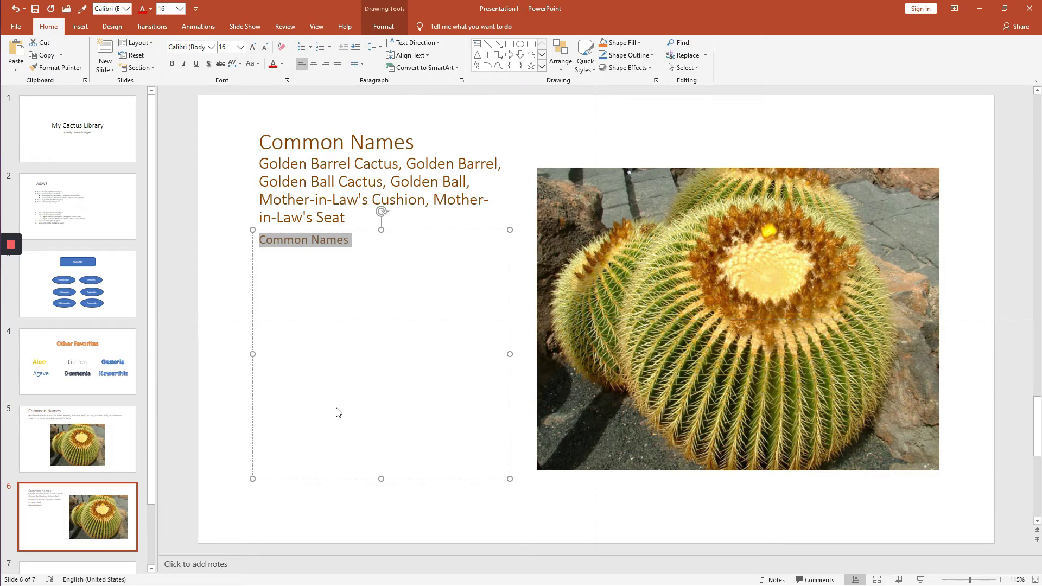
type("=RAND")
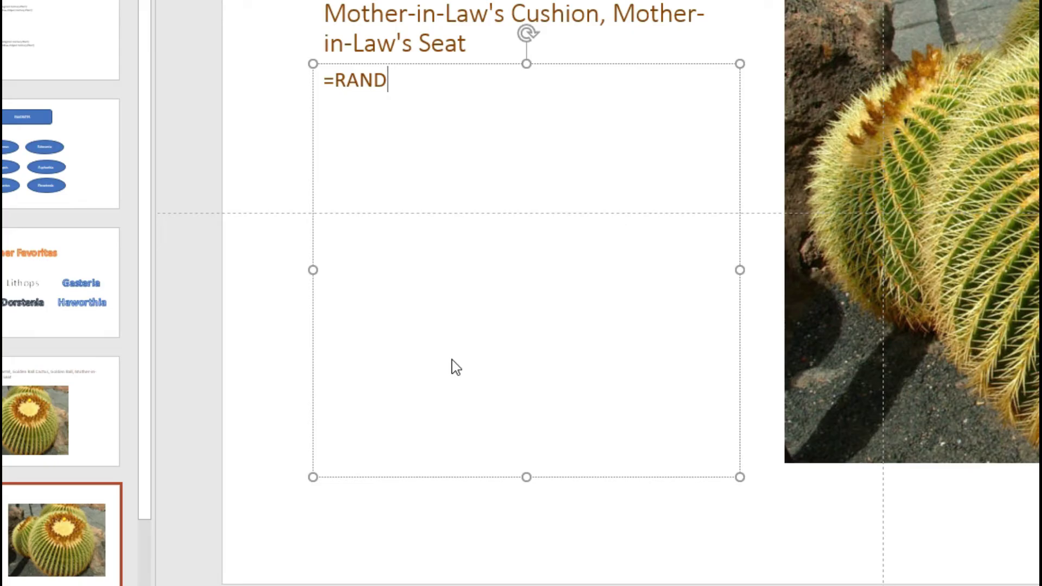
type("()")
Step: Generate =RAND() sample text, replace it with =RAND(3,2) paragraphs, then type =LOREM(1,2) over them
key("Return")
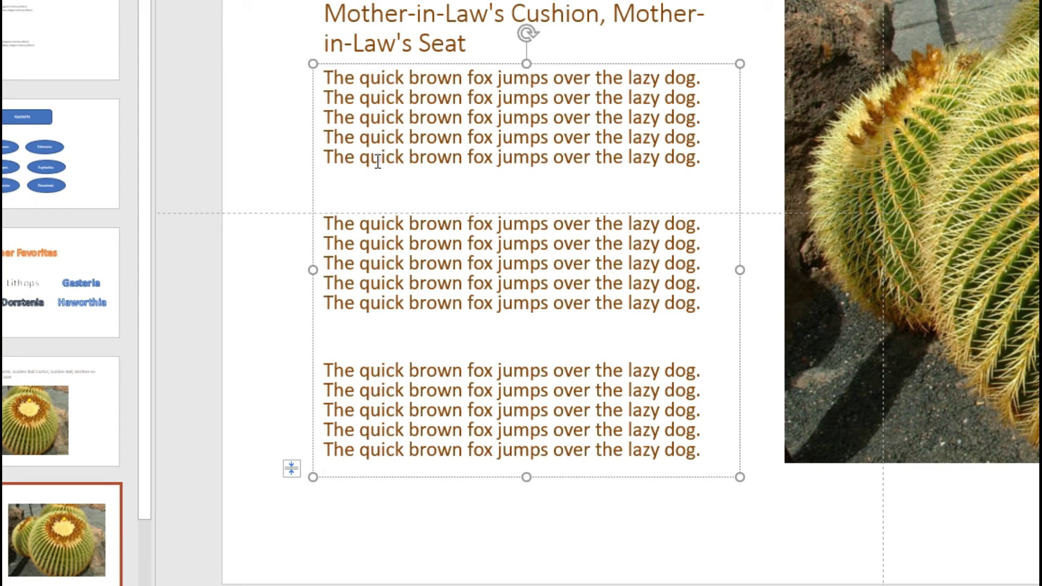
left_click(328, 79)
key("ctrl+shift+Down")
key("ctrl+shift+Down")
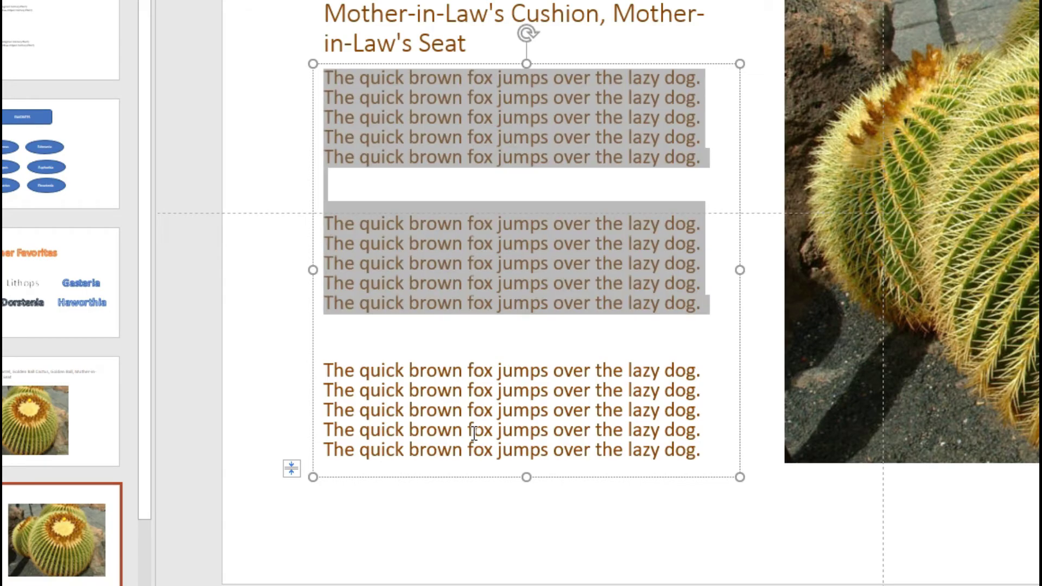
left_click(709, 459, "shift")
type("=")
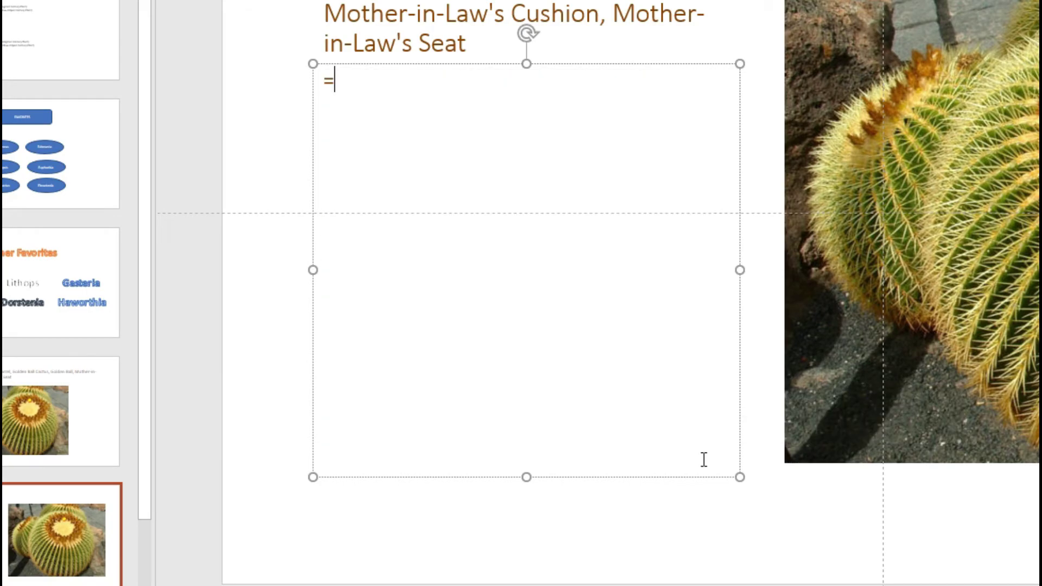
type("RAND(")
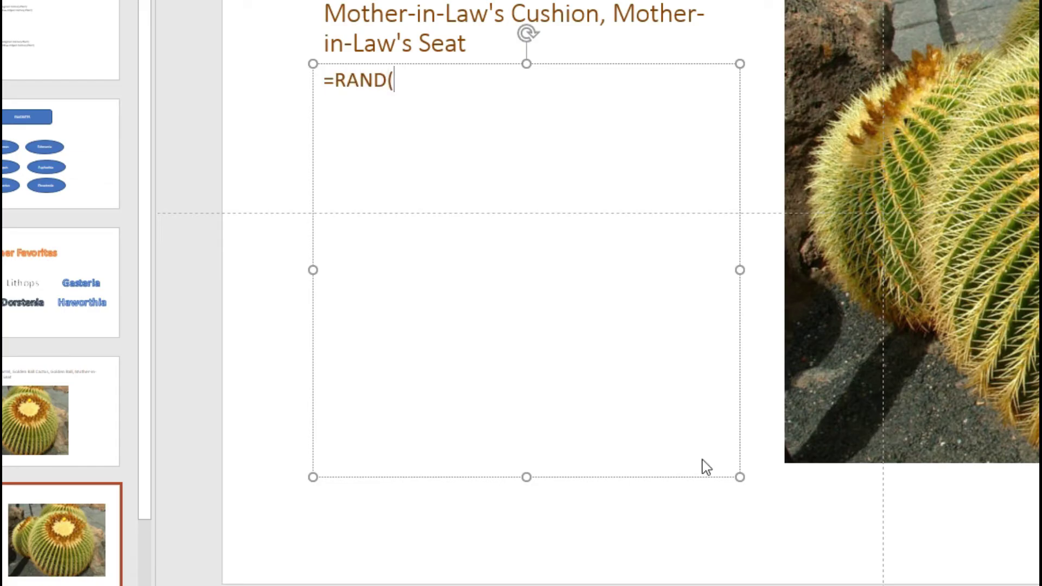
type("3,2)")
key("Return")
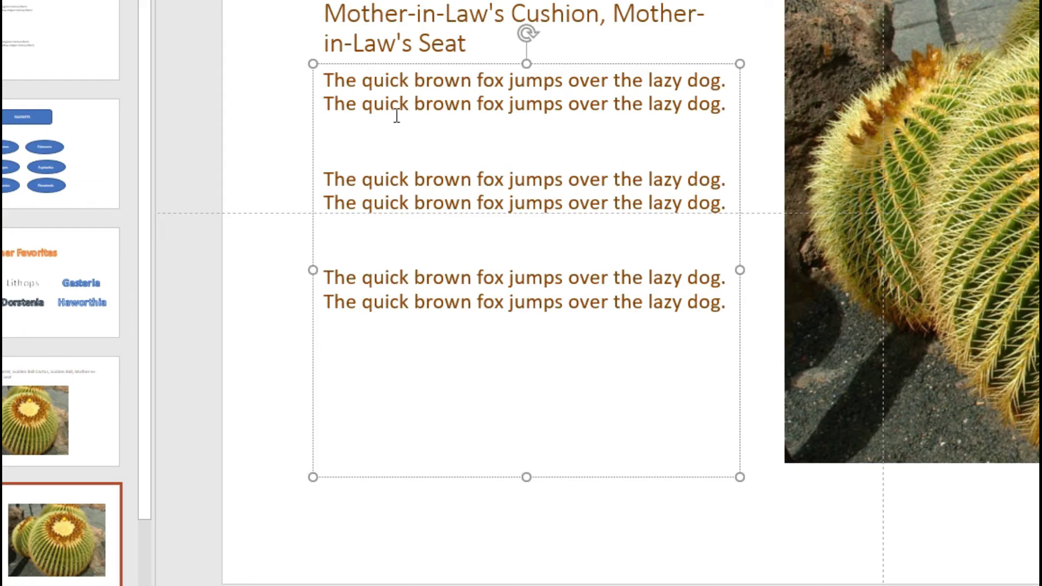
left_click_drag(326, 80, 724, 320)
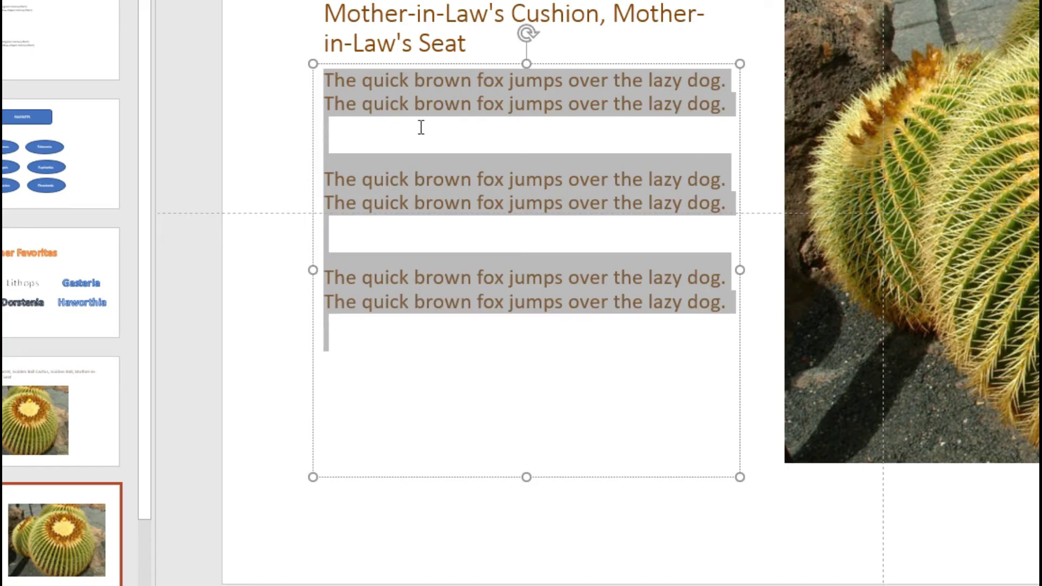
type("=LOREM")
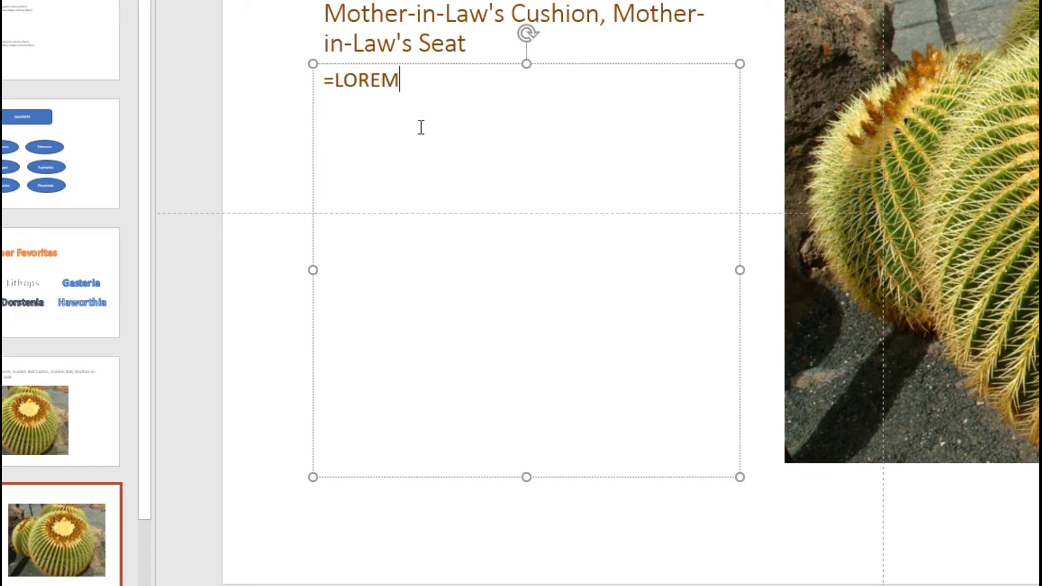
type("(1,2)")
Step: Change the entry to =LOREM(3,1) and expand it into three lorem ipsum paragraphs
double_click(412, 81)
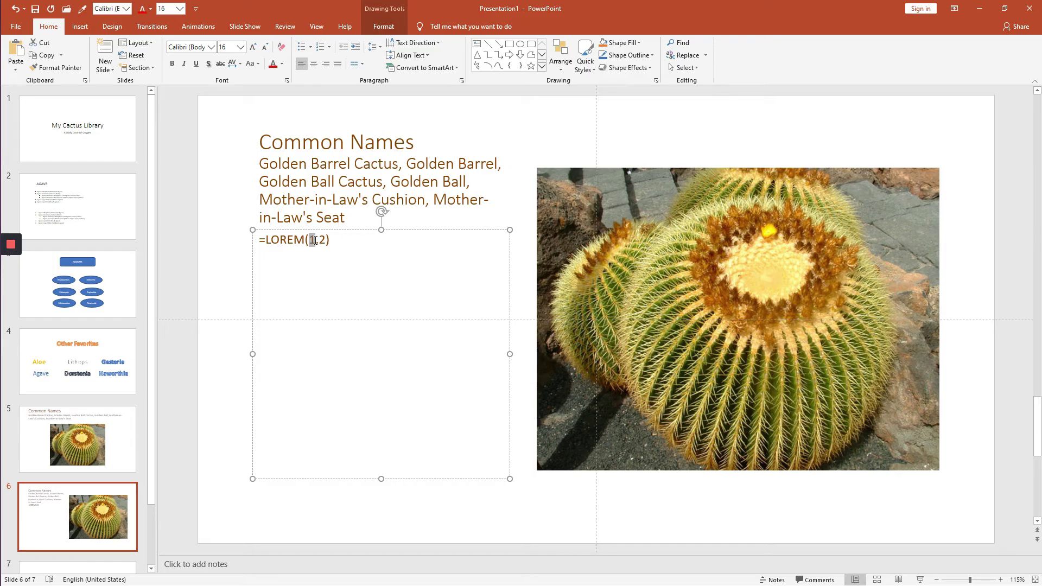
type("3")
double_click(323, 240)
type("1")
left_click(332, 240)
key("Return")
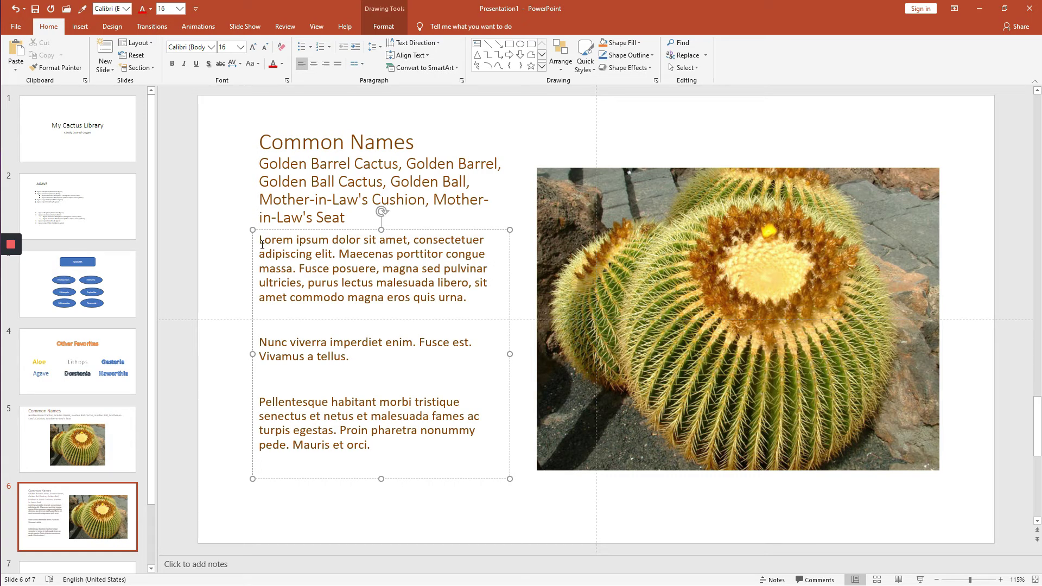
Step: Replace the lorem ipsum text with =RAND(3,2), giving three two-sentence fox paragraphs
left_click_drag(262, 244, 402, 495)
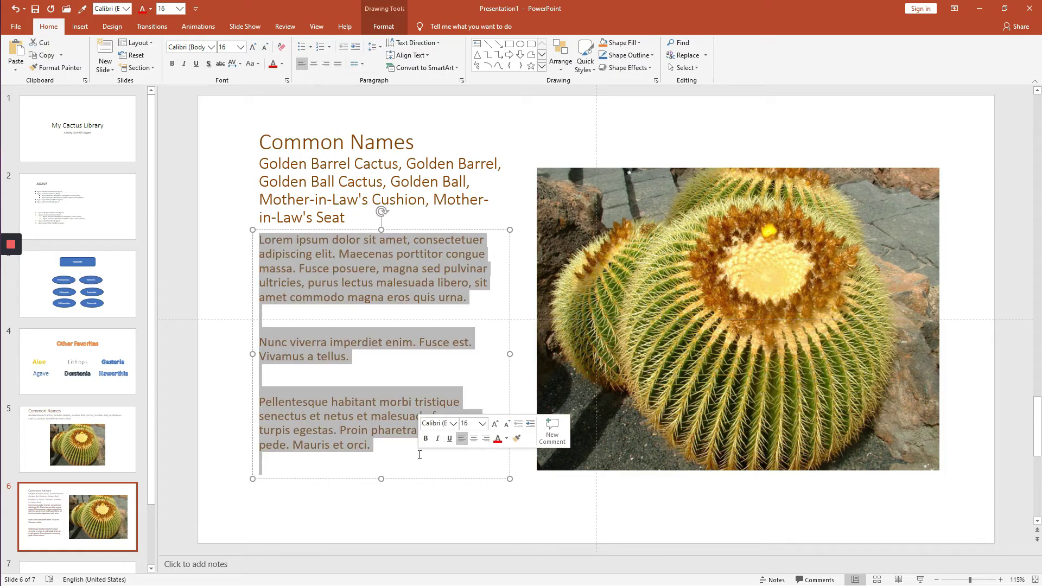
type("=RAND")
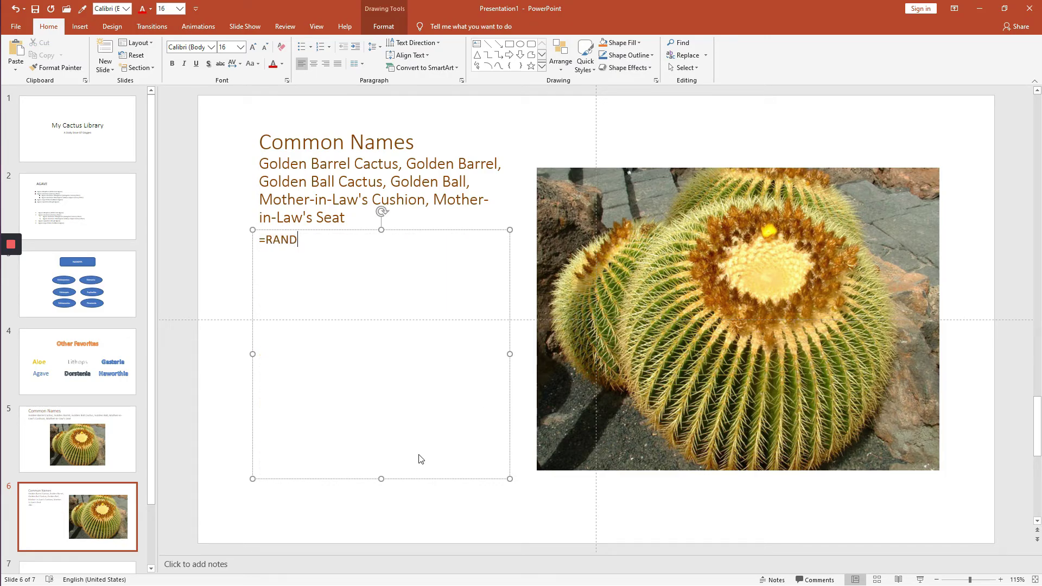
type("(3,2)")
key("Return")
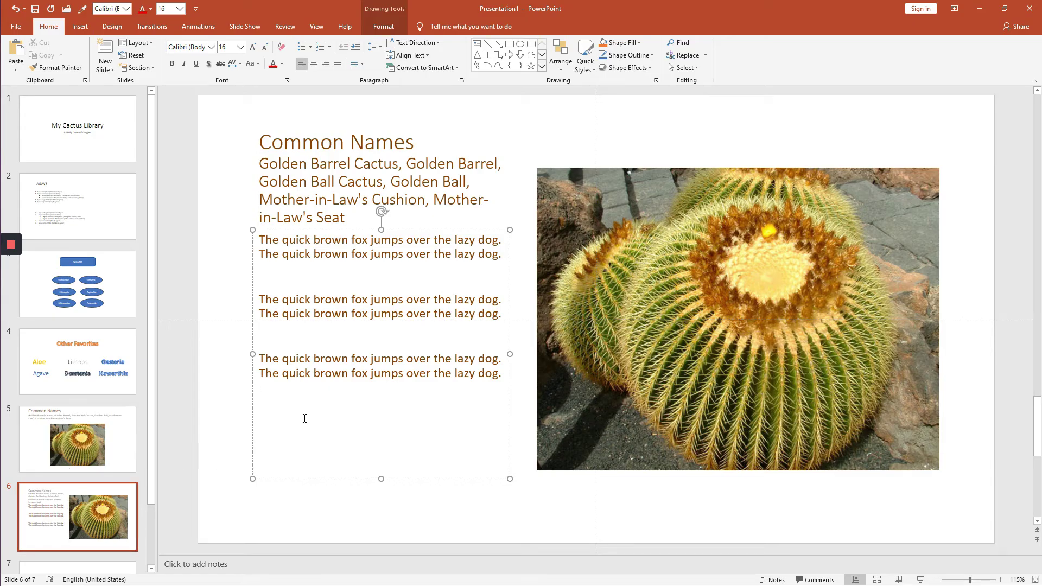
scroll(328, 421, "down", 2)
left_click(131, 436)
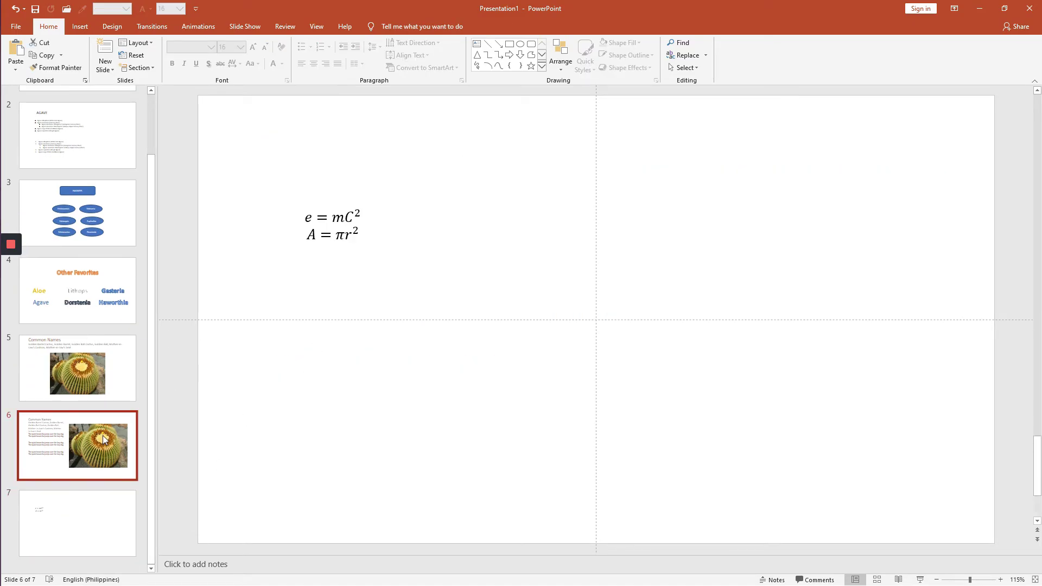
left_click(356, 280)
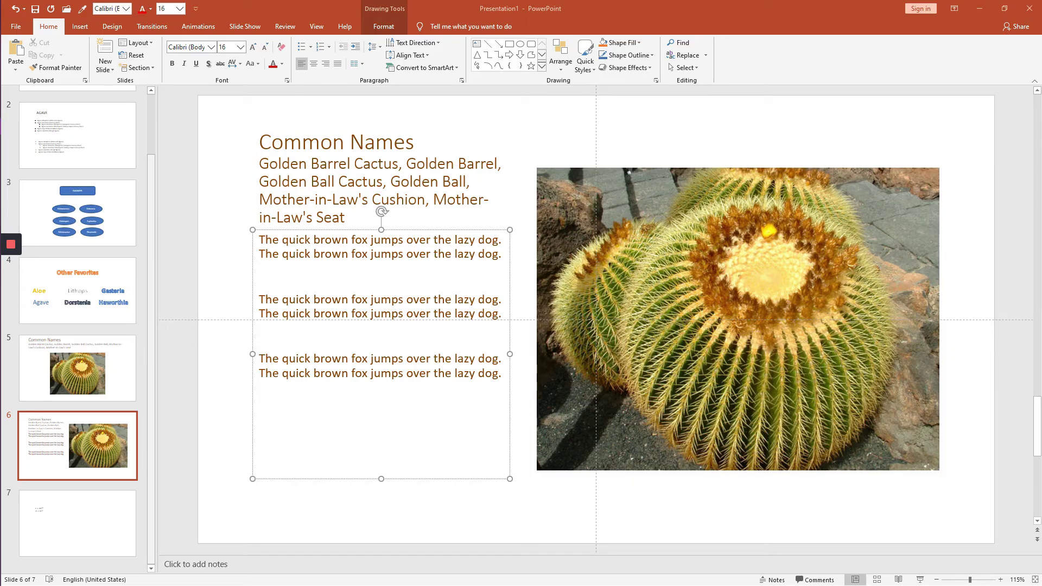
left_click(313, 125)
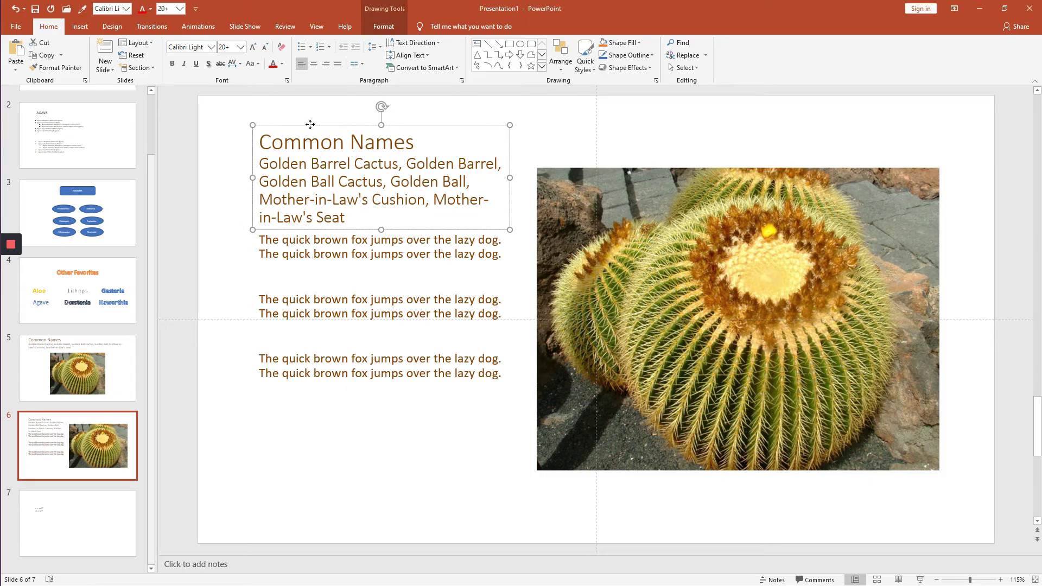
key("Page_Up")
key("Page_Up")
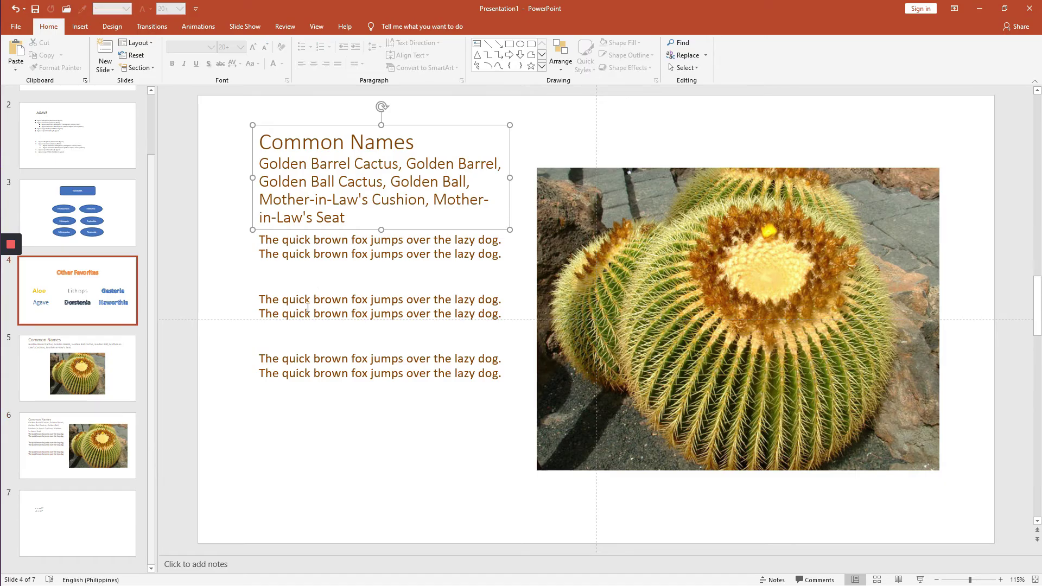
left_click(65, 144)
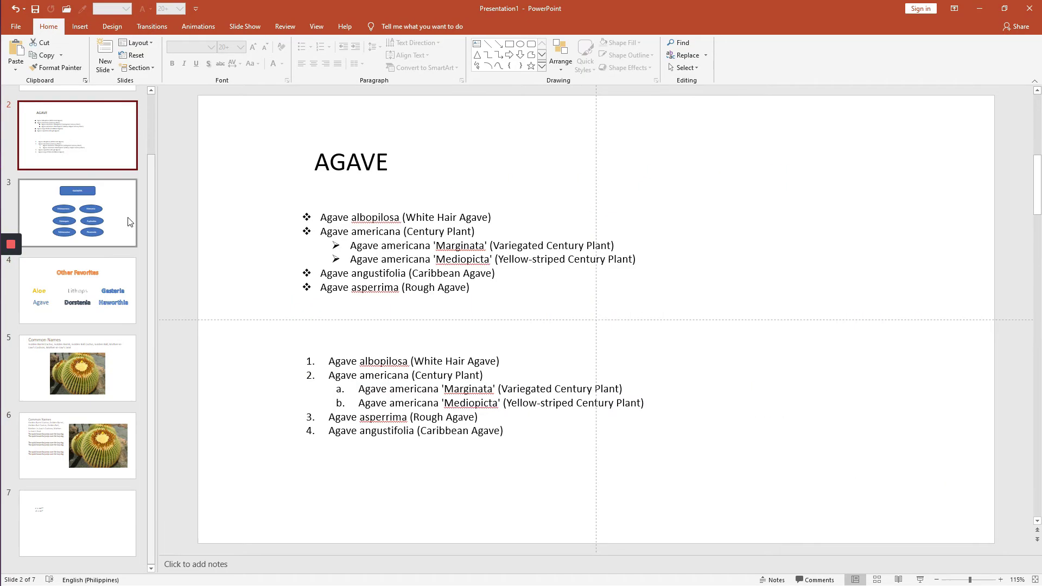
key("Page_Up")
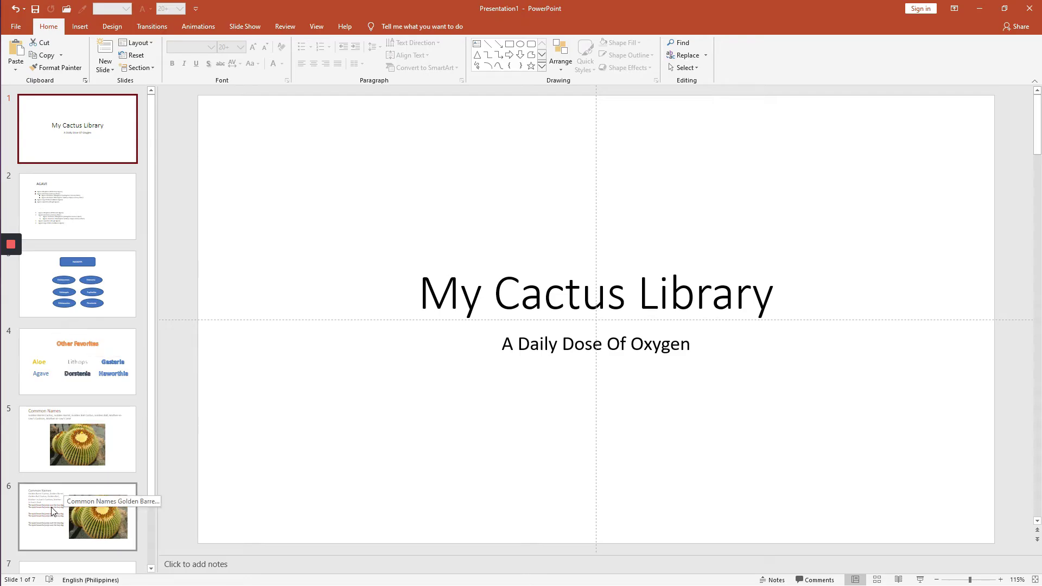
left_click(86, 491)
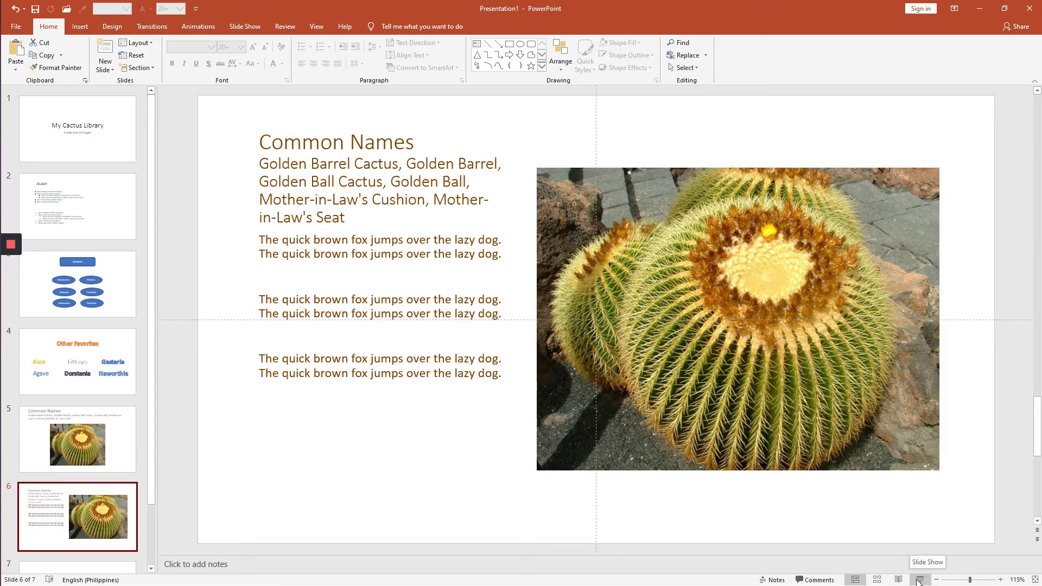
Step: Start the slide show from slide 6 using the highlighter with light green ink
left_click(333, 237)
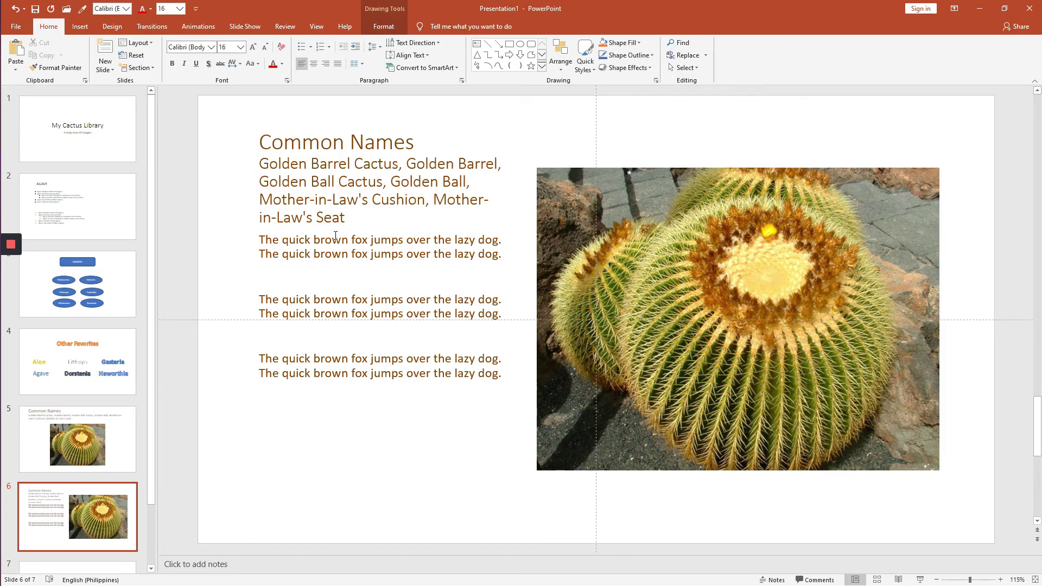
left_click(921, 580)
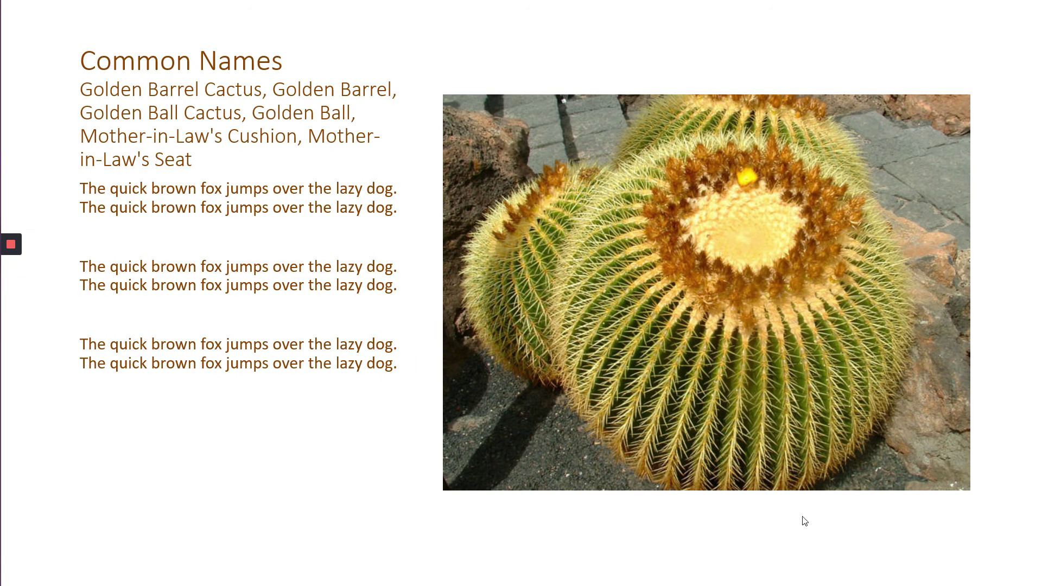
right_click(209, 204)
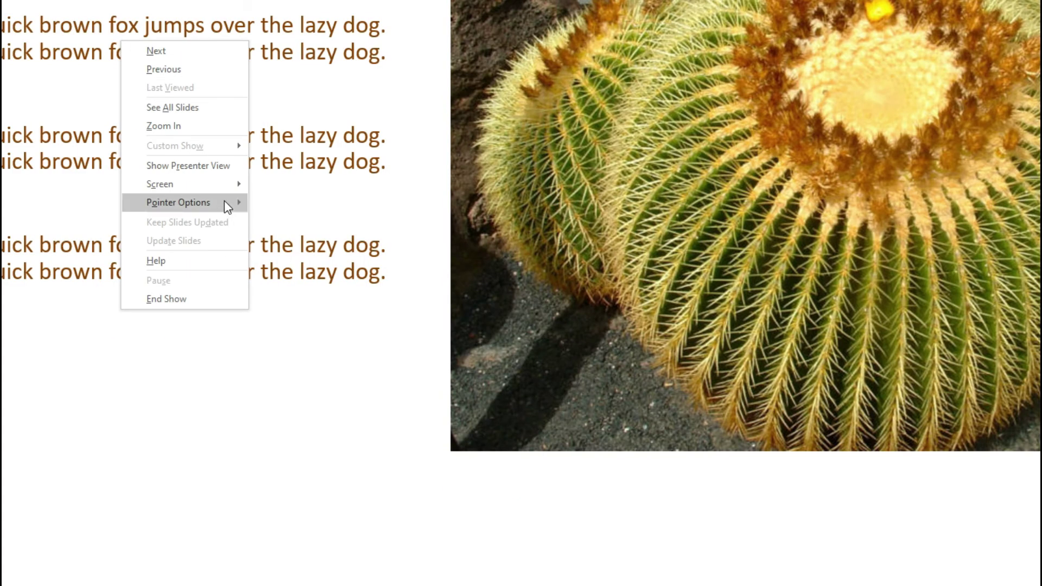
mouse_move(224, 202)
mouse_move(284, 266)
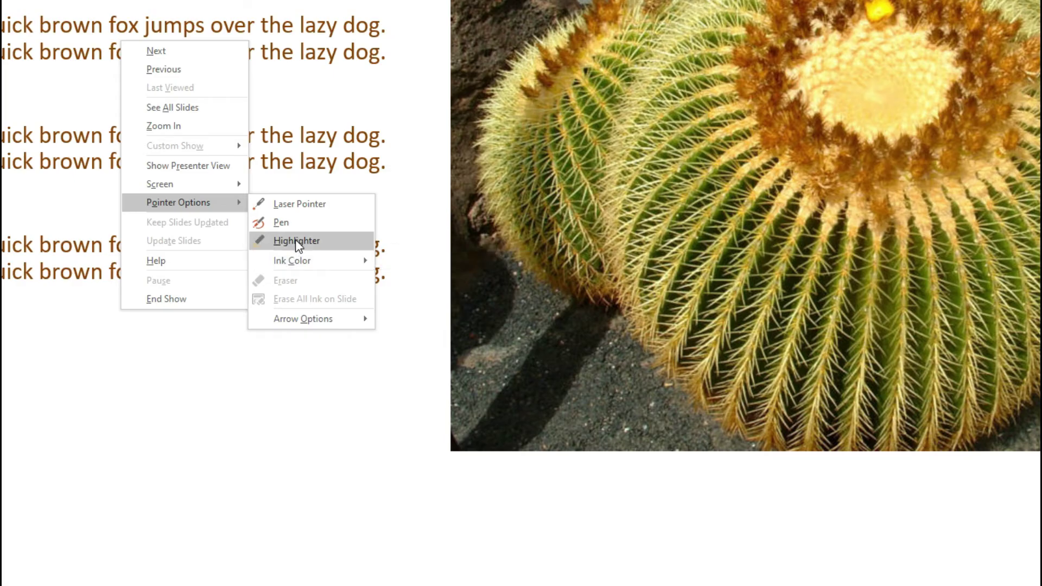
left_click(295, 239)
right_click(296, 239)
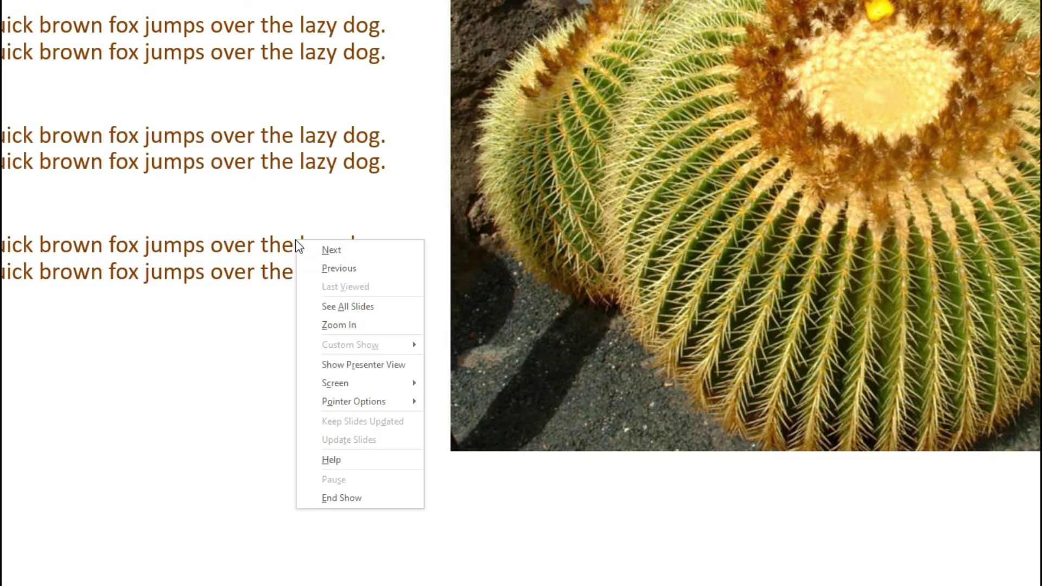
mouse_move(374, 395)
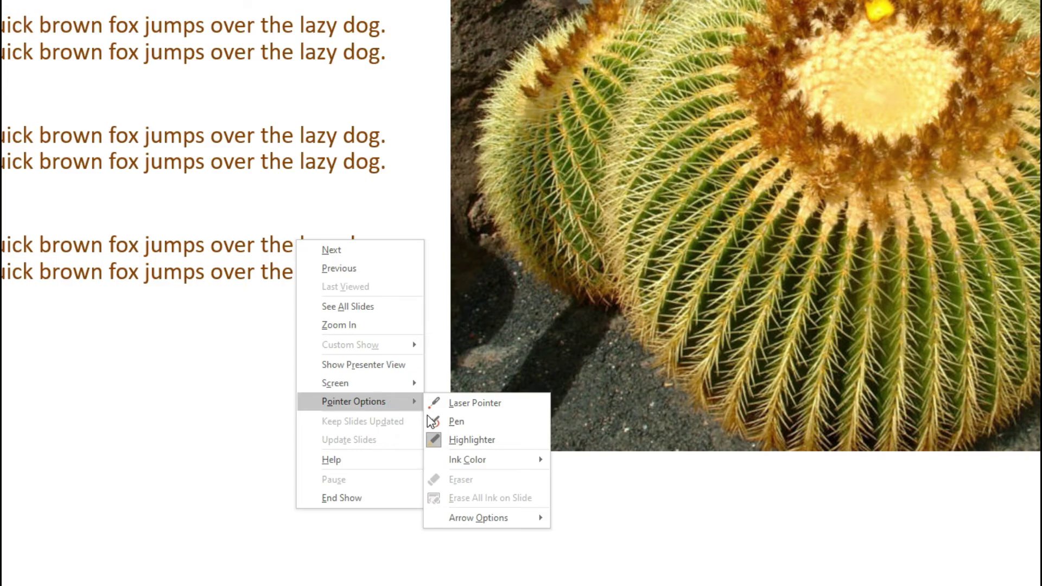
mouse_move(464, 456)
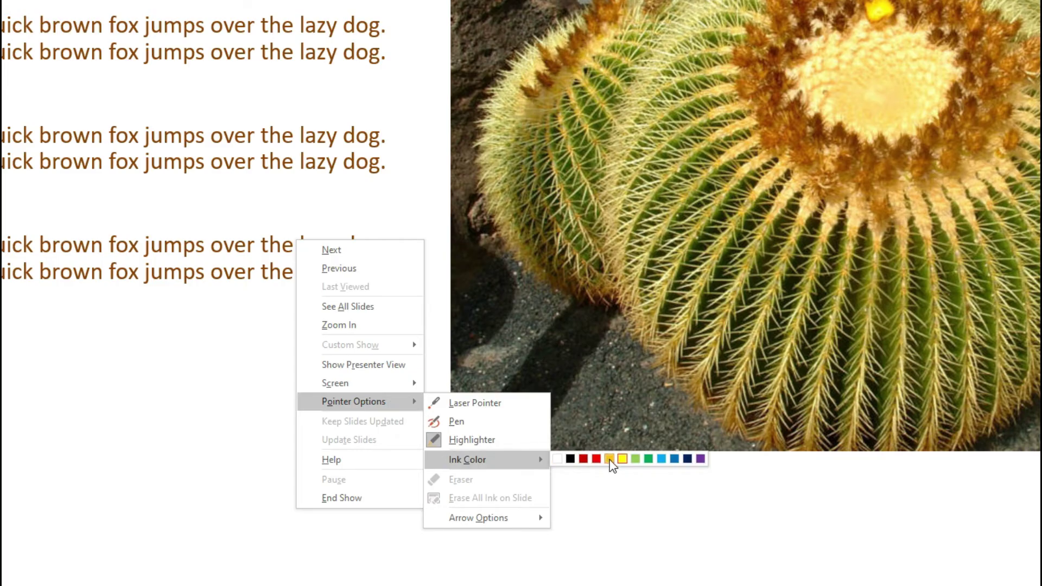
left_click(635, 459)
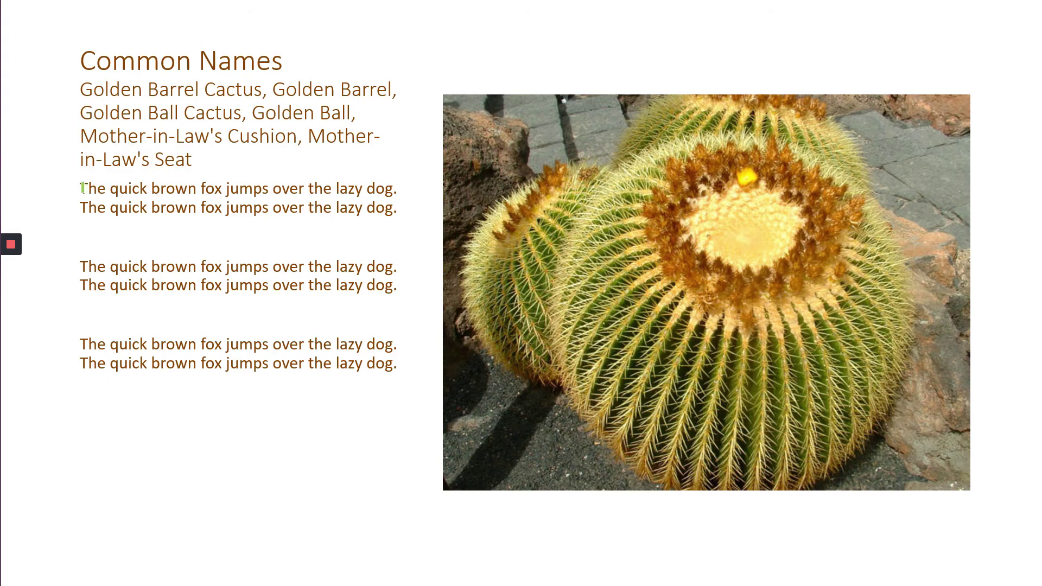
Step: Highlight the first four fox sentence lines, end the show and keep the ink
left_click_drag(82, 188, 393, 190)
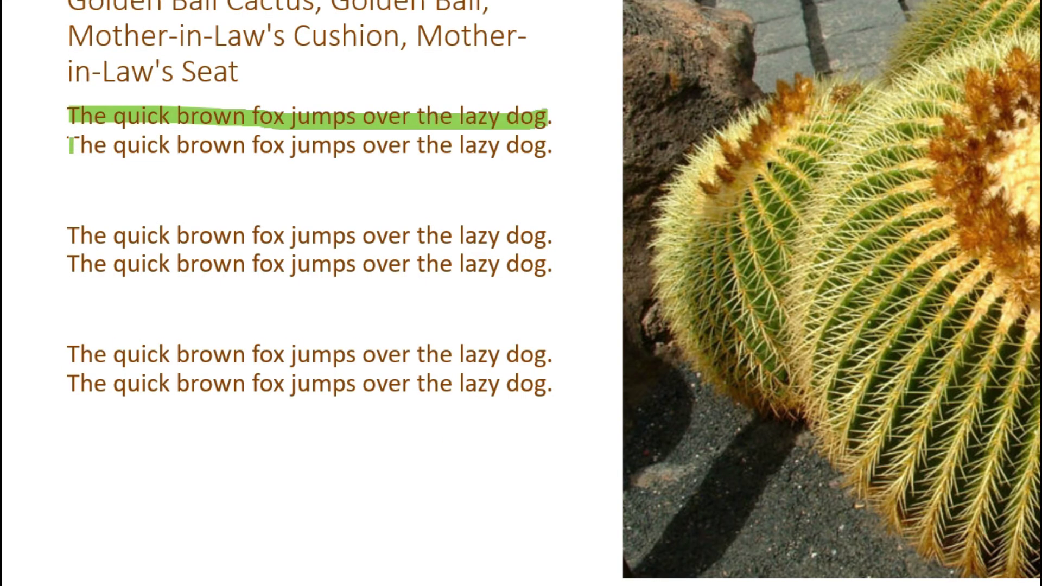
left_click_drag(71, 145, 552, 146)
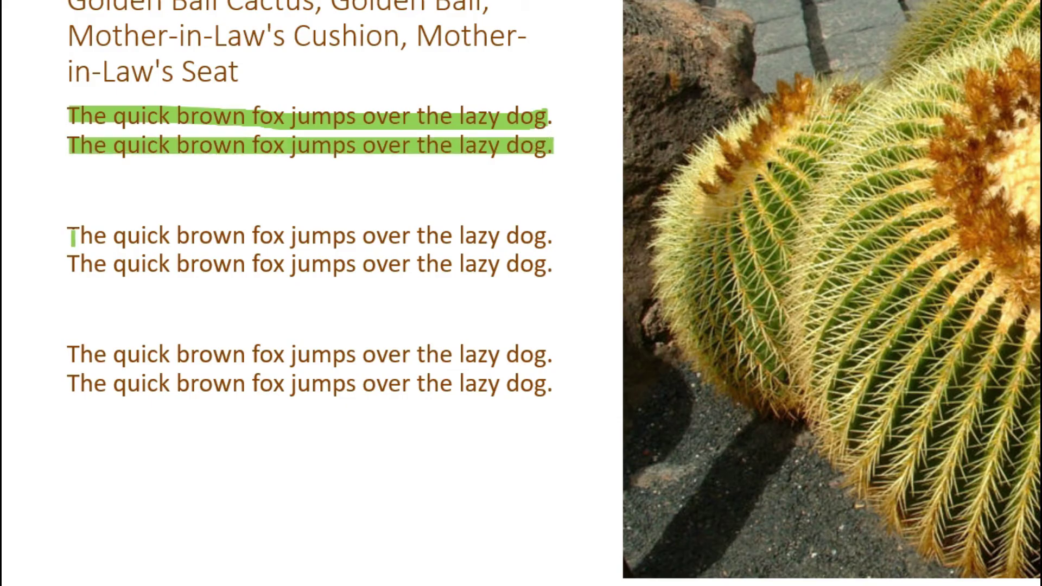
left_click_drag(71, 237, 551, 232)
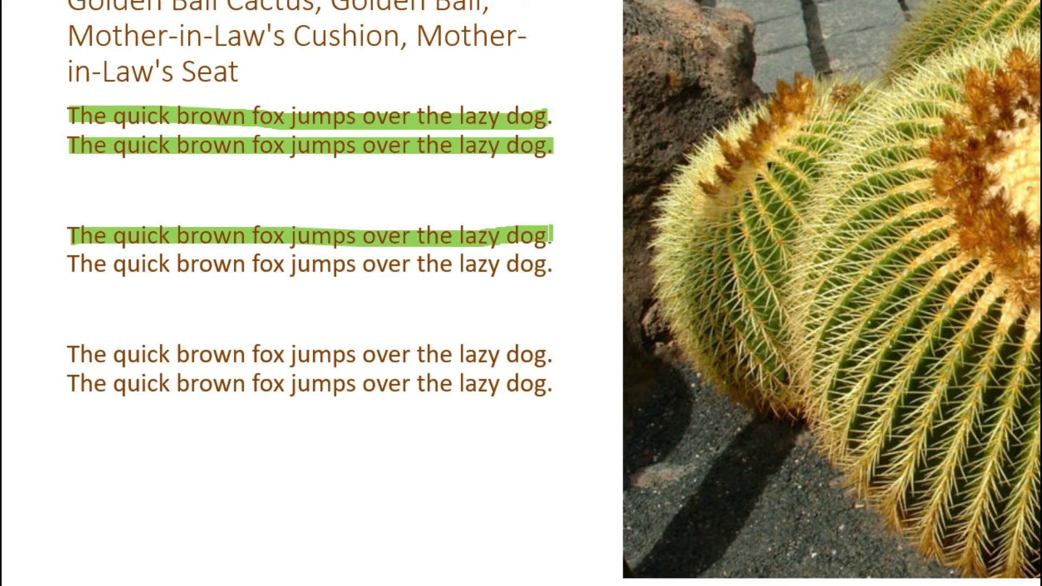
left_click_drag(68, 264, 555, 264)
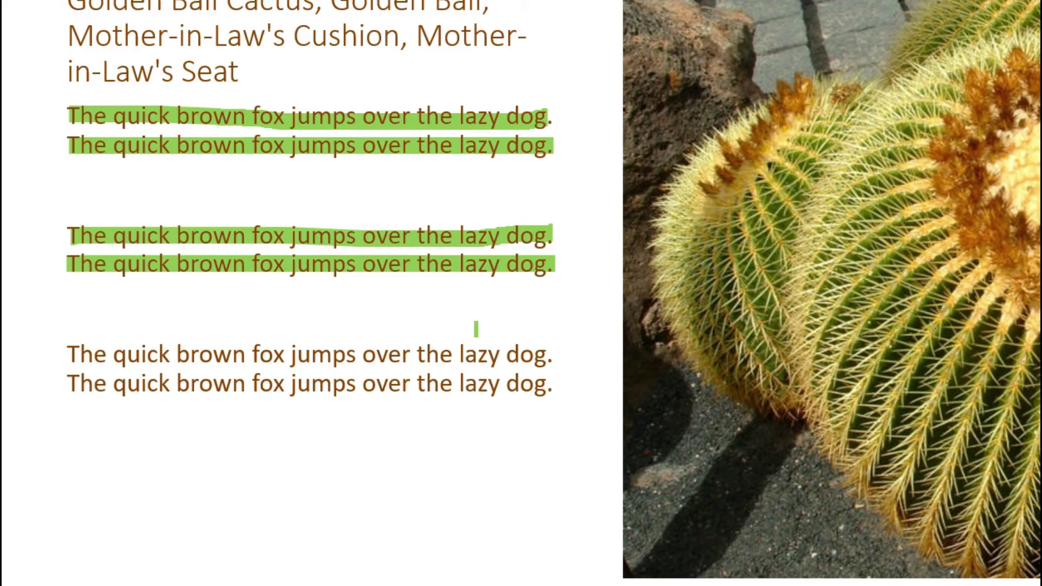
key("Escape")
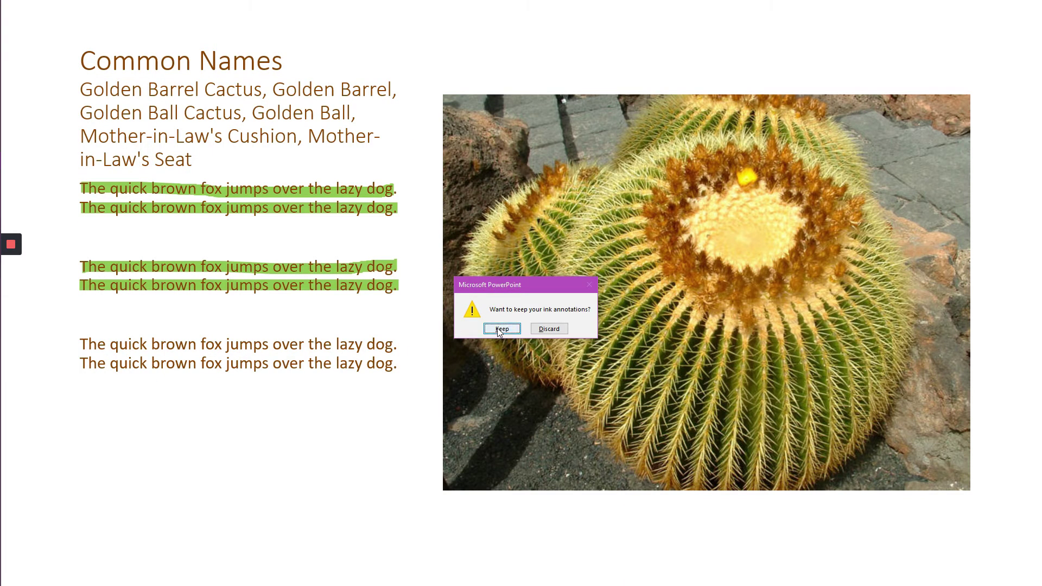
left_click(500, 328)
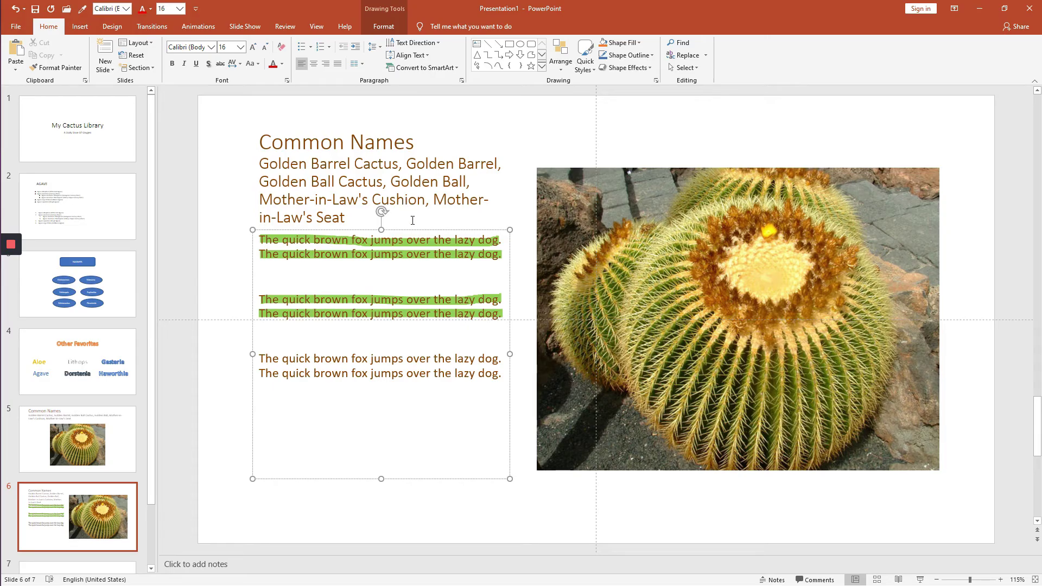
Step: Apply the Title and Content layout to slide 6, turning the fox sentences into bullets
right_click(80, 502)
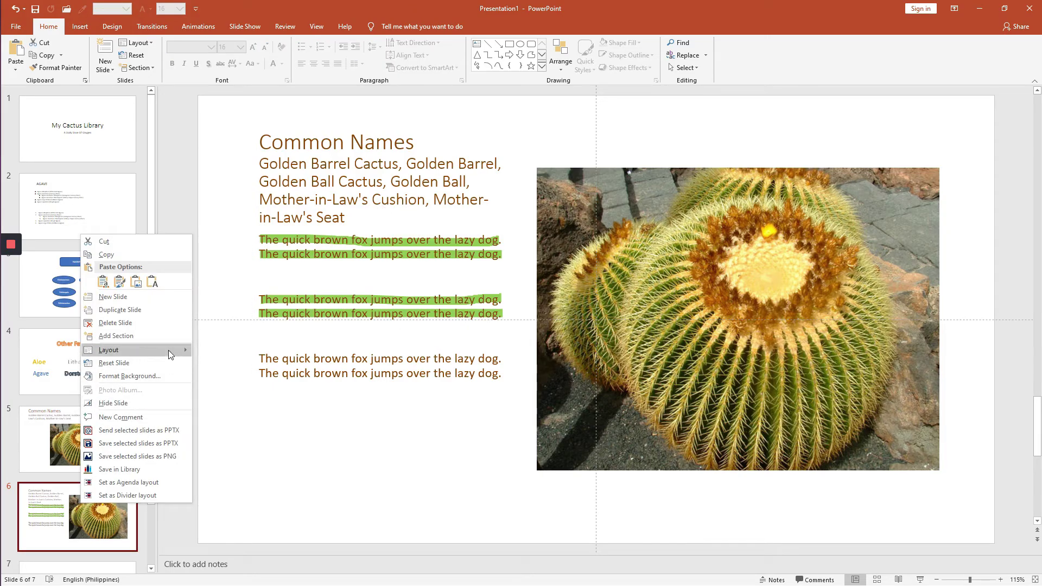
mouse_move(168, 350)
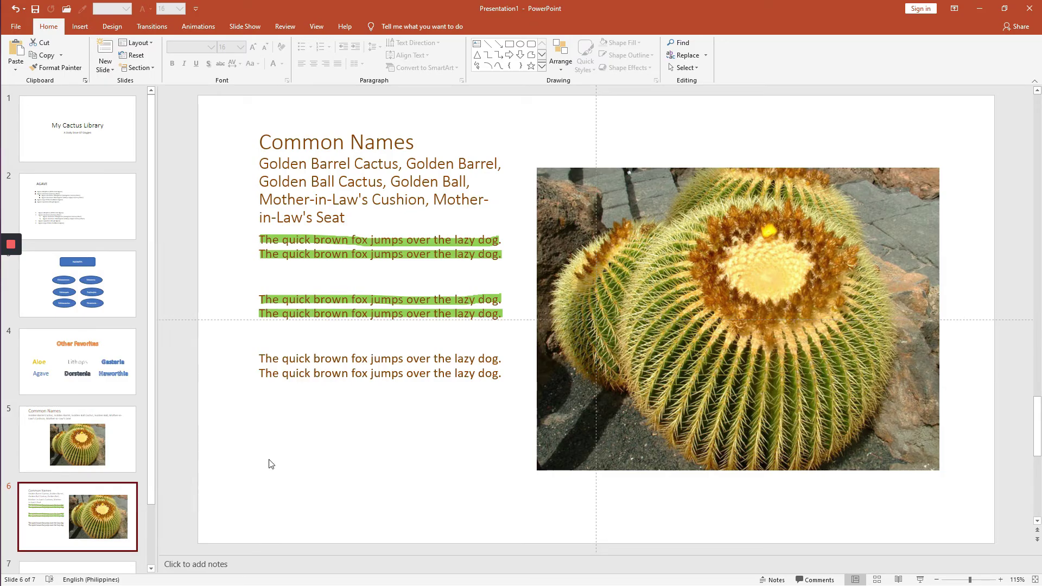
left_click(276, 375)
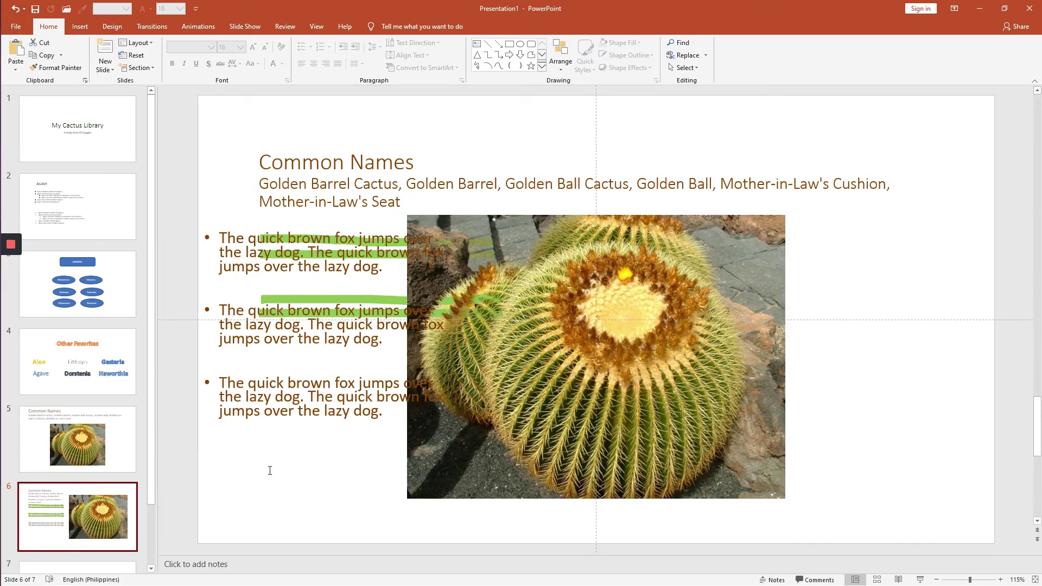
left_click(301, 243)
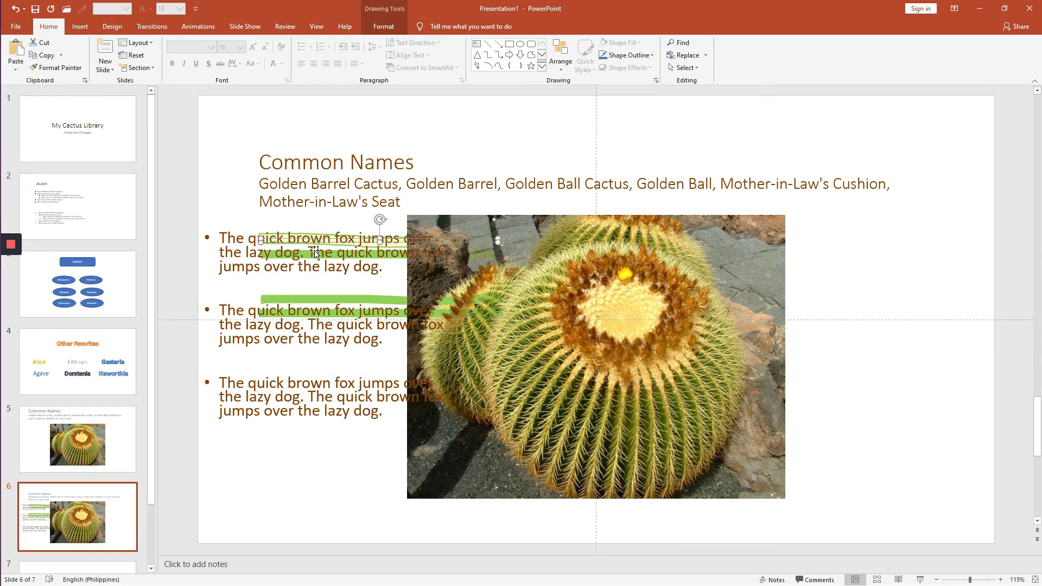
Step: Move and resize the green highlighter strokes onto the second bullet's first and last lines
left_click(322, 300)
mouse_move(323, 314)
left_mouse_down()
mouse_move(352, 314)
mouse_move(349, 303)
mouse_move(303, 340)
mouse_move(169, 343)
left_mouse_up()
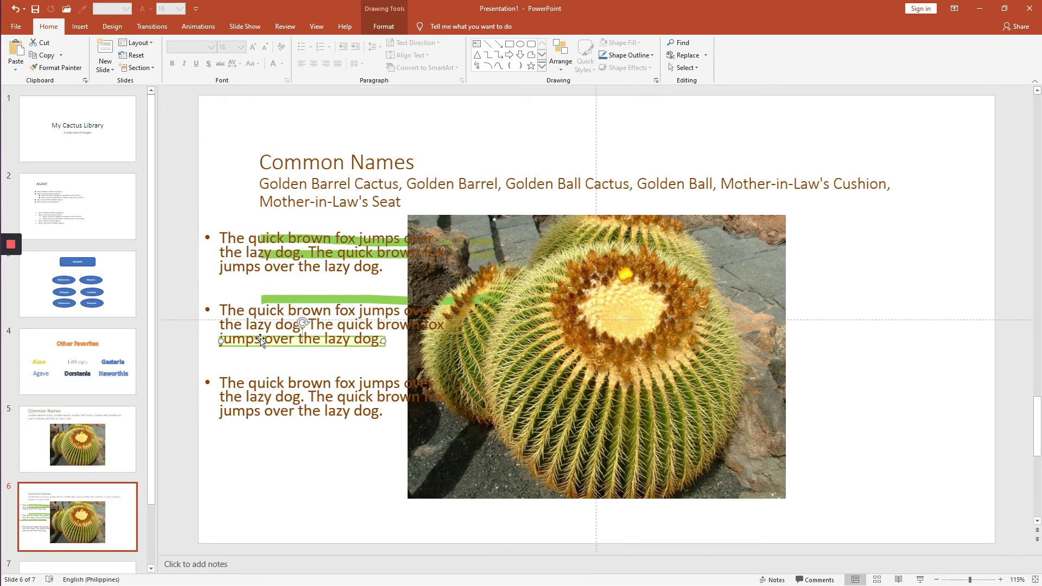
left_click_drag(303, 304, 193, 328)
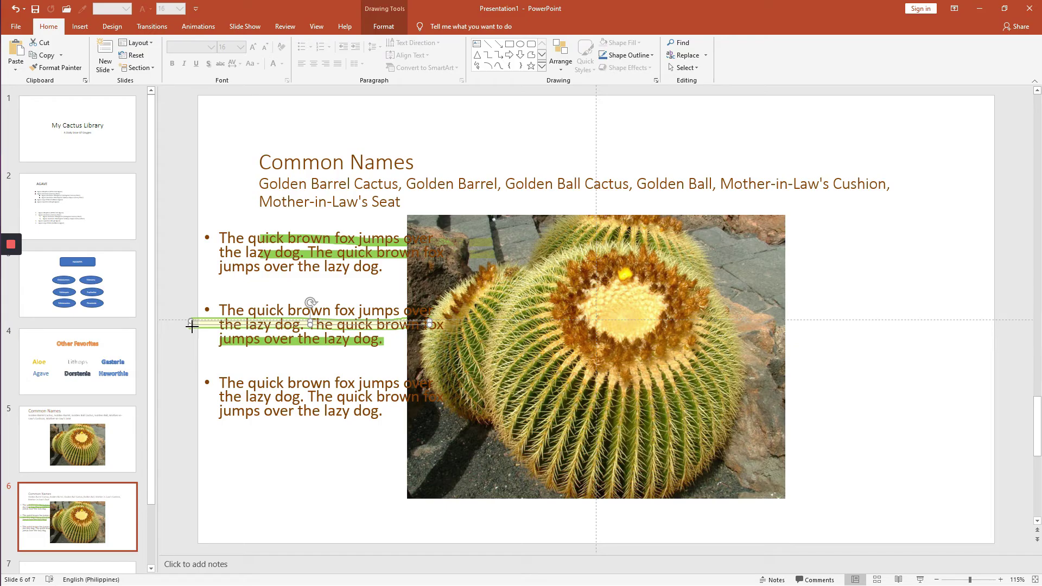
mouse_move(192, 325)
left_mouse_down()
mouse_move(242, 324)
mouse_move(216, 323)
left_mouse_up()
left_click(293, 370)
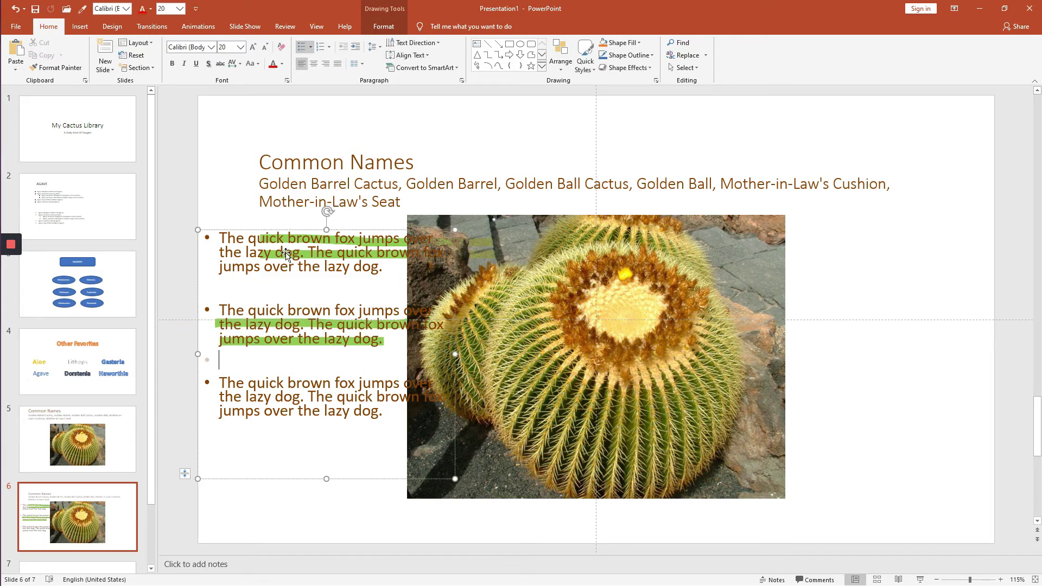
mouse_move(285, 254)
left_mouse_down()
mouse_move(240, 272)
mouse_move(238, 312)
mouse_move(323, 313)
mouse_move(245, 312)
left_mouse_up()
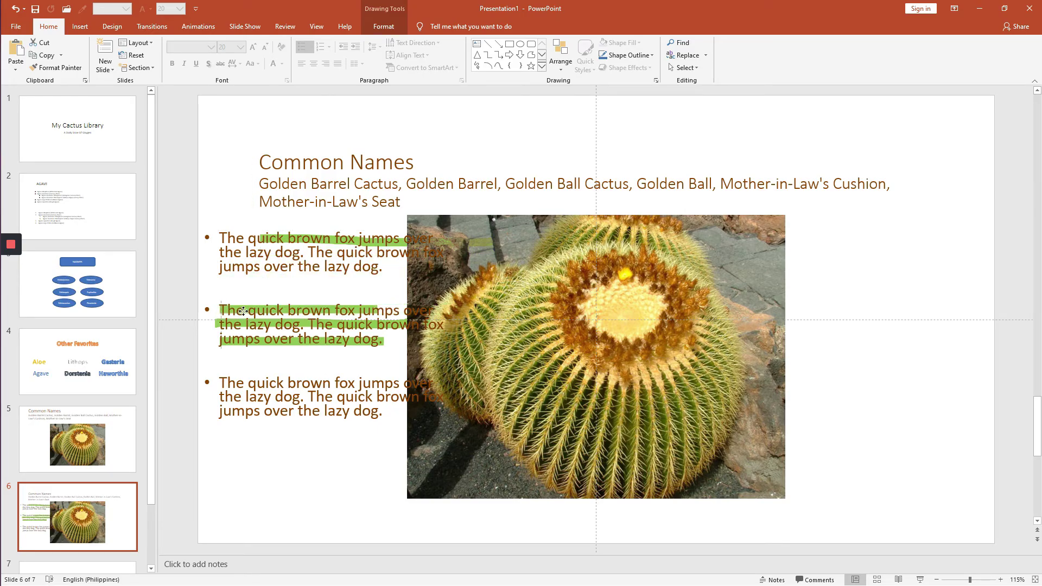
left_click_drag(375, 310, 422, 309)
left_click(335, 349)
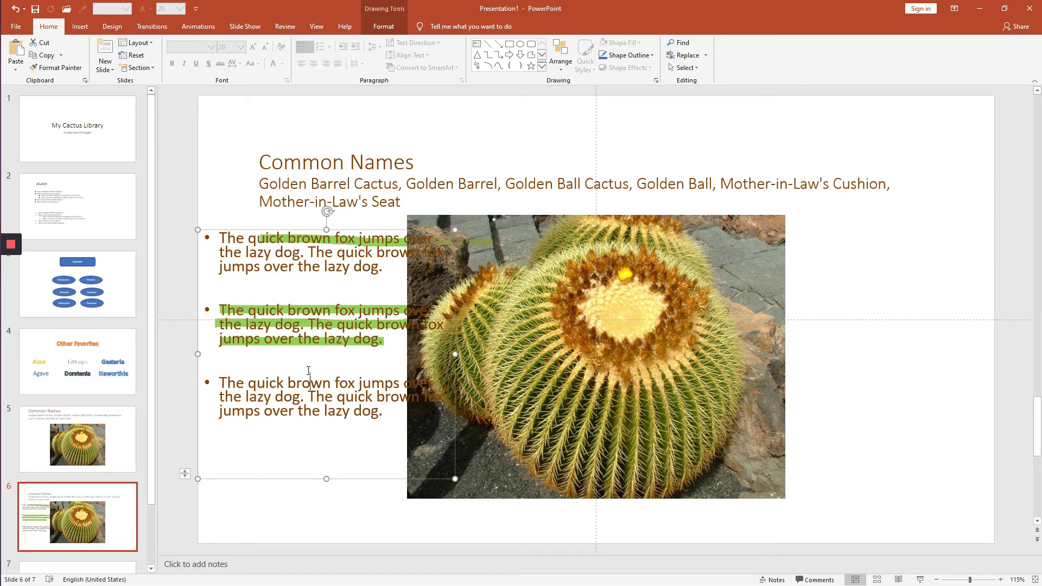
Step: Delete all four green highlighter strokes from slide 6
left_click(286, 347)
key("Delete")
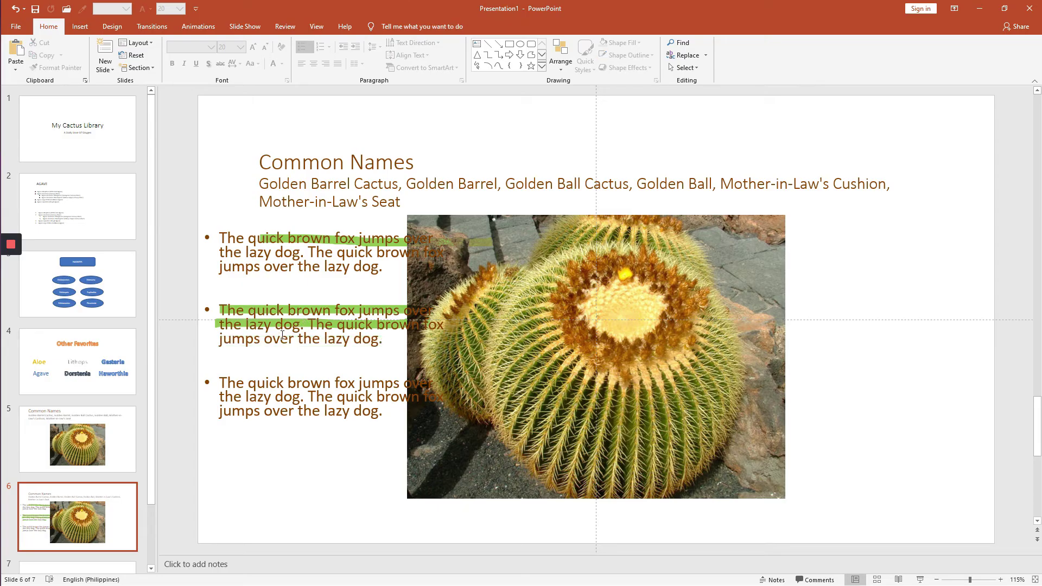
left_click(283, 324)
key("Delete")
left_click(274, 309)
key("Delete")
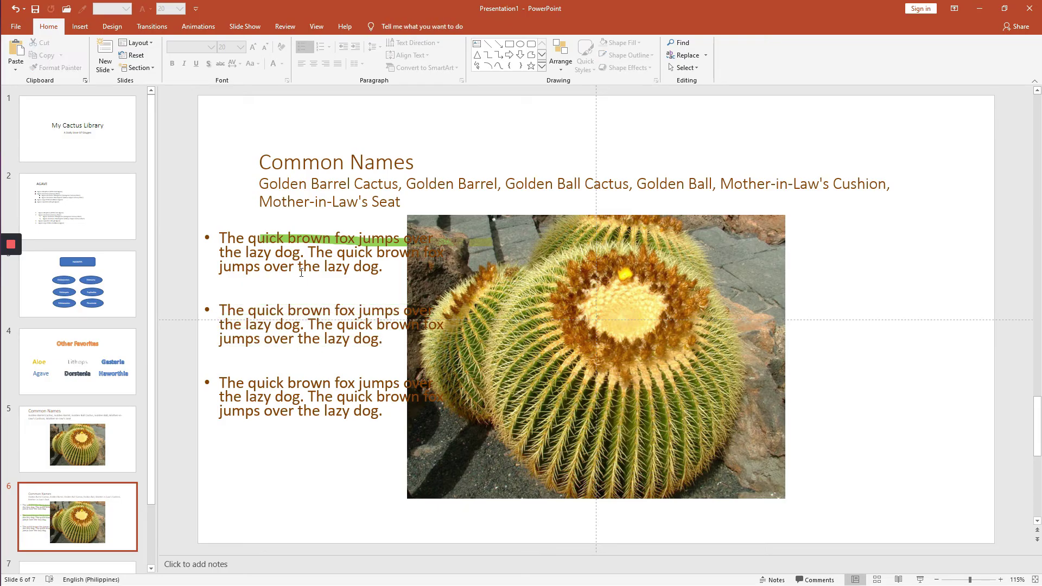
left_click(298, 240)
key("Delete")
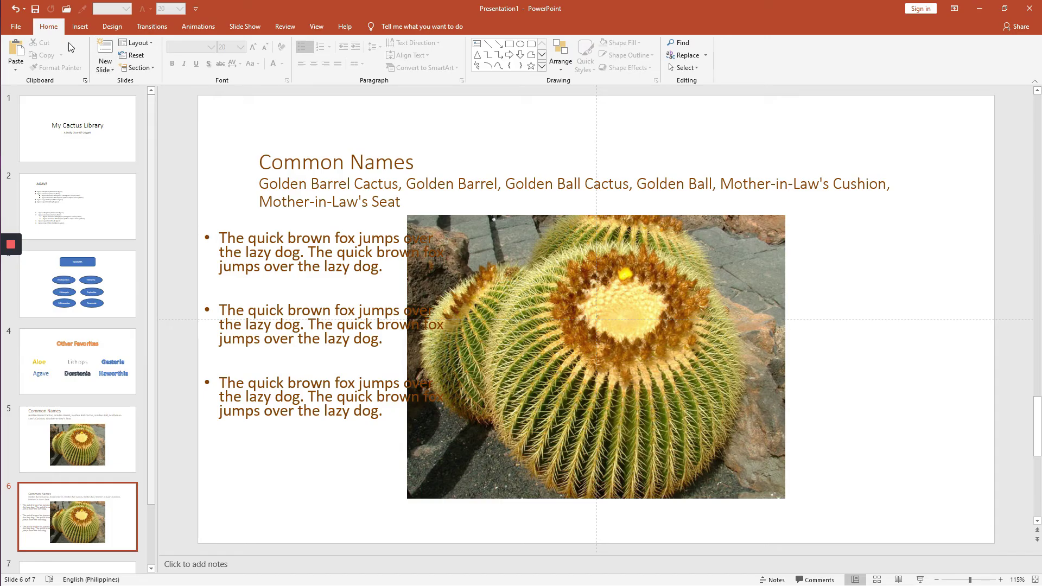
right_click(121, 455)
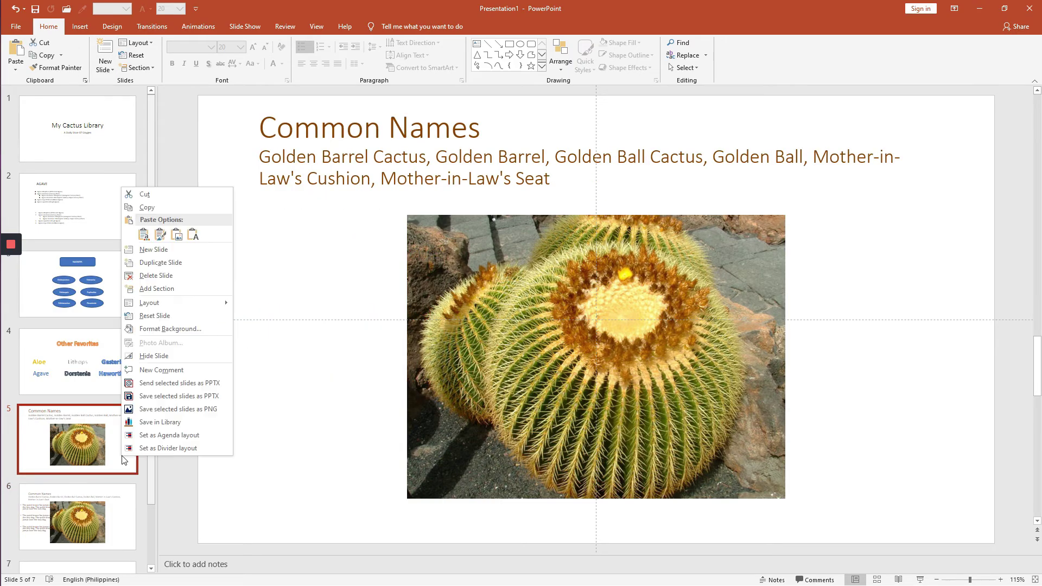
Step: Switch slide 6 back to the Content with Caption layout, with text left and picture right
left_click(107, 505)
right_click(111, 510)
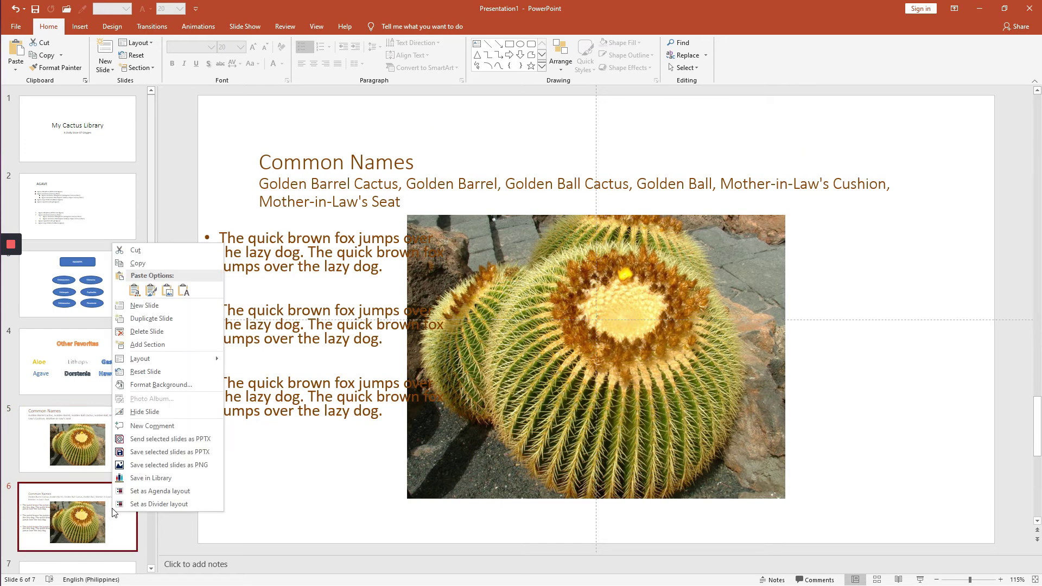
left_click(394, 328)
left_click(335, 239)
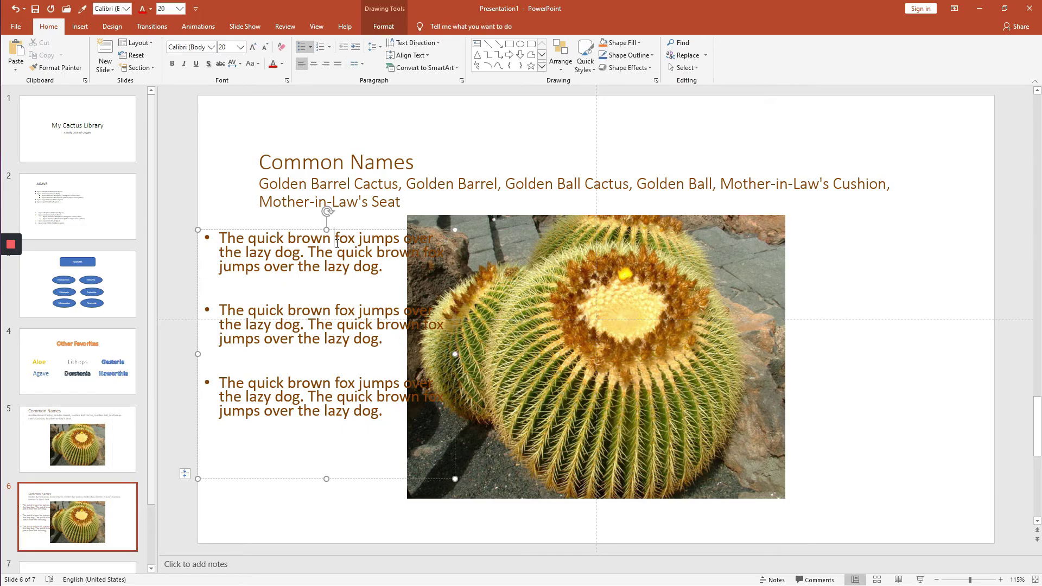
right_click(120, 516)
mouse_move(206, 360)
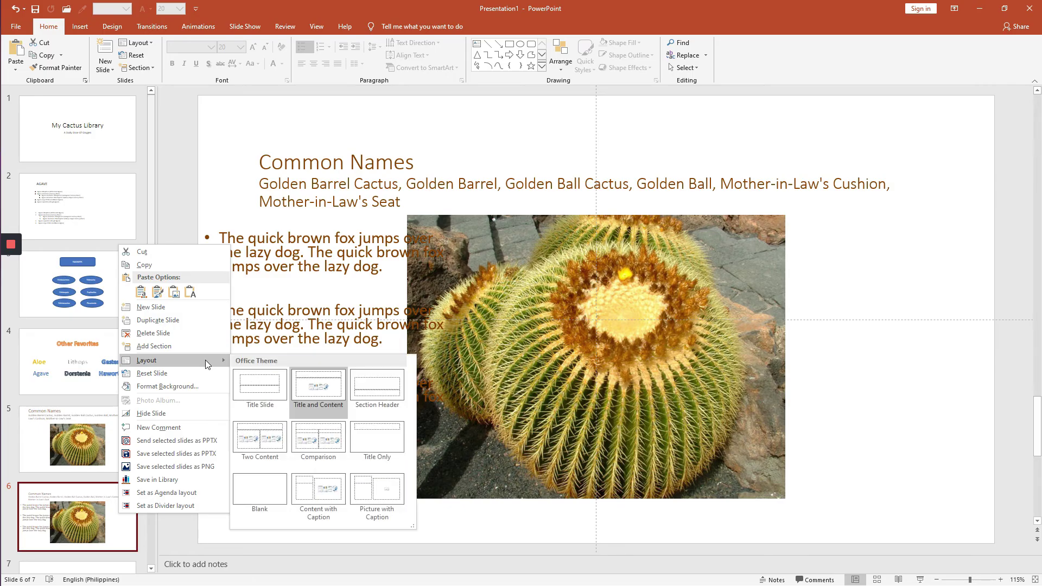
left_click(316, 490)
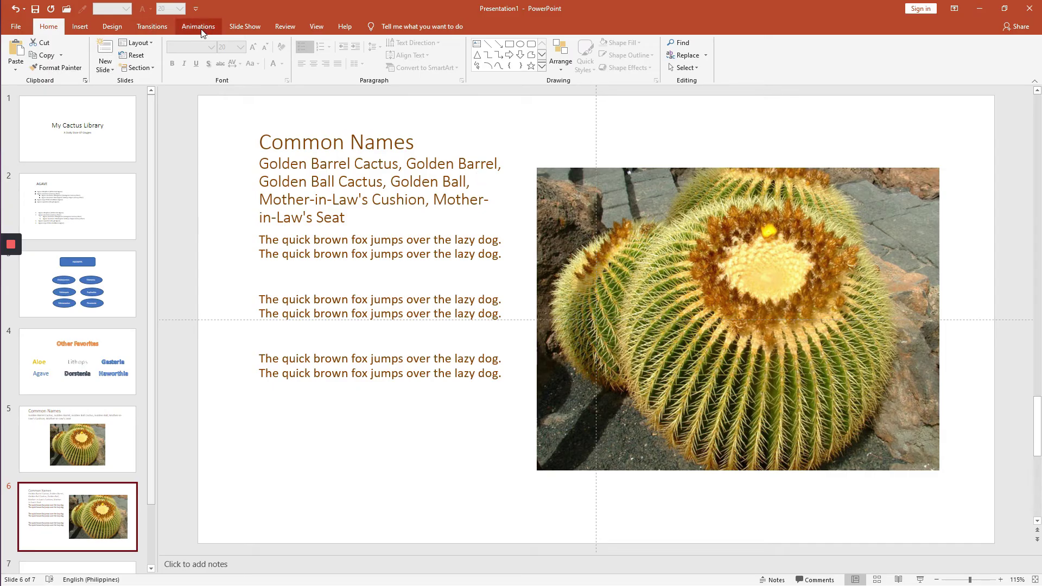
mouse_move(1, 11)
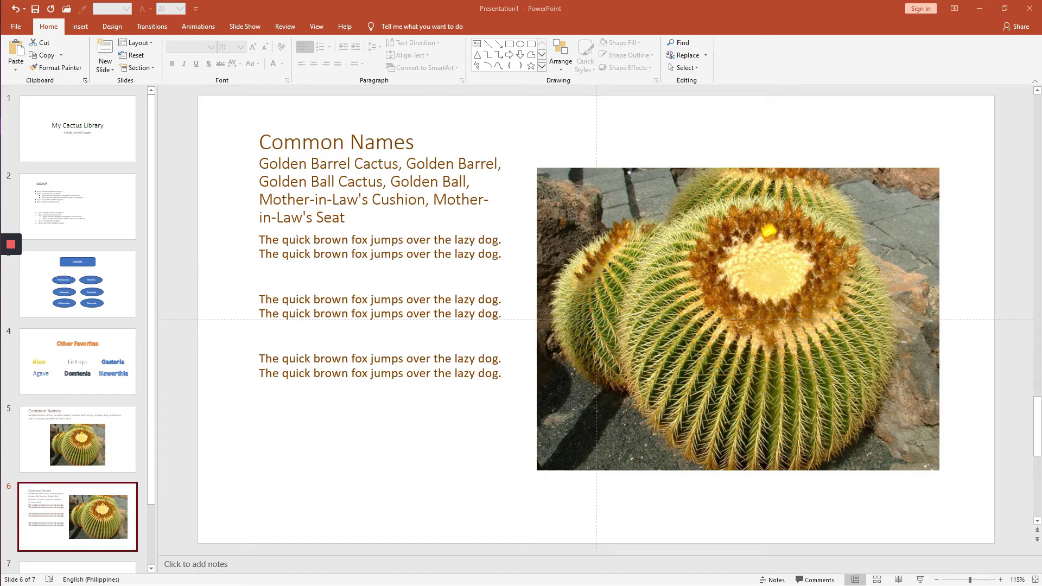
Step: On slide 1, shrink the title box down around 'My Cactus Library' and bring up the Text Fill colours
left_click(112, 140)
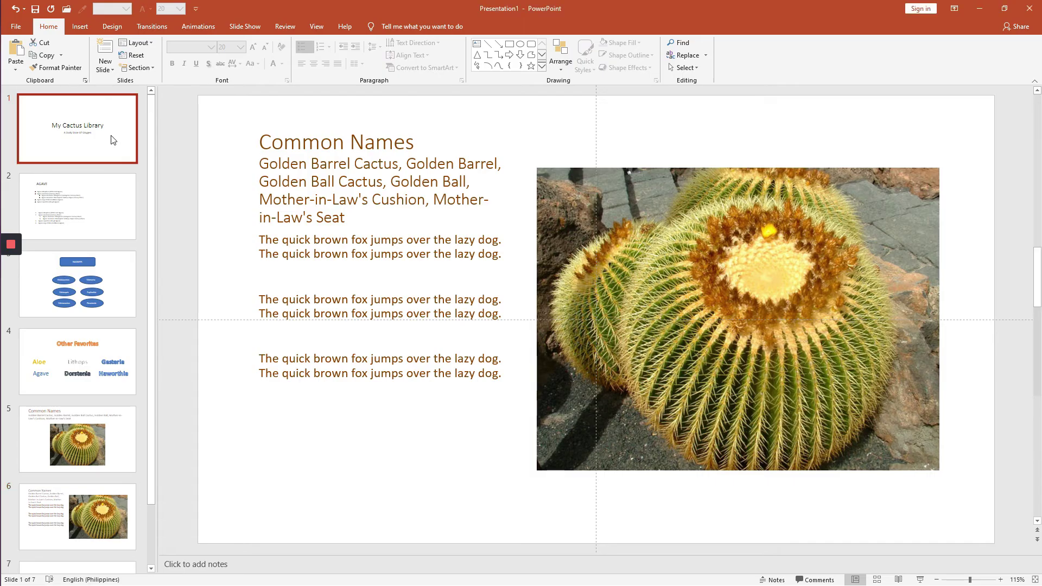
left_click(494, 295)
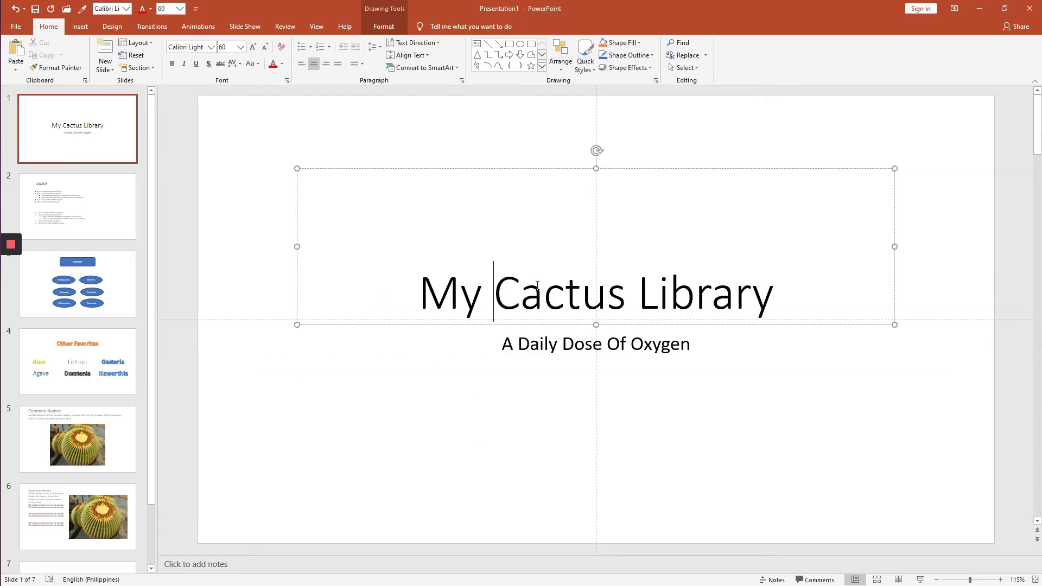
left_click(520, 315)
left_click_drag(595, 169, 597, 240)
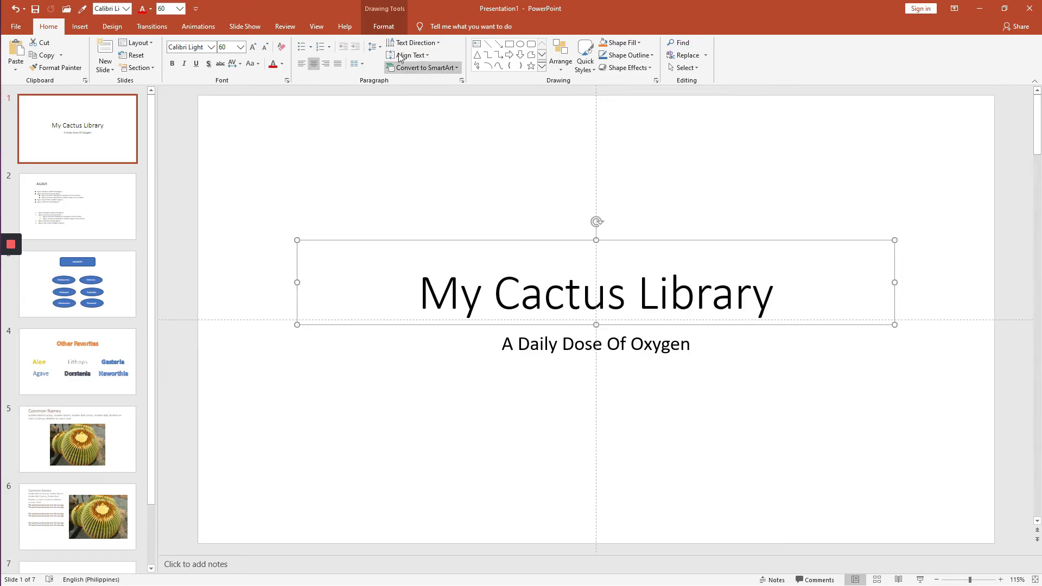
left_click(385, 28)
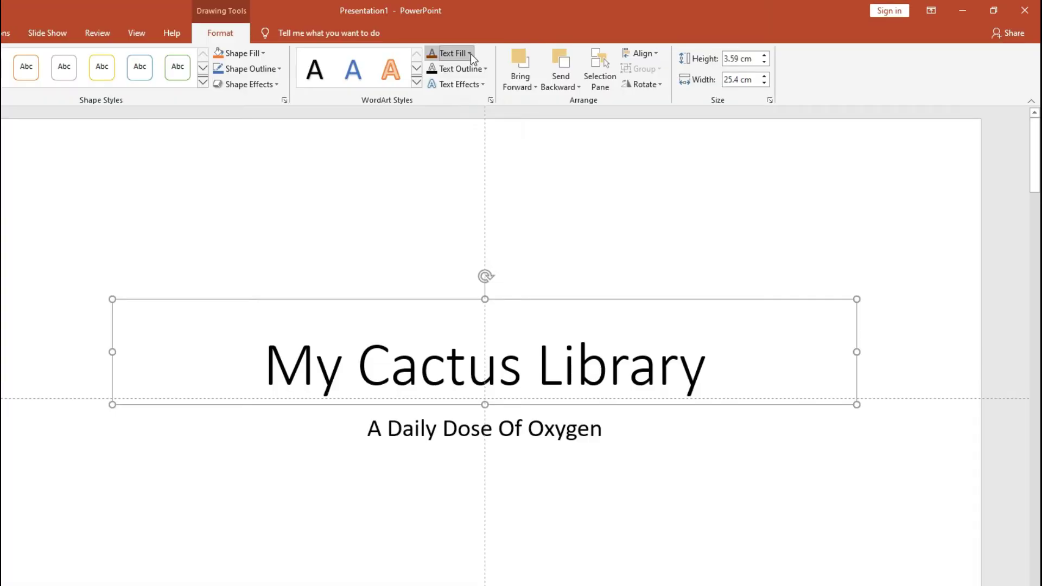
left_click(584, 43)
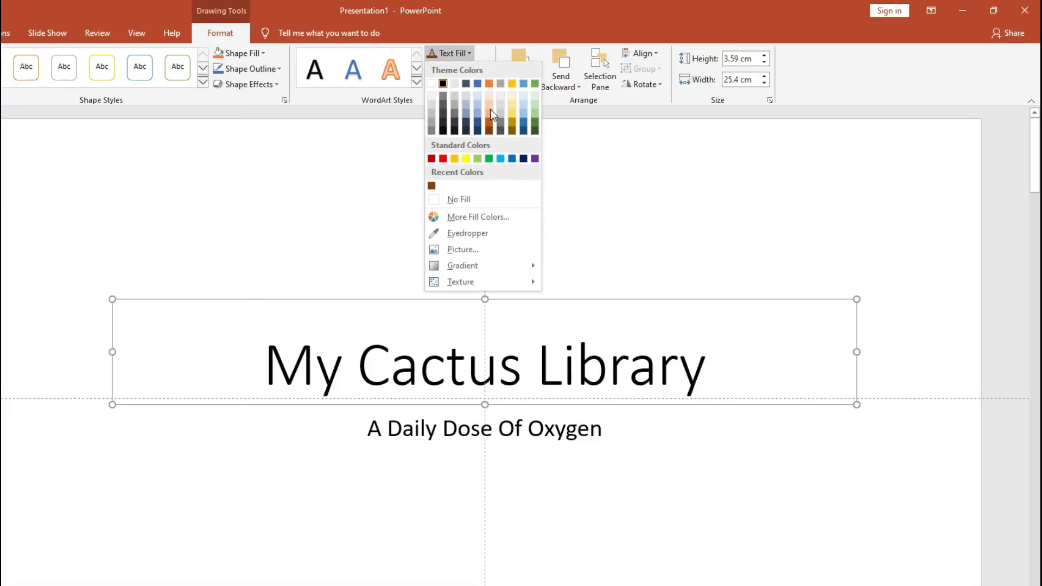
Step: Colour the title text light green and give it an outline
left_click(478, 158)
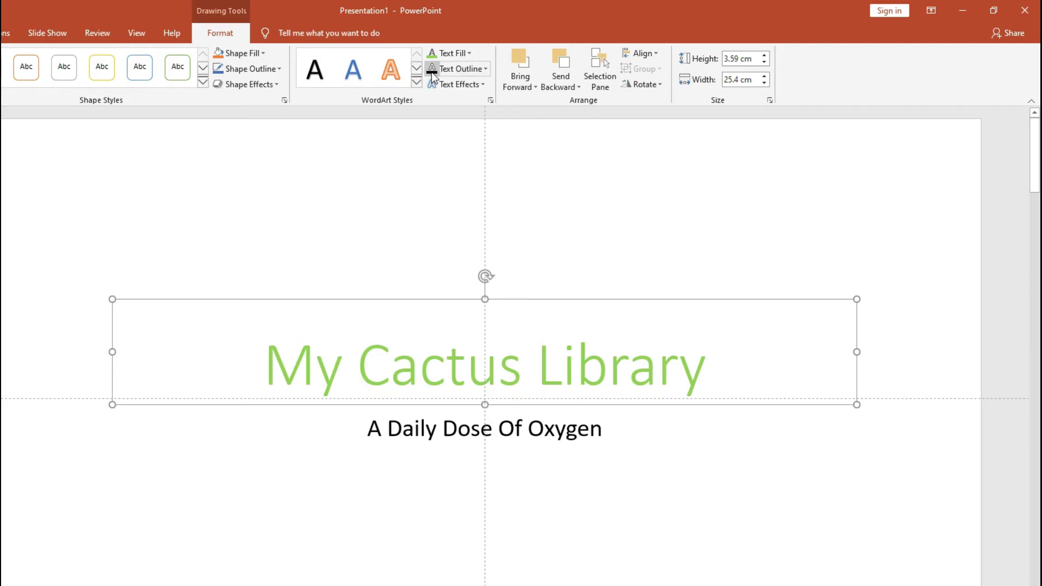
left_click(432, 73)
left_click(485, 69)
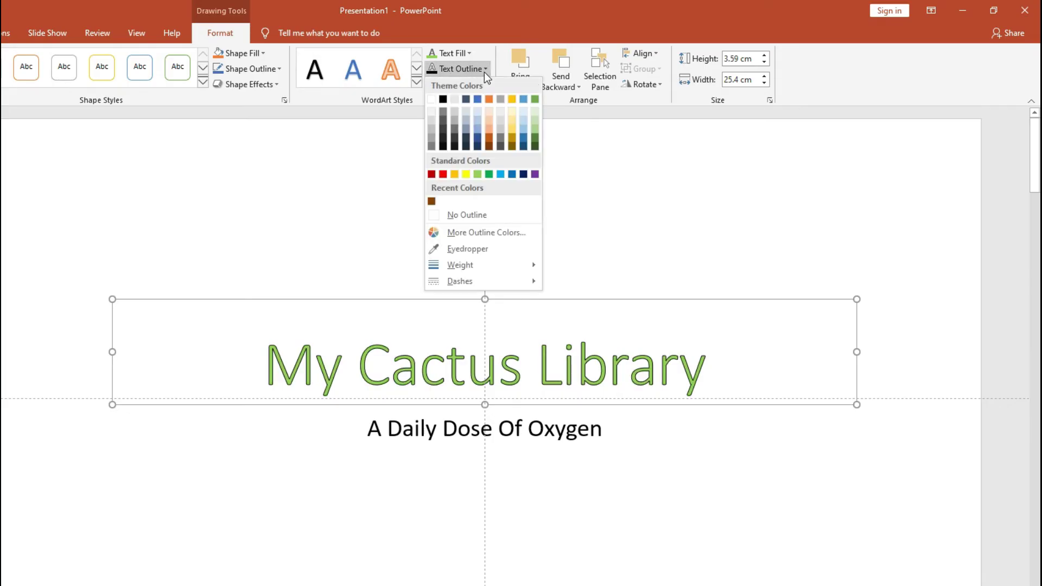
Step: Bring up the detailed text outline settings via More Lines and inspect the Compound type choices, leaving them unchanged
mouse_move(471, 264)
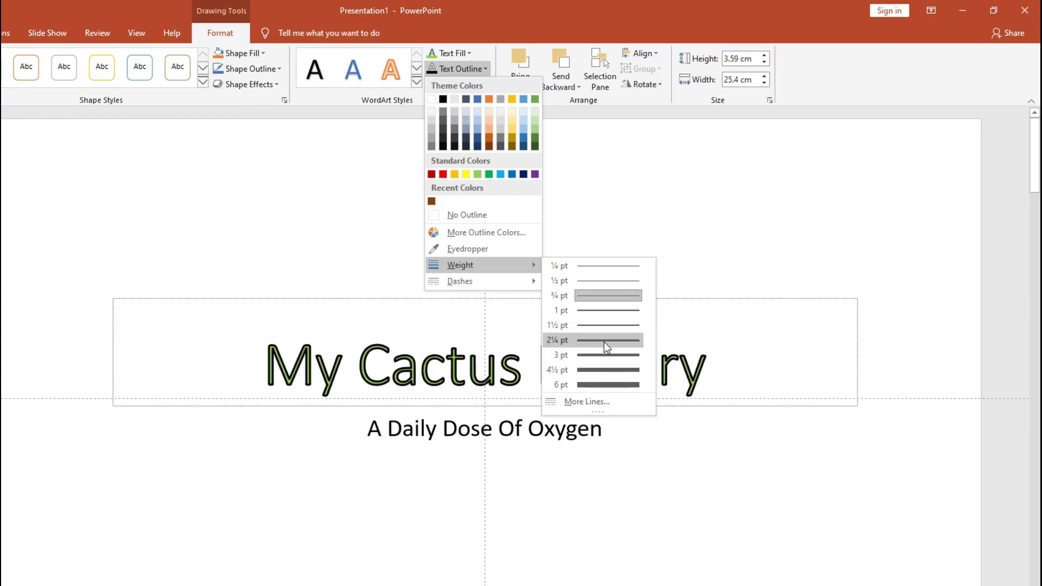
left_click(577, 402)
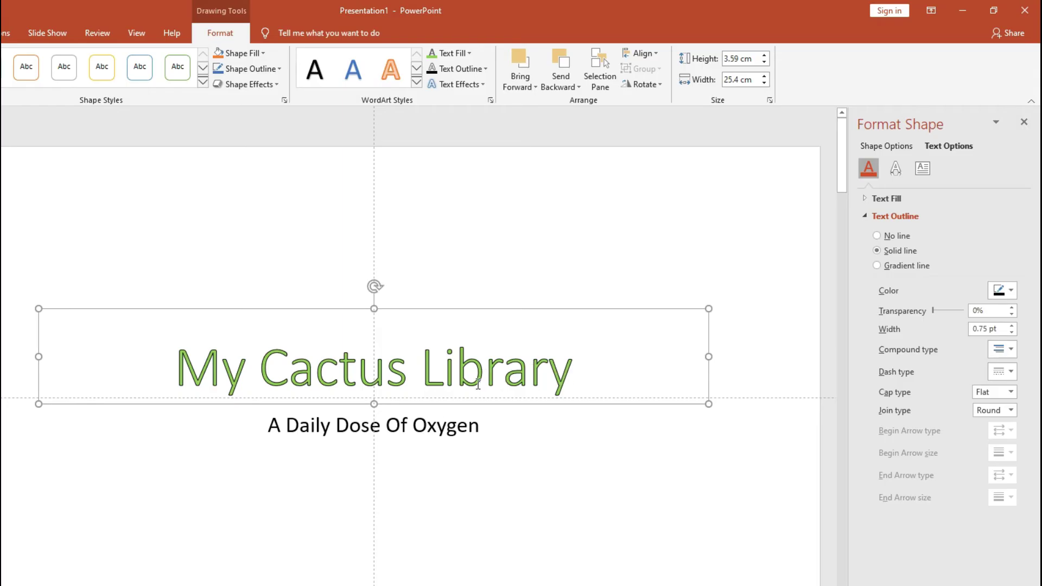
left_click(1012, 349)
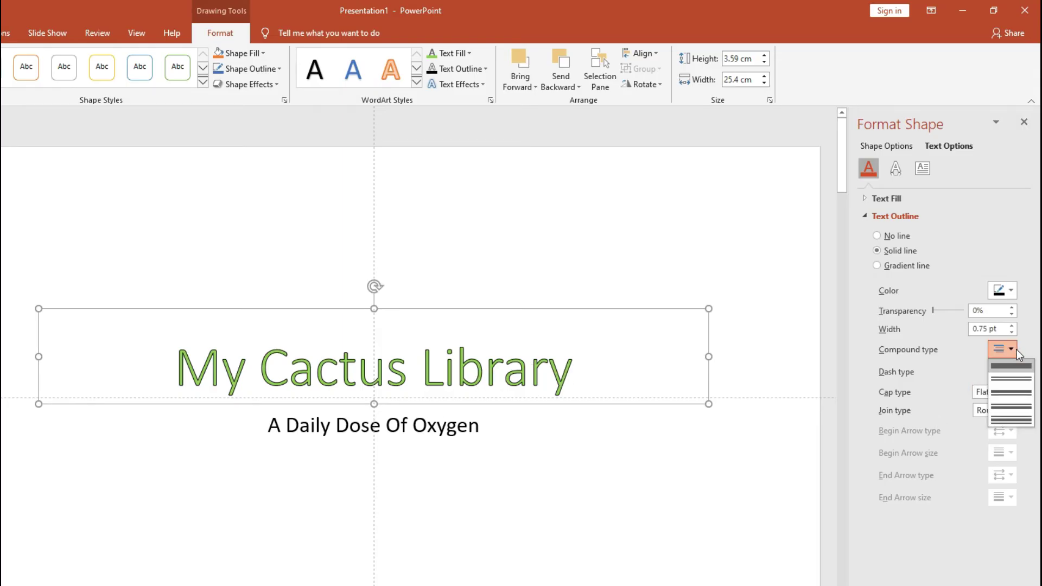
left_click(710, 265)
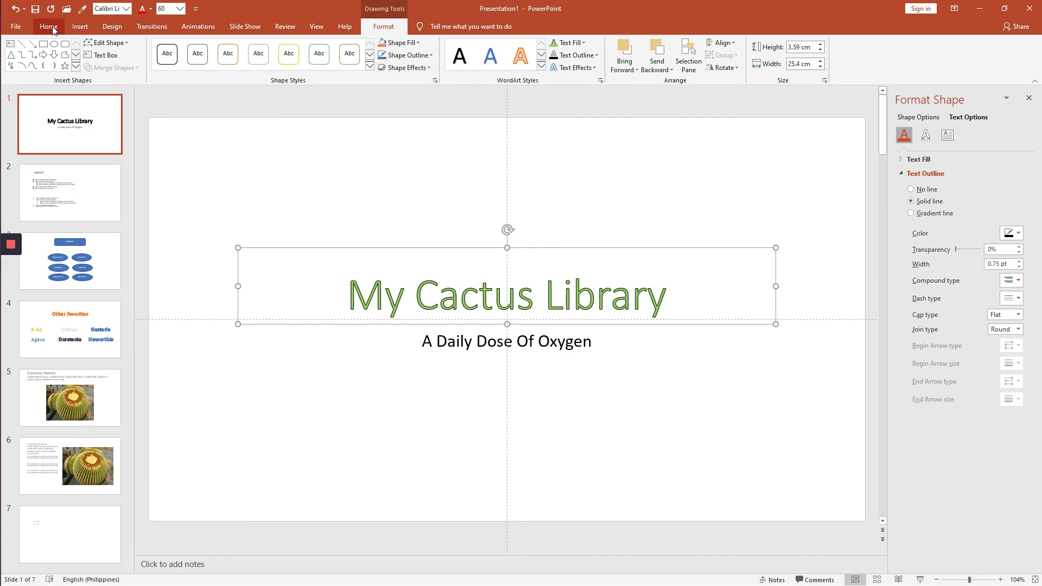
left_click(52, 28)
Step: Clear the title's colour and outline, then give it a custom magenta glow
left_click(281, 47)
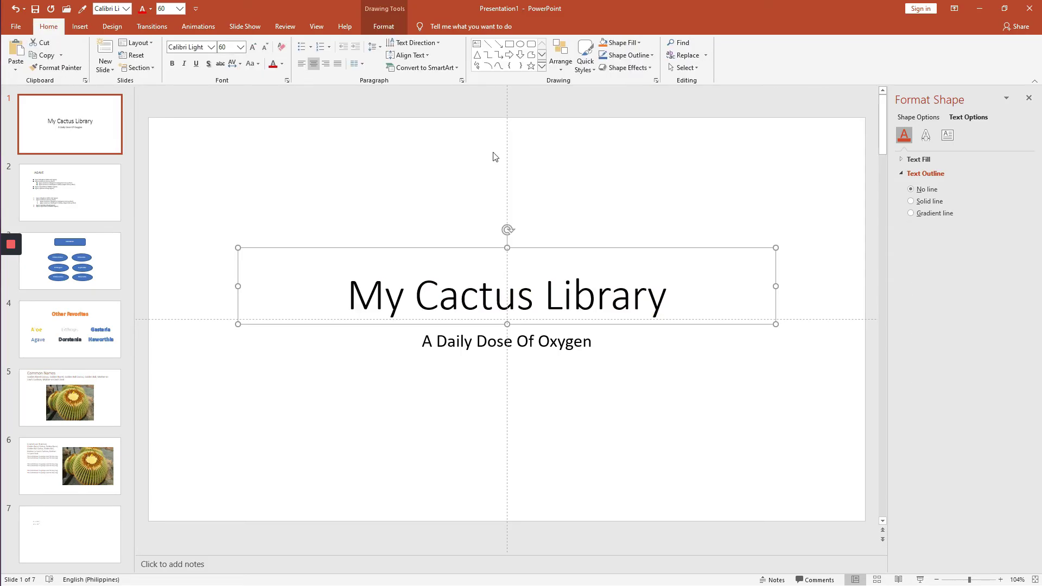
left_click(394, 27)
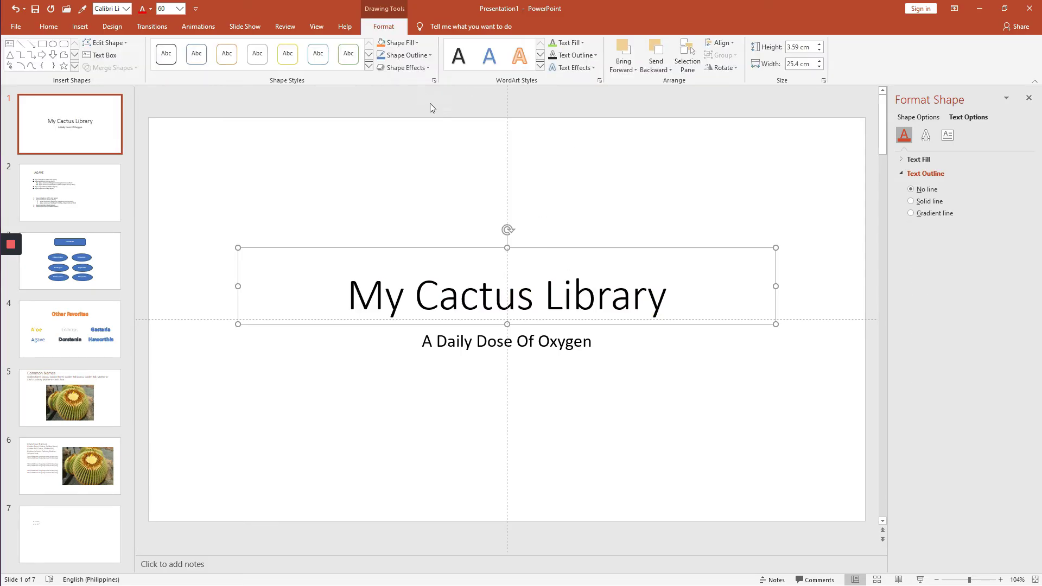
left_click(595, 67)
mouse_move(598, 85)
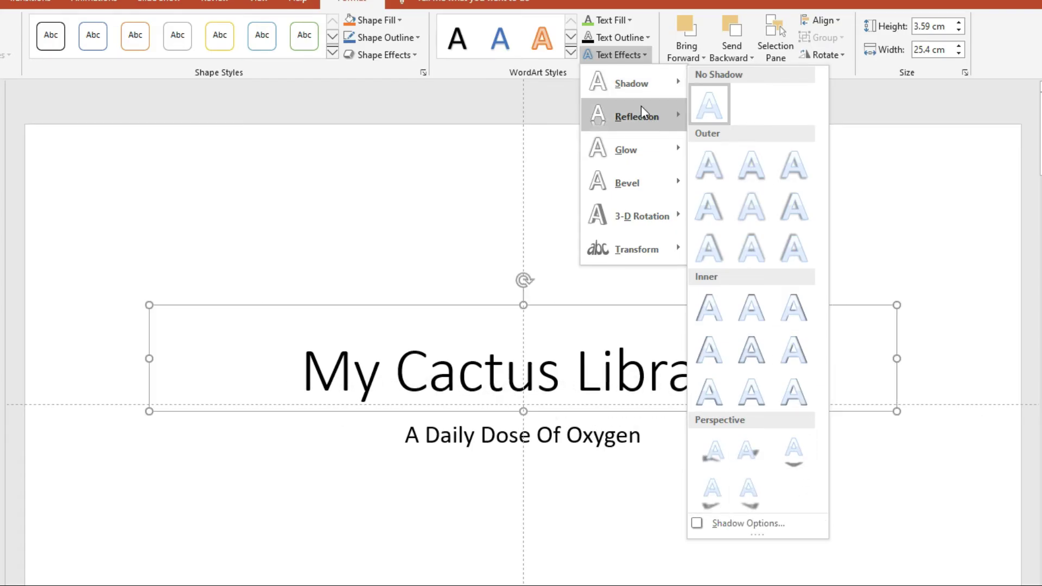
mouse_move(641, 117)
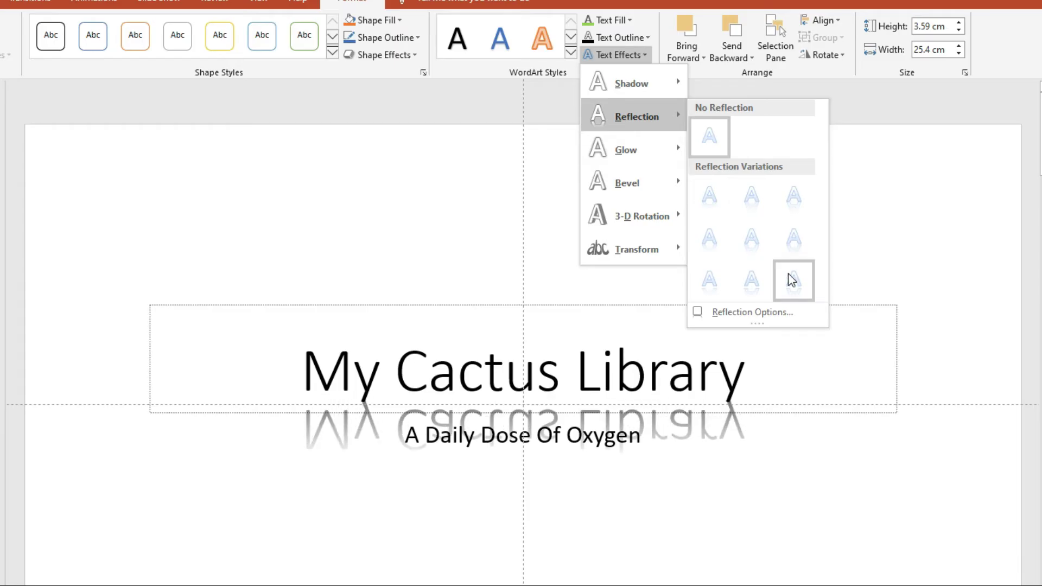
mouse_move(677, 154)
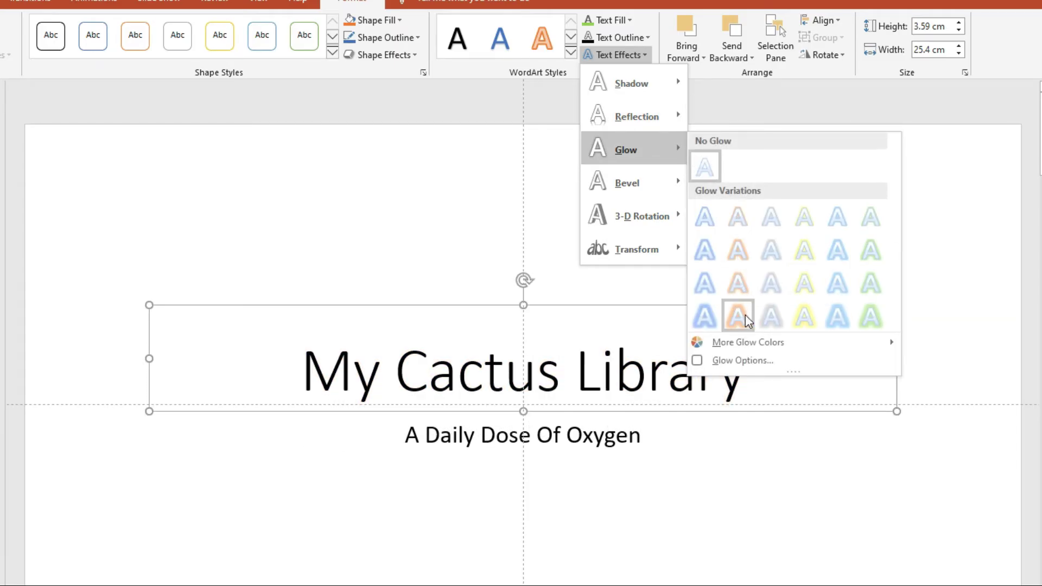
mouse_move(781, 346)
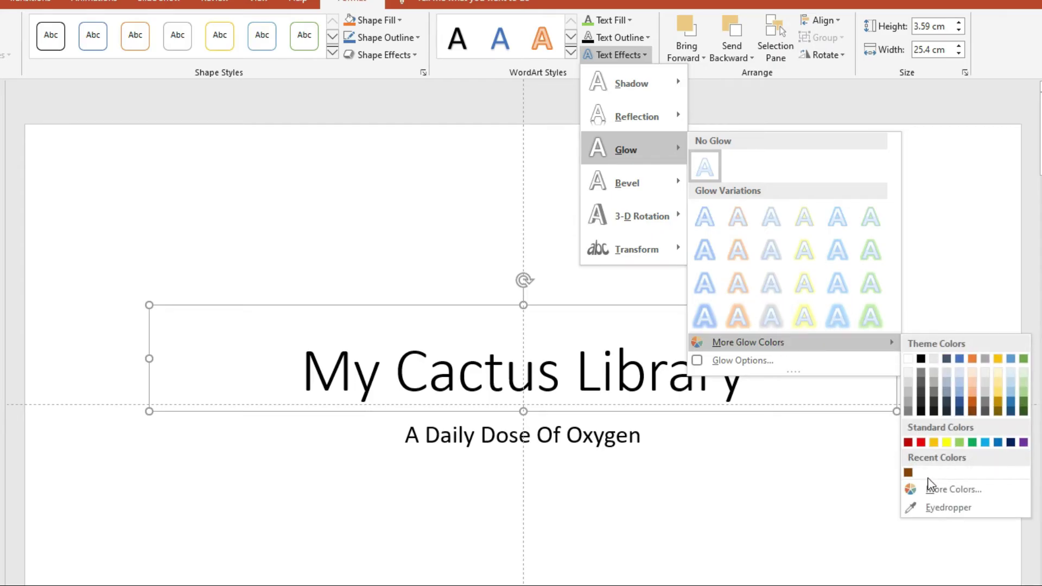
left_click(936, 493)
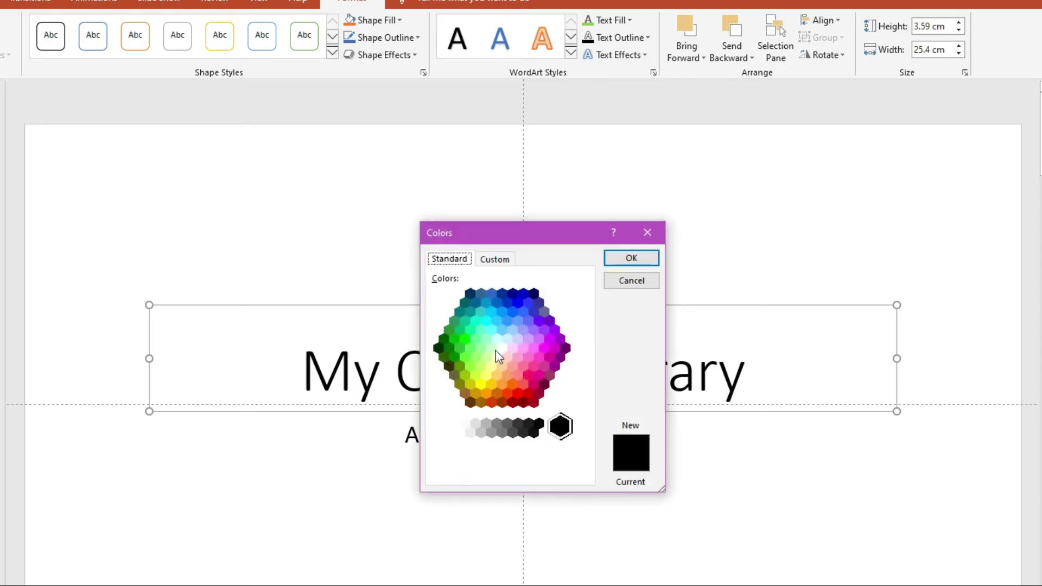
left_click(549, 348)
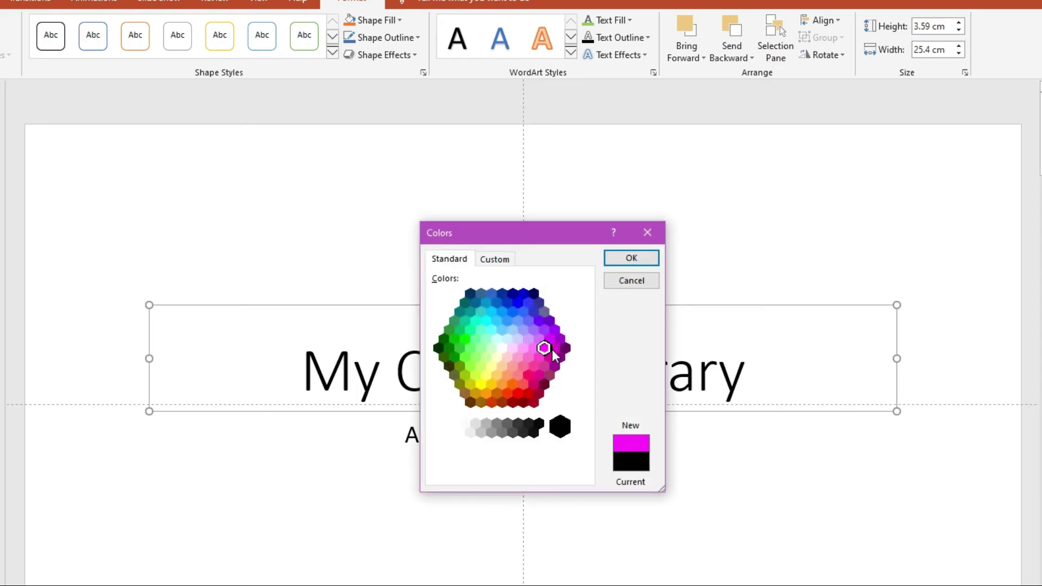
left_click(612, 263)
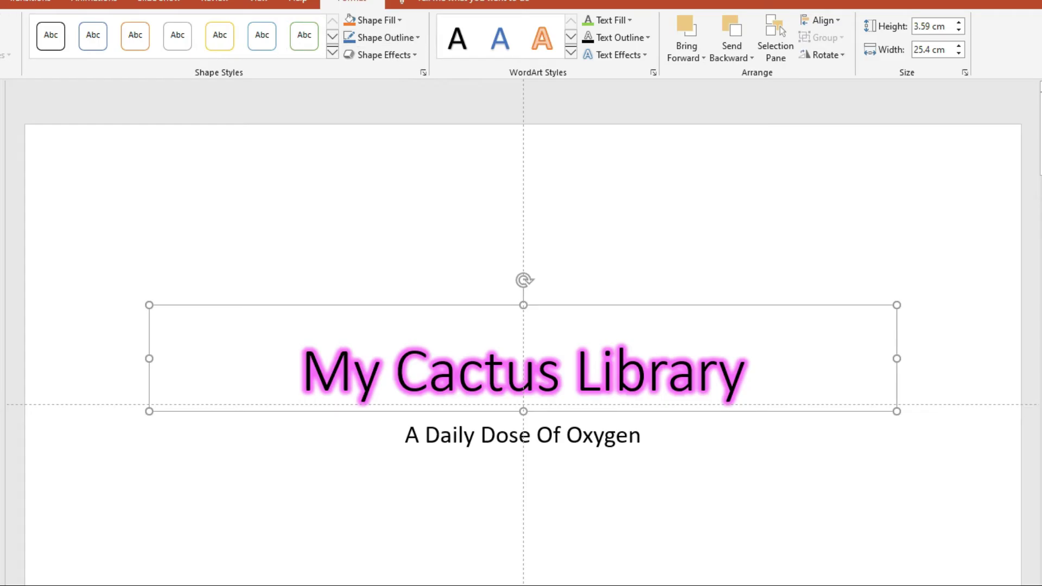
Step: Clear all formatting from the title so it is plain black text
left_click(0, 0)
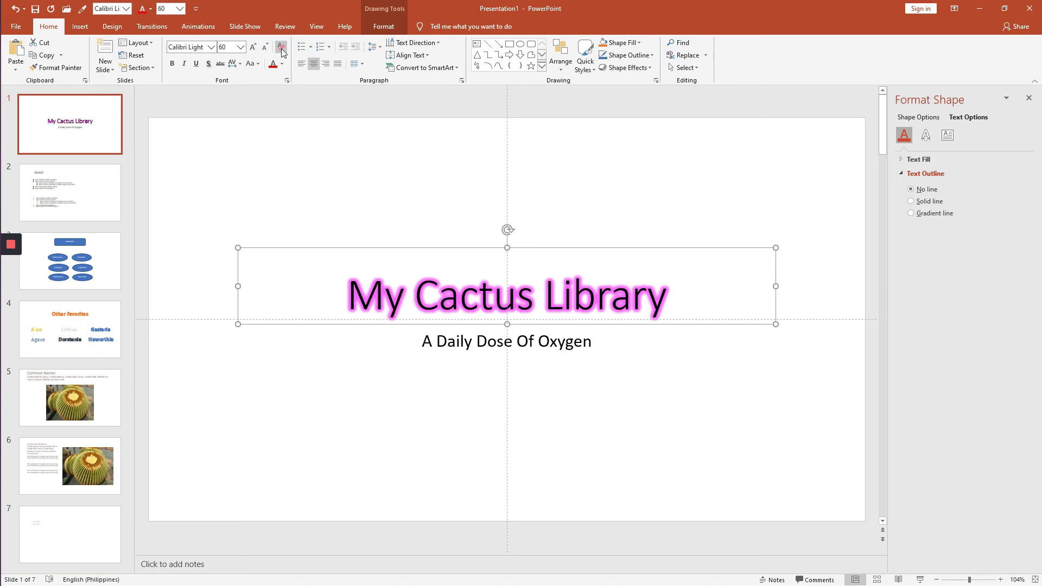
left_click(208, 28)
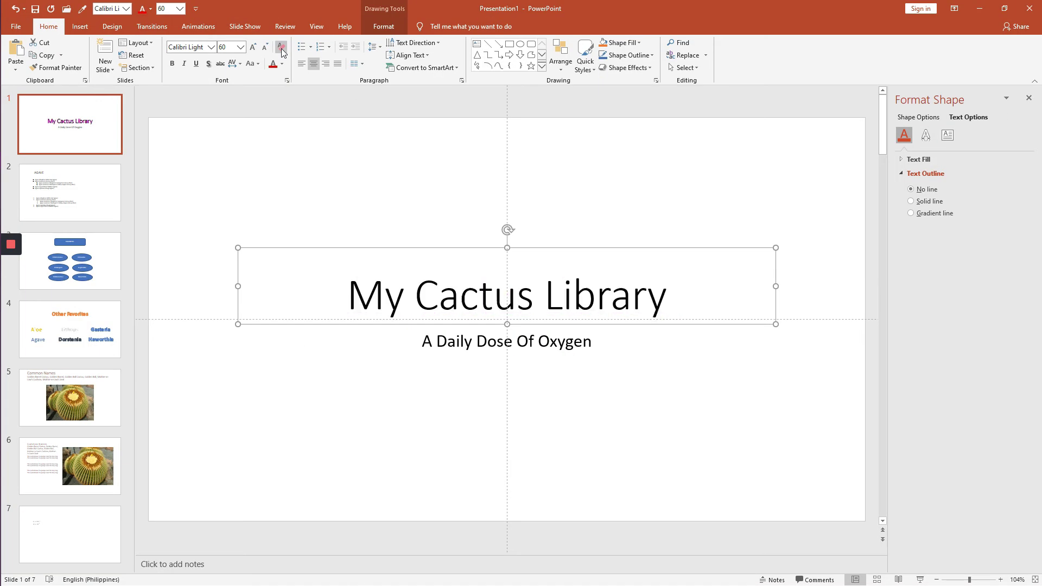
left_click(384, 26)
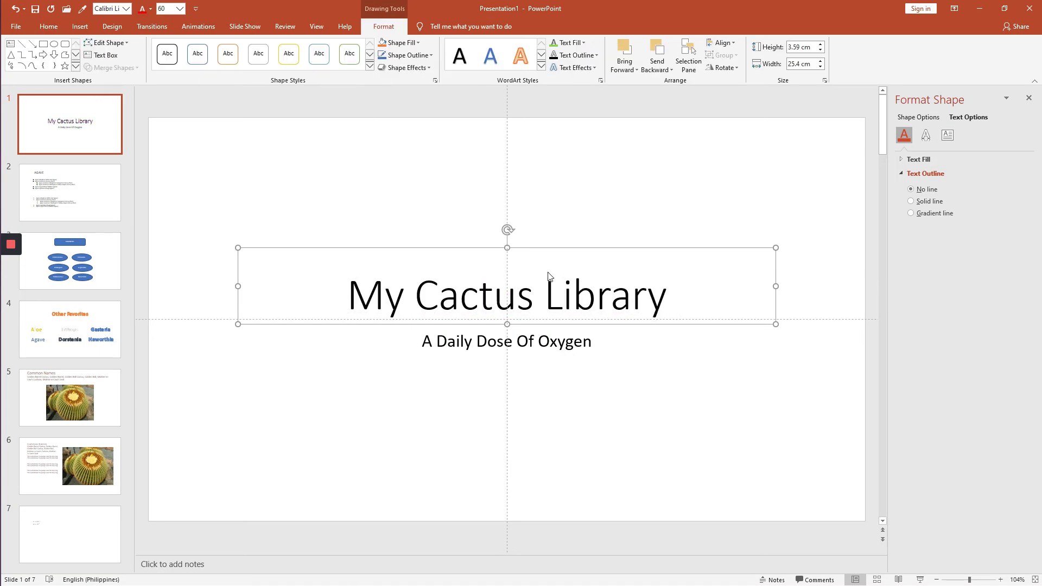
Step: Bring up the title's 3-D Rotation options from Text Effects
left_click(574, 68)
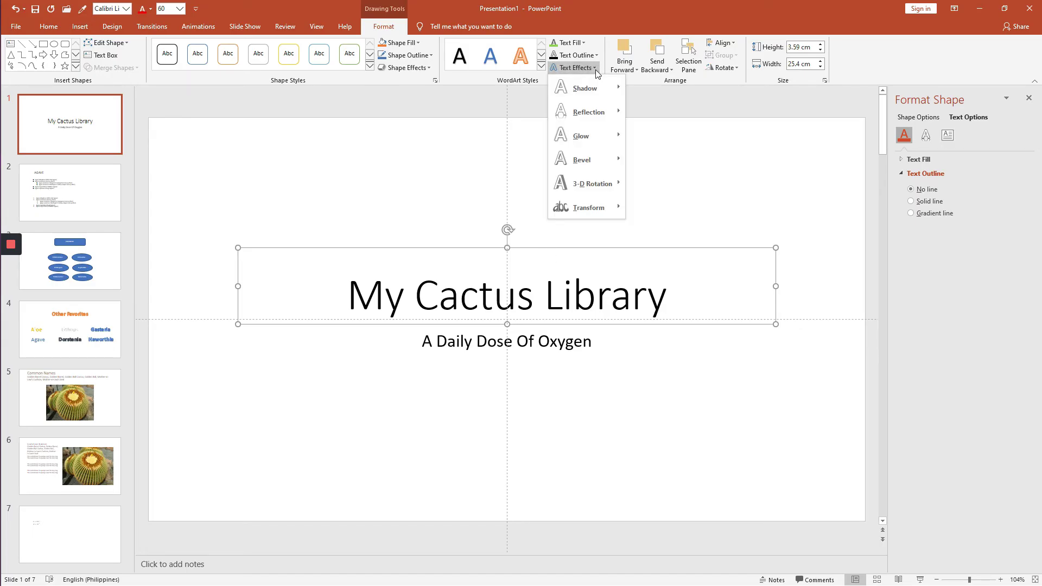
mouse_move(609, 188)
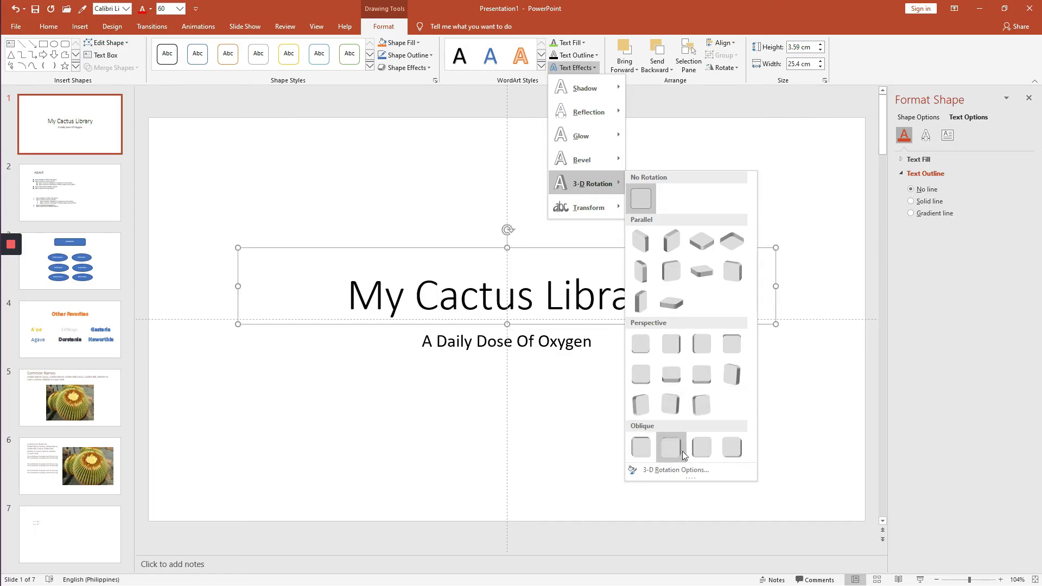
left_click(666, 473)
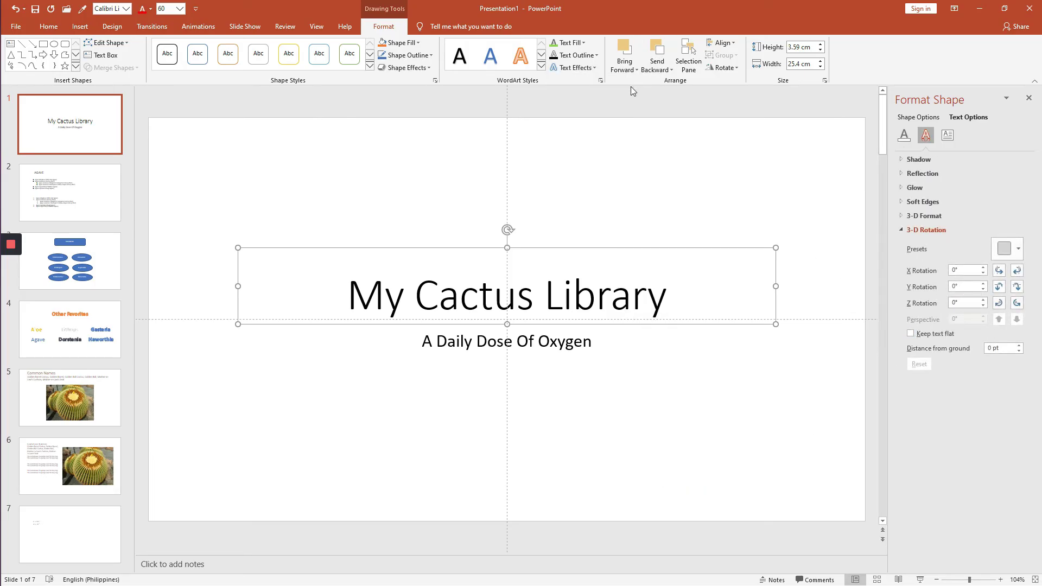
Step: Warp the title with the Wave: Down transform, then undo it with Ctrl+Z
left_click(590, 68)
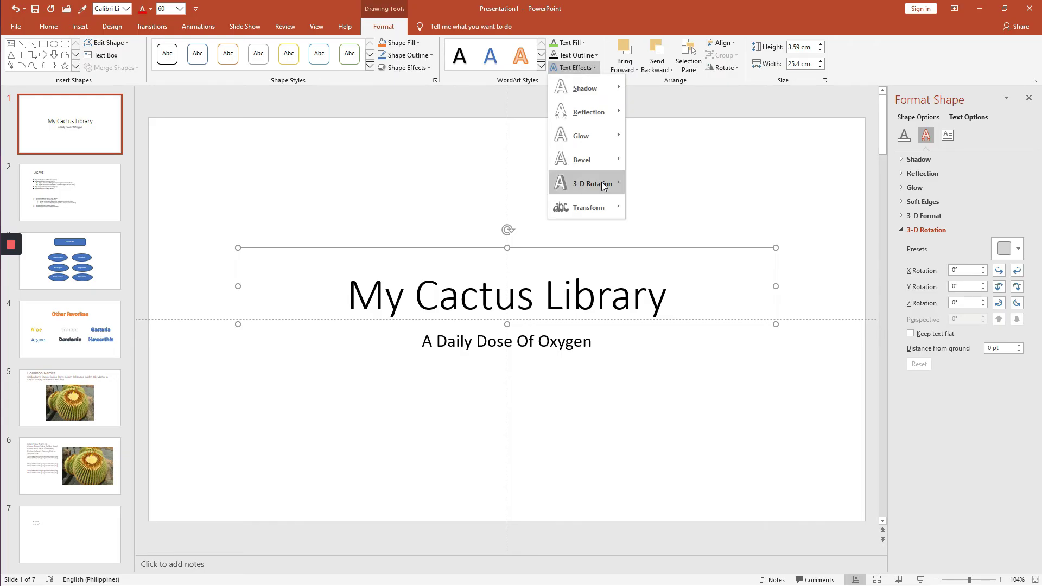
mouse_move(601, 212)
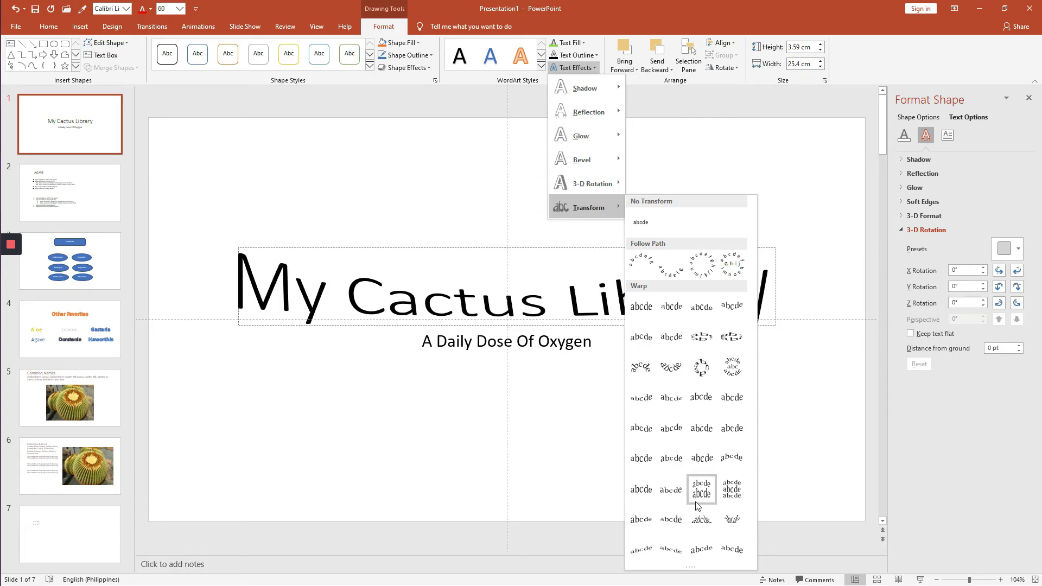
left_click(649, 426)
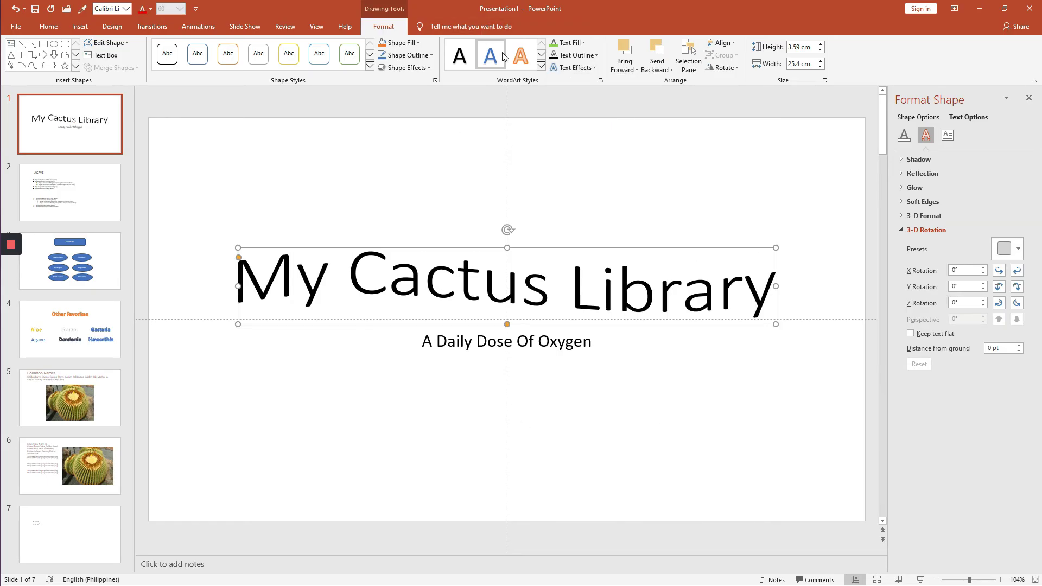
key("ctrl+z")
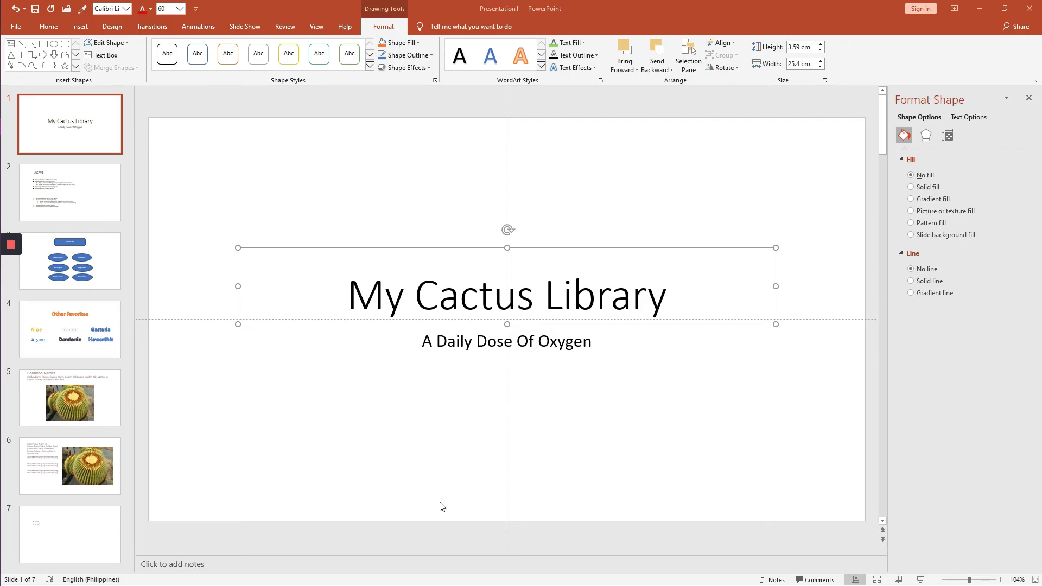
Step: Shrink the subtitle box down around its text and select the title
left_click(485, 342)
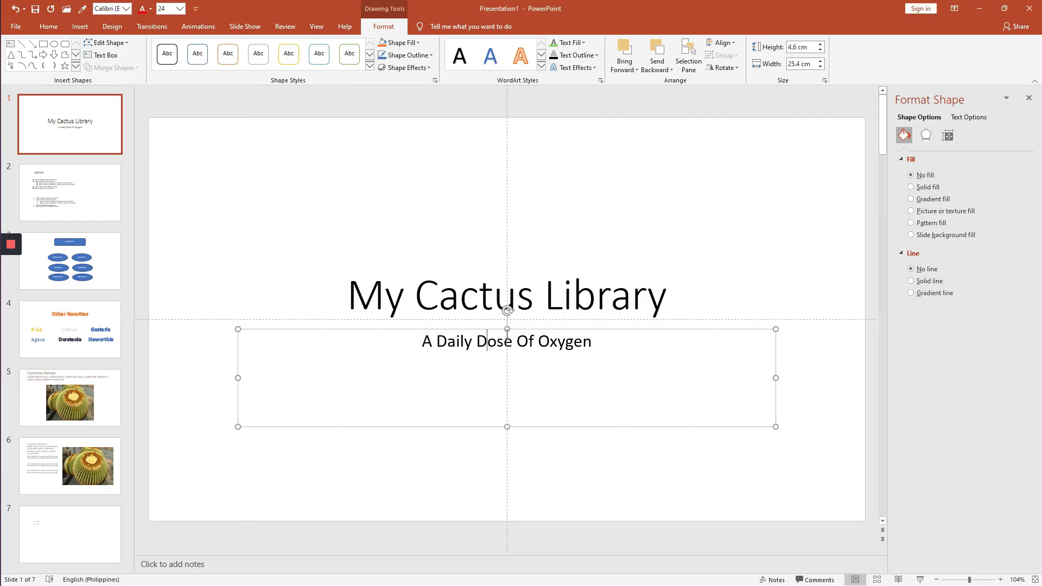
left_click_drag(507, 329, 507, 387)
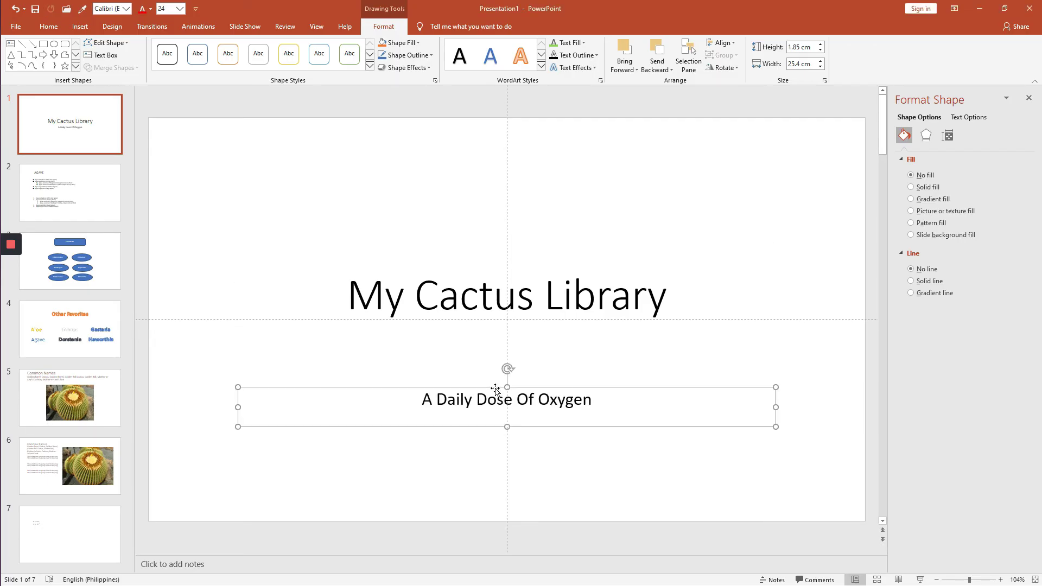
left_click(464, 296)
left_click(458, 248)
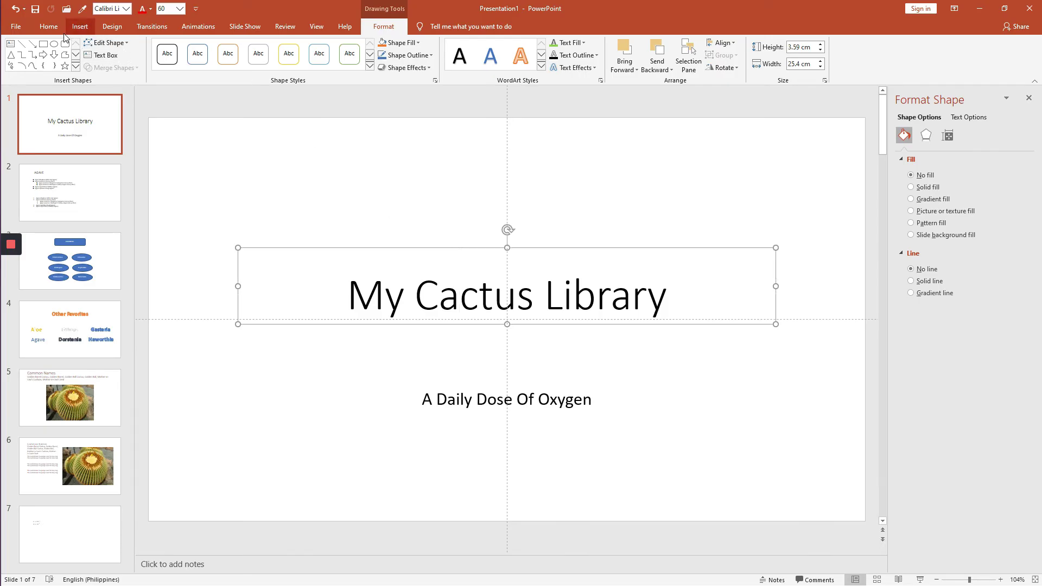
Step: Set the title font to Bowlby One SC
left_click(48, 26)
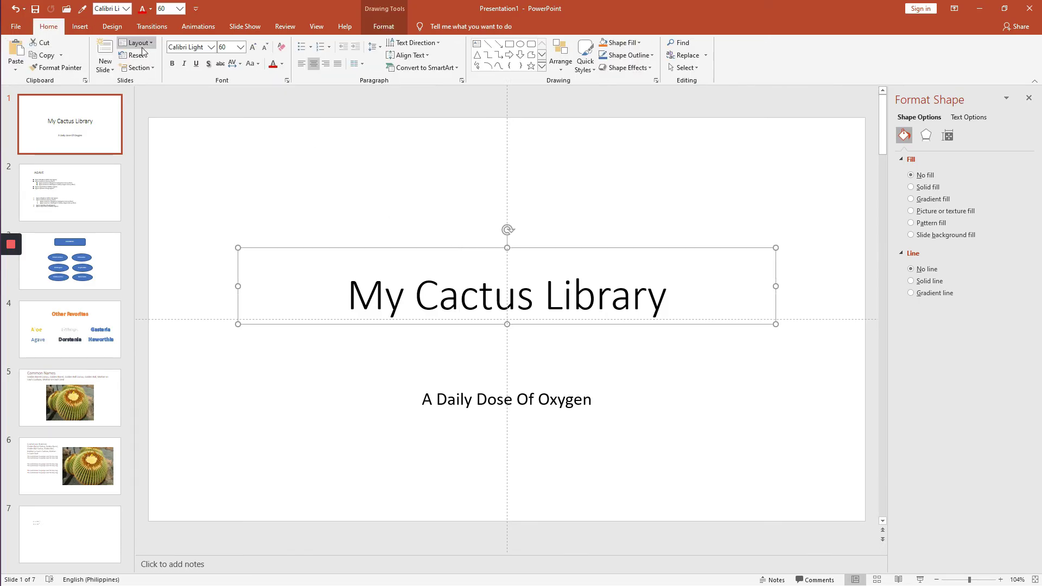
left_click(210, 50)
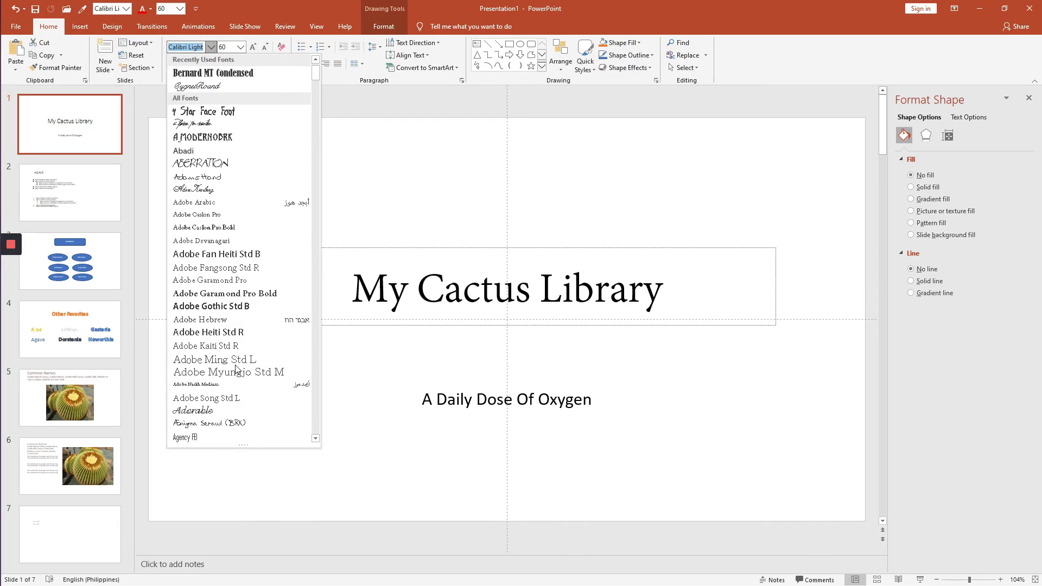
scroll(236, 369, "down", 15)
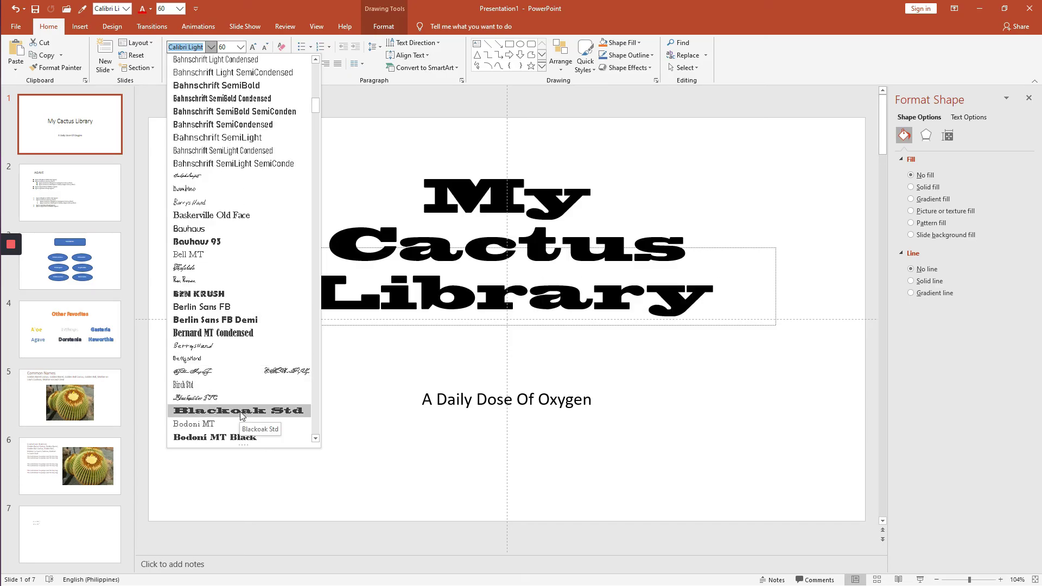
scroll(241, 426, "down", 6)
scroll(241, 429, "down", 5)
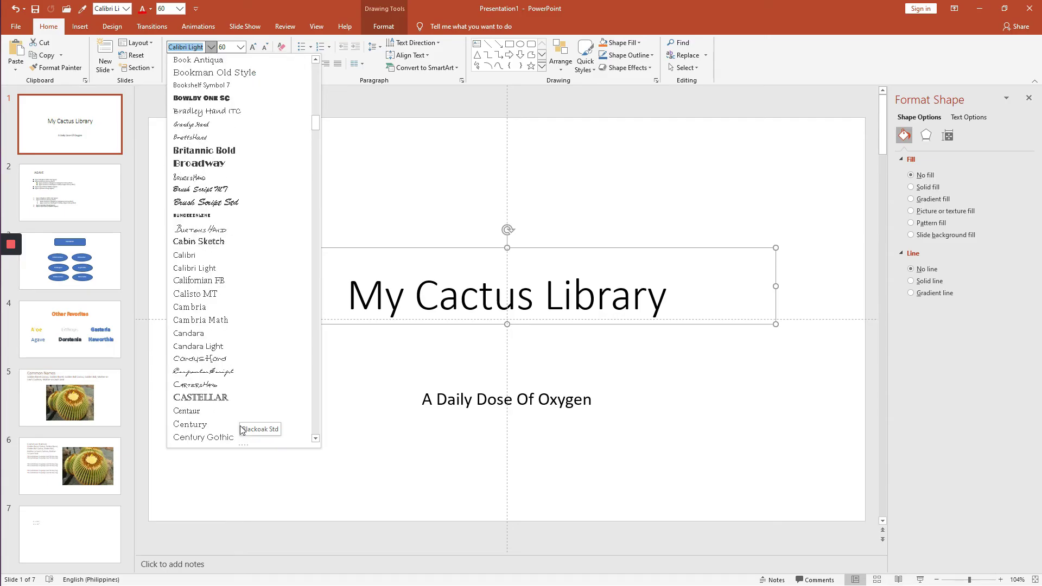
left_click(214, 98)
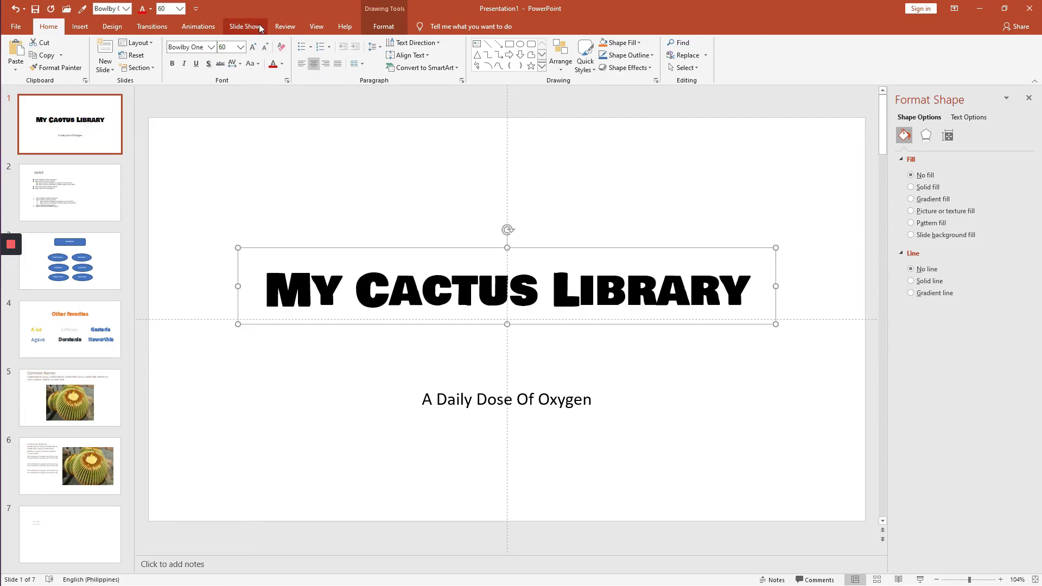
Step: Resize the title box and raise its font size to 80 pt, closing the side pane
left_click(254, 47)
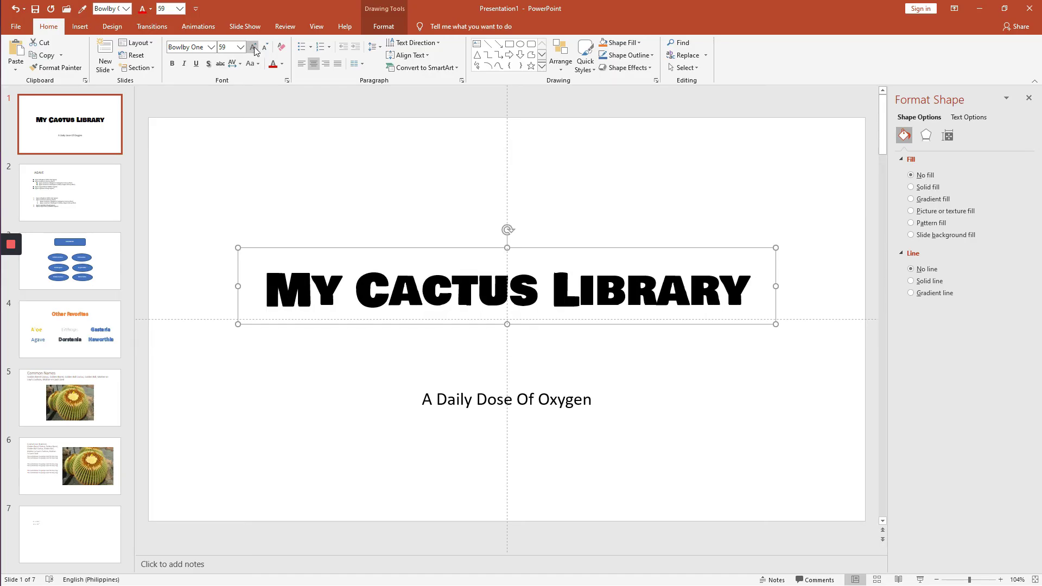
left_click_drag(240, 323, 173, 438)
left_click_drag(774, 343, 838, 343)
left_click_drag(505, 439, 505, 359)
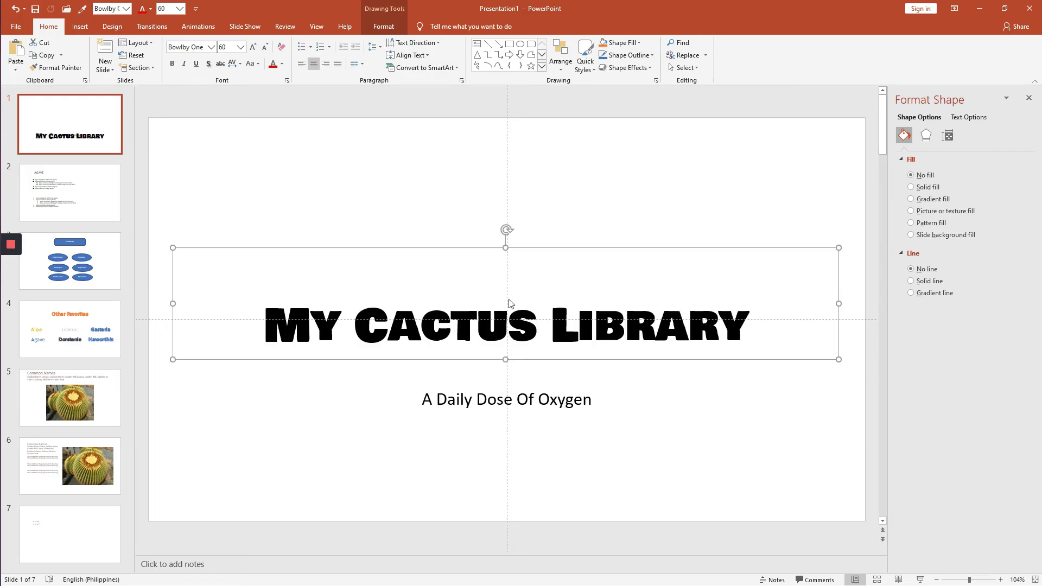
left_click(253, 48)
left_click(253, 48)
left_click(253, 47)
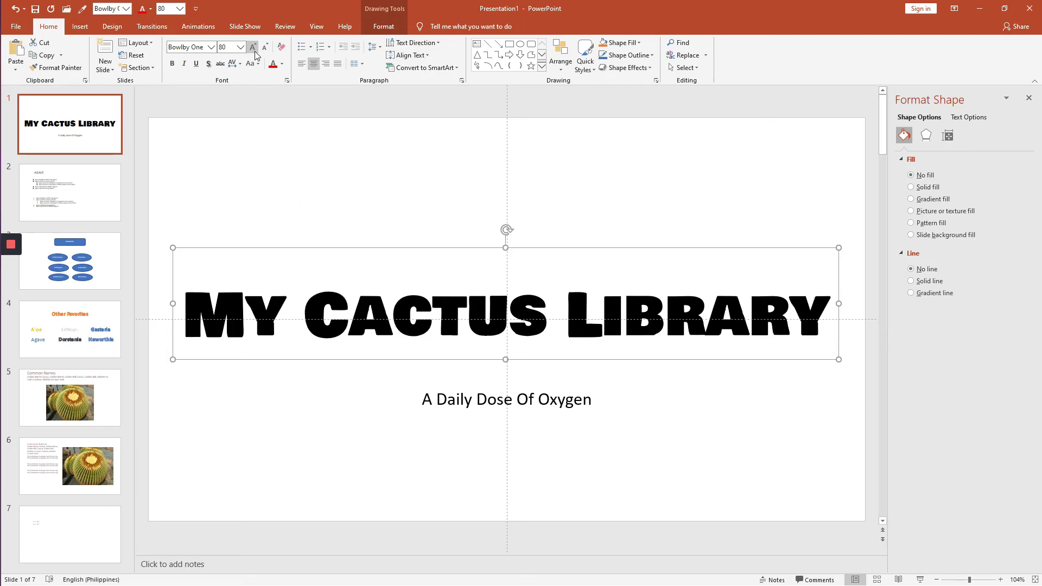
left_click(1031, 102)
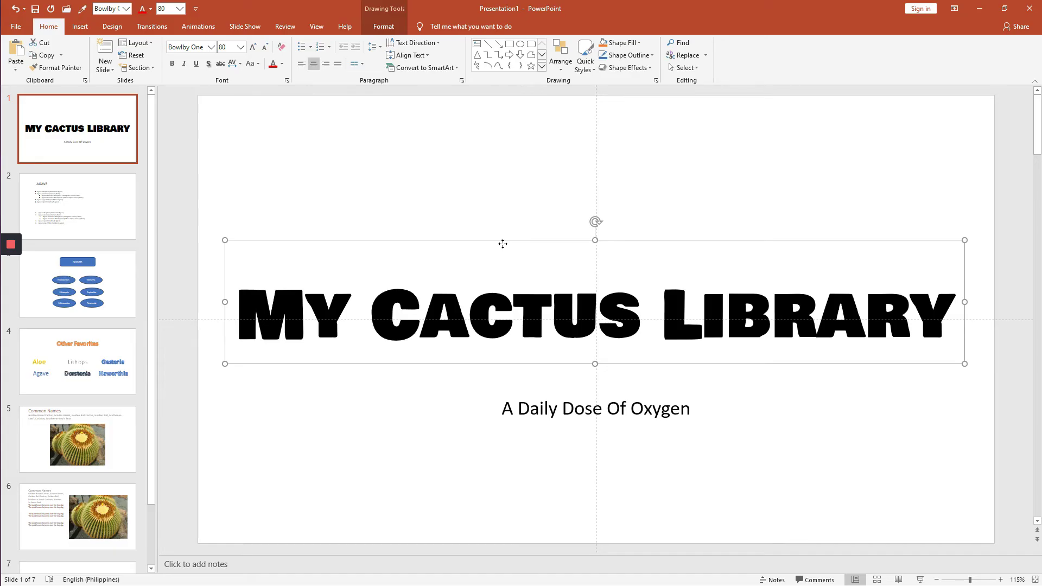
Step: Move the title box higher on slide 1 and bring up Format Text Effects
left_click_drag(503, 244, 515, 207)
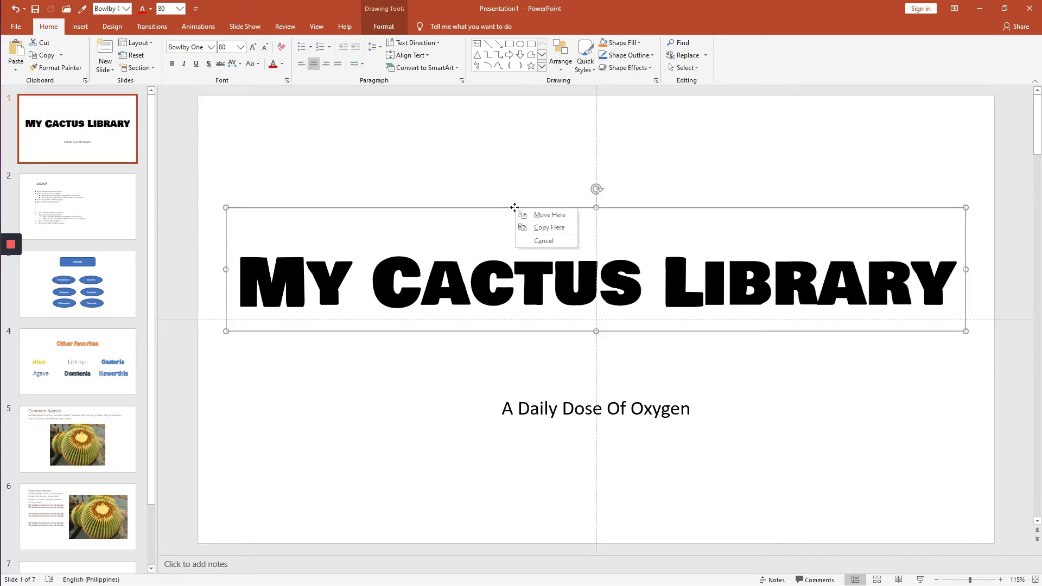
left_click(518, 257)
right_click(518, 256)
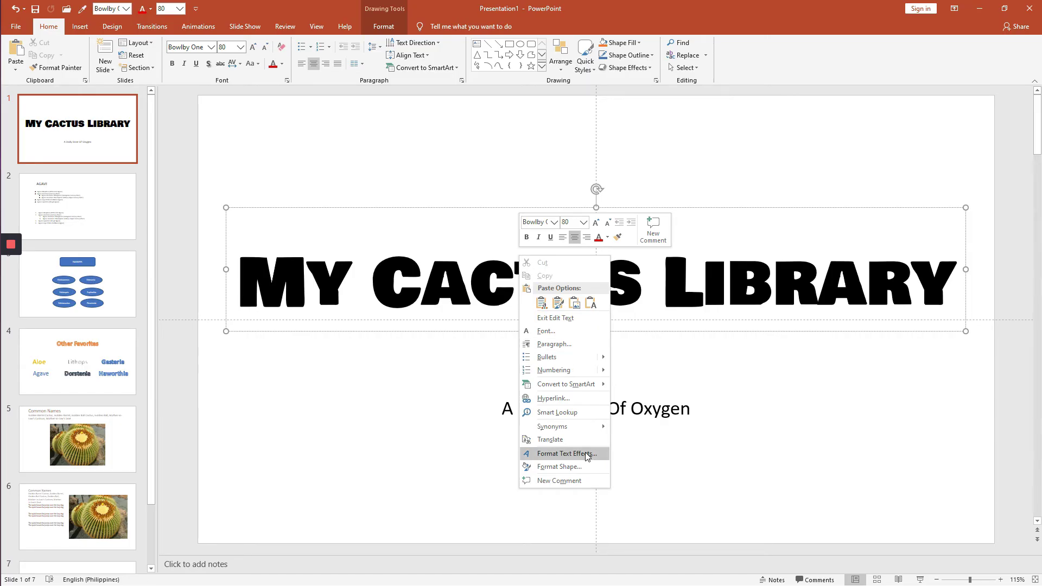
left_click(566, 454)
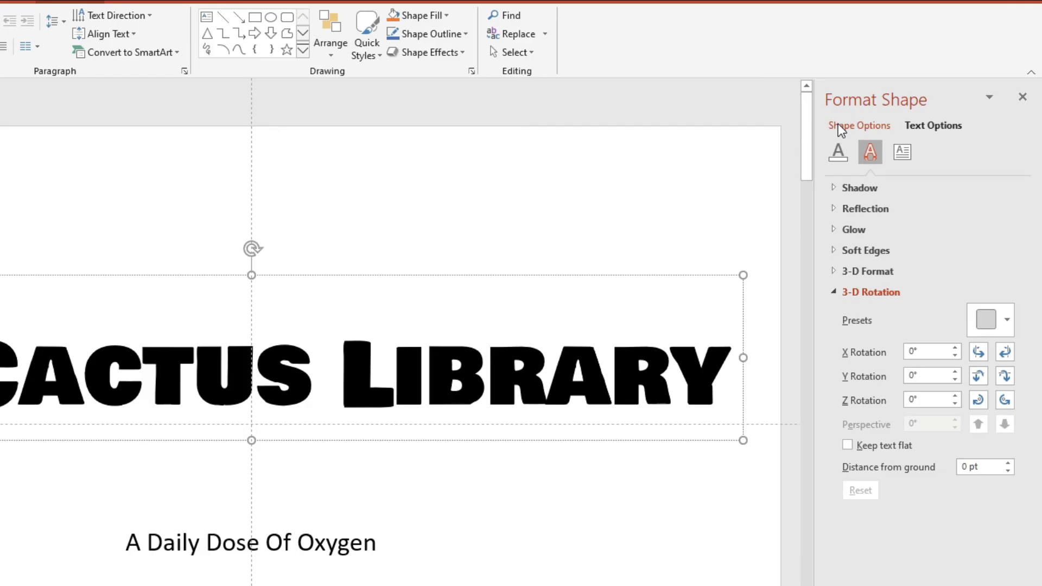
Step: Expand Soft Edges, Glow, Reflection, Shadow and 3-D Format for the title, ending on Text Box settings
left_click(841, 127)
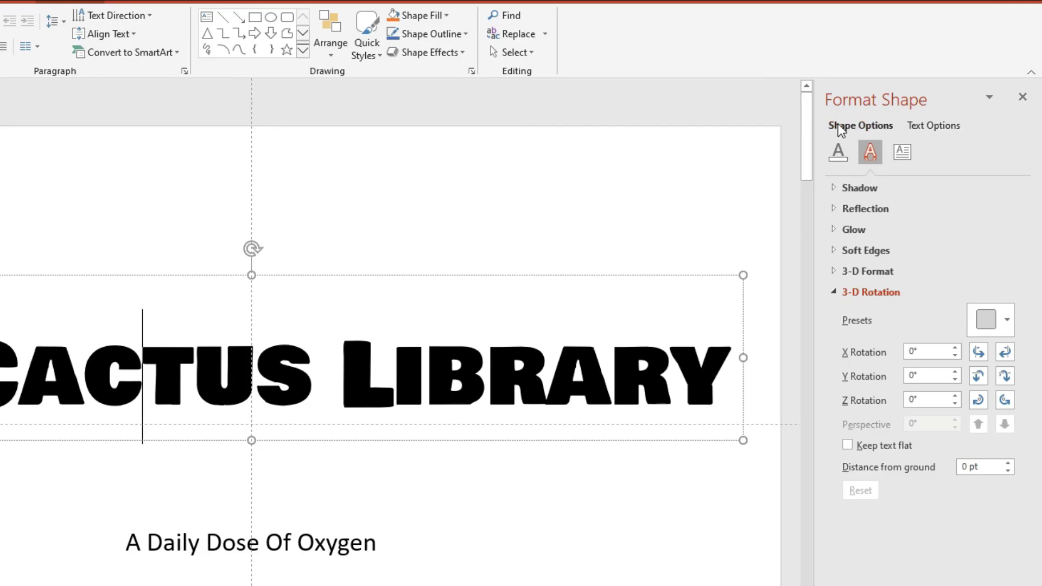
left_click(929, 128)
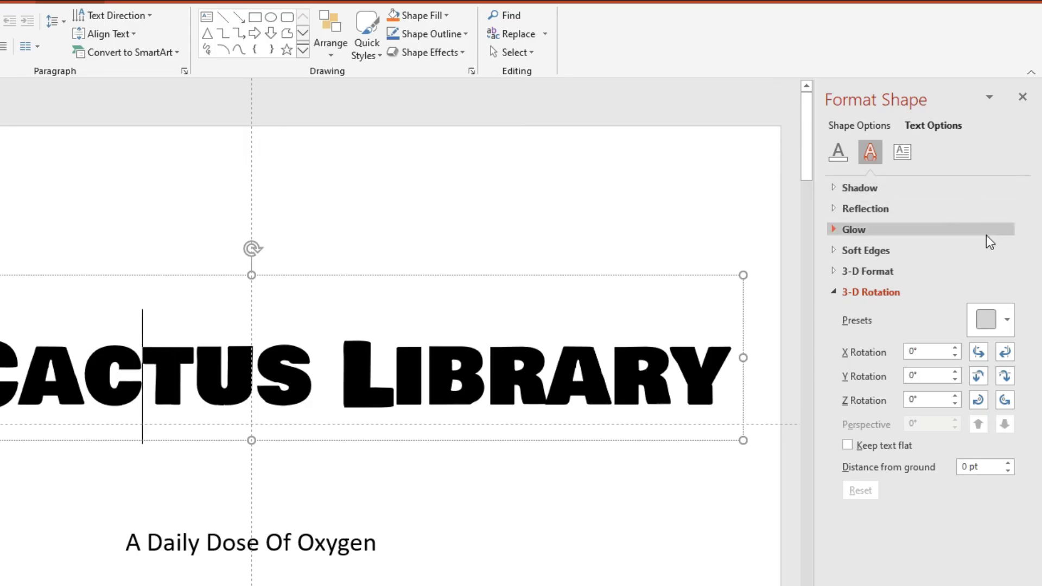
left_click(830, 250)
left_click(834, 230)
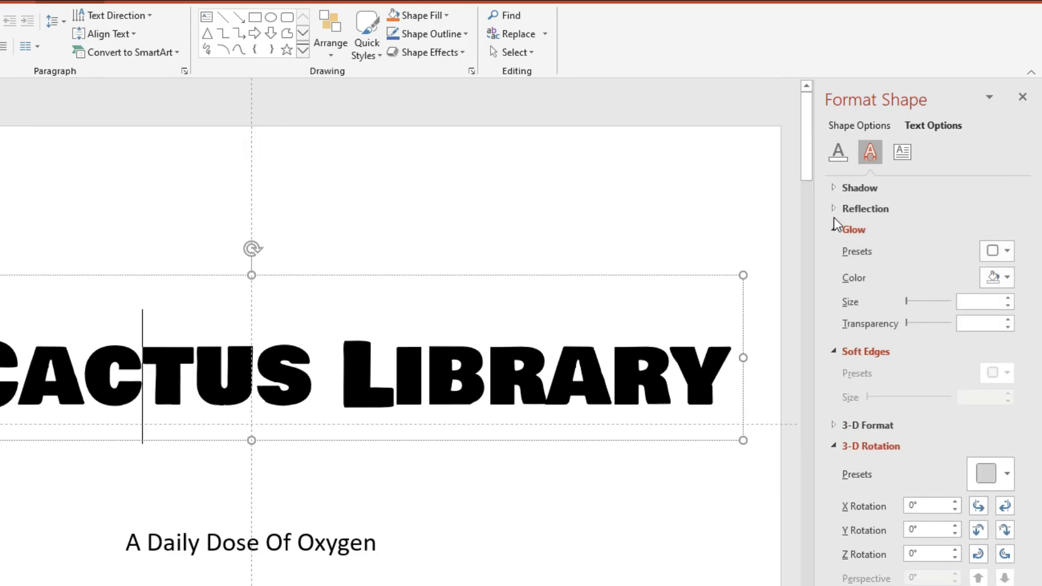
left_click(834, 210)
left_click(834, 189)
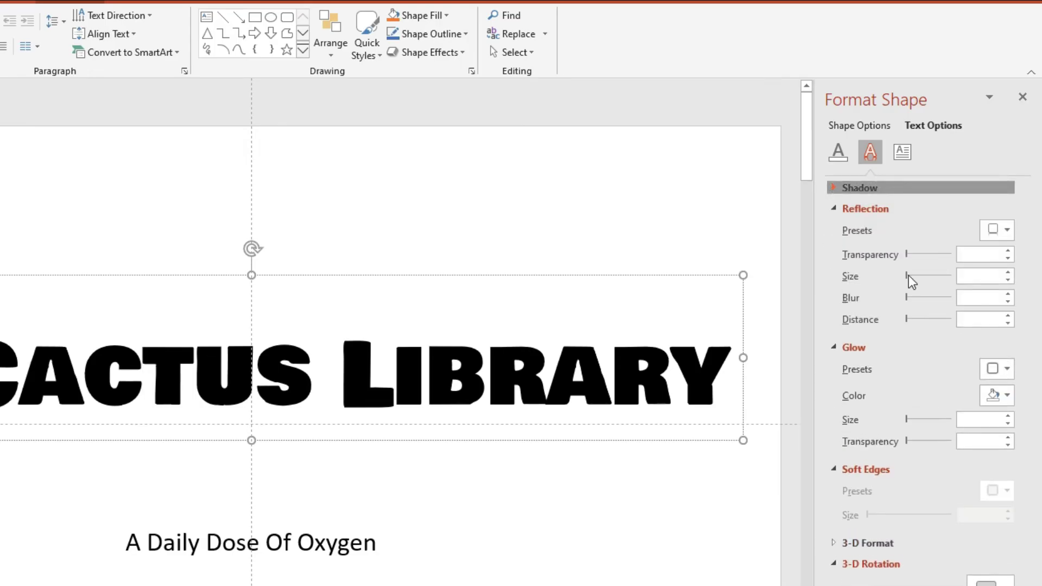
scroll(914, 564, "down", 2)
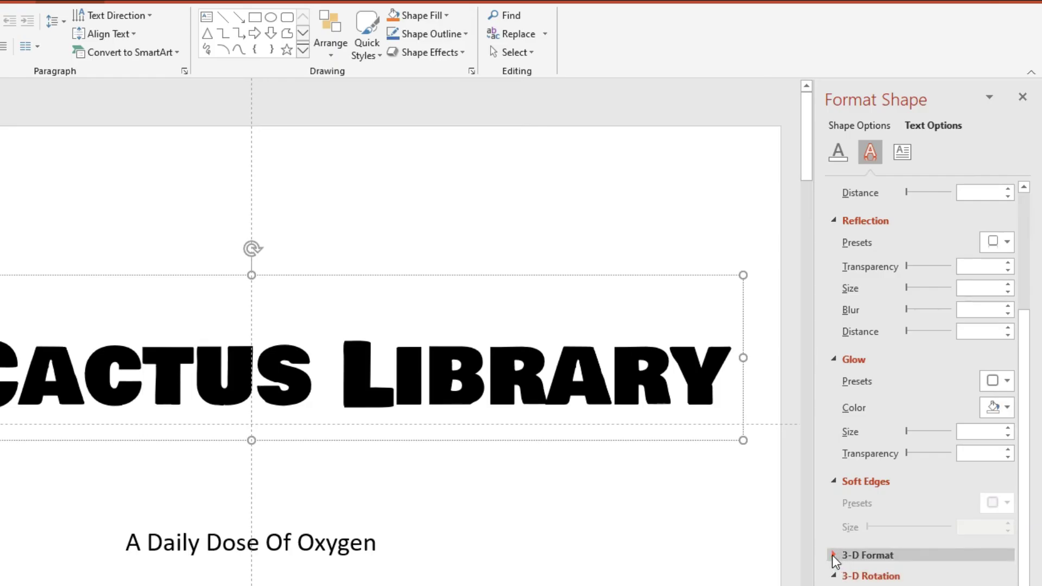
left_click(835, 555)
scroll(907, 454, "down", 3)
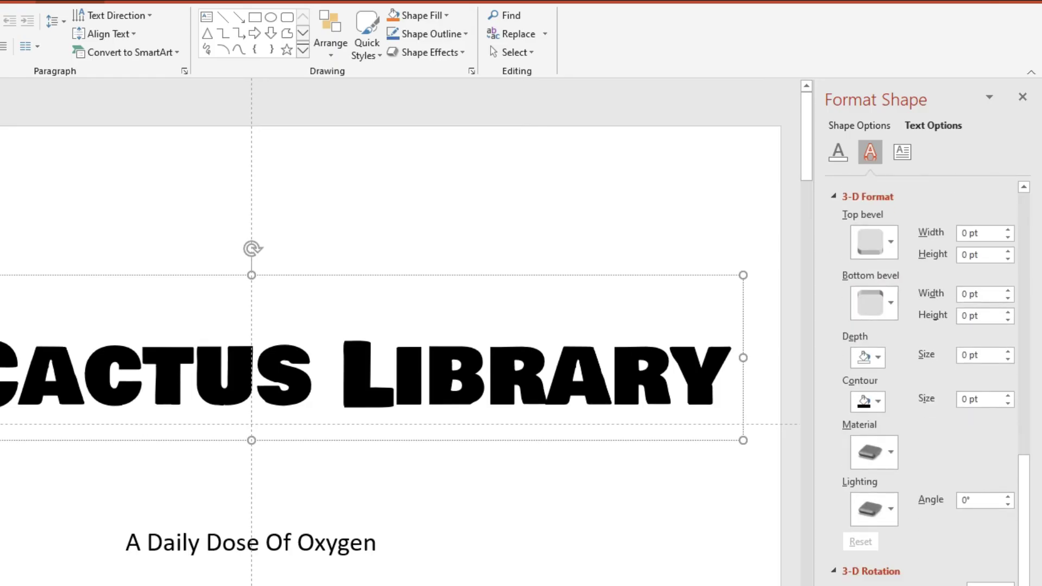
scroll(907, 454, "up", 8)
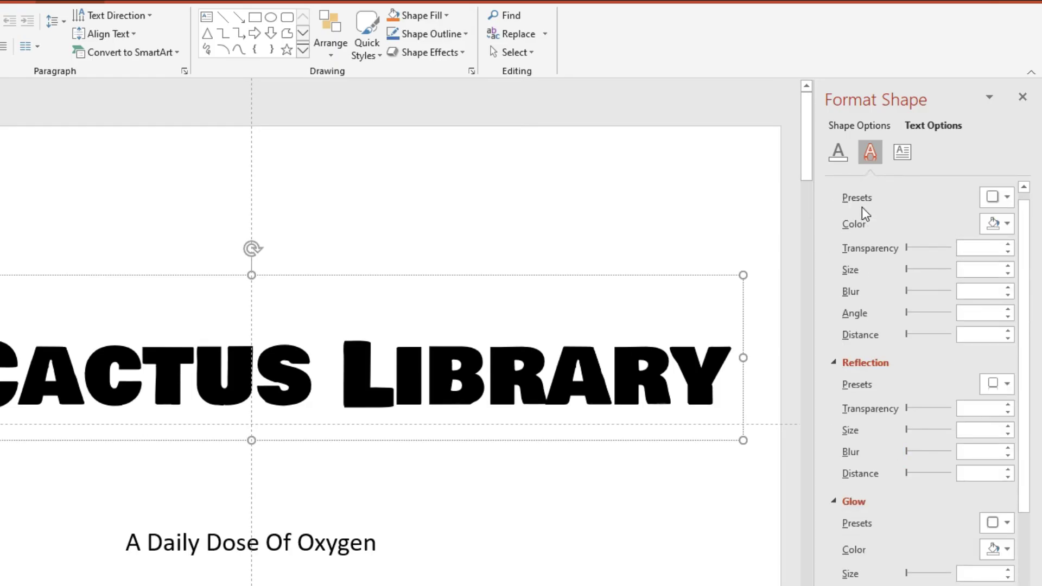
left_click(902, 152)
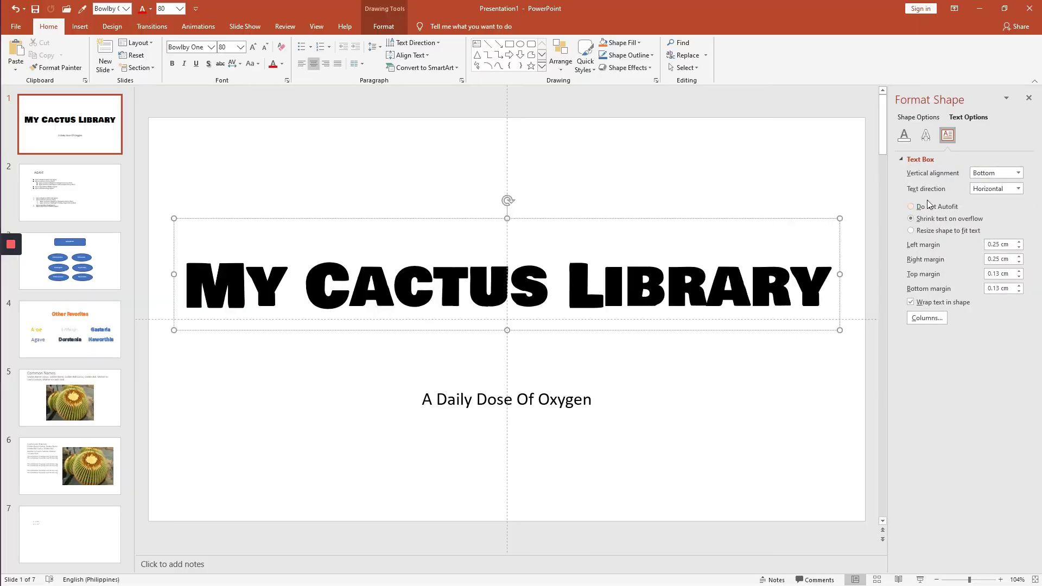
Step: Apply a gradient text fill to the whole My Cactus Library title box
left_click(925, 135)
left_click(907, 139)
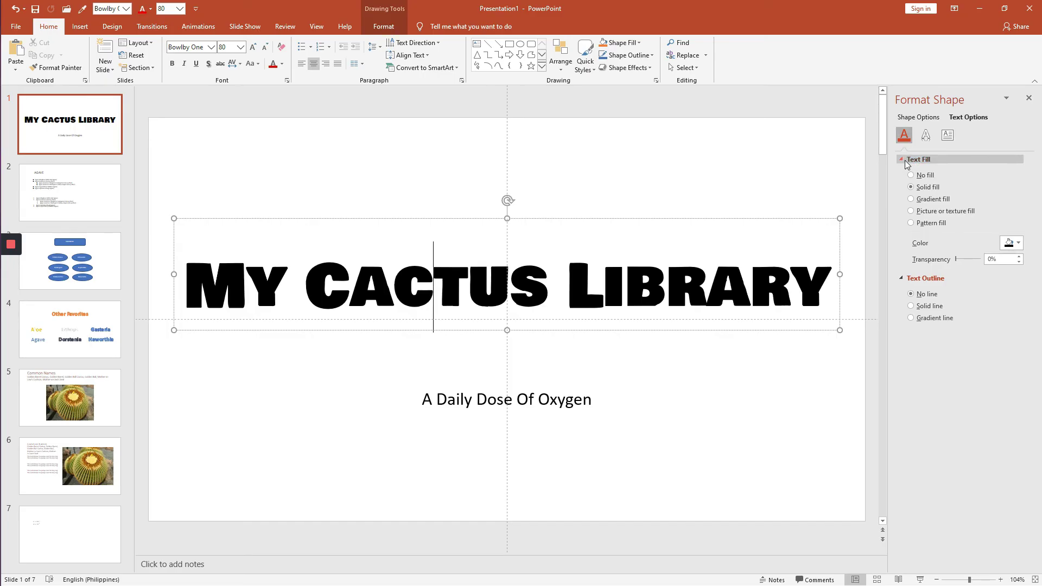
left_click(911, 200)
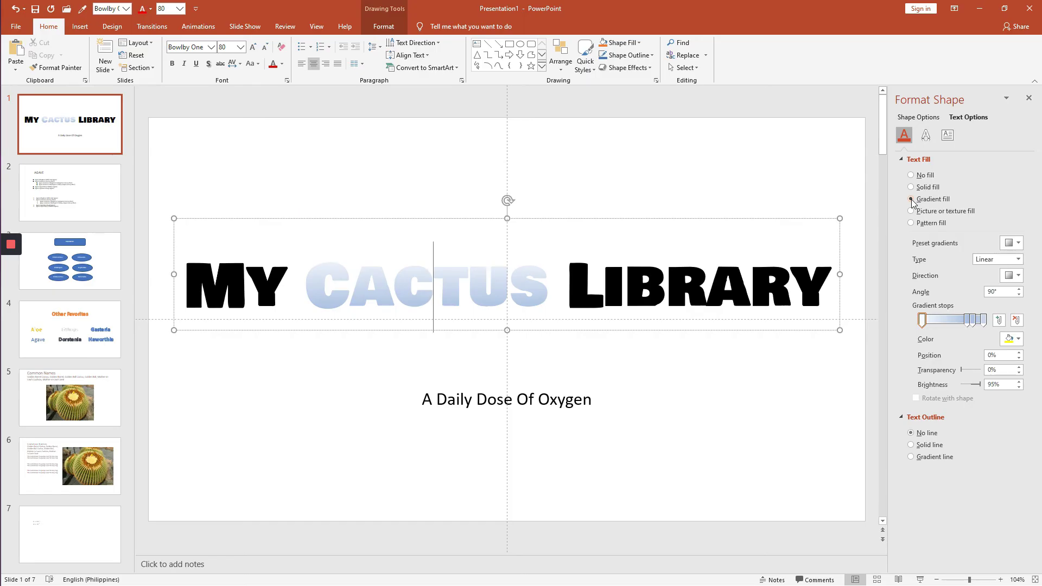
key("Left")
left_click(448, 219)
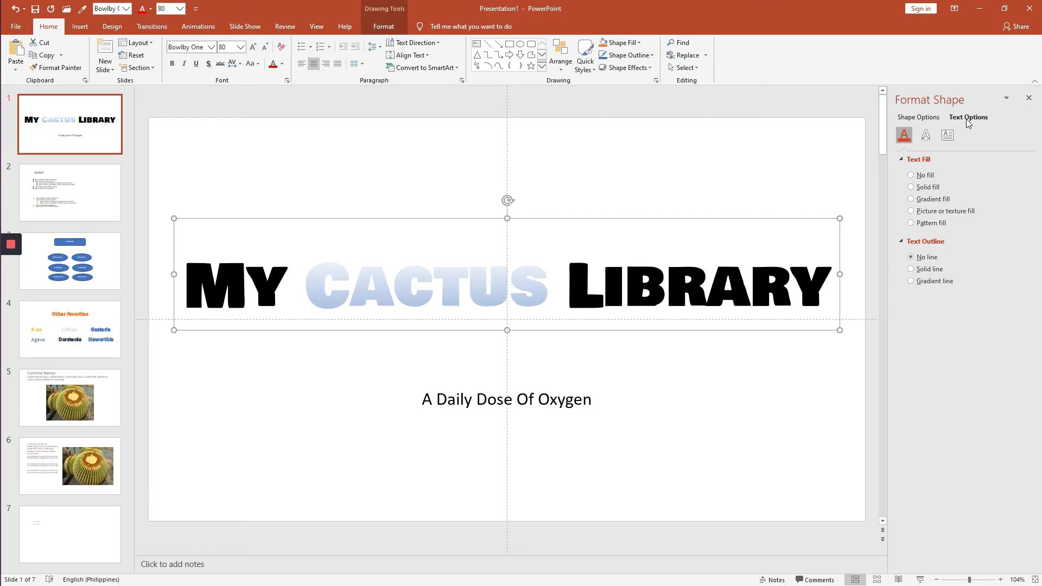
left_click(911, 200)
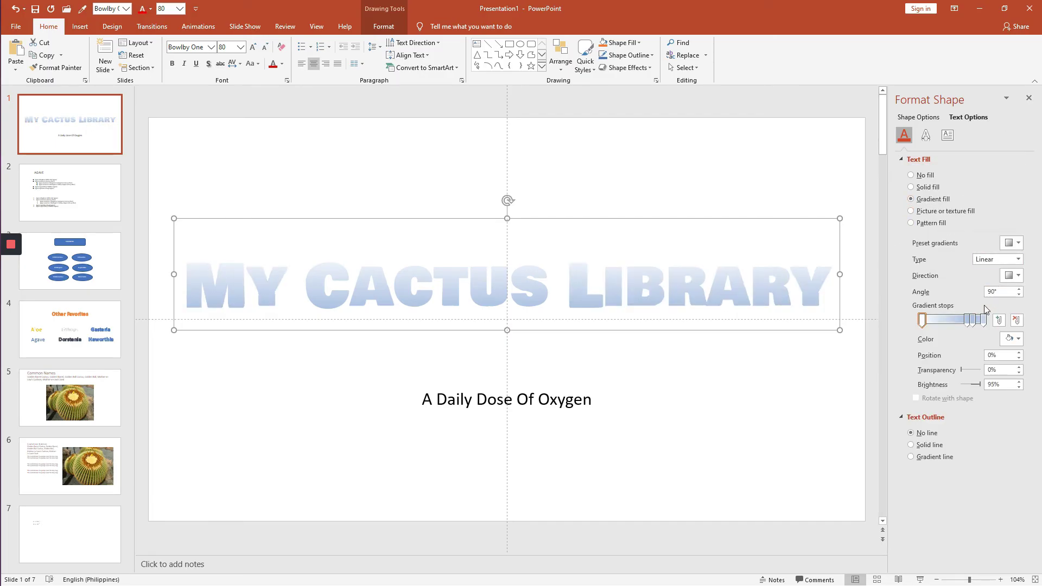
Step: Move gradient stops to 27% and 56%, colouring them gold and purple
left_click_drag(970, 330, 941, 326)
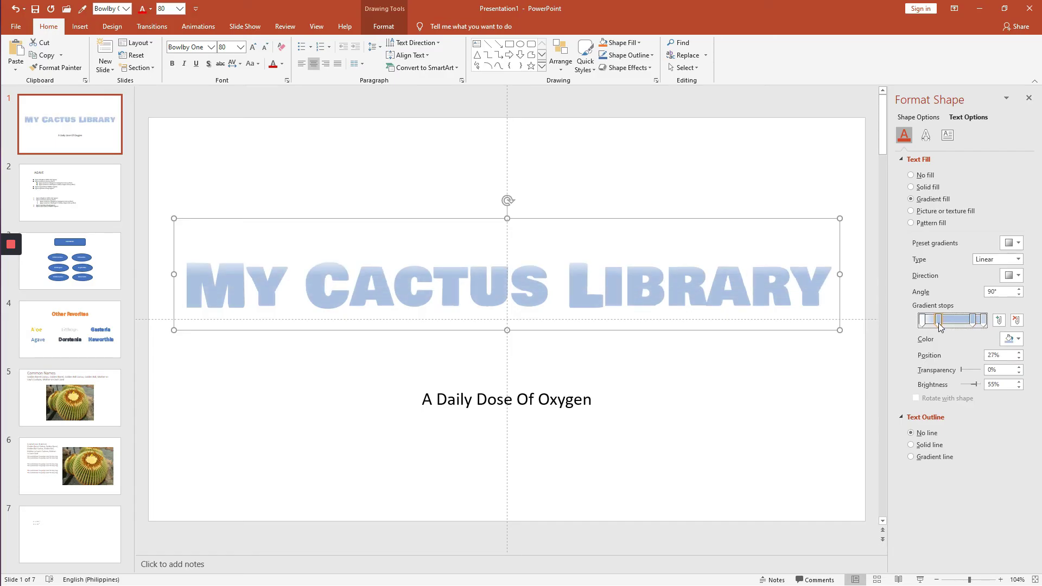
left_click(1013, 338)
left_click(970, 424)
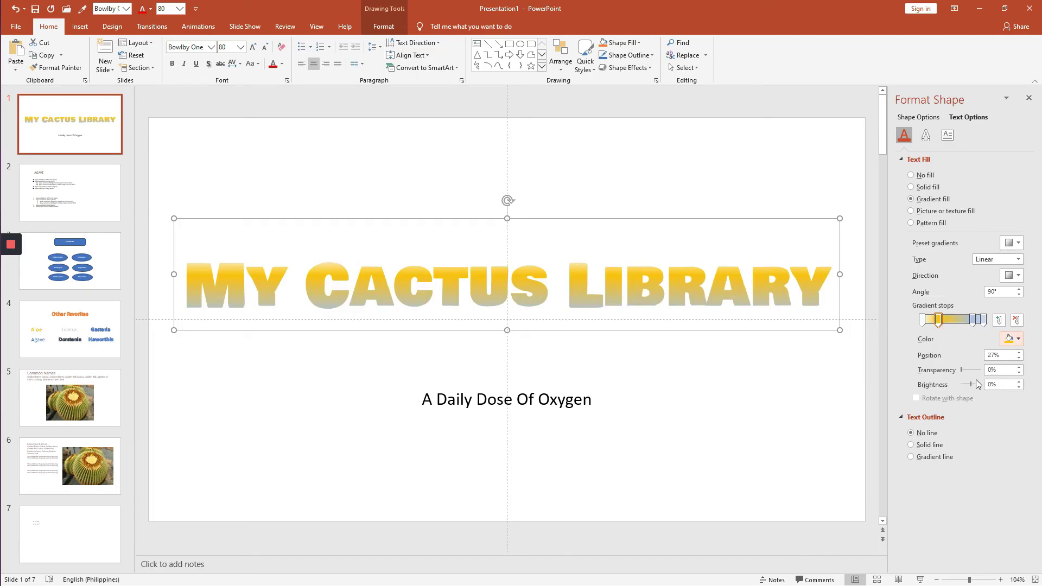
left_click_drag(974, 323, 958, 324)
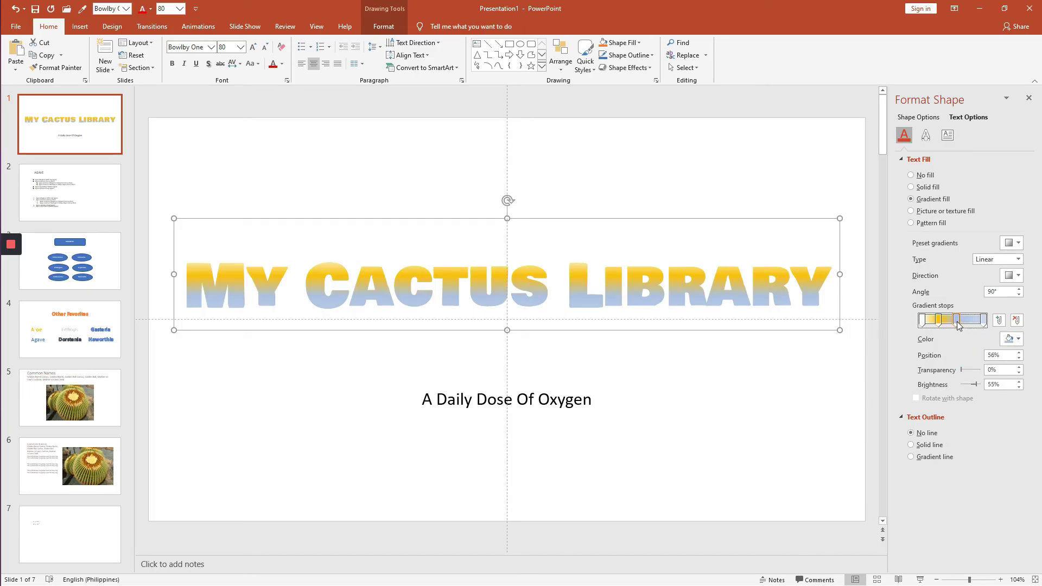
left_click(1012, 339)
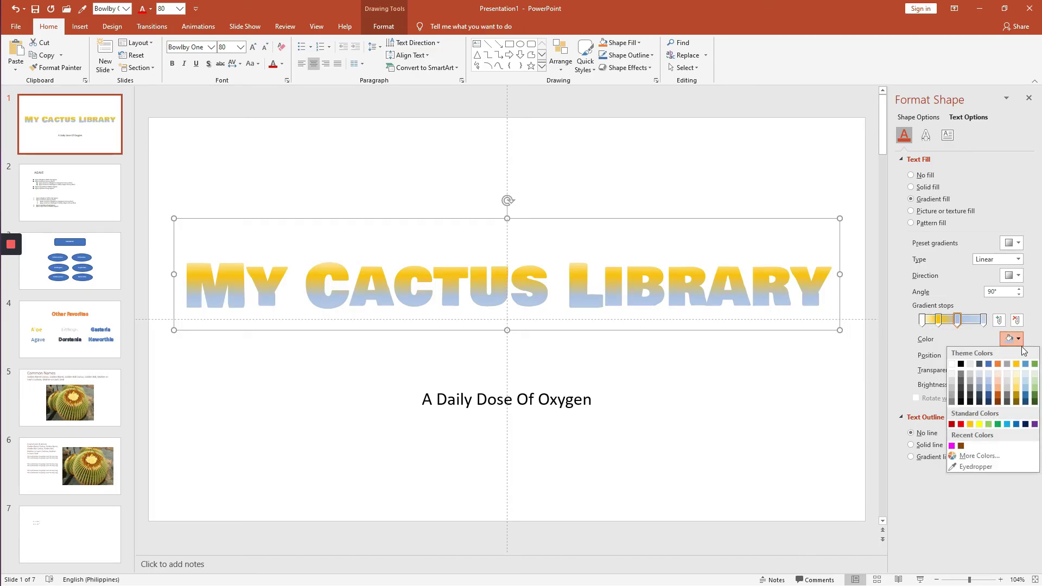
left_click(1034, 424)
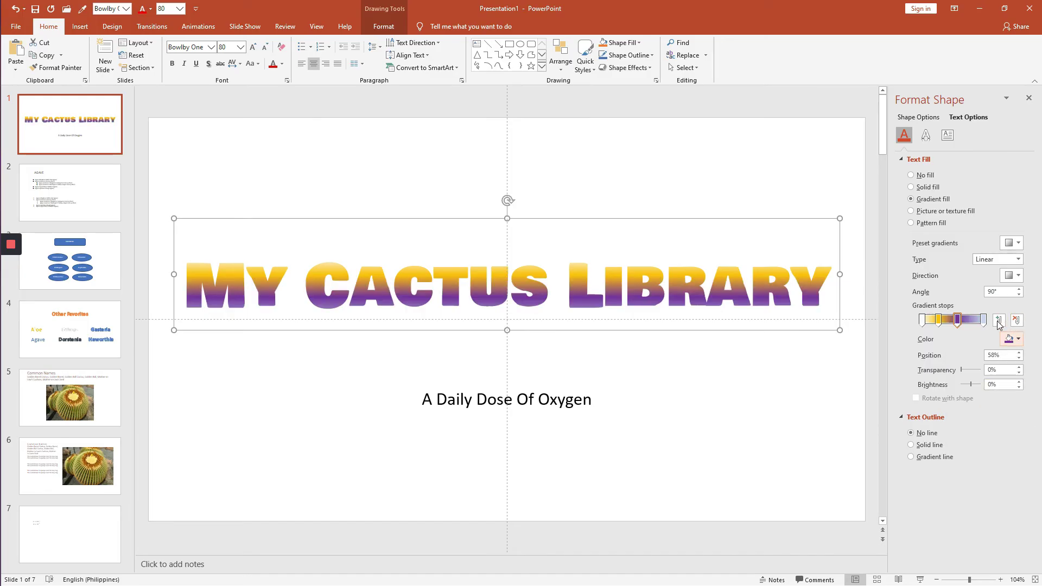
Step: Make the rightmost gradient stop light blue and the leftmost stop green
left_click(985, 323)
left_click(1012, 338)
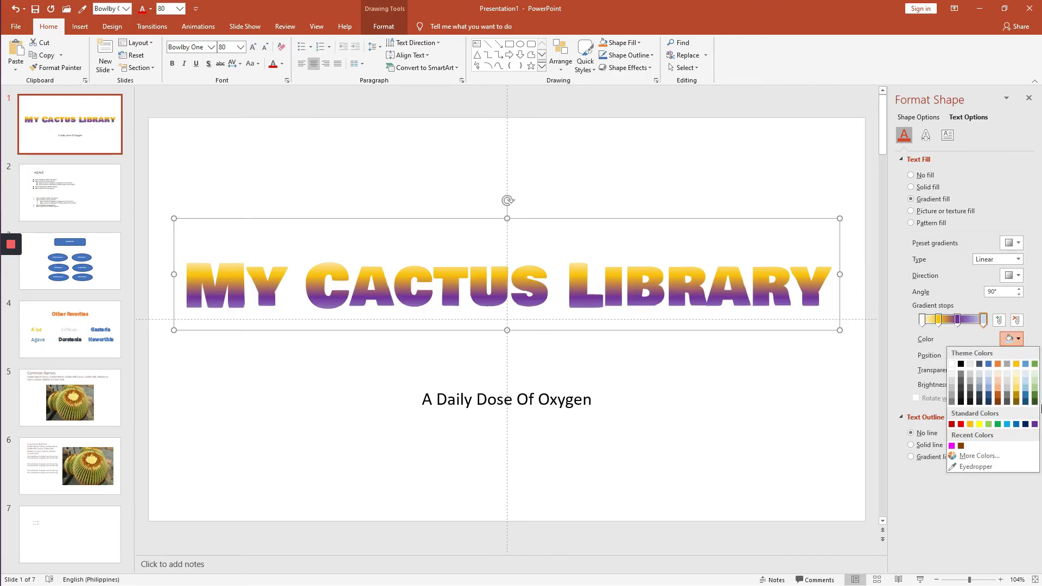
left_click(1006, 423)
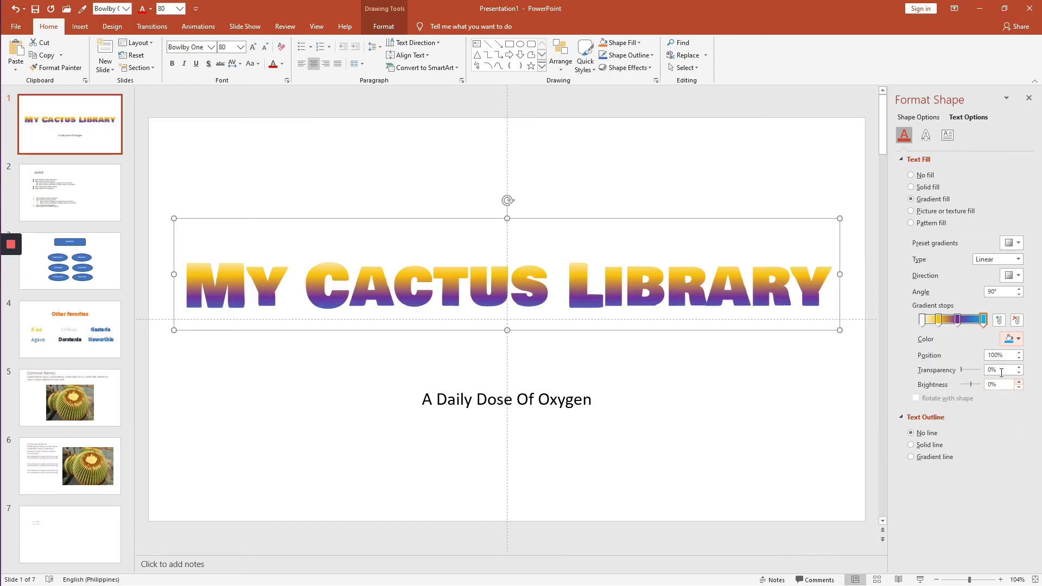
left_click(921, 320)
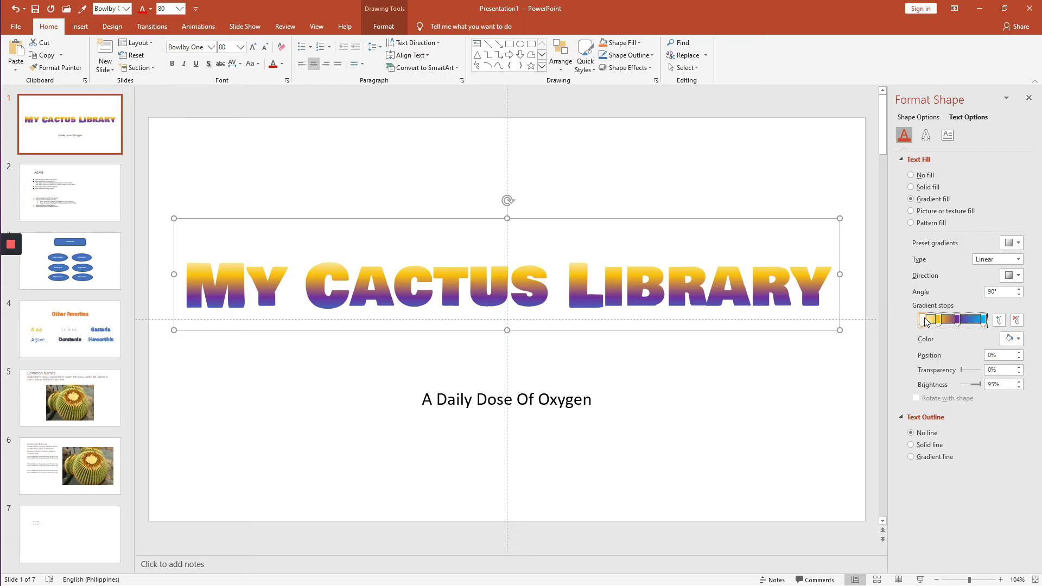
left_click(1019, 340)
left_click(998, 424)
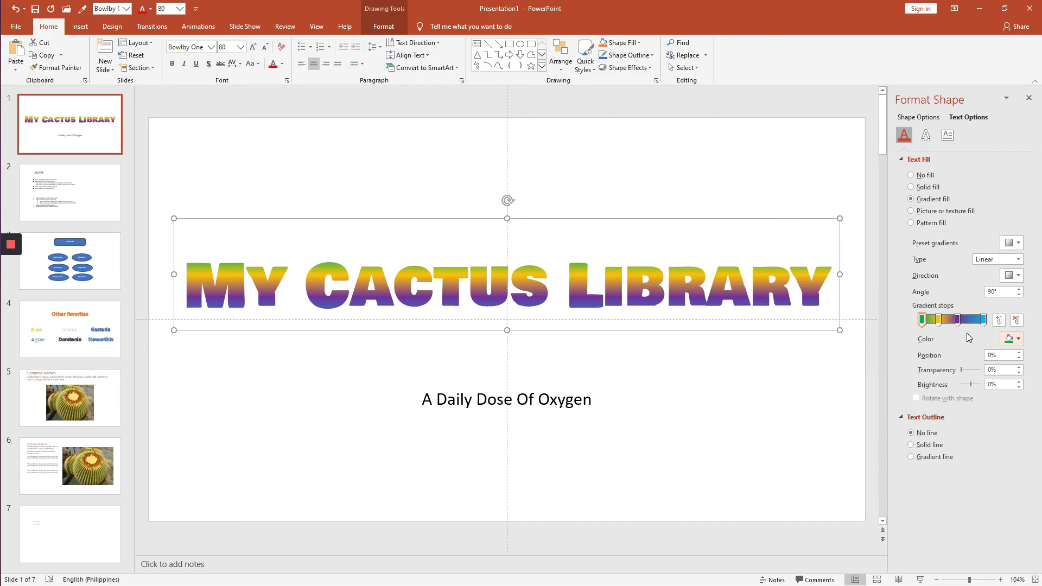
Step: Add a partly transparent red stop at 81% and darken the yellow stop to -42% brightness
left_click(973, 320)
left_click(1019, 340)
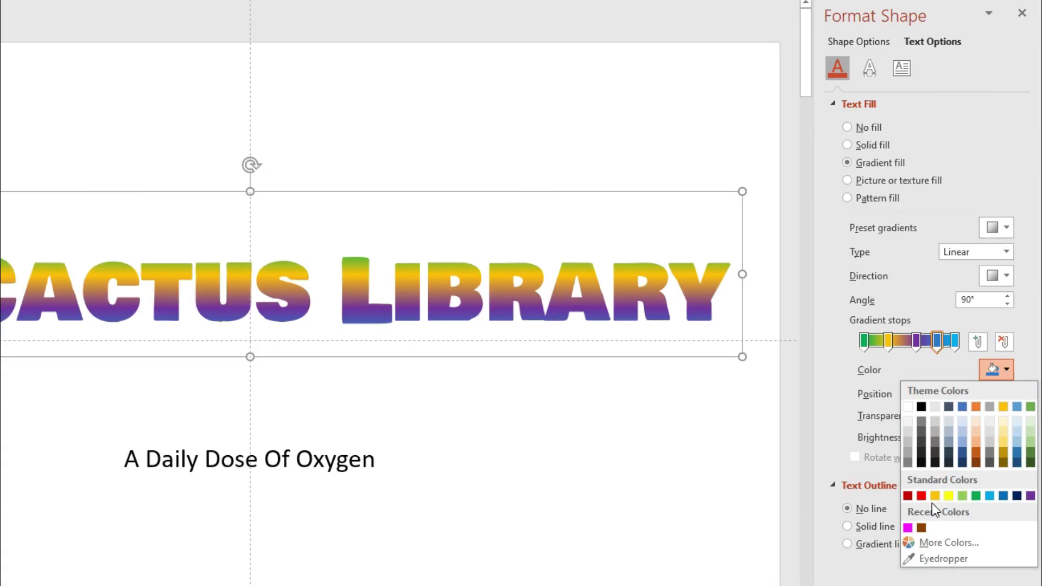
left_click(918, 495)
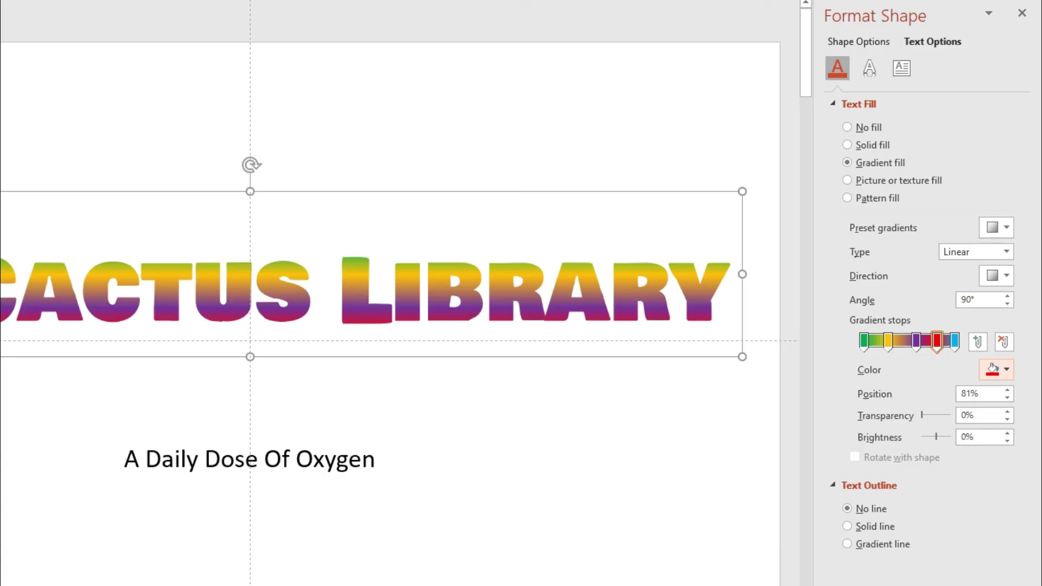
mouse_move(923, 415)
left_mouse_down()
mouse_move(942, 415)
mouse_move(918, 412)
left_mouse_up()
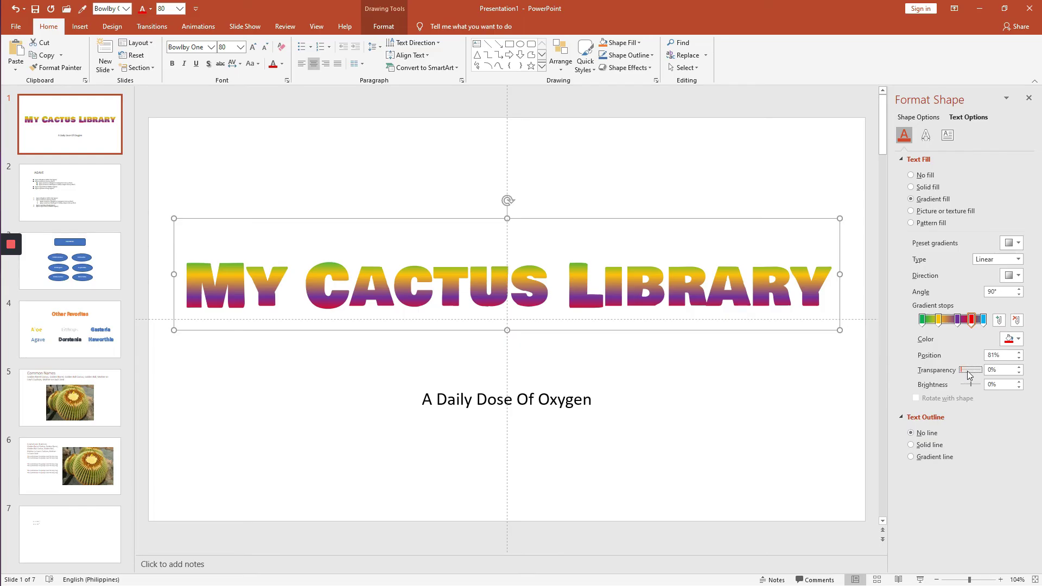
left_click(958, 320)
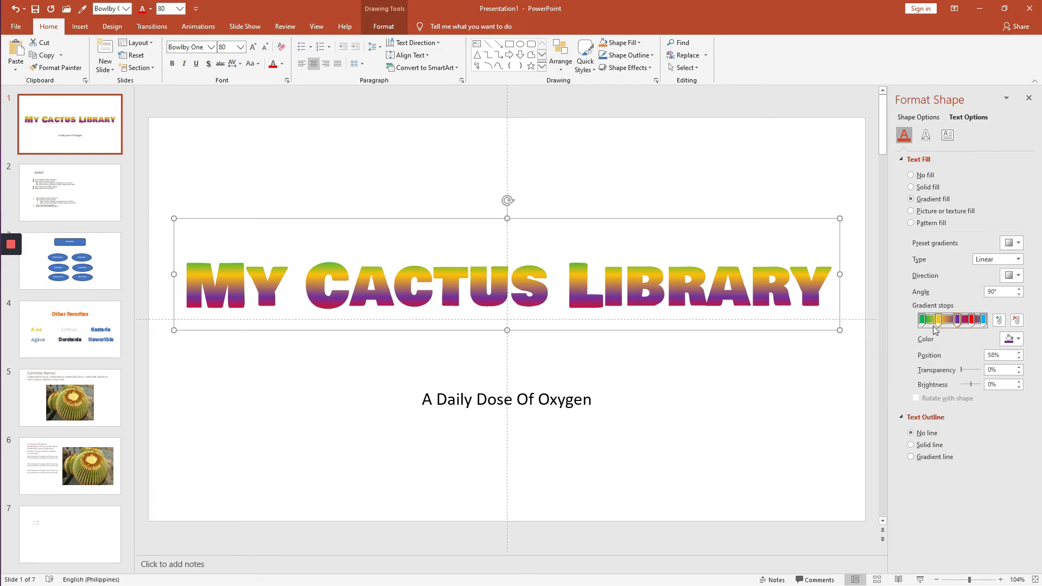
left_click(939, 320)
mouse_move(972, 388)
left_mouse_down()
mouse_move(990, 385)
mouse_move(968, 384)
left_mouse_up()
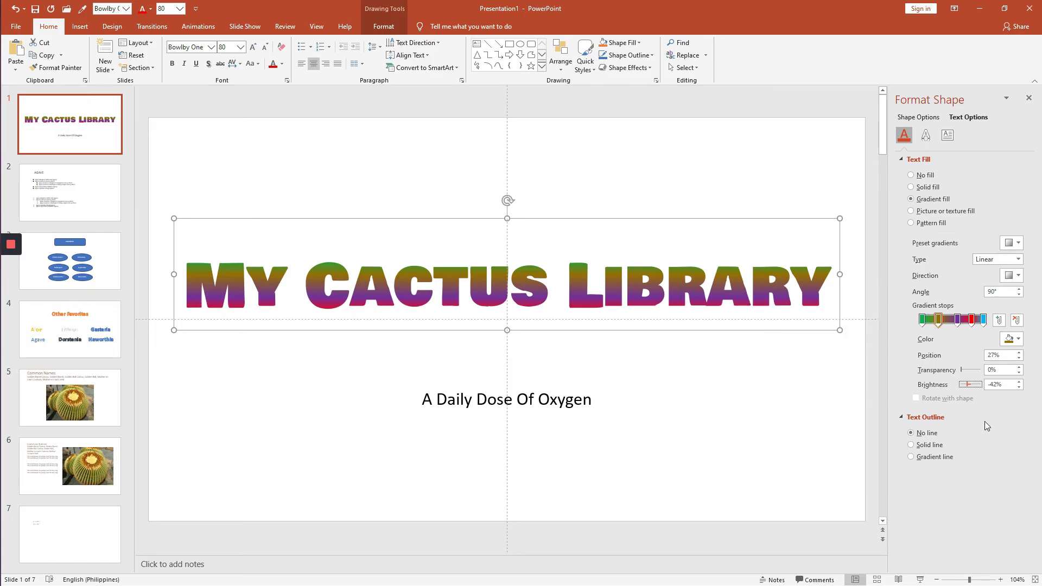
Step: Give the title a pattern fill, trying several patterns before settling on dashed horizontal
left_click(916, 225)
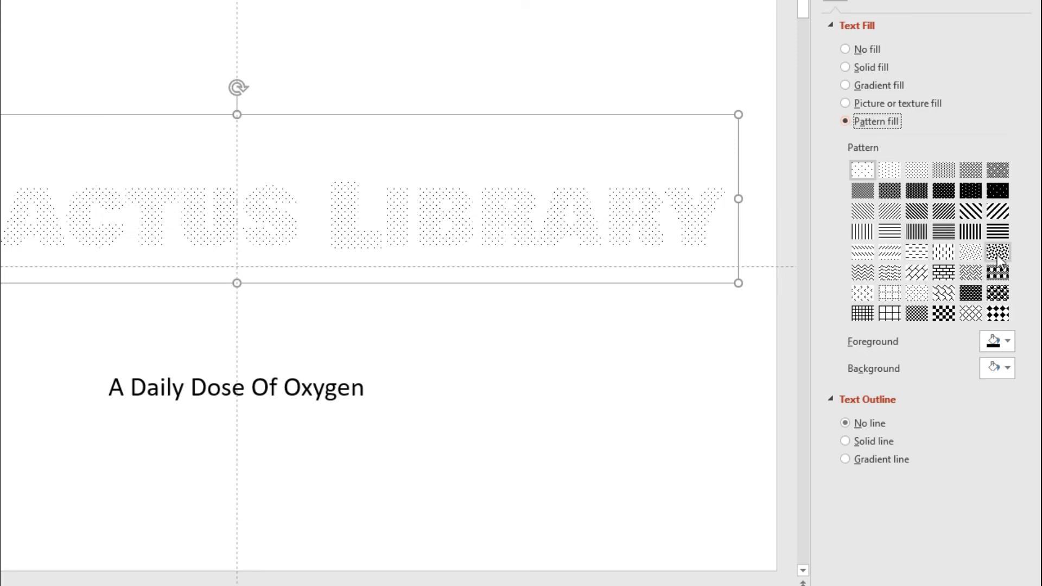
left_click(1011, 309)
left_click(996, 273)
left_click(937, 272)
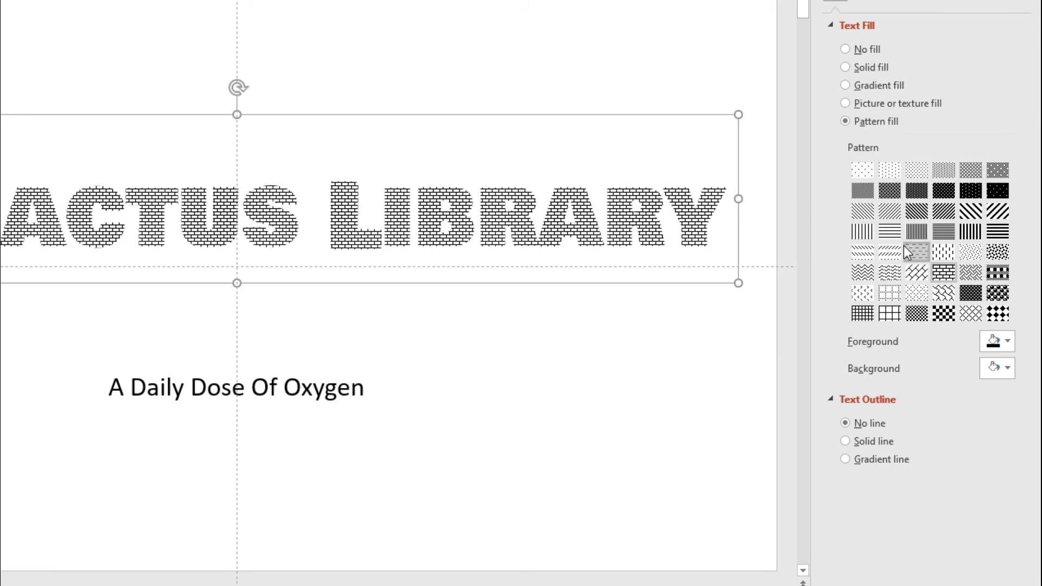
left_click(906, 248)
Step: Make the pattern foreground magenta and apply the denser dotted pattern
left_click(1006, 342)
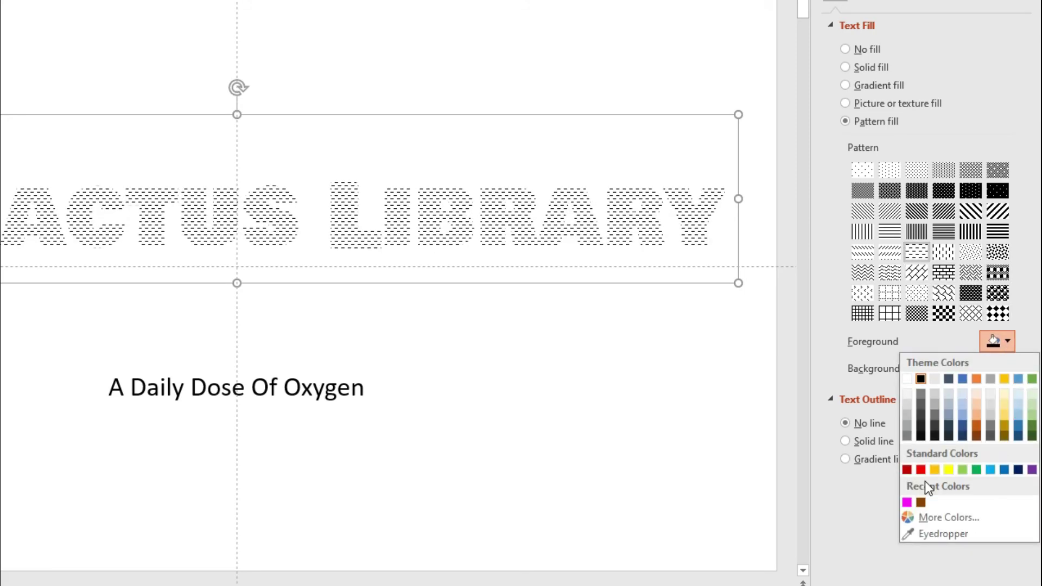
left_click(915, 502)
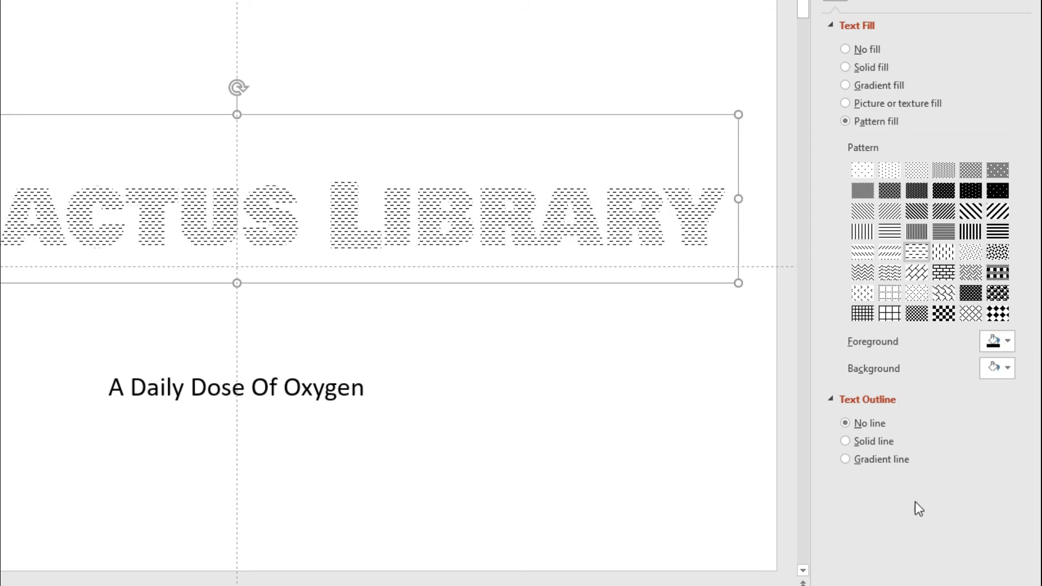
left_click(989, 233)
left_click(994, 189)
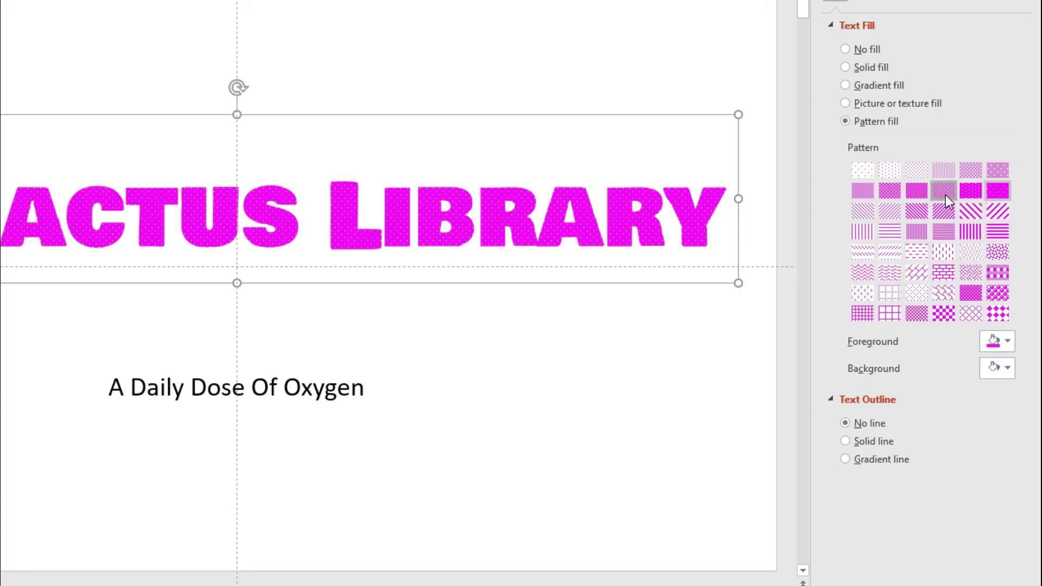
left_click(967, 192)
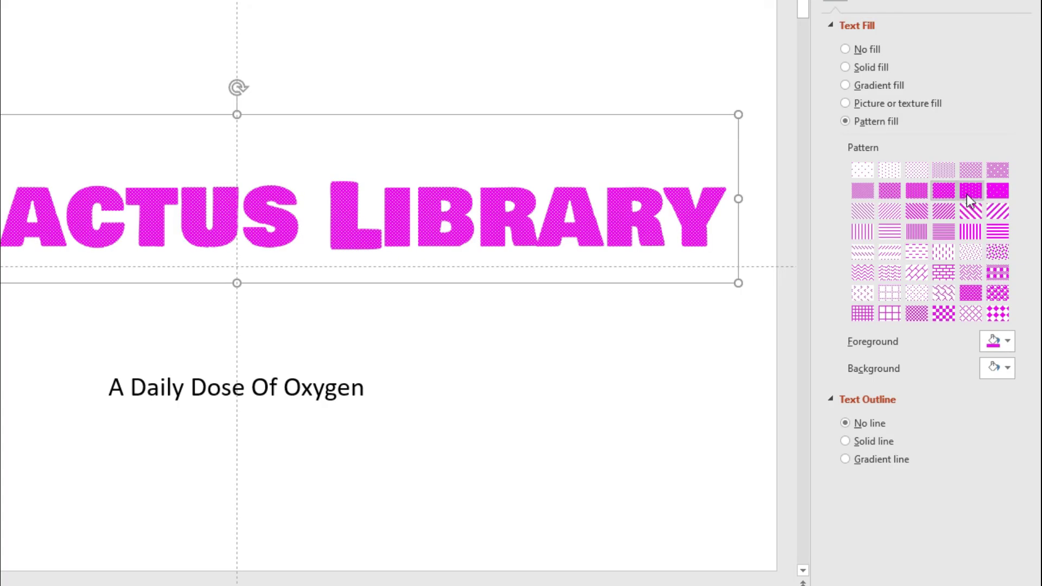
Step: Try a solid text outline, remove it again, and switch to a solid fill
left_click(845, 441)
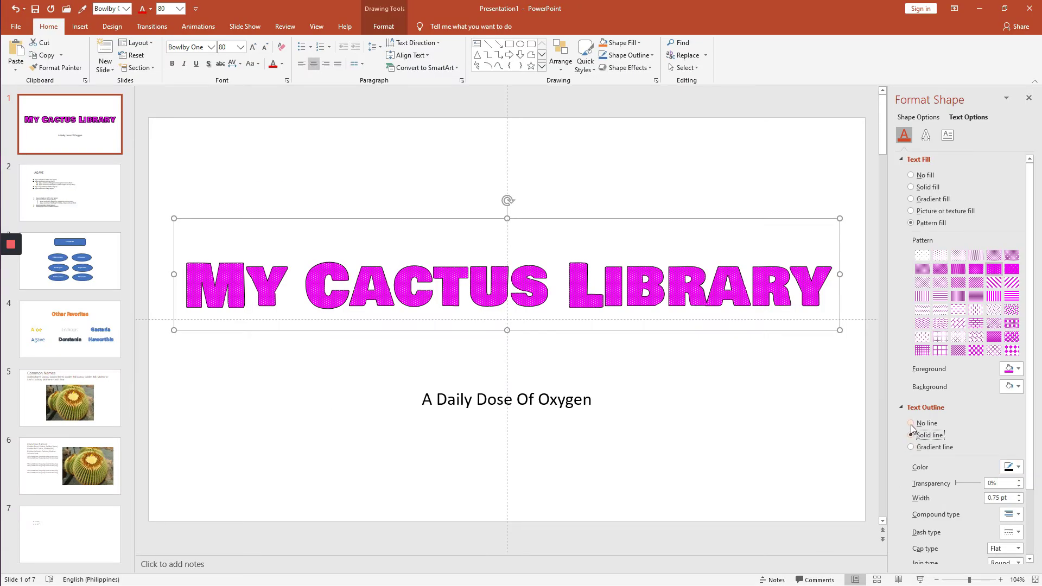
left_click(910, 424)
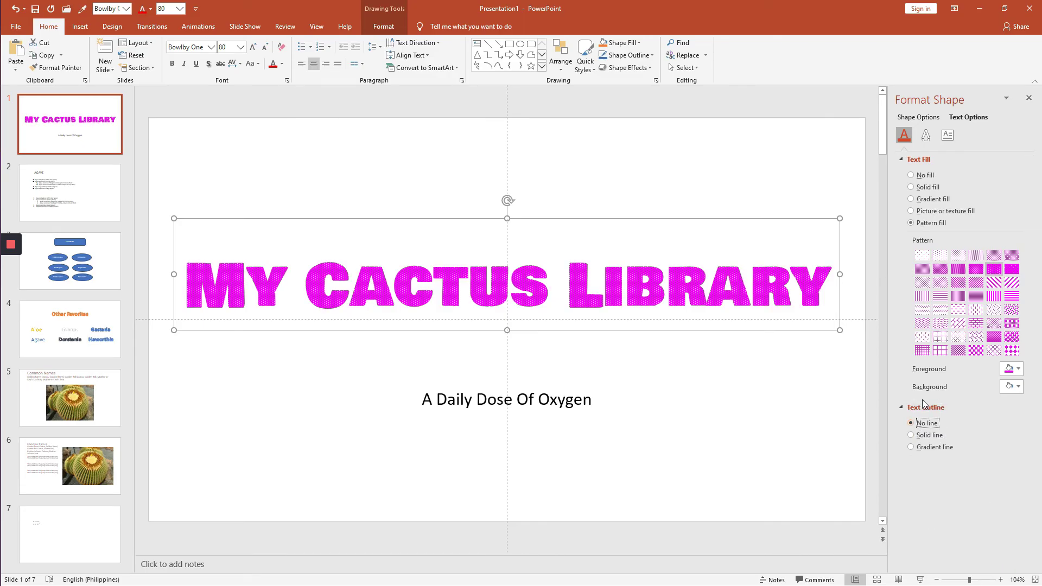
left_click(911, 187)
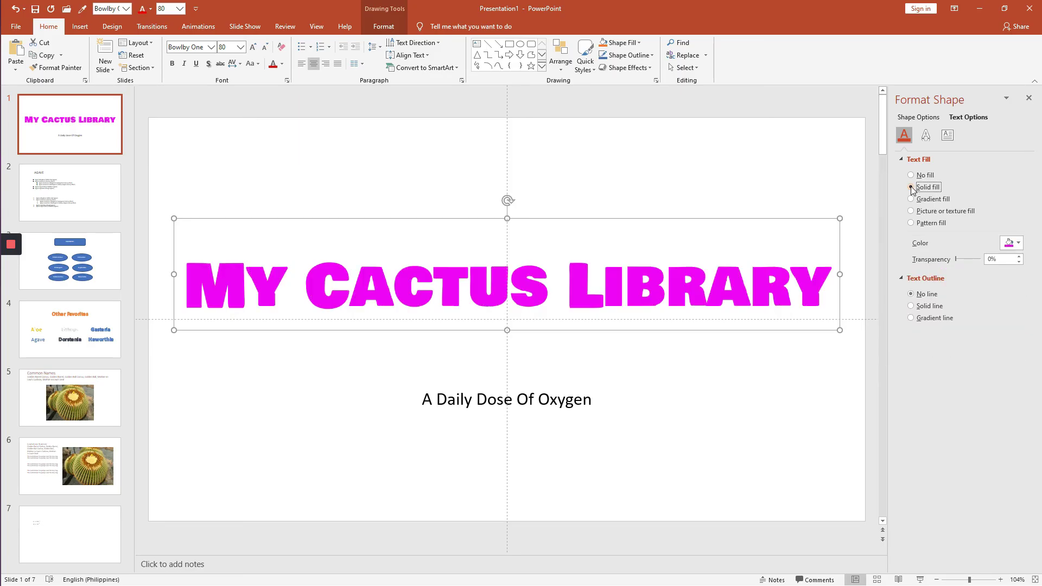
Step: Color the title text black, then change it to a picture or texture fill
left_click(1013, 243)
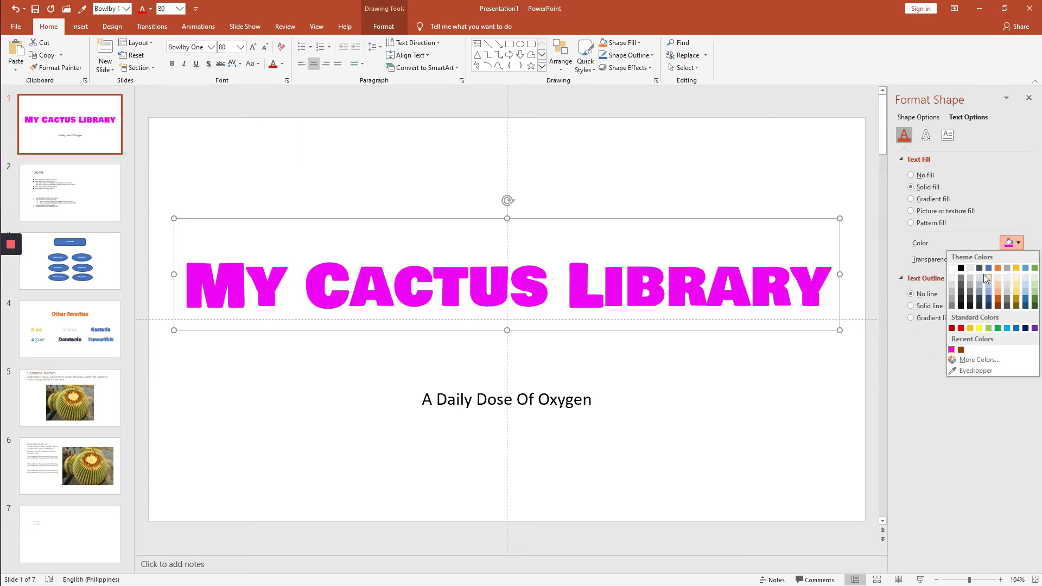
left_click(961, 268)
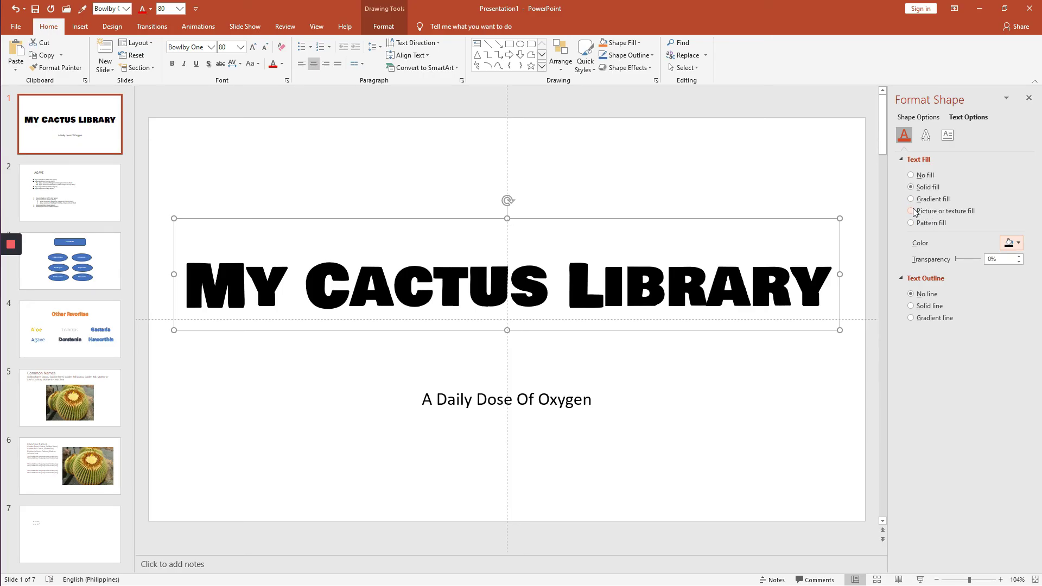
left_click(913, 212)
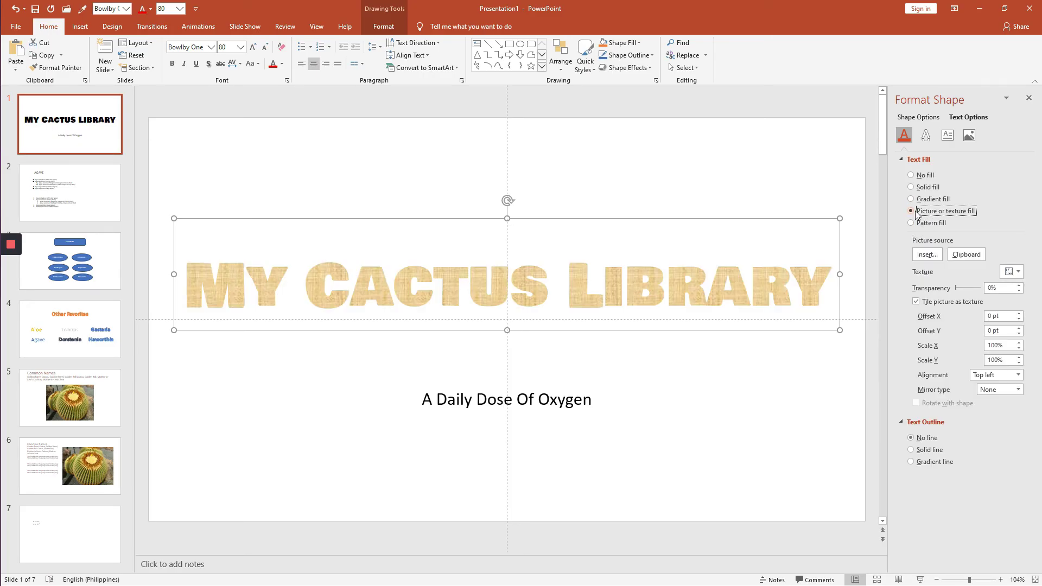
Step: Insert a picture for the title fill, choosing to take it from a file
left_click(928, 258)
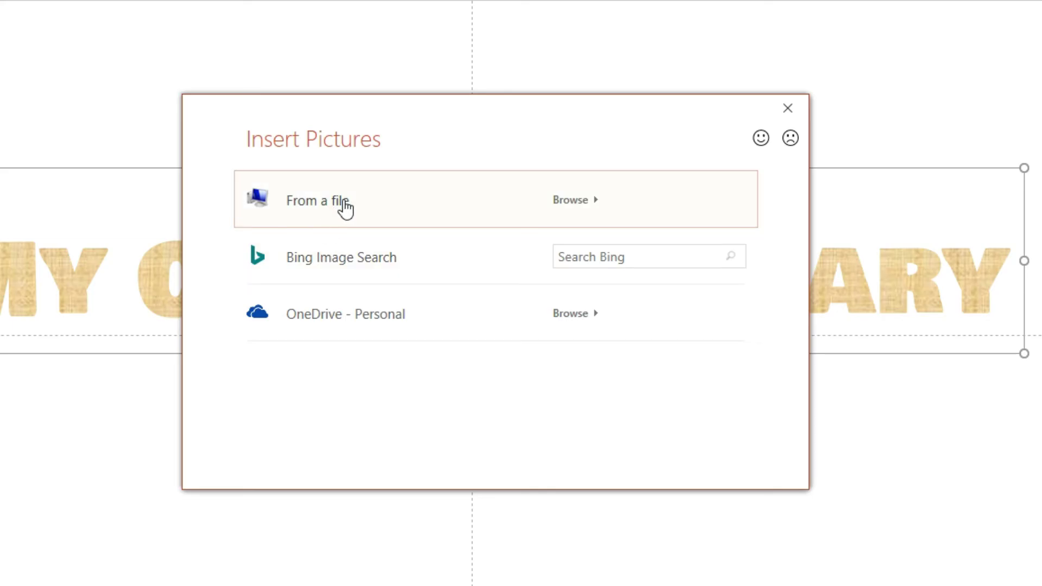
left_click(345, 209)
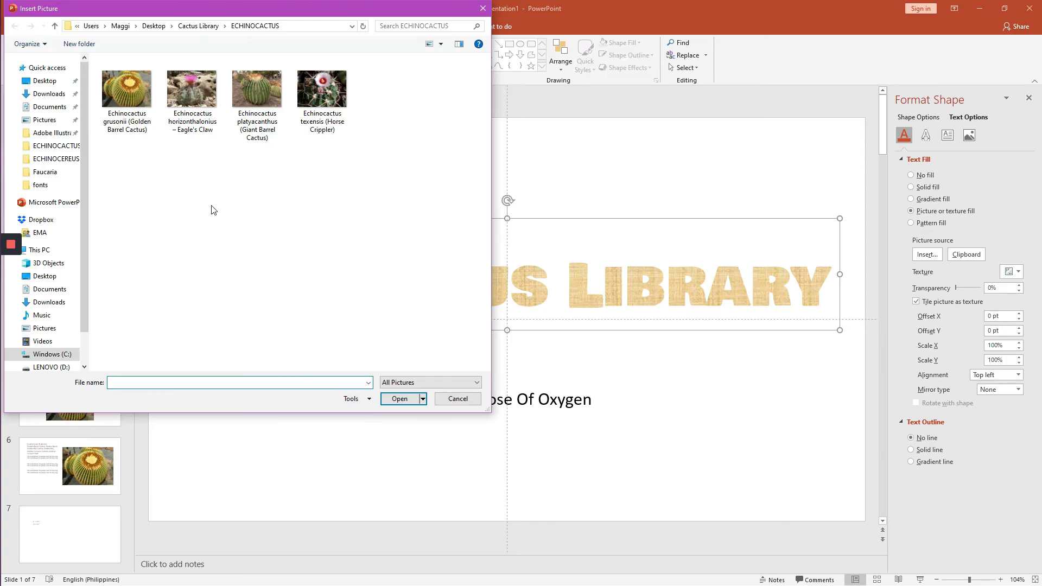
Step: Insert Echinocereus scheeri from the ECHINOCEREUS folder as the title text fill
left_click(52, 159)
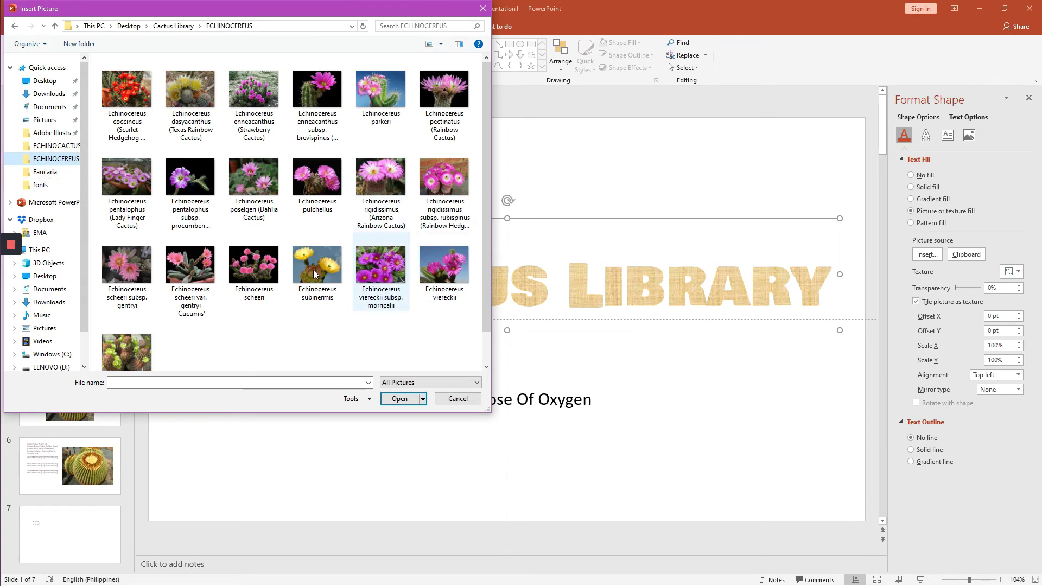
left_click(253, 268)
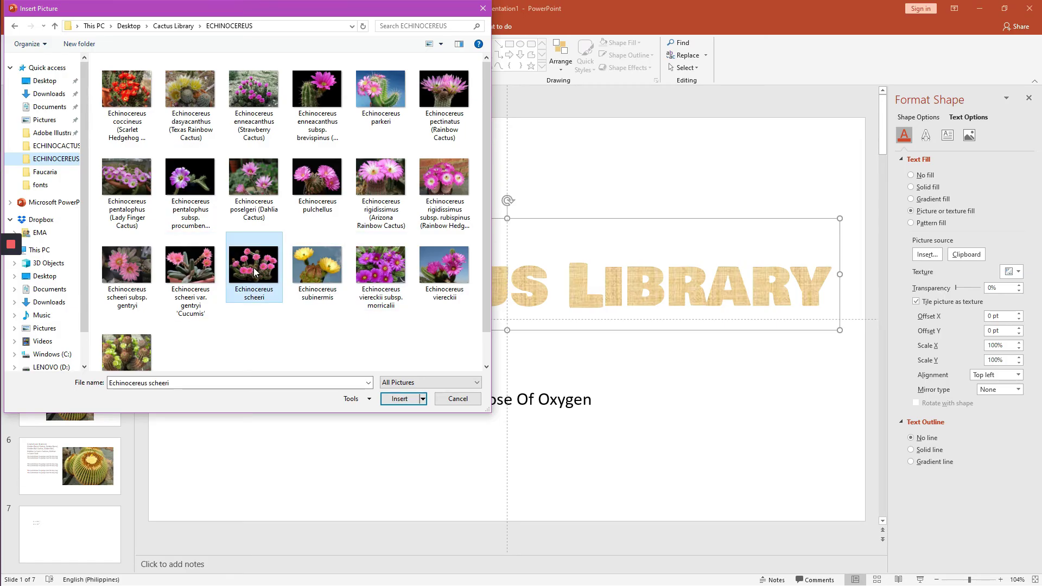
left_click(400, 399)
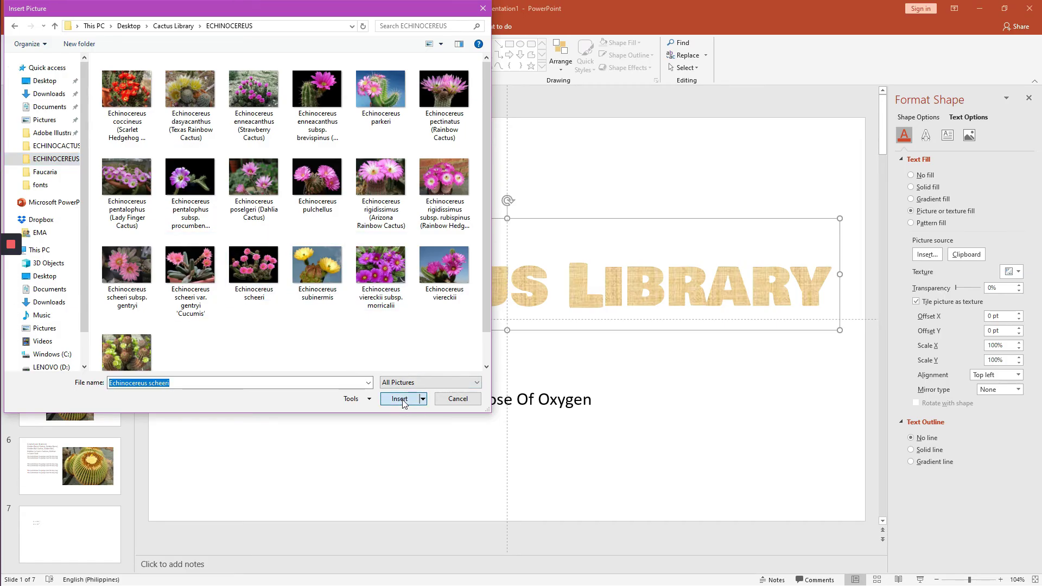
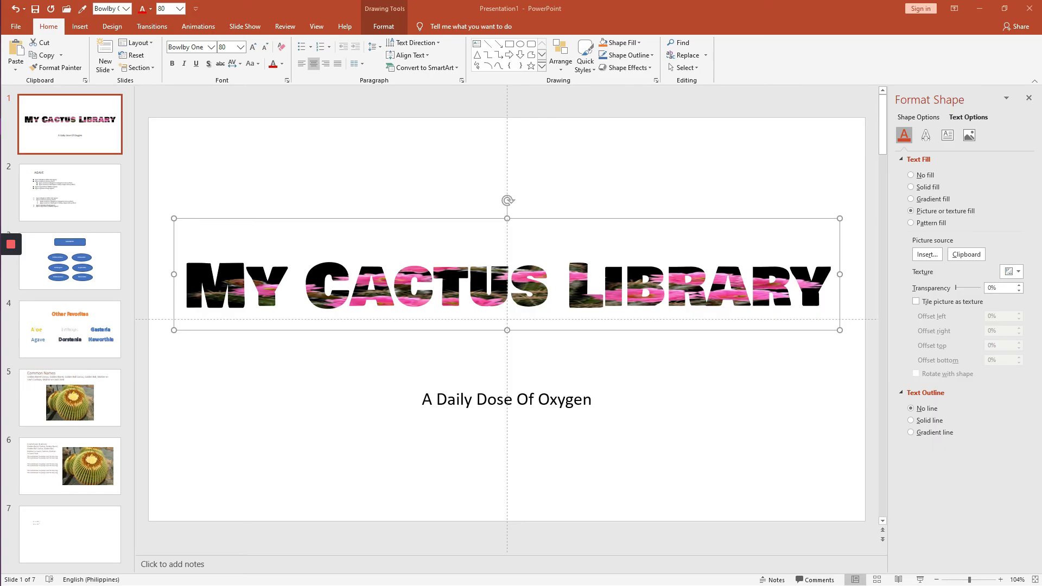
Step: Close the video player window and insert a Blank slide after slide 1
key("alt+Tab")
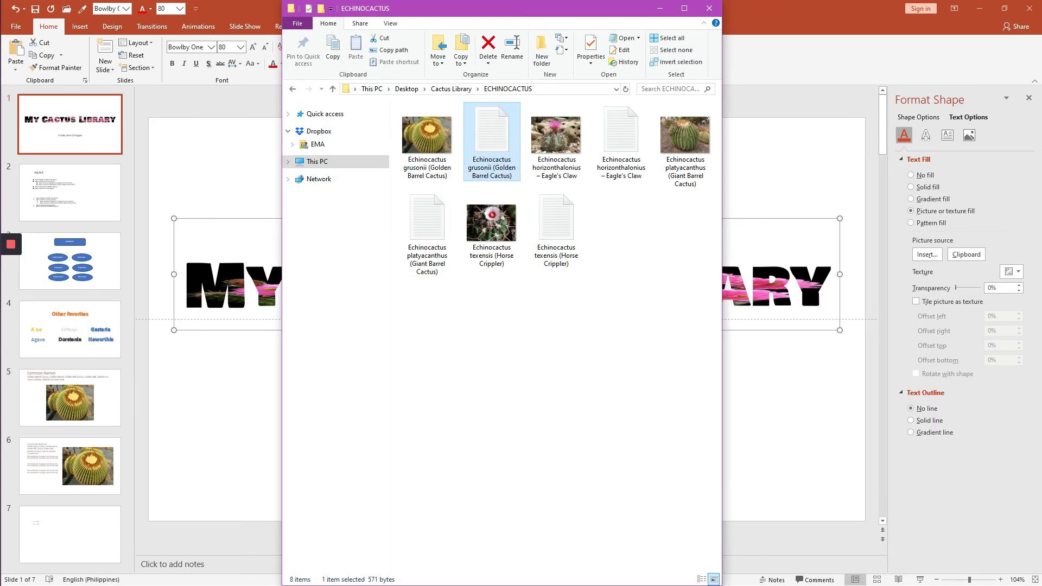
key("alt+Tab")
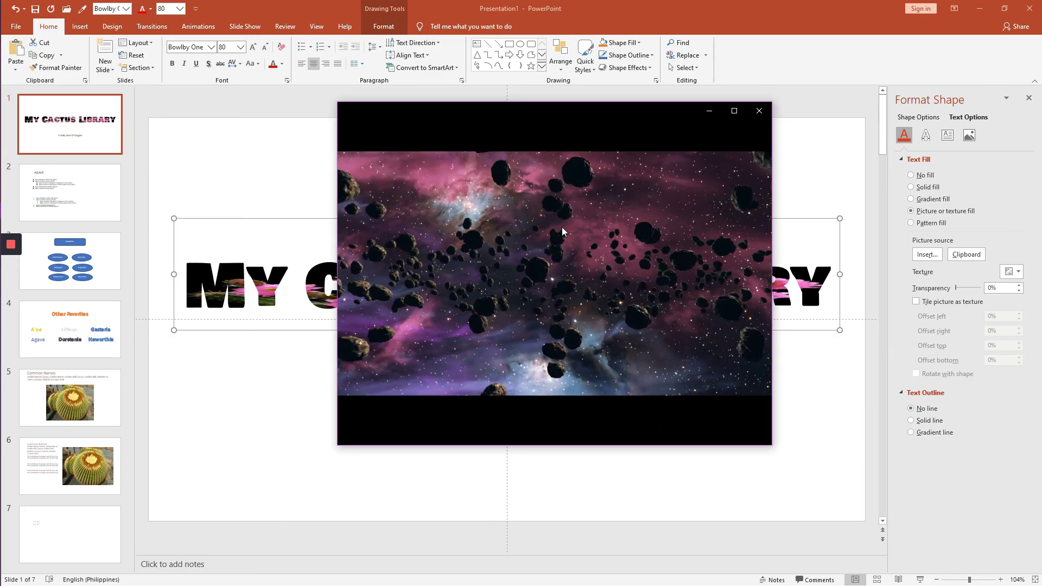
mouse_move(559, 223)
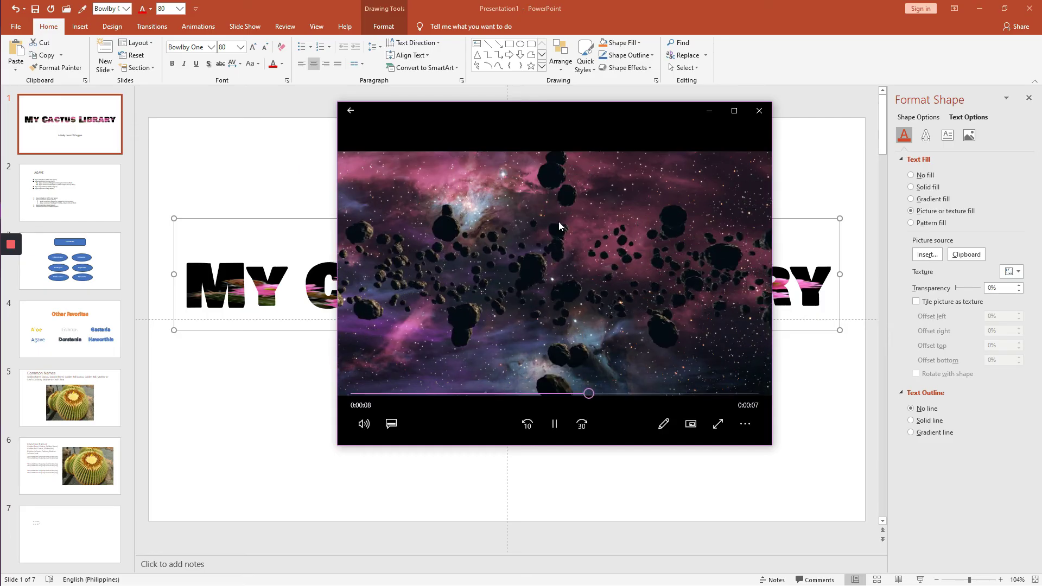
left_click(761, 116)
left_click(704, 179)
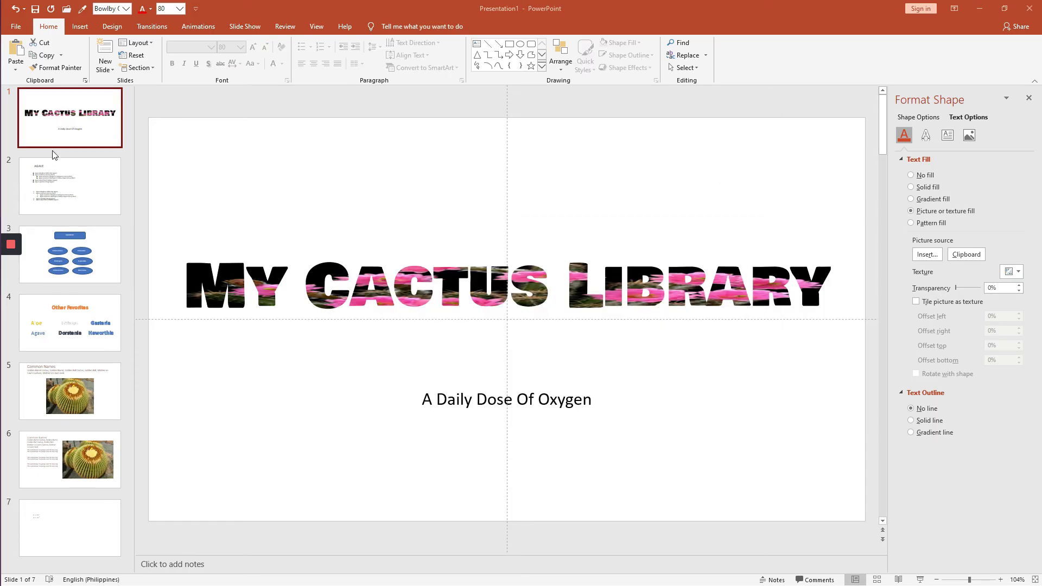
left_click(104, 172)
left_click(103, 168)
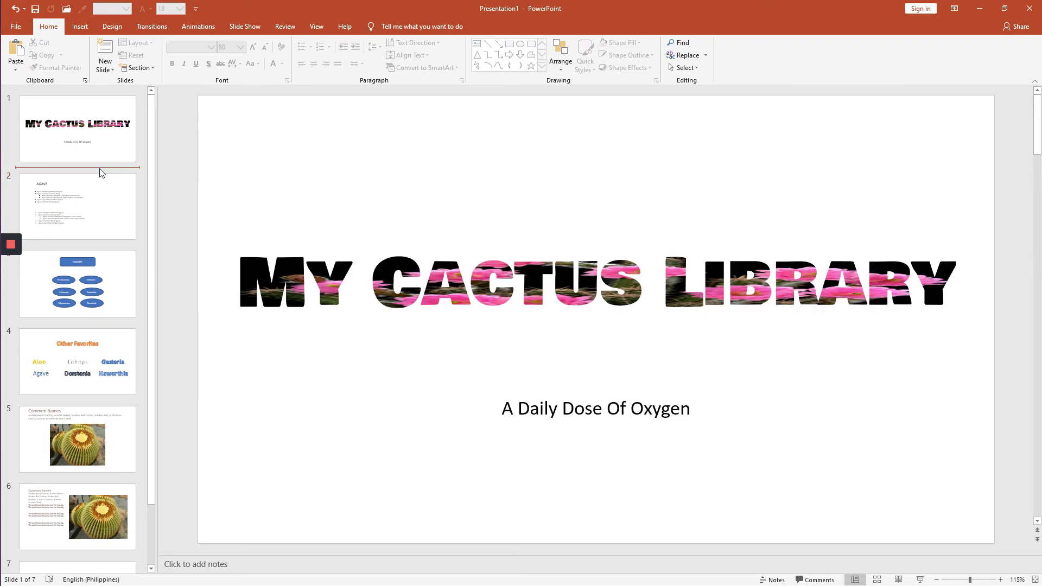
left_click(110, 67)
left_click(129, 198)
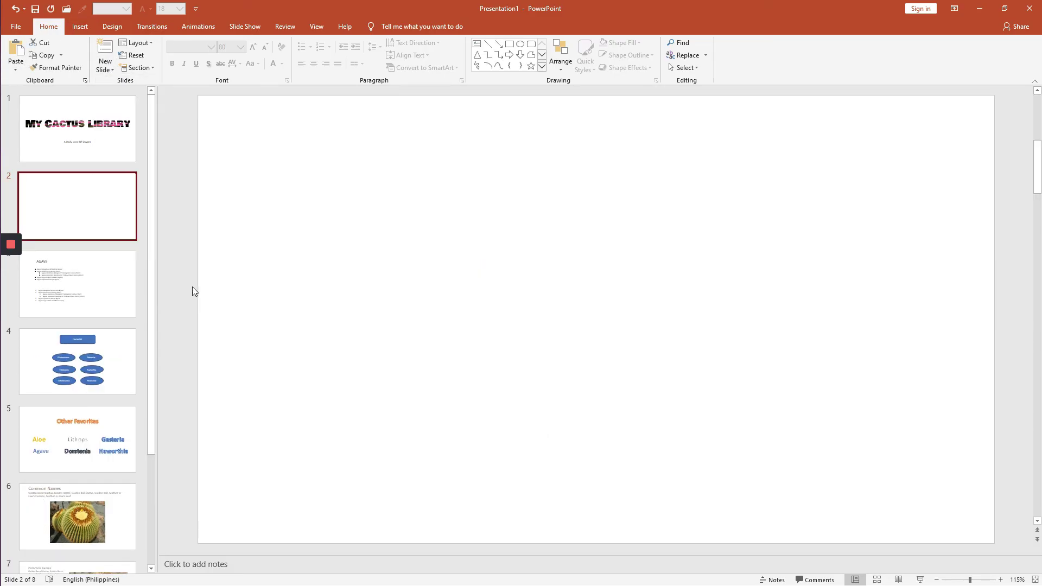
Step: Add a text box on the blank slide reading 'my cactus library'
left_click(80, 26)
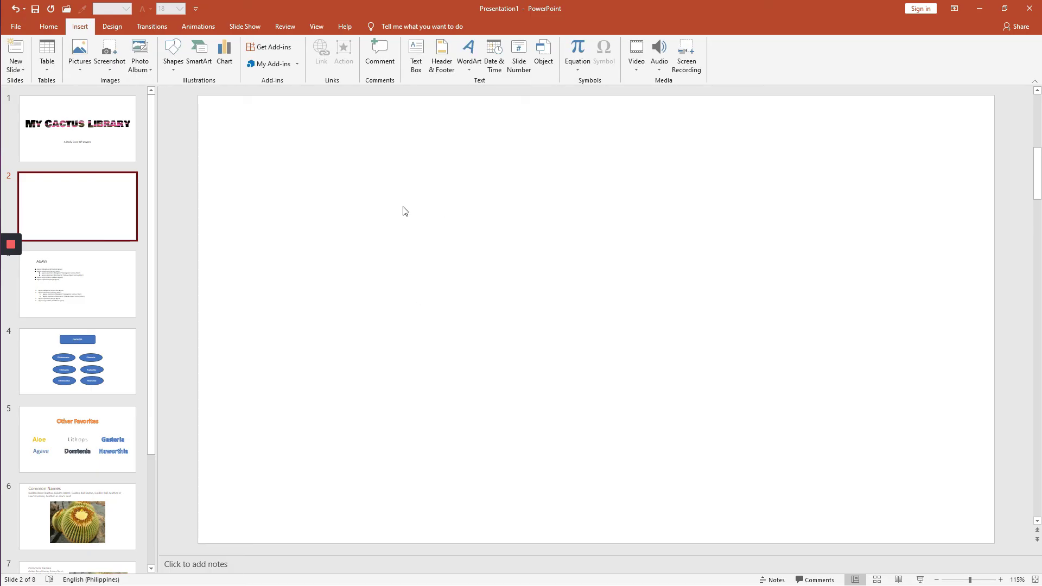
left_click(417, 69)
left_click(412, 247)
type("m")
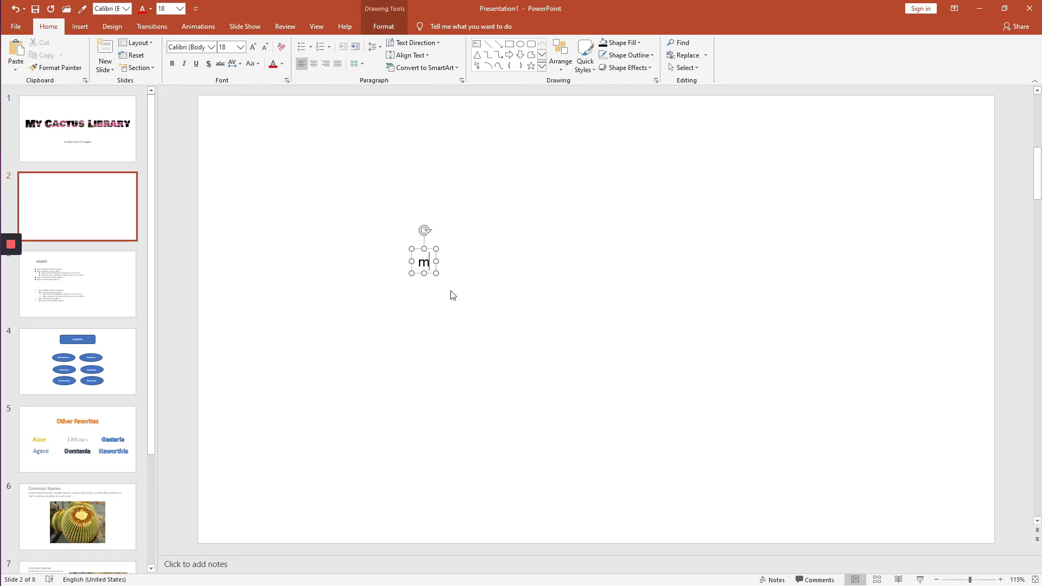
type("y cactus")
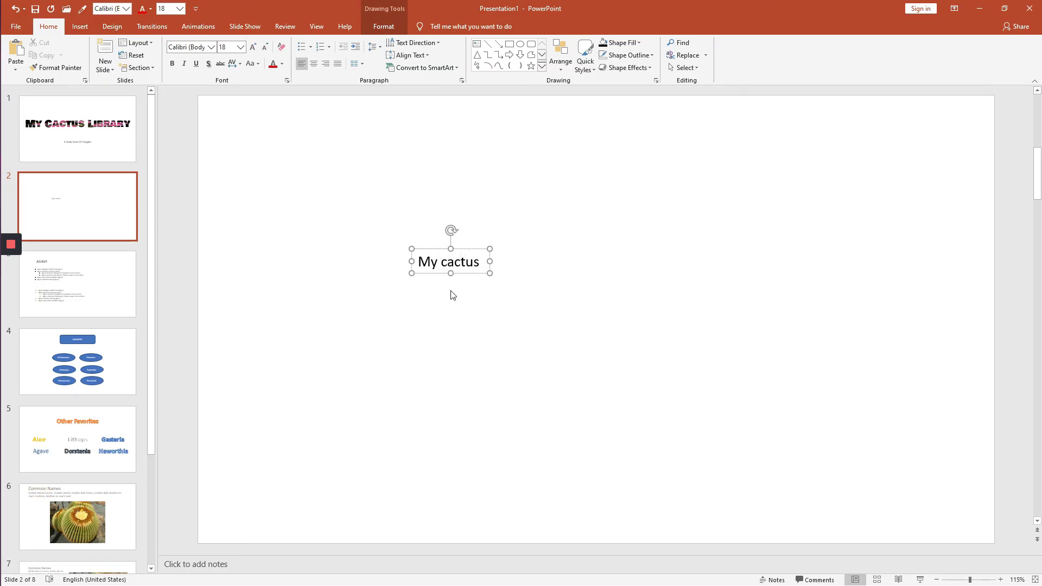
type(" library")
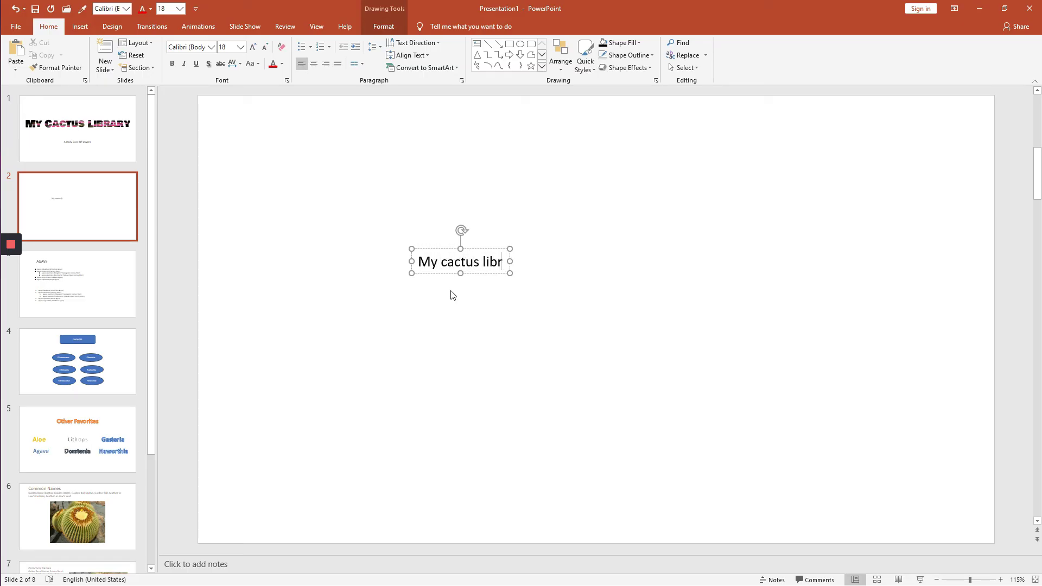
Step: Make the title UPPERCASE in Cooper Std Black at 66 pt
triple_click(440, 271)
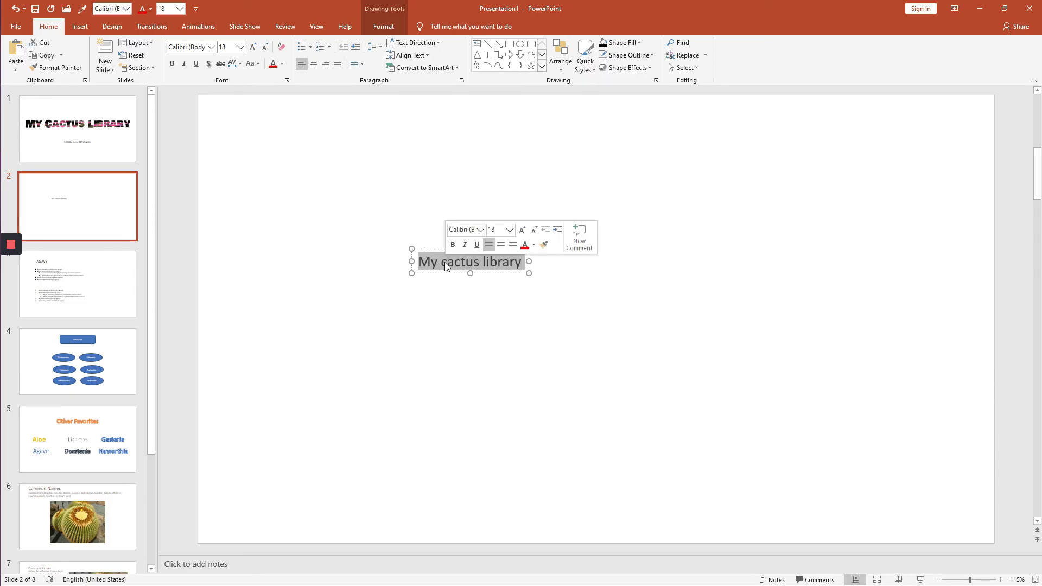
left_click(257, 64)
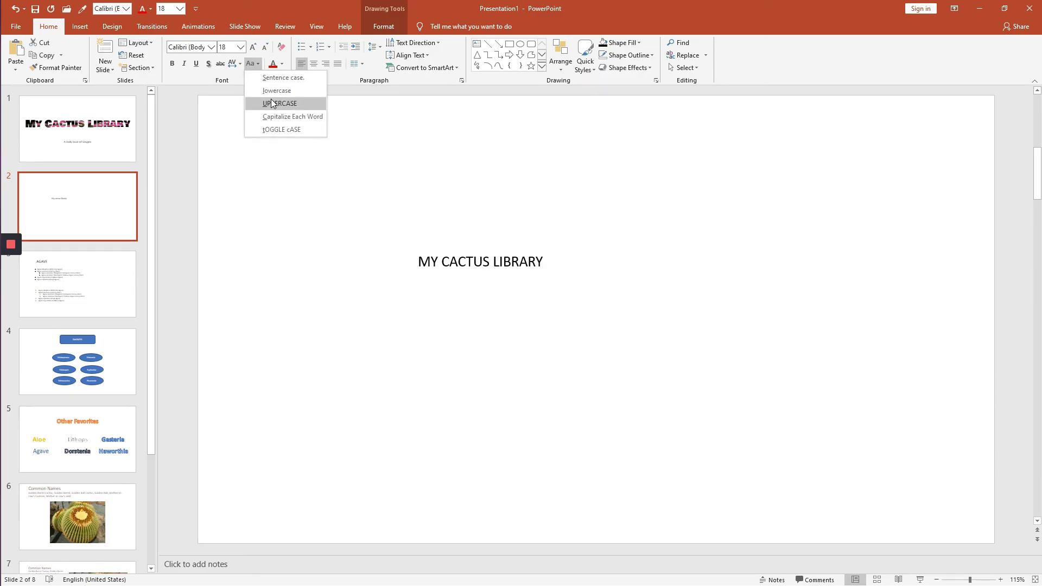
left_click(269, 102)
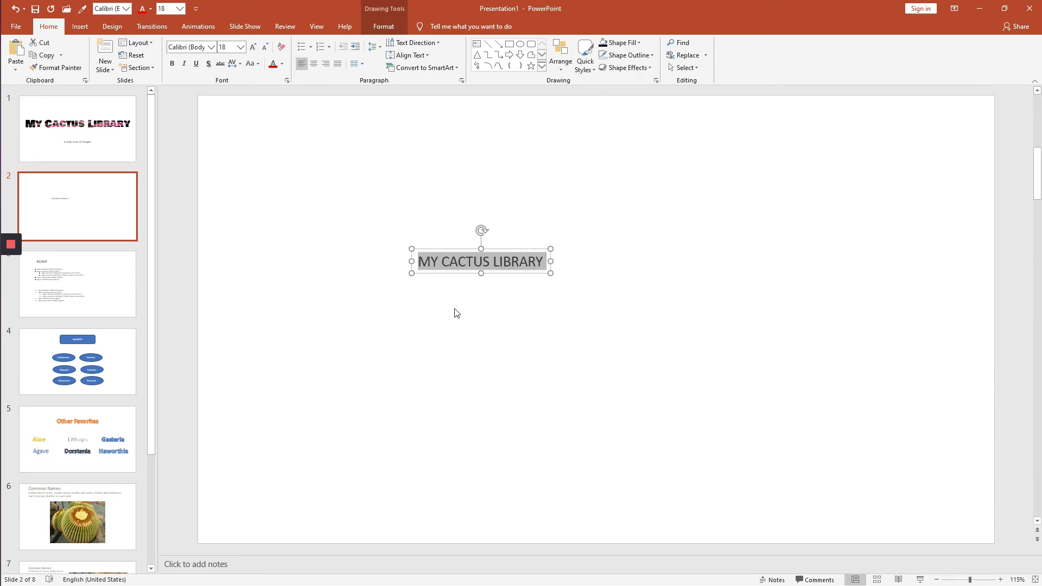
left_click(211, 48)
scroll(262, 402, "down", 10)
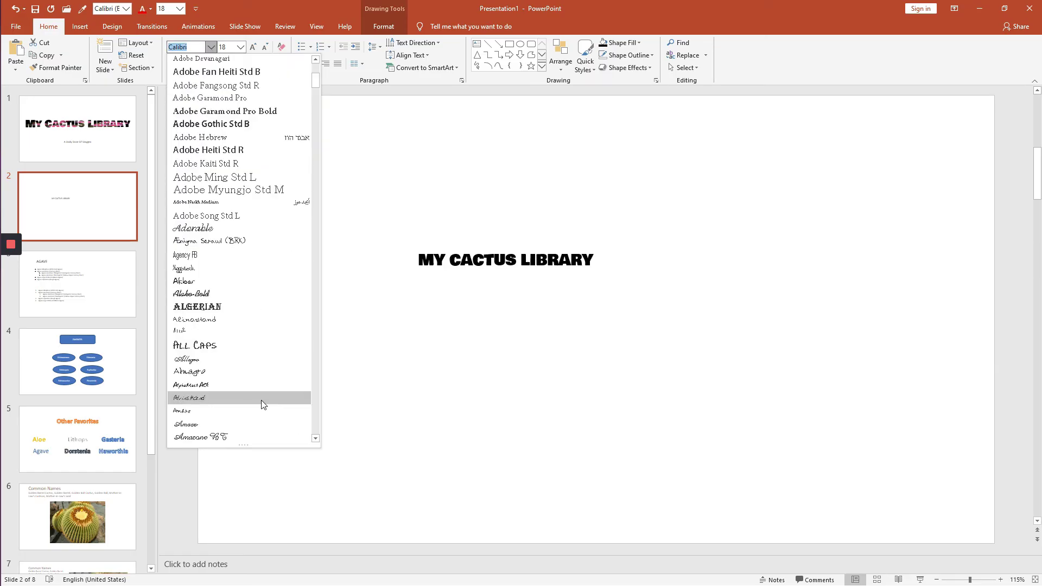
scroll(259, 391, "down", 6)
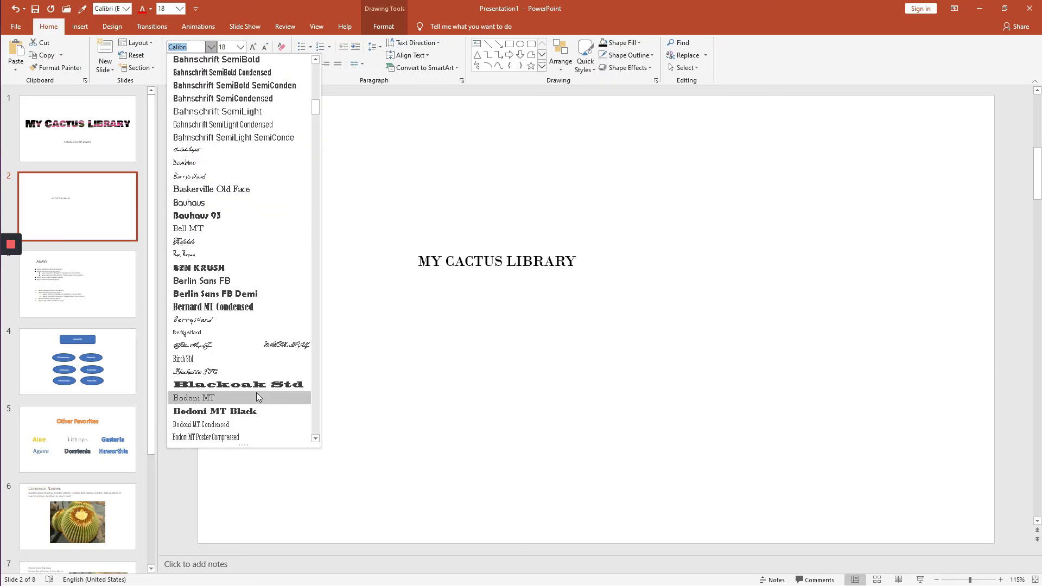
scroll(261, 390, "down", 11)
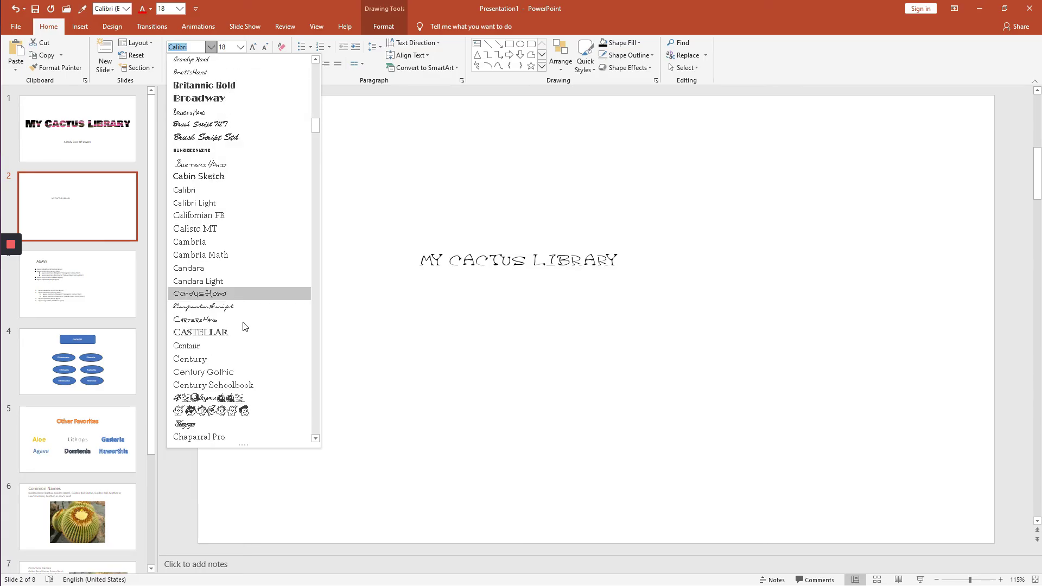
scroll(238, 336, "down", 6)
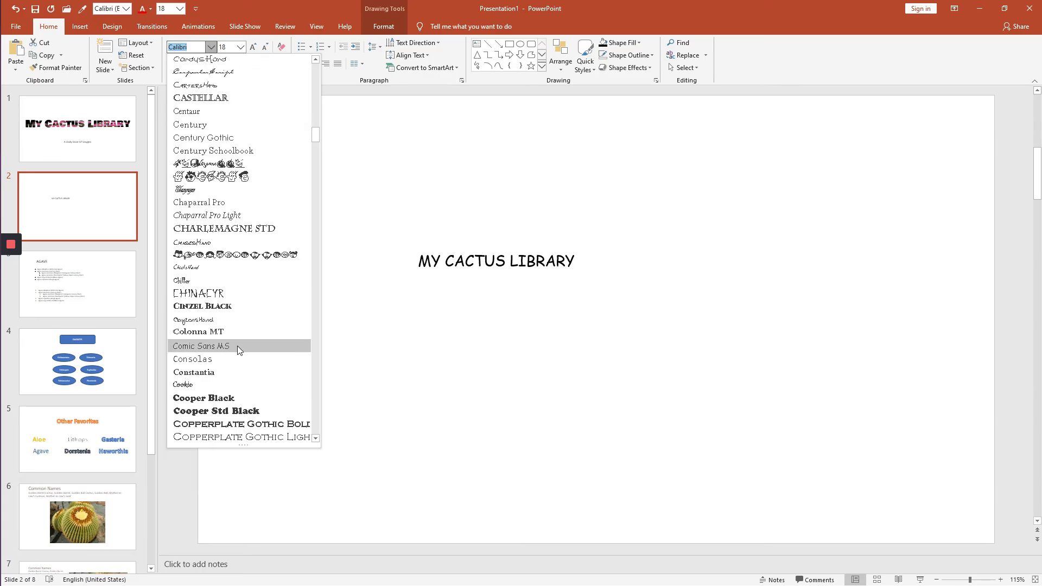
left_click(224, 416)
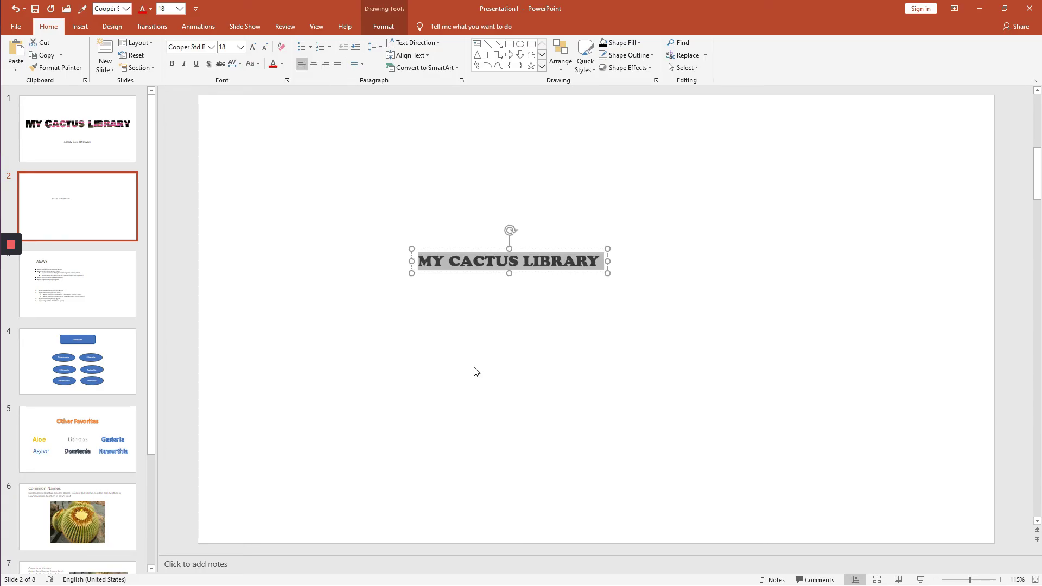
left_click(241, 47)
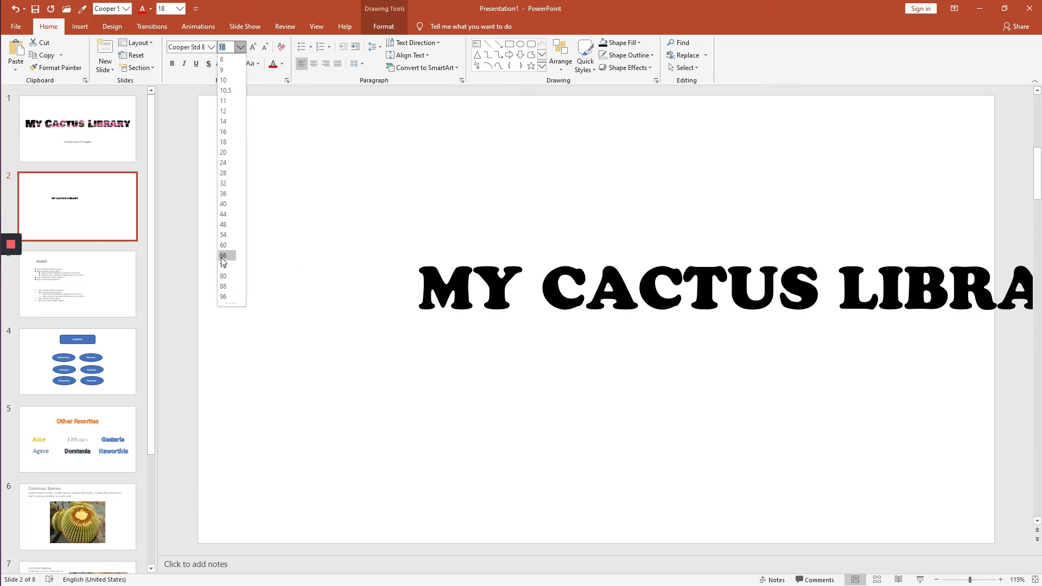
left_click(223, 255)
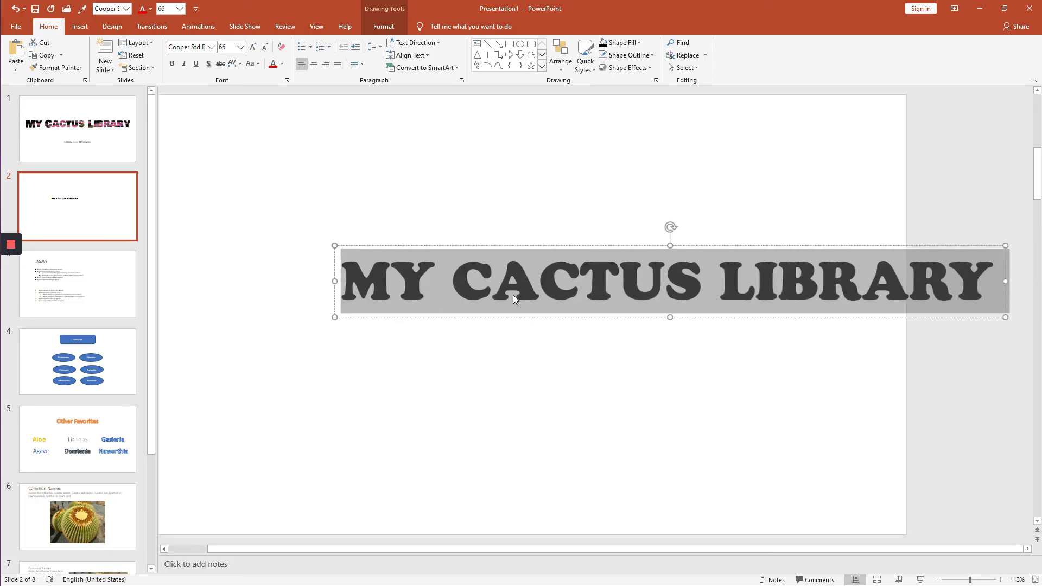
Step: Drag the title box back onto the slide and centre it horizontally
left_click(514, 245)
left_click_drag(513, 246, 342, 244)
left_click(570, 332)
left_click_drag(571, 332, 589, 350)
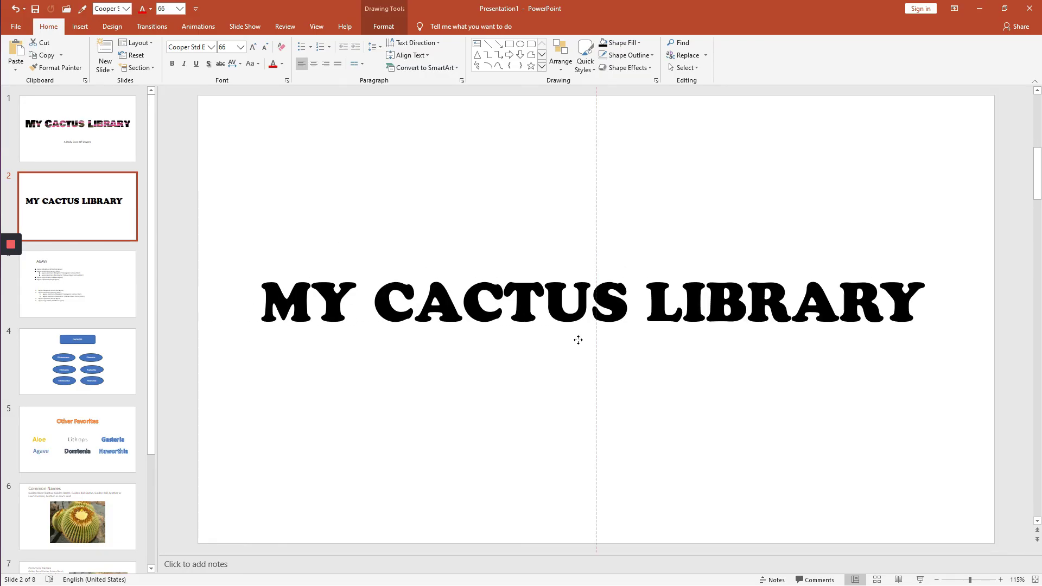
left_click(761, 418)
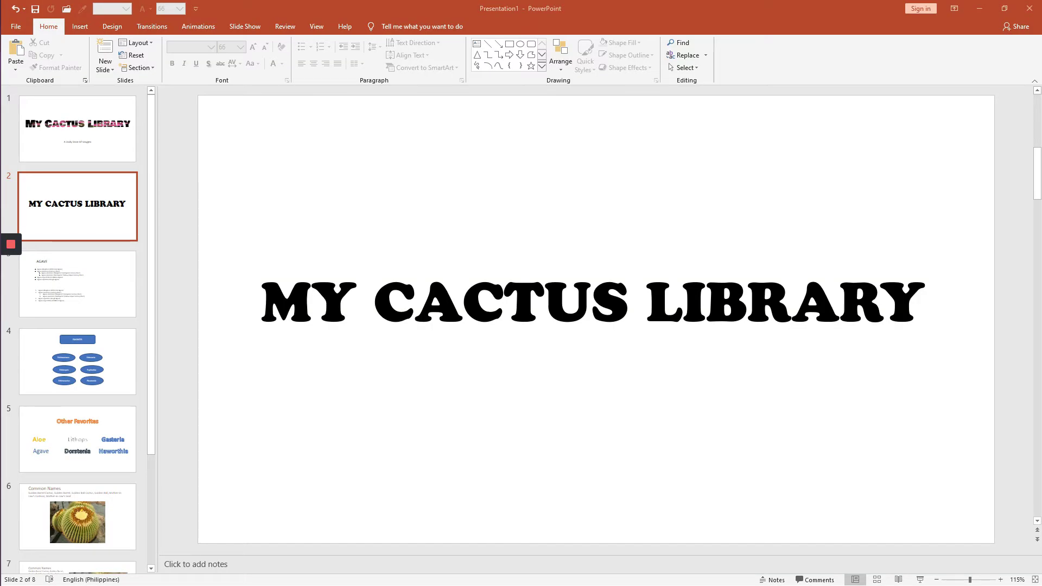
Step: Copy the Pexels Videos 3867 file, move the folder window aside and return to PowerPoint
key("alt+Tab")
left_click(579, 288)
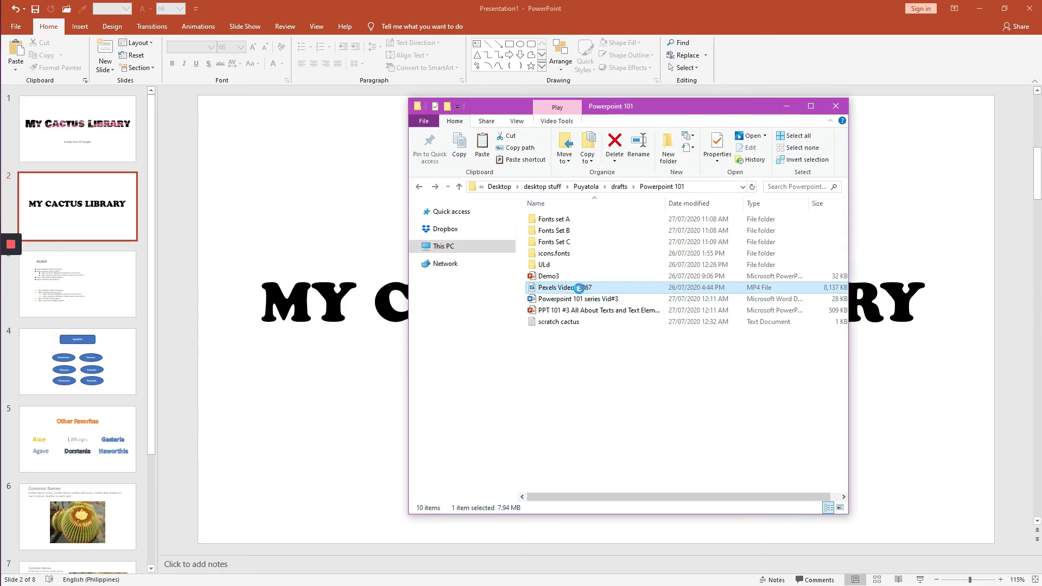
right_click(579, 288)
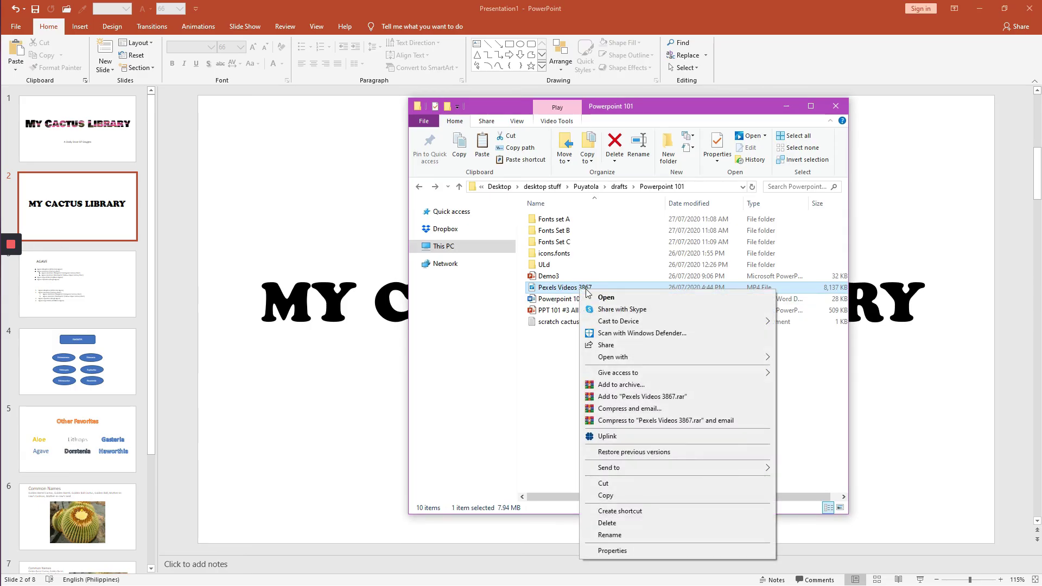
left_click(609, 495)
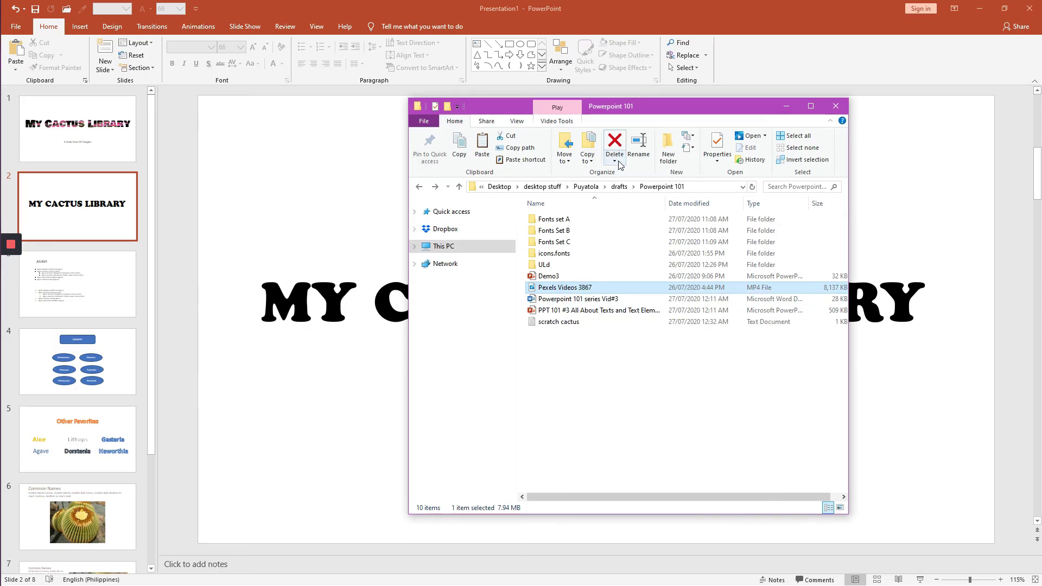
left_click_drag(666, 112, 628, 149)
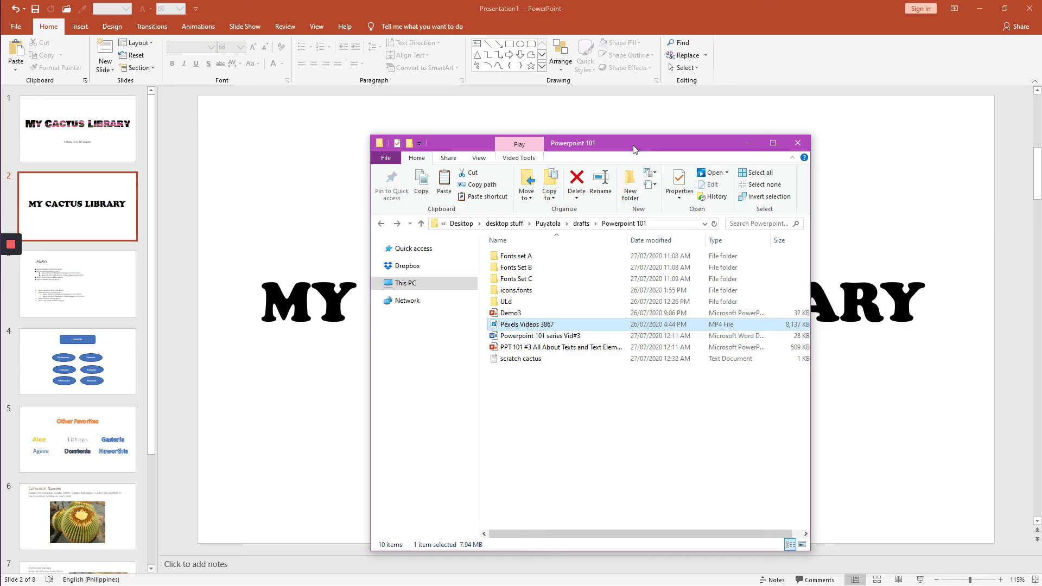
key("alt+Tab")
Step: Place the copied video on slide 2 and resize it from its corners to fit
left_click_drag(424, 376, 424, 374)
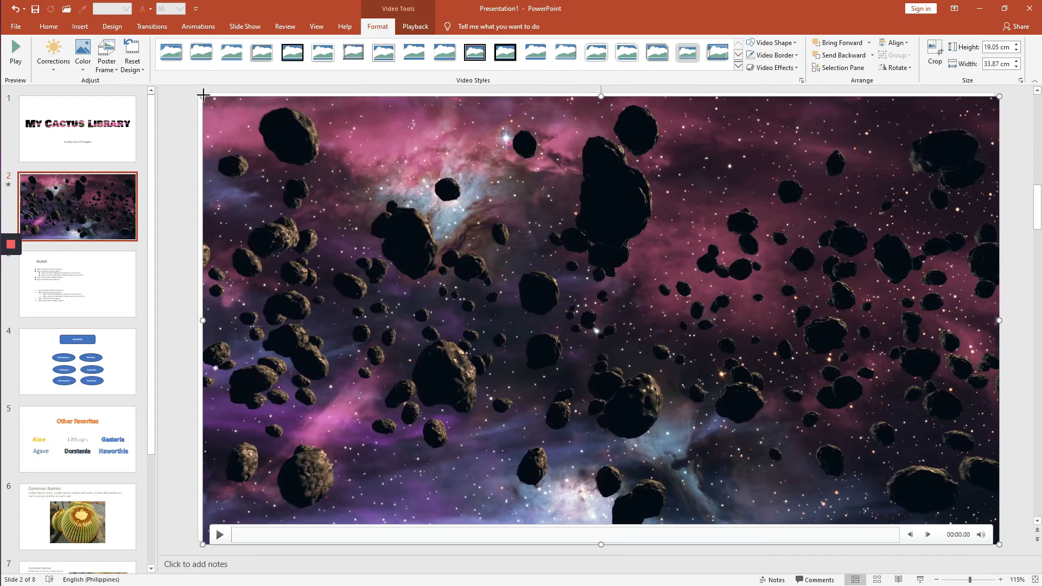
left_click_drag(203, 96, 225, 109)
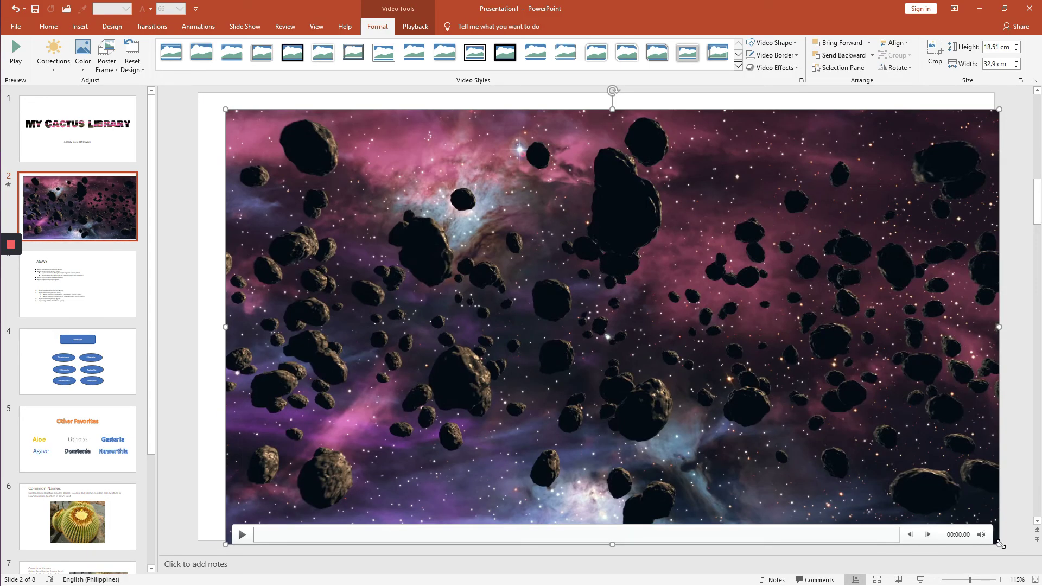
left_click_drag(1000, 544, 946, 517)
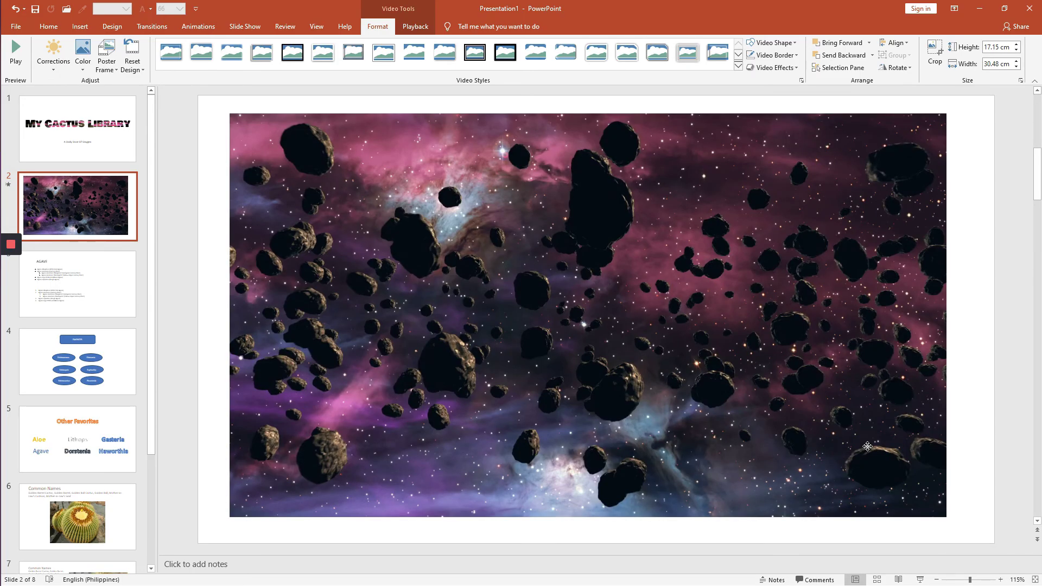
left_click(223, 288)
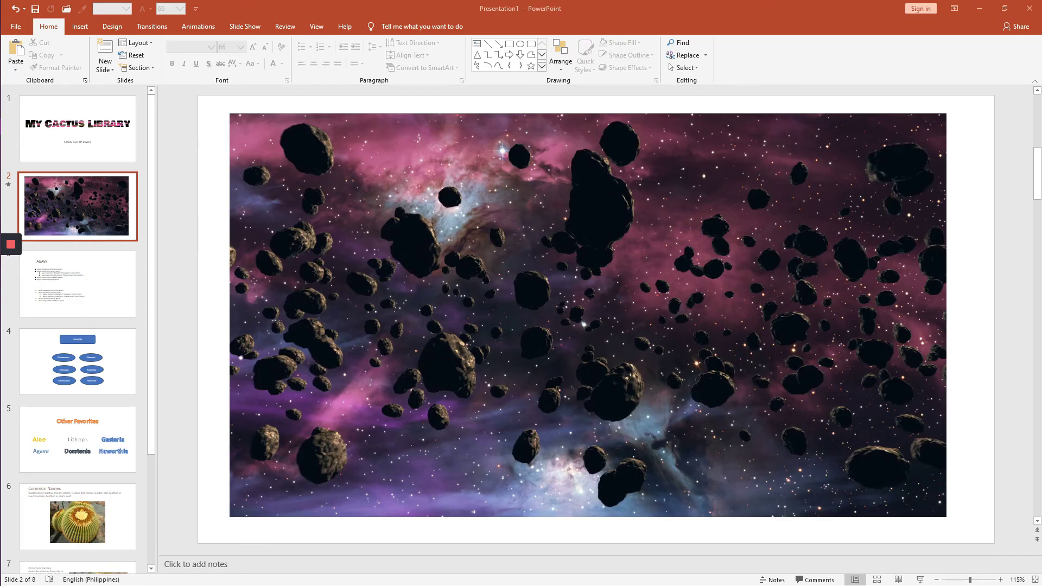
Step: Set the video's Playback Start option to Automatically
left_click(419, 157)
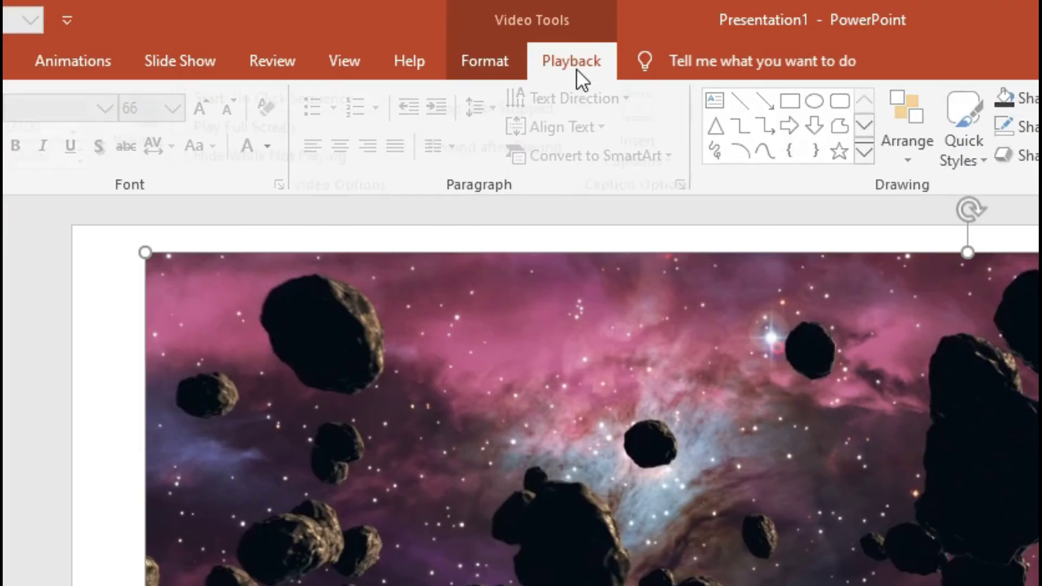
left_click(416, 28)
left_click(405, 98)
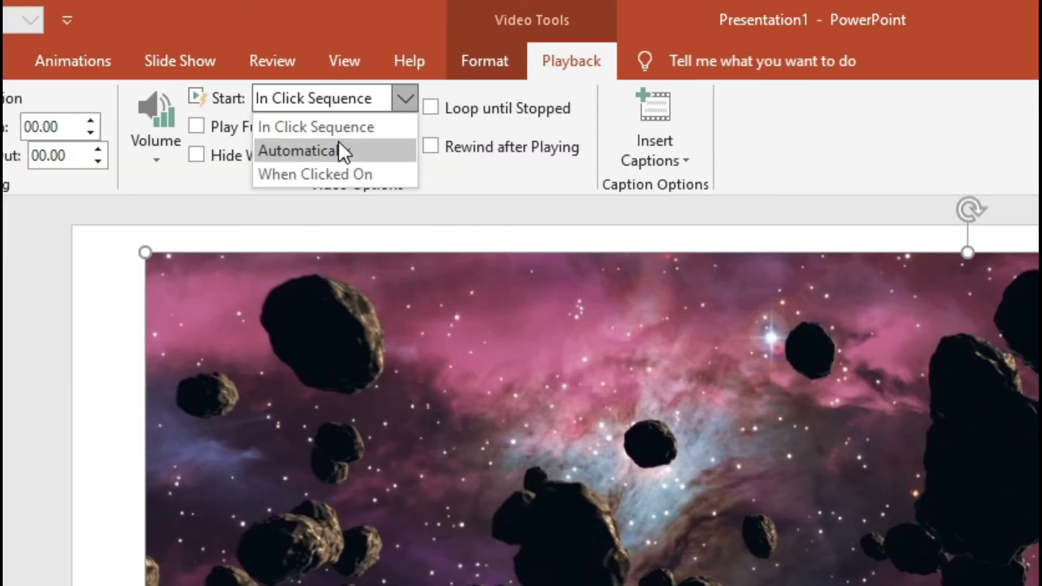
left_click(328, 151)
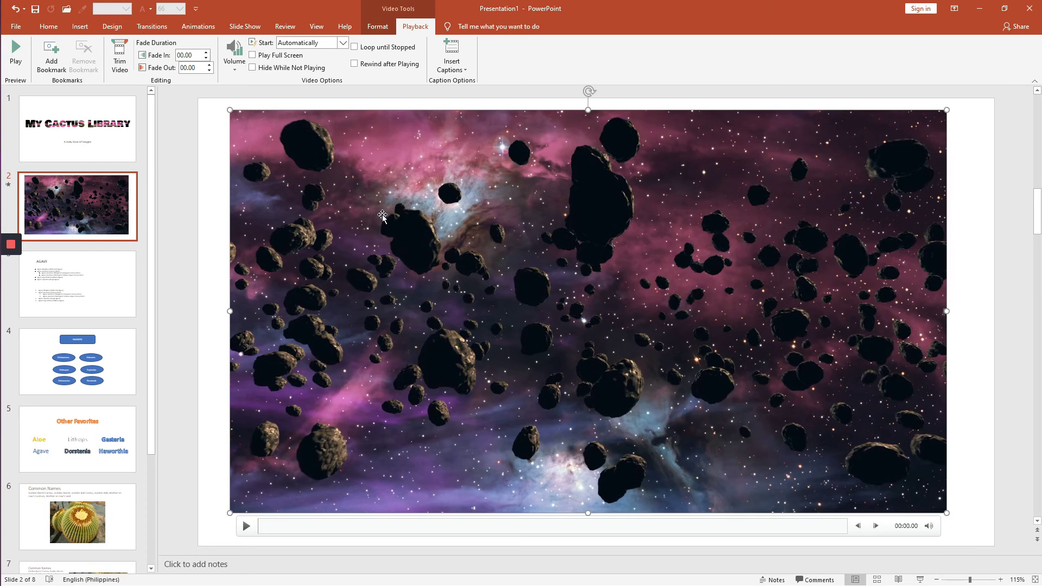
left_click(201, 191)
Step: Draw a rectangle shape covering the whole video
left_click(80, 26)
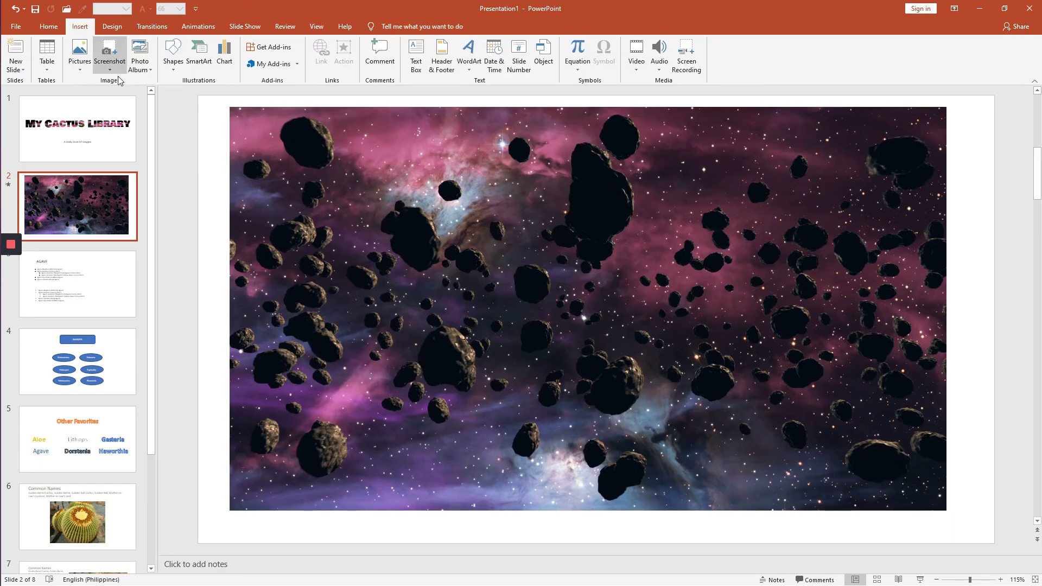
left_click(174, 70)
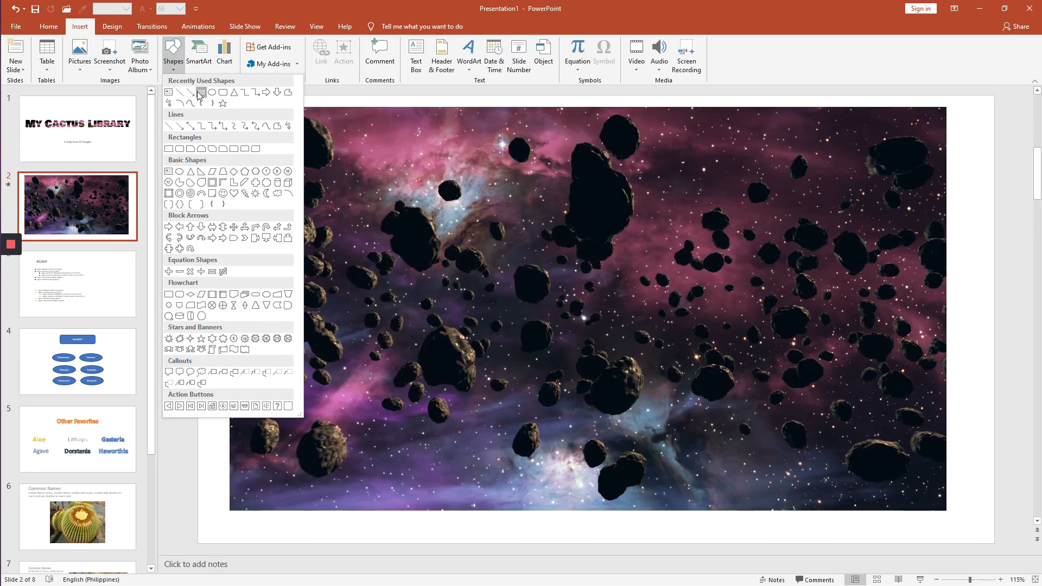
left_click(201, 93)
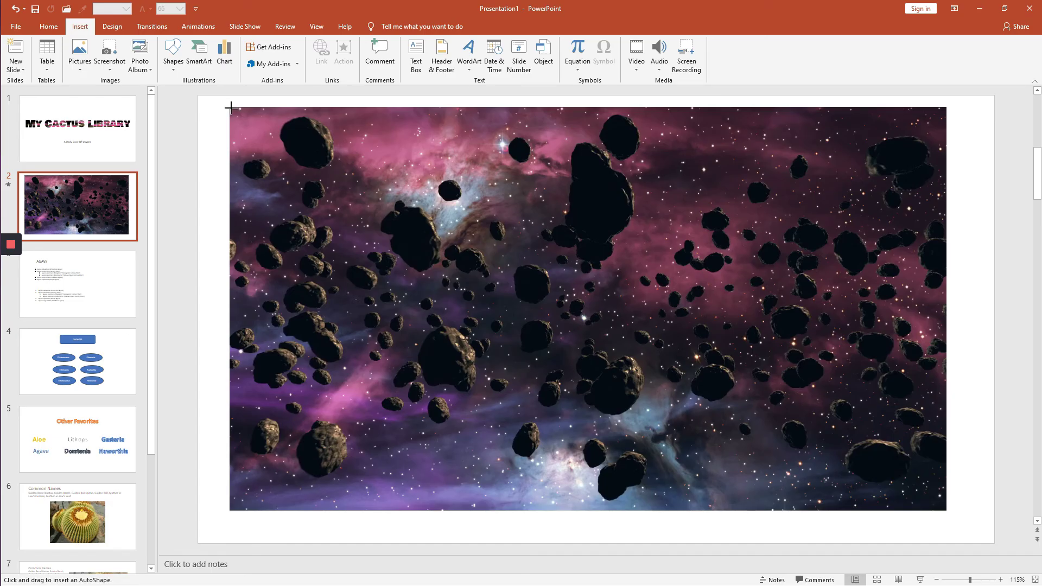
mouse_move(231, 108)
left_mouse_down()
mouse_move(447, 326)
mouse_move(872, 510)
mouse_move(946, 512)
left_mouse_up()
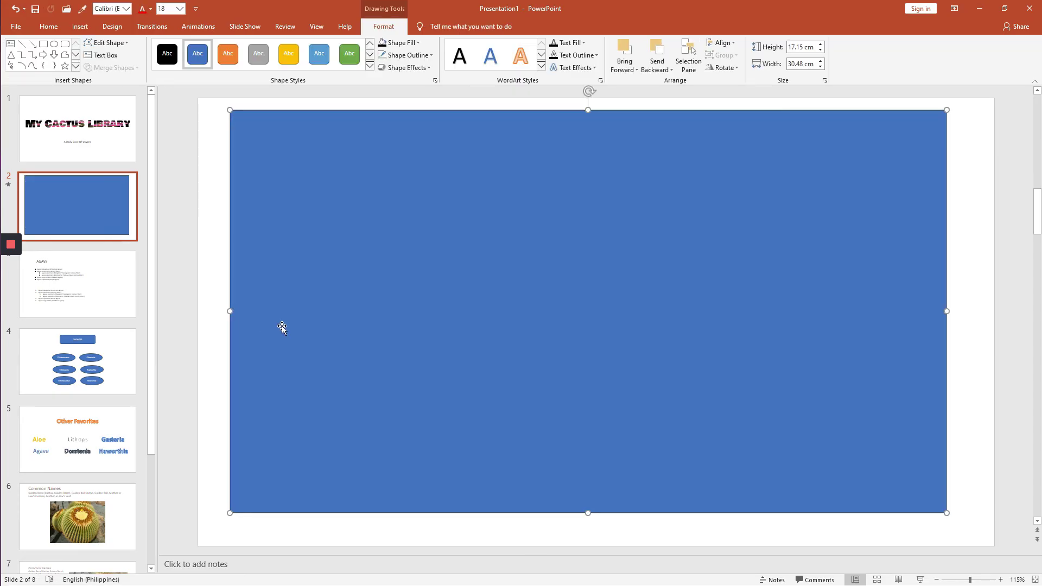
left_click(207, 256)
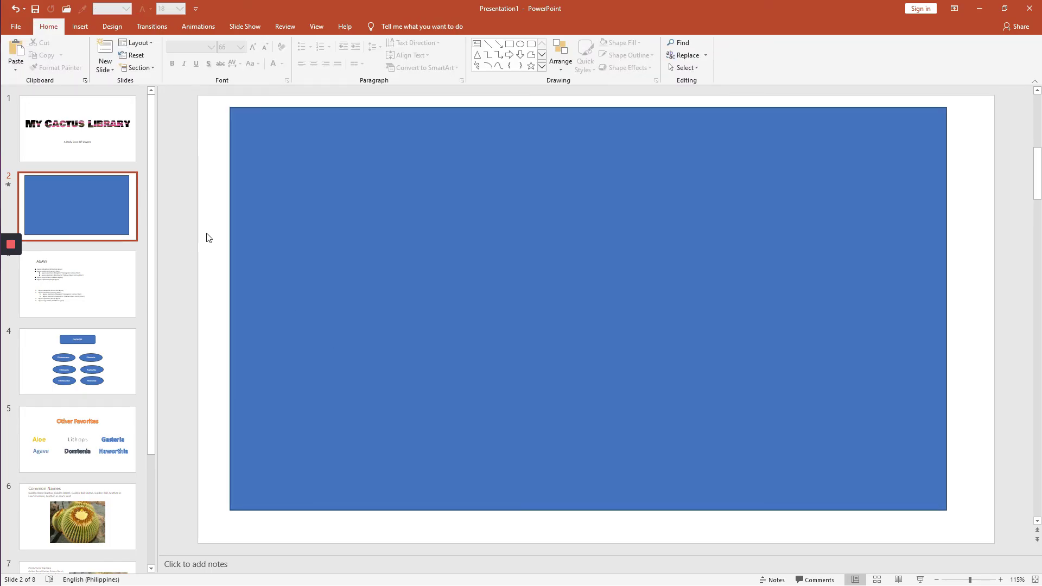
Step: Bring the title in front of the rectangle and set the rectangle to No Outline
left_click_drag(206, 232, 995, 412)
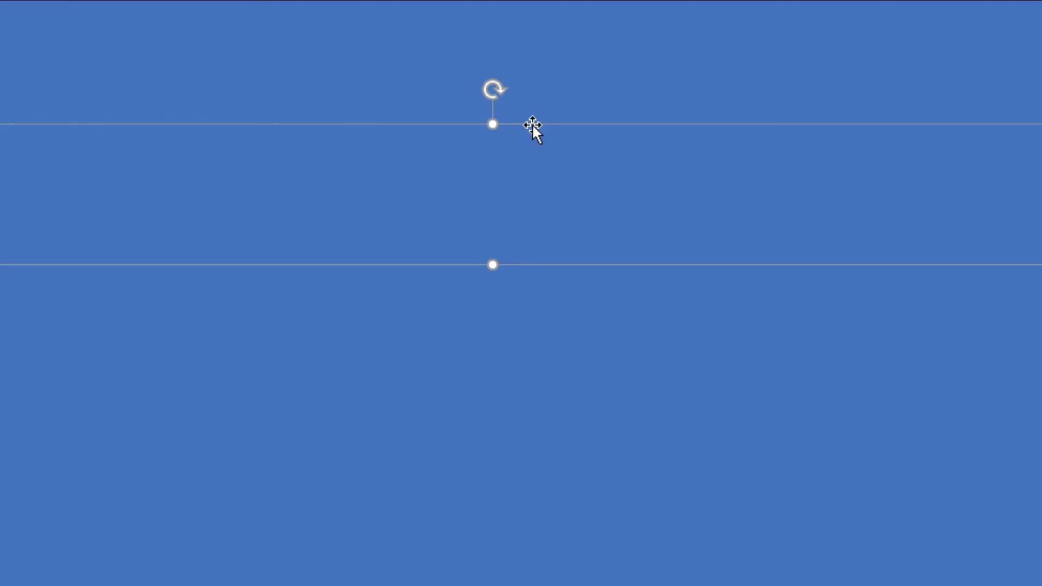
right_click(532, 123)
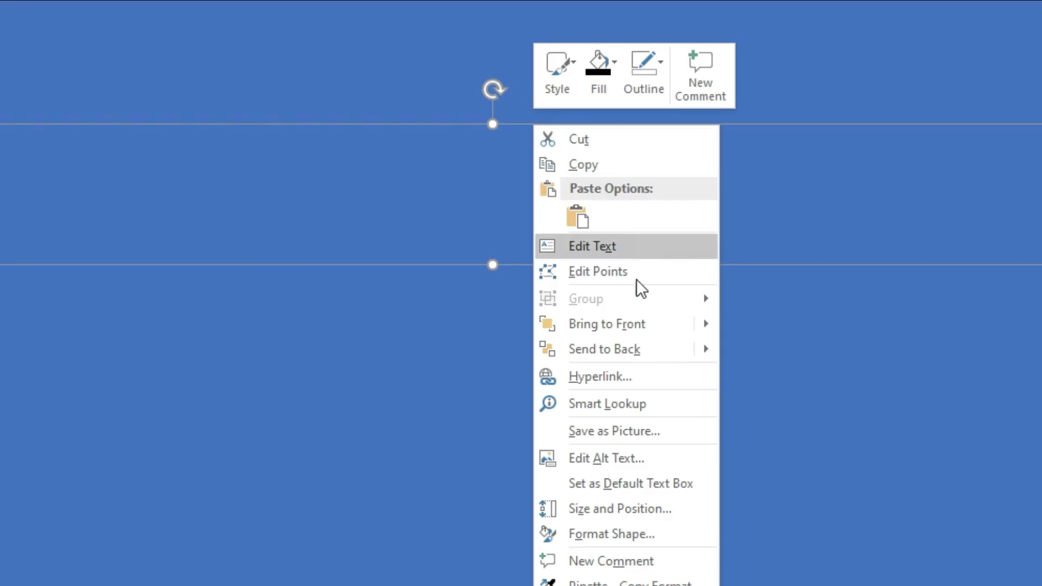
left_click(638, 323)
left_click(451, 179)
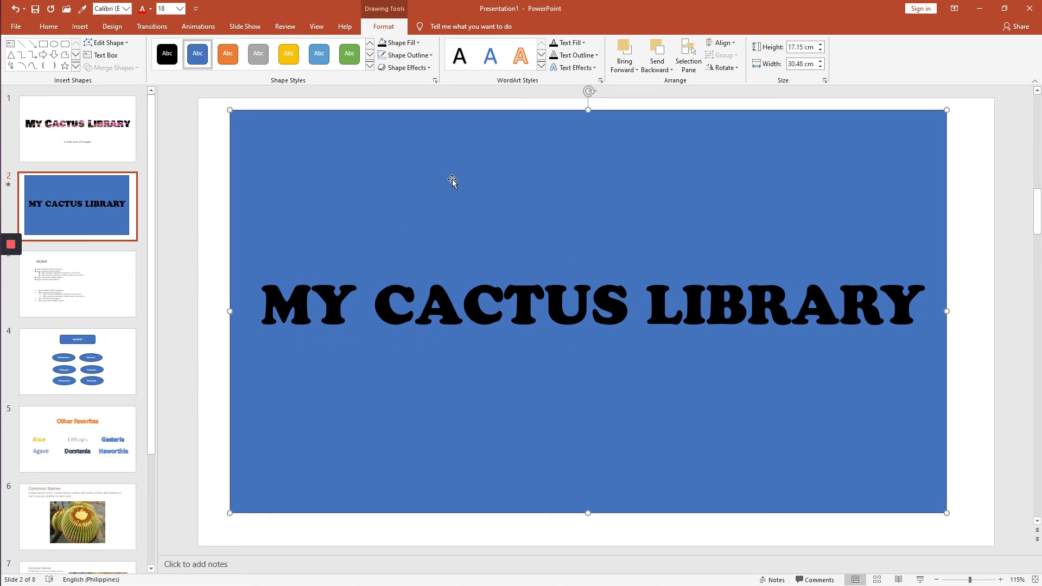
left_click(432, 57)
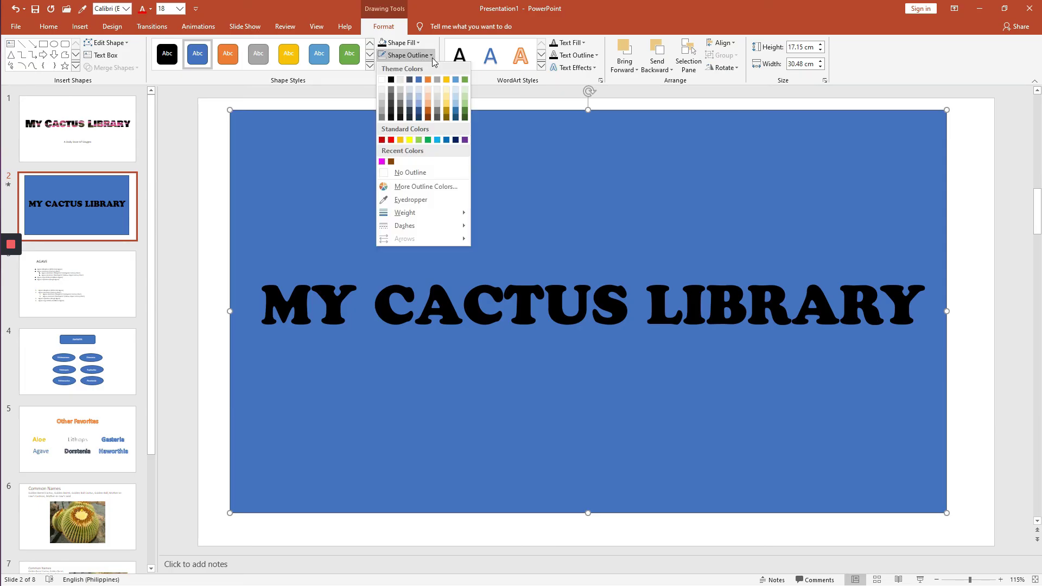
left_click(409, 173)
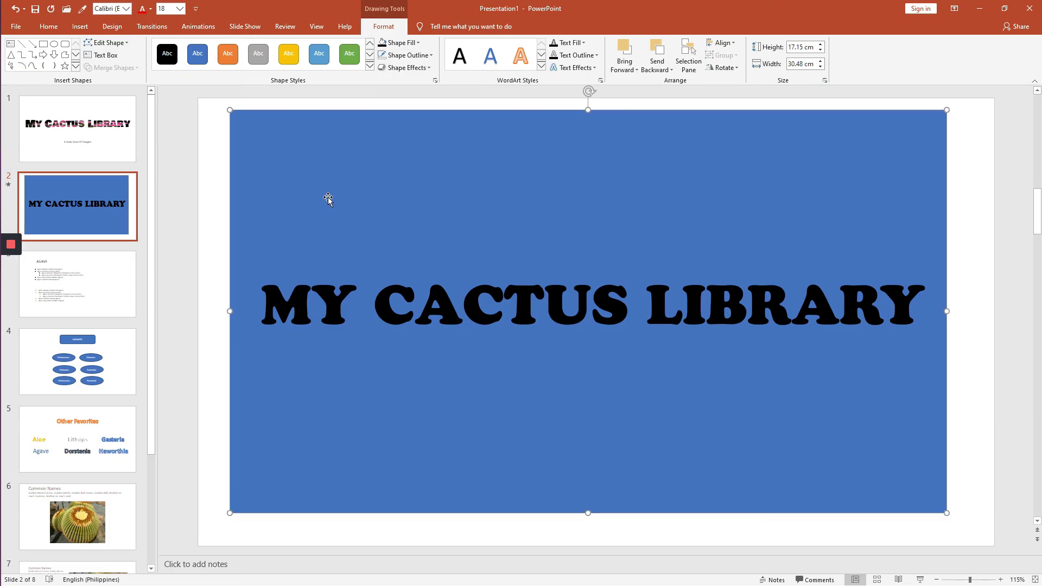
Step: Subtract the title letters from the rectangle using Merge Shapes > Subtract
left_click(336, 299, "shift")
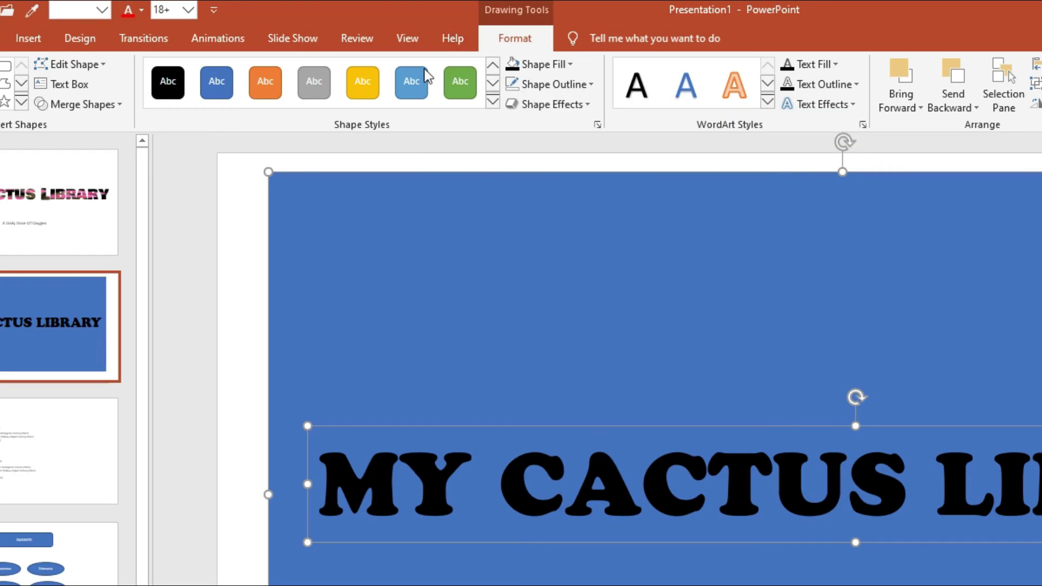
left_click(119, 105)
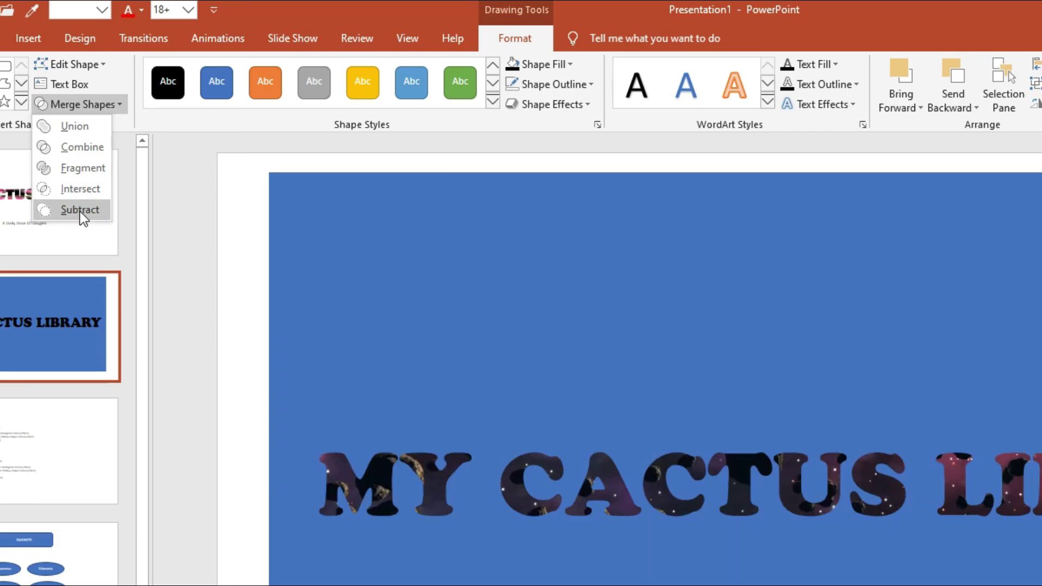
left_click(80, 210)
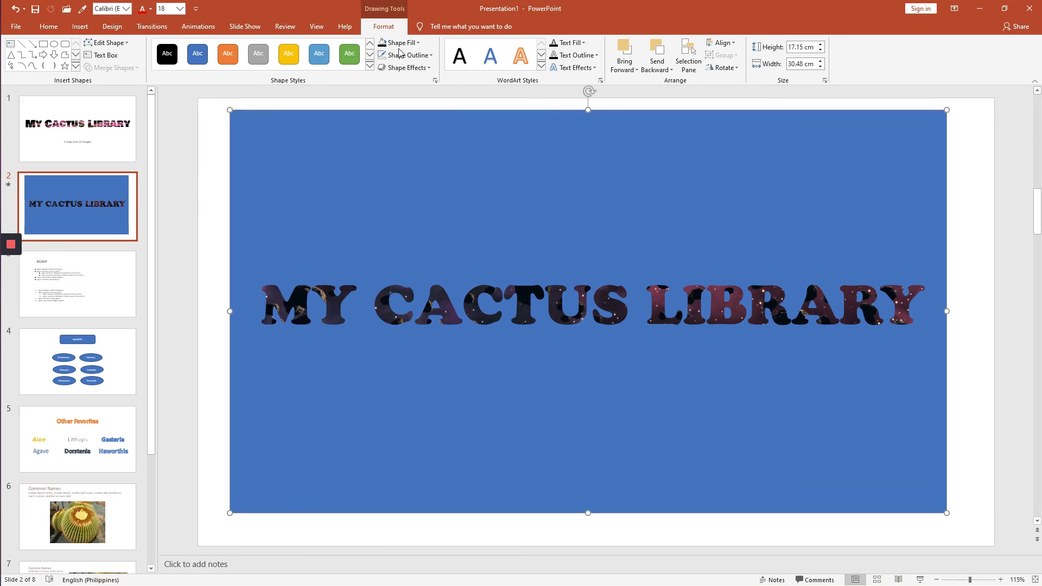
left_click(418, 44)
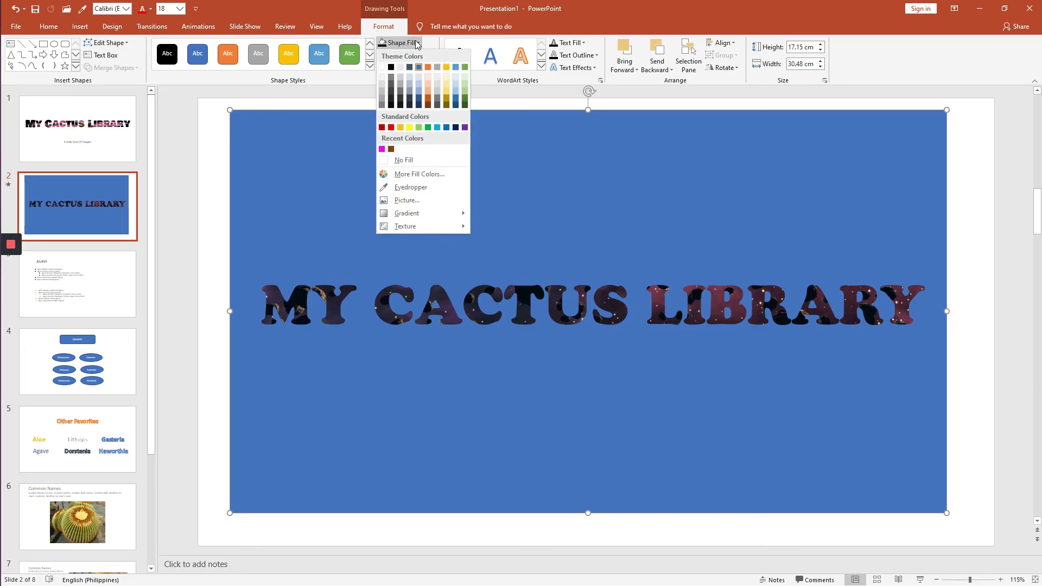
Step: Fill the cut-out shape with white
left_click(384, 67)
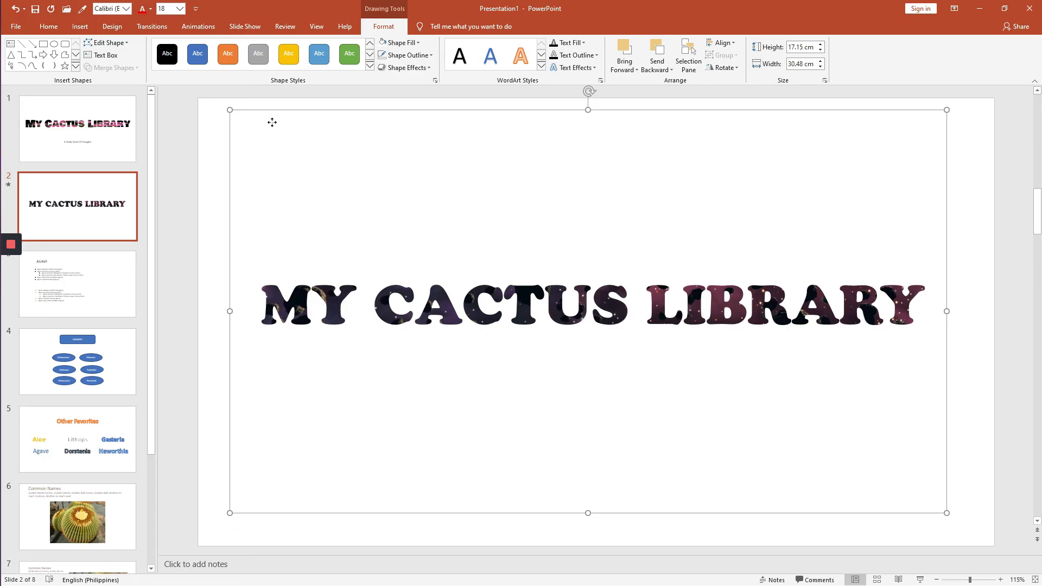
left_click(219, 269)
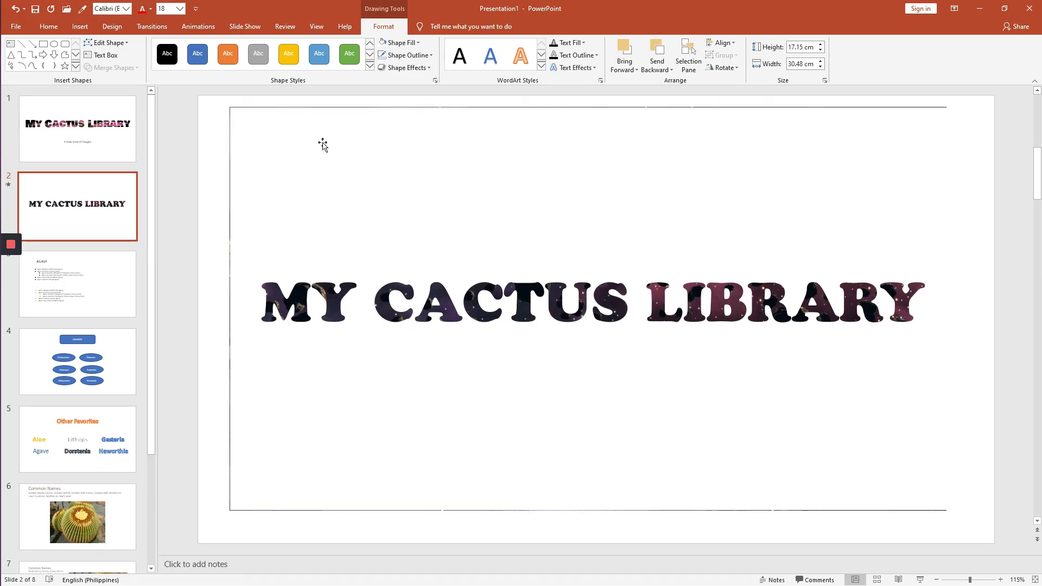
left_click(441, 109)
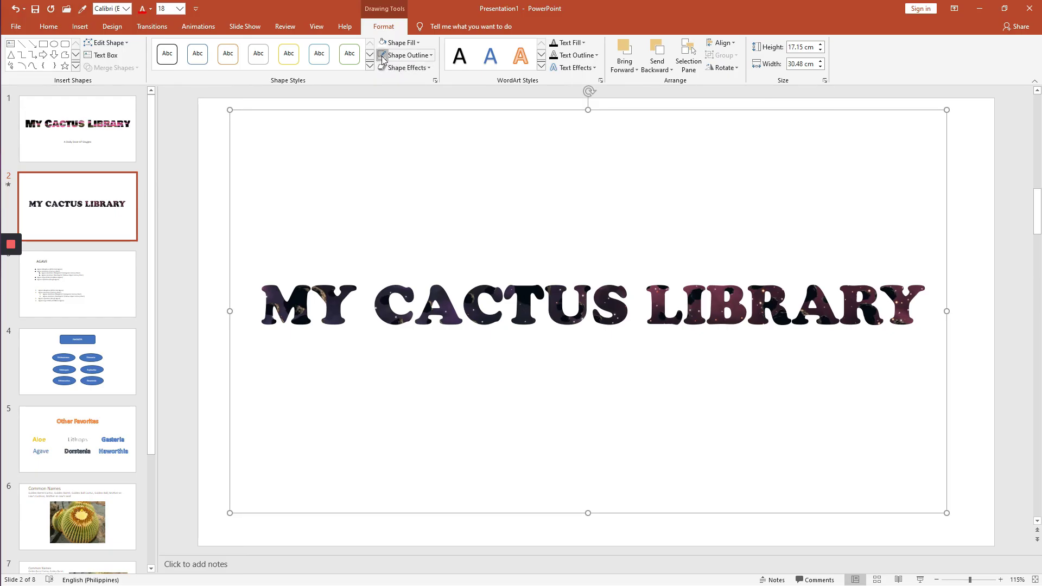
left_click(417, 115)
Step: Enlarge the shape from both bottom corners and move it up slightly
left_click_drag(227, 511, 220, 518)
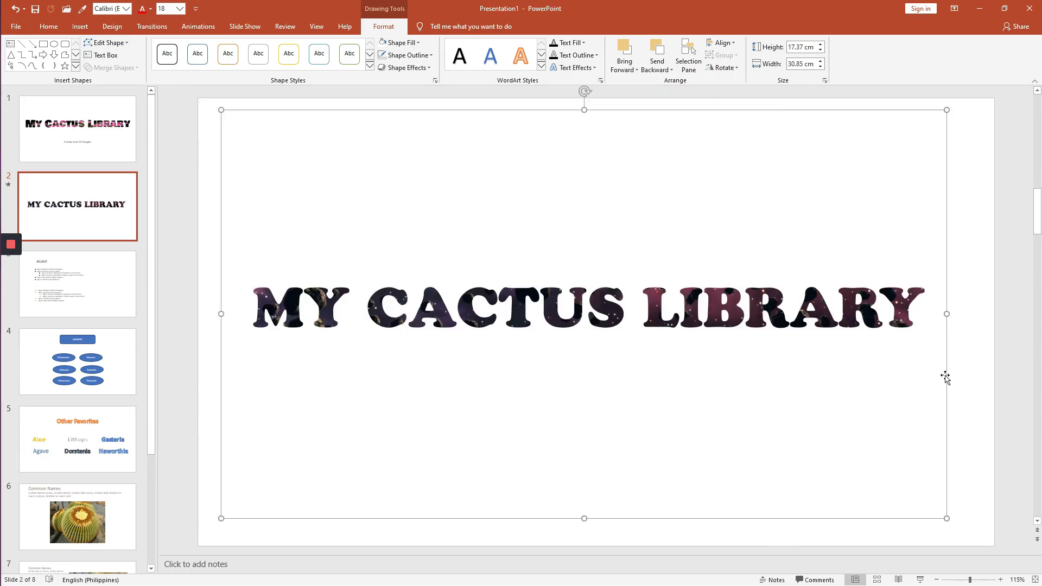
left_click_drag(946, 520, 958, 524)
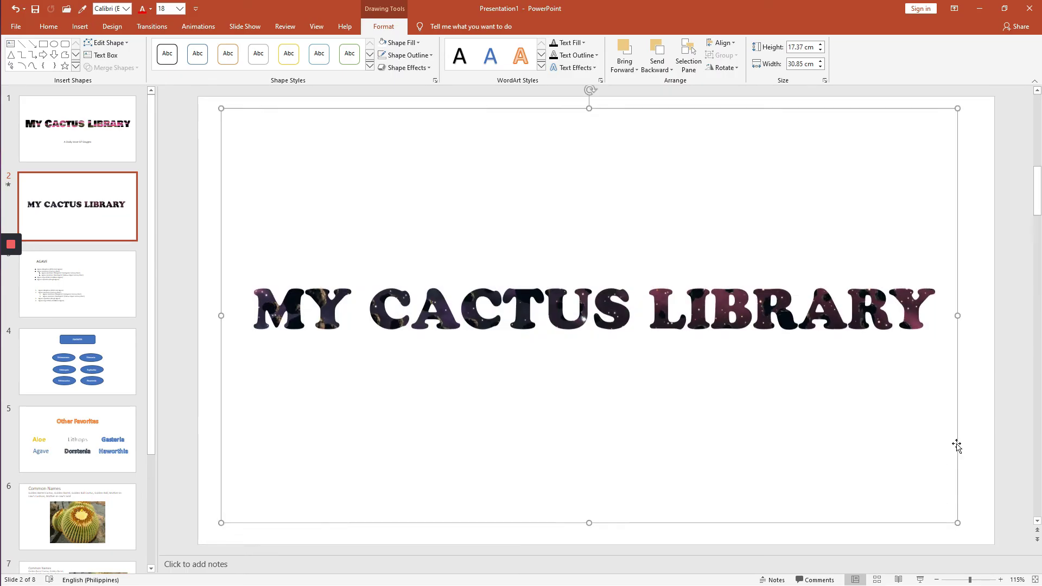
left_click(986, 205)
left_click(586, 111)
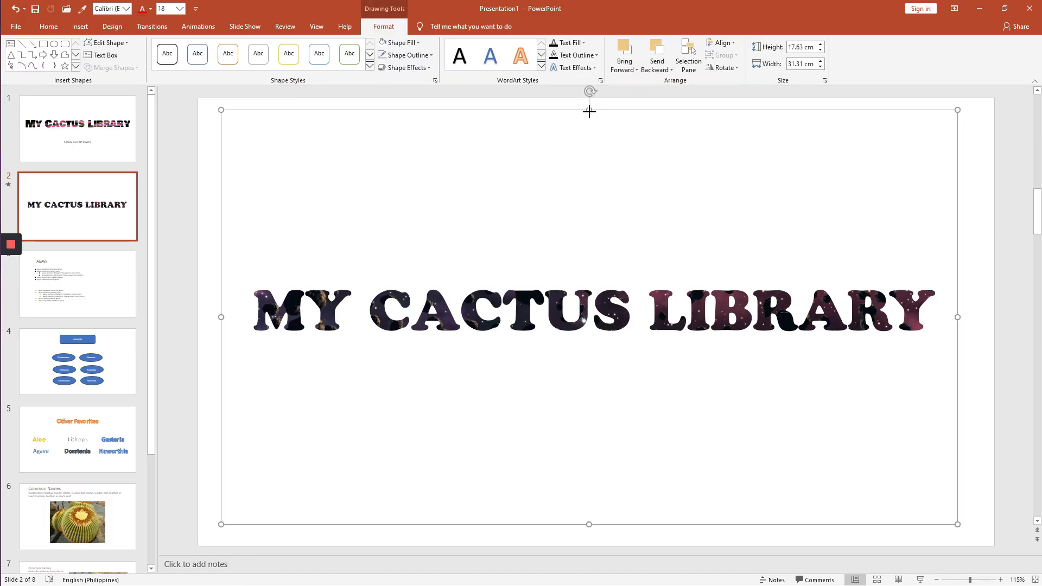
left_click_drag(589, 110, 588, 103)
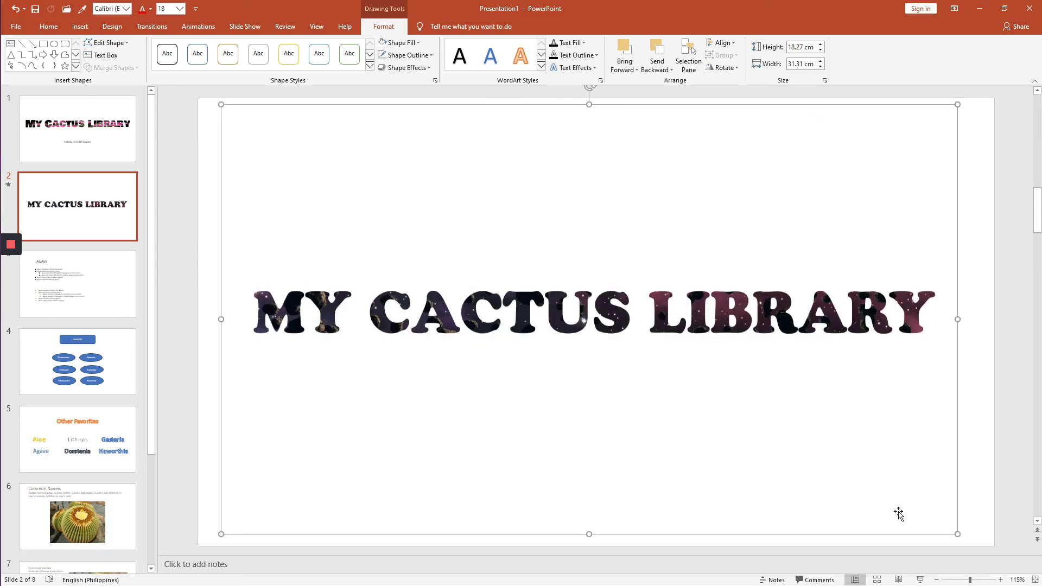
left_click(1023, 447)
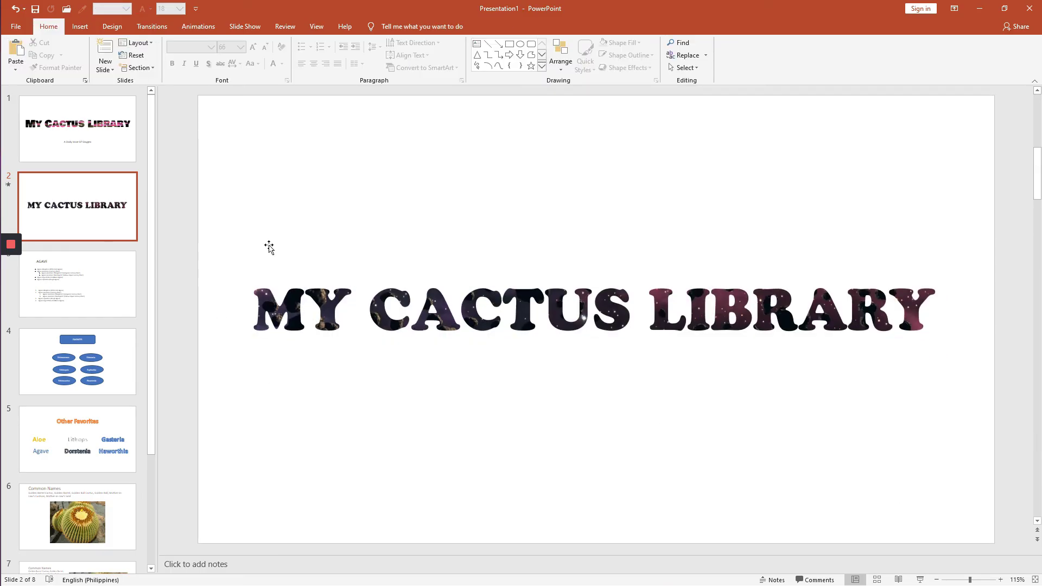
Step: Preview the slide show to the AGAVE slide, end it, and reselect slide 2's title
left_click(921, 581)
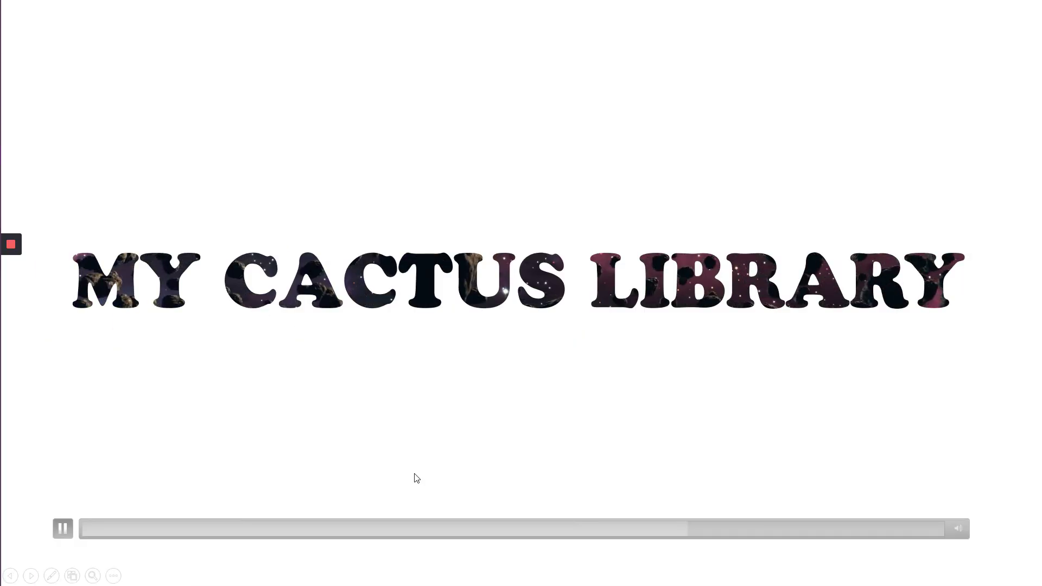
left_click(597, 491)
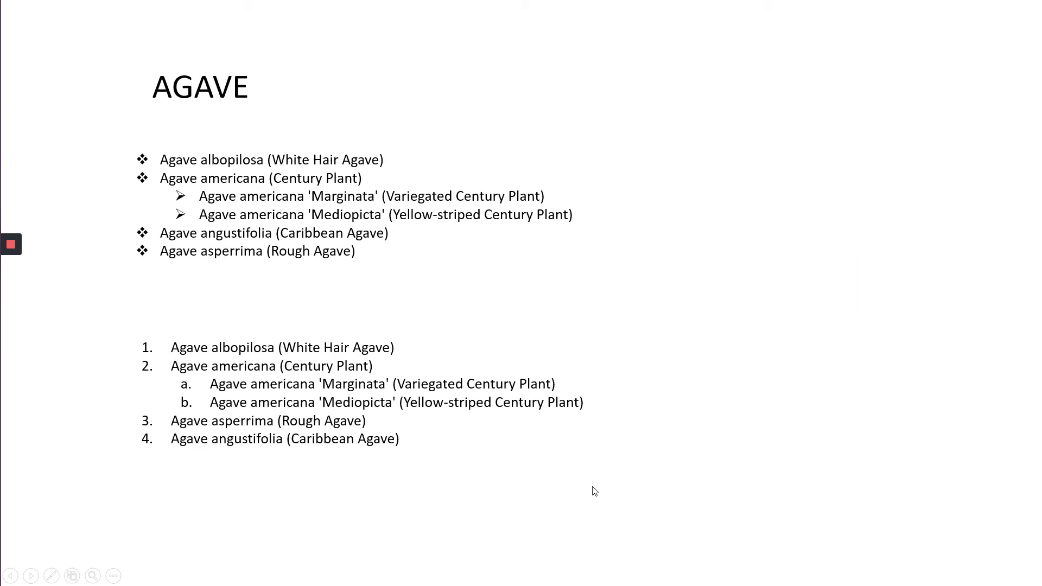
key("Escape")
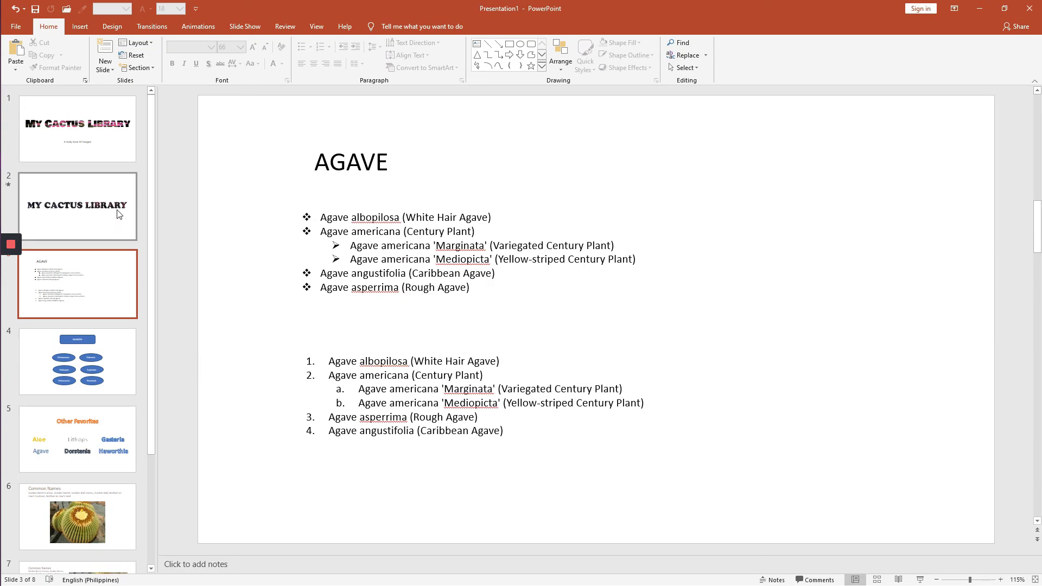
left_click(118, 213)
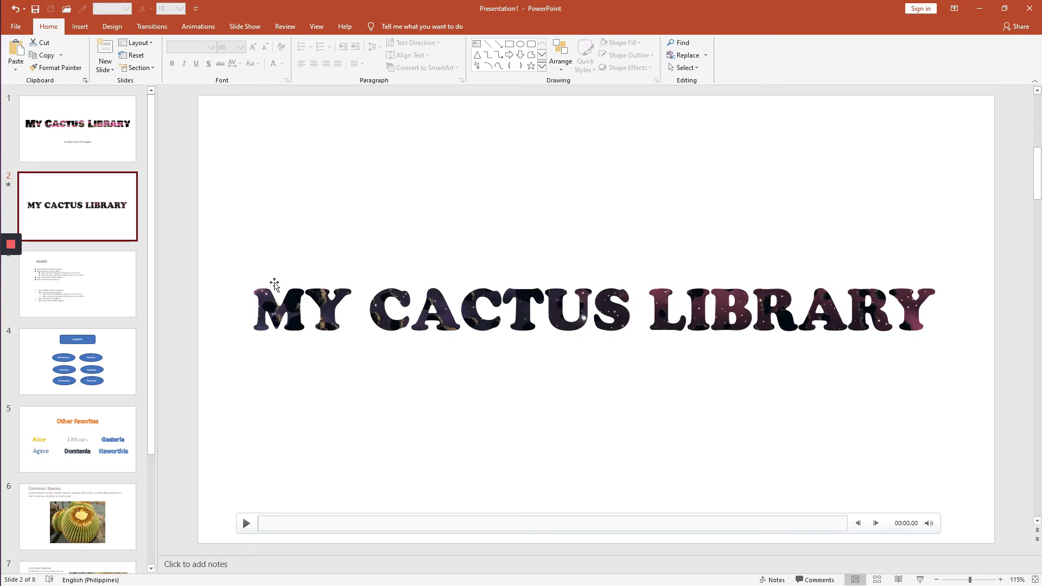
left_click(272, 256)
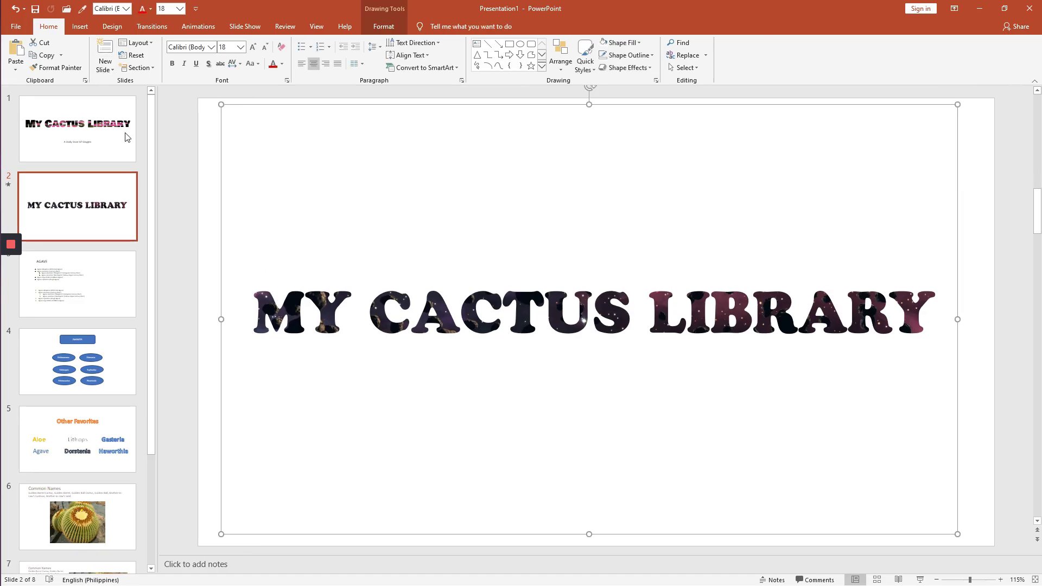
Step: Apply File > Info > Compress Media > Standard (480p), reducing media from 7.9 MB to 4.5 MB
left_click(16, 26)
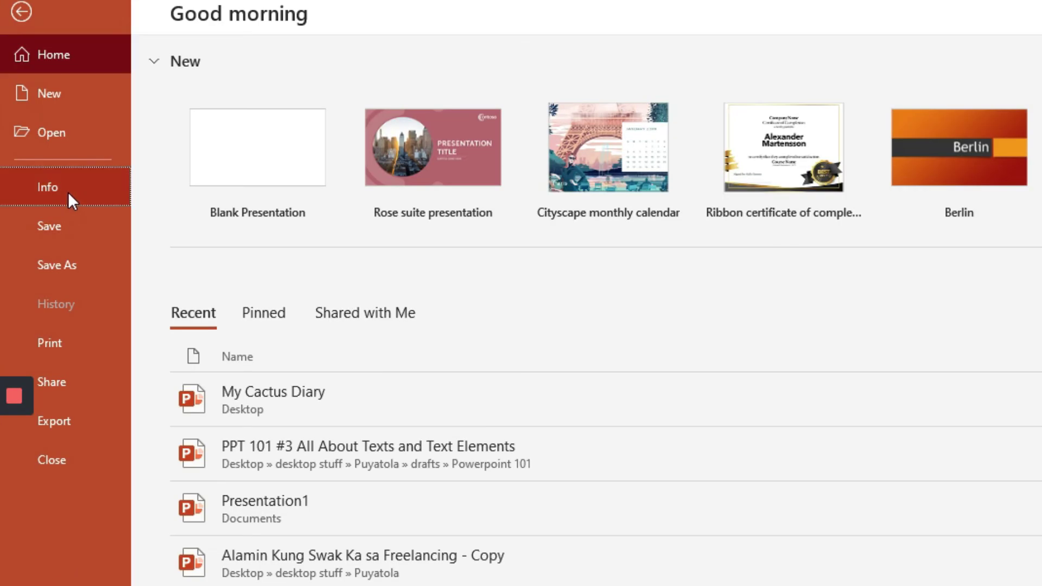
left_click(67, 191)
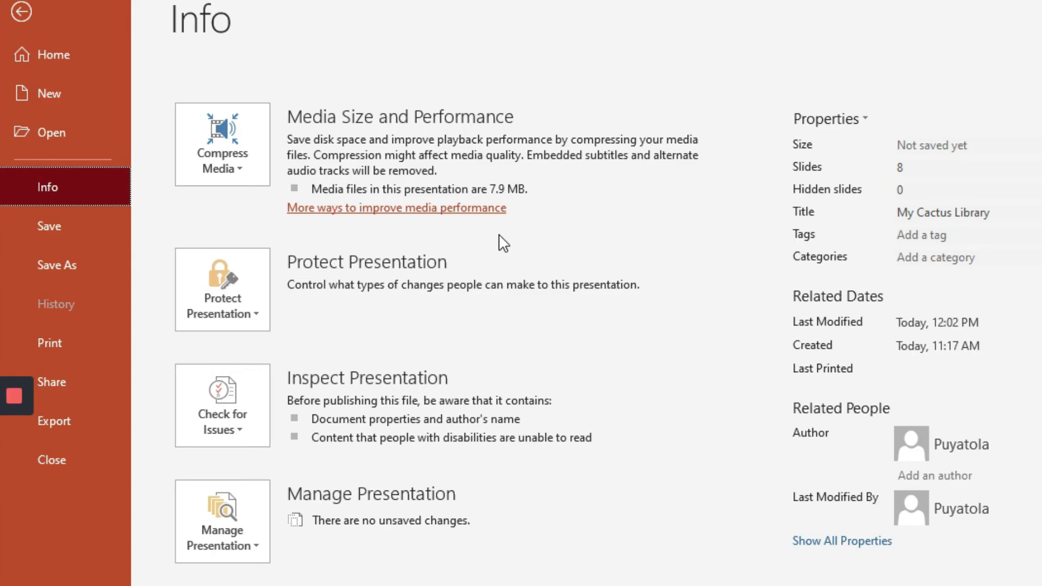
left_click(243, 170)
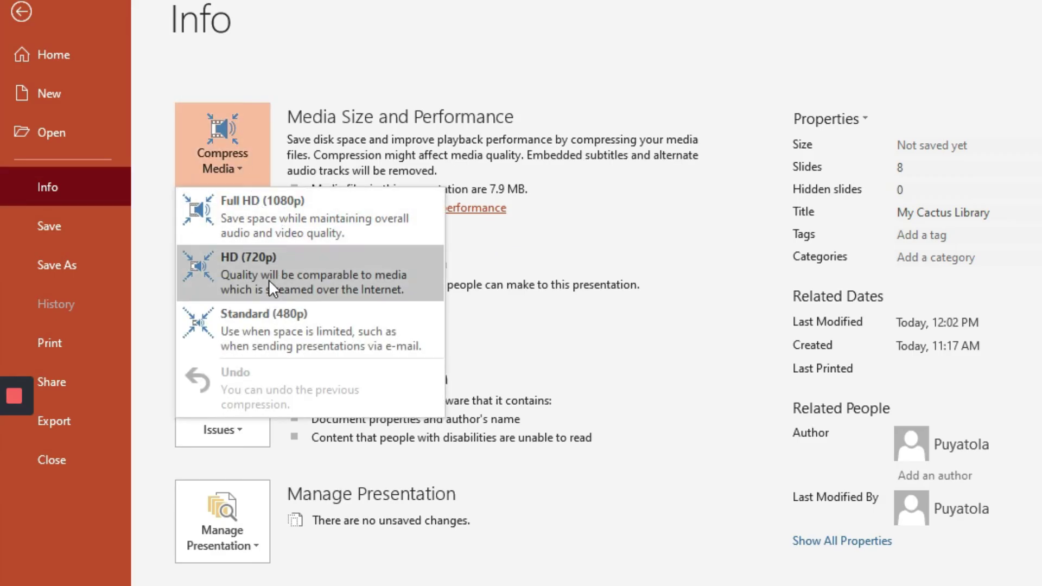
left_click(298, 337)
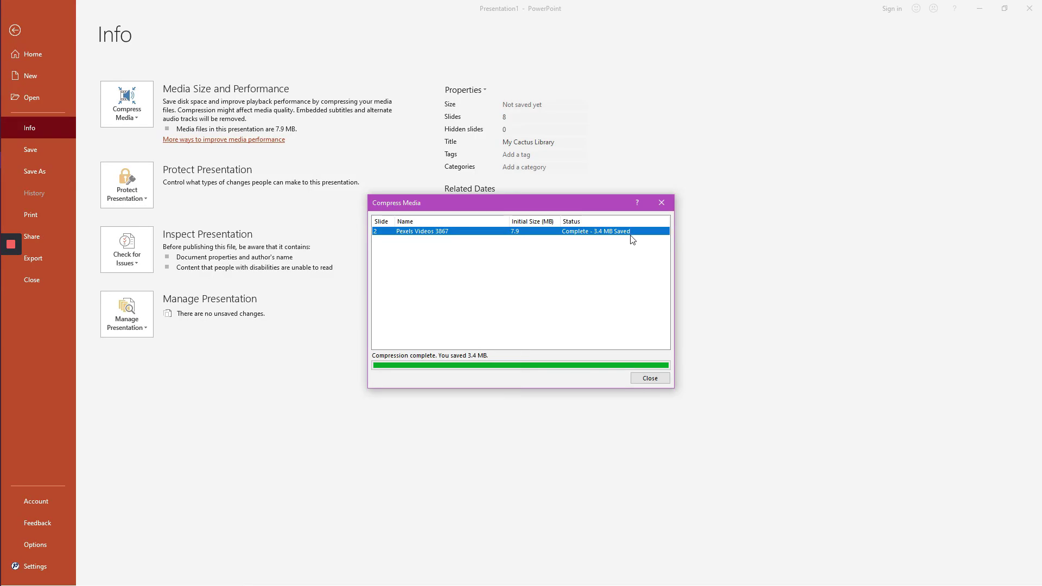
left_click(650, 378)
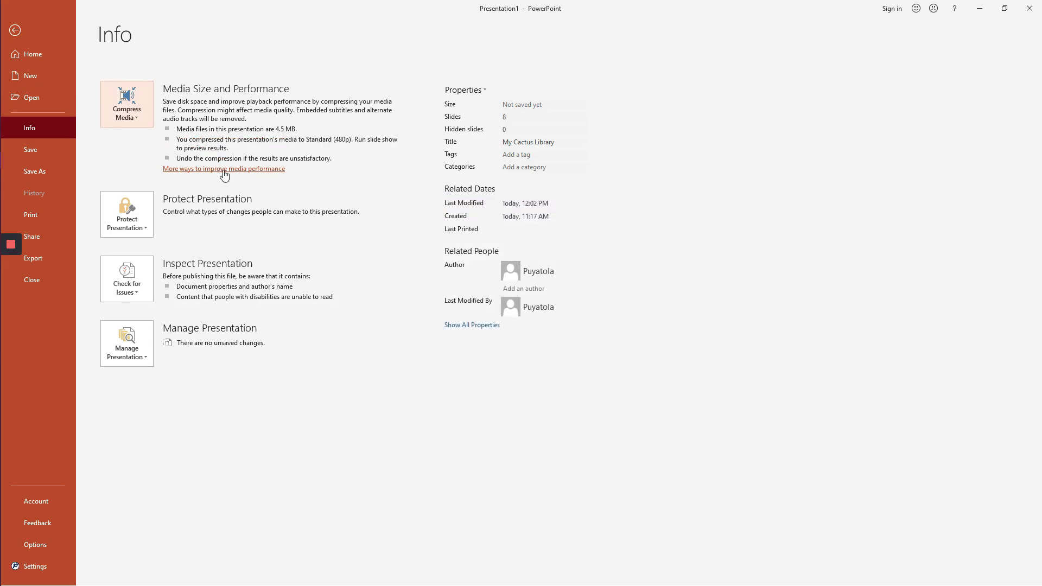
left_click(140, 117)
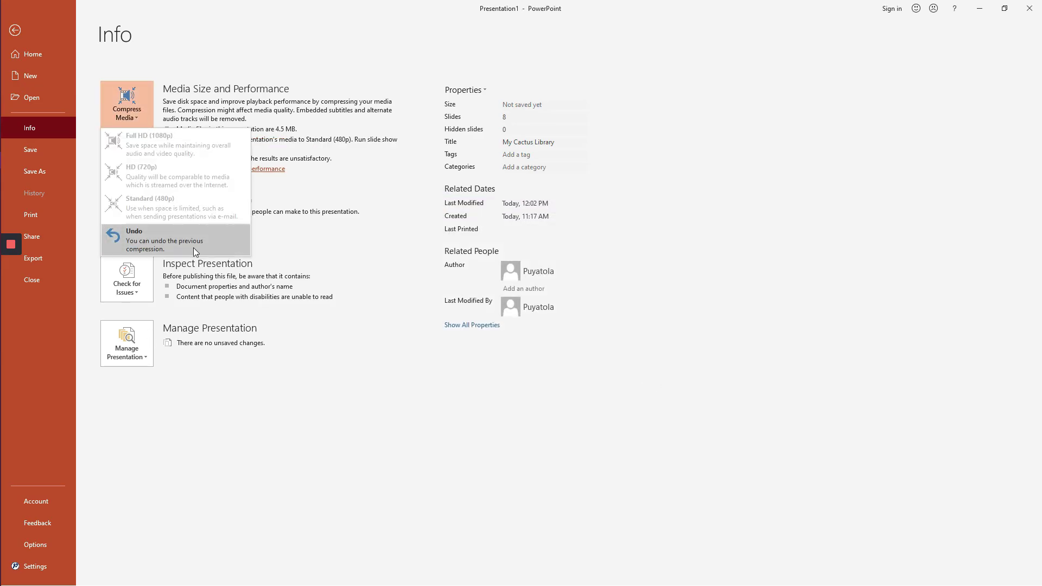
left_click(432, 400)
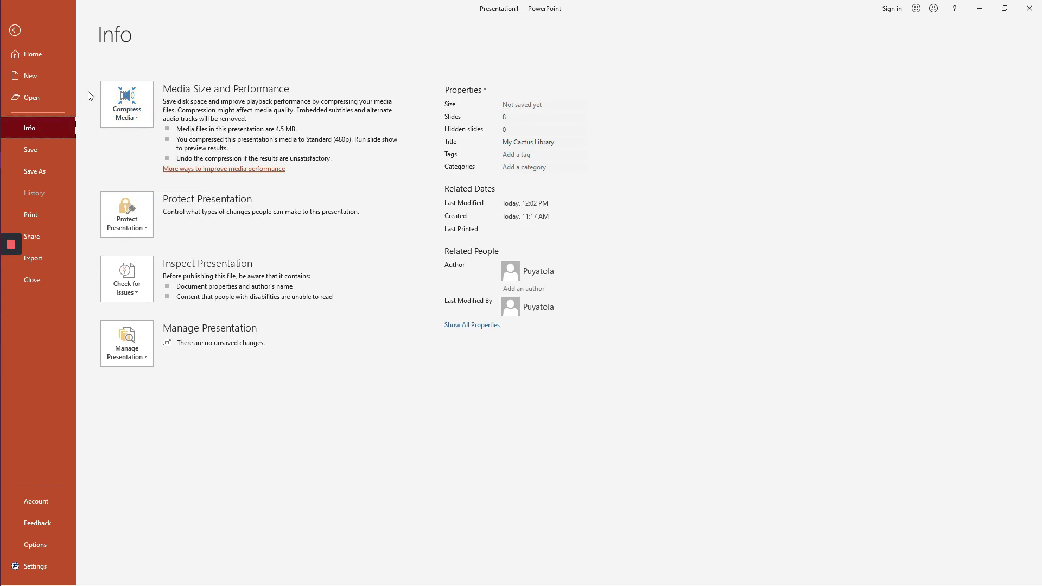
left_click(16, 31)
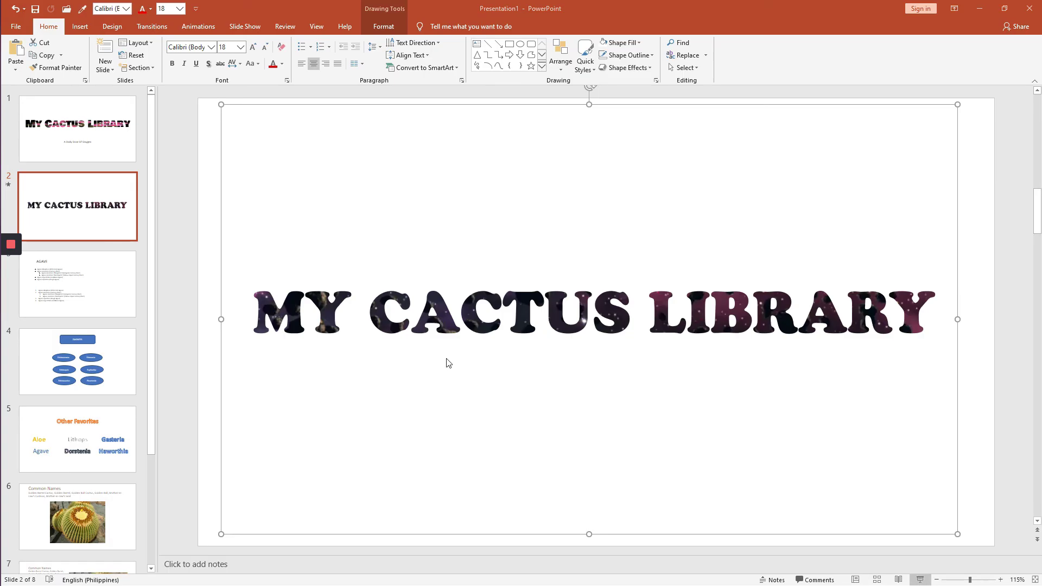
Step: Present the current slide with Shift+F5, end the show, then select the title and video
key("shift+F5")
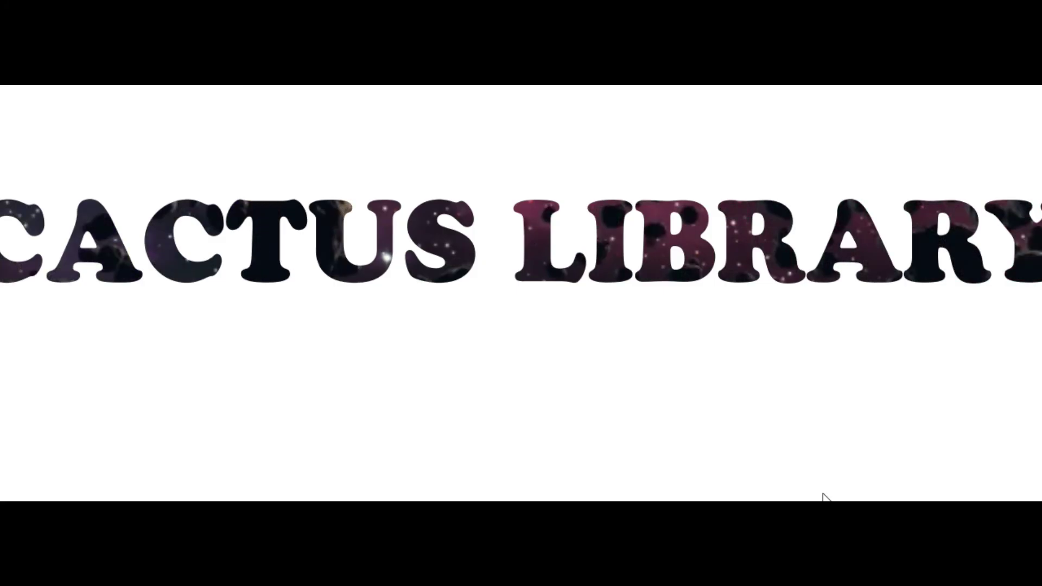
key("Escape")
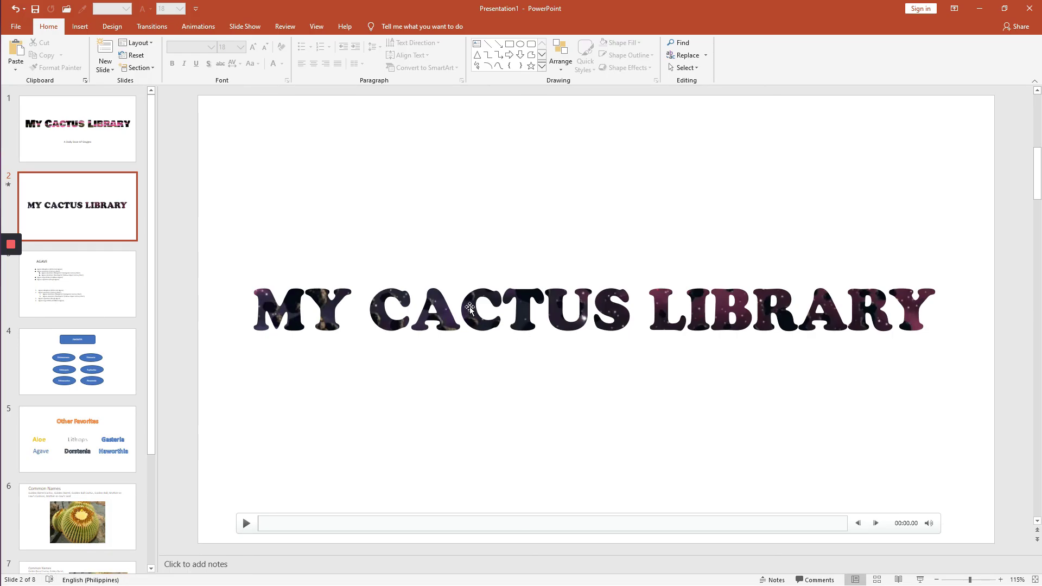
left_click(407, 305)
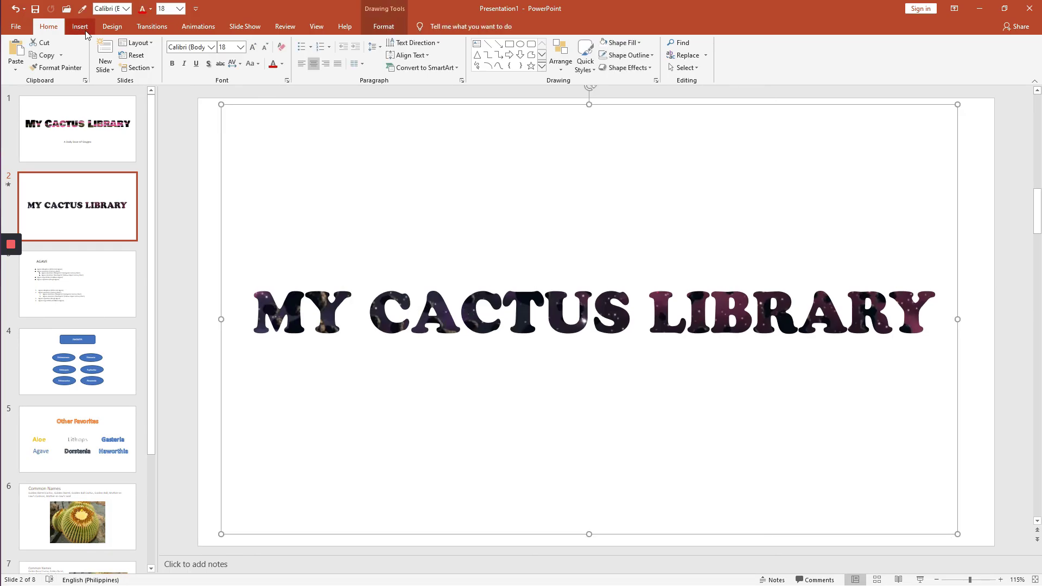
left_click(346, 286)
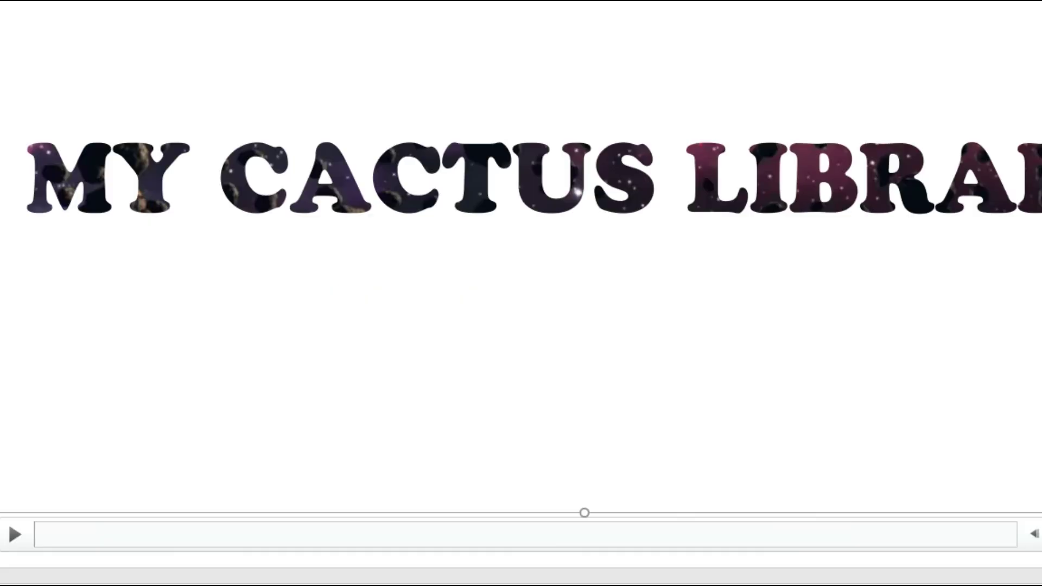
Step: Open the Fonts set A folder and enlarge the window to full screen height
key("alt+Tab")
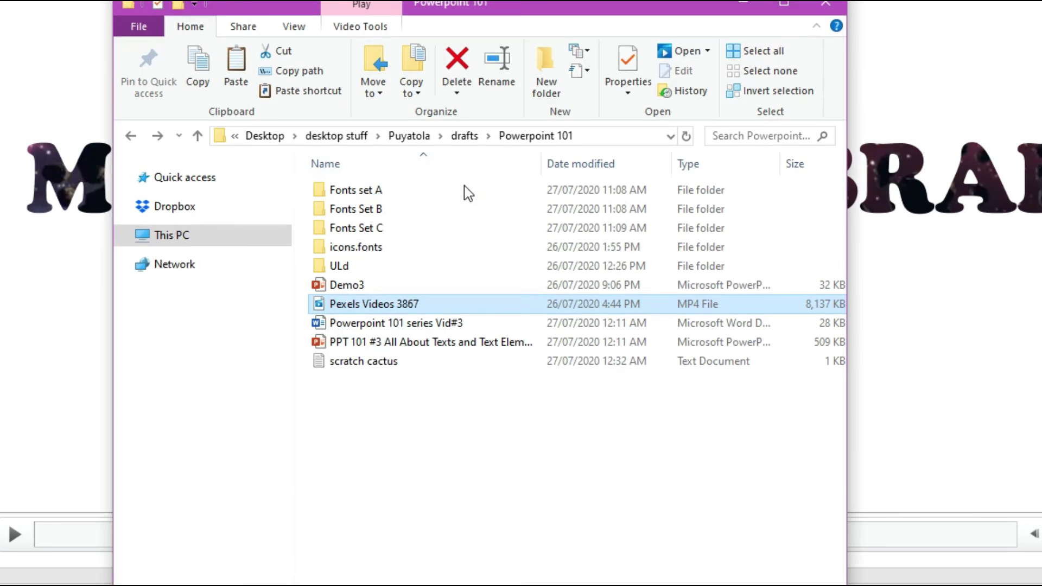
left_click(372, 193)
double_click(372, 193)
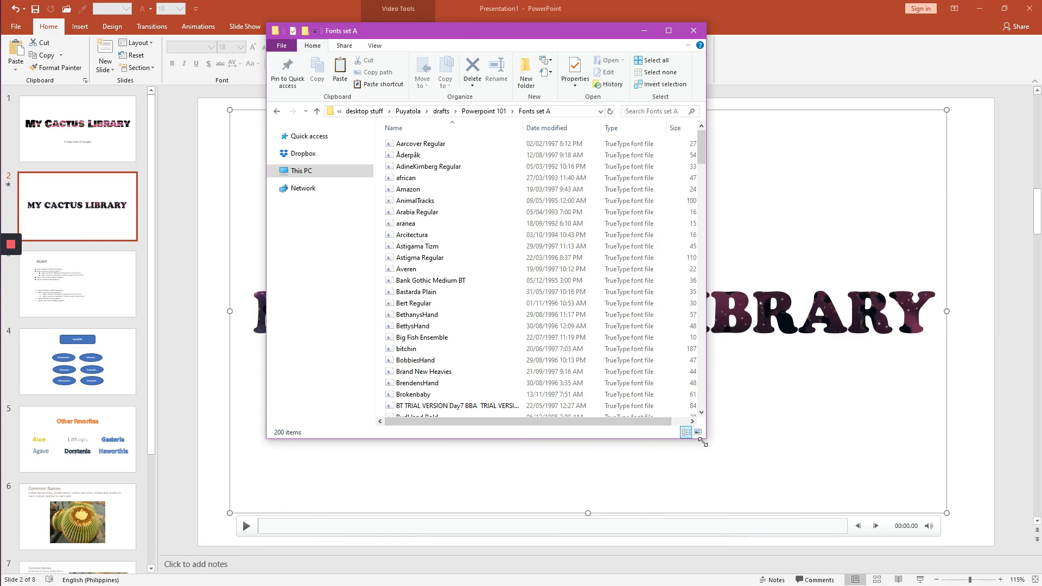
left_click_drag(706, 440, 766, 584)
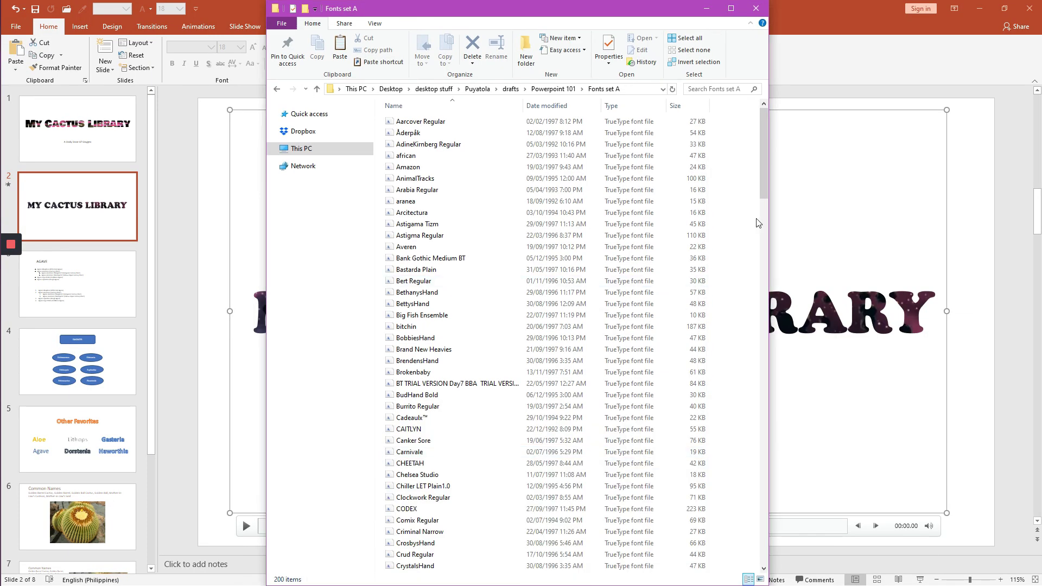
left_click_drag(764, 191, 749, 511)
Step: Preview the SaffronsHand, Paper Clip and Motorcade fonts
double_click(415, 286)
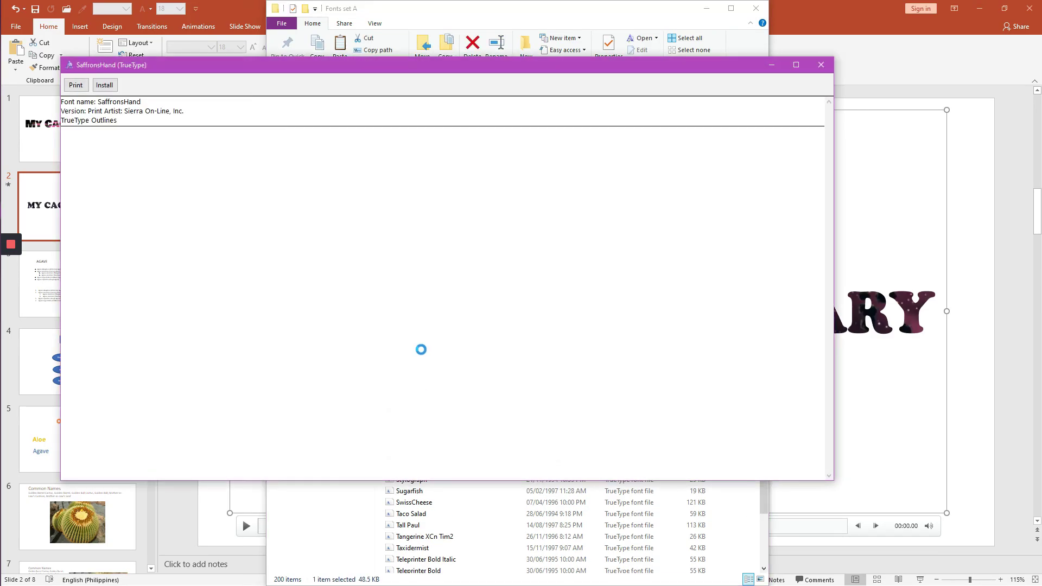
left_click(821, 65)
scroll(491, 223, "up", 3)
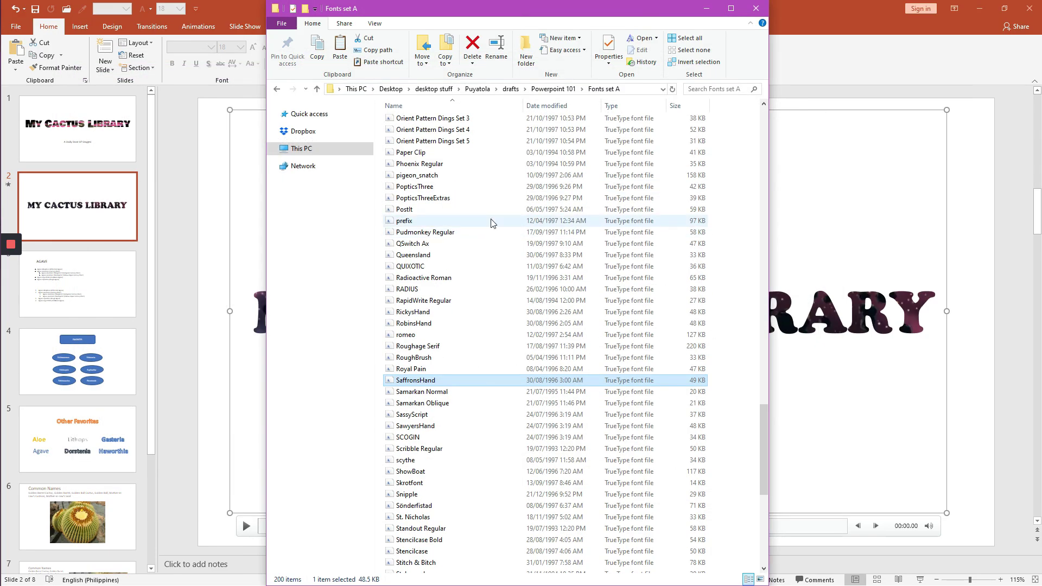
left_click(428, 155)
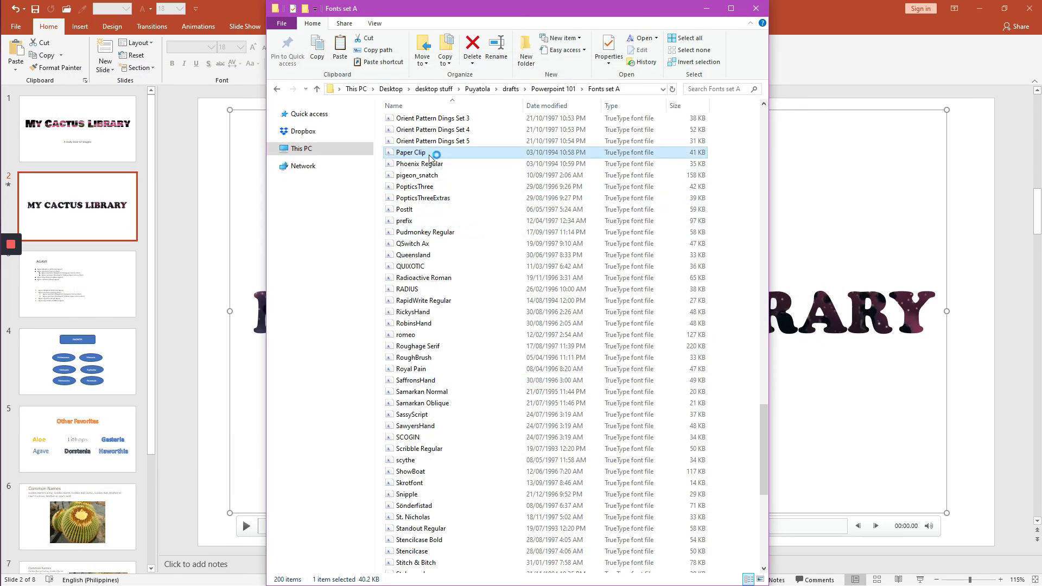
double_click(432, 156)
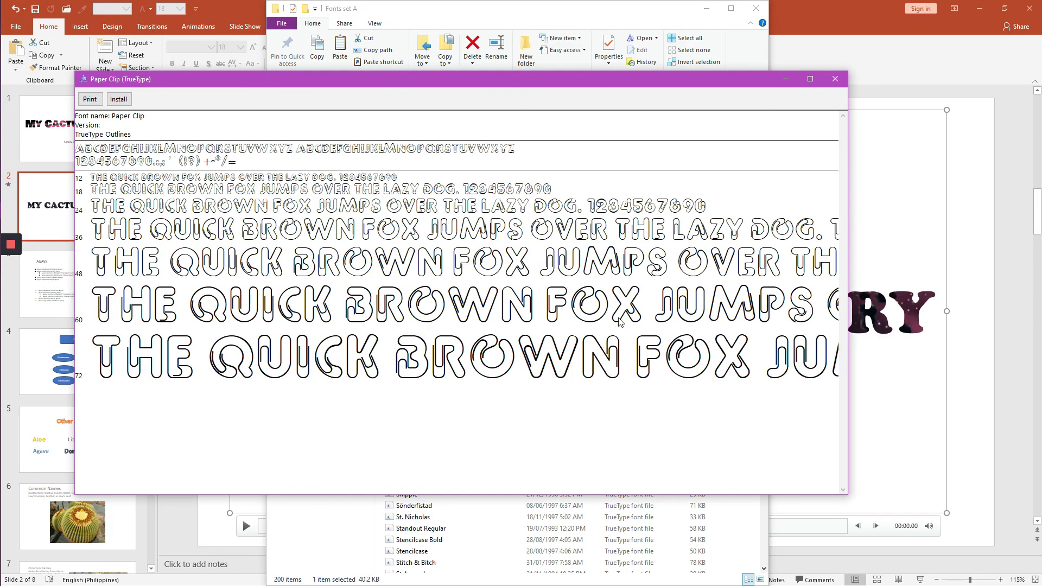
left_click(842, 81)
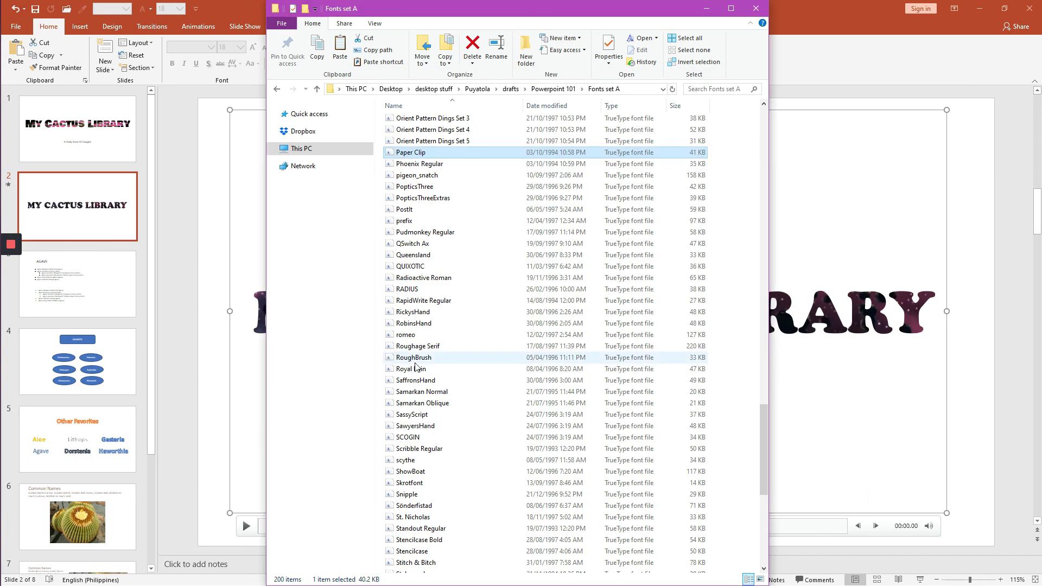
scroll(437, 350, "up", 11)
double_click(433, 348)
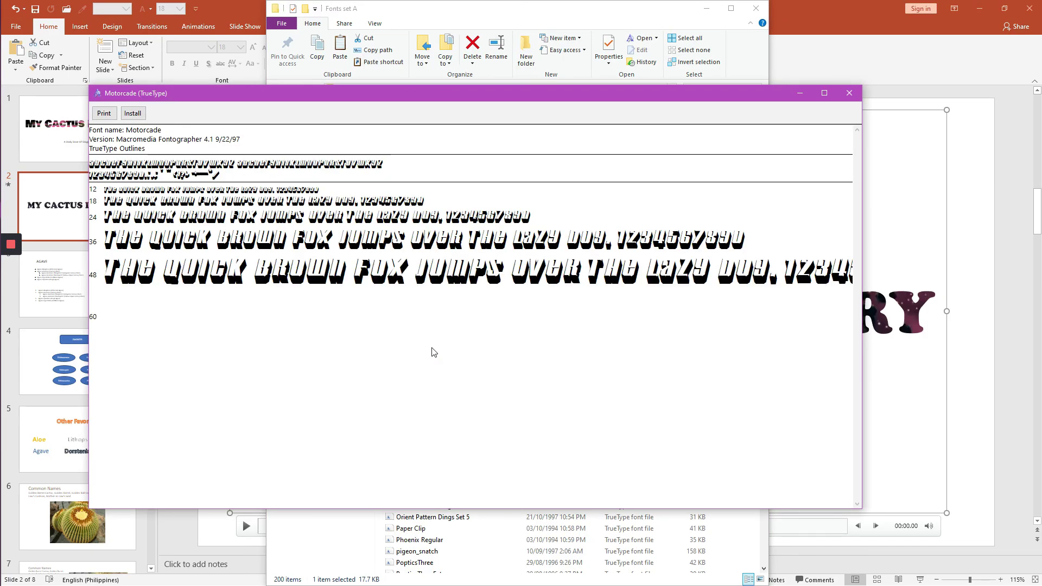
left_click(845, 96)
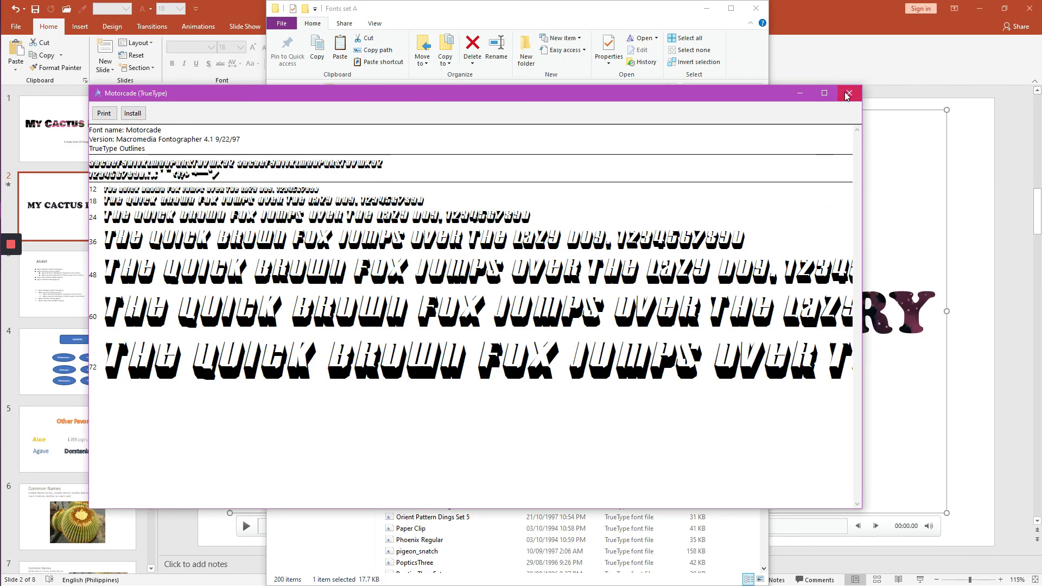
Step: Preview Jungle Bold and Amazon, then go up to Powerpoint 101 and pick Fonts Set B
scroll(424, 202, "up", 5)
left_click(424, 202)
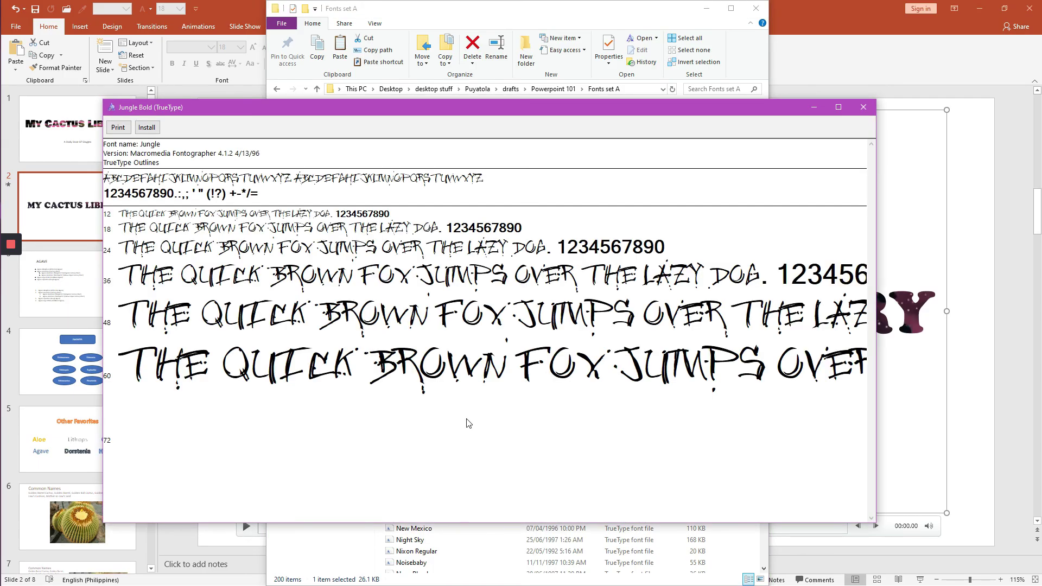
left_click(863, 107)
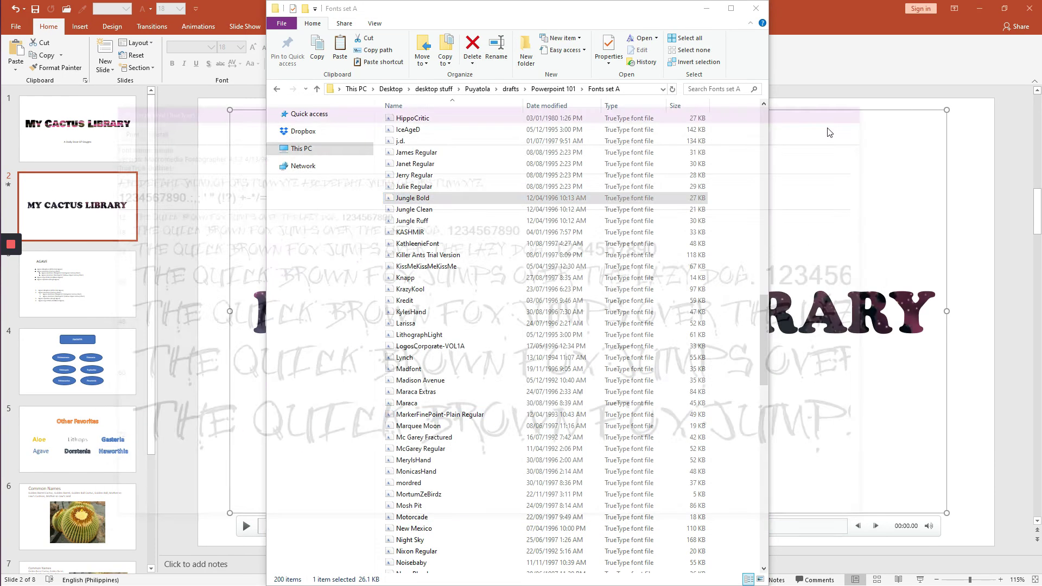
scroll(480, 399, "up", 20)
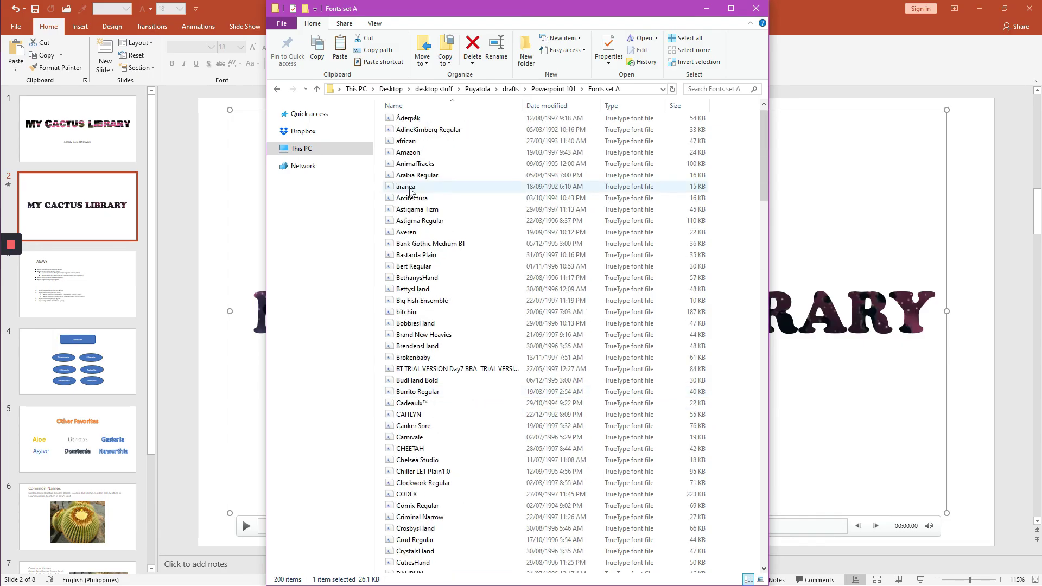
double_click(415, 155)
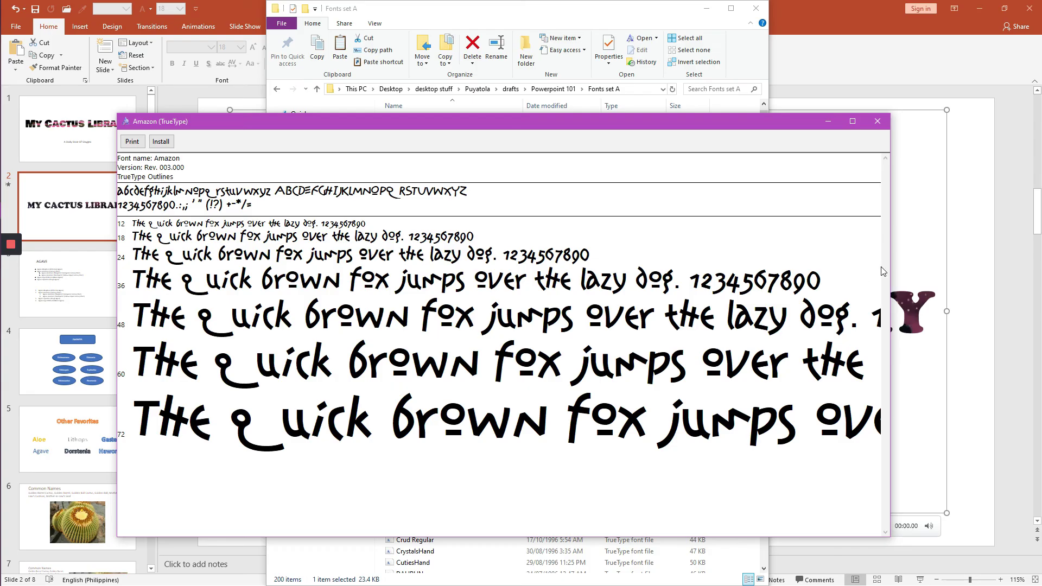
left_click(877, 122)
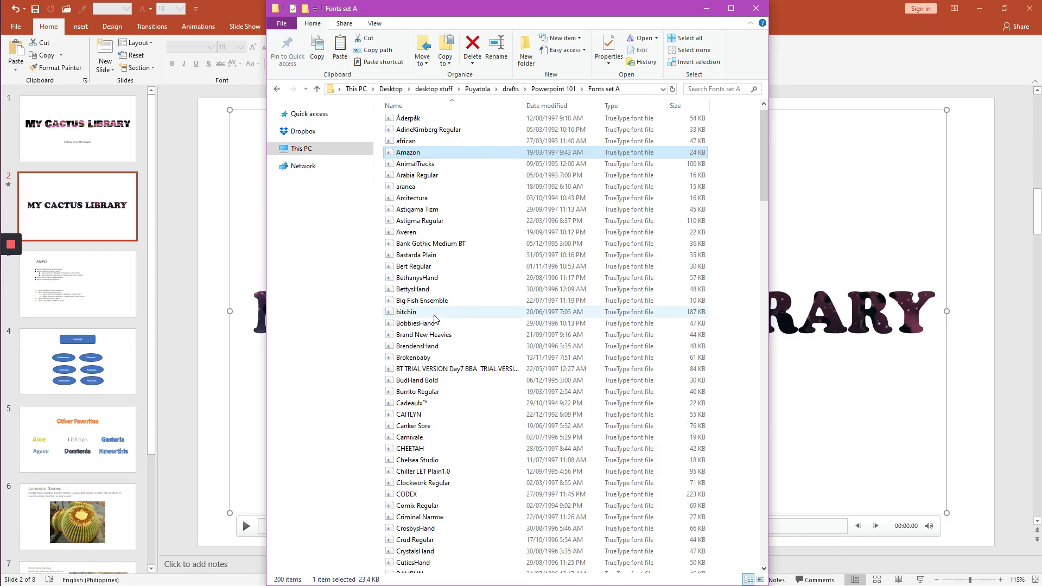
left_click(559, 90)
left_click(427, 134)
Step: Open Fonts Set B and preview the !Y2KBUG, AVIGNON and Boomerang fonts
double_click(428, 134)
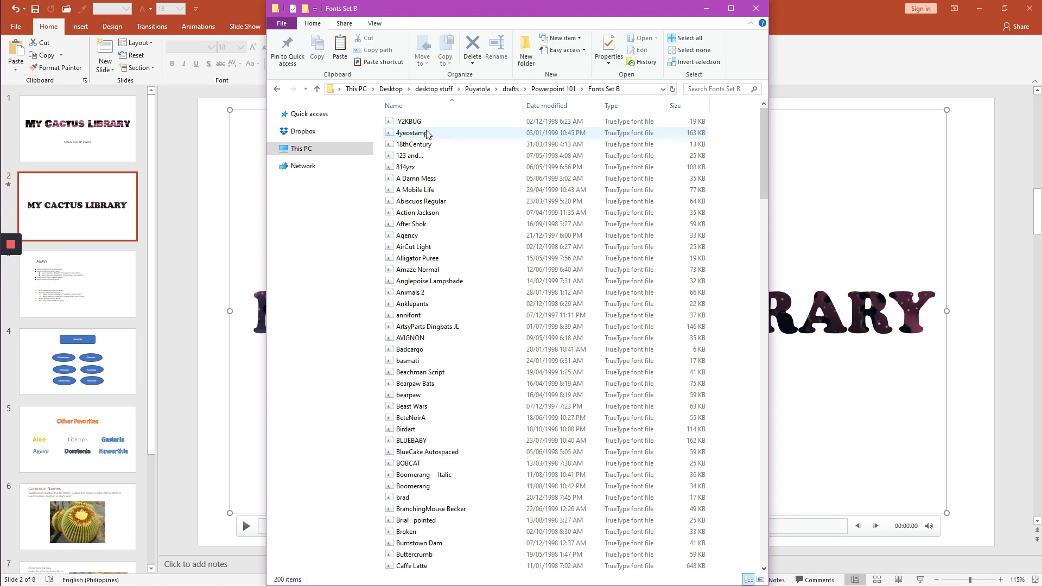
left_click(425, 121)
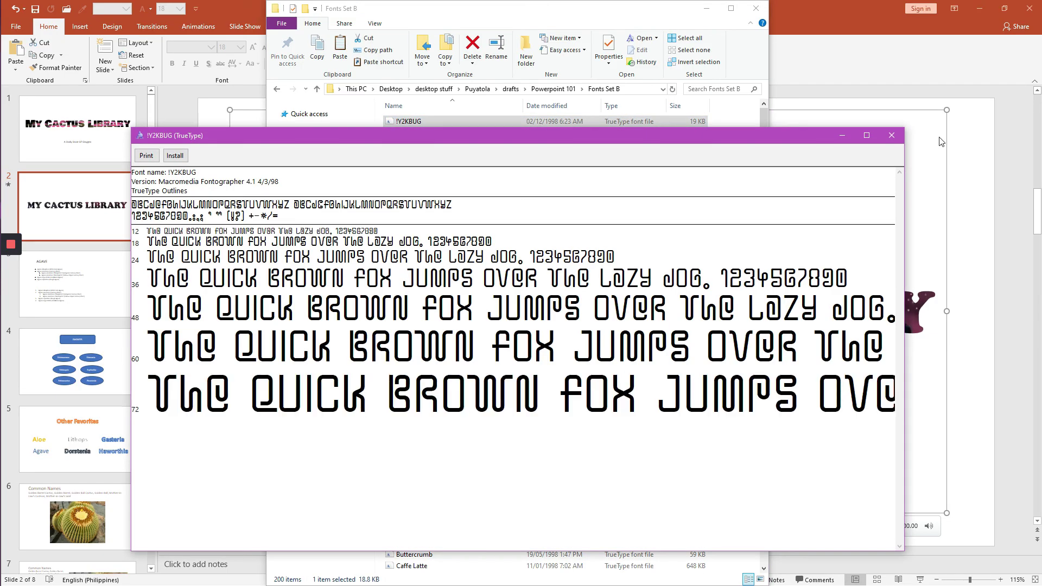
left_click(890, 137)
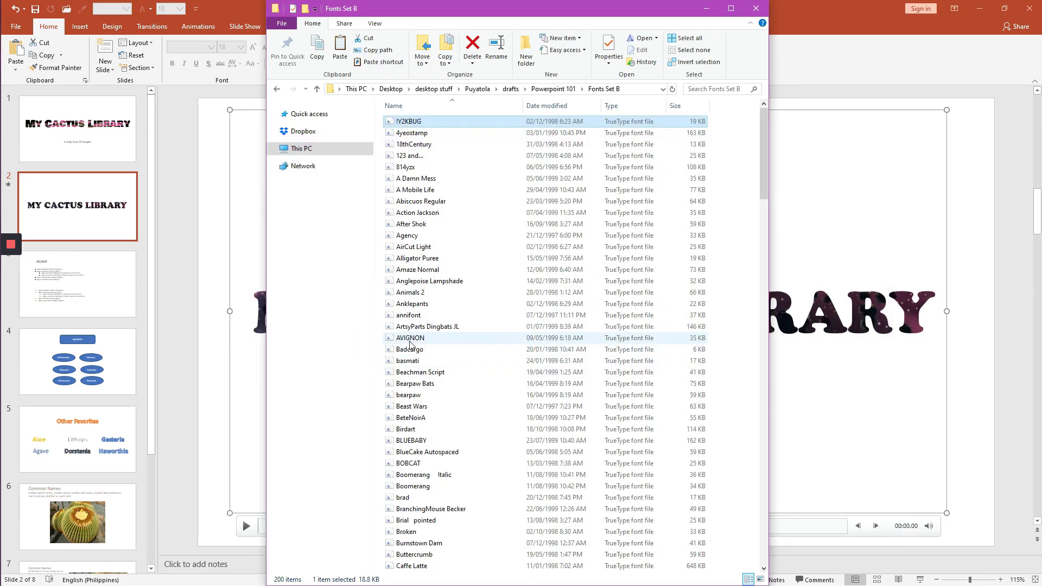
left_click(409, 340)
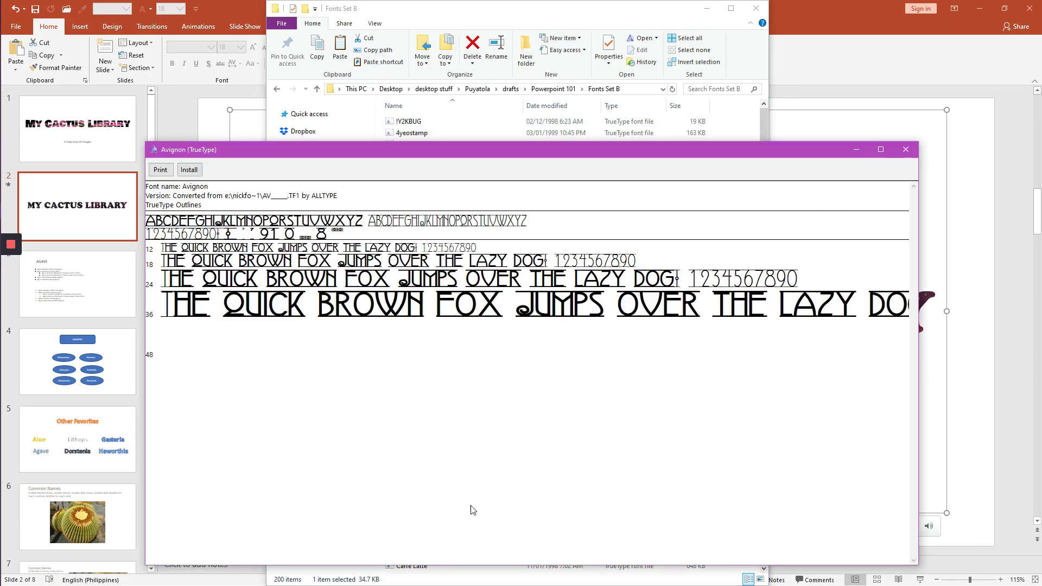
left_click(906, 152)
left_click(424, 487)
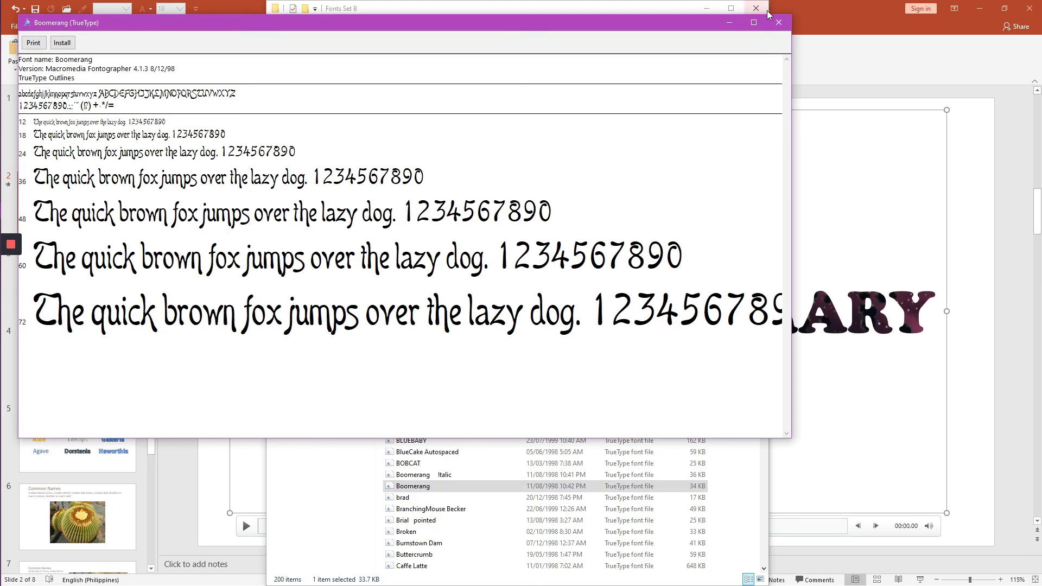
left_click(777, 23)
Step: Preview DIALTONE, Elevator Buttons Two and Elevator Buttons, then return to the Powerpoint 101 folder
scroll(426, 352, "down", 10)
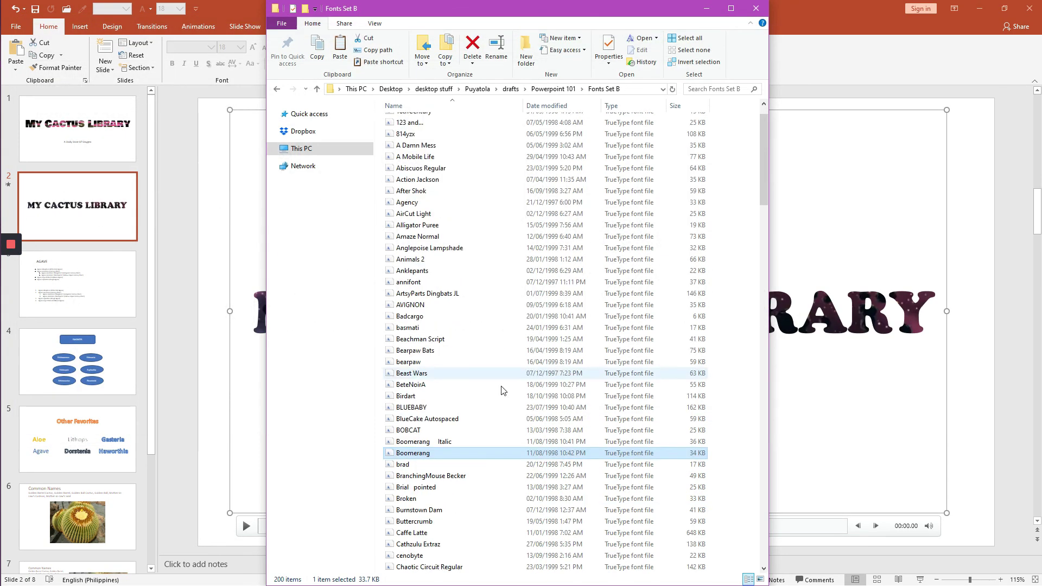
left_click(422, 328)
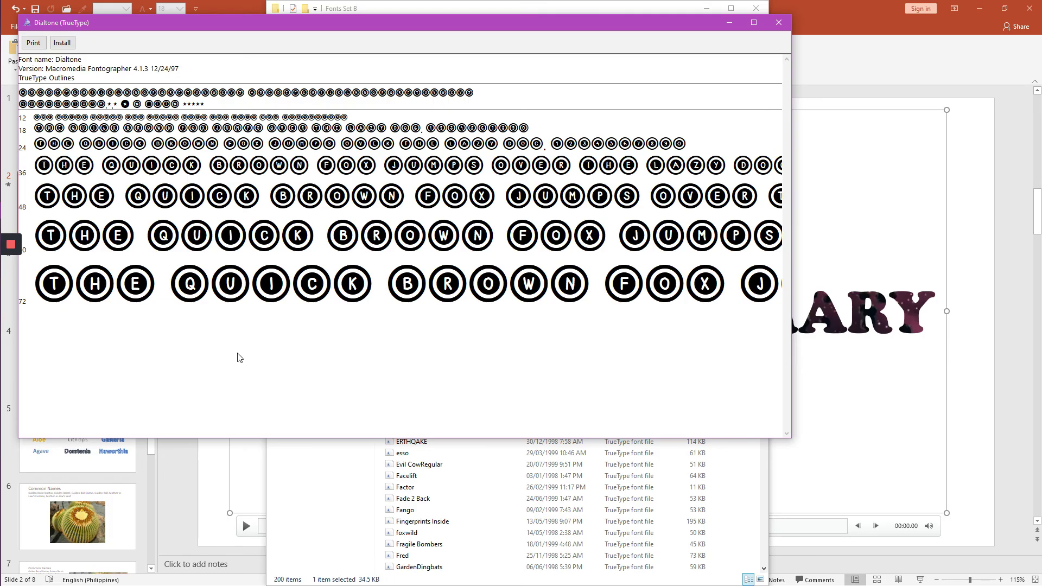
left_click(780, 23)
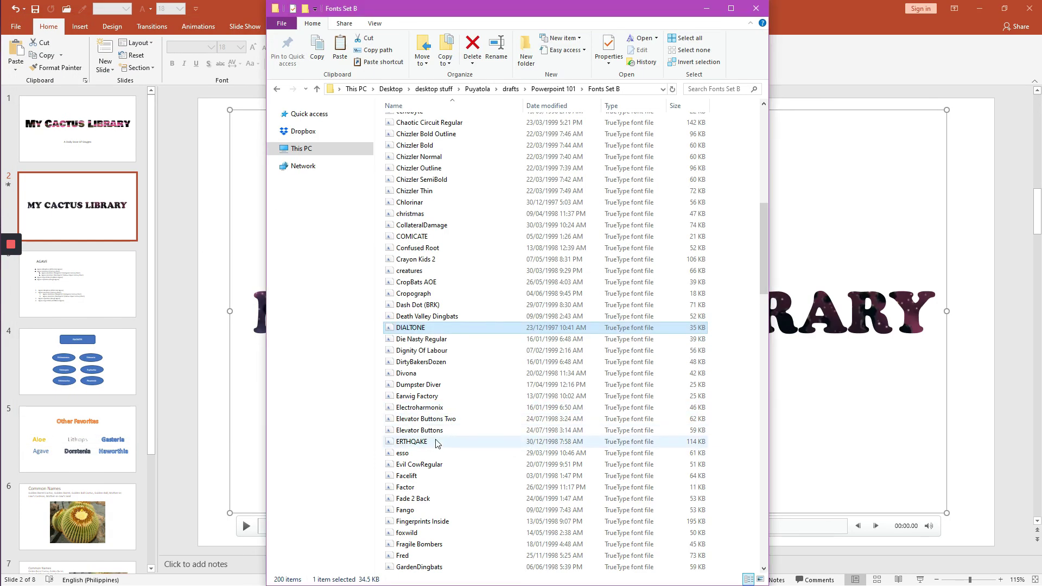
left_click(433, 419)
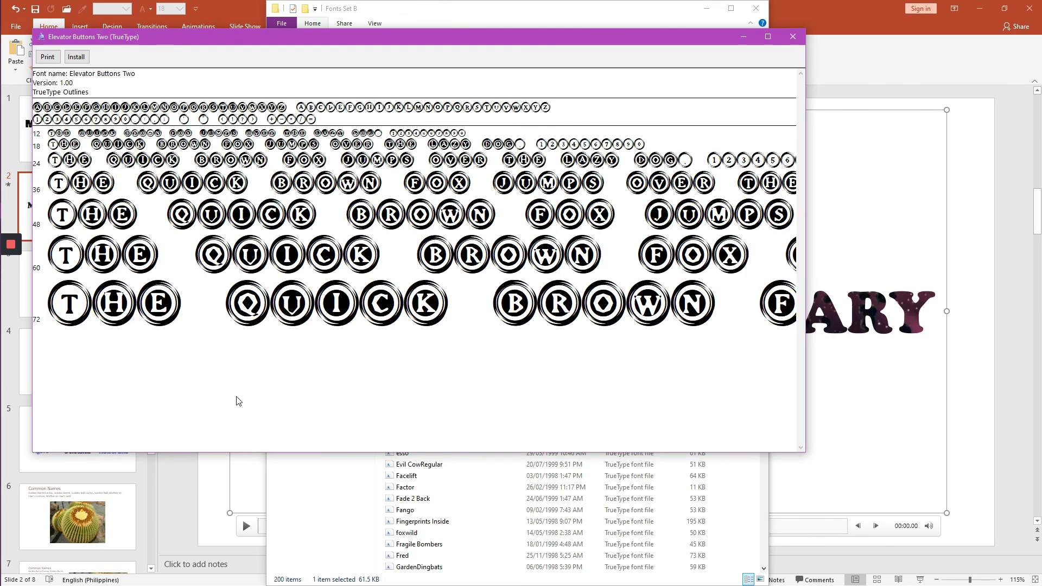
left_click(792, 36)
double_click(451, 431)
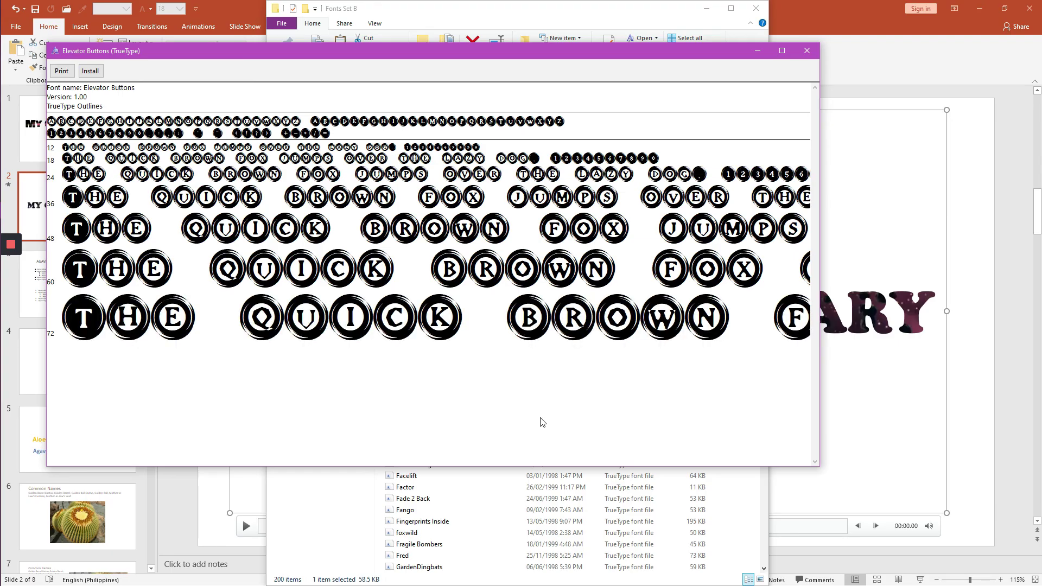
left_click(812, 55)
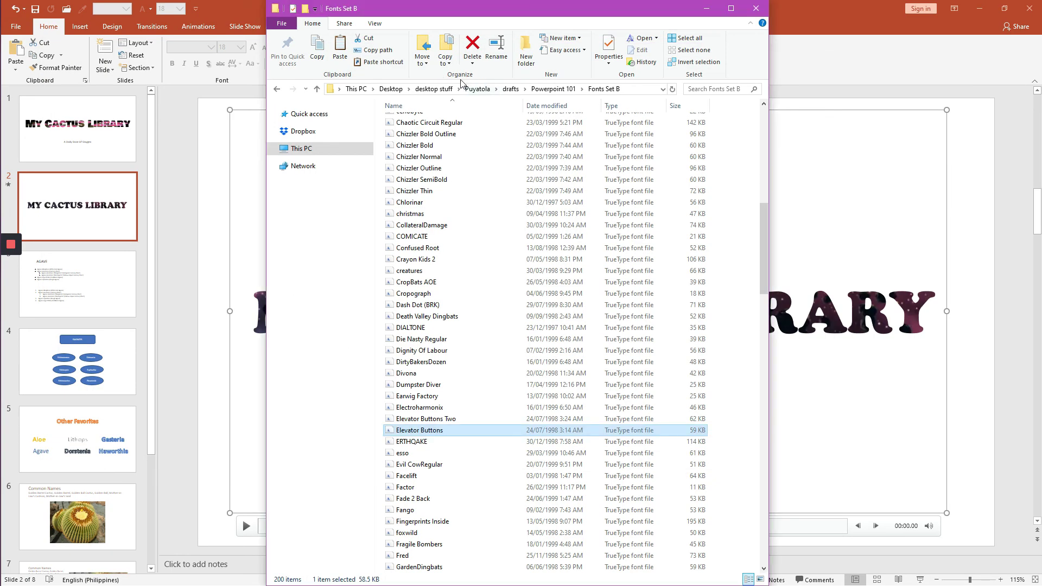
left_click(564, 91)
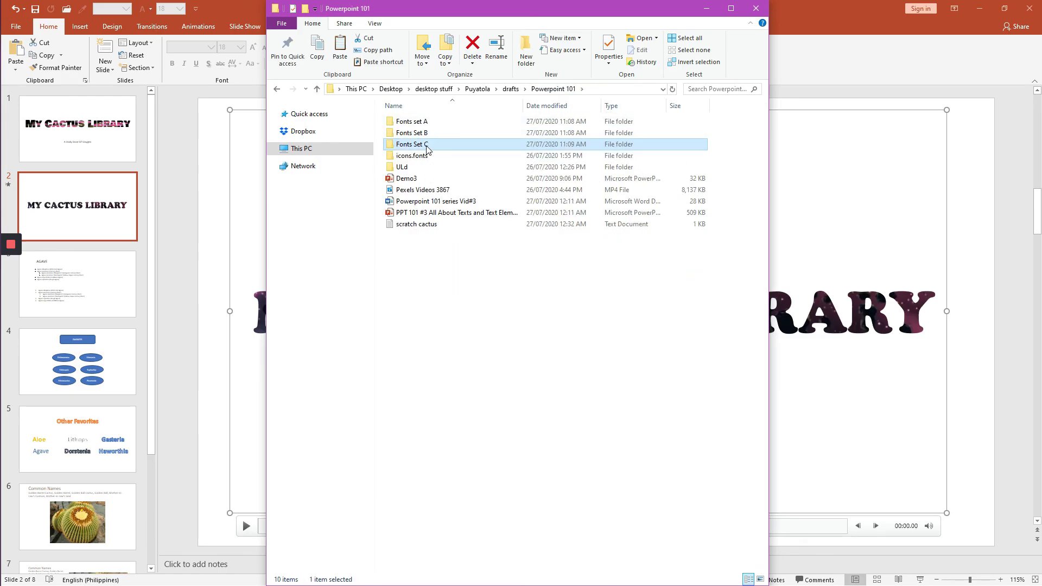
Step: Open Fonts Set C and preview the BASTARD and 2TOON2 fonts
double_click(422, 144)
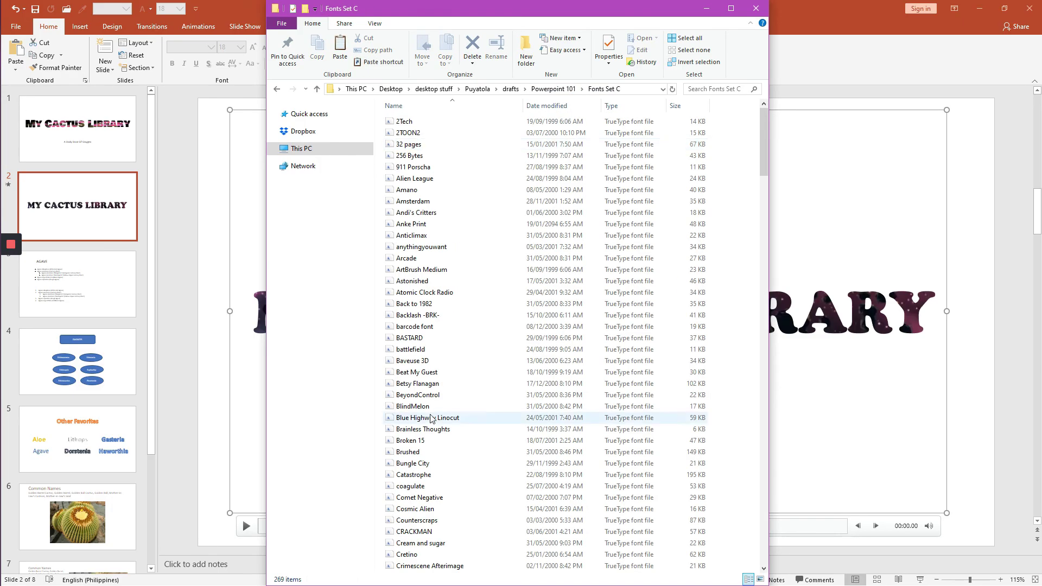
left_click(412, 337)
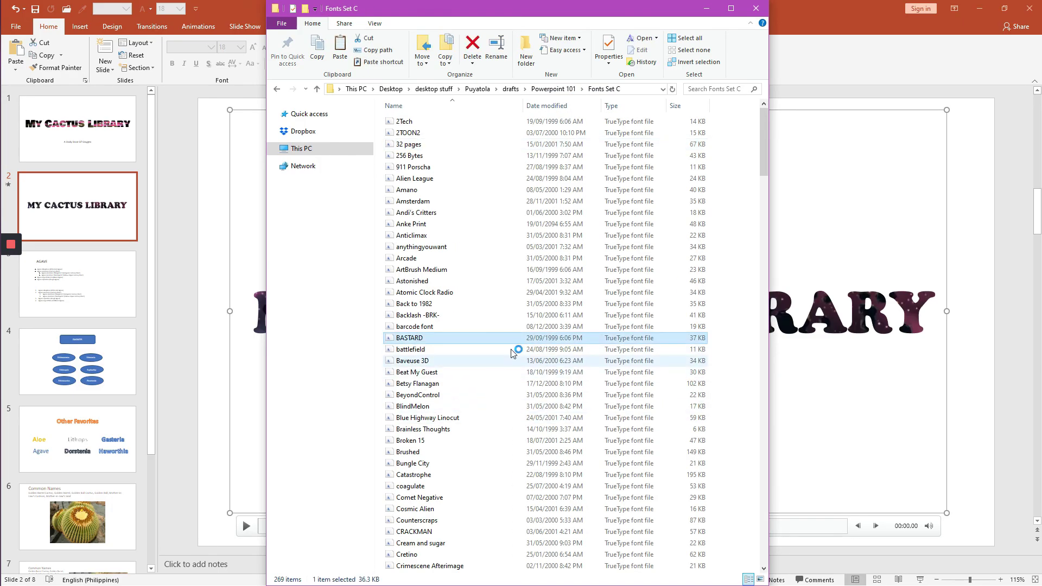
double_click(498, 336)
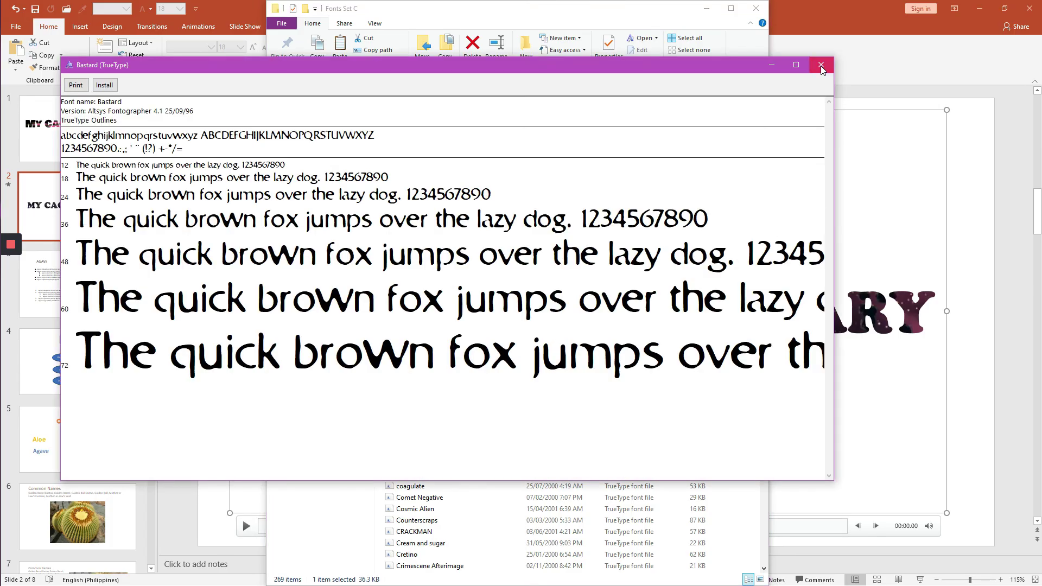
left_click(820, 65)
double_click(417, 133)
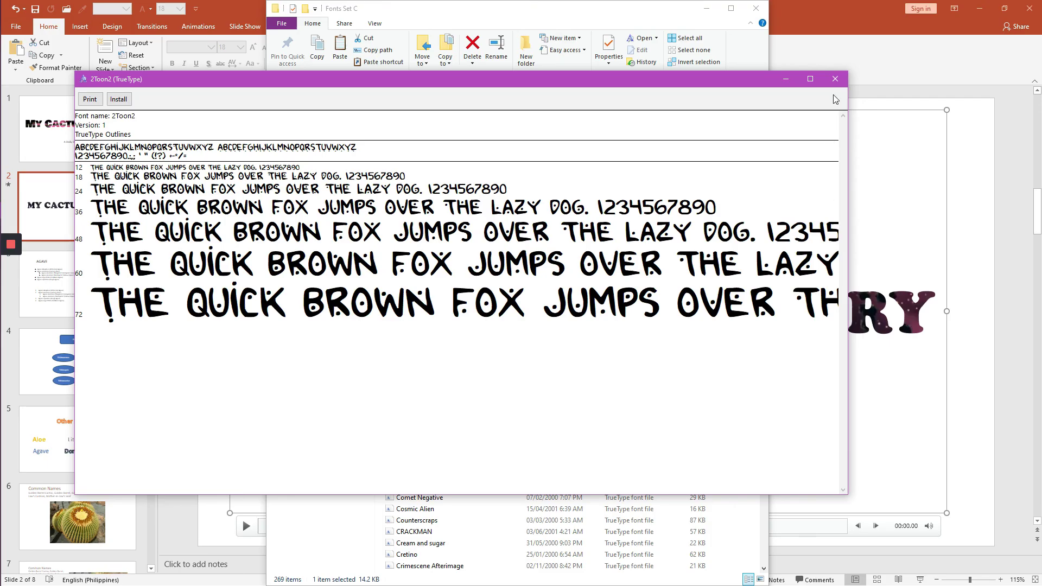
left_click(835, 80)
Step: Install the Devil inside font, close its preview and return to PowerPoint
scroll(430, 433, "down", 6)
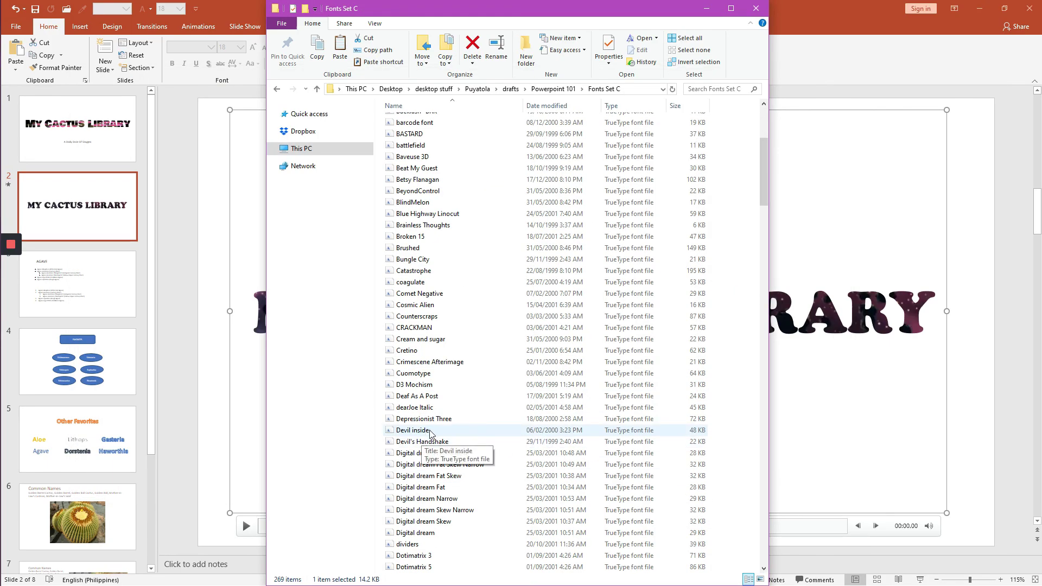
double_click(429, 433)
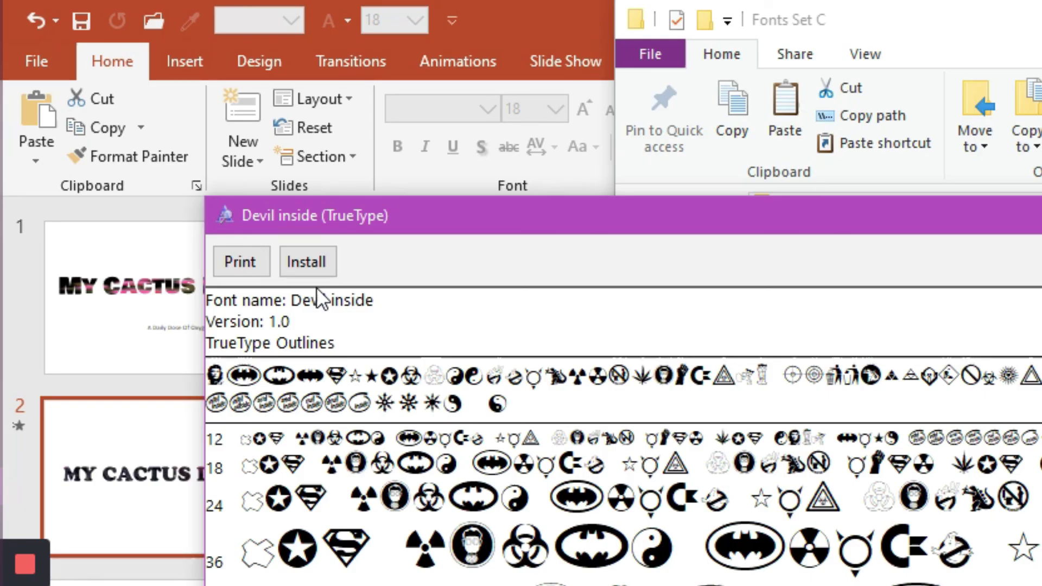
left_click(298, 265)
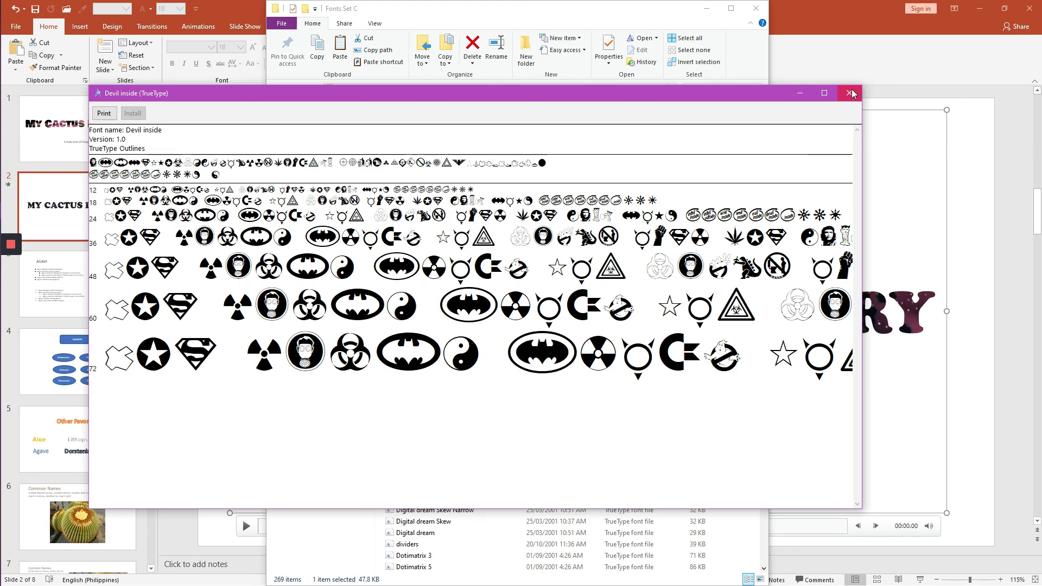
left_click(849, 94)
left_click(244, 198)
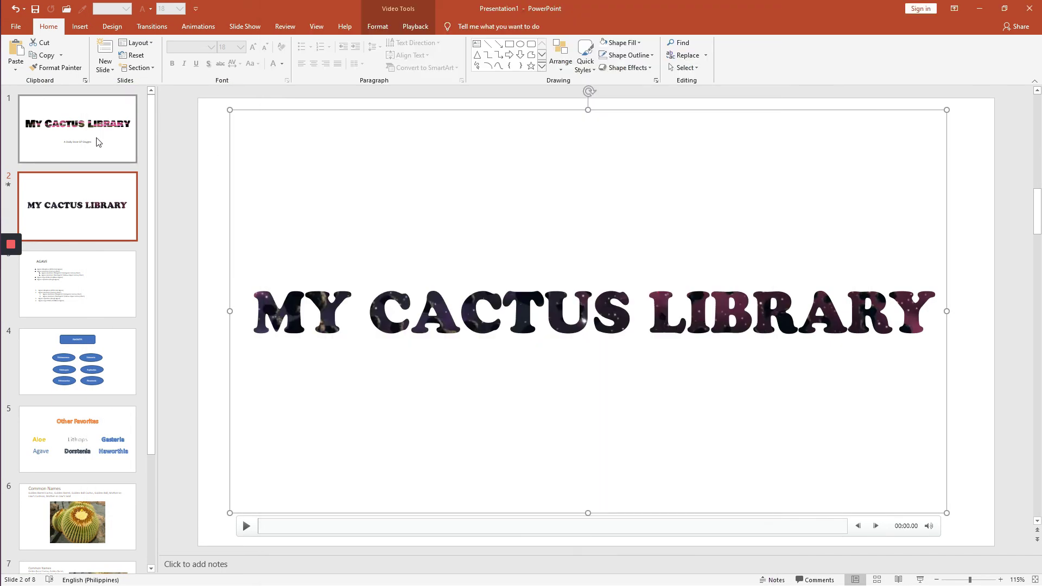
Step: Select the slide 1 title text and check its font list without changing anything
left_click(96, 140)
left_click(305, 257)
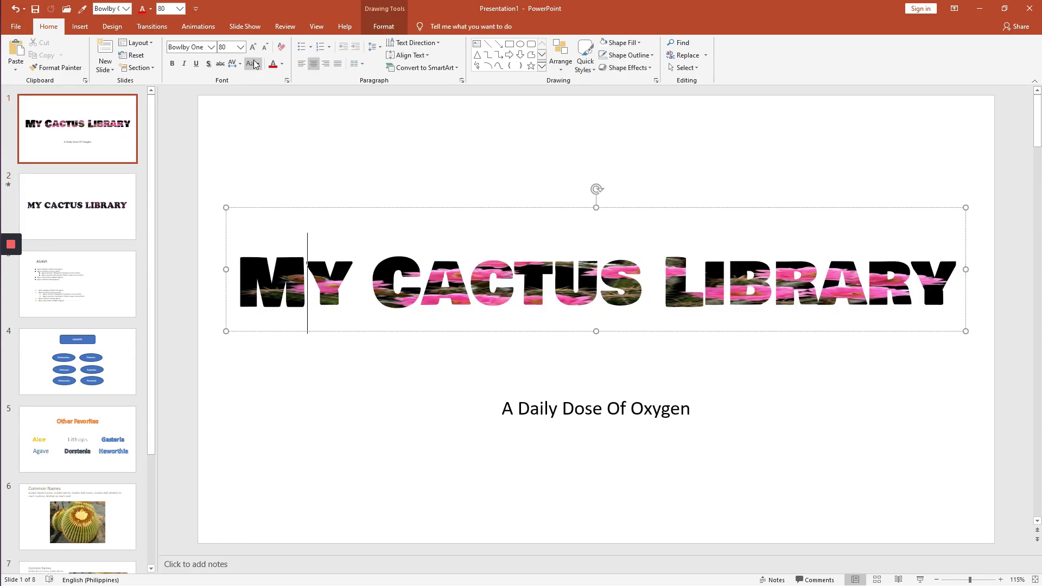
left_click(213, 47)
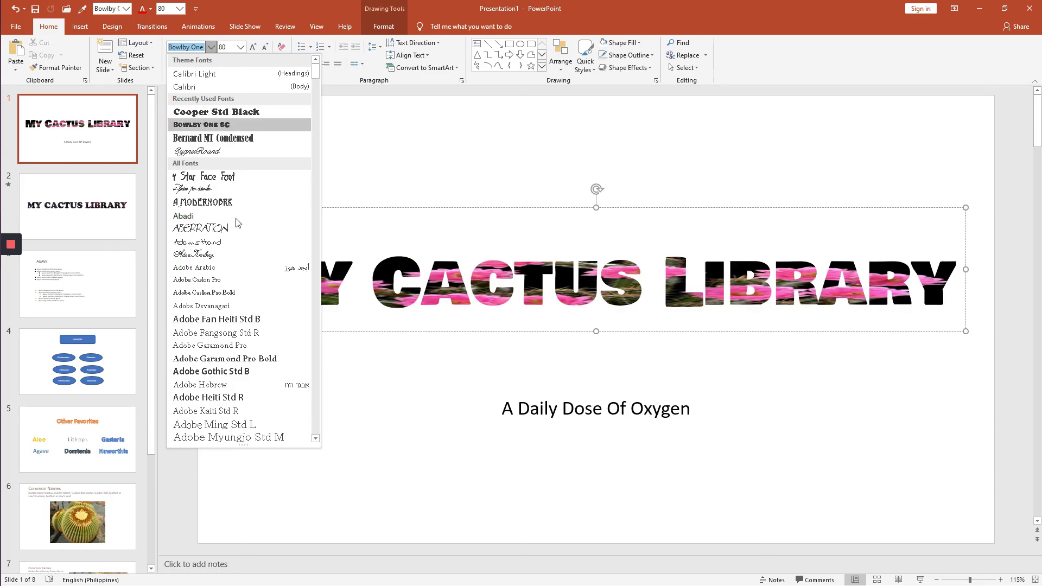
key("Escape")
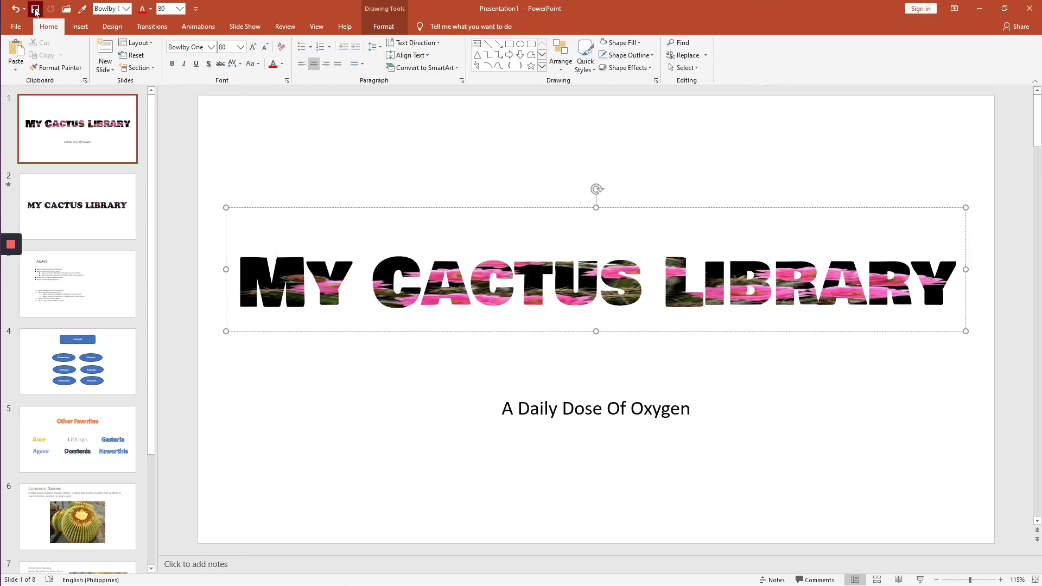
Step: Save the presentation as My Cactus Library, keeping the title font Bowlby One
left_click(34, 10)
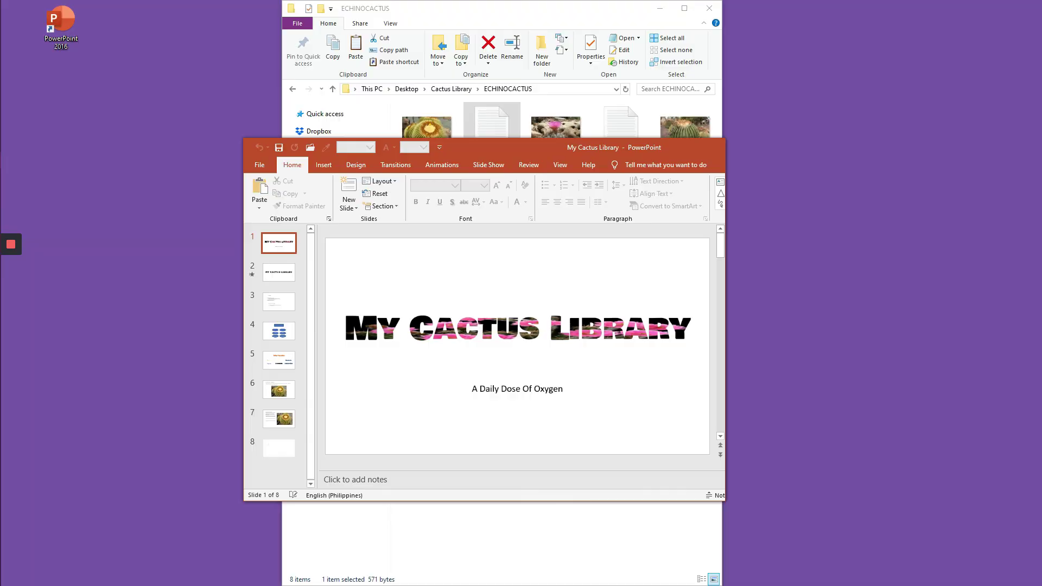
left_click_drag(484, 195, 241, 11)
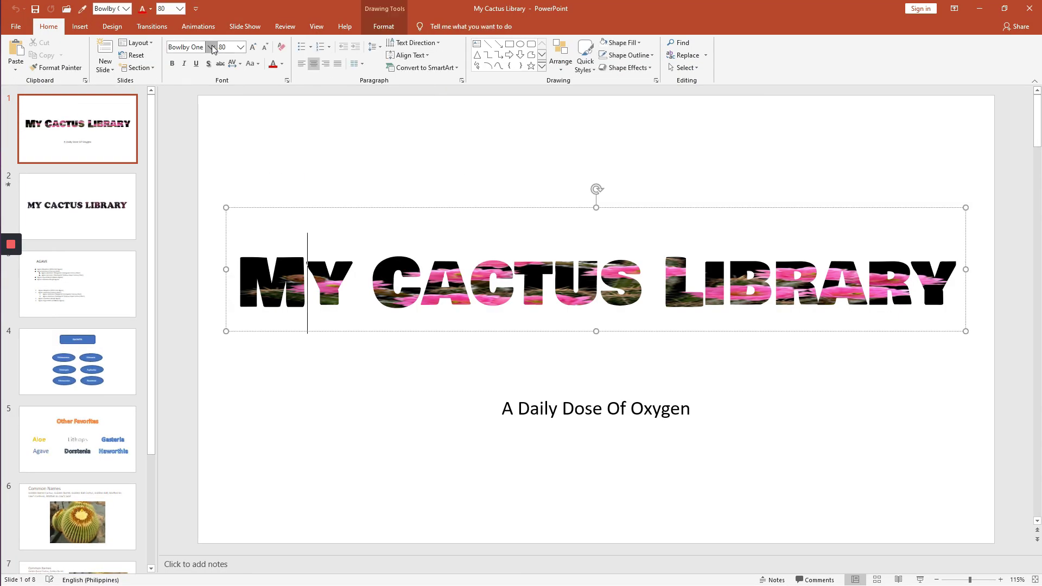
left_click(211, 47)
key("Escape")
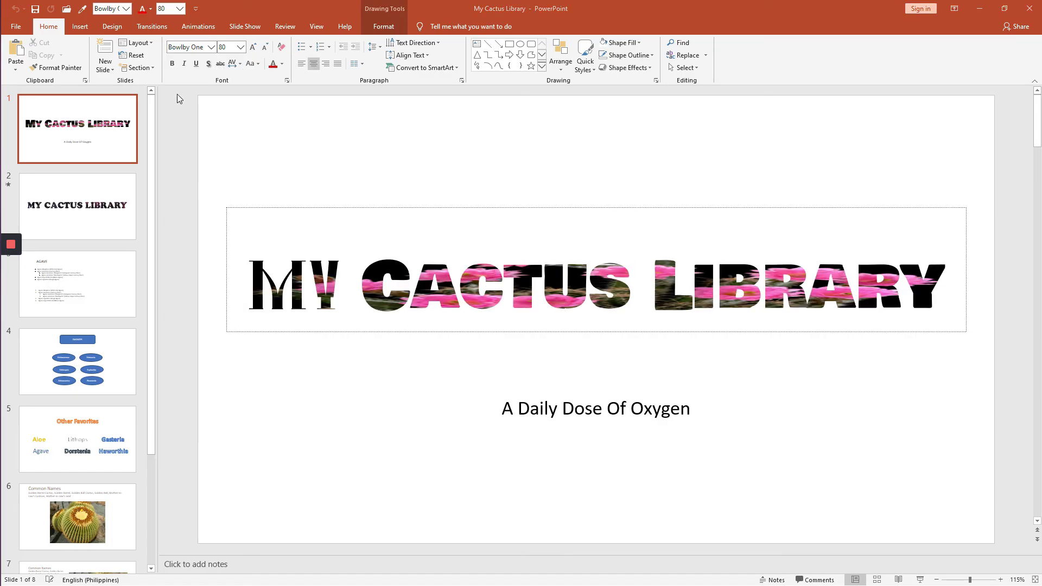
Step: Set MY in the slide 1 title to Devil Inside, reapplying it from Recently Used Fonts
left_click(199, 52)
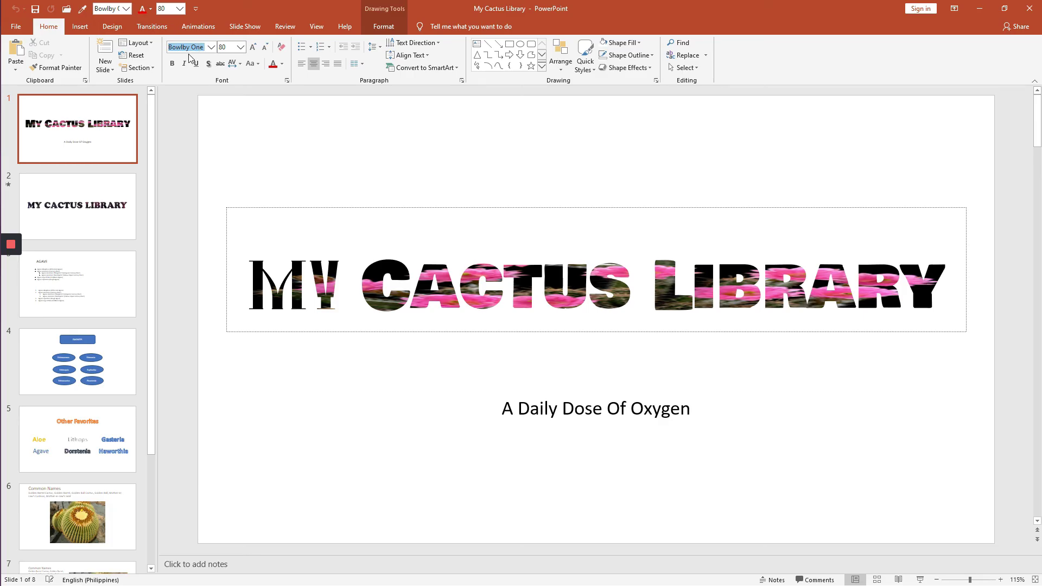
type("D")
type("e")
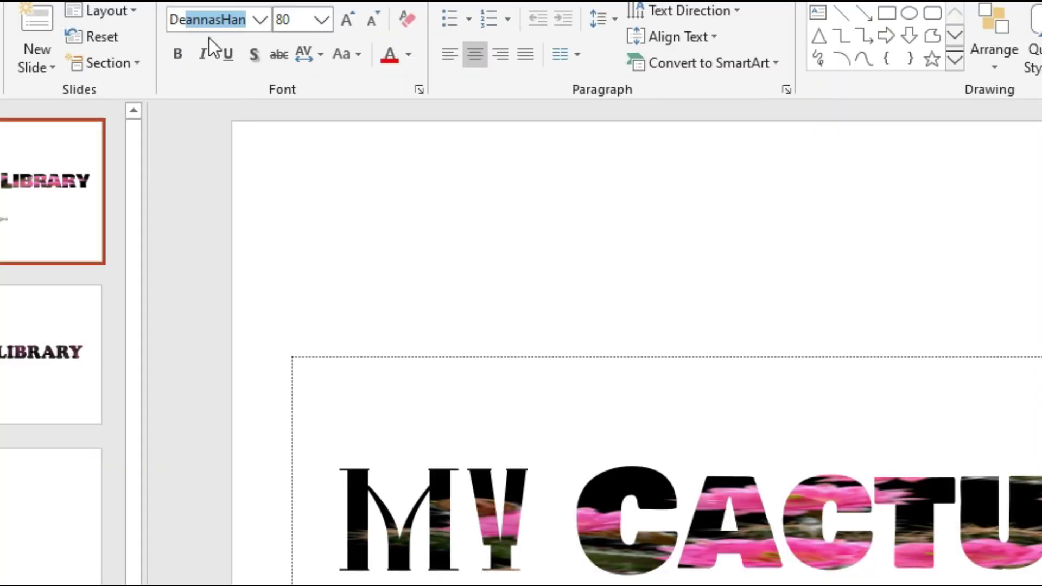
type("v")
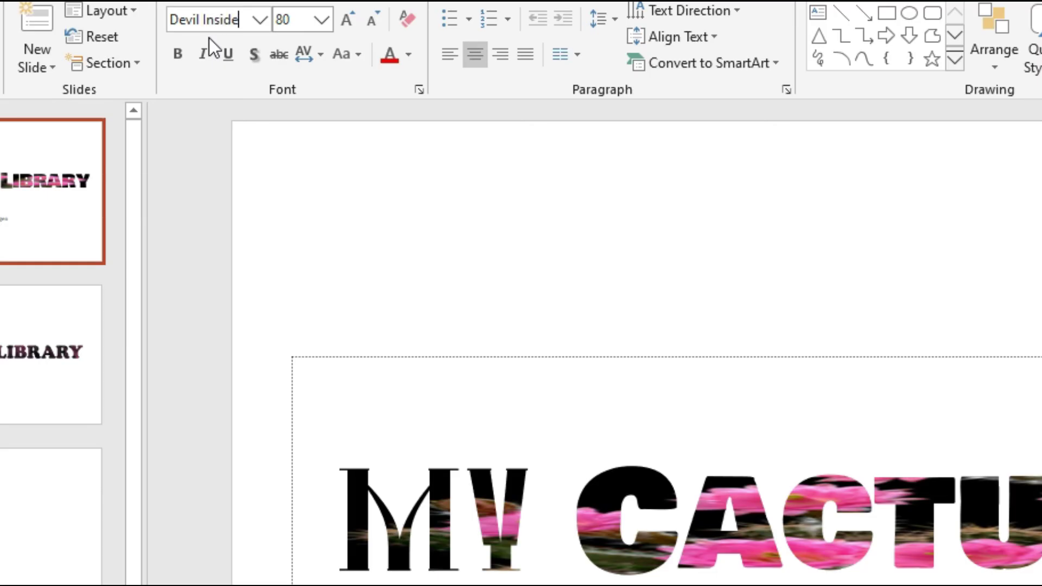
type("il Inside")
key("Return")
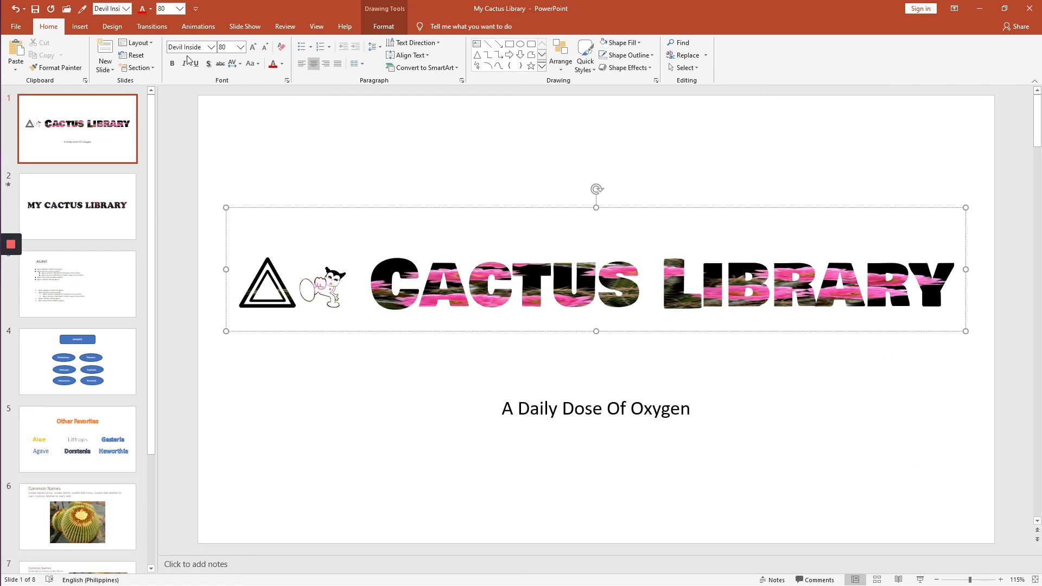
left_click(212, 47)
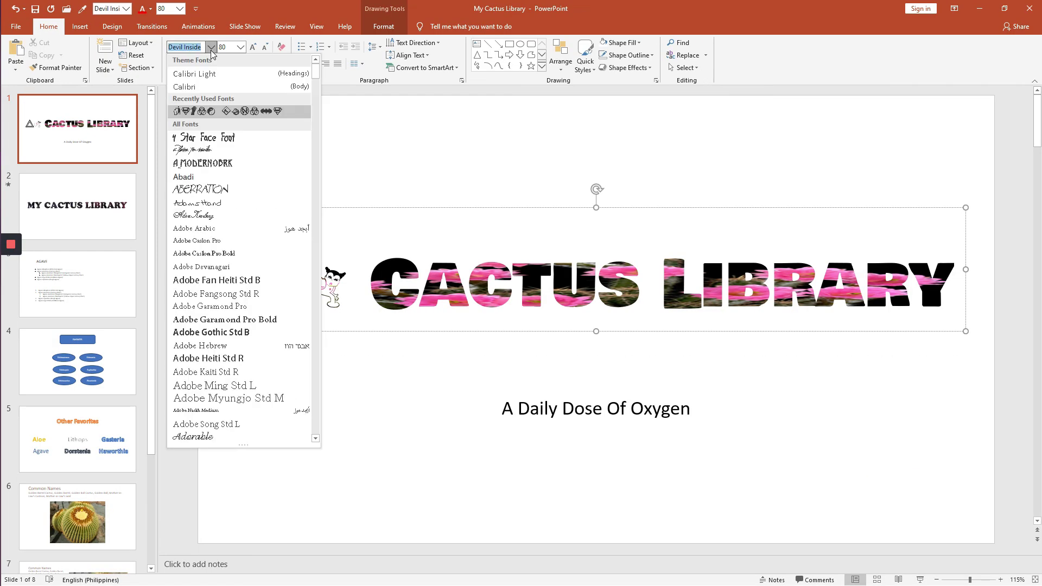
left_click(233, 111)
Step: Replace the two title glyphs with 'abcde fghij' typed in Devil Inside
left_click(329, 289)
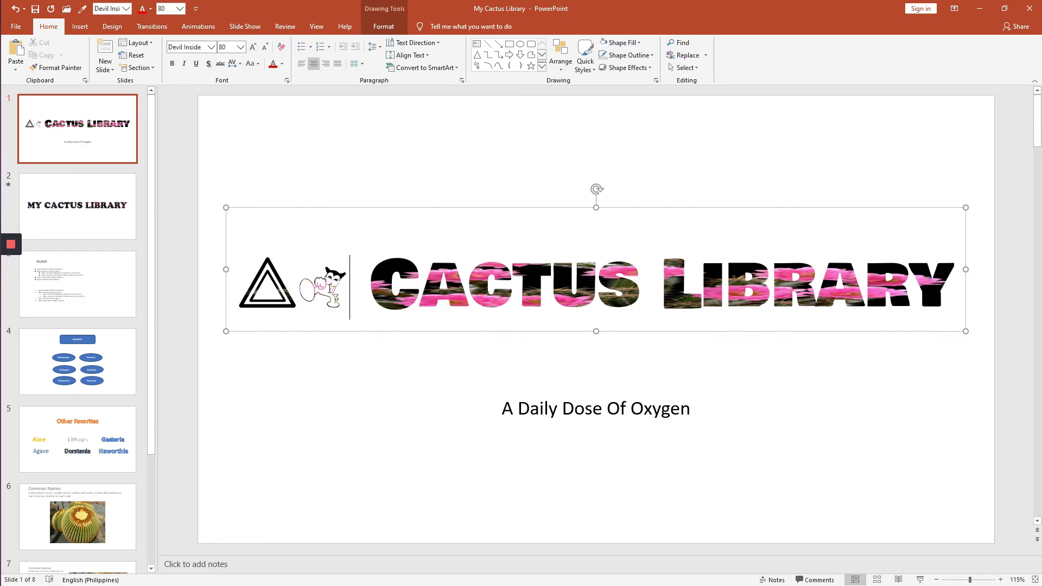
left_click_drag(329, 289, 241, 274)
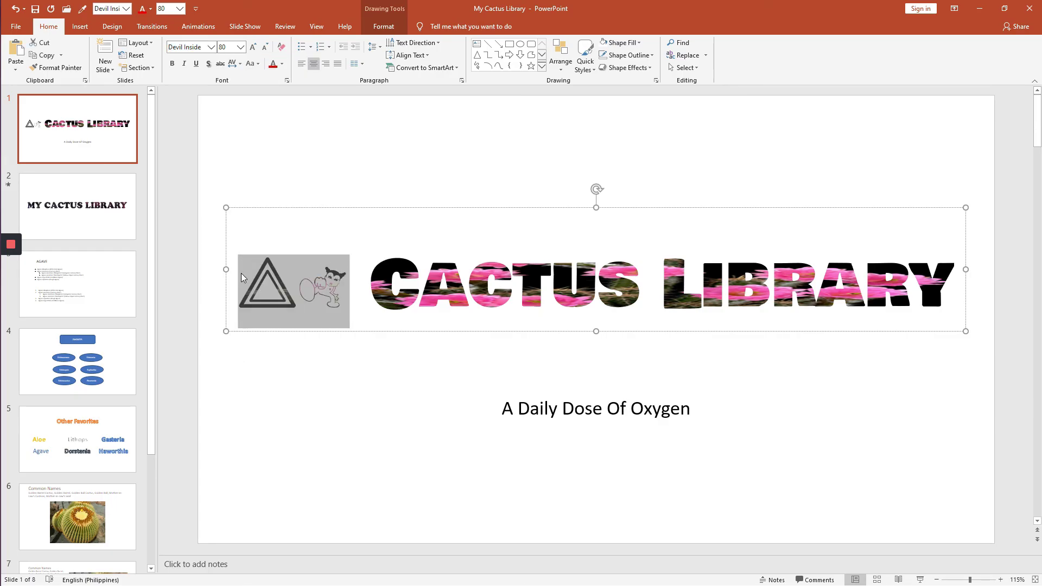
type("abcde fg")
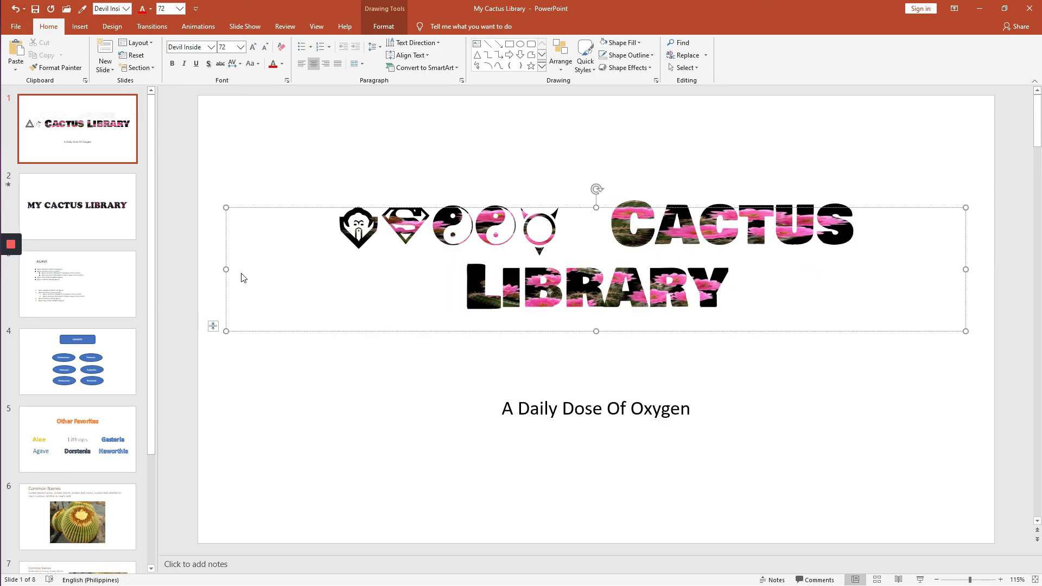
type("hij")
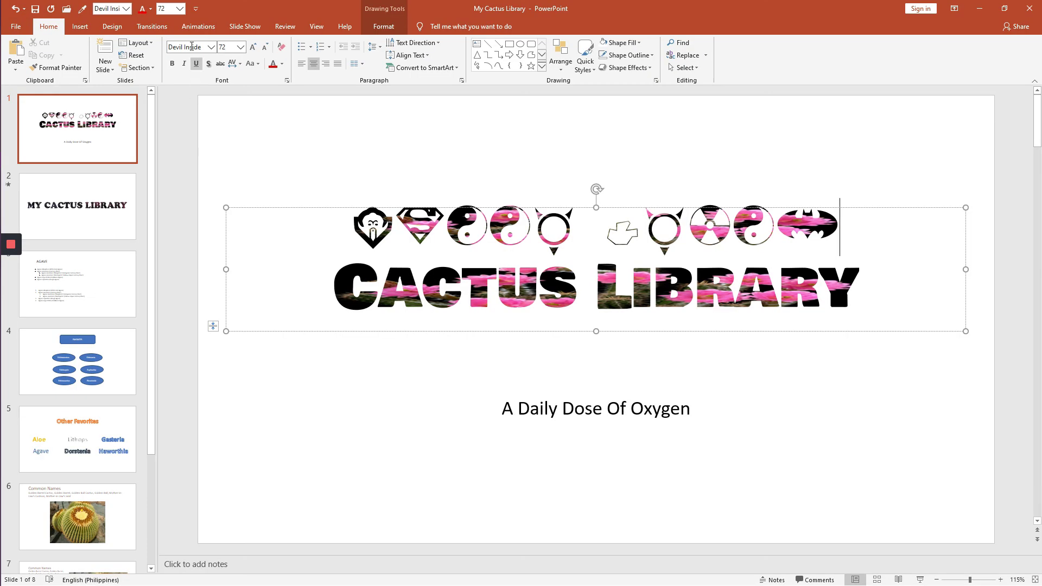
Step: Browse the font list without changes, then close the presentation window
left_click(210, 48)
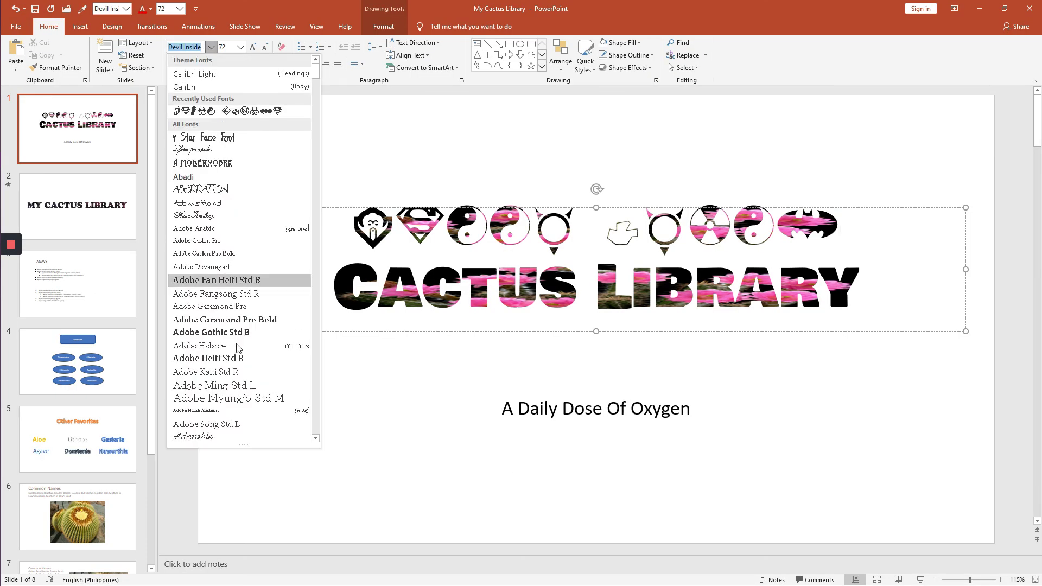
scroll(232, 375, "down", 12)
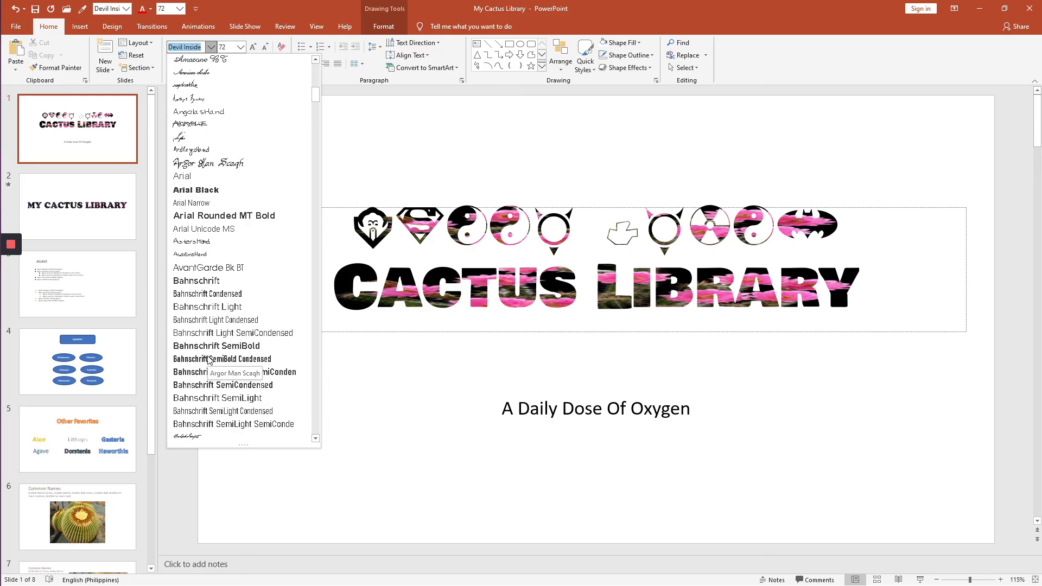
scroll(223, 359, "down", 3)
key("Escape")
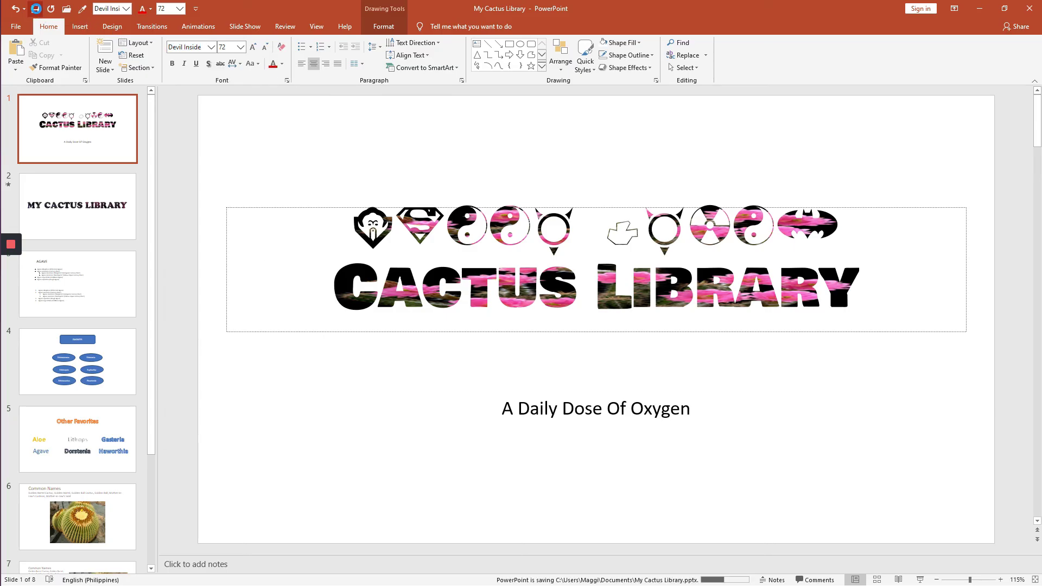
left_click(1030, 12)
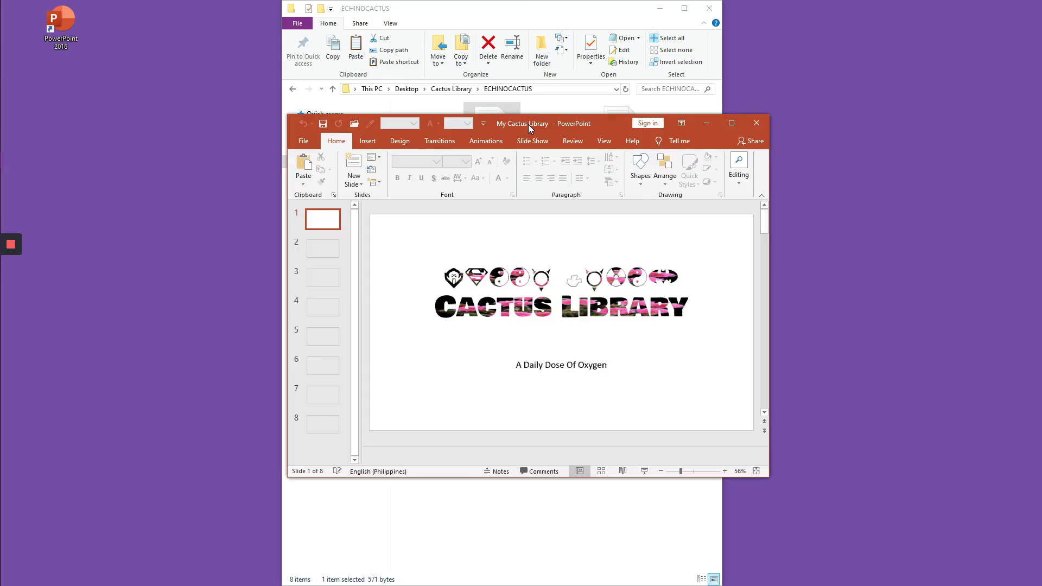
Step: Maximize the reopened My Cactus Library window and browse the title's font list without changes
left_click(722, 121)
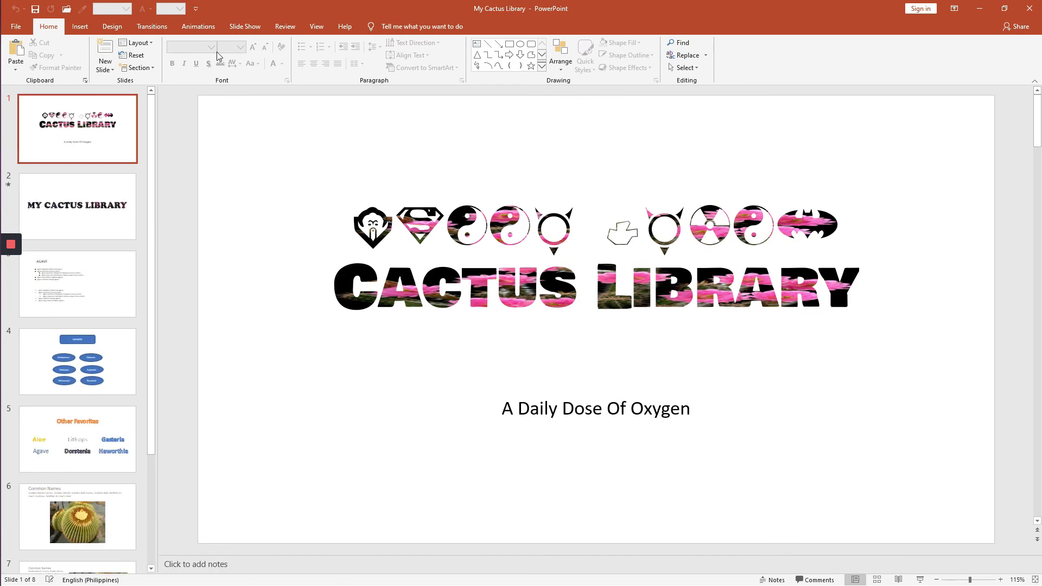
left_click(445, 225)
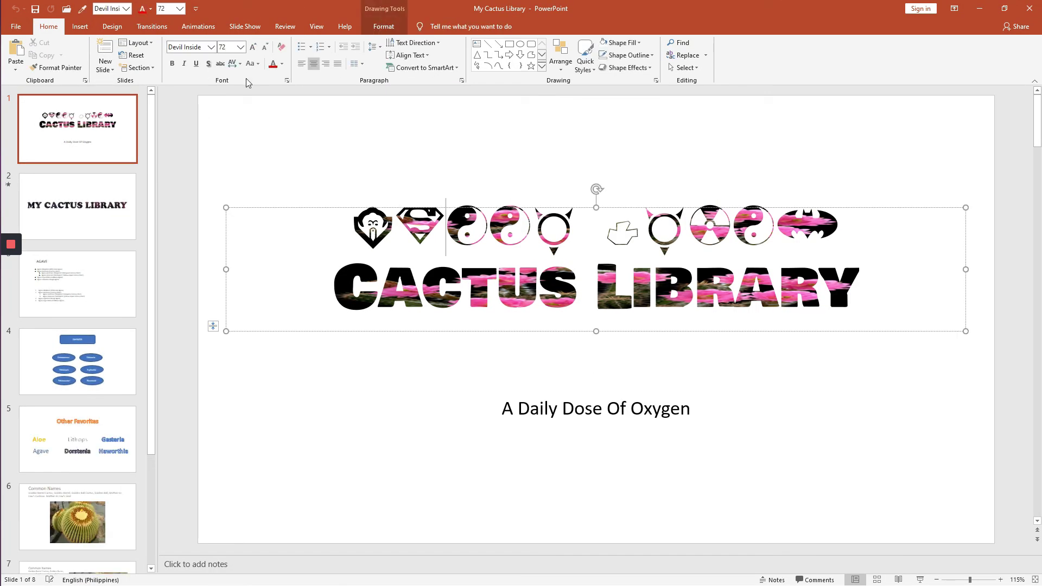
left_click(211, 48)
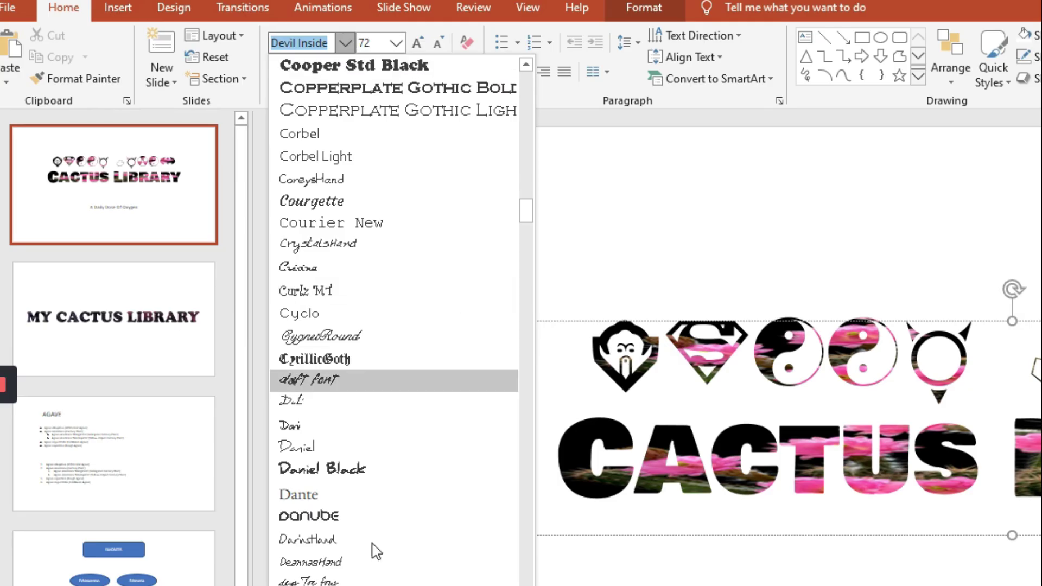
scroll(386, 548, "down", 3)
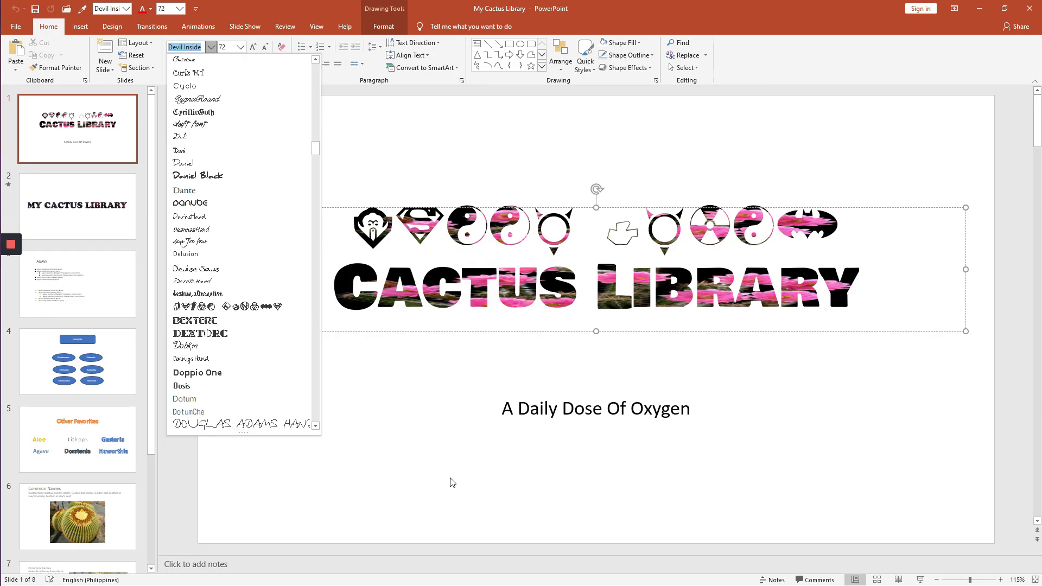
left_click(391, 463)
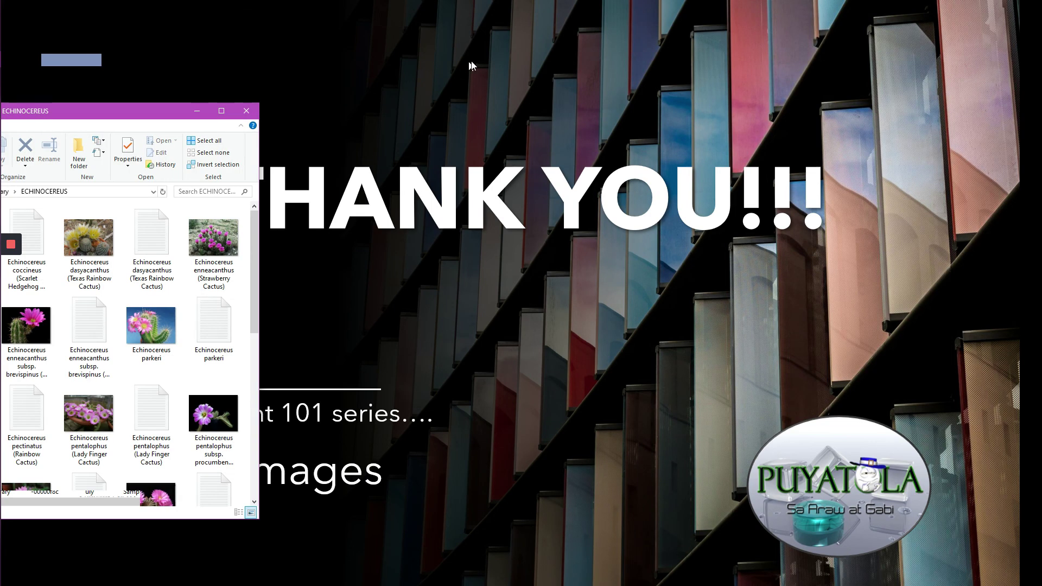
Step: Maximize the ECHINOCEREUS folder and open the dasyacanthus photo and coccineus notes file
left_click_drag(33, 103, 565, 86)
double_click(566, 87)
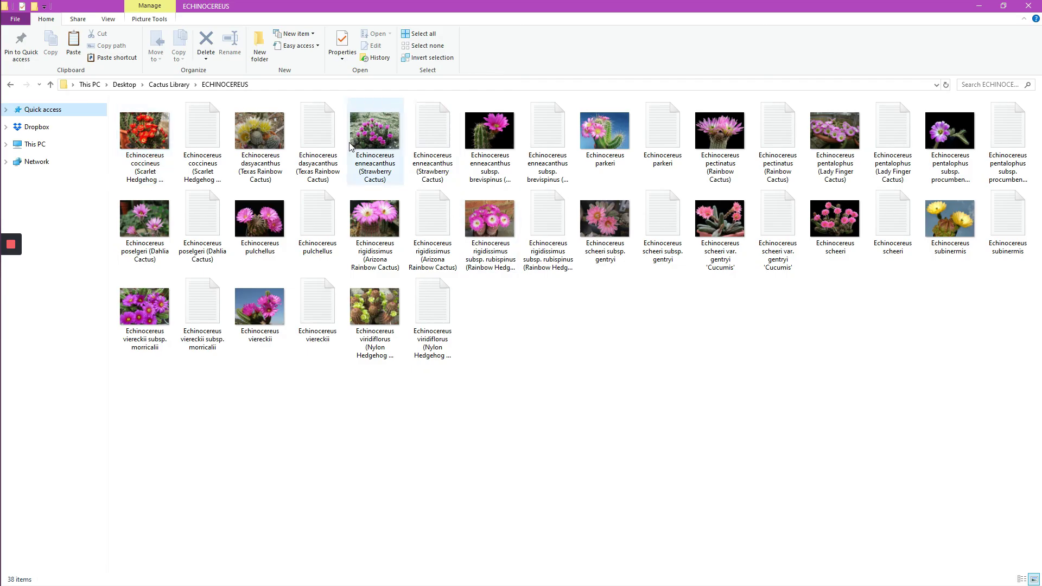
left_click(266, 143)
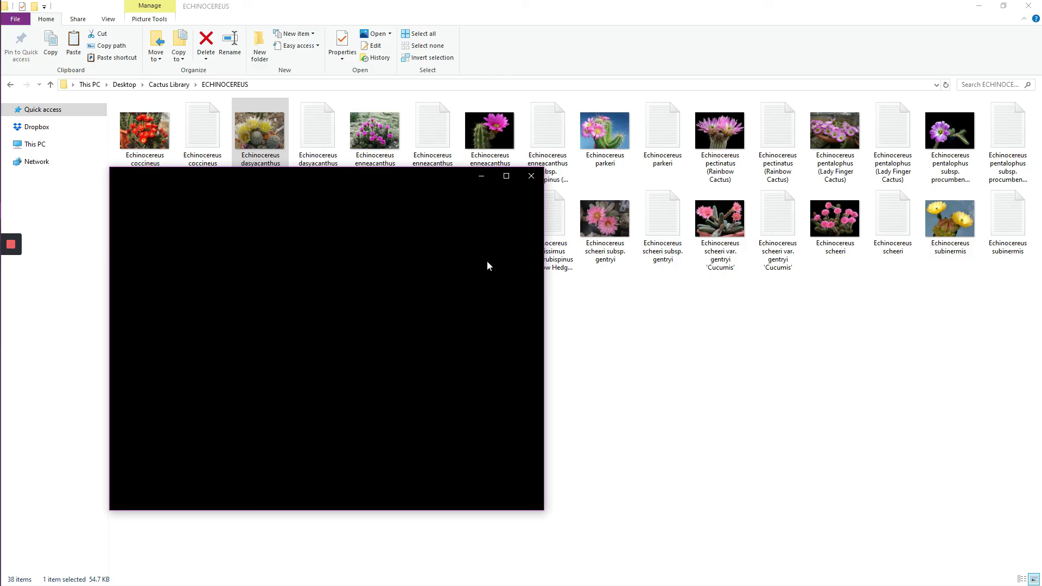
left_click(213, 145)
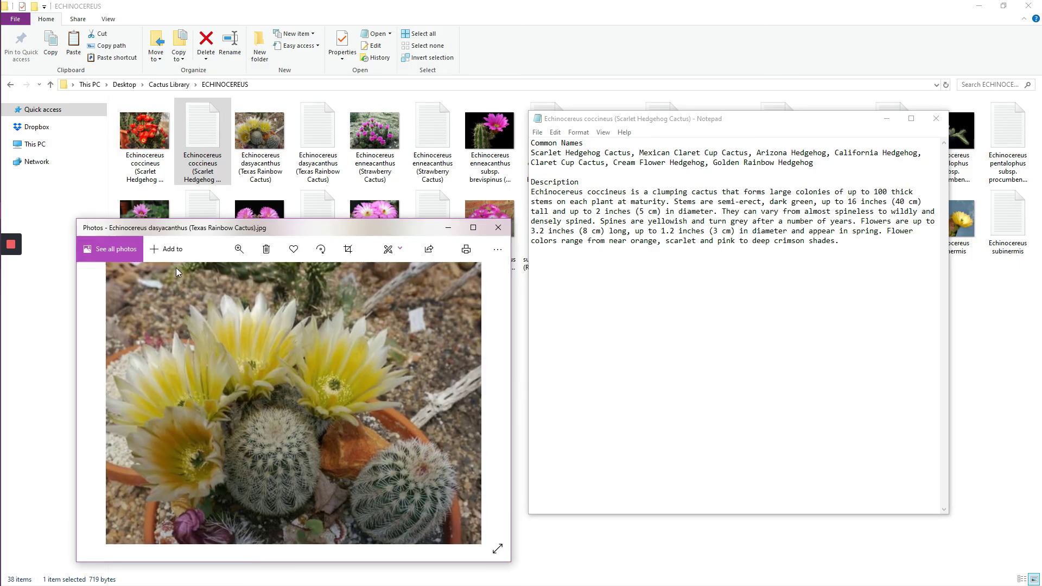
left_click(495, 10)
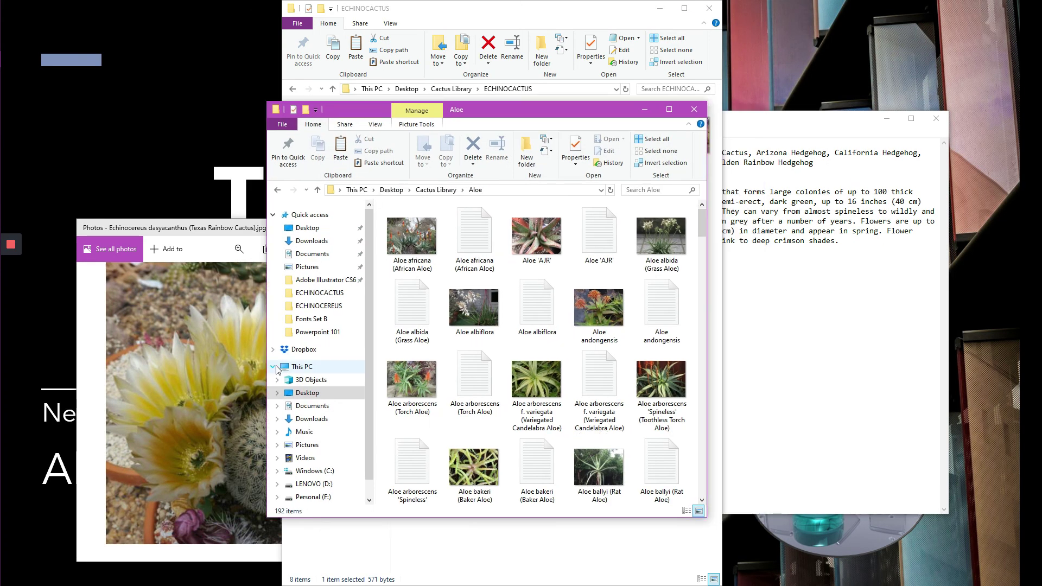
Step: Maximize and scroll through the Aloe folder, then minimize it to reveal the THANK YOU!!! slide
left_click(669, 111)
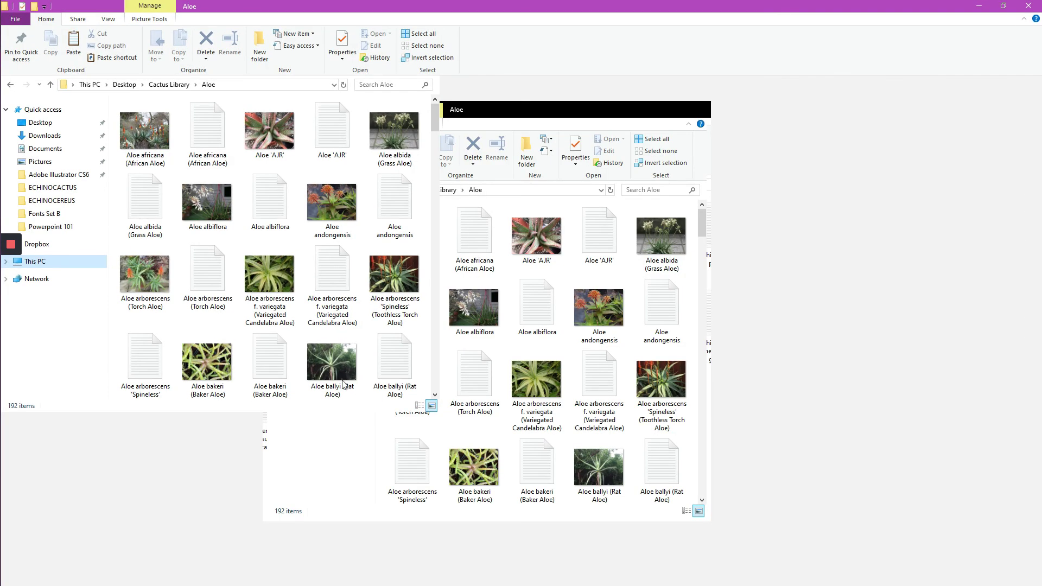
scroll(180, 417, "down", 10)
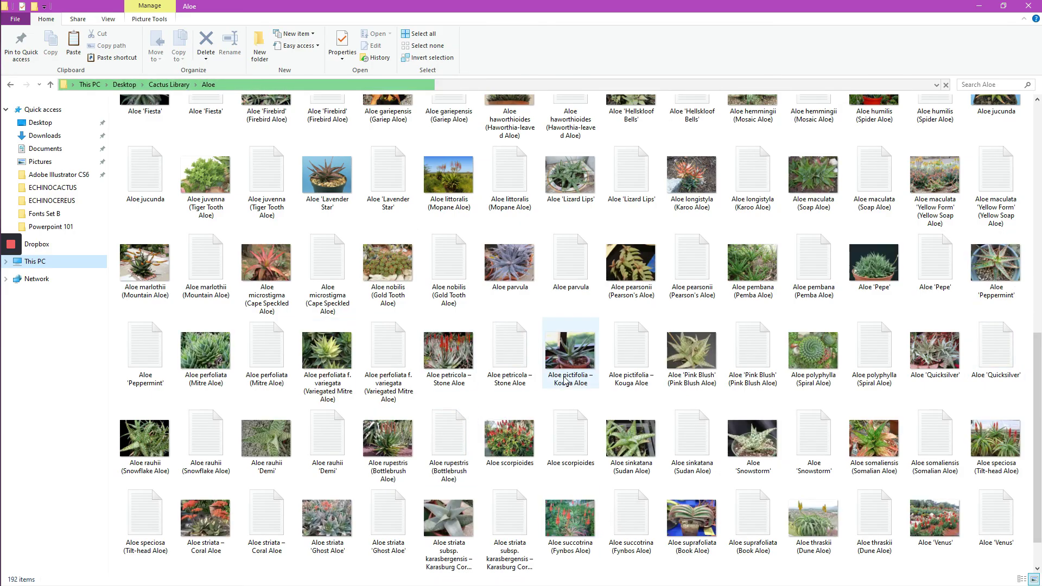
scroll(604, 400, "down", 2)
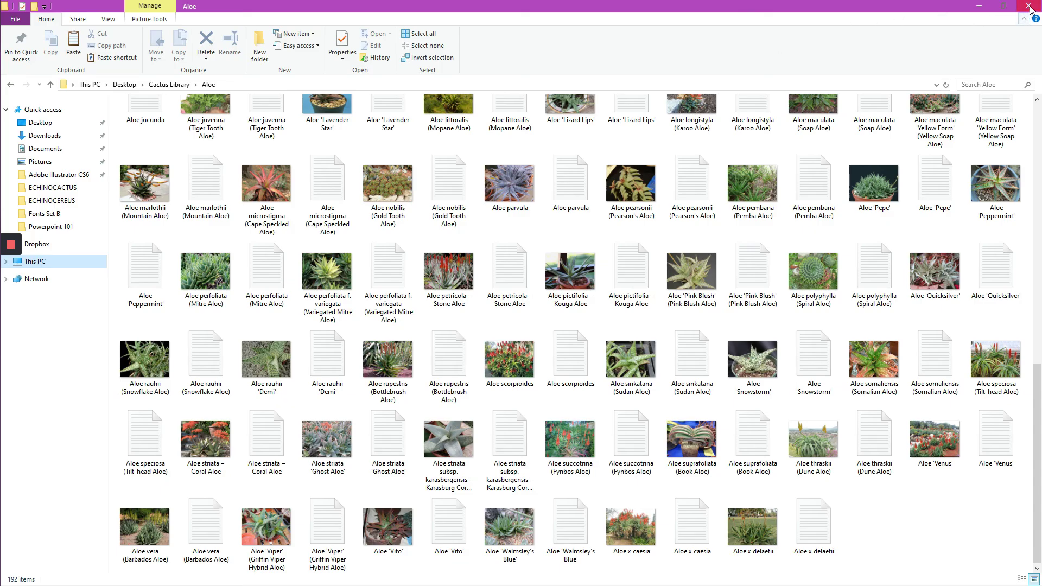
left_click(979, 10)
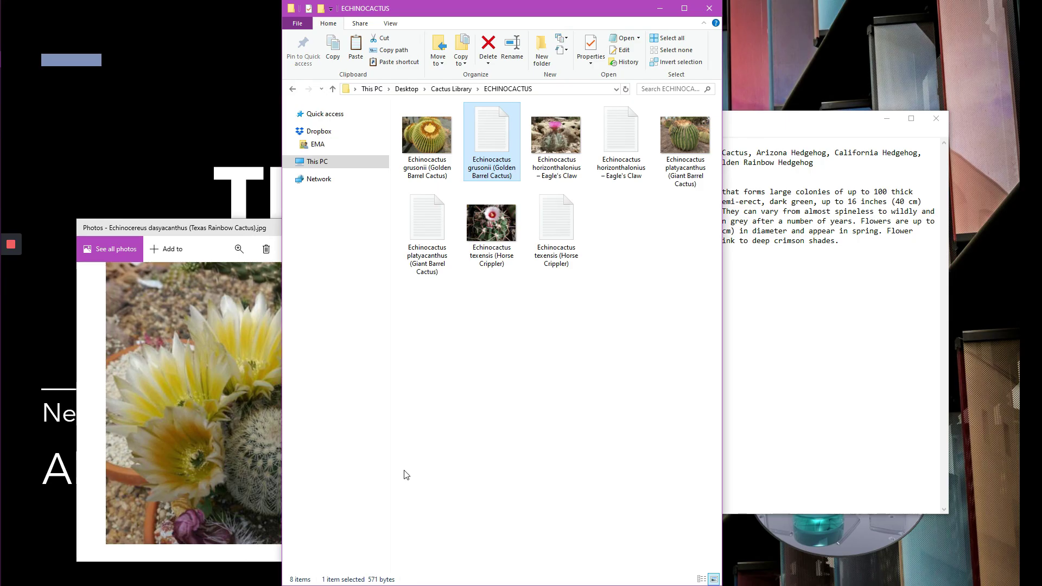
left_click(272, 109)
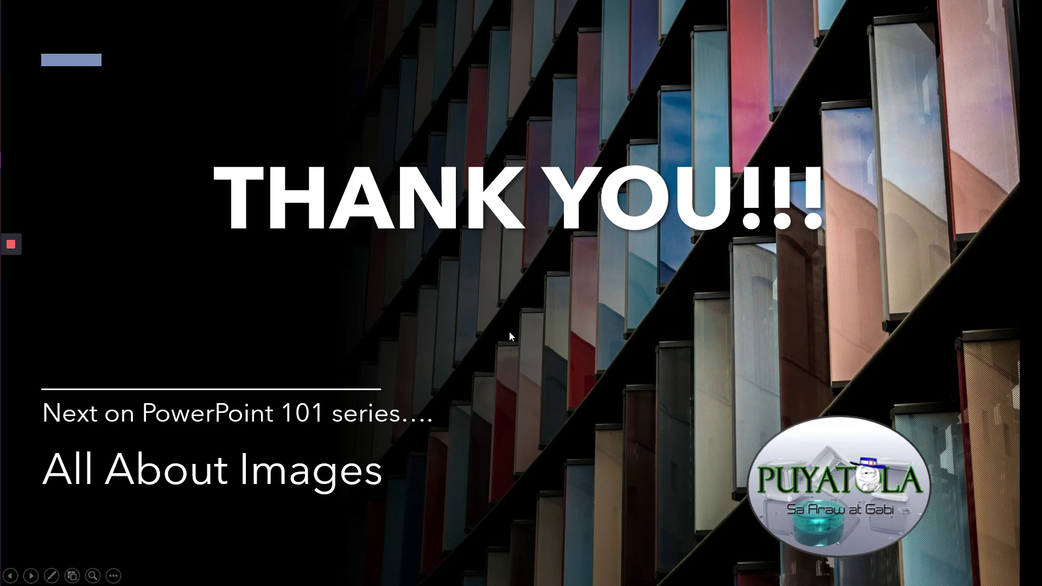